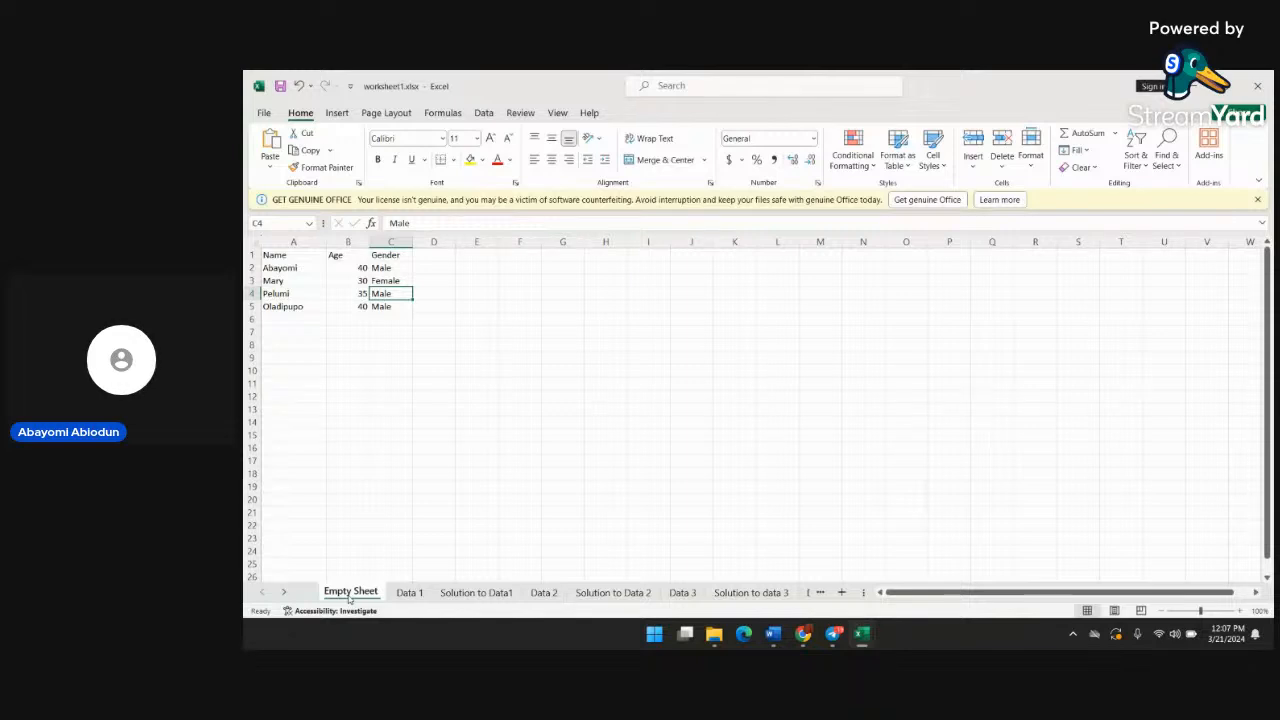
Open the Data 1 sheet and erase the existing formula from the Addition answer in cell E2
left_click(405, 593)
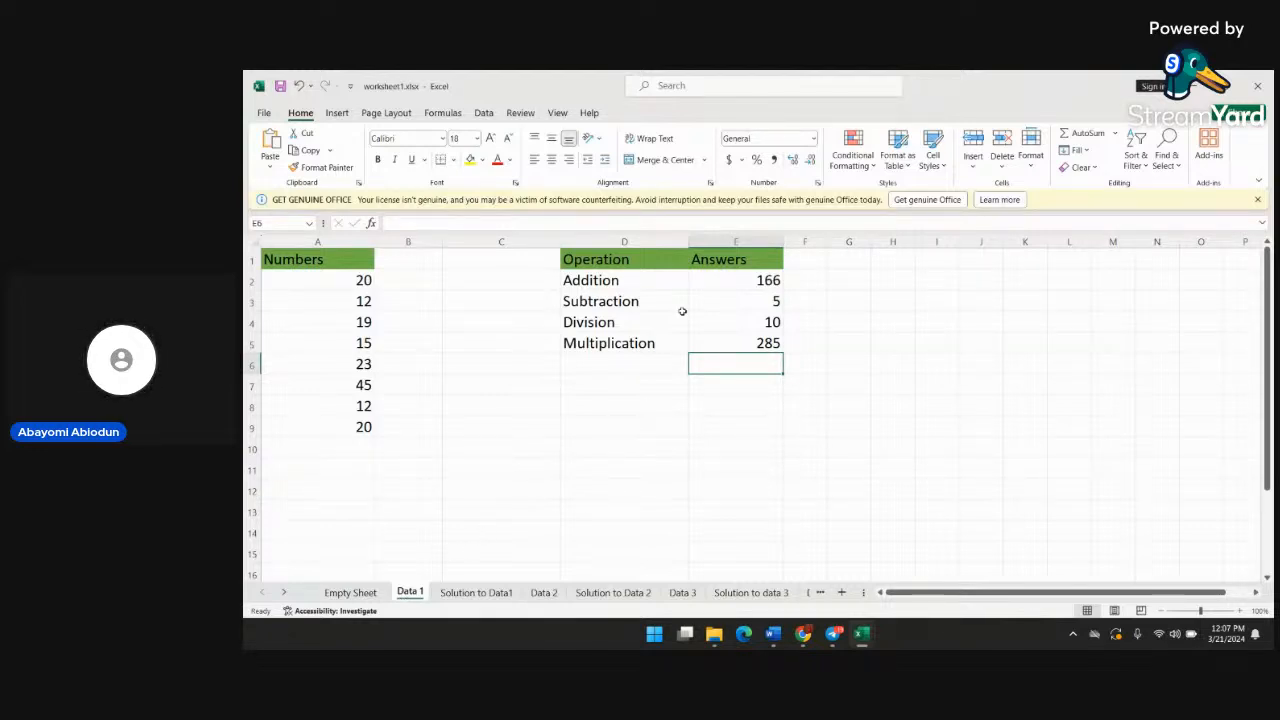
left_click(817, 284)
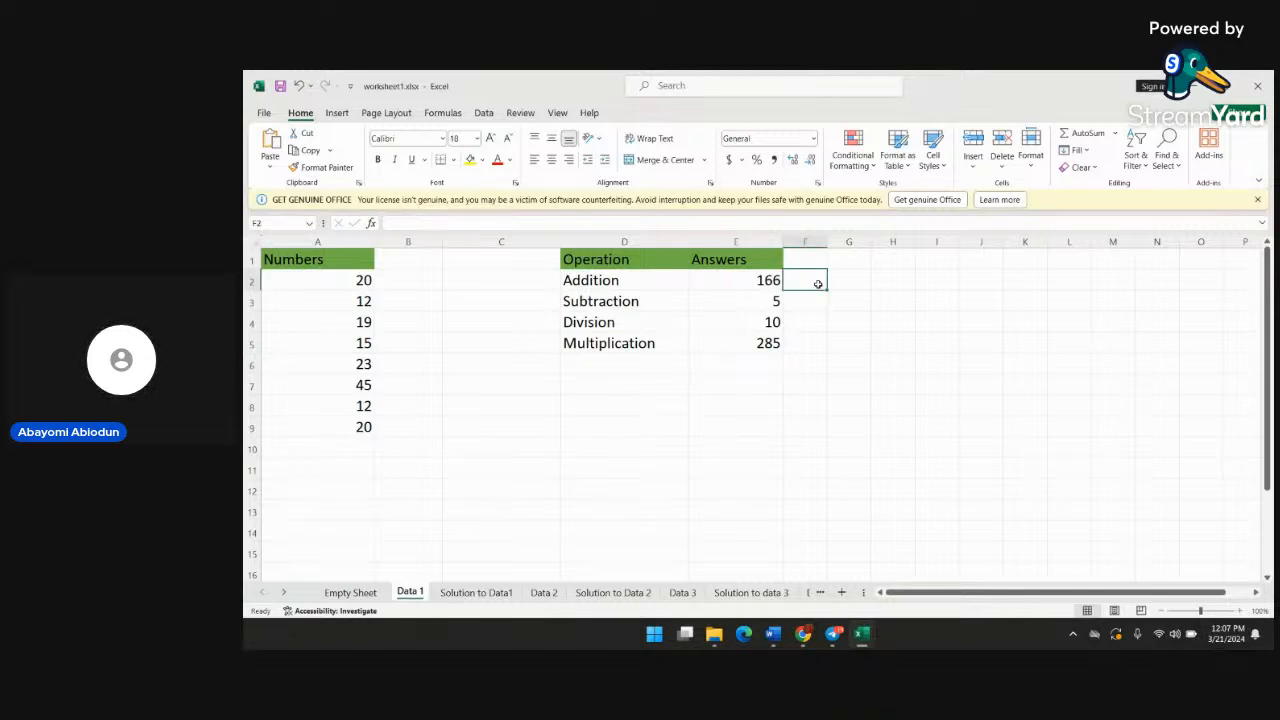
left_click(903, 301)
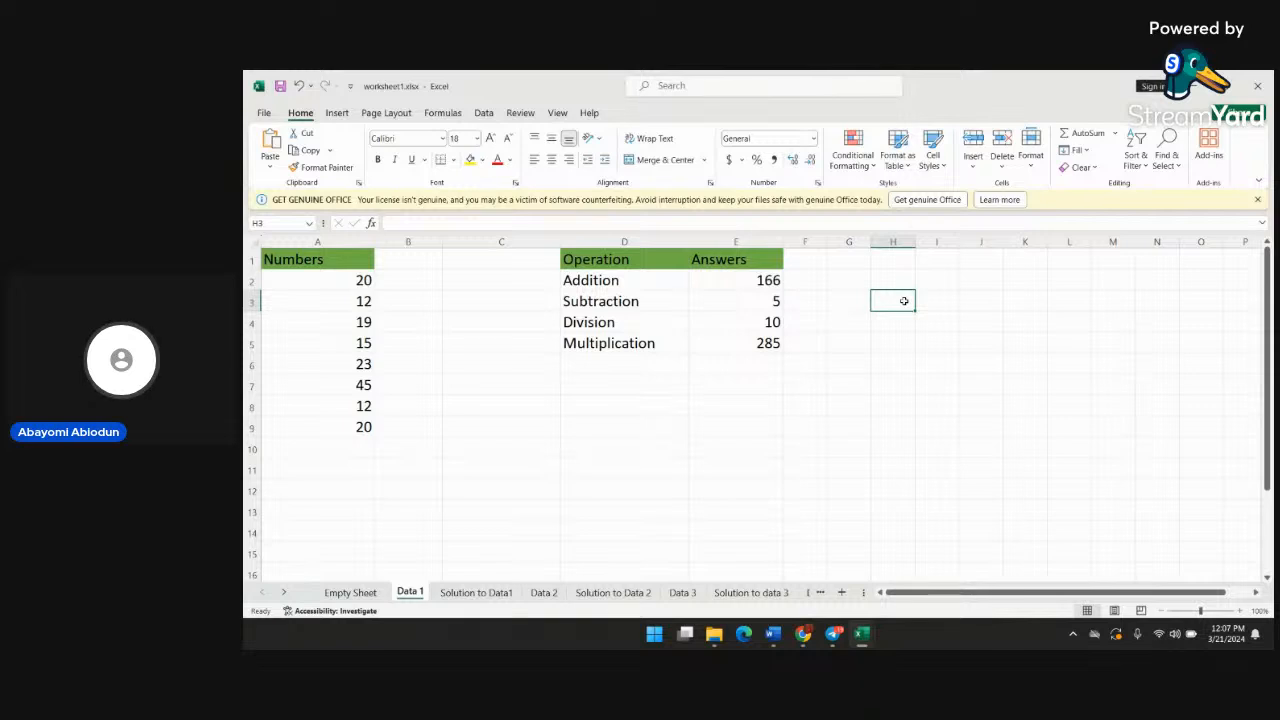
double_click(770, 280)
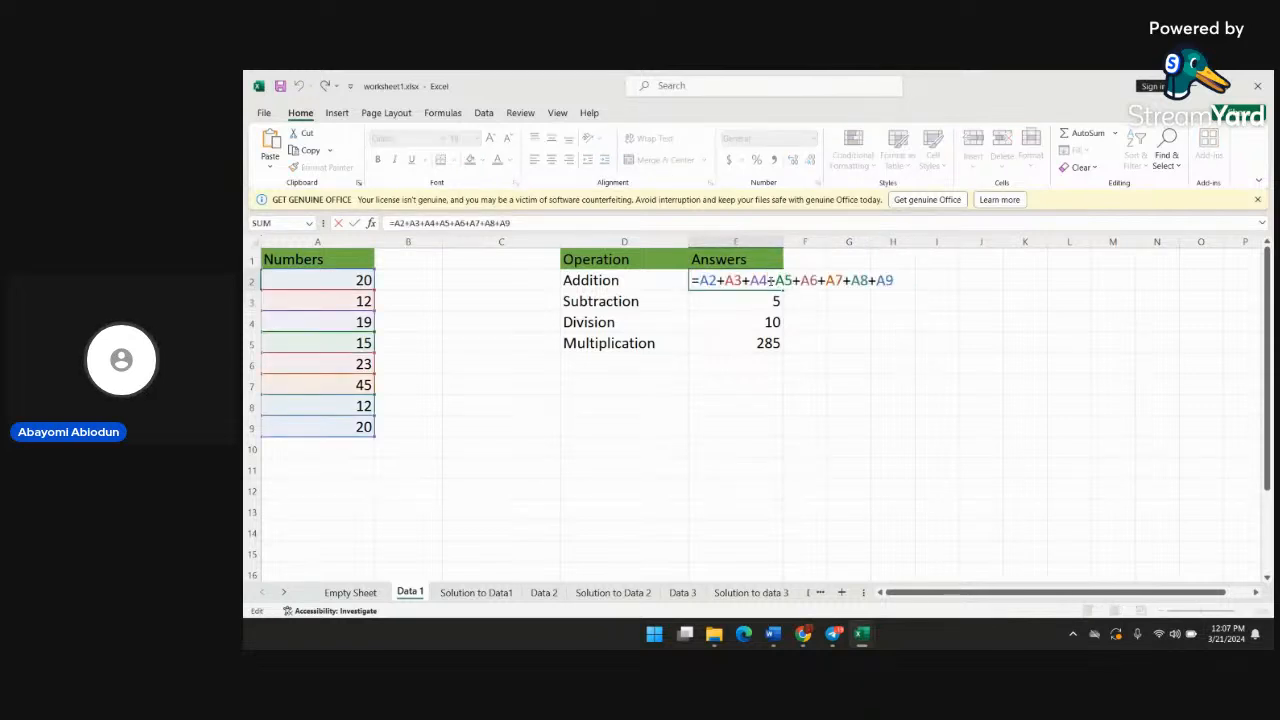
key("BackSpace")
key("BackSpace")
key("BackSpace")
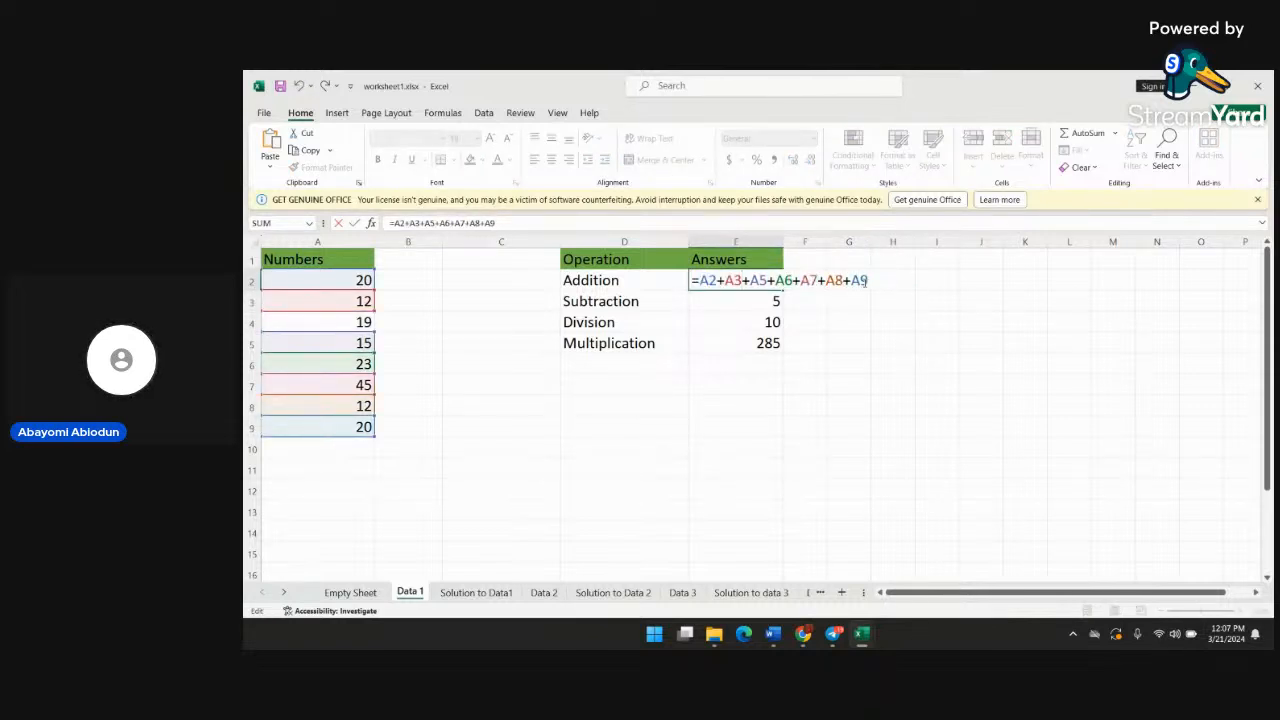
key("BackSpace")
key("BackSpace")
key("BackSpace")
key("BackSpace")
key("BackSpace")
key("BackSpace")
key("BackSpace")
key("BackSpace")
key("BackSpace")
key("BackSpace")
key("BackSpace")
key("BackSpace")
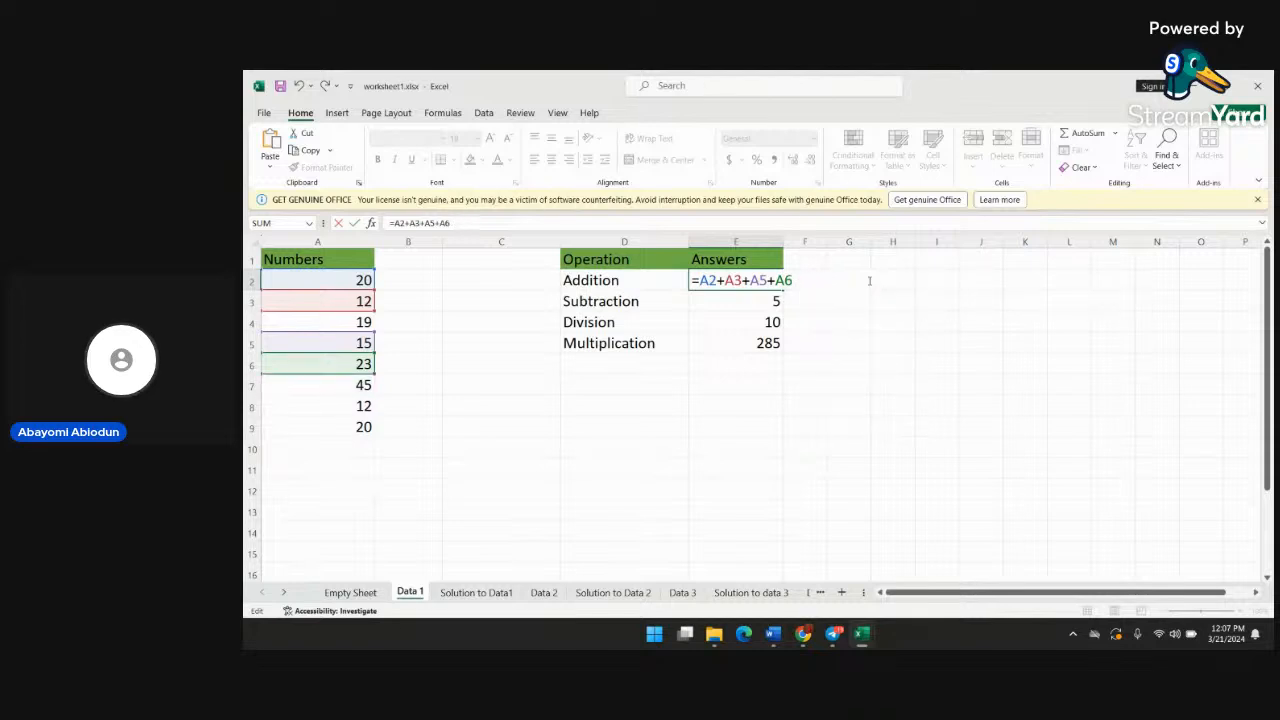
key("BackSpace")
key("BackSpace")
key("BackSpace")
key("BackSpace")
key("BackSpace")
key("BackSpace")
key("BackSpace")
key("BackSpace")
key("BackSpace")
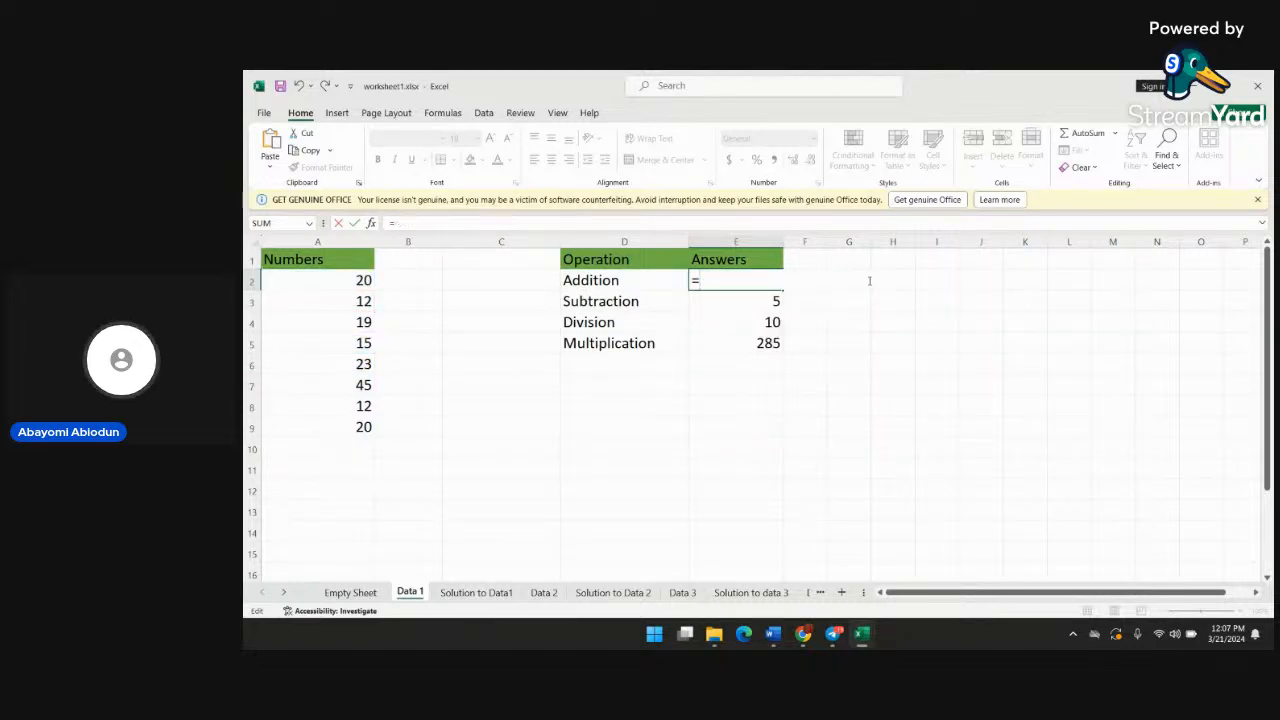
Erase the existing formula from the Subtraction answer in cell E3
double_click(776, 301)
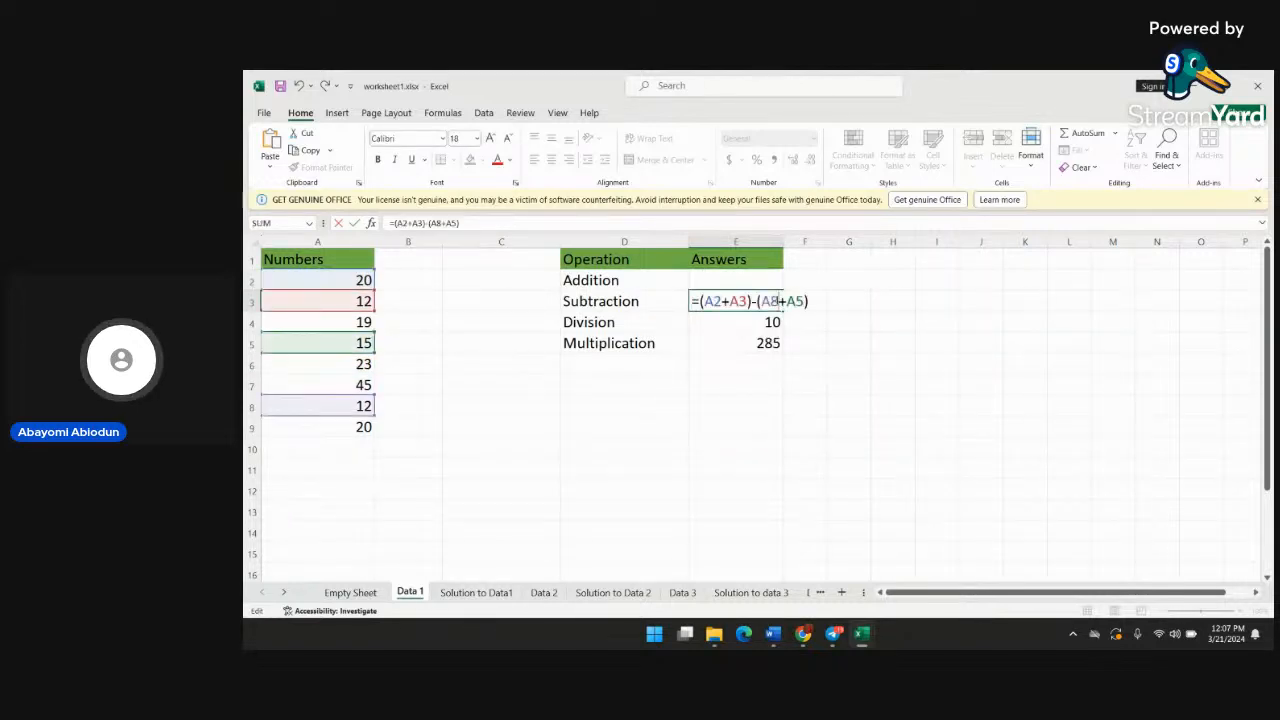
key("BackSpace")
key("BackSpace")
key("BackSpace")
key("BackSpace")
key("BackSpace")
key("BackSpace")
key("BackSpace")
key("BackSpace")
key("BackSpace")
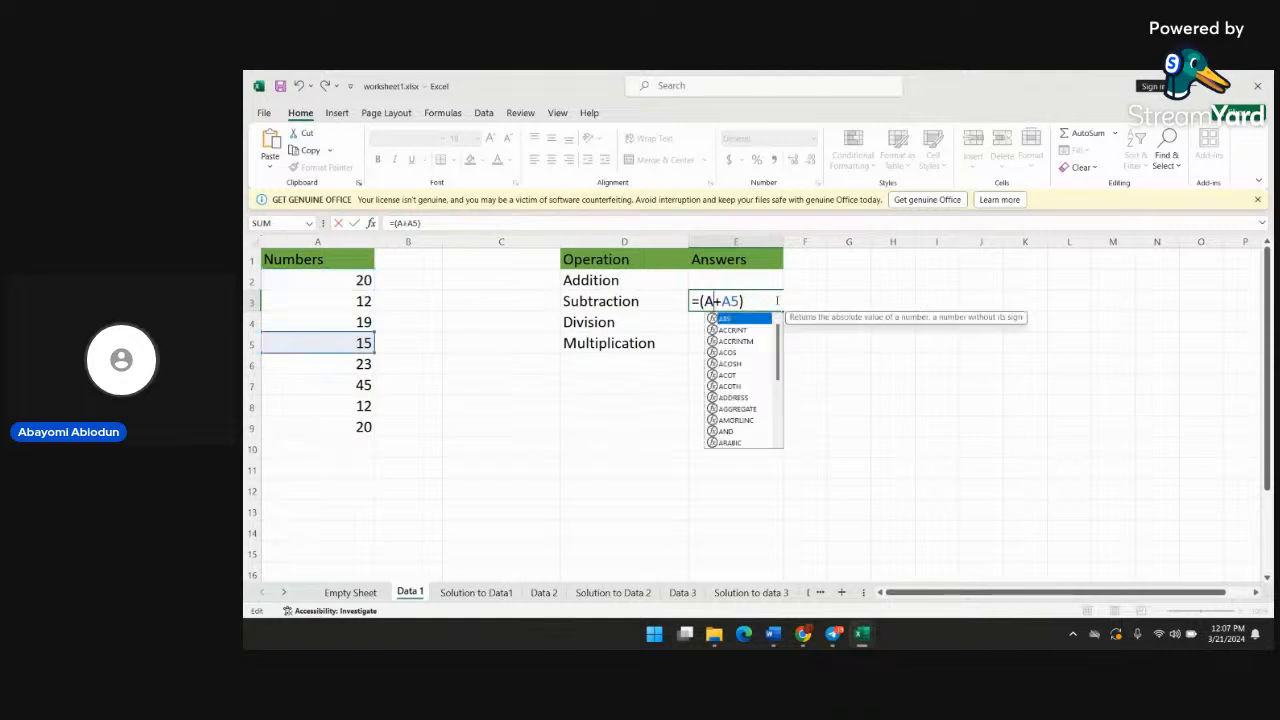
key("BackSpace")
key("BackSpace")
key("BackSpace")
key("BackSpace")
key("BackSpace")
key("BackSpace")
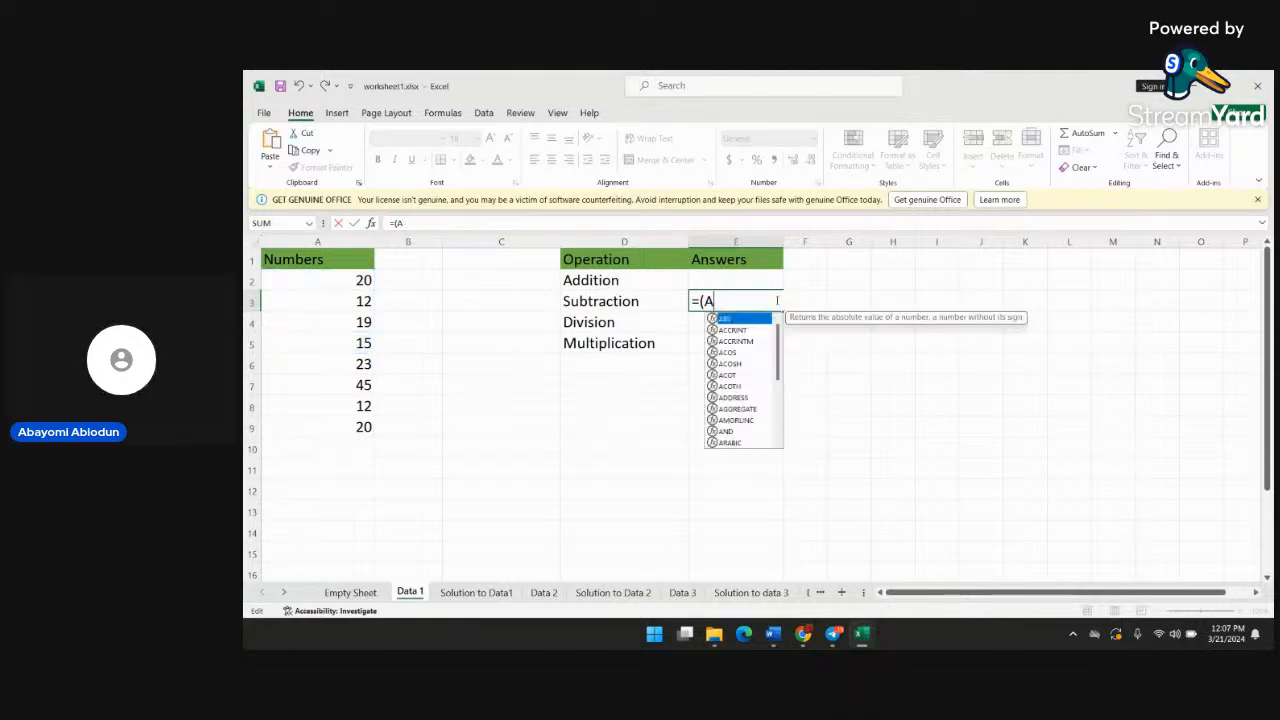
key("BackSpace")
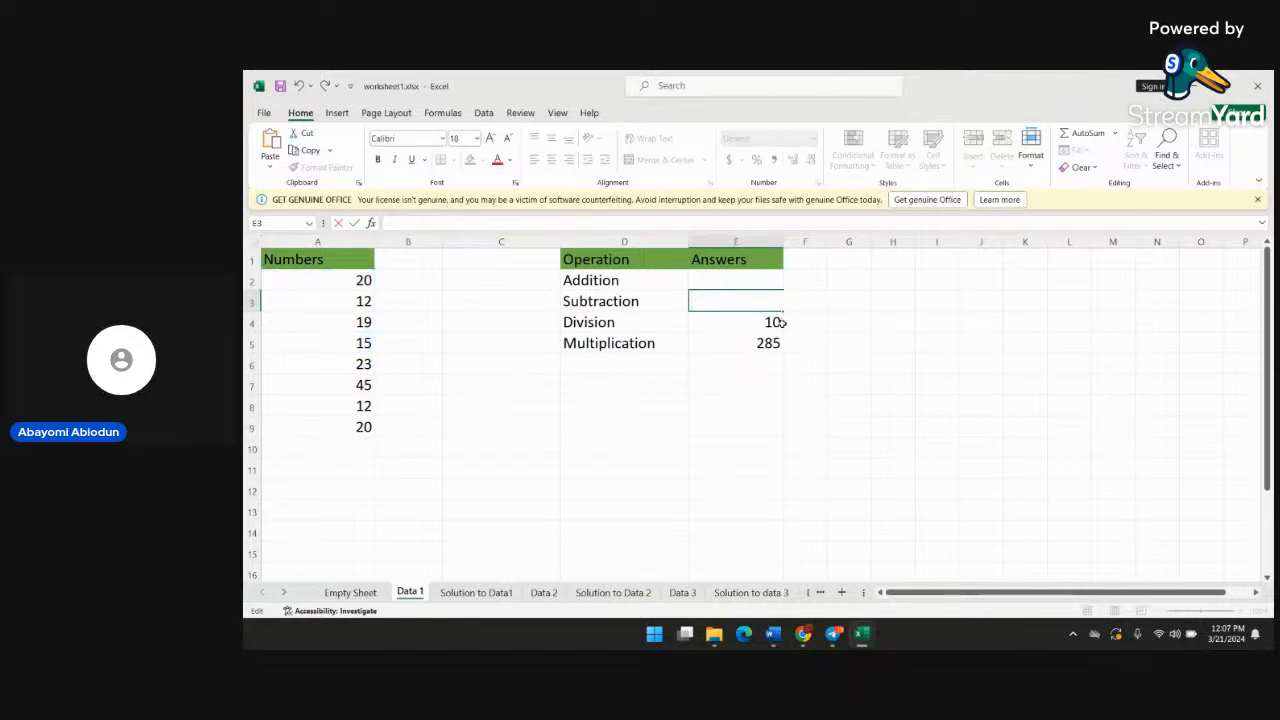
Erase the existing formula from the Division answer in cell E4
left_click(782, 325)
double_click(778, 324)
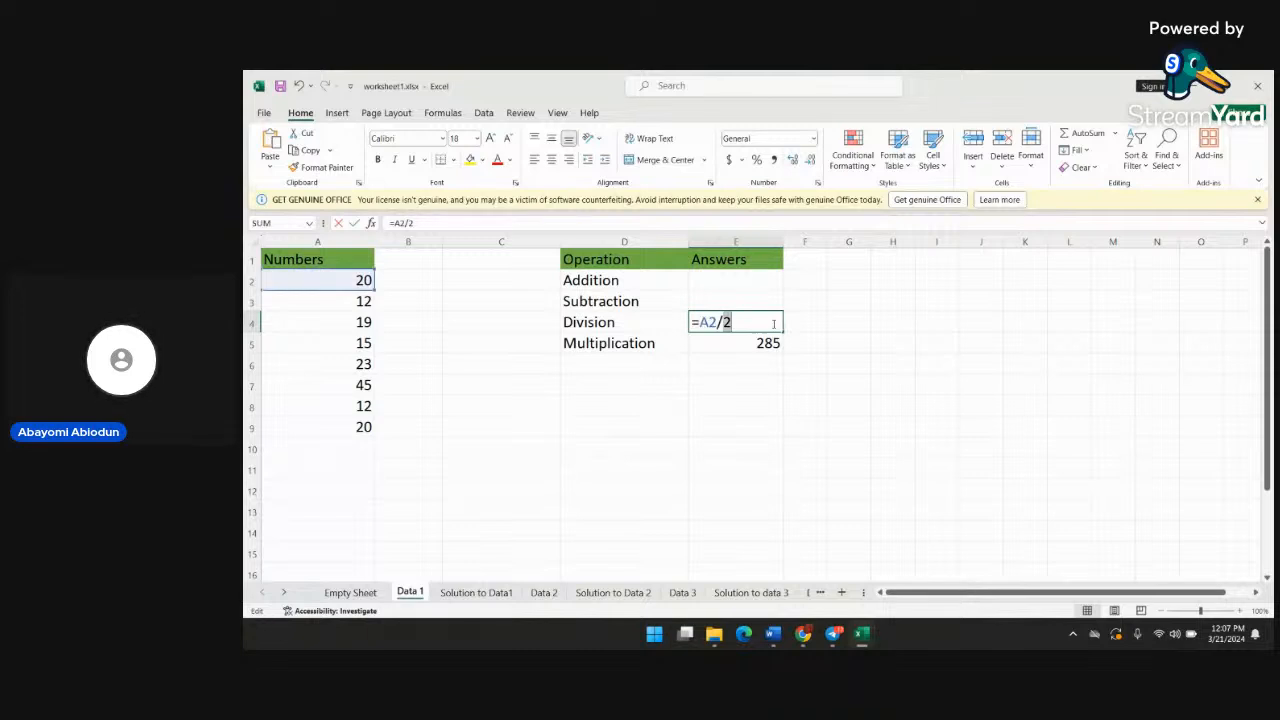
key("BackSpace")
key("BackSpace")
Erase the existing formula from the Multiplication answer in cell E5
key("BackSpace")
key("BackSpace")
key("BackSpace")
left_click(771, 343)
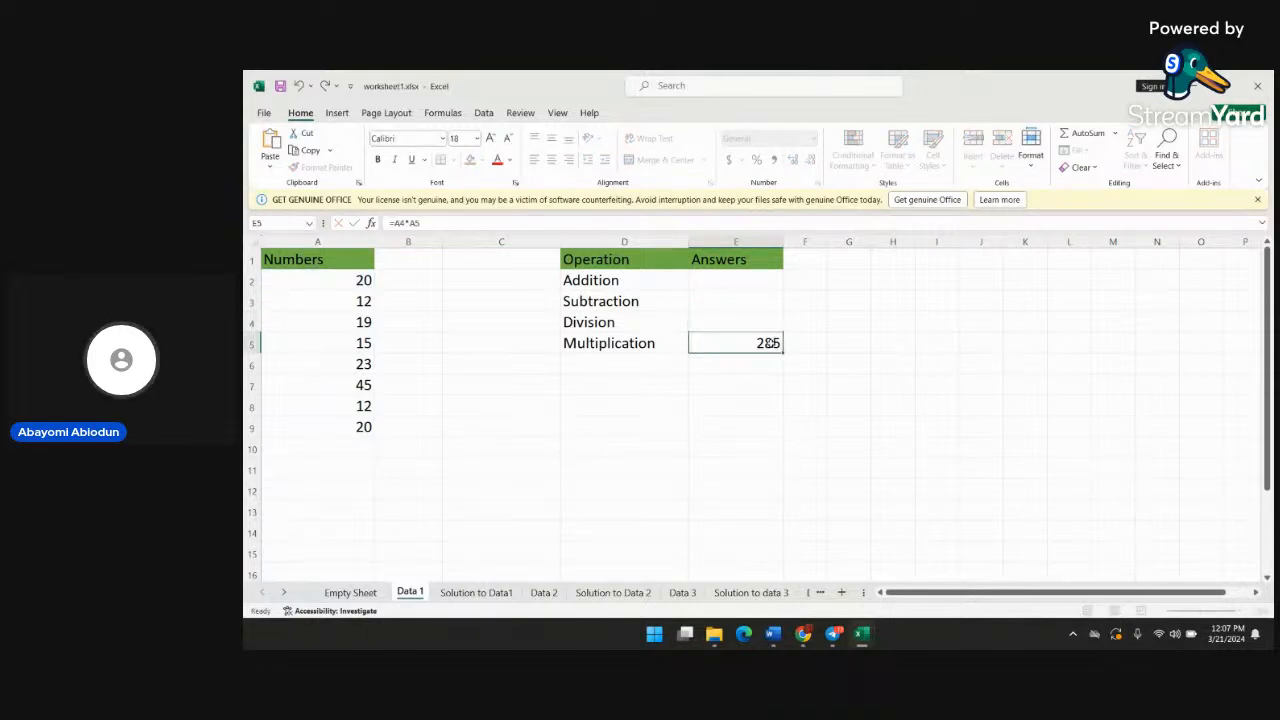
double_click(771, 343)
key("BackSpace")
key("BackSpace")
key("BackSpace")
key("BackSpace")
key("BackSpace")
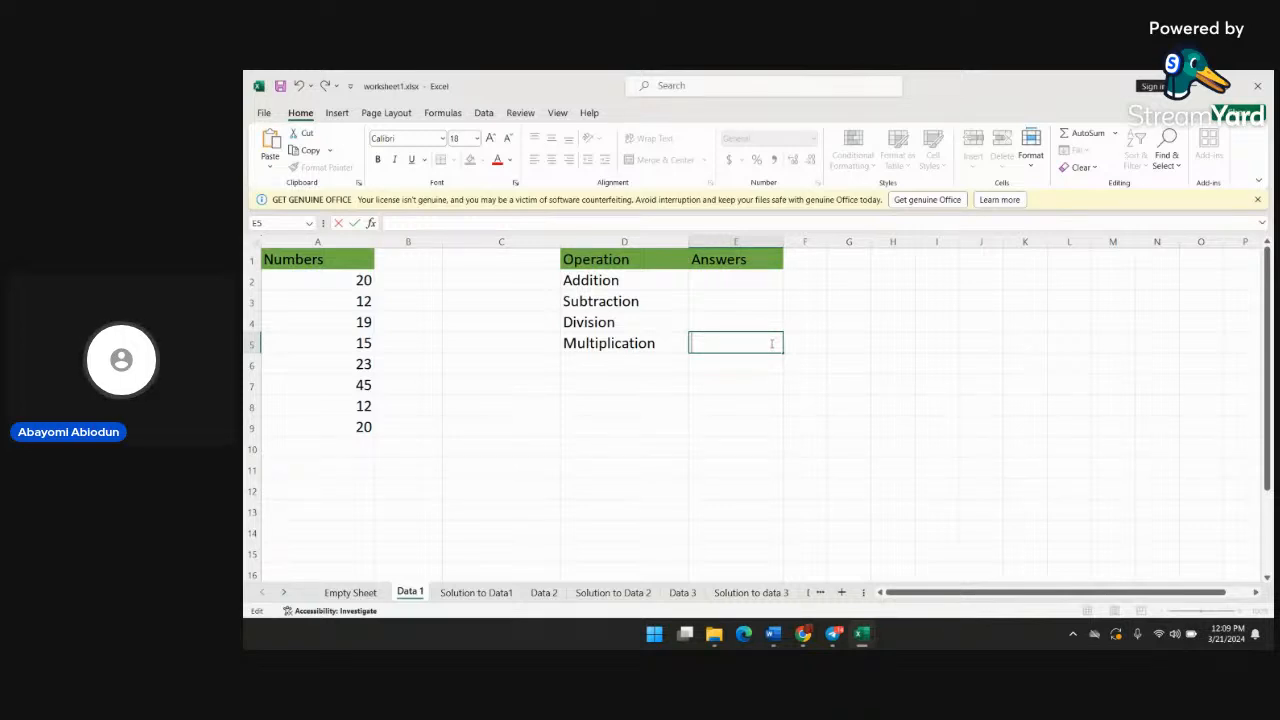
left_click(755, 286)
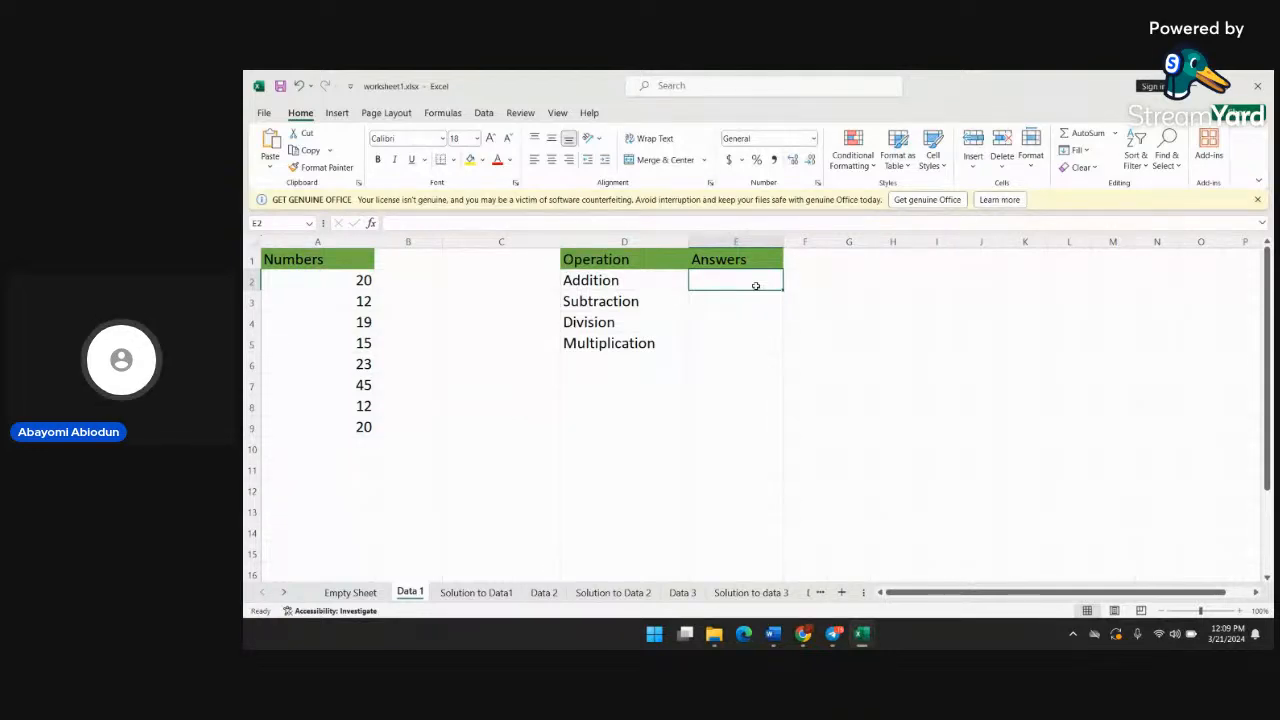
left_click(828, 335)
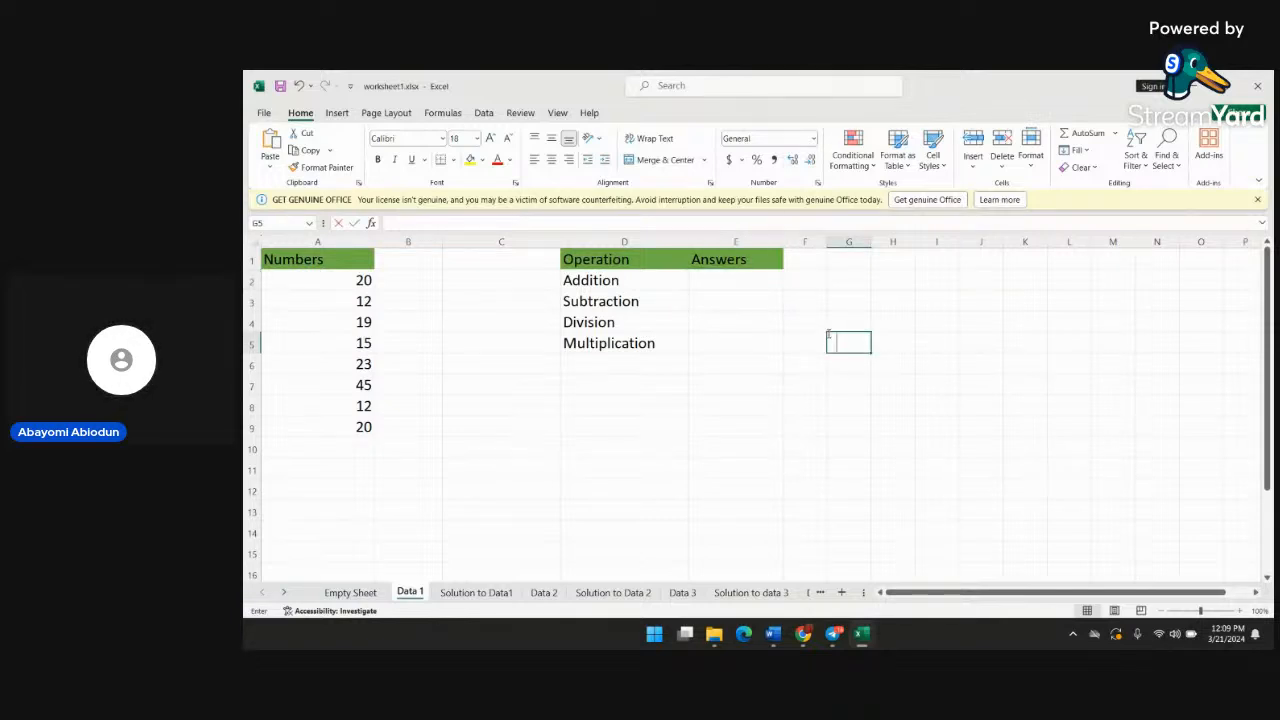
type("cos")
key("BackSpace")
key("BackSpace")
key("BackSpace")
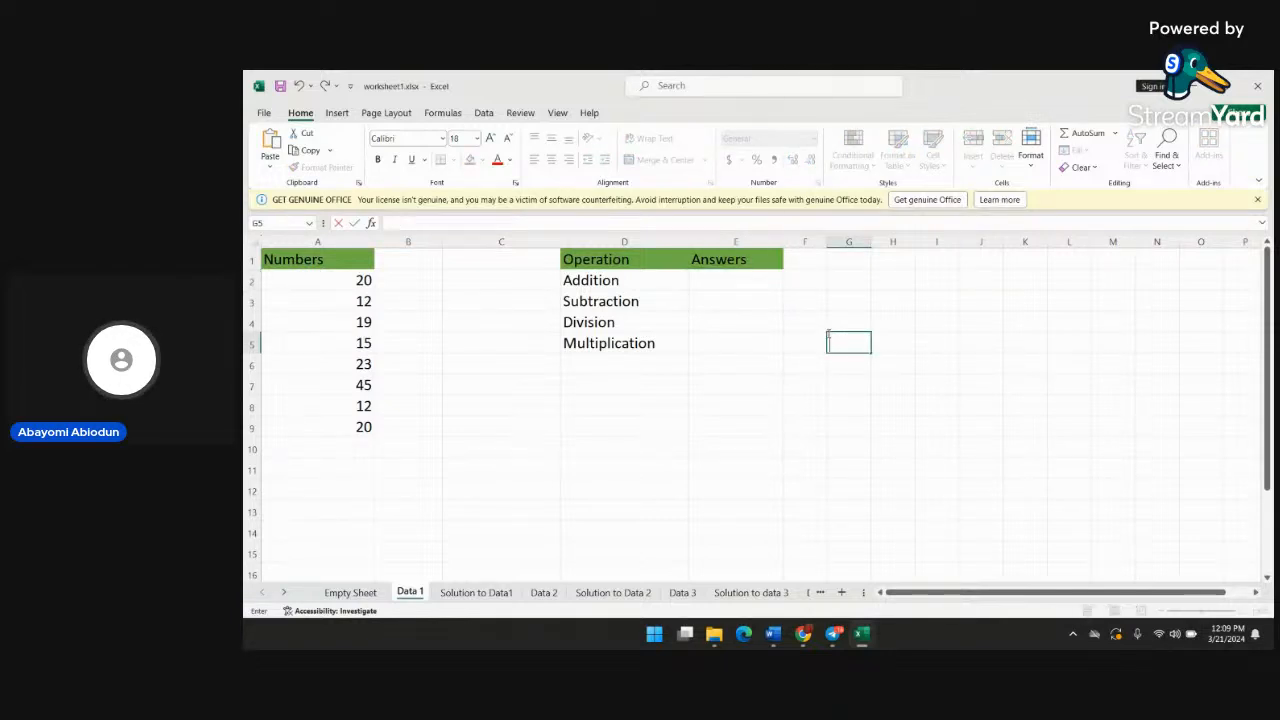
type("selling")
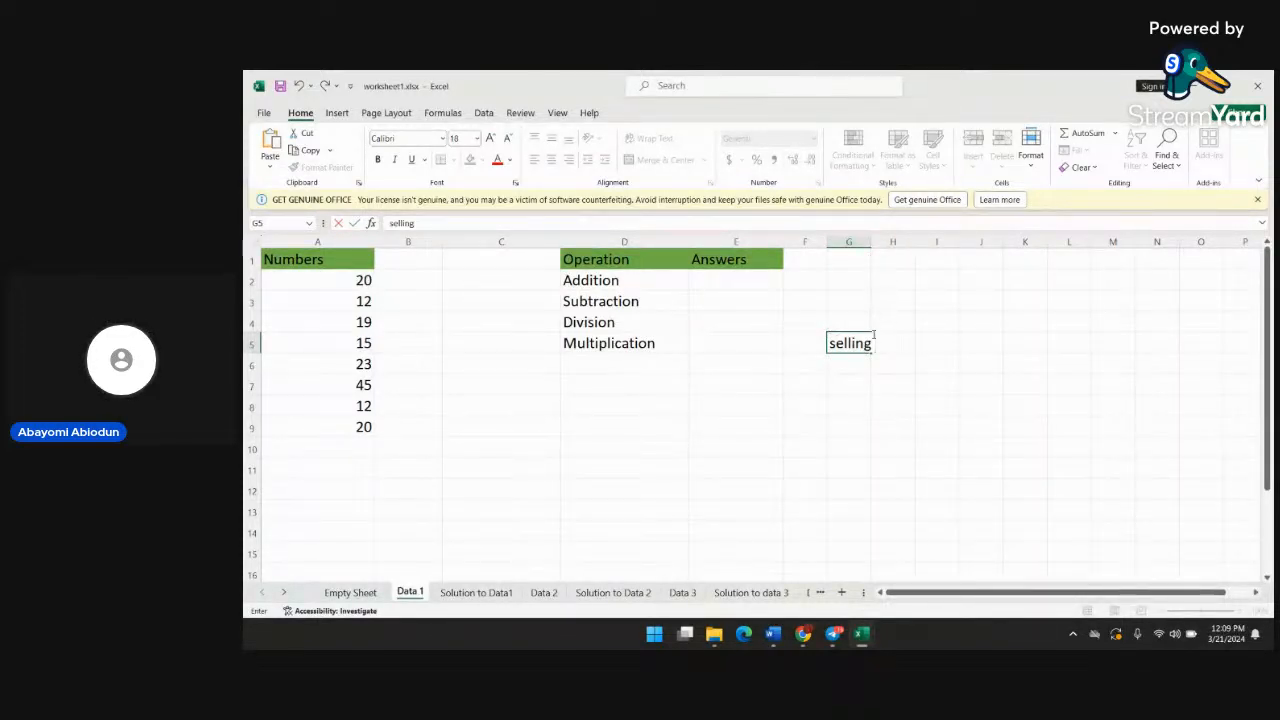
key("BackSpace")
key("BackSpace")
key("BackSpace")
key("BackSpace")
key("BackSpace")
key("BackSpace")
key("BackSpace")
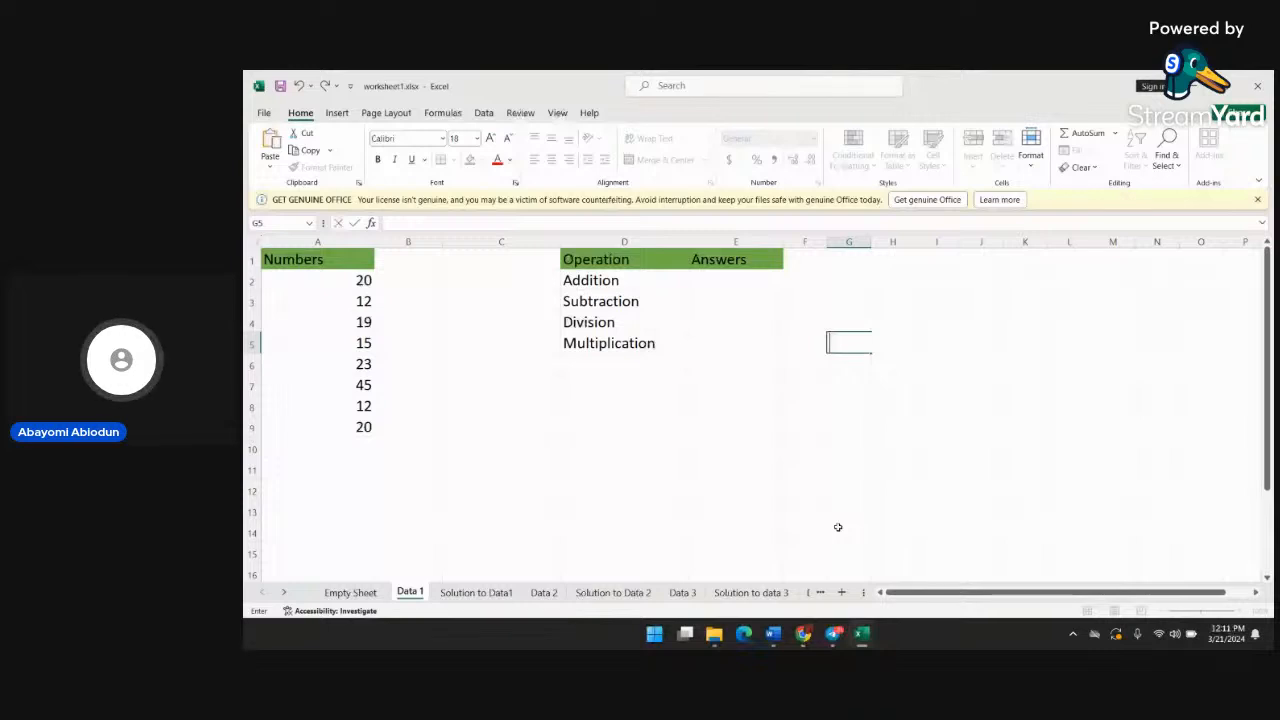
Enter the formula =A2+A3+A4+A5+A6+A7+A8+A9 as the Addition answer in cell E2
left_click(734, 276)
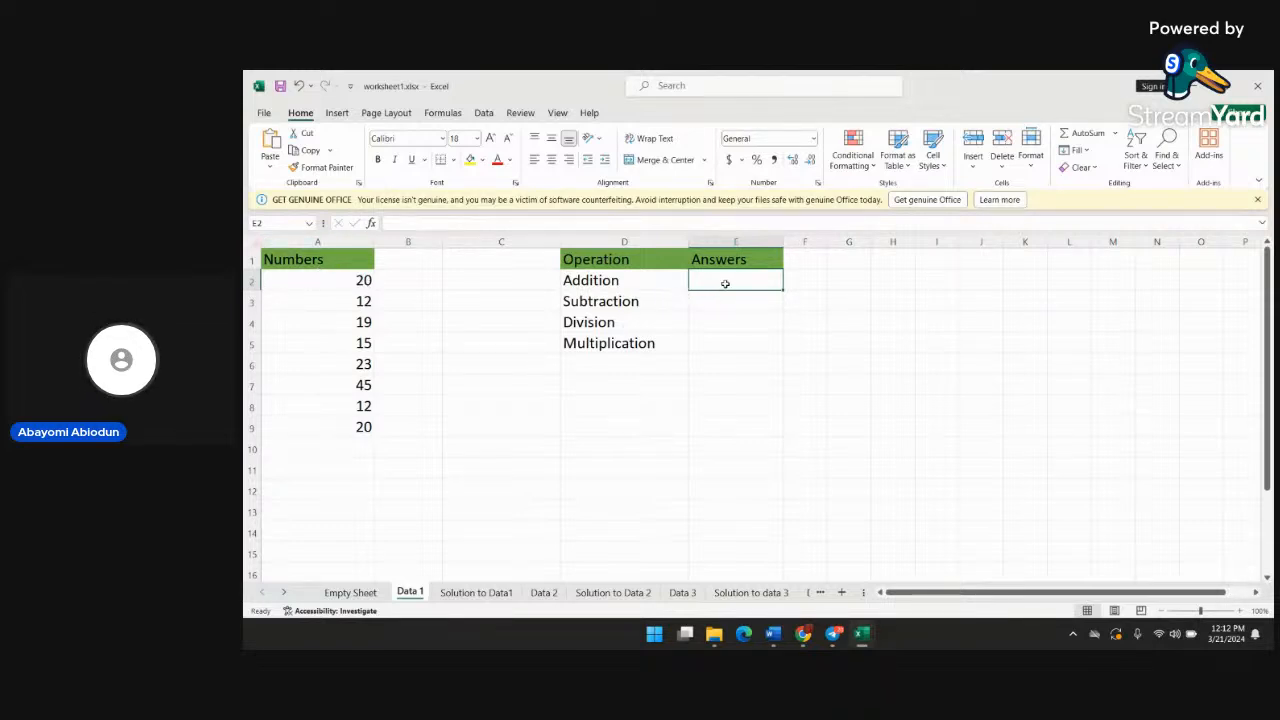
type("=A")
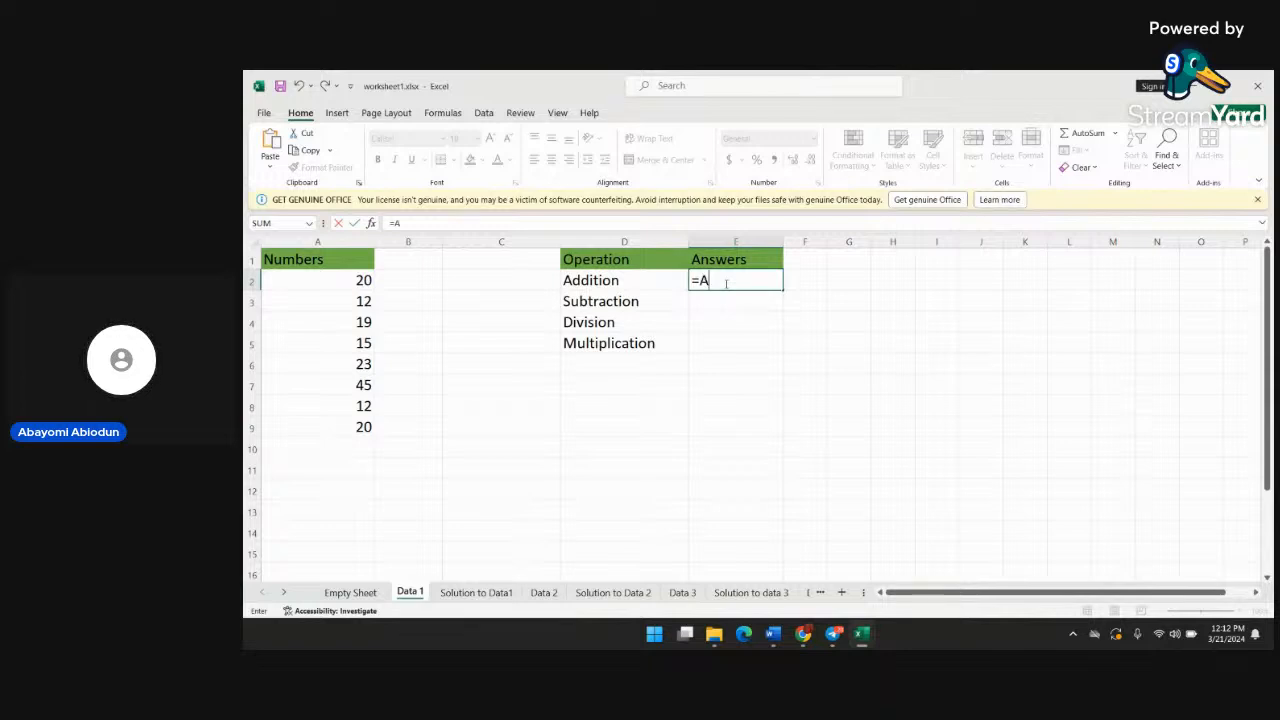
type("2")
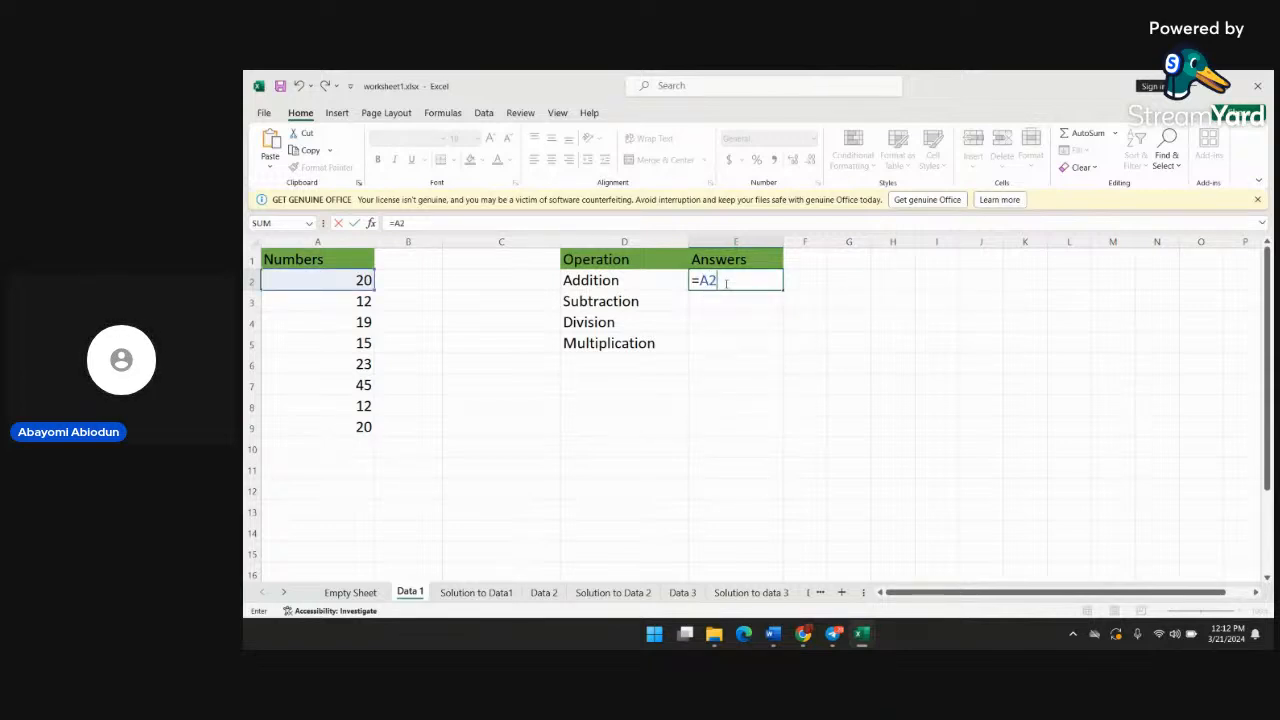
type("=")
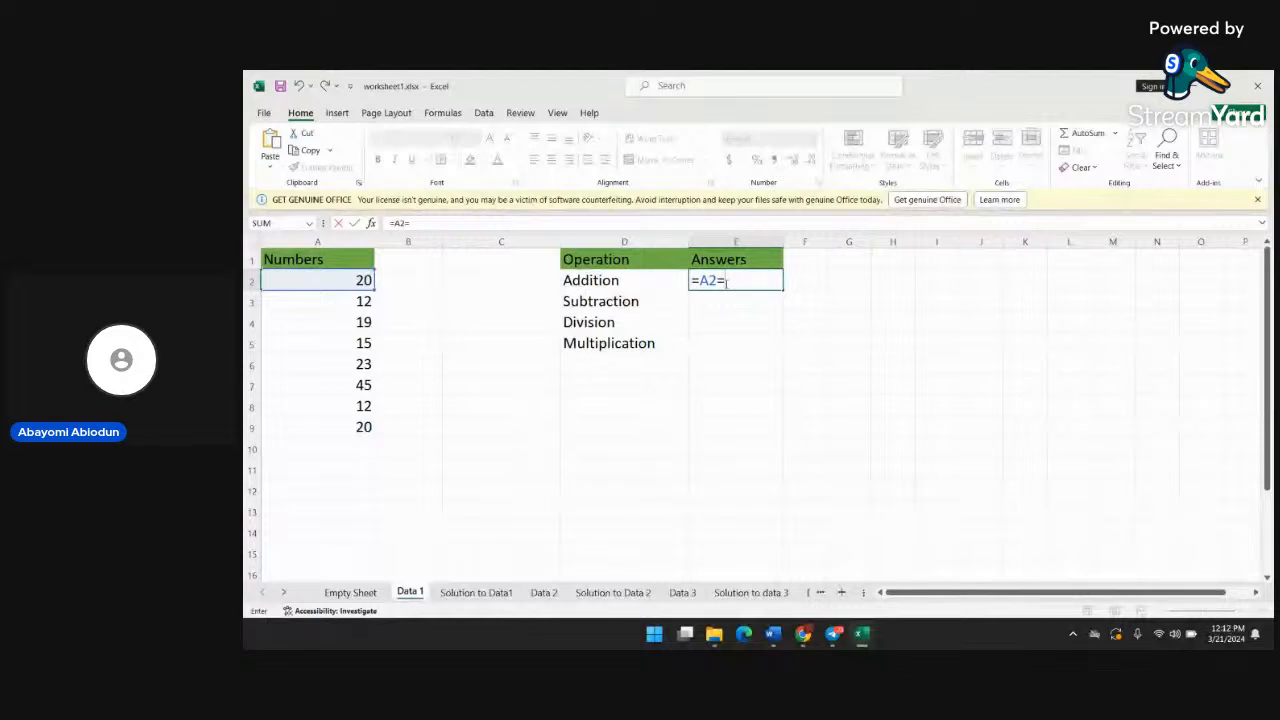
key("BackSpace")
type("+")
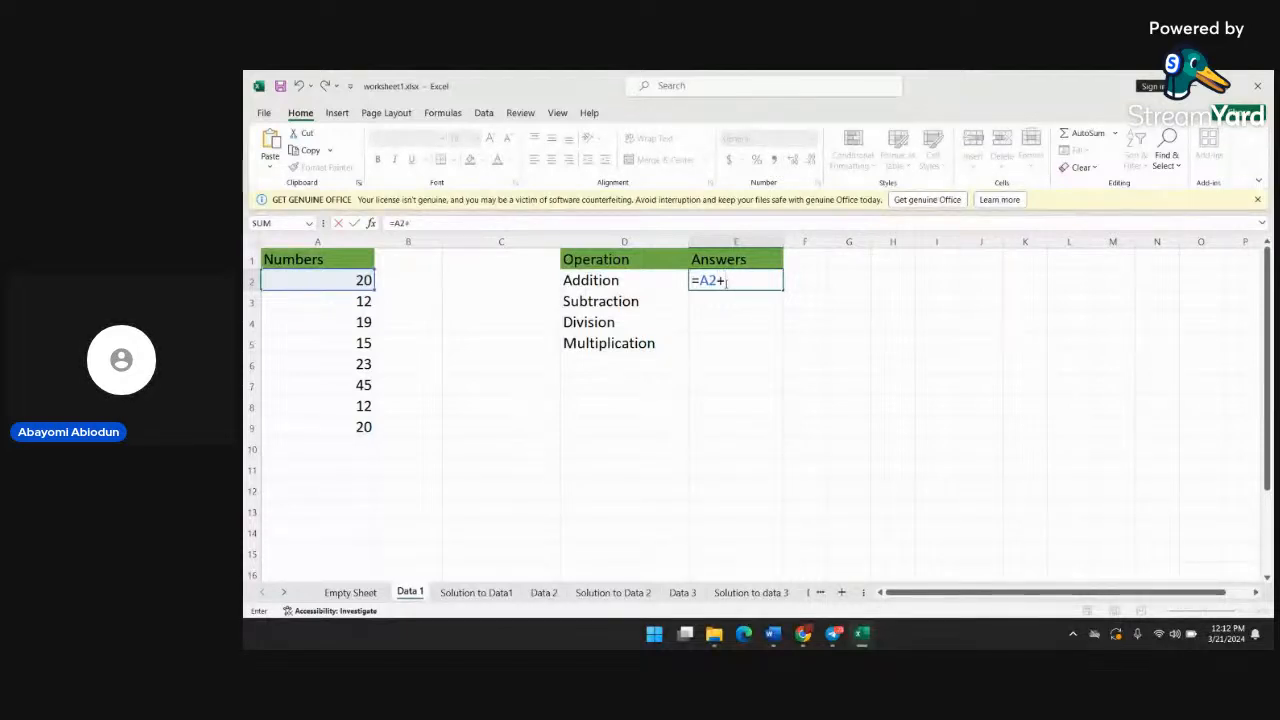
type("A")
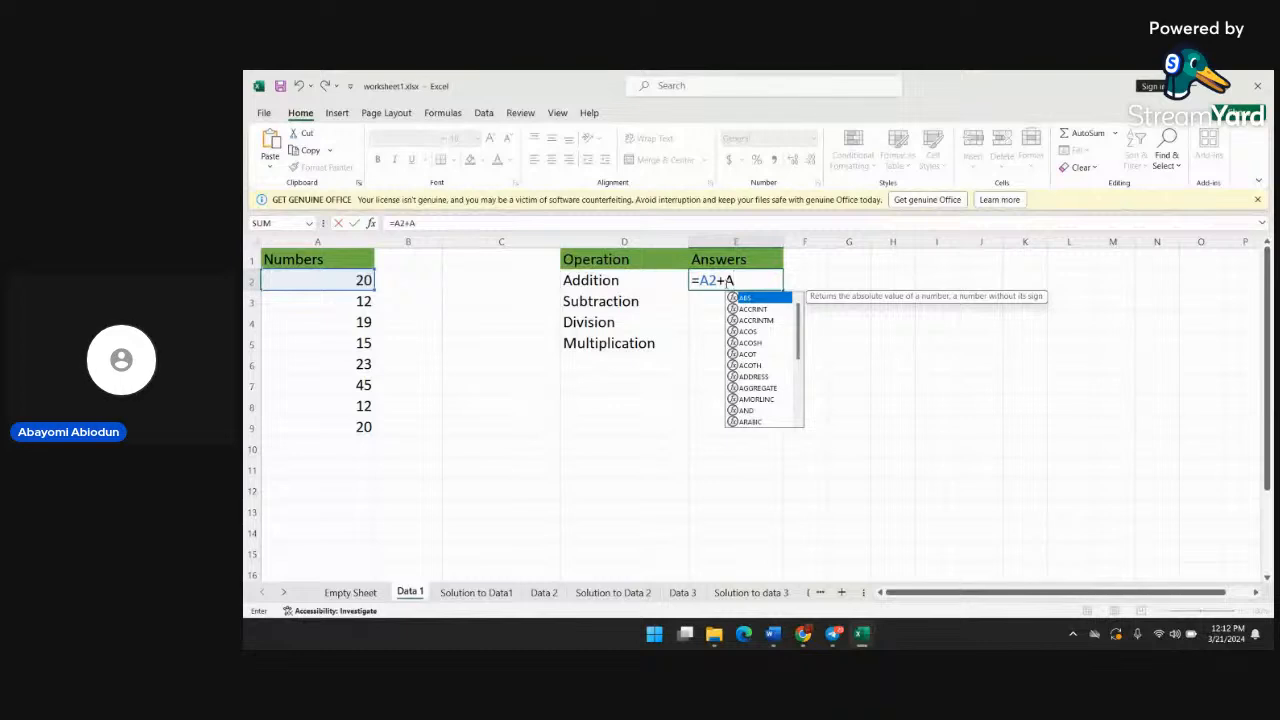
key("BackSpace")
type("A3")
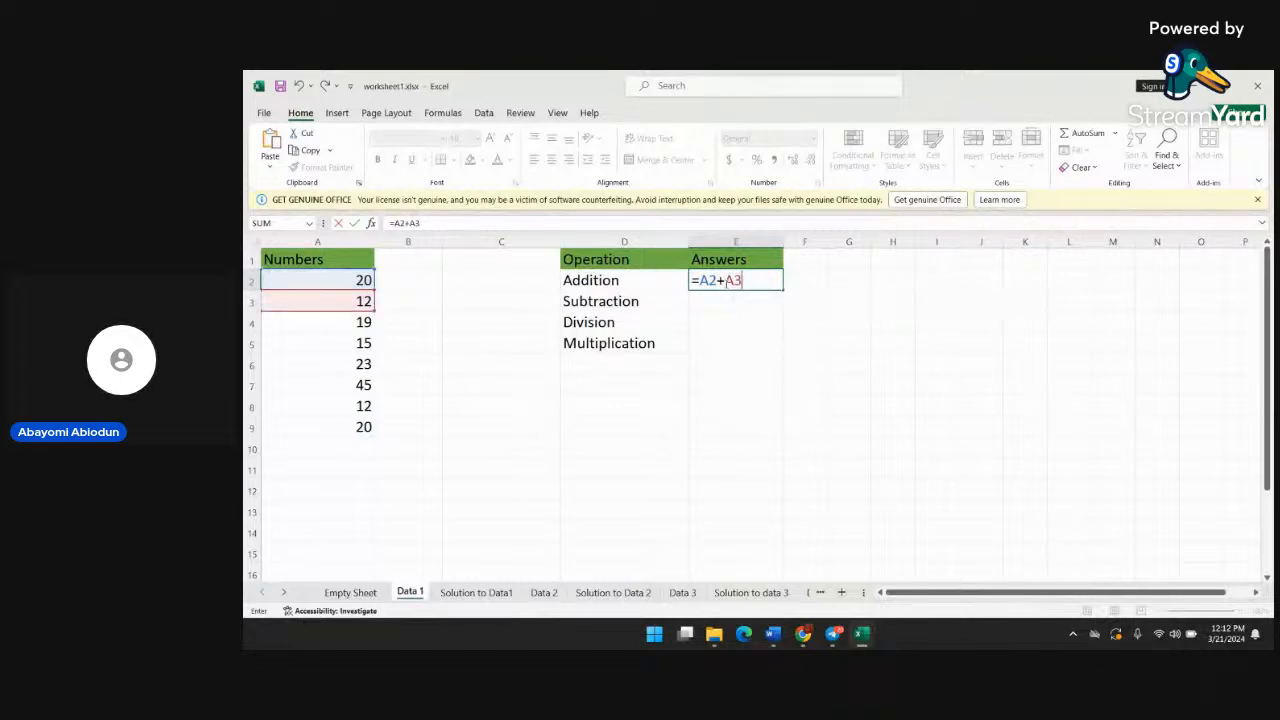
type("+A$")
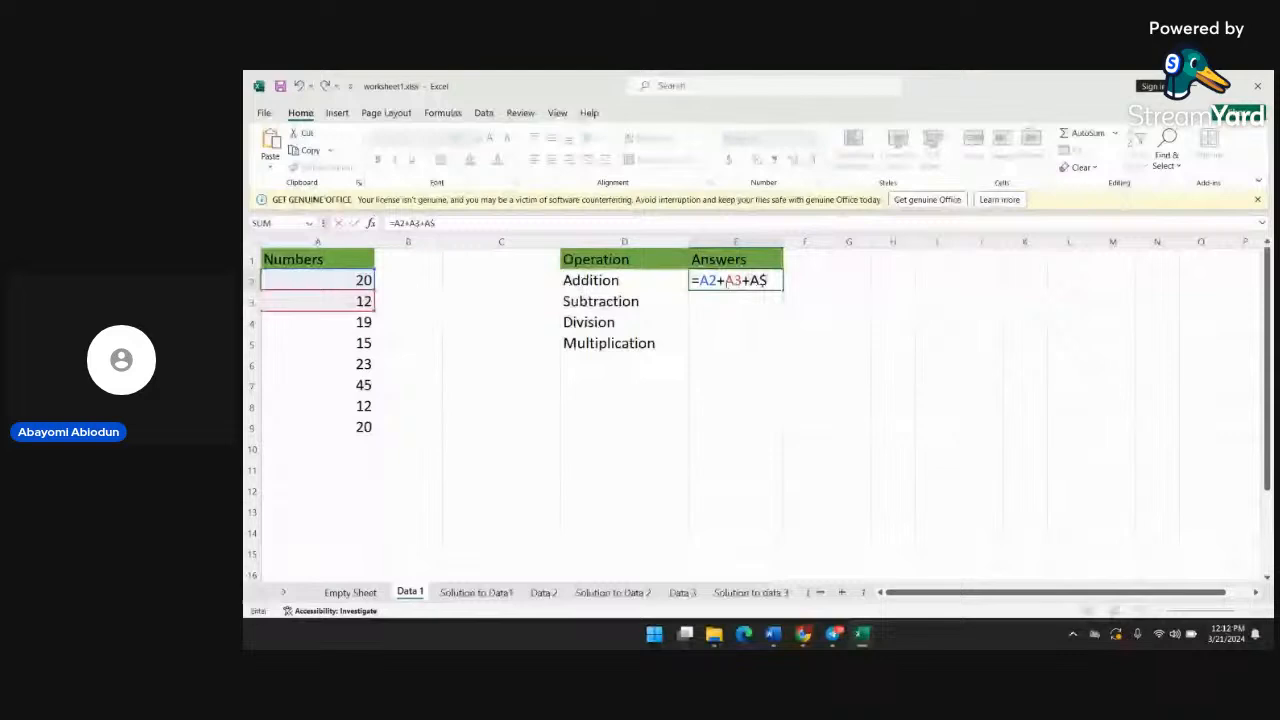
key("BackSpace")
type("3")
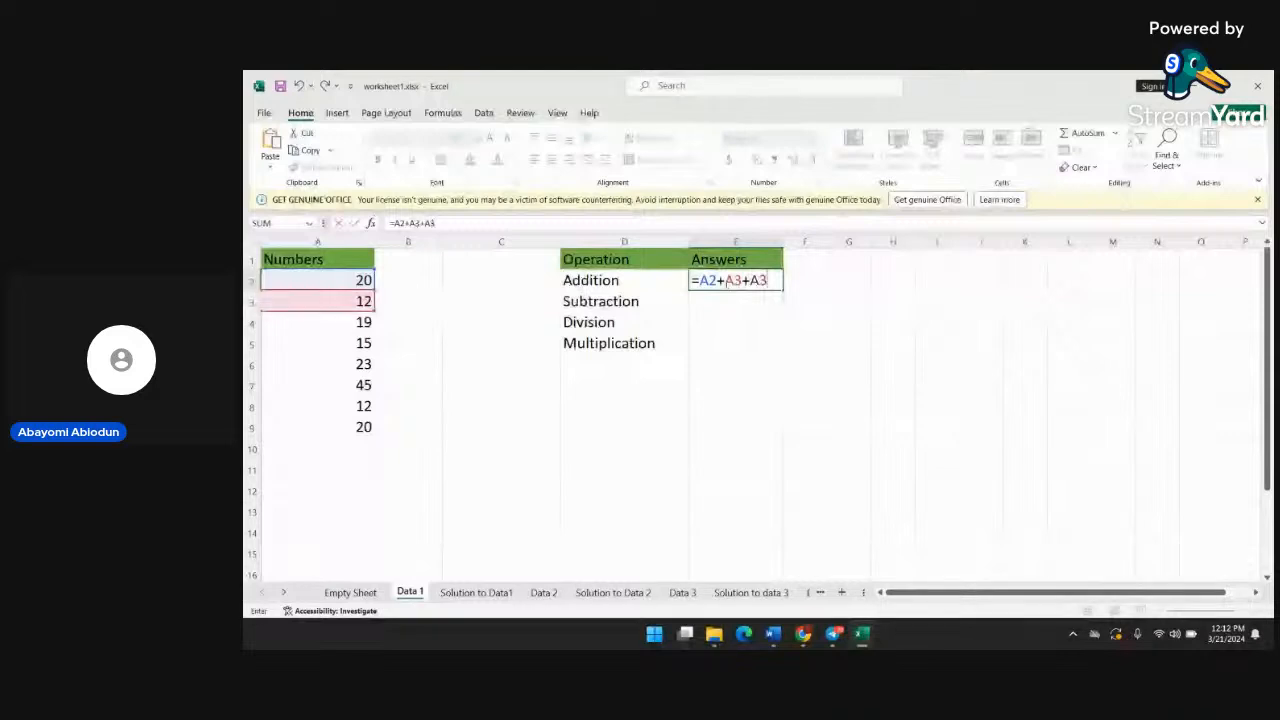
key("BackSpace")
type("4+")
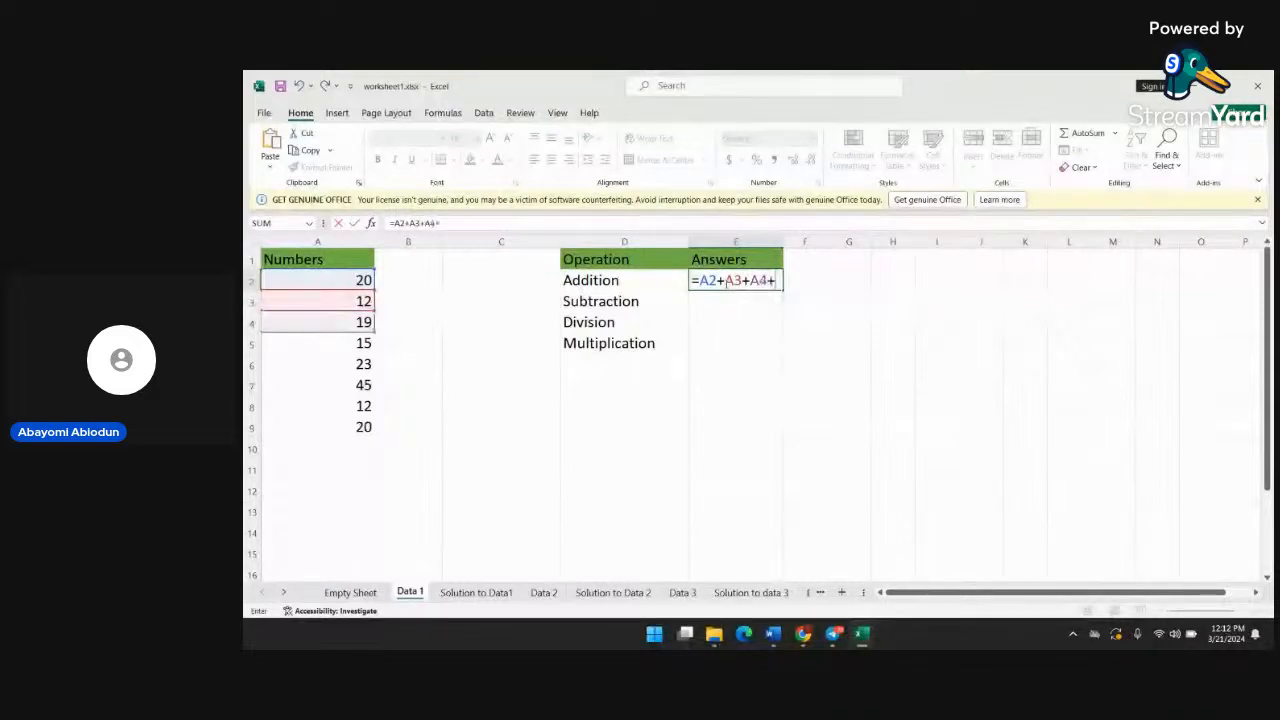
type("A")
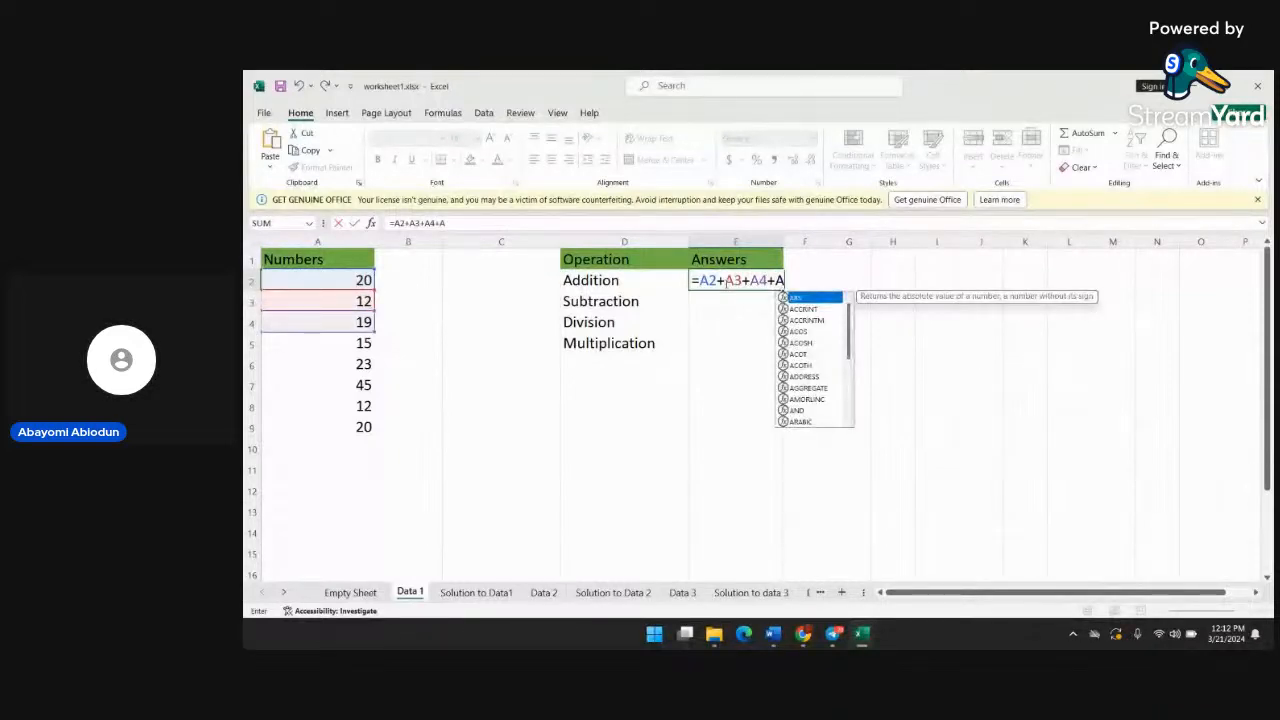
type("5+")
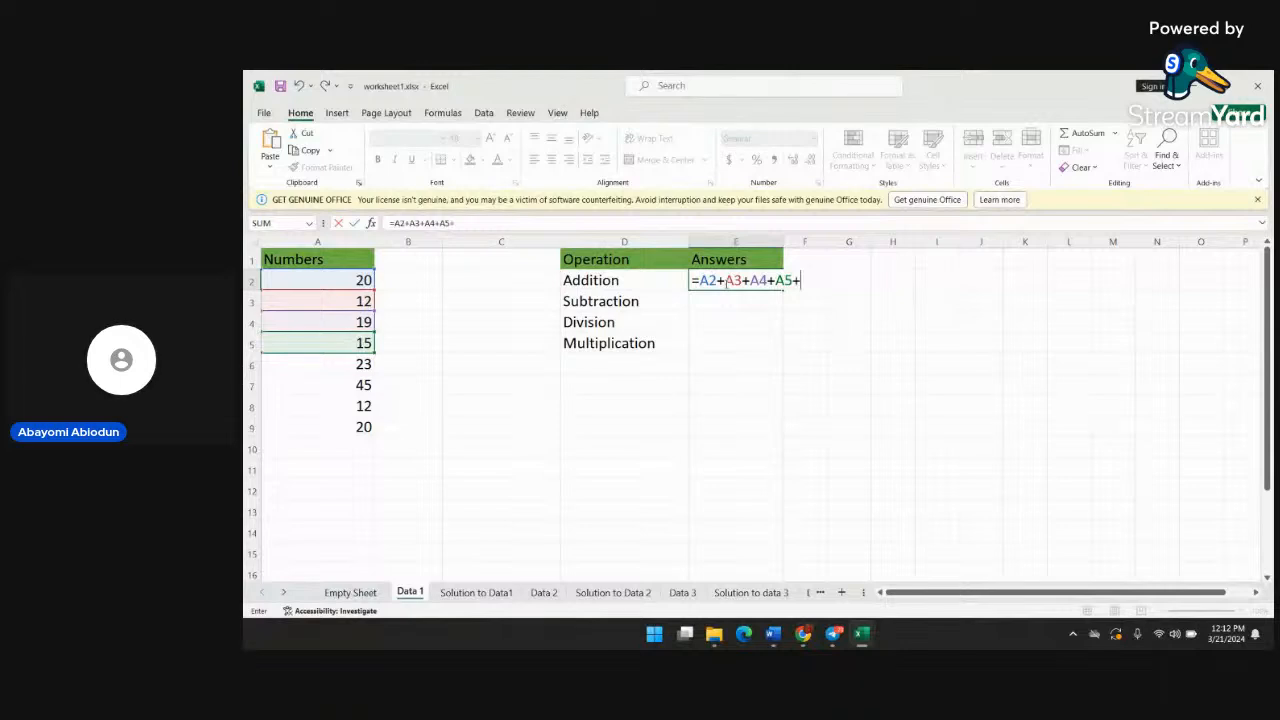
type("A")
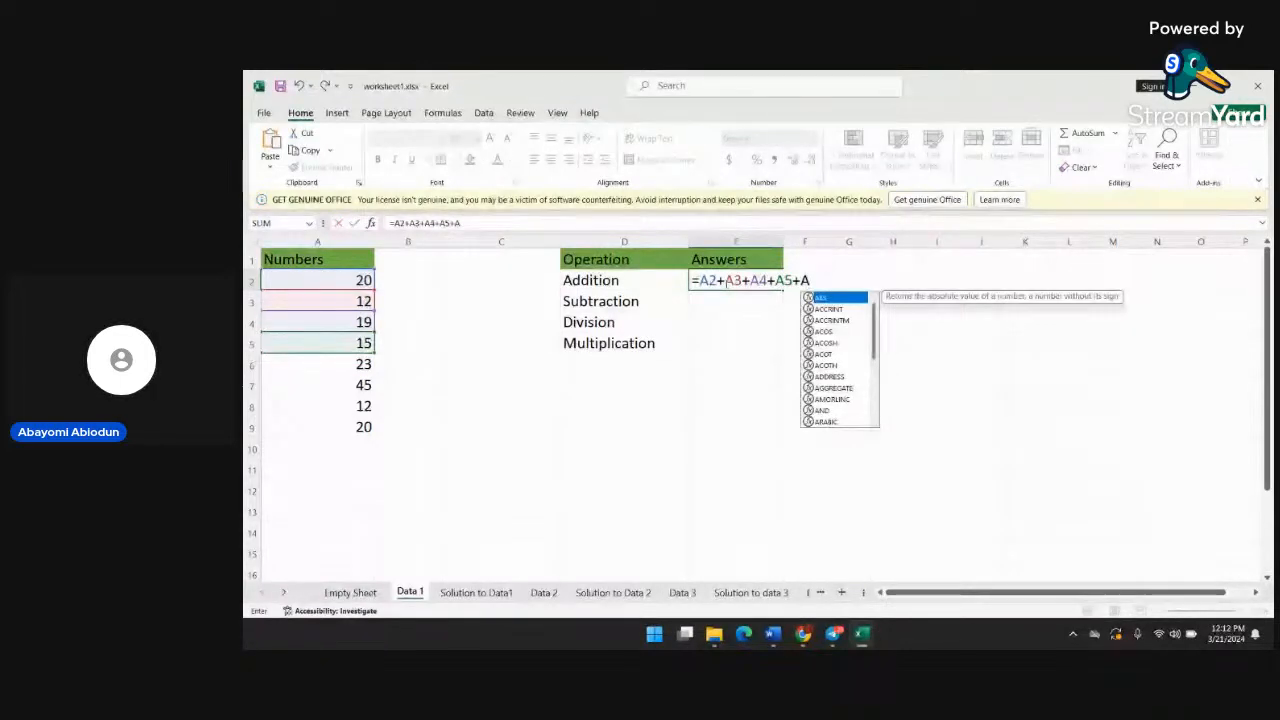
type("6")
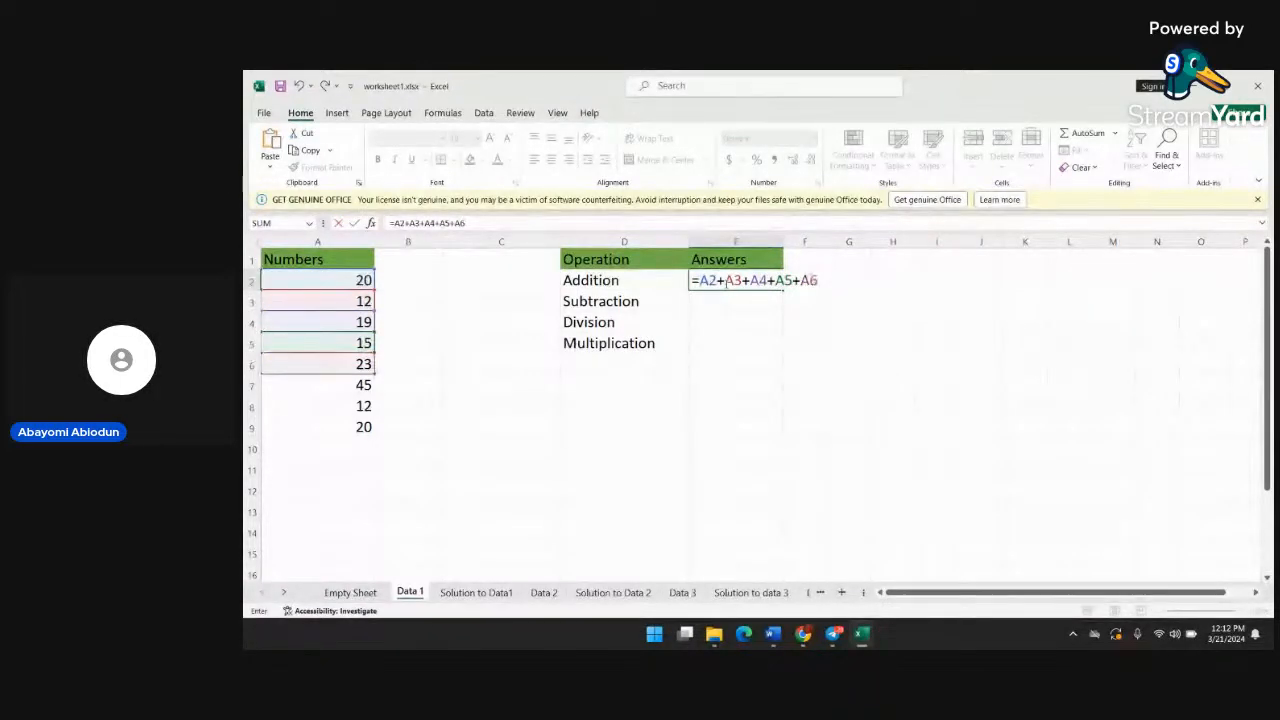
type("+A")
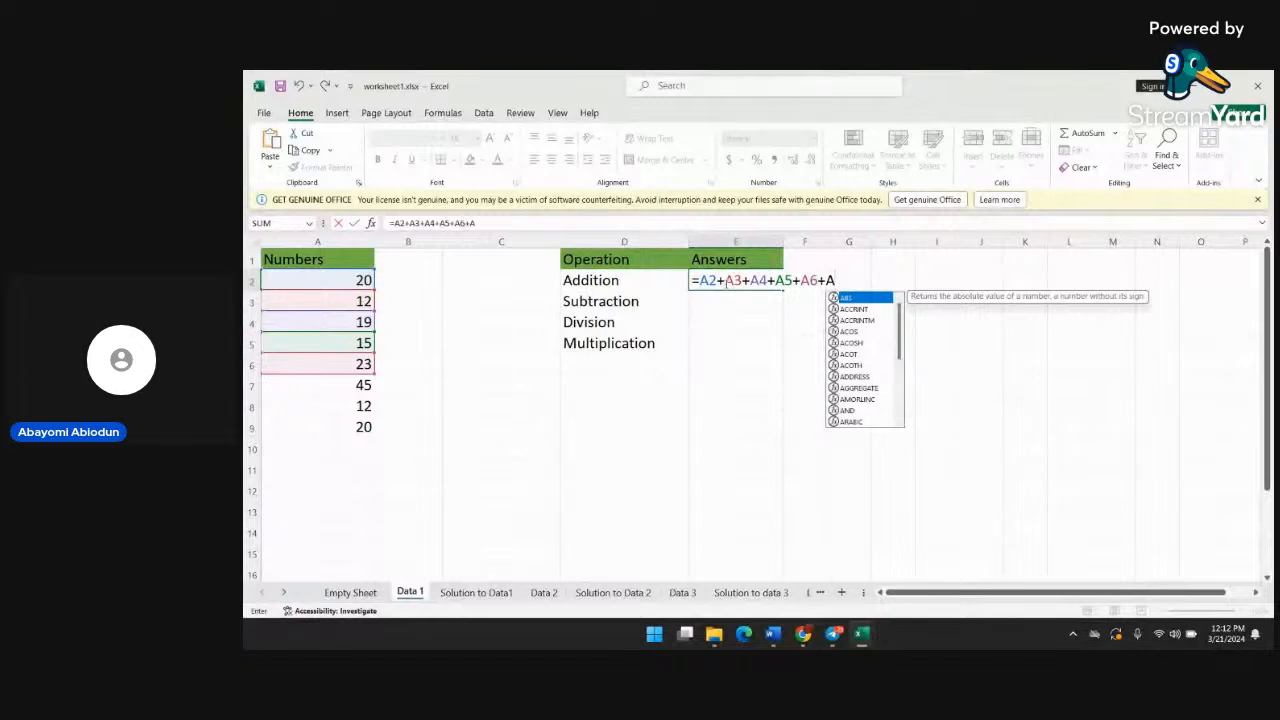
type("7+")
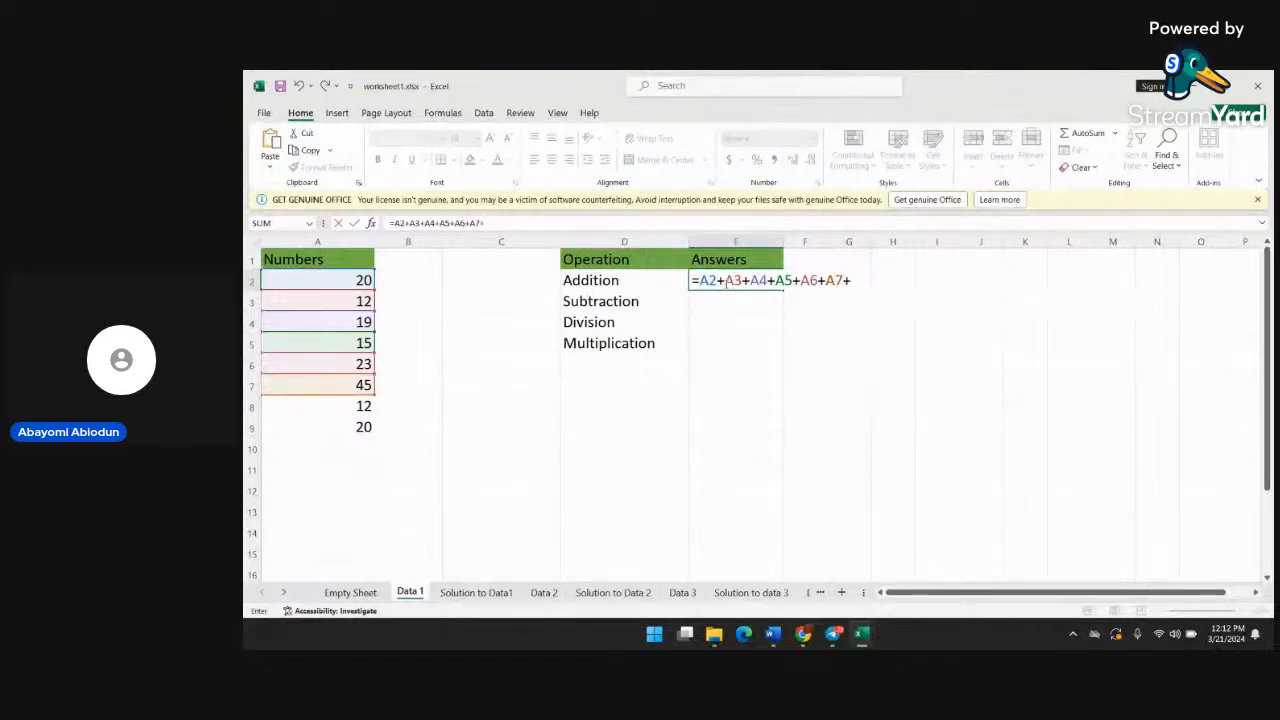
type("A8")
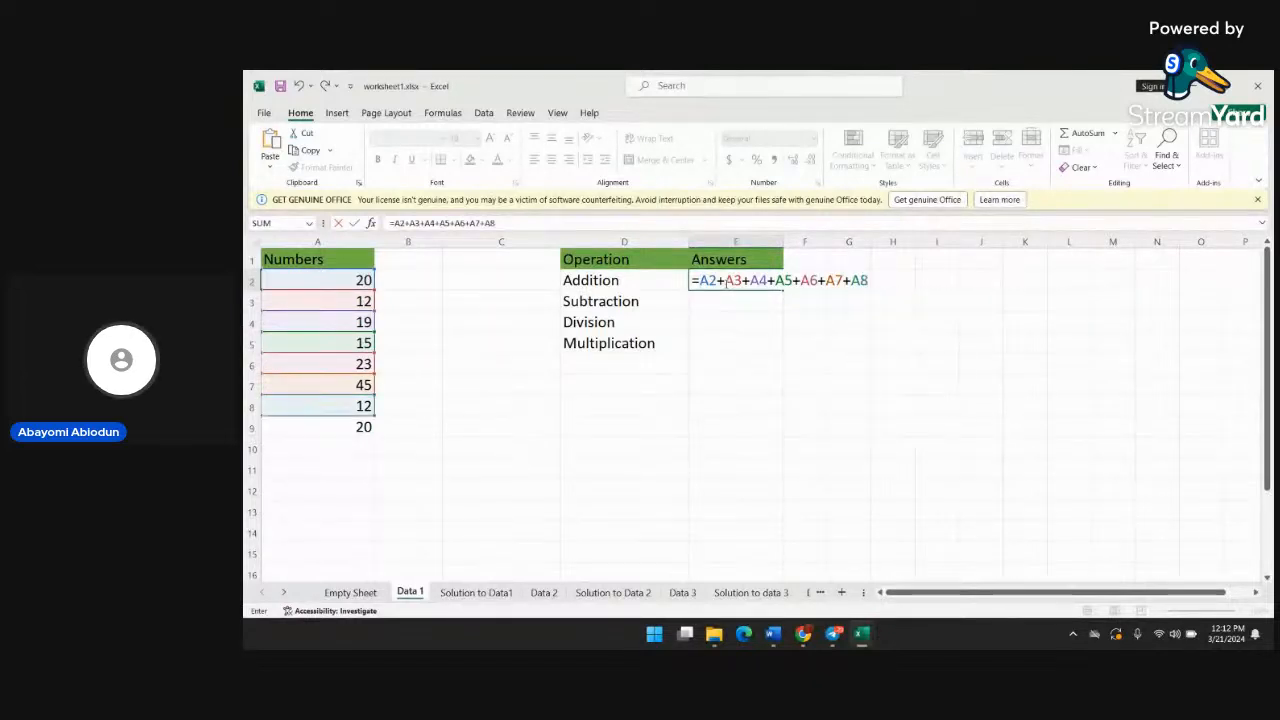
type("+A")
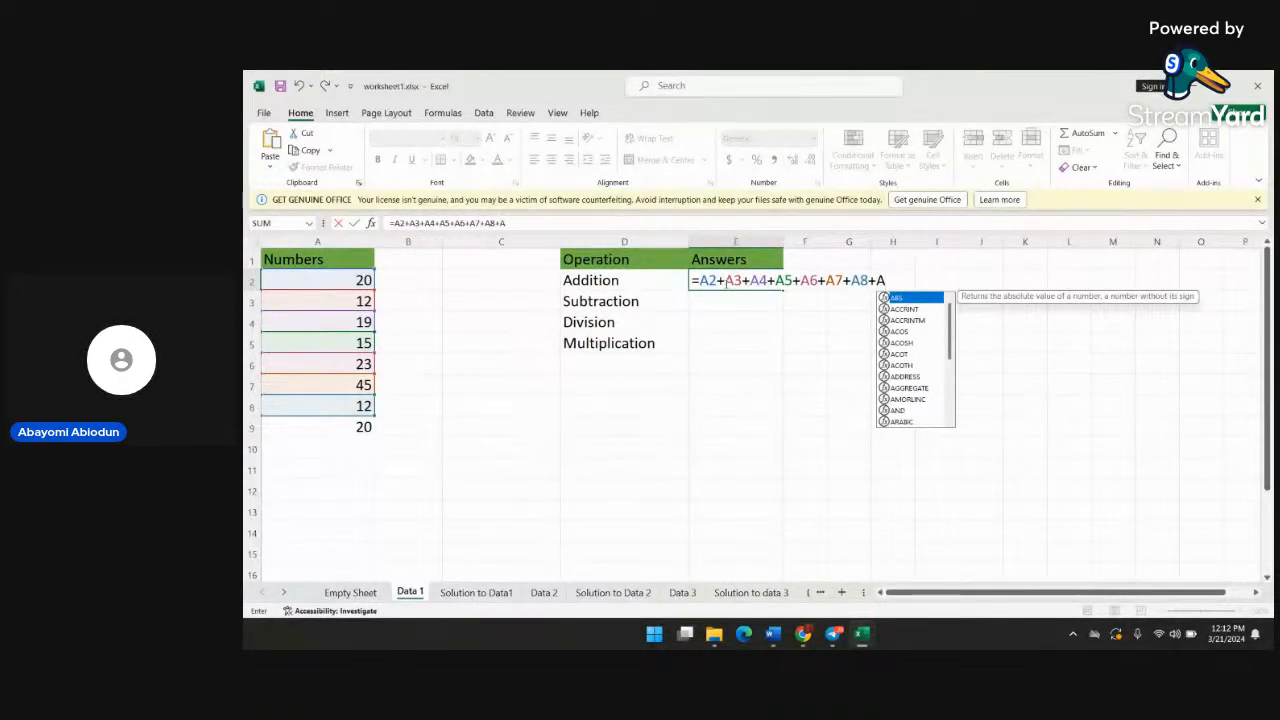
type("9")
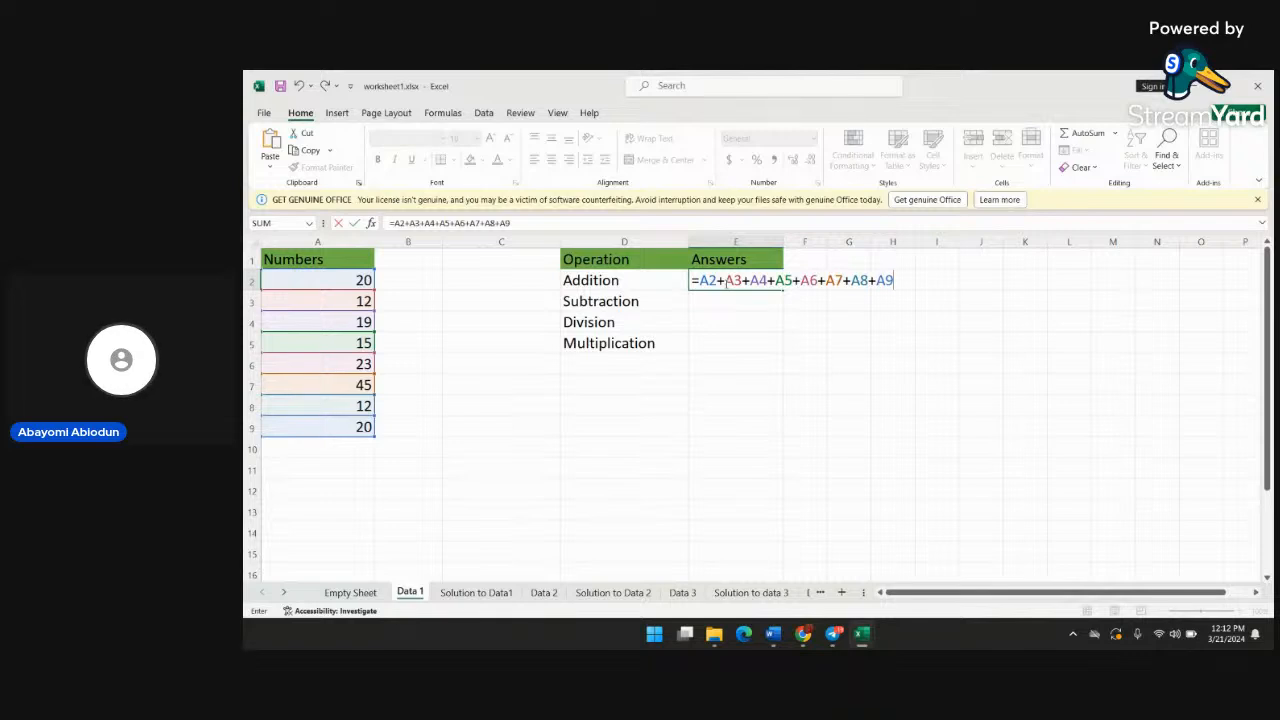
key("Return")
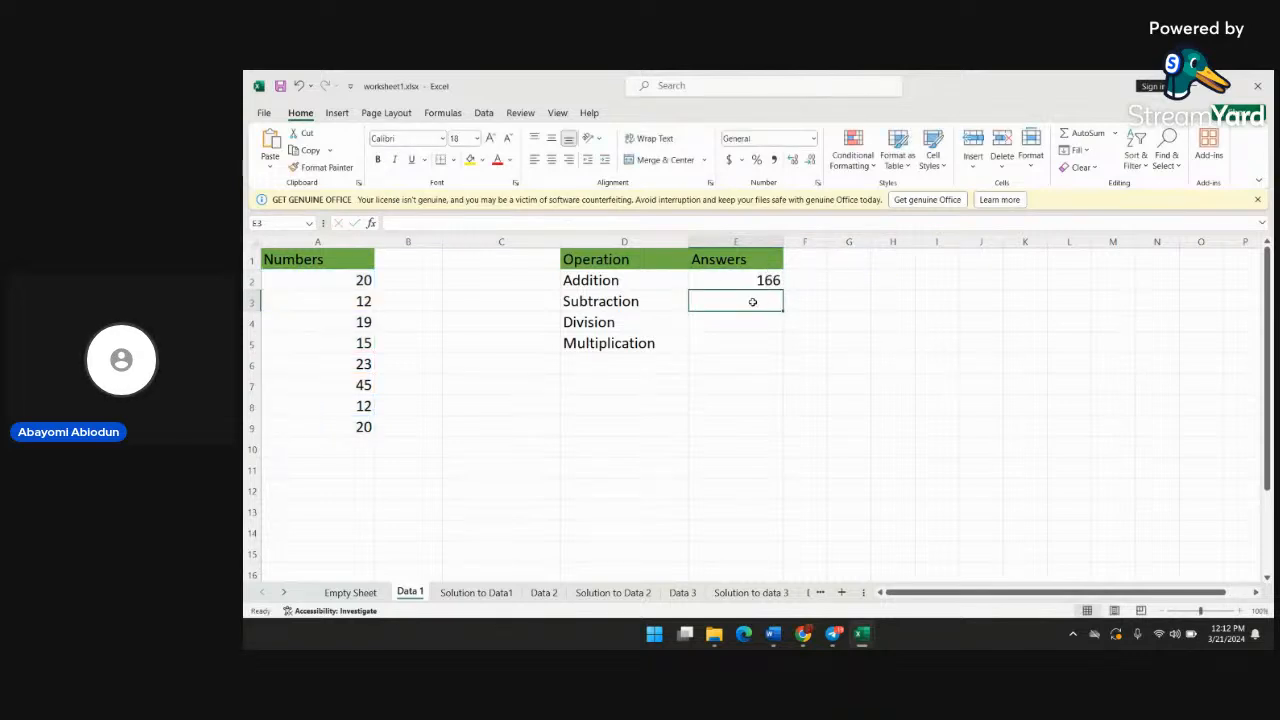
Enter the formula =SUM(A2:A9) in cell F2, beside the Addition answer
left_click(803, 280)
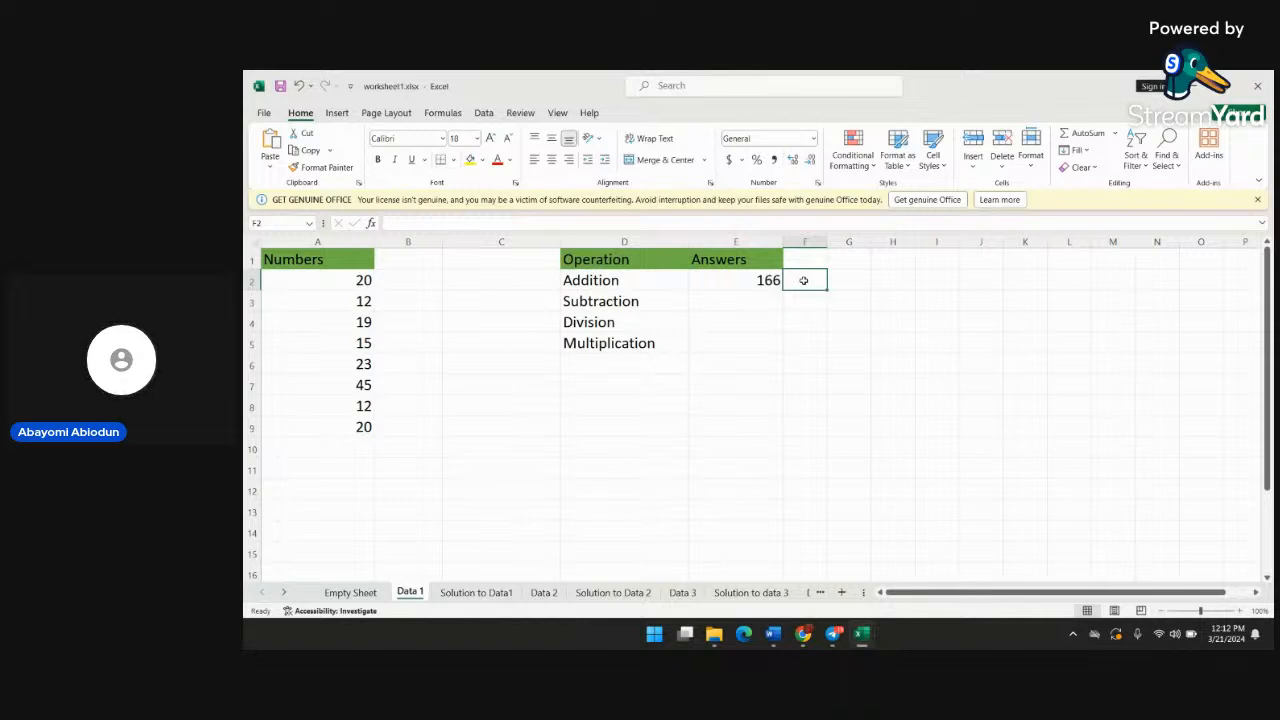
type("=")
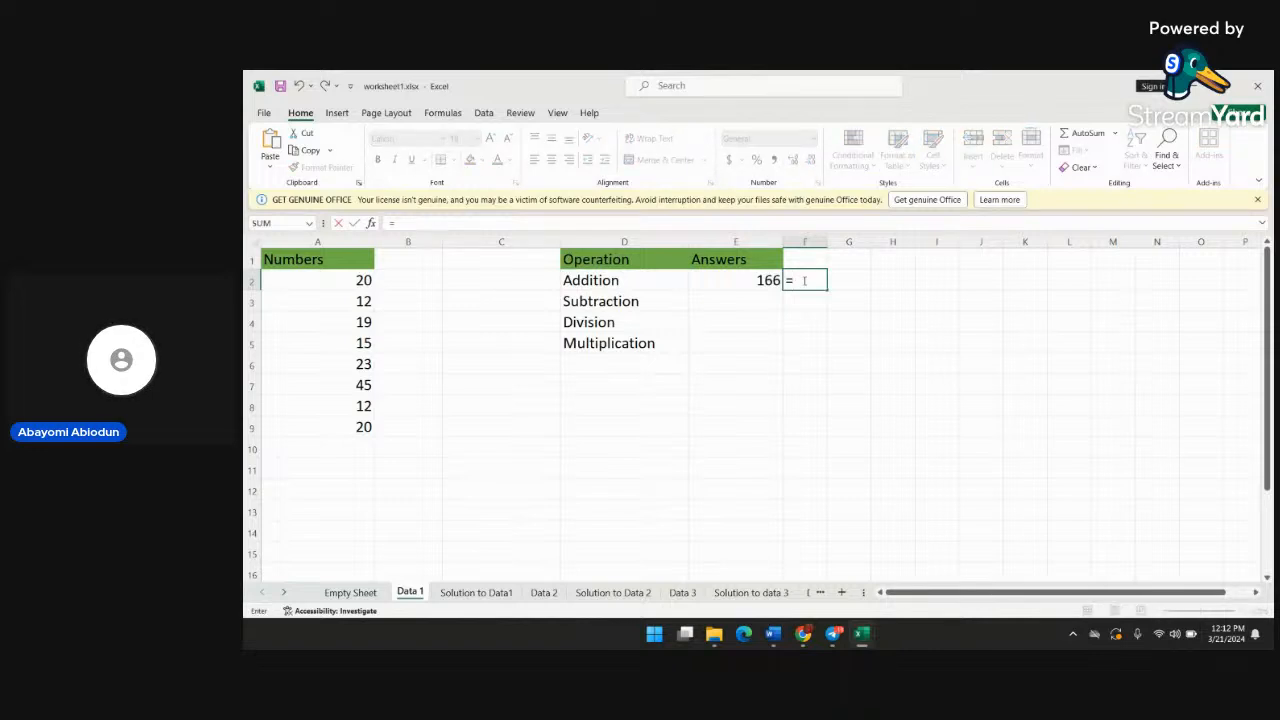
type("sum")
key("BackSpace")
key("BackSpace")
key("BackSpace")
type("sum")
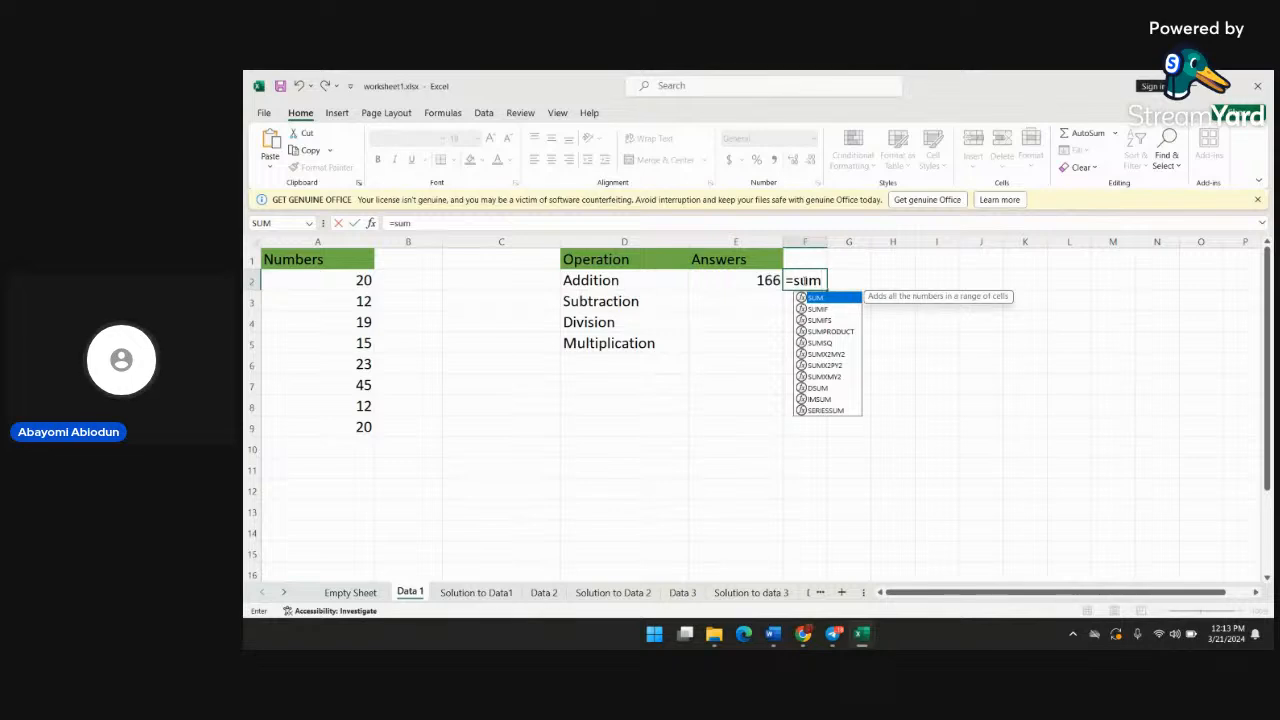
type("(A")
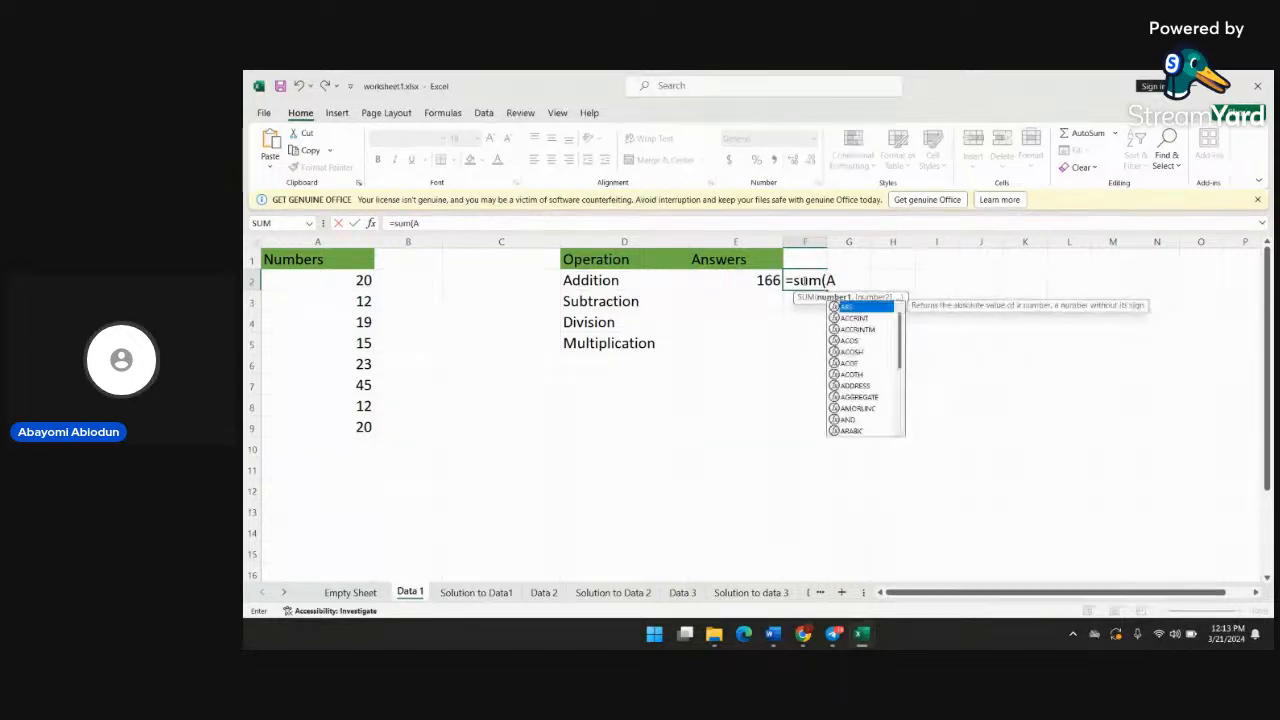
type("2:")
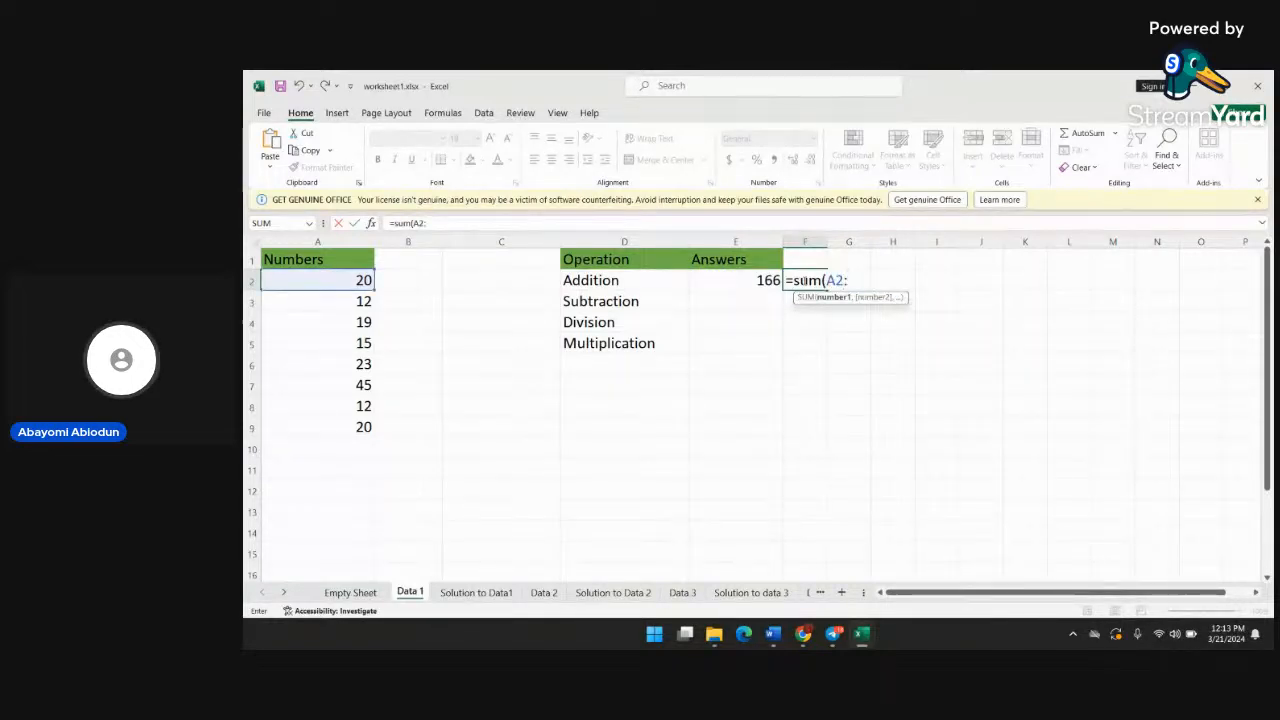
type("A9")
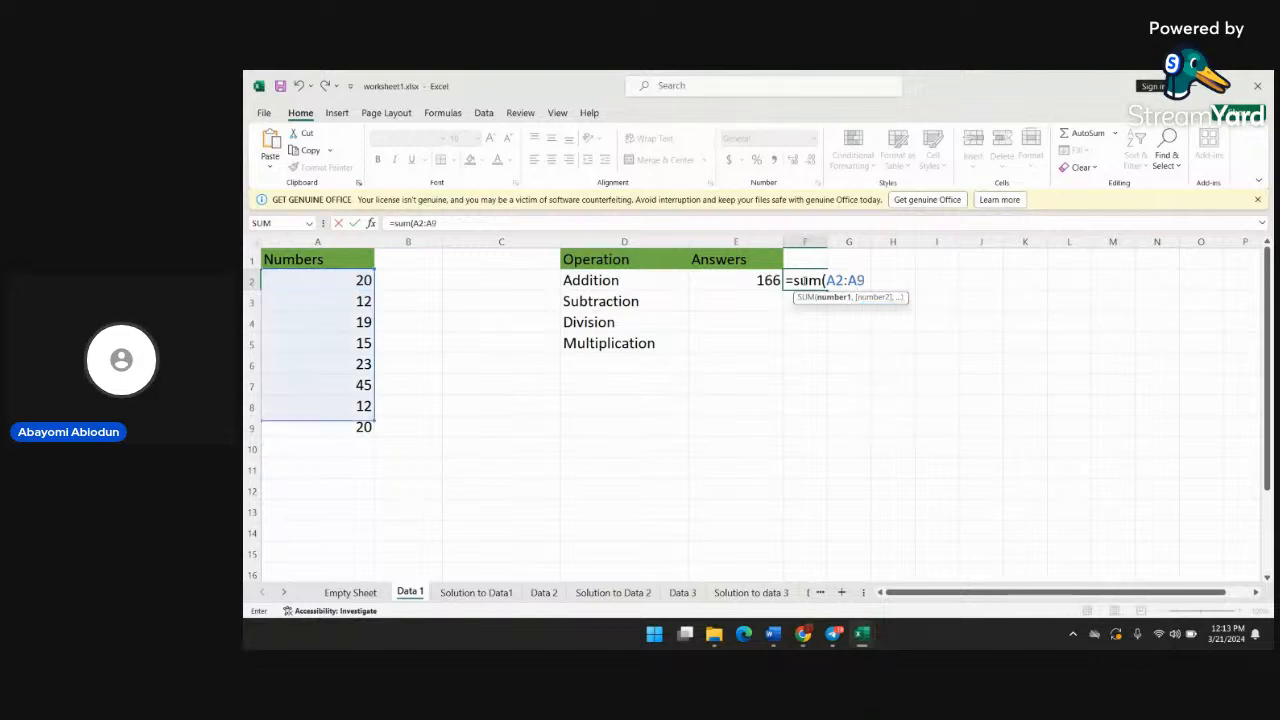
type(")")
key("Return")
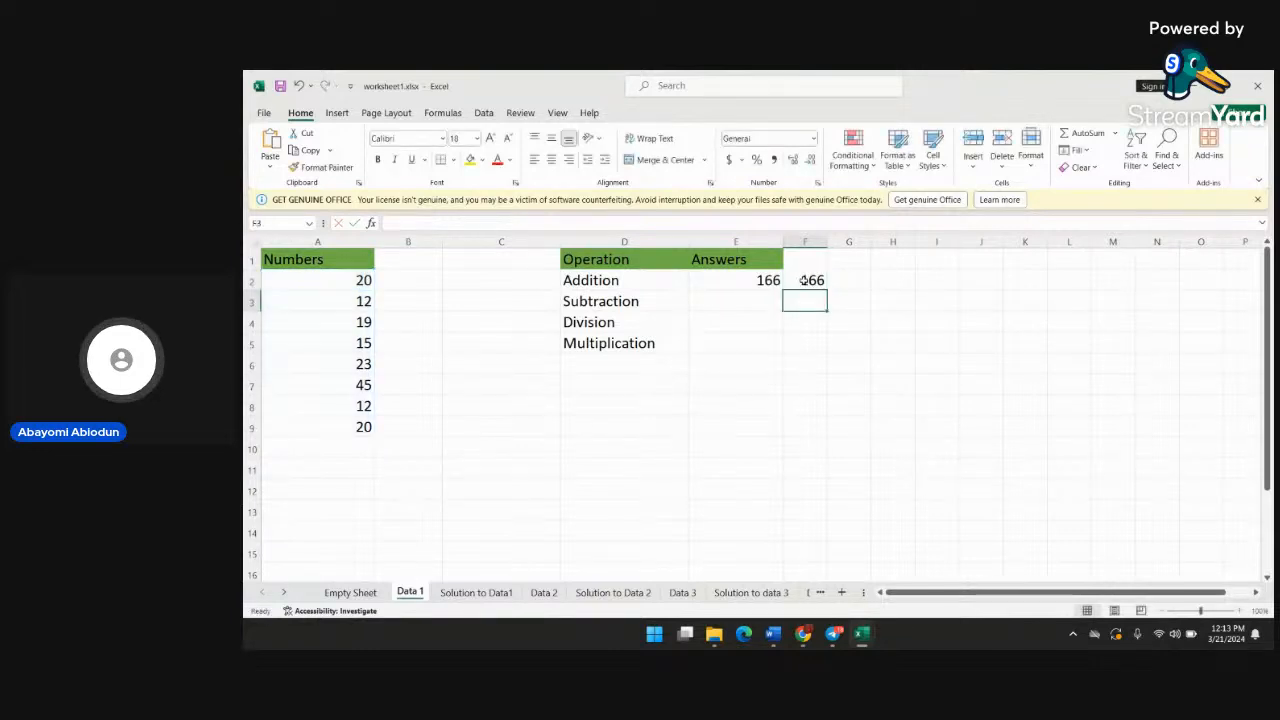
Open the formula in cell F2 and the Addition formula in cell E2 to compare the two methods
left_click(741, 301)
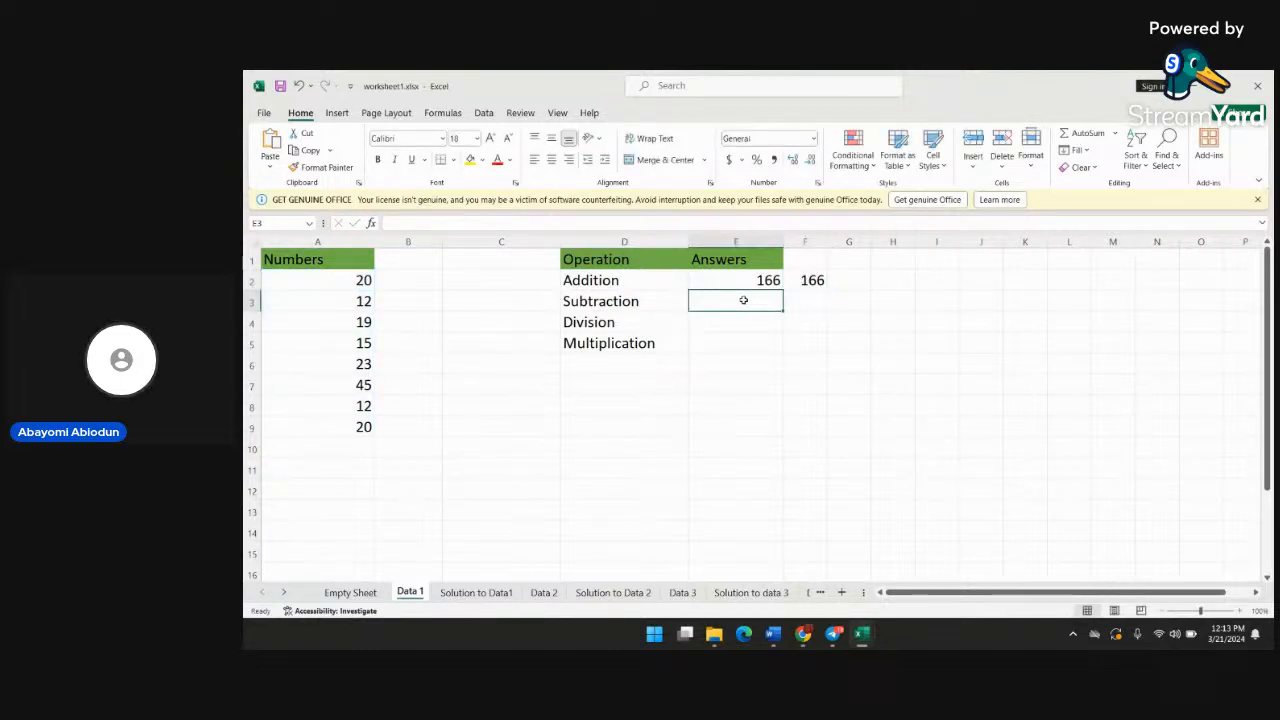
double_click(806, 280)
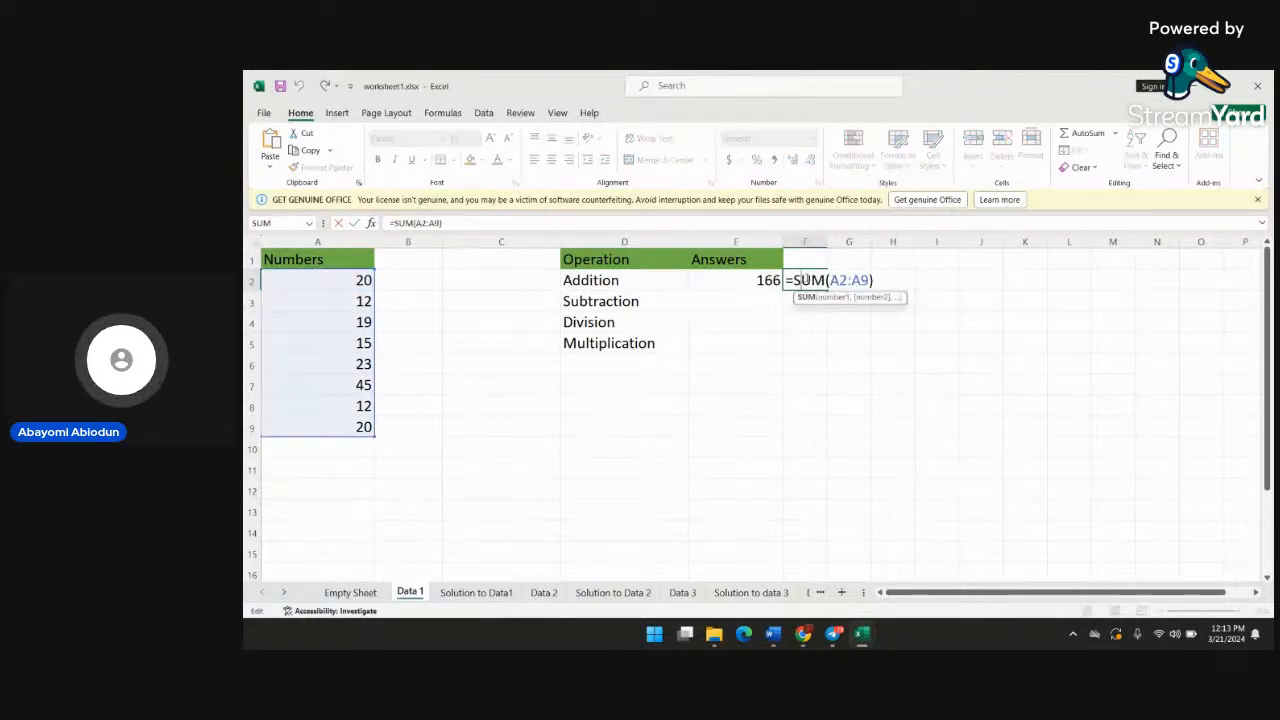
double_click(727, 279)
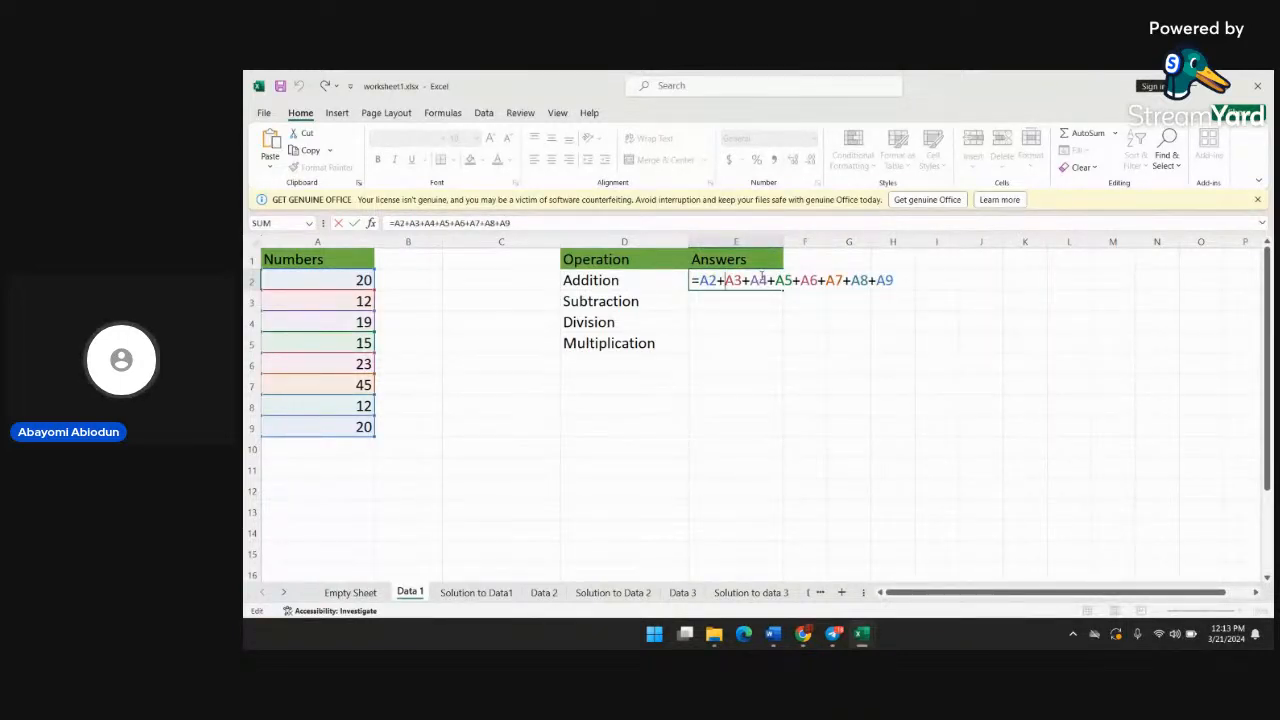
Insert E3 before A3 in the Addition formula in cell E2, making it =A2+E3A3+A4+A5+A6+A7+A8+A9
left_click(762, 300)
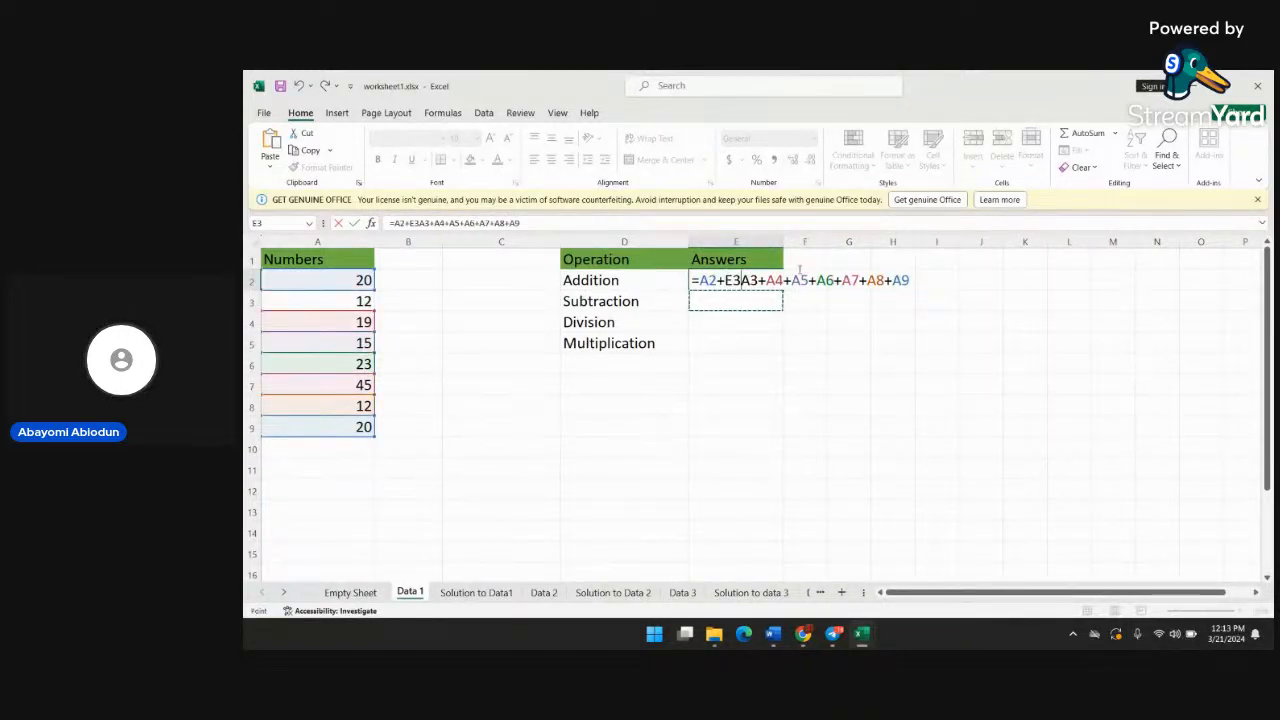
double_click(770, 281)
left_click_drag(726, 281, 802, 286)
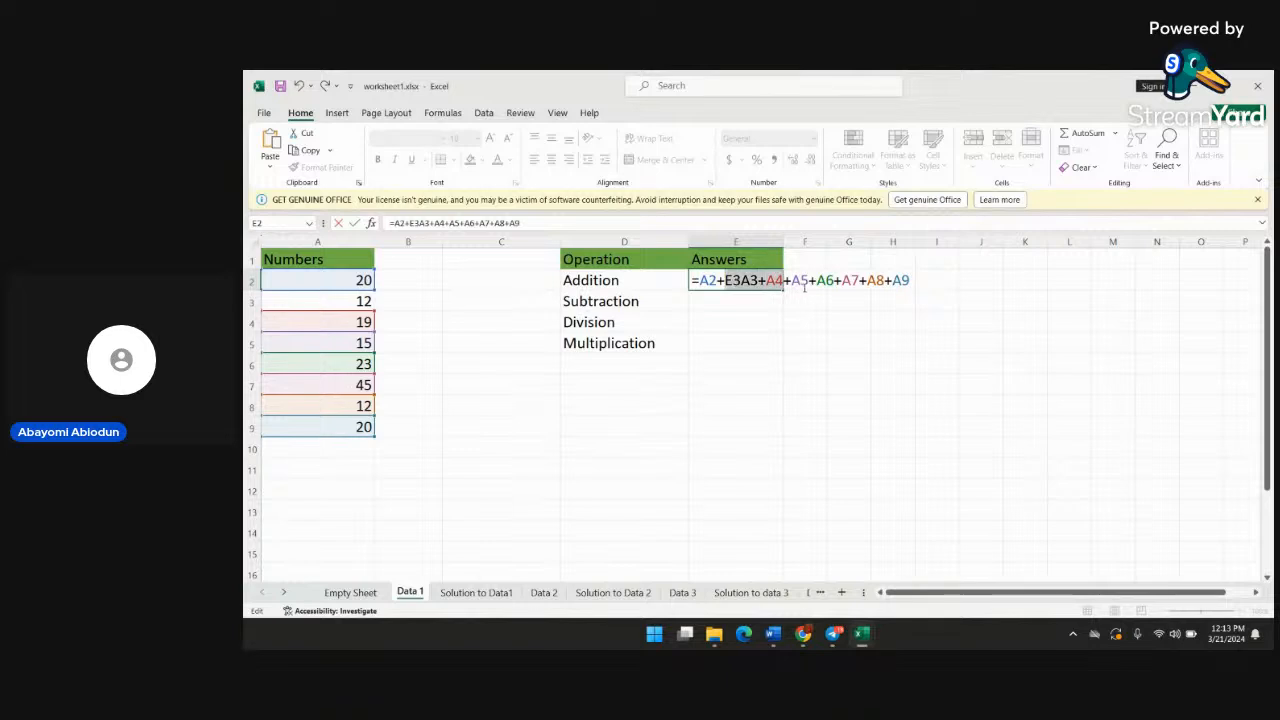
left_click(790, 283)
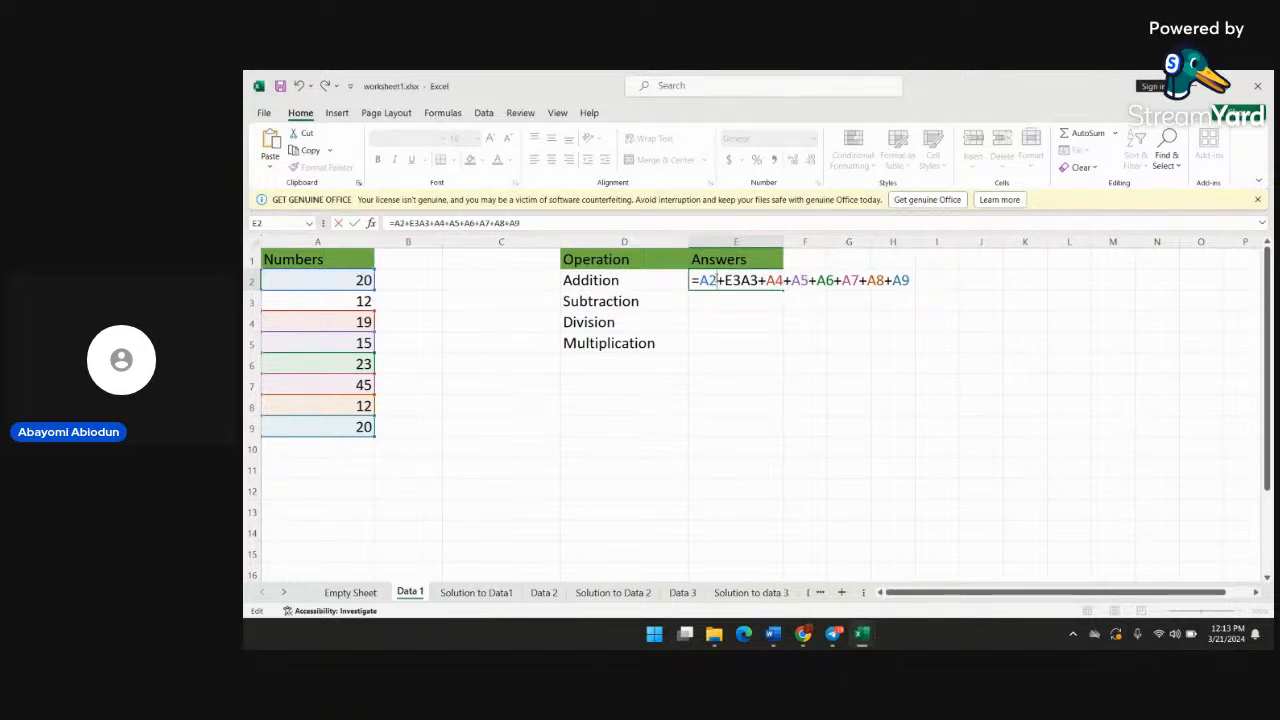
key("Return")
Replace the E of the stray E3 reference in the Addition formula in cell E2 with A, making it =A2+A3A3+A4+A5+A6+A7+A8+A9
left_click(771, 280)
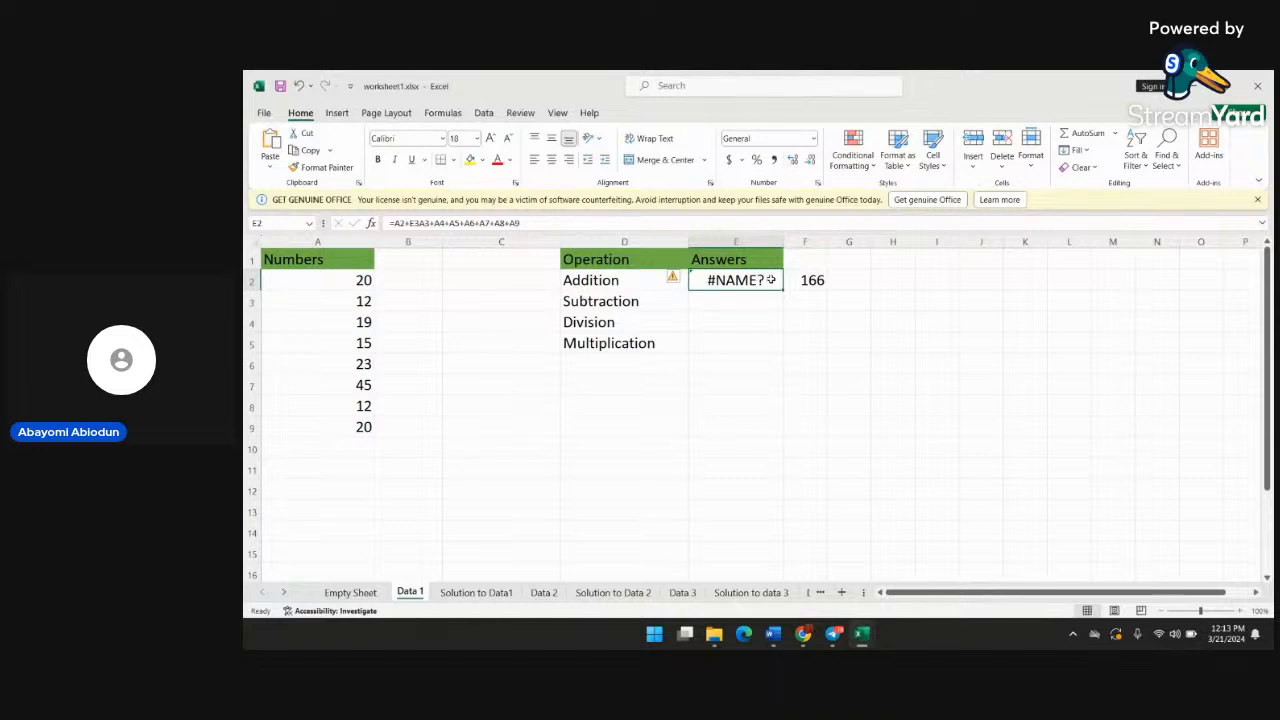
double_click(771, 280)
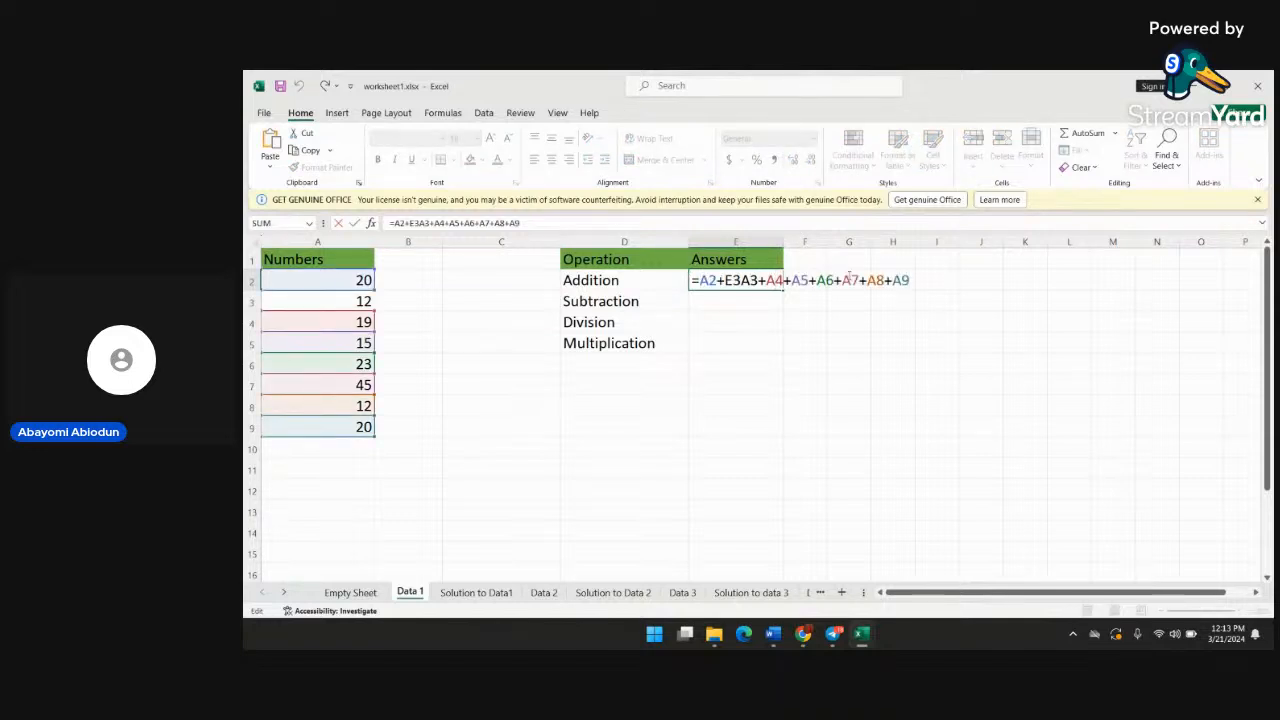
key("Return")
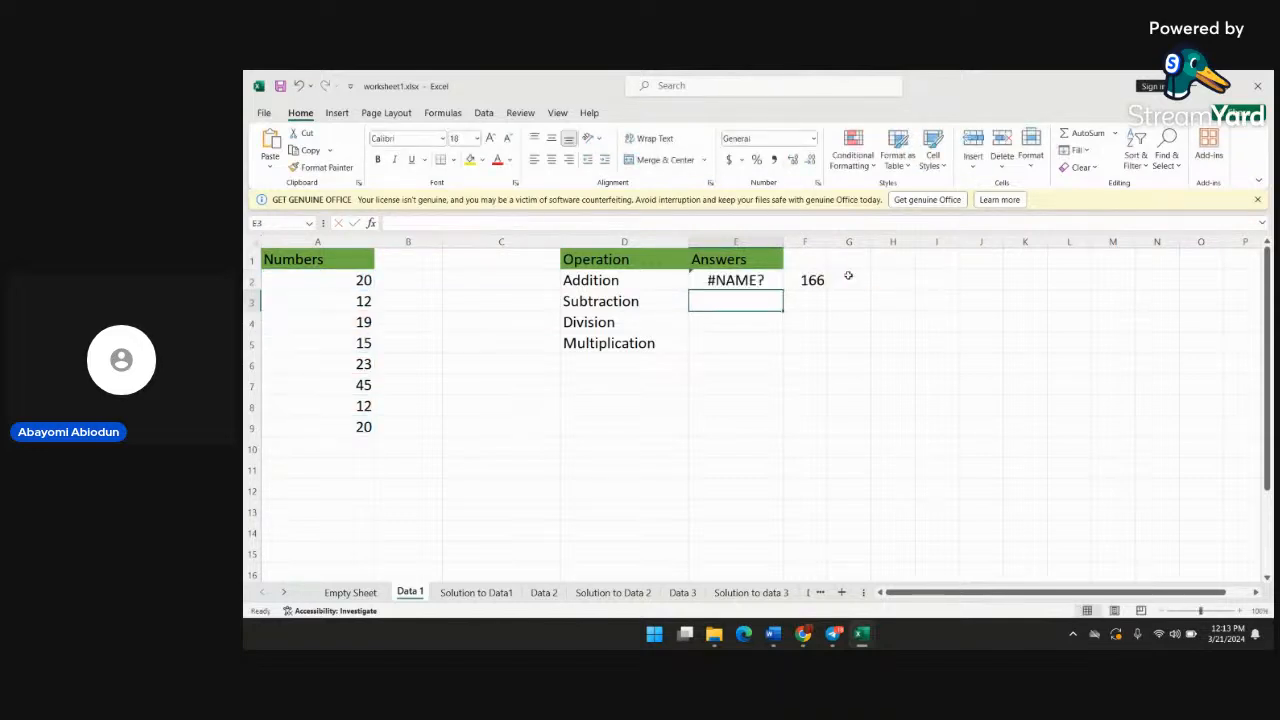
left_click(755, 279)
double_click(752, 280)
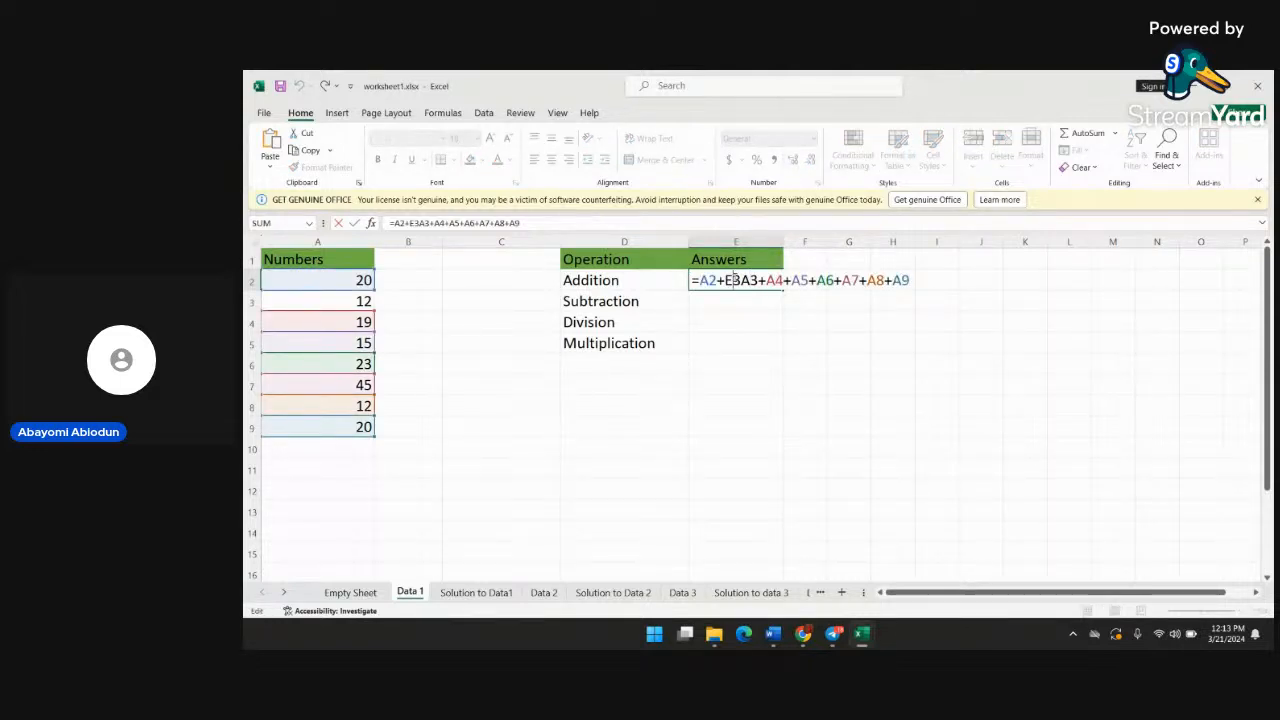
key("BackSpace")
type("A")
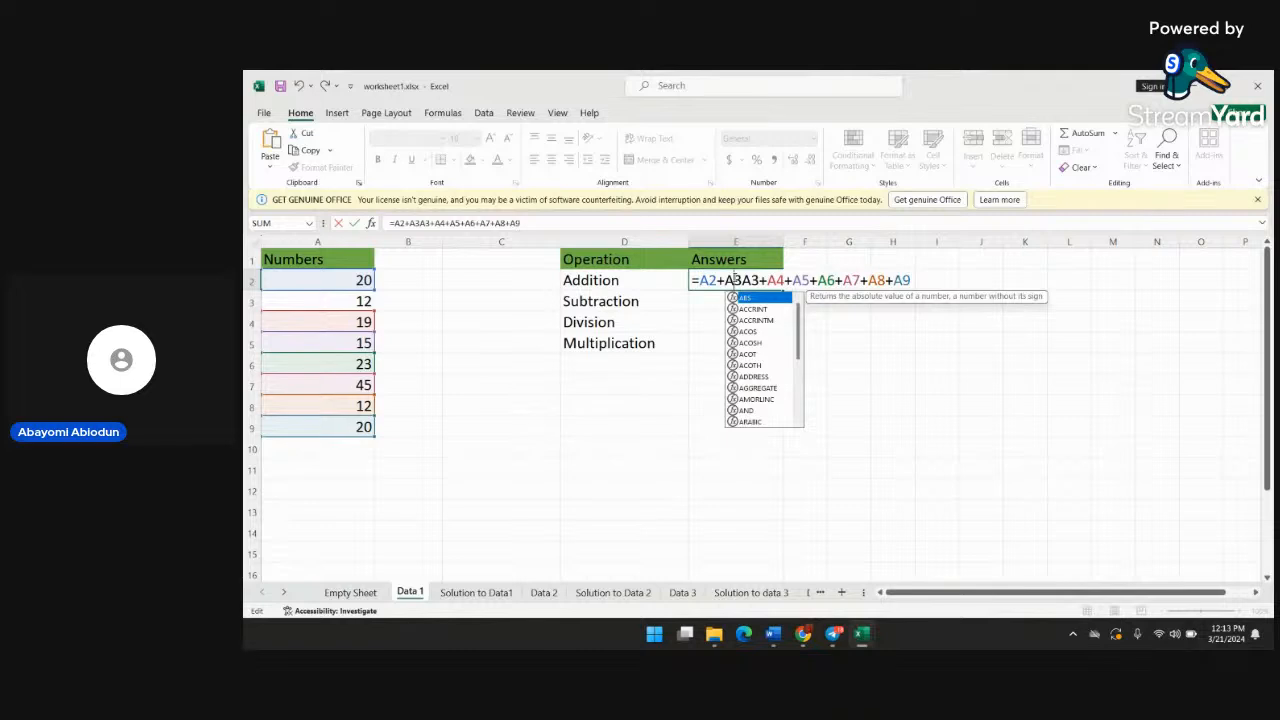
key("Return")
Correct the Addition formula in cell E2 to =A2+A3+A4+A5+A6+A7+A8+A9 by removing the duplicate A3
left_click(735, 280)
double_click(735, 280)
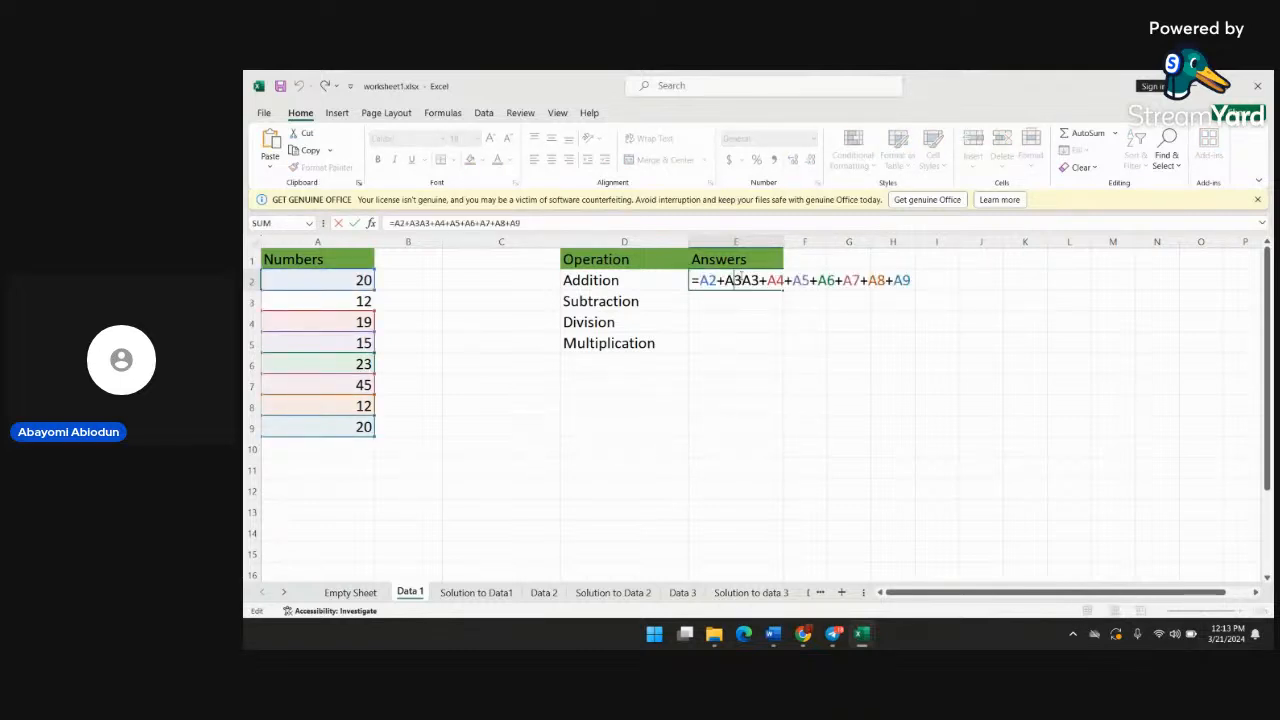
type("+")
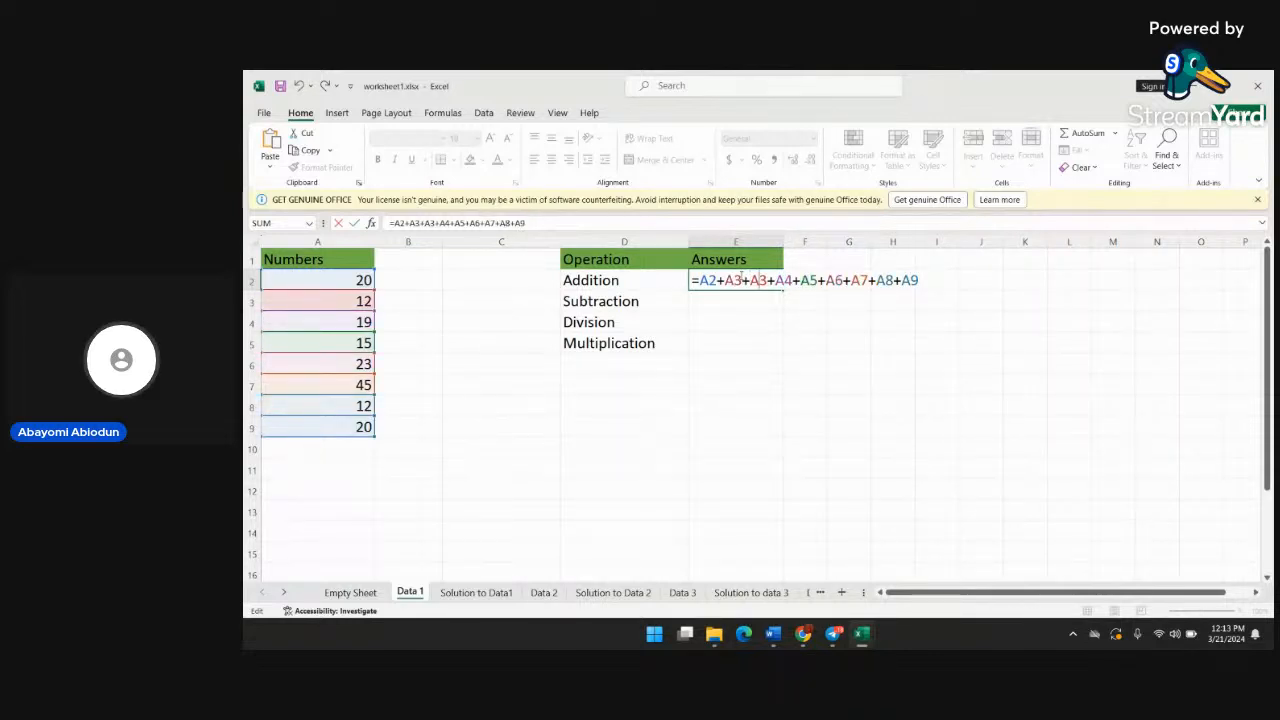
key("BackSpace")
key("BackSpace")
key("BackSpace")
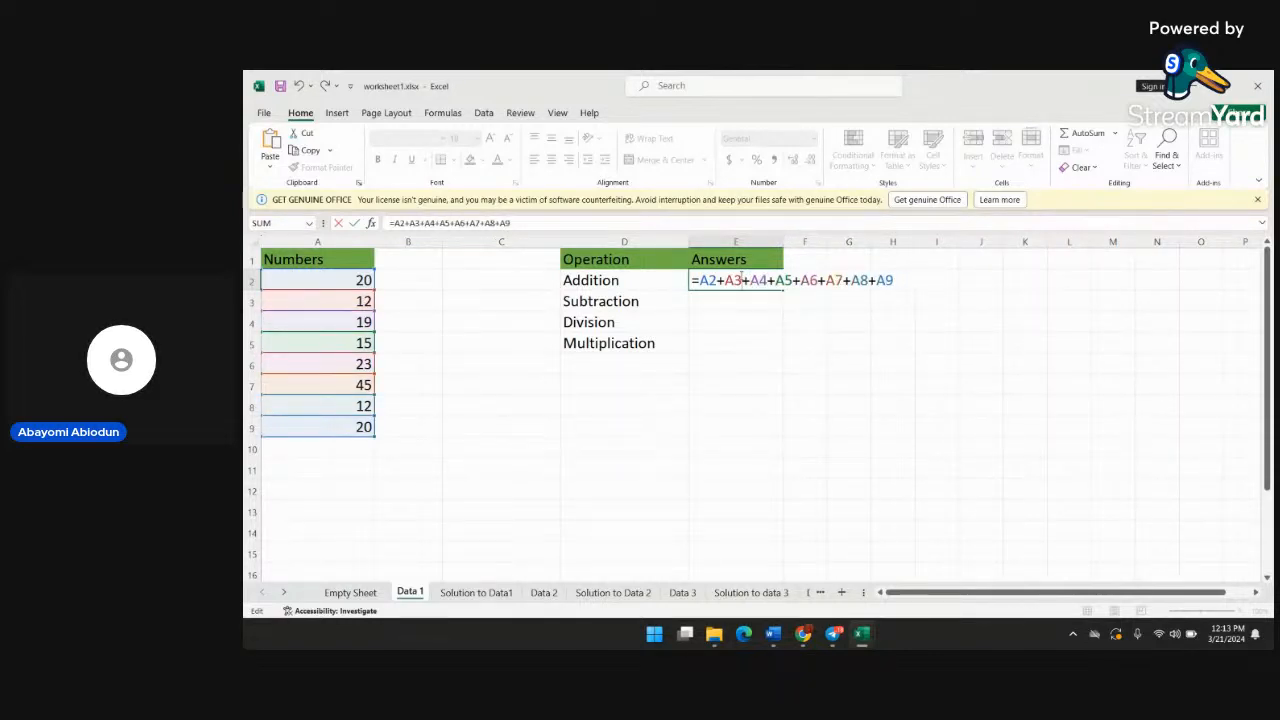
key("Return")
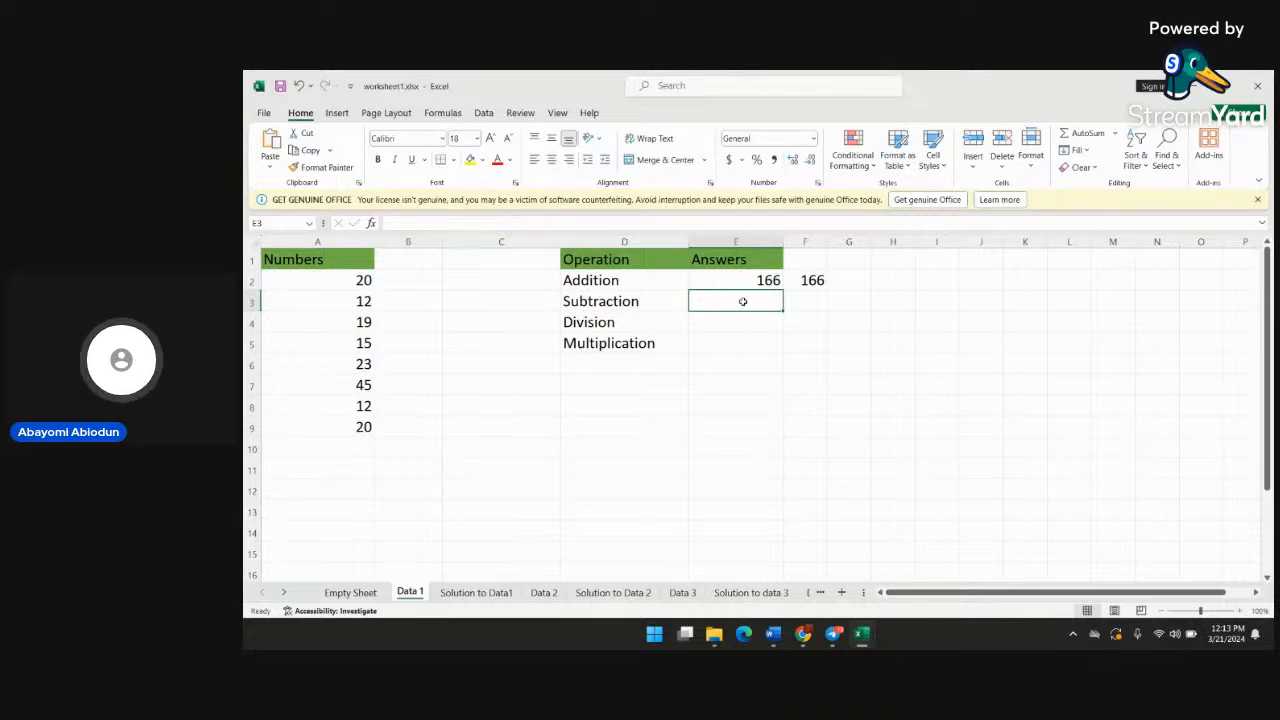
Enter the formula =A2-A8 as the Subtraction answer in cell E3
type("=")
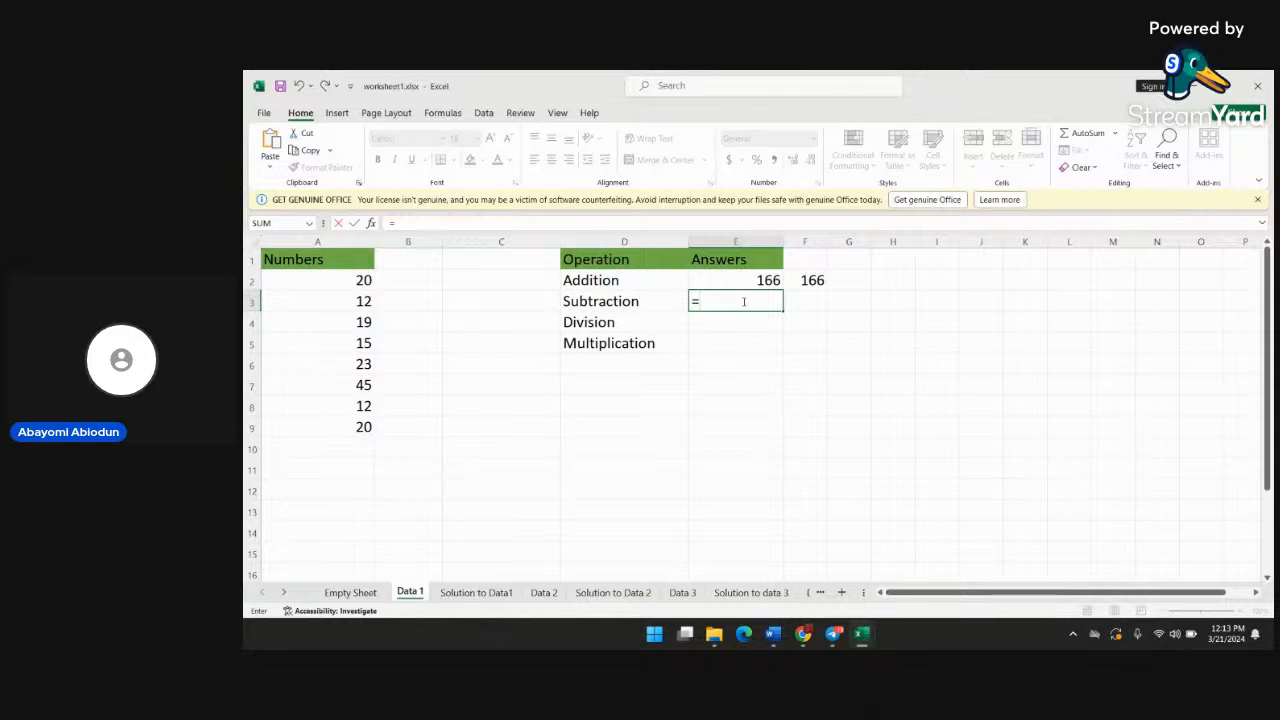
type("A")
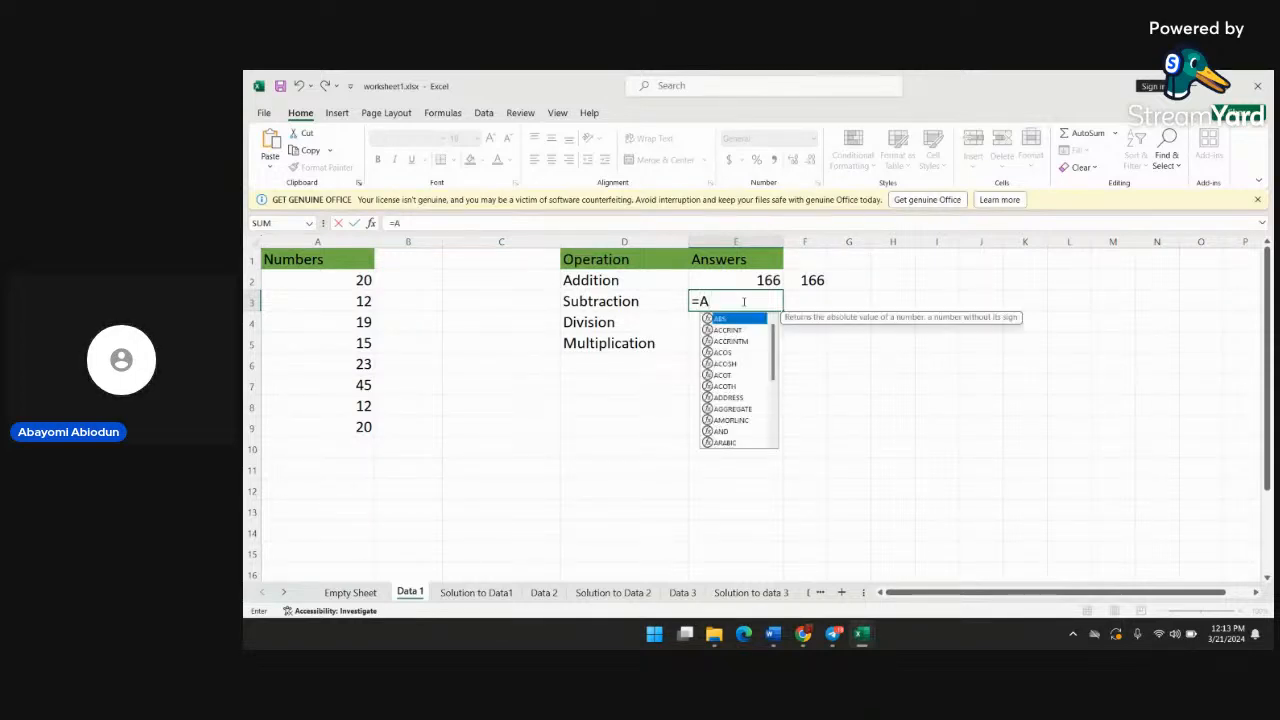
type("2-")
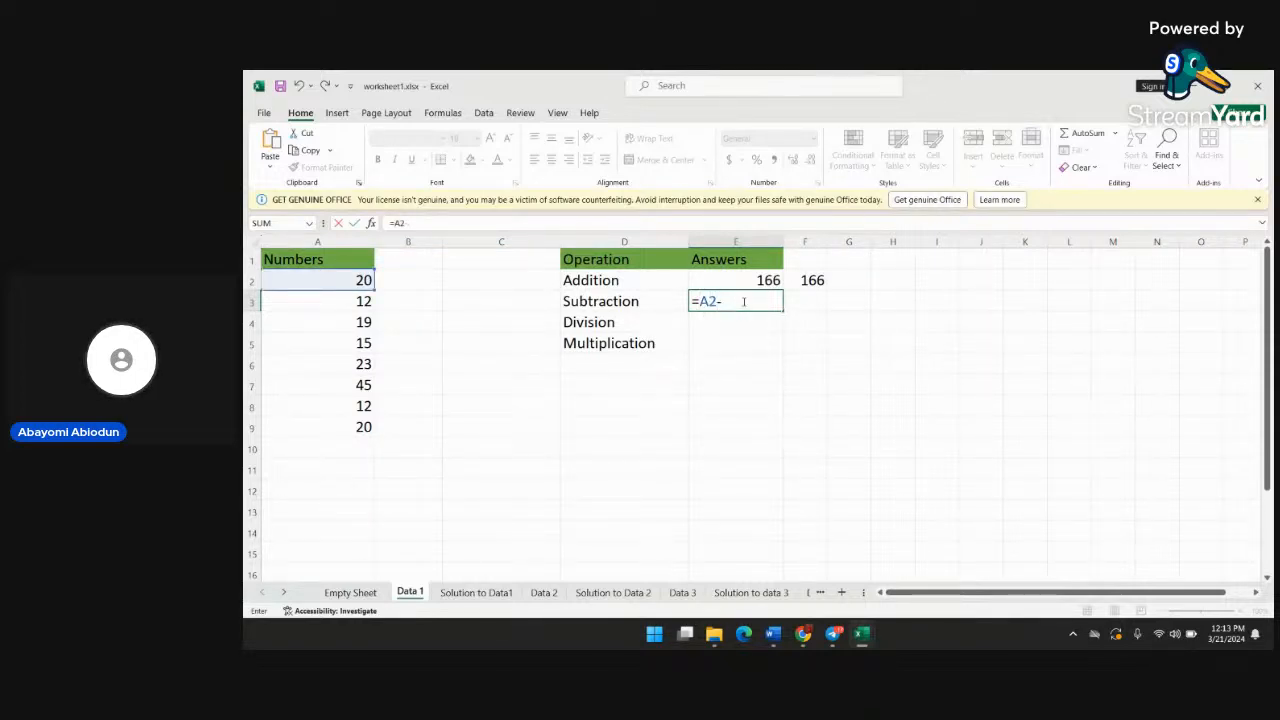
type("A")
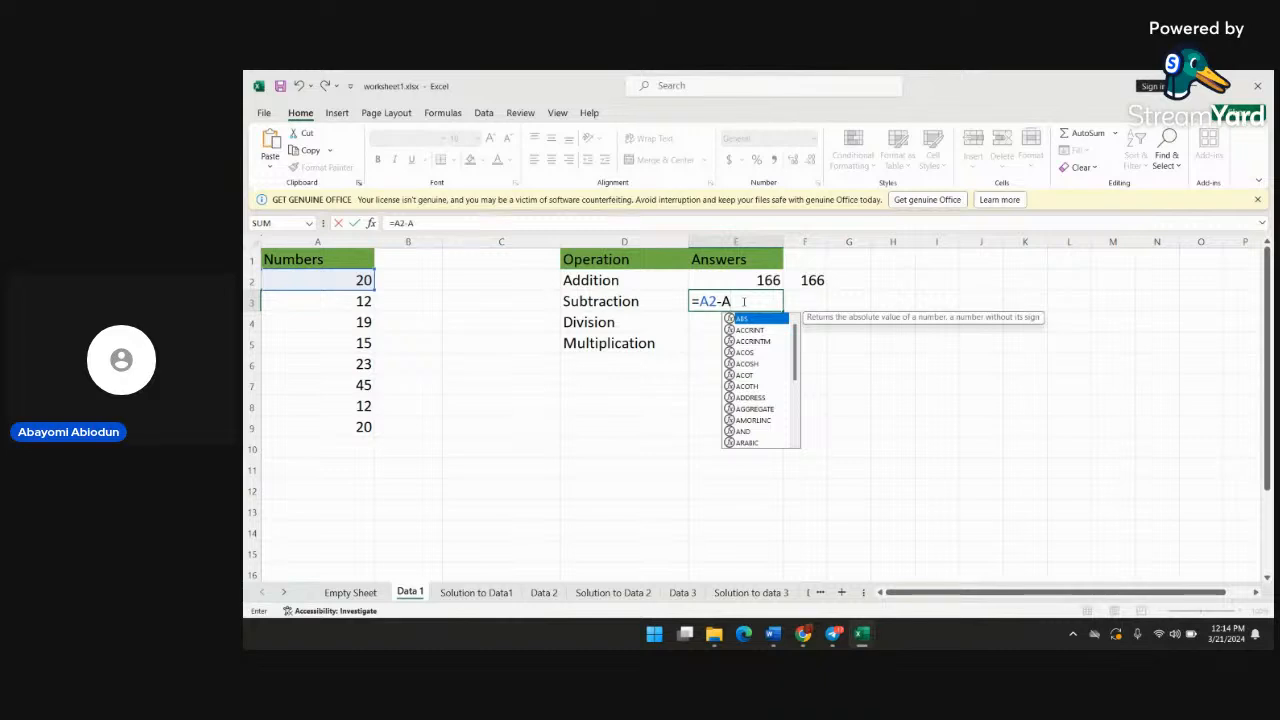
type("9")
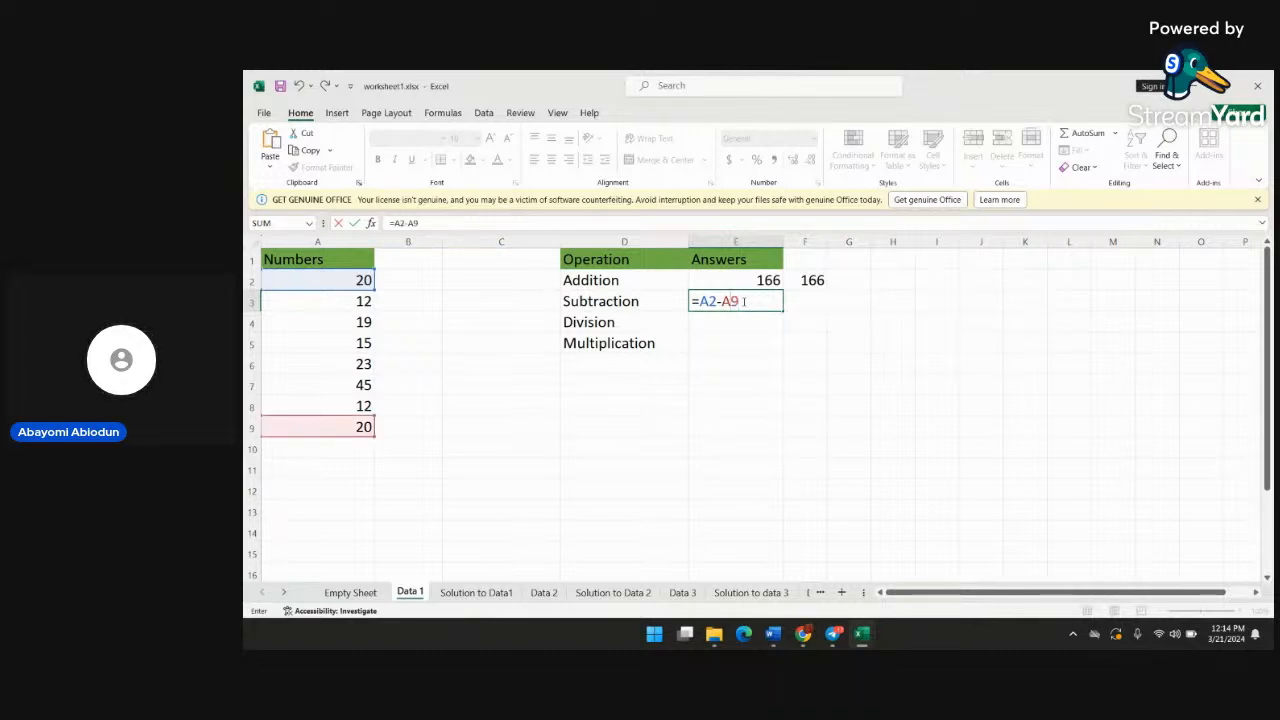
key("BackSpace")
type("8")
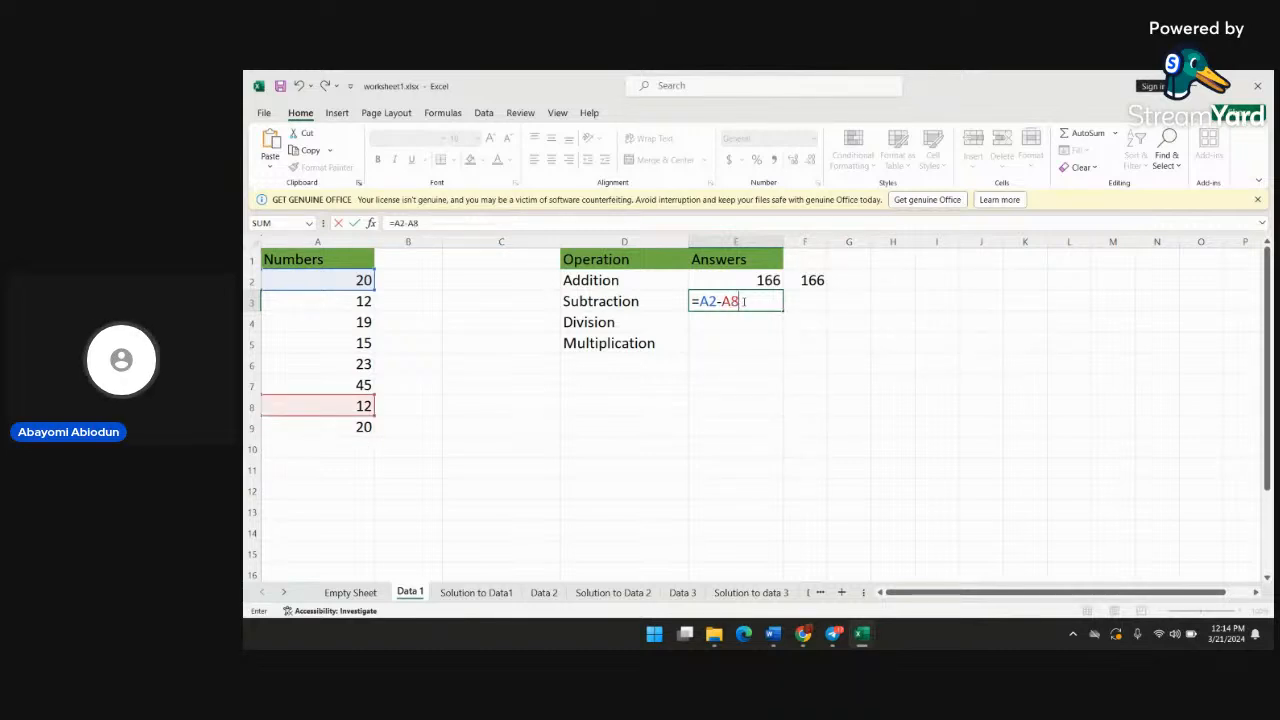
key("Return")
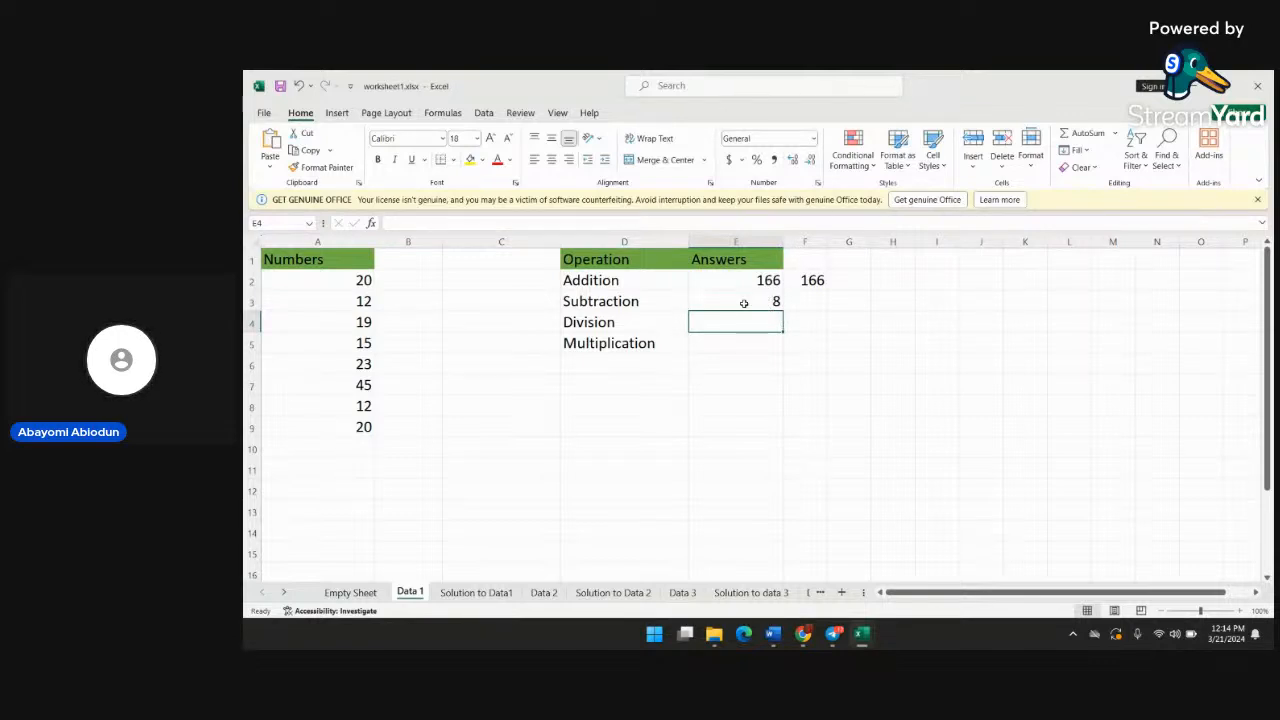
type("=")
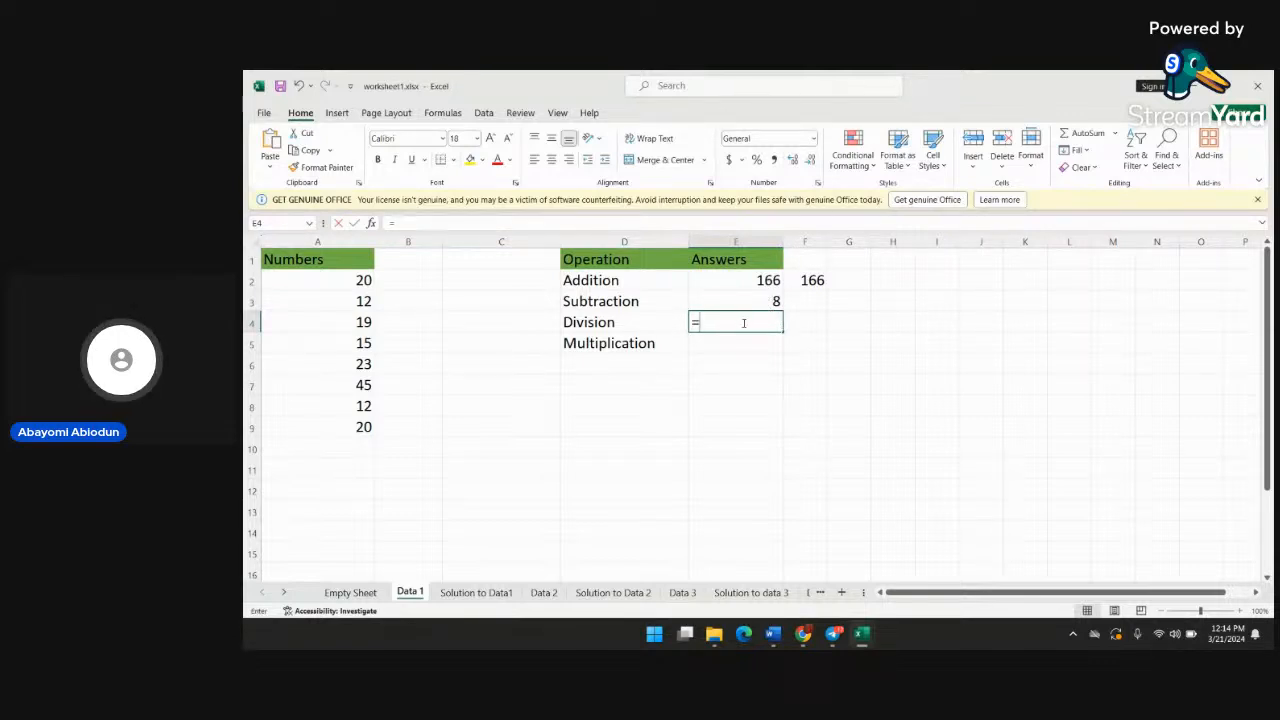
left_click(750, 299)
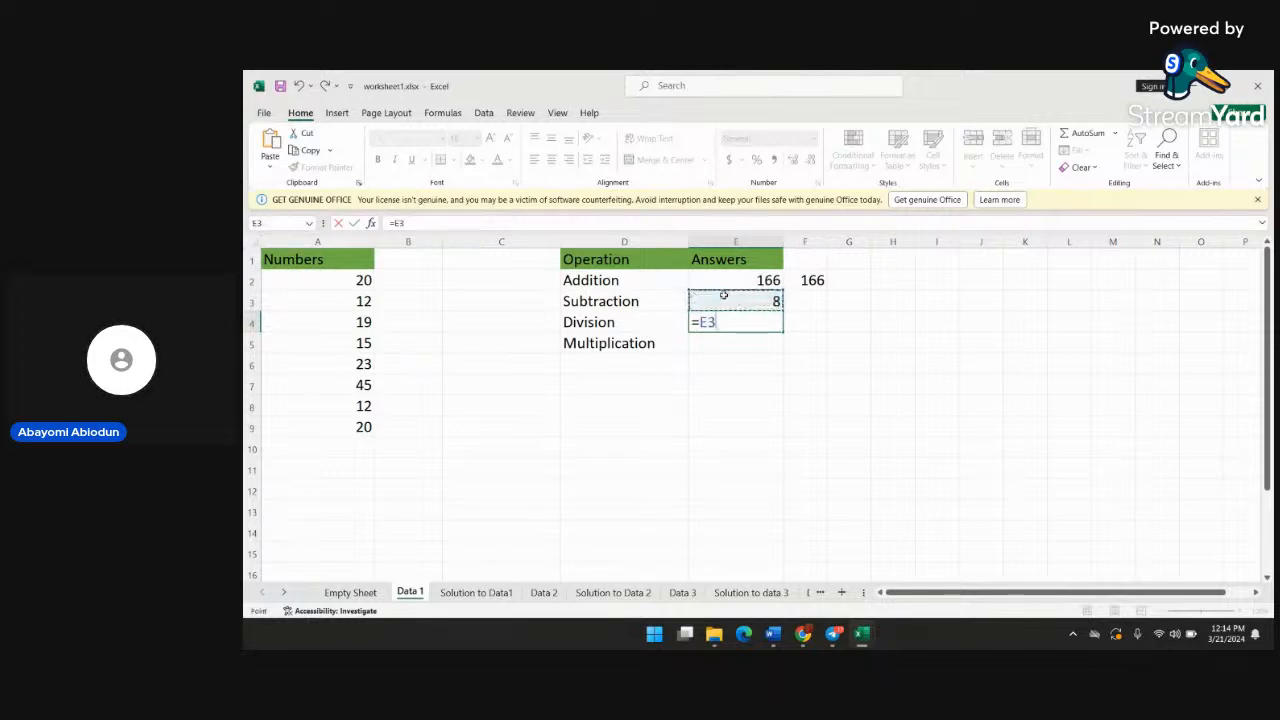
left_click(736, 342, "shift")
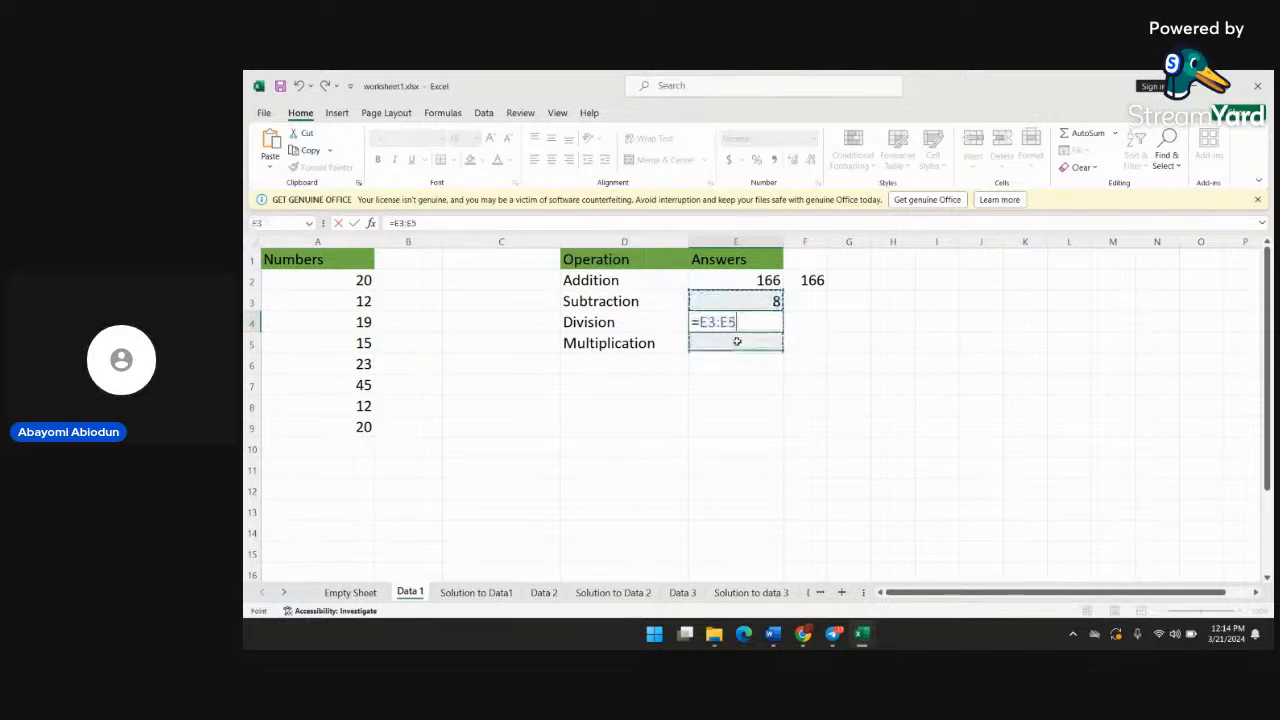
key("BackSpace")
key("BackSpace")
key("BackSpace")
key("BackSpace")
key("BackSpace")
key("BackSpace")
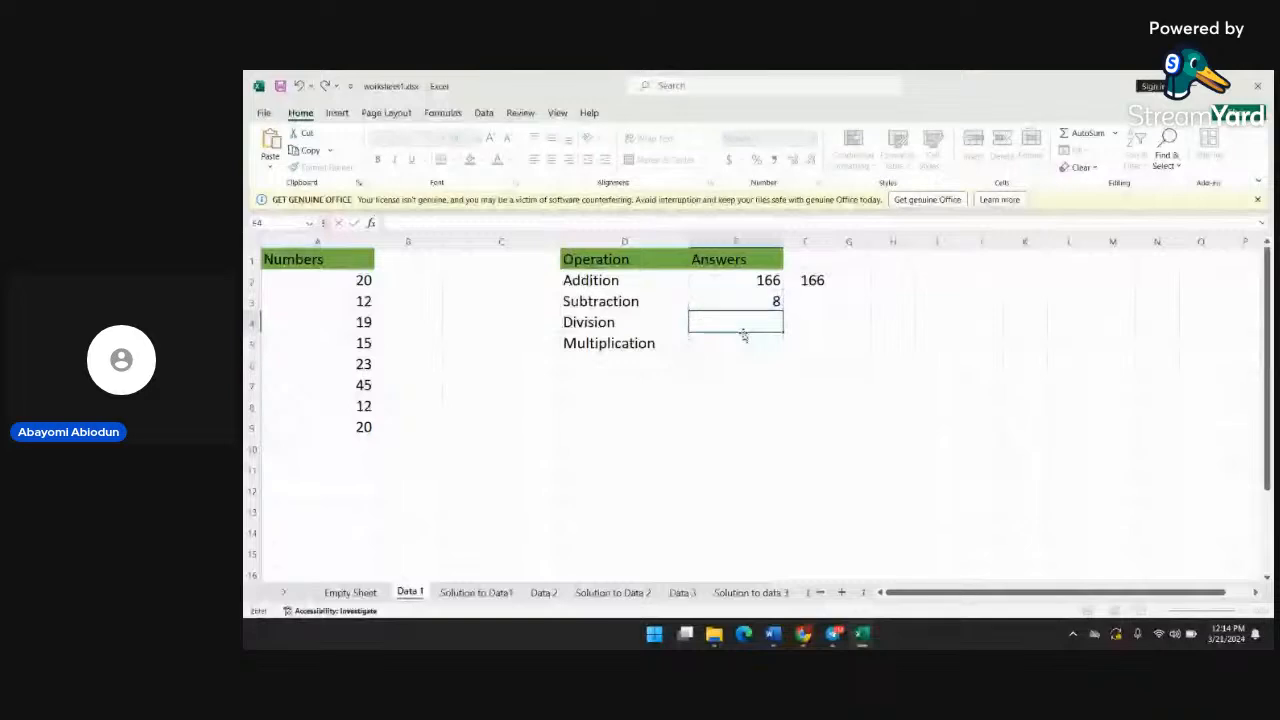
key("Escape")
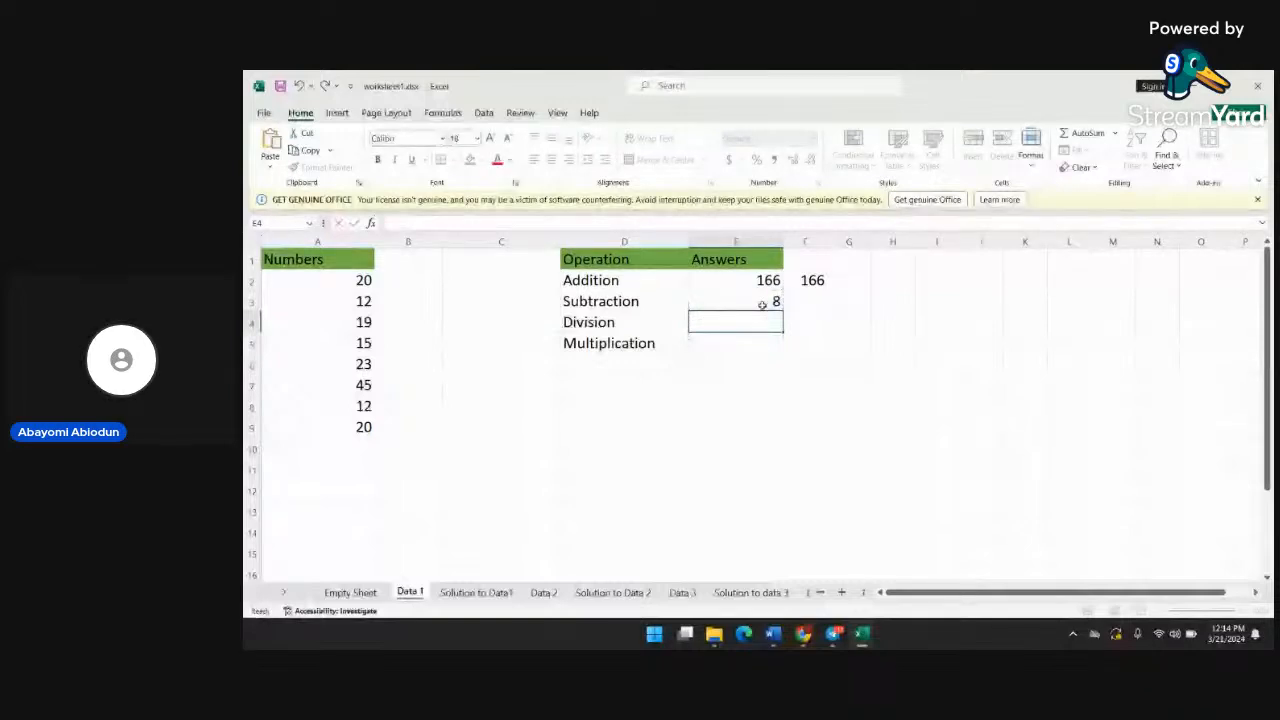
Open the Subtraction formula in cell E3 to review its cell references, leaving it as it is
left_click(765, 302)
double_click(760, 302)
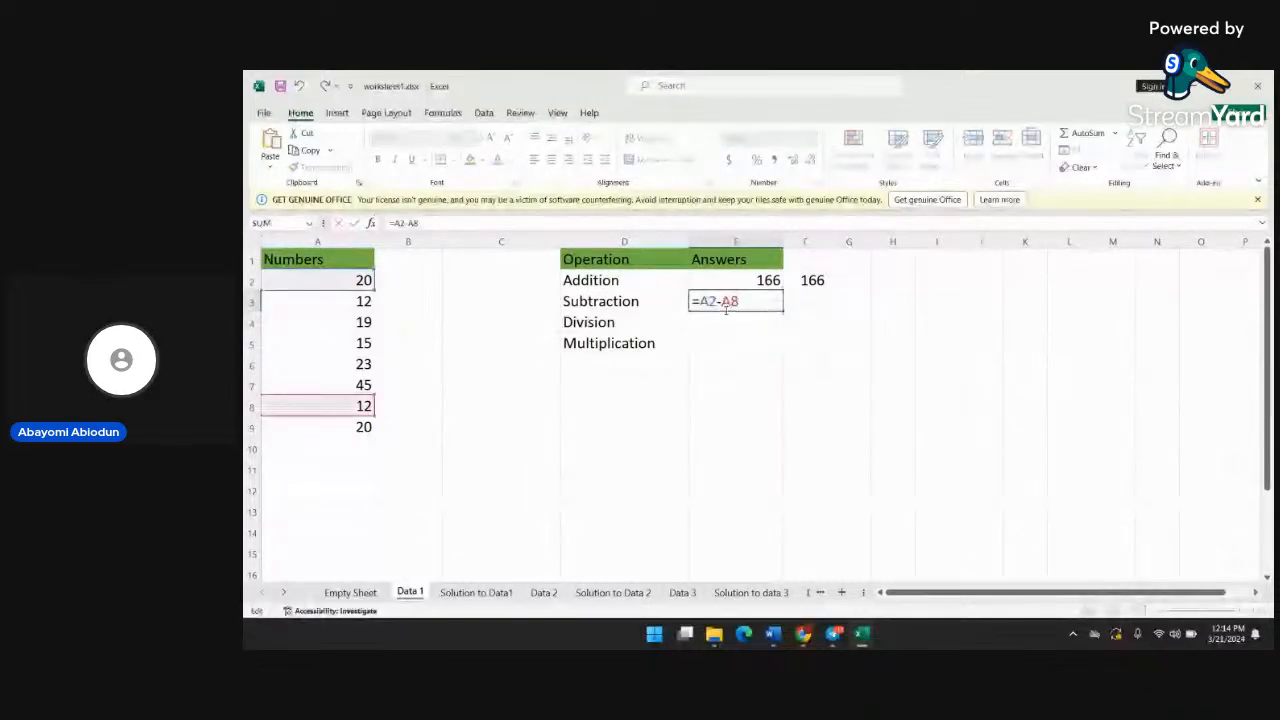
key("Return")
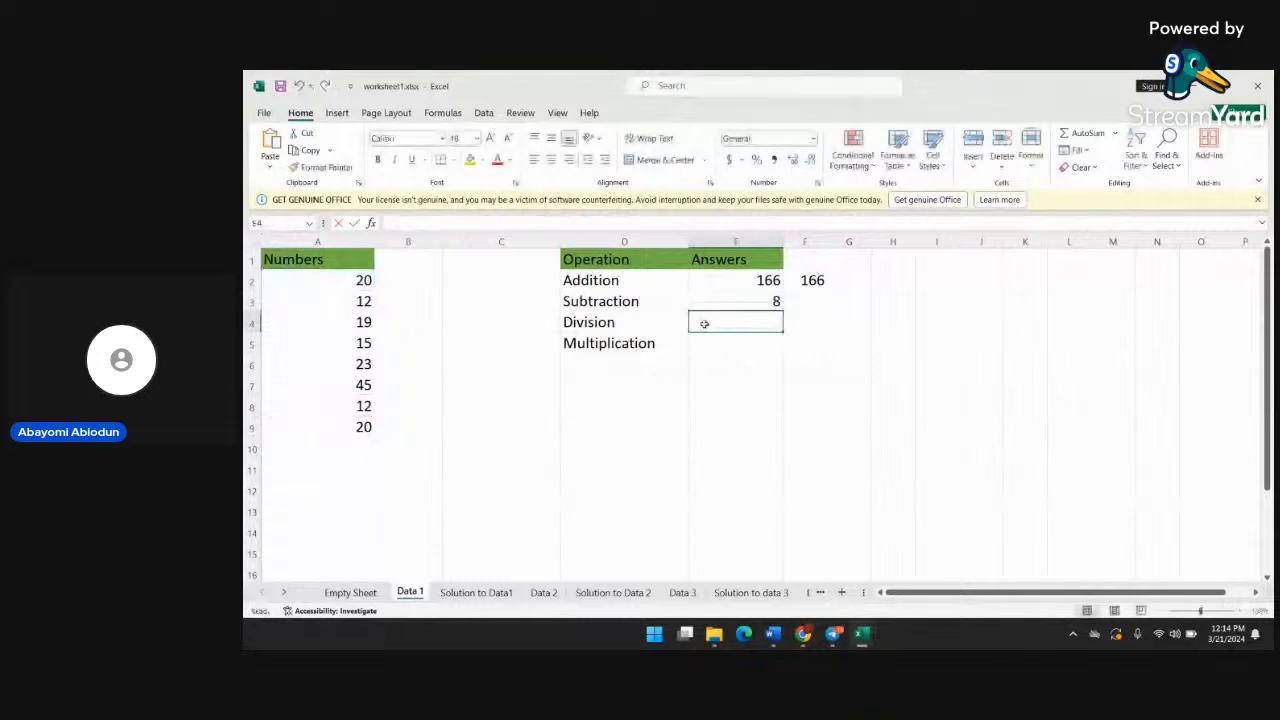
Enter the formula =A2/2 as the Division answer in cell E4
type("=")
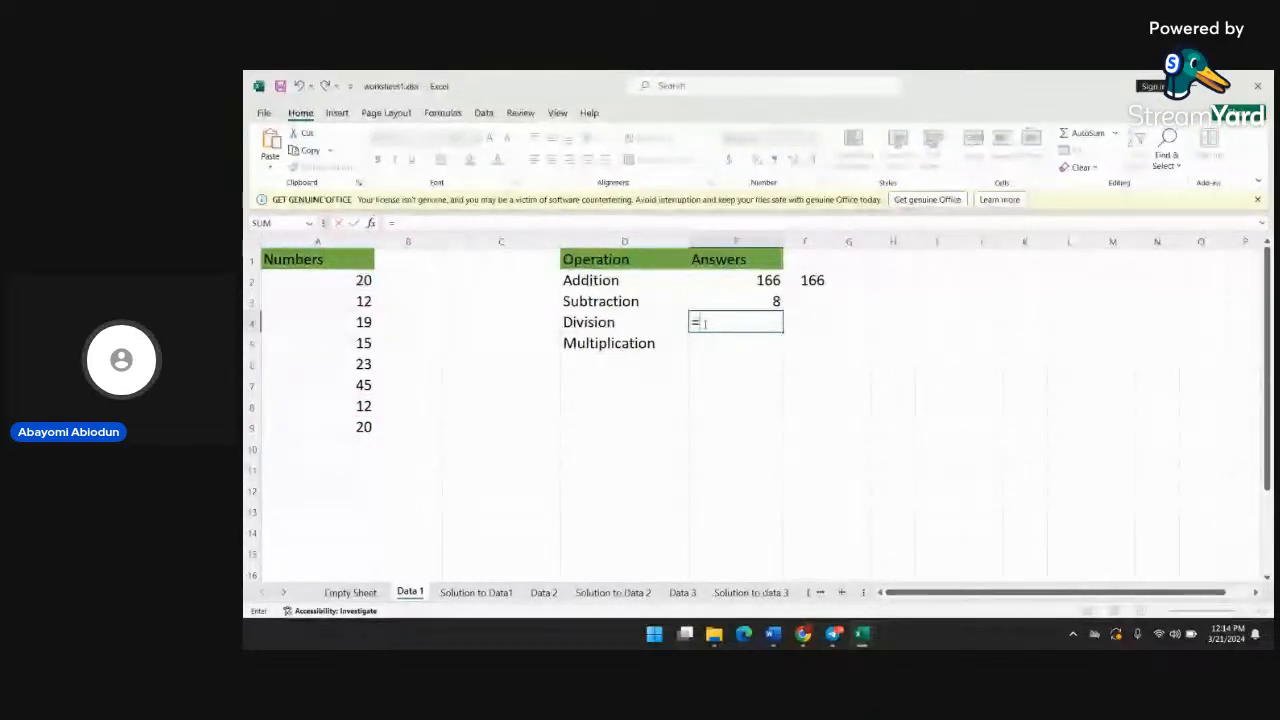
type("a")
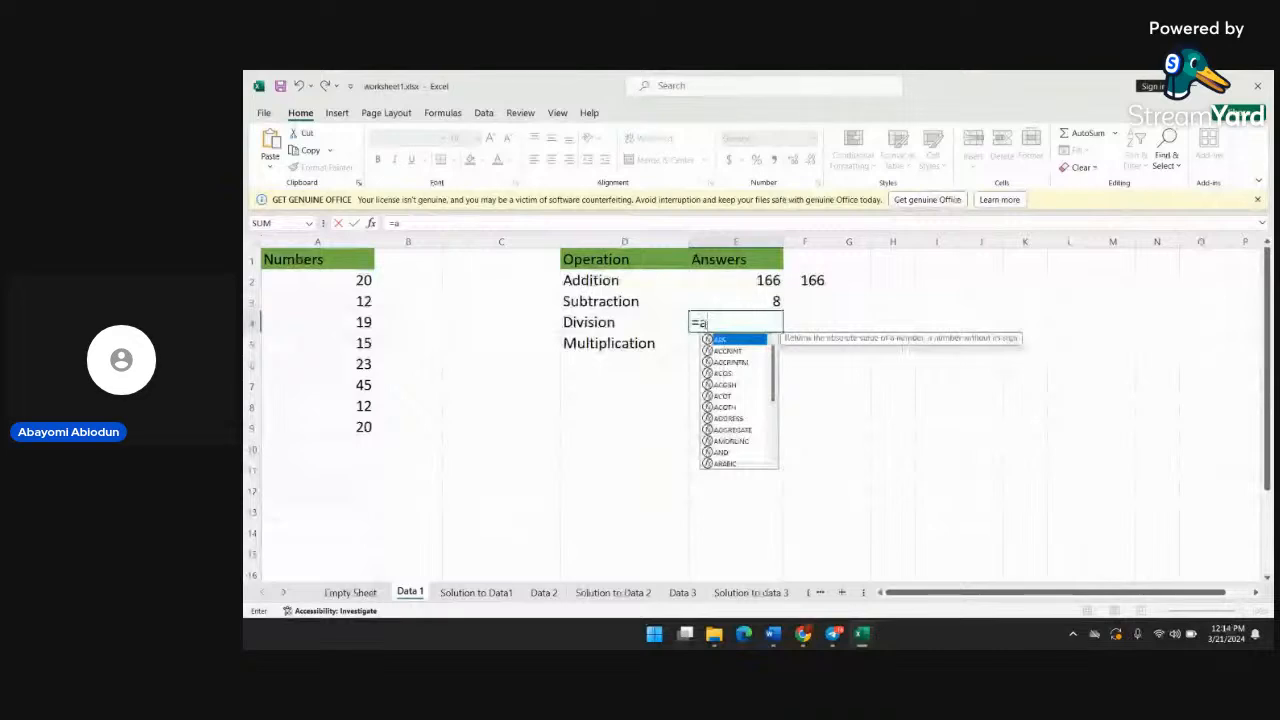
type("2/")
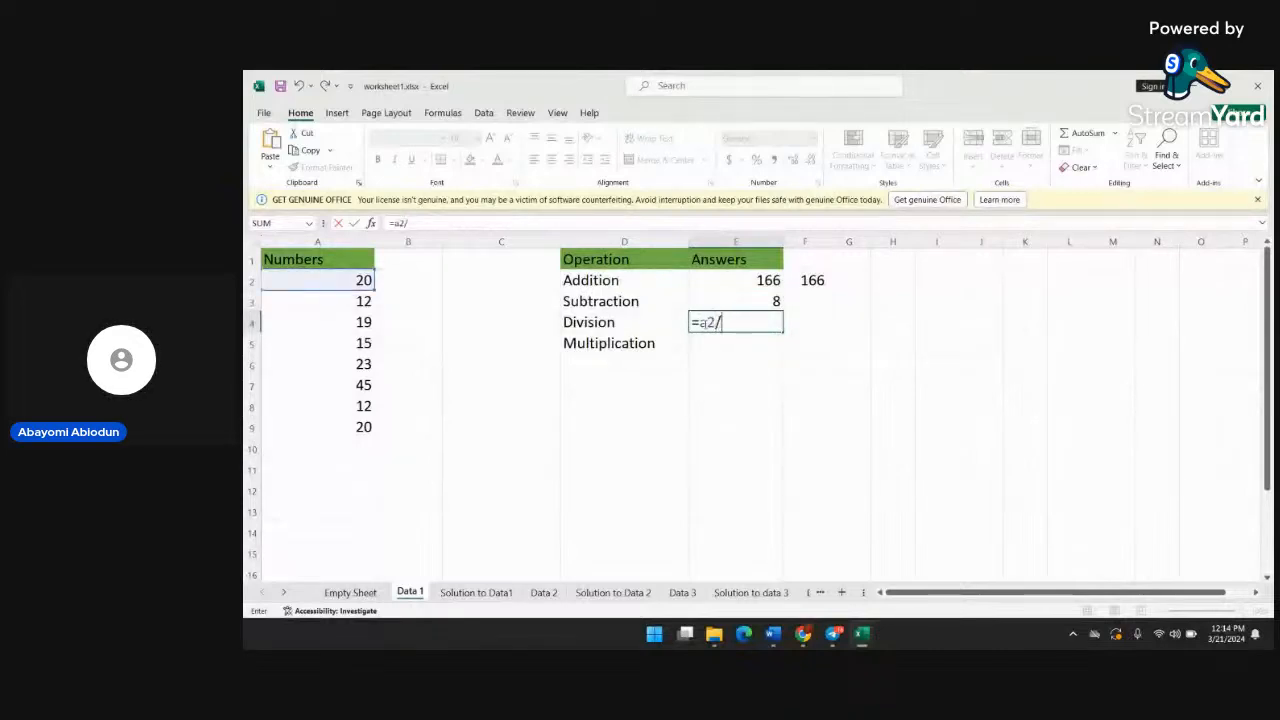
type("2")
key("Return")
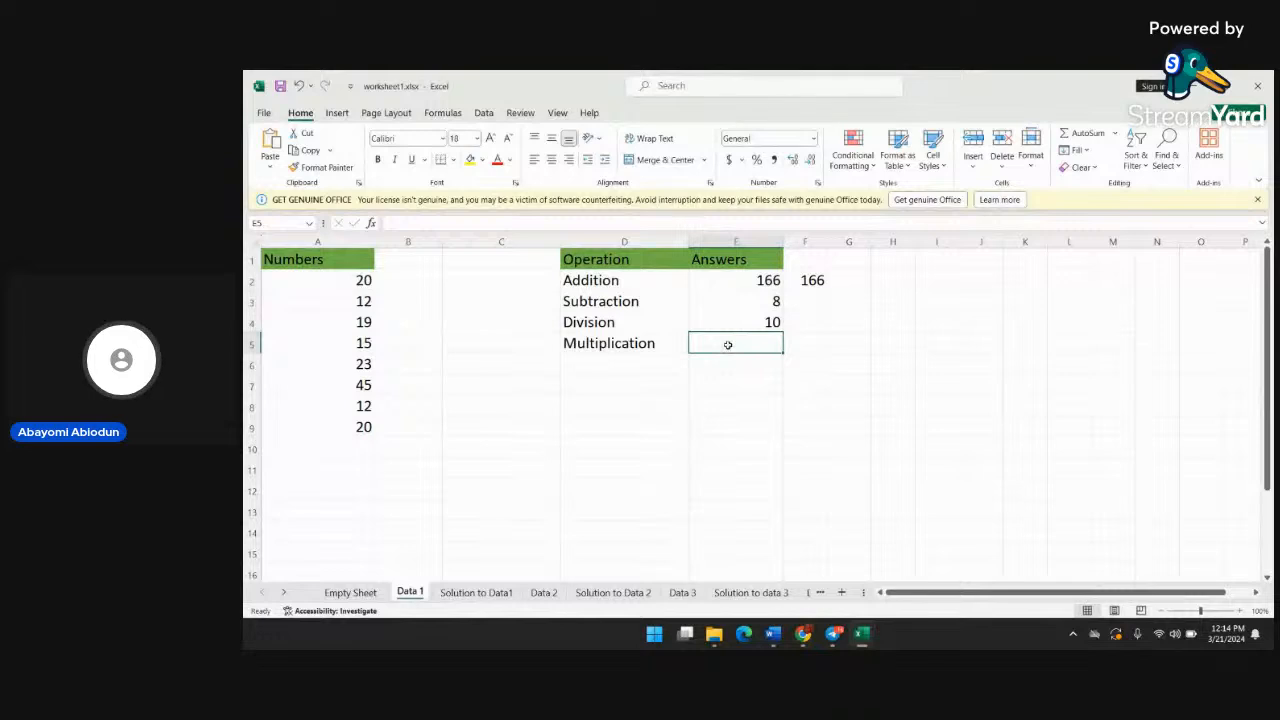
Enter the formula =A2*10 as the Multiplication answer in cell E5, adding the missing equals sign
type("A")
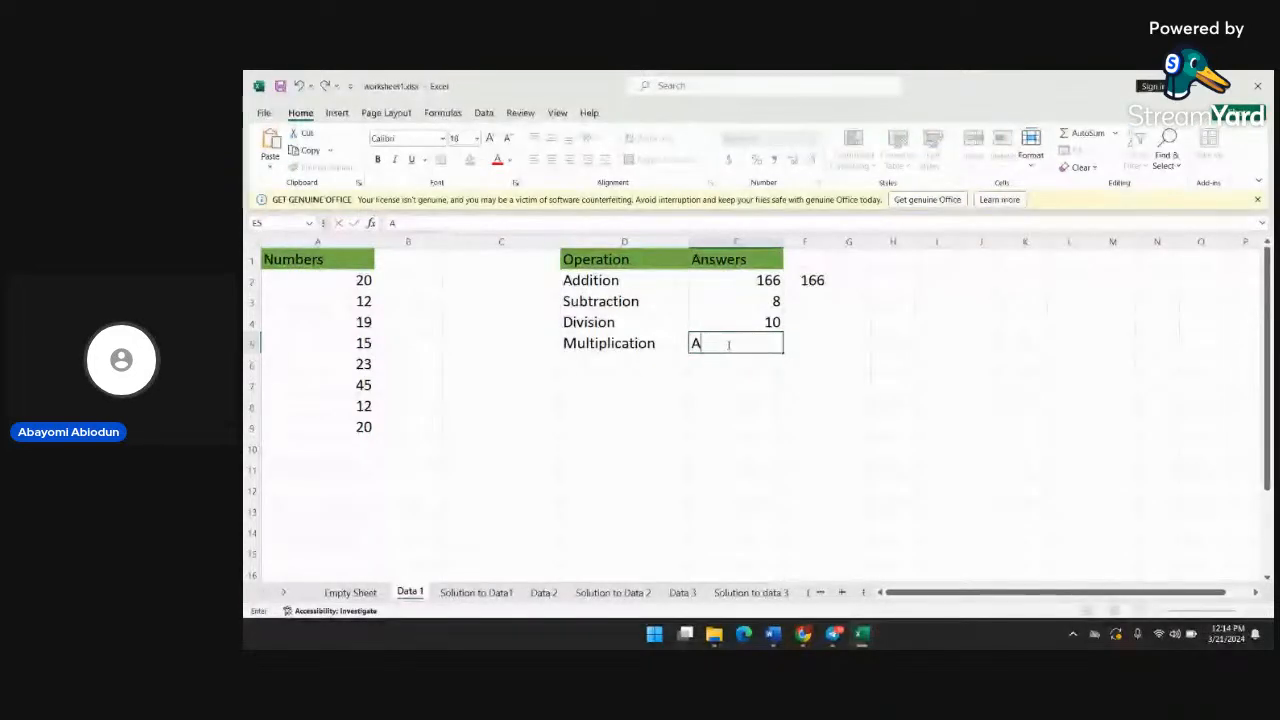
type("2*")
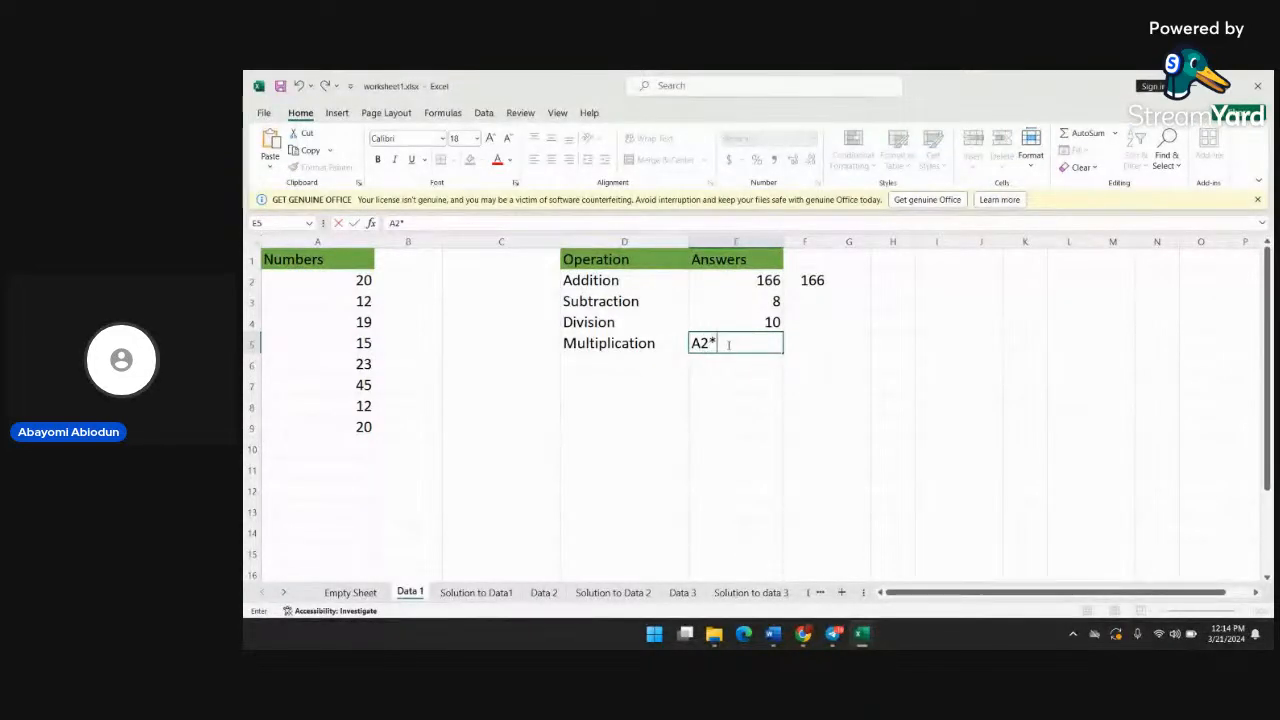
type("10")
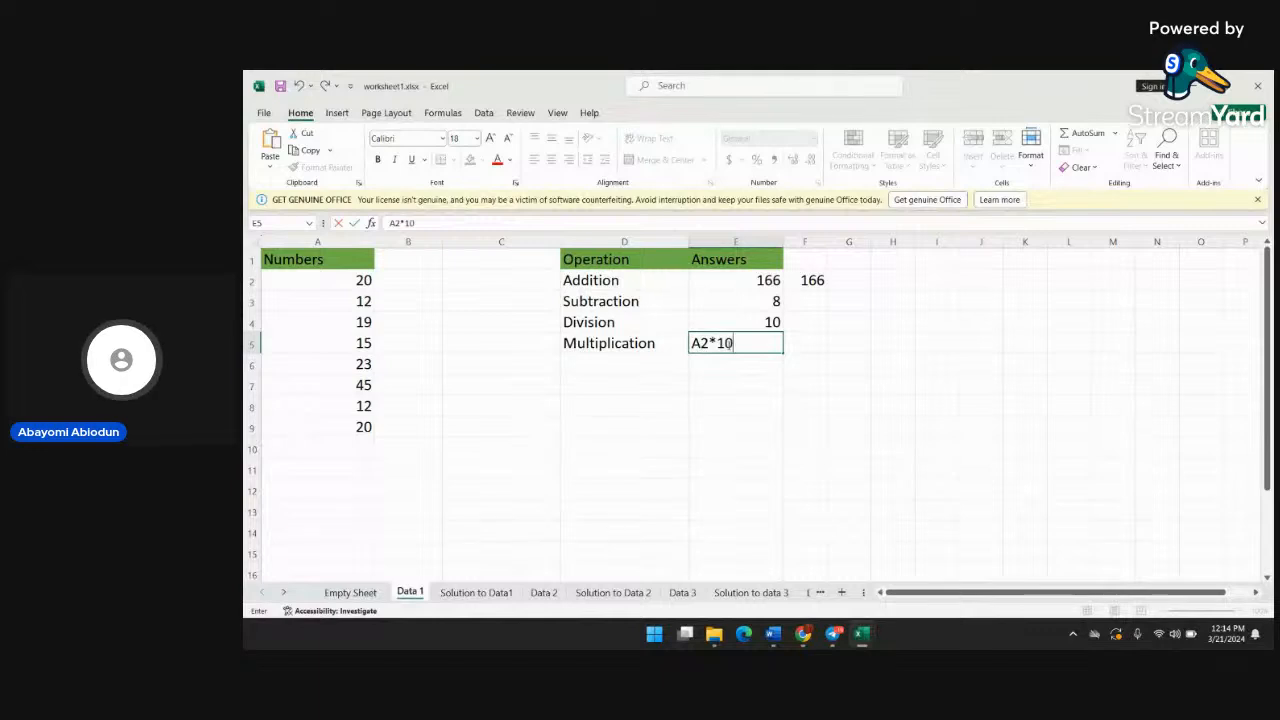
key("Return")
double_click(735, 343)
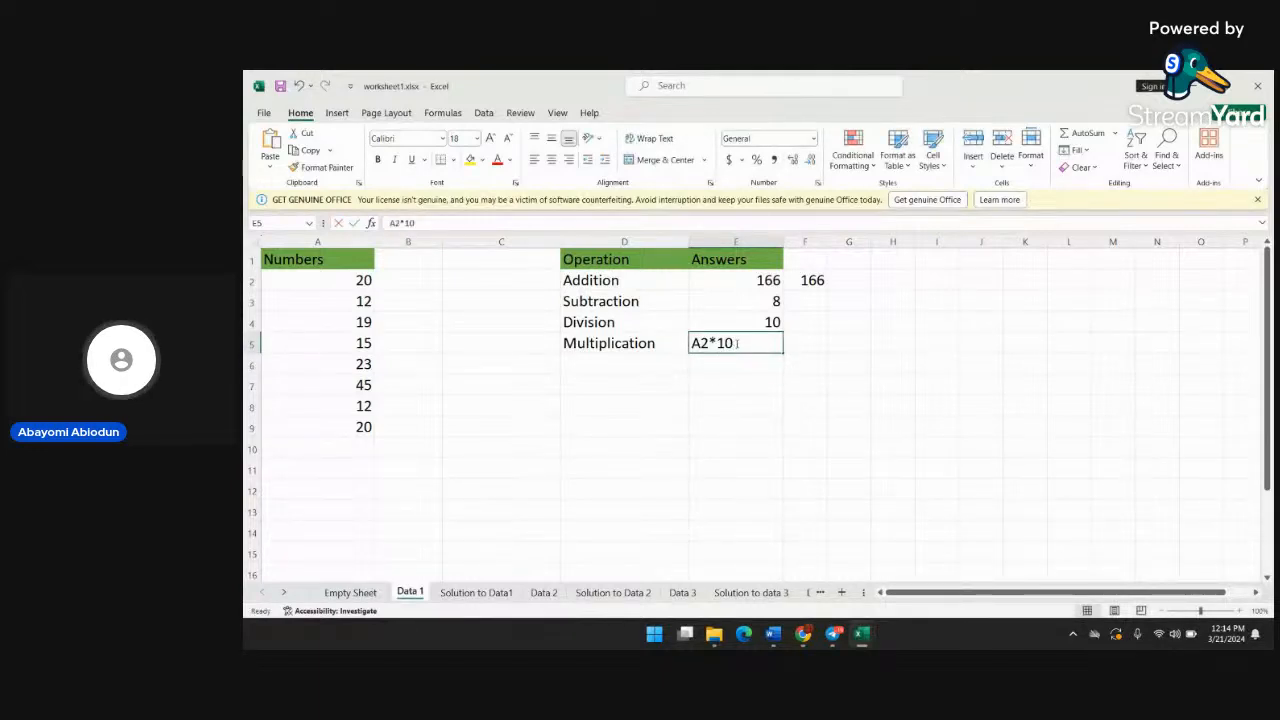
left_click_drag(735, 343, 690, 343)
left_click(693, 343)
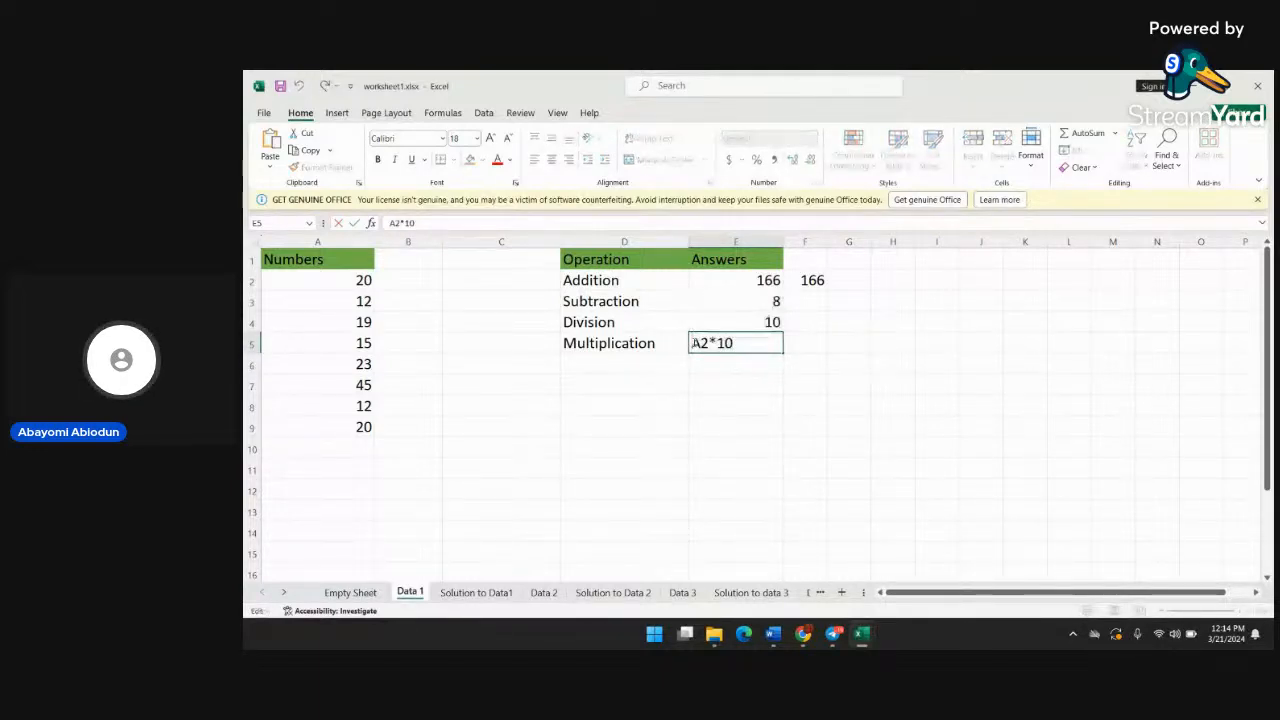
type("=")
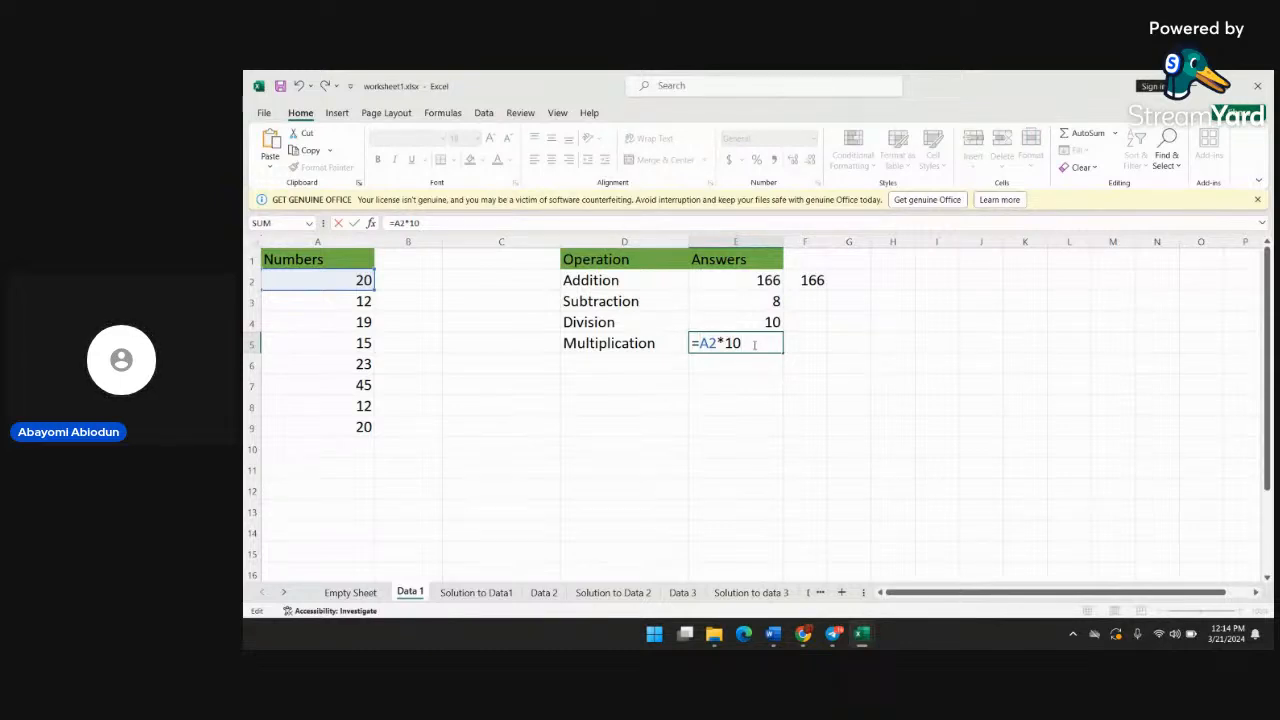
key("Return")
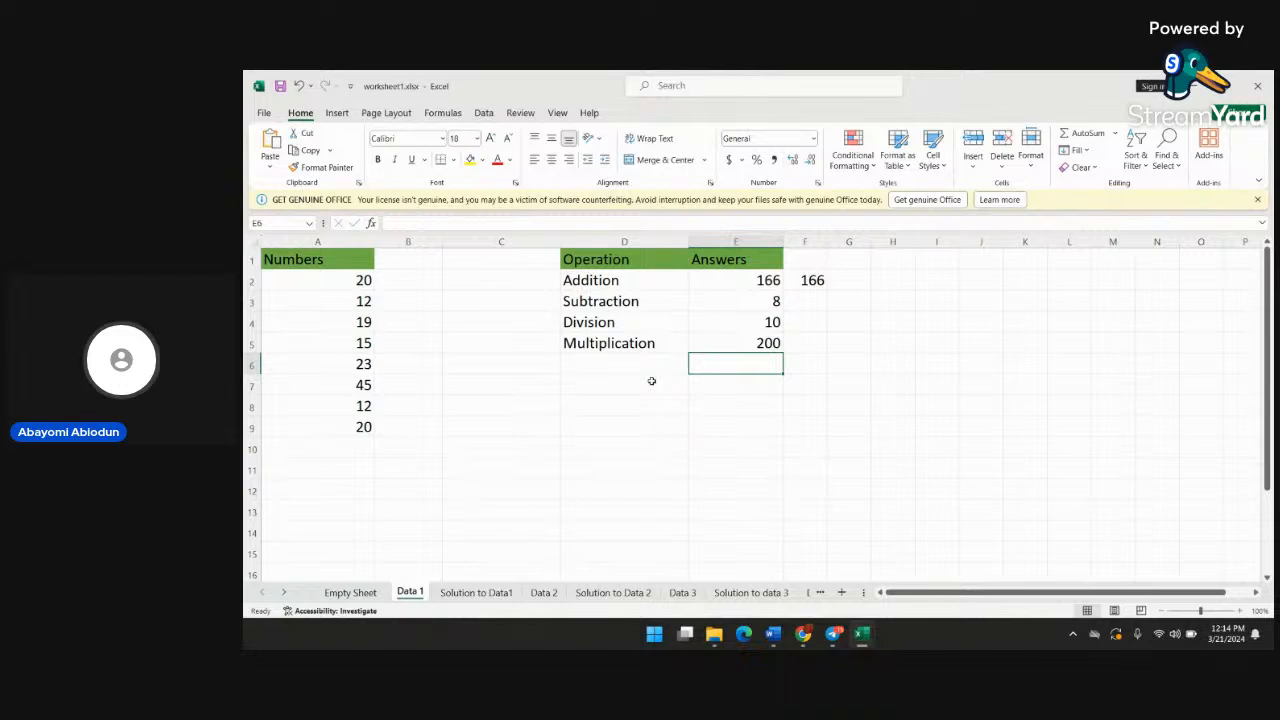
On the Data 2 sheet, clear the Total, Average, GeoMean and Median results in cells B12 to B15 below the Price column
left_click(282, 594)
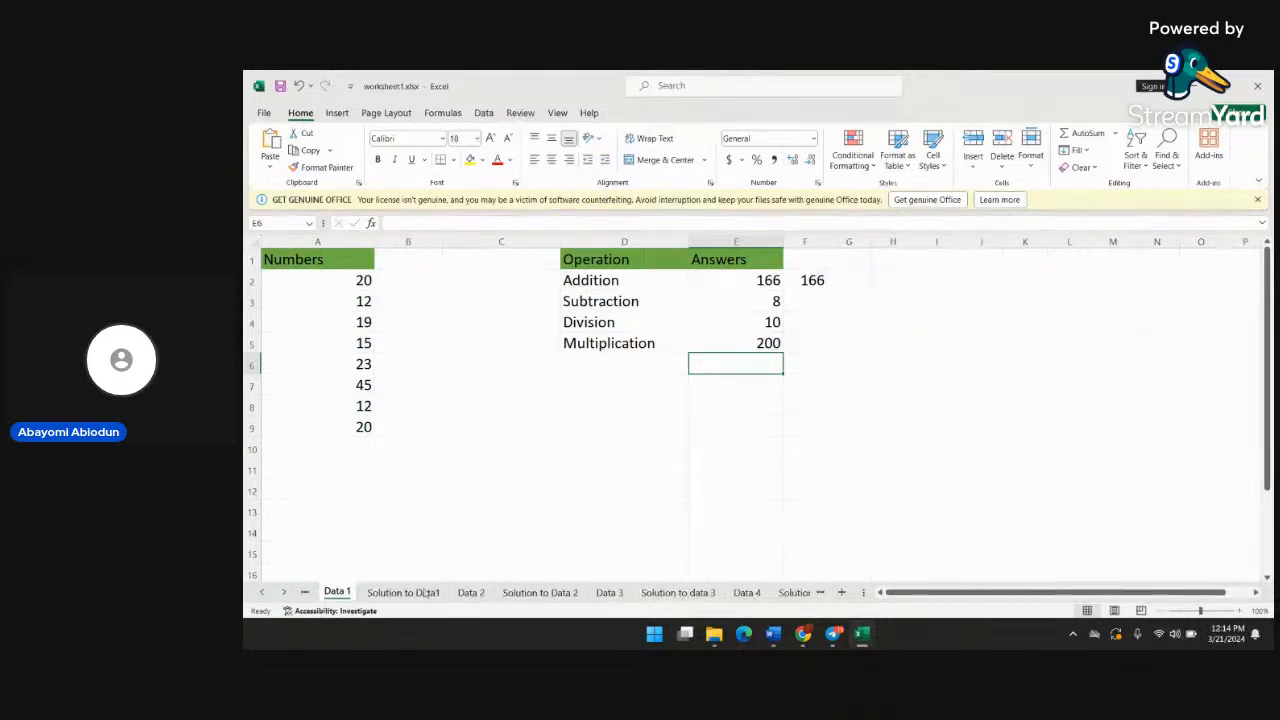
left_click(469, 593)
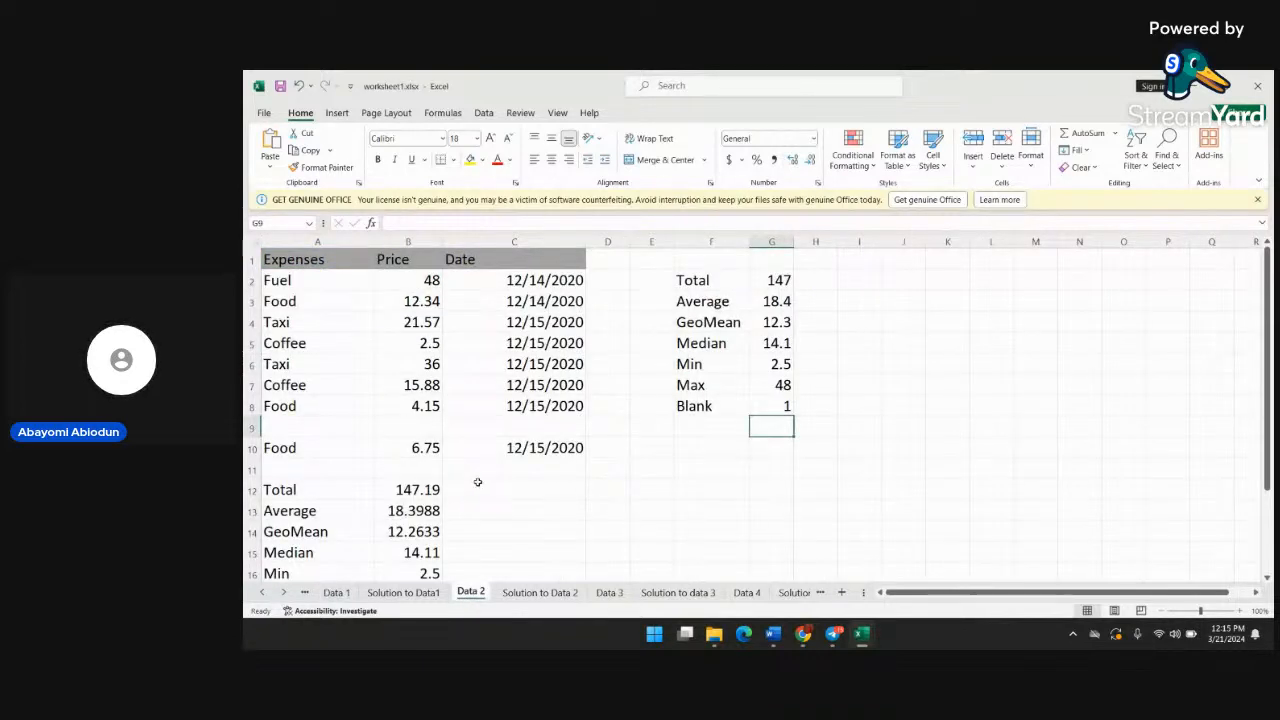
scroll(423, 495, "down", 1)
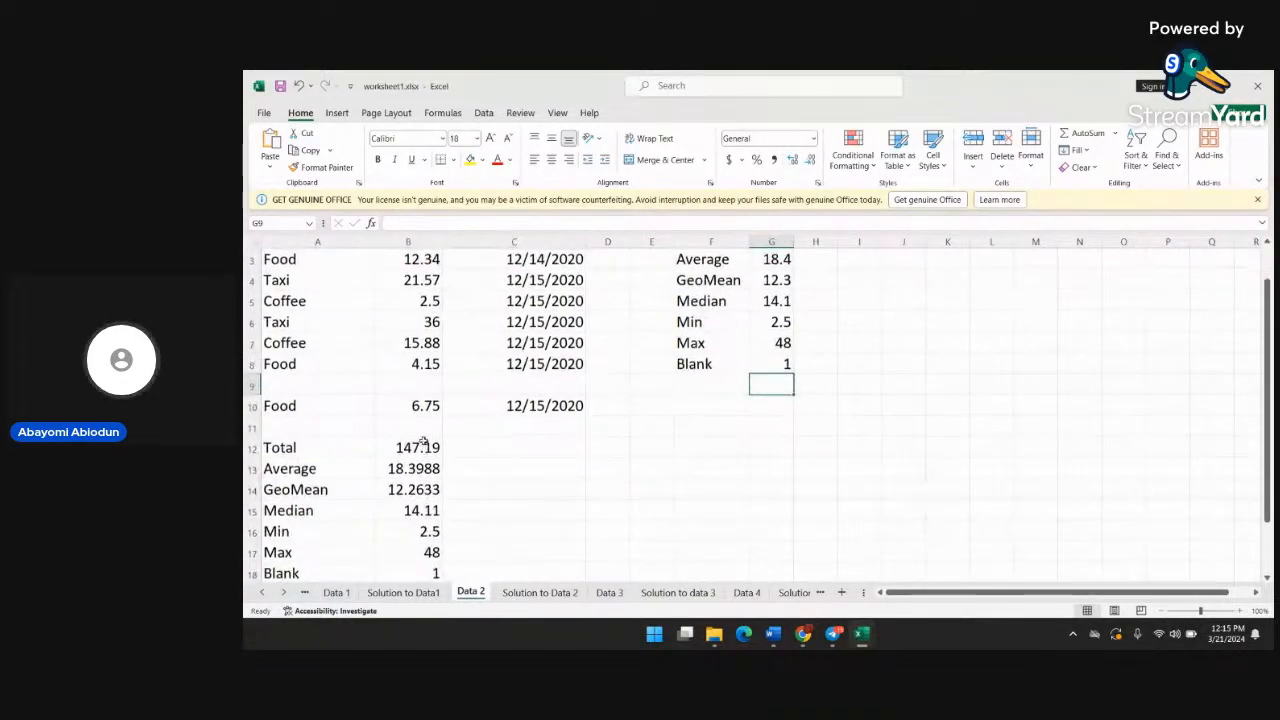
left_click(433, 452)
double_click(434, 454)
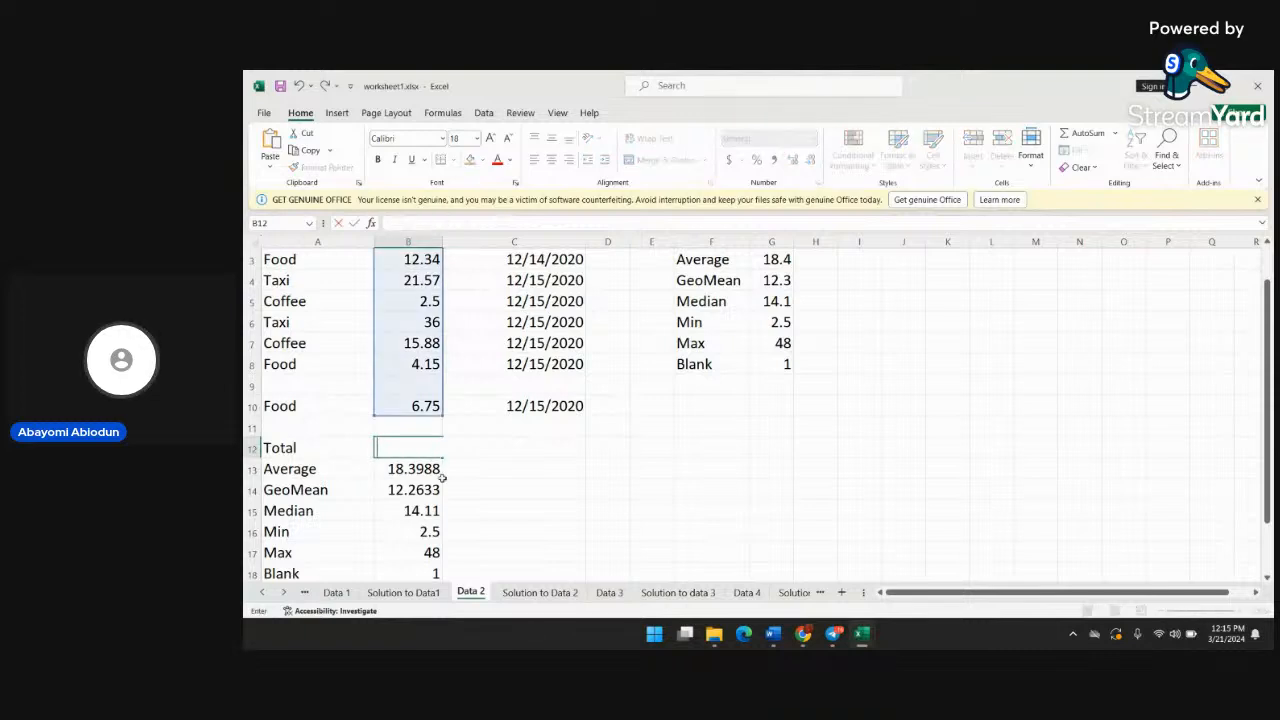
left_click(437, 468)
double_click(436, 468)
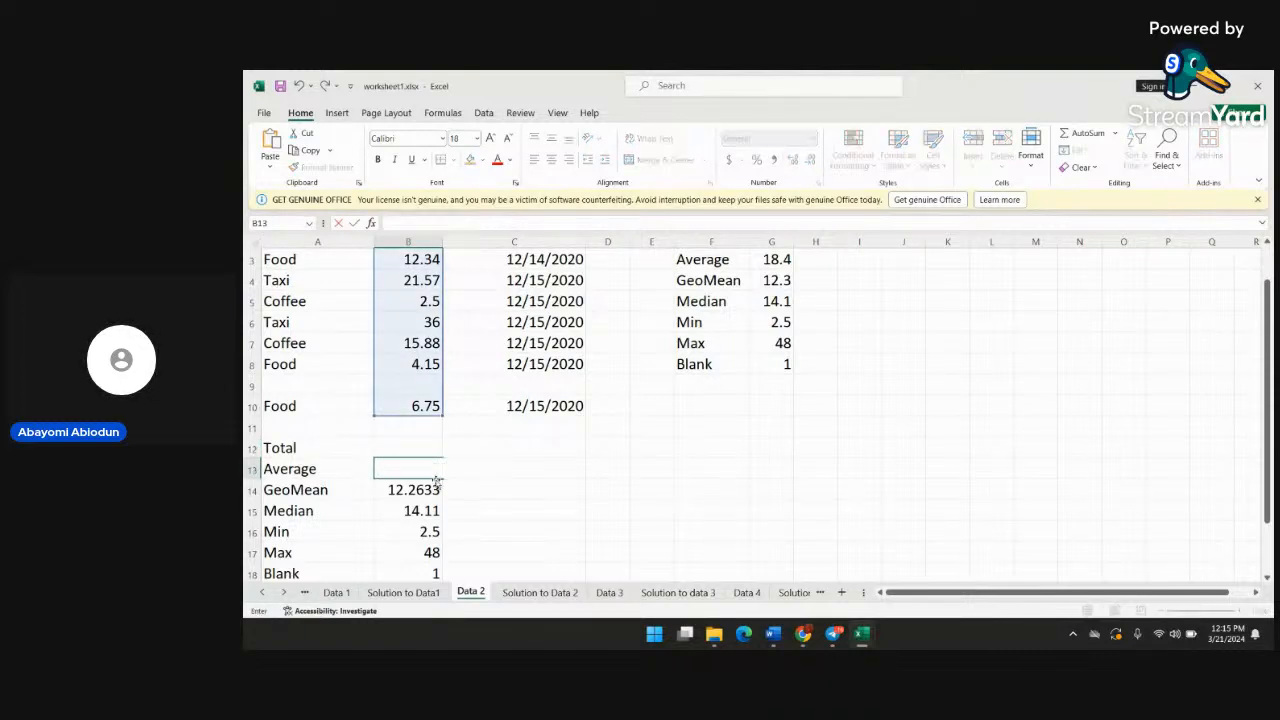
left_click(428, 492)
double_click(425, 495)
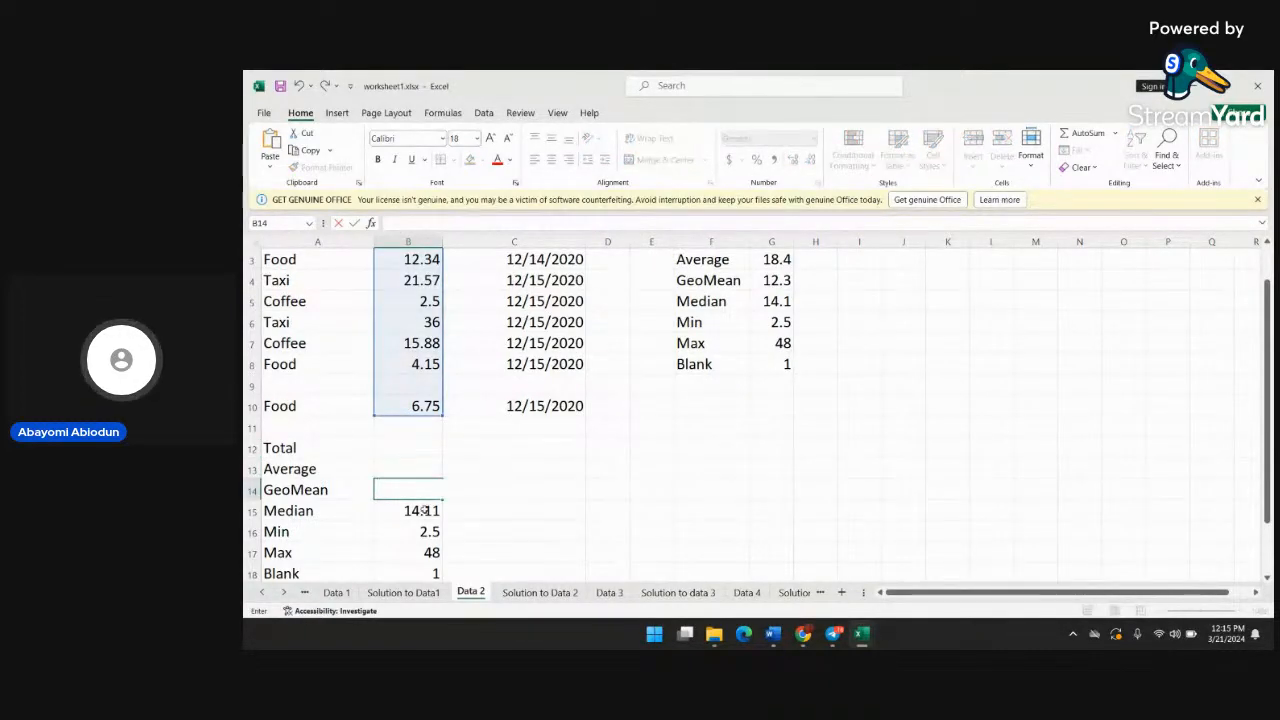
left_click(425, 510)
double_click(425, 510)
Clear the Min, Max and Blank results in cells B16 to B18 below the Price column
left_click(425, 531)
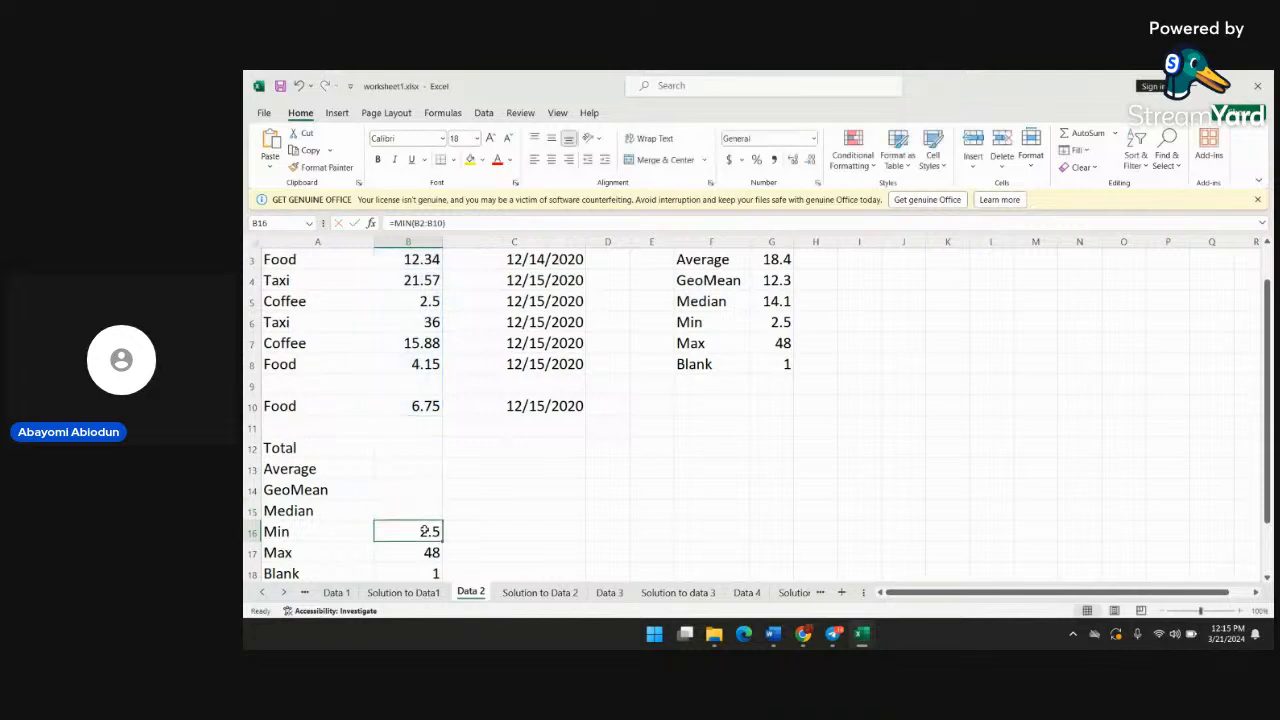
double_click(425, 531)
left_click(428, 553)
double_click(428, 553)
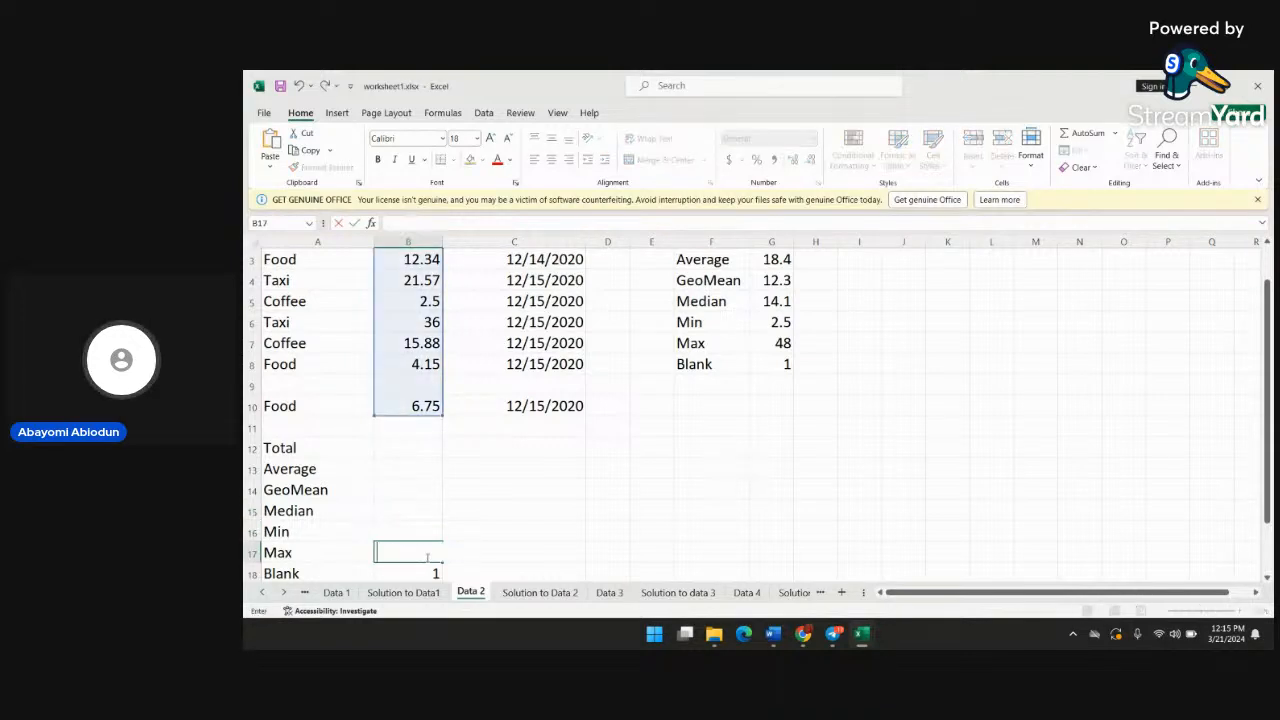
left_click(434, 573)
double_click(434, 573)
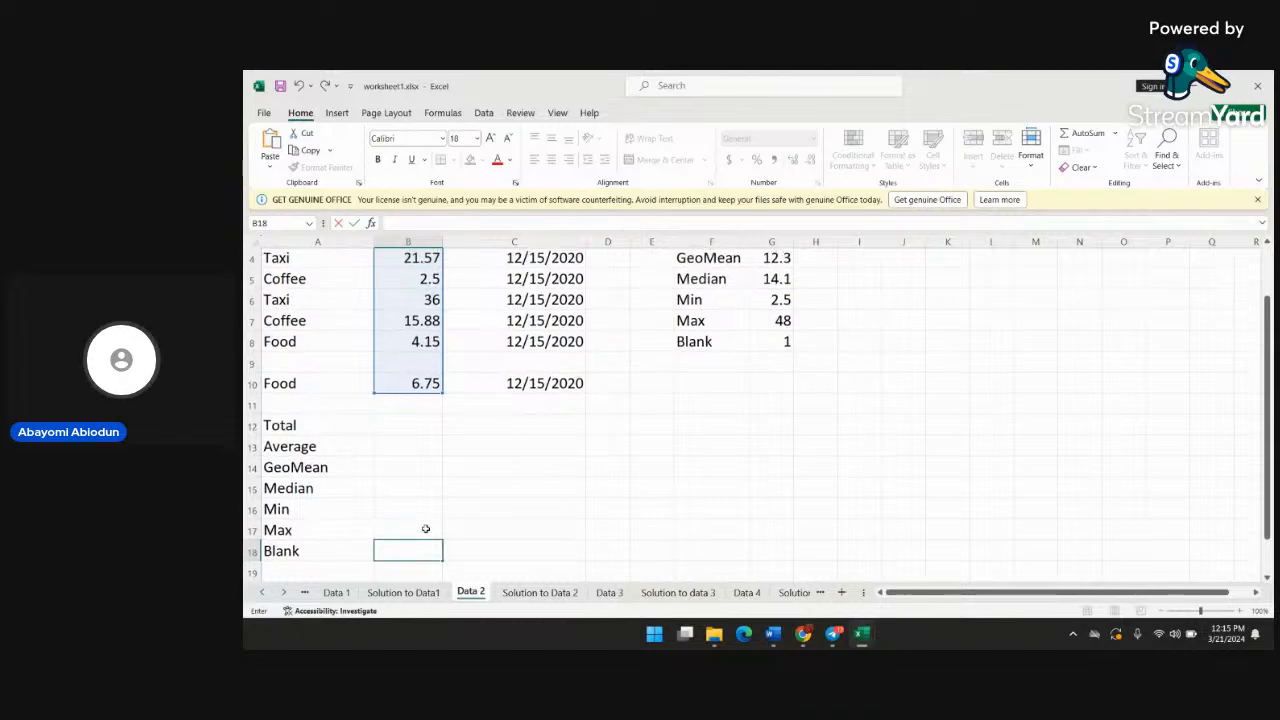
scroll(444, 471, "up", 1)
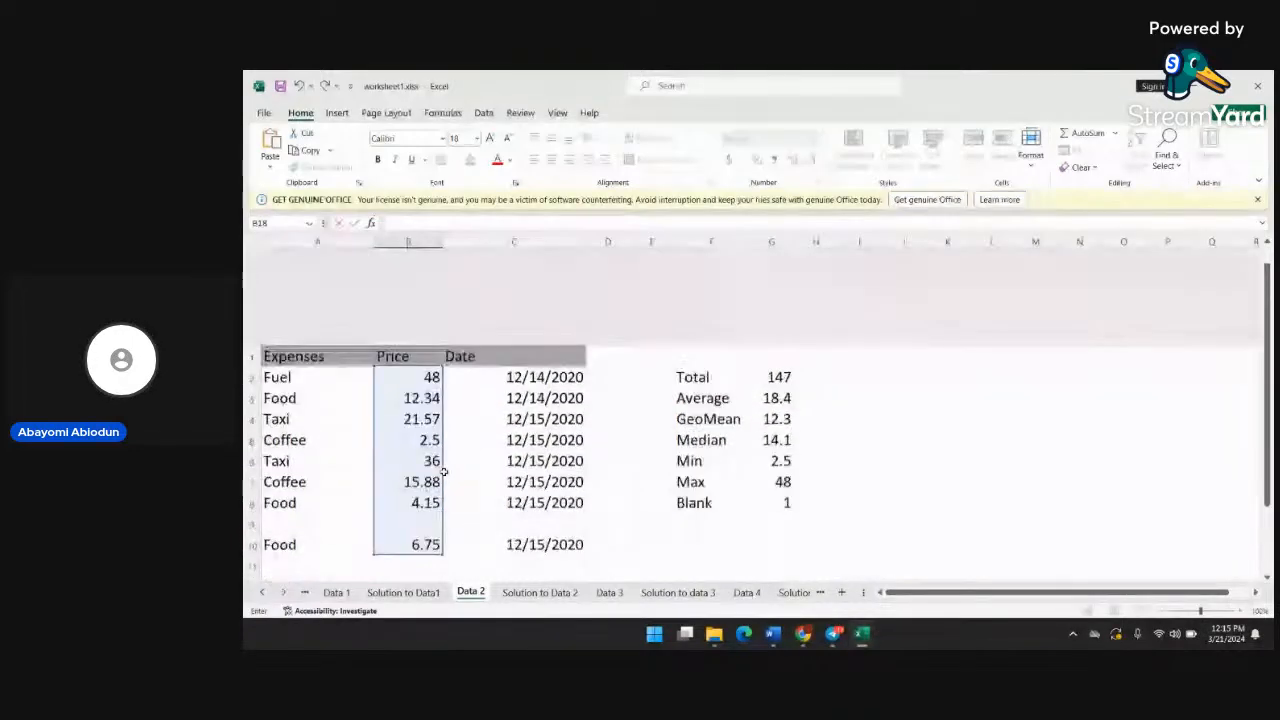
left_click(466, 449)
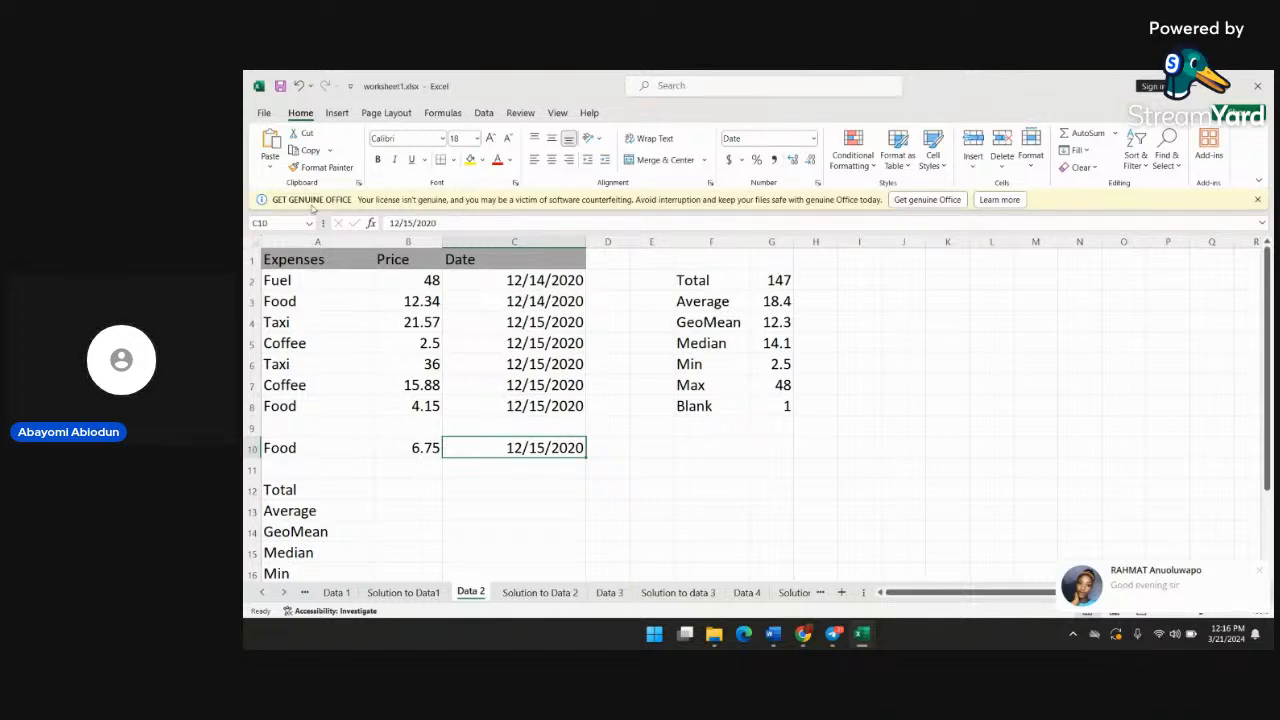
Delete the SUM formula beside the Total label in cell G2, leaving the cell empty
left_click(548, 284)
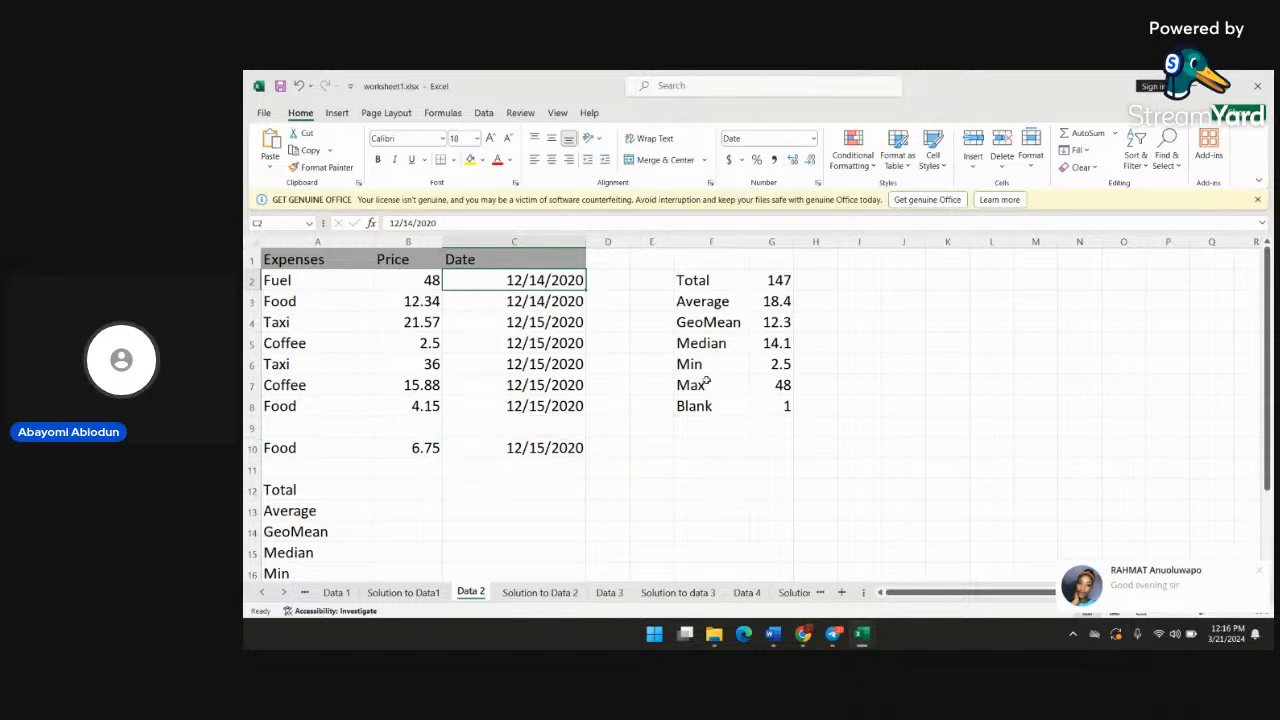
double_click(778, 280)
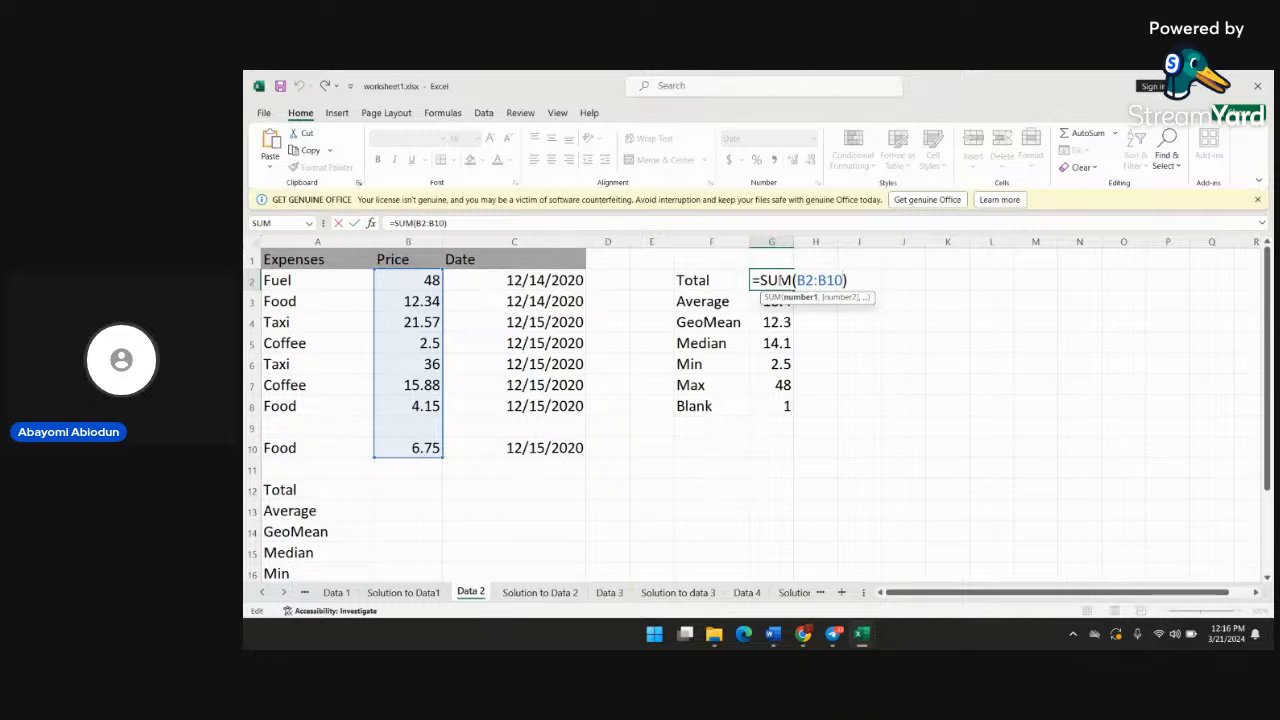
key("BackSpace")
key("BackSpace")
key("BackSpace")
key("BackSpace")
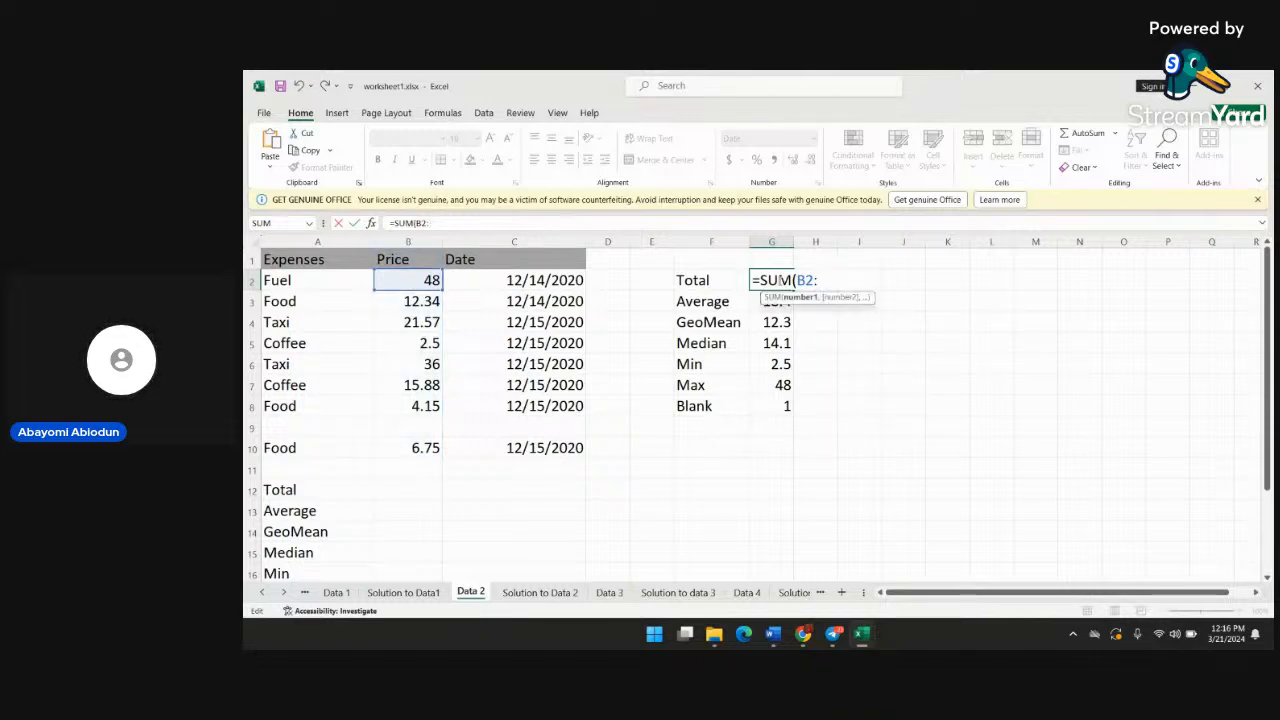
key("BackSpace")
key("BackSpace")
key("BackSpace")
key("BackSpace")
key("BackSpace")
key("BackSpace")
key("BackSpace")
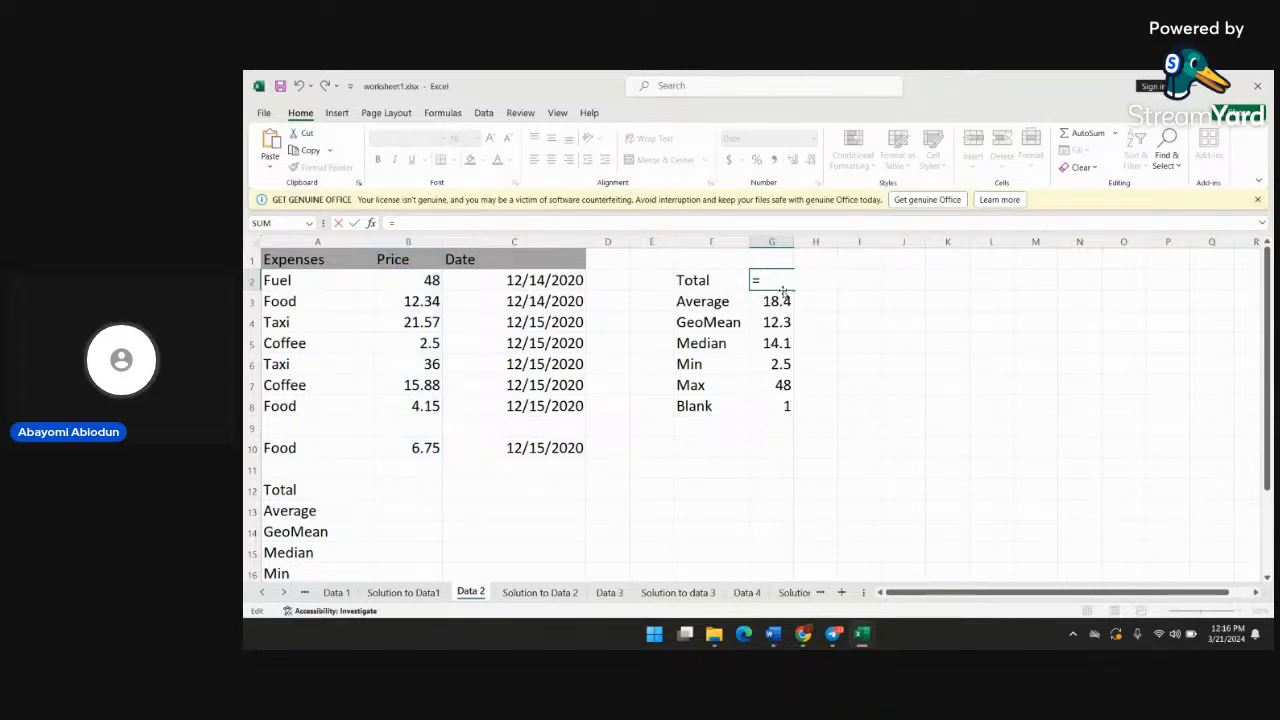
key("Escape")
Delete the AVERAGE formula beside the Average label in cell G3, leaving the cell empty
double_click(780, 301)
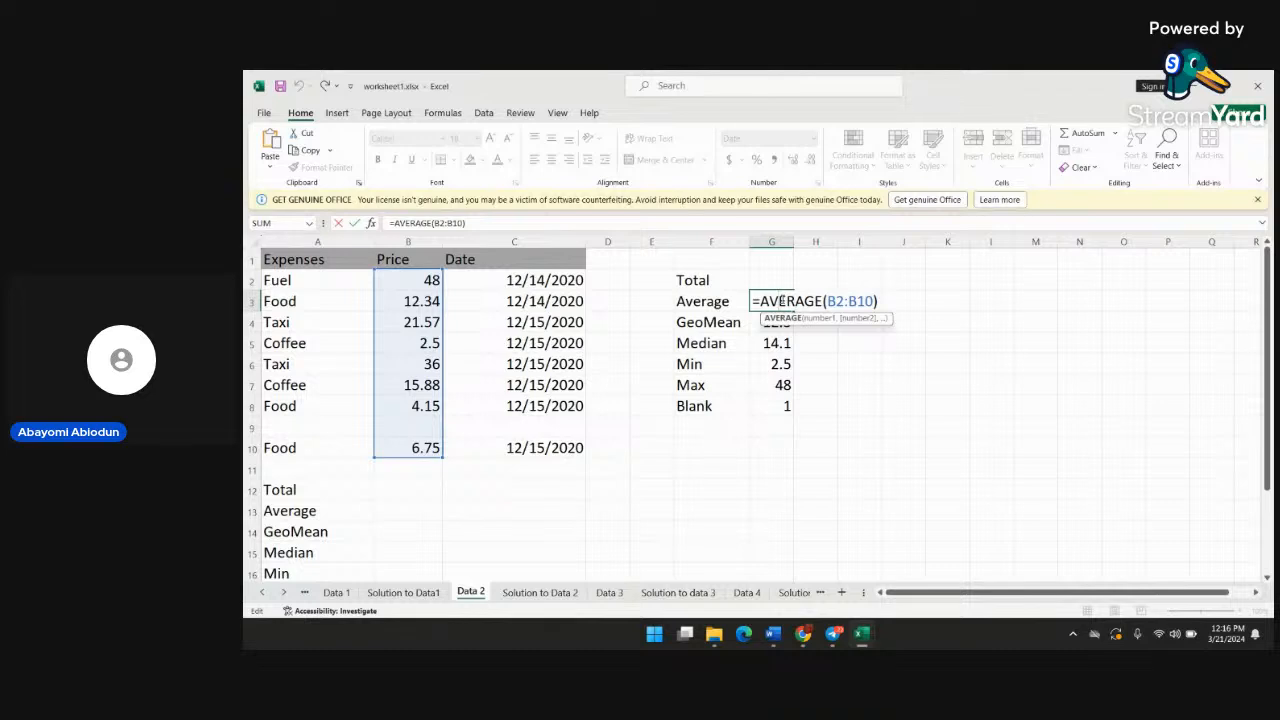
key("Right")
key("Right")
key("Right")
key("Right")
key("Right")
key("Right")
key("BackSpace")
key("BackSpace")
key("BackSpace")
key("BackSpace")
key("BackSpace")
key("BackSpace")
key("BackSpace")
key("BackSpace")
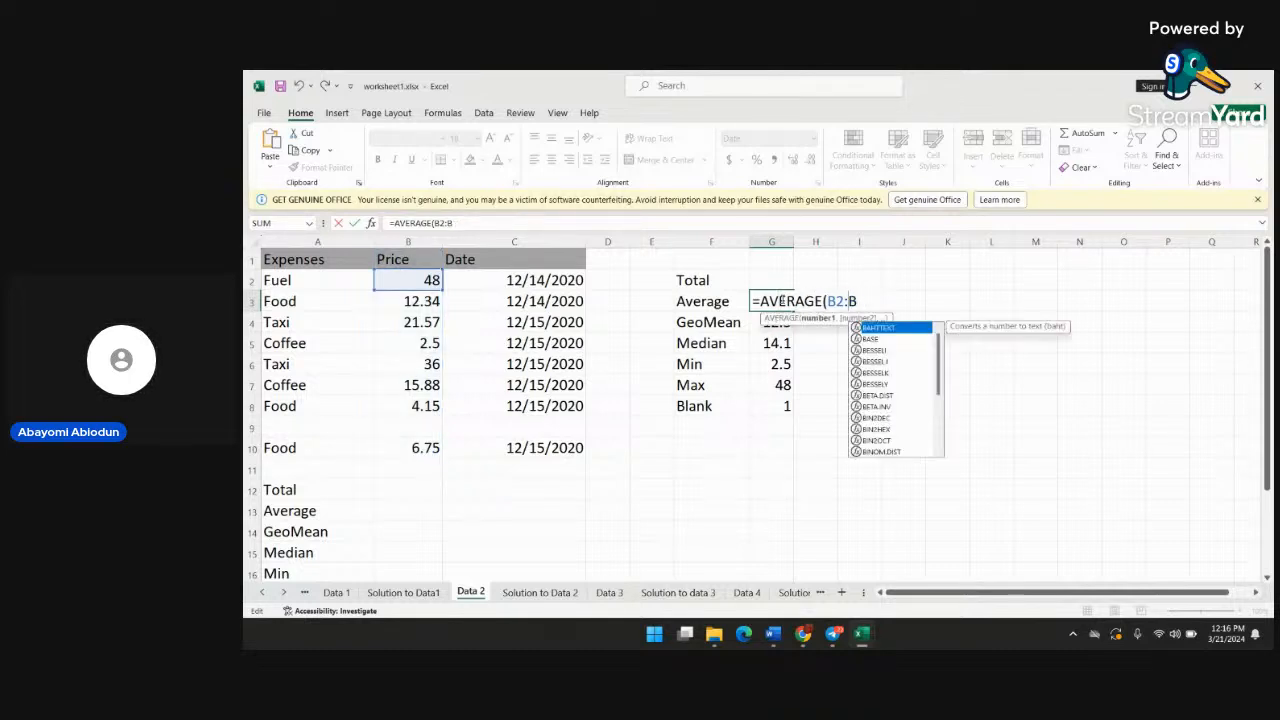
key("BackSpace")
key("BackSpace")
key("BackSpace")
key("BackSpace")
key("BackSpace")
key("BackSpace")
key("BackSpace")
key("BackSpace")
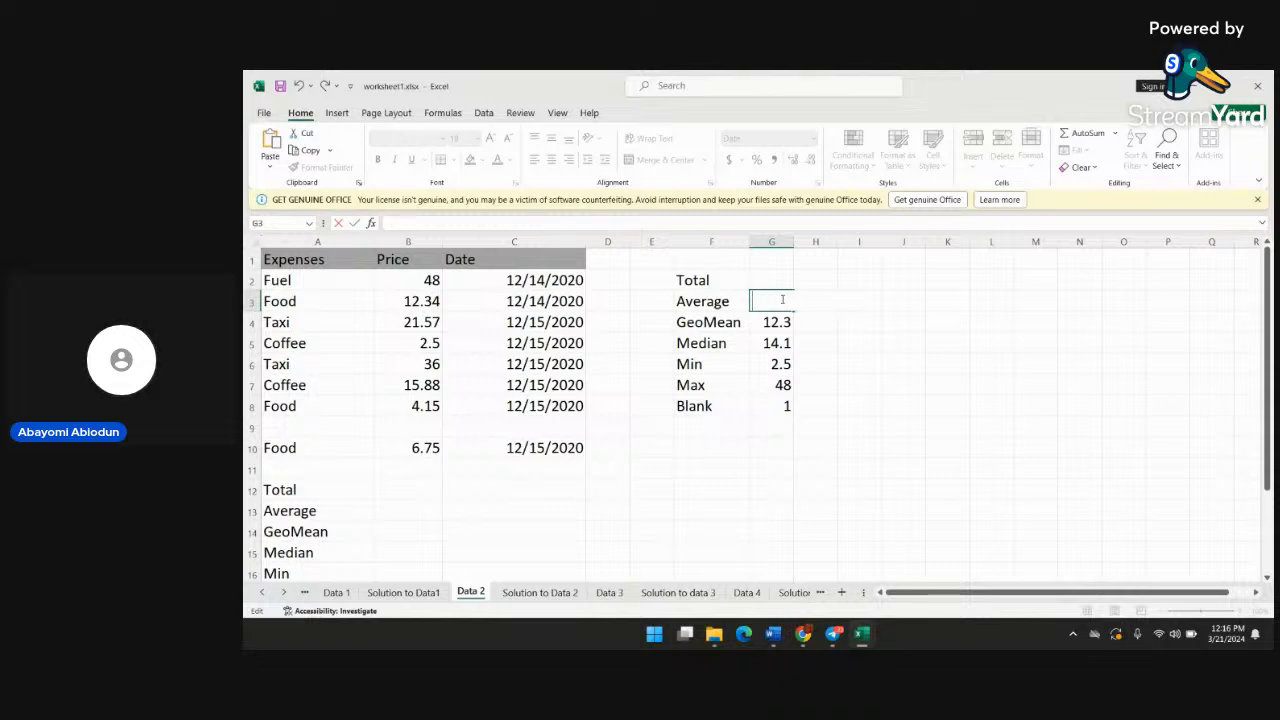
Delete the GEOMEAN formula beside the GeoMean label in cell G4, leaving the cell empty
double_click(782, 328)
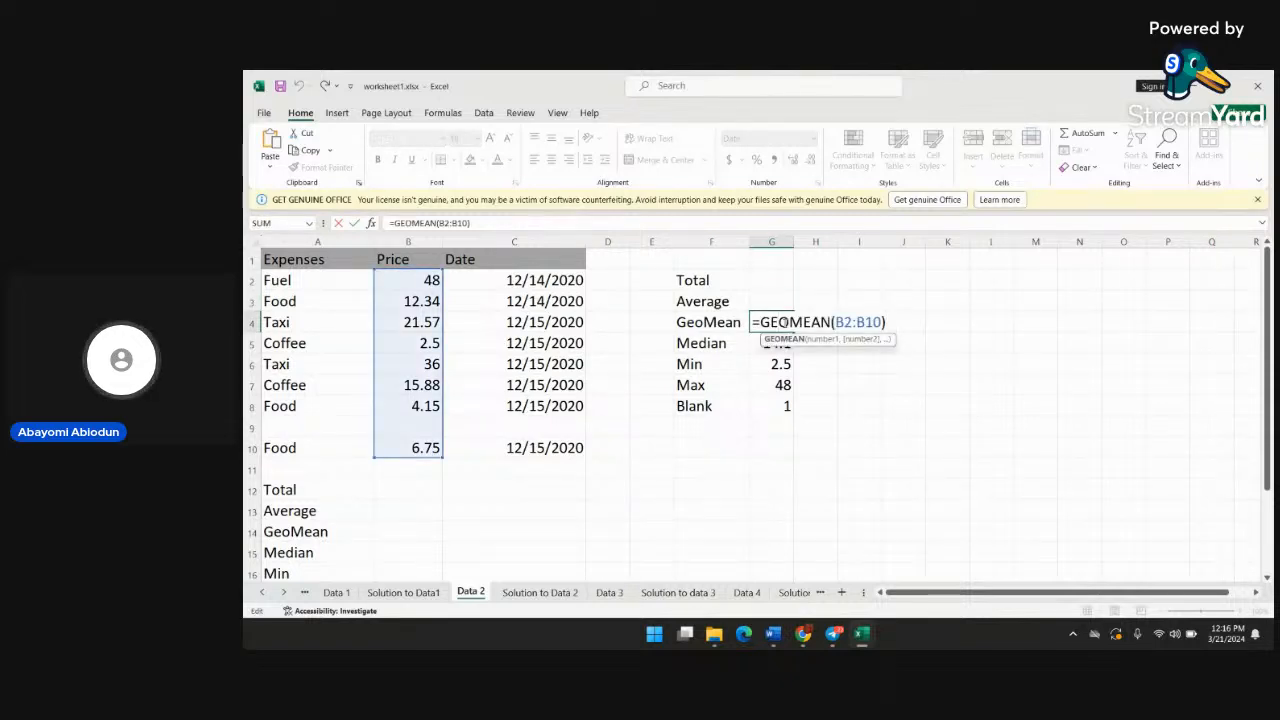
key("Right")
key("Right")
key("Right")
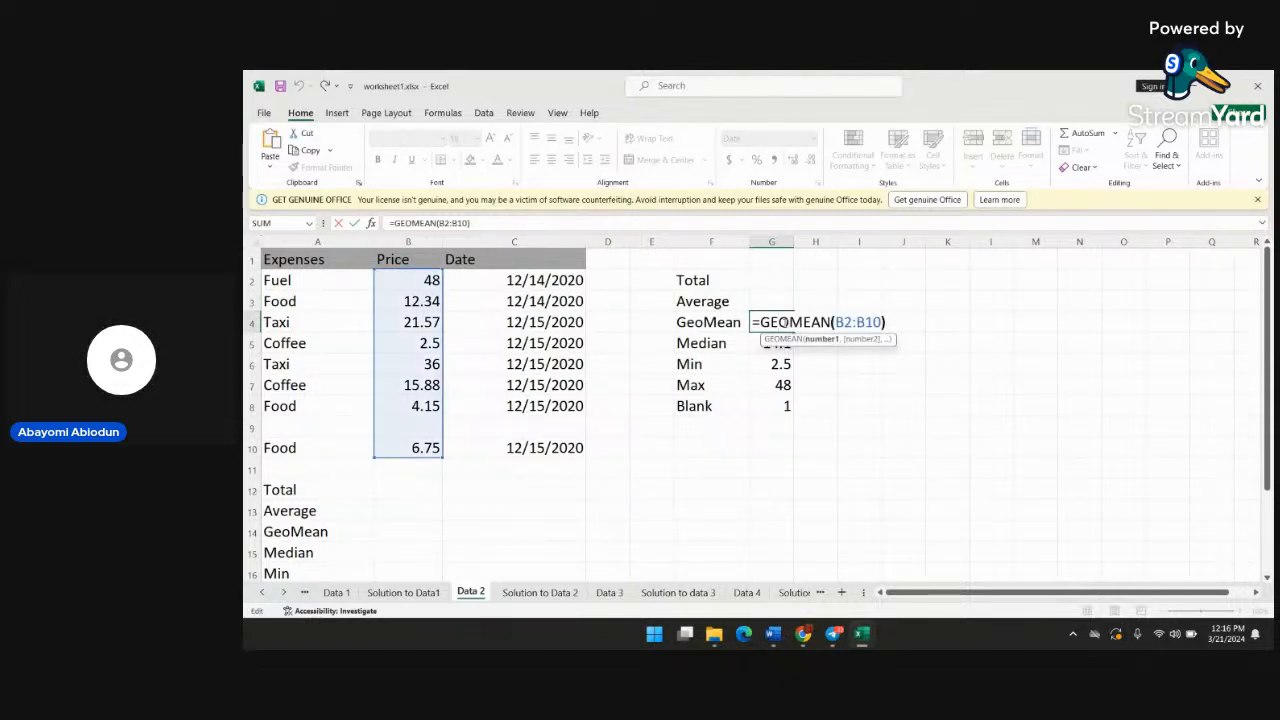
key("BackSpace")
key("BackSpace")
key("BackSpace")
key("BackSpace")
key("BackSpace")
key("BackSpace")
key("BackSpace")
key("BackSpace")
key("BackSpace")
key("BackSpace")
key("BackSpace")
key("BackSpace")
key("BackSpace")
key("BackSpace")
key("BackSpace")
key("BackSpace")
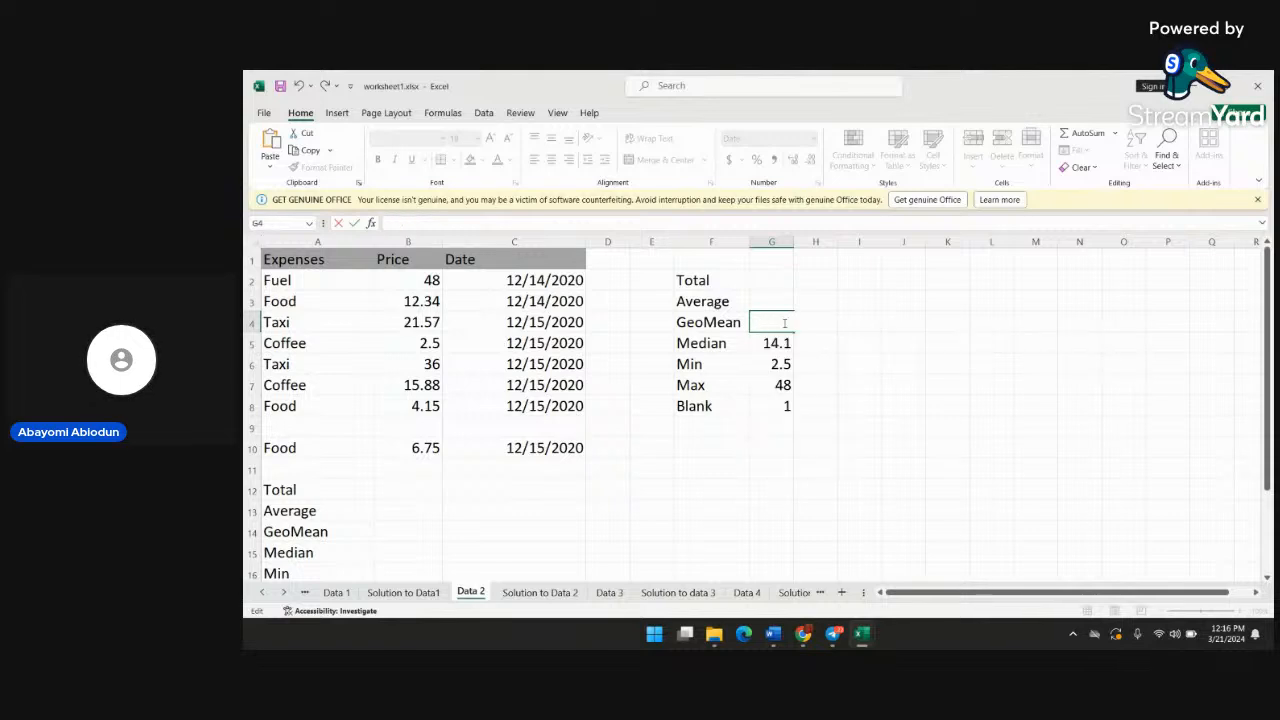
key("Return")
Delete the MEDIAN formula beside the Median label in cell G5, leaving the cell empty
double_click(785, 343)
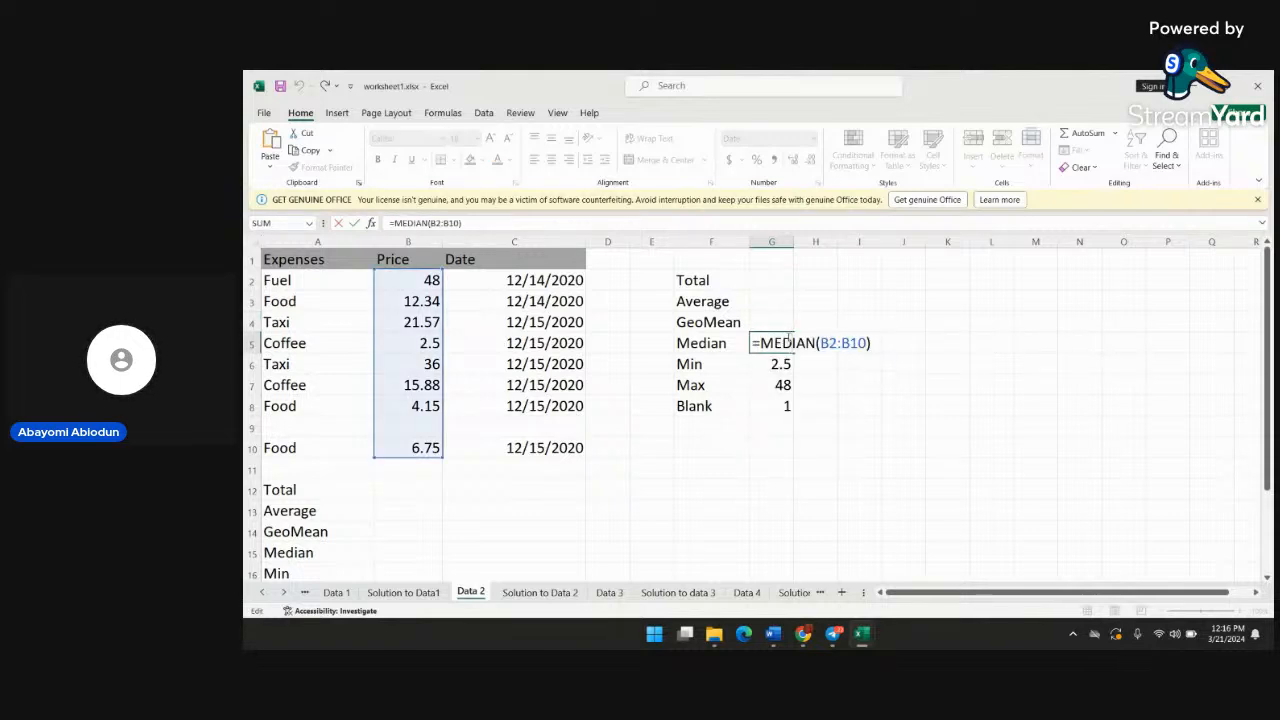
left_click(792, 343)
key("BackSpace")
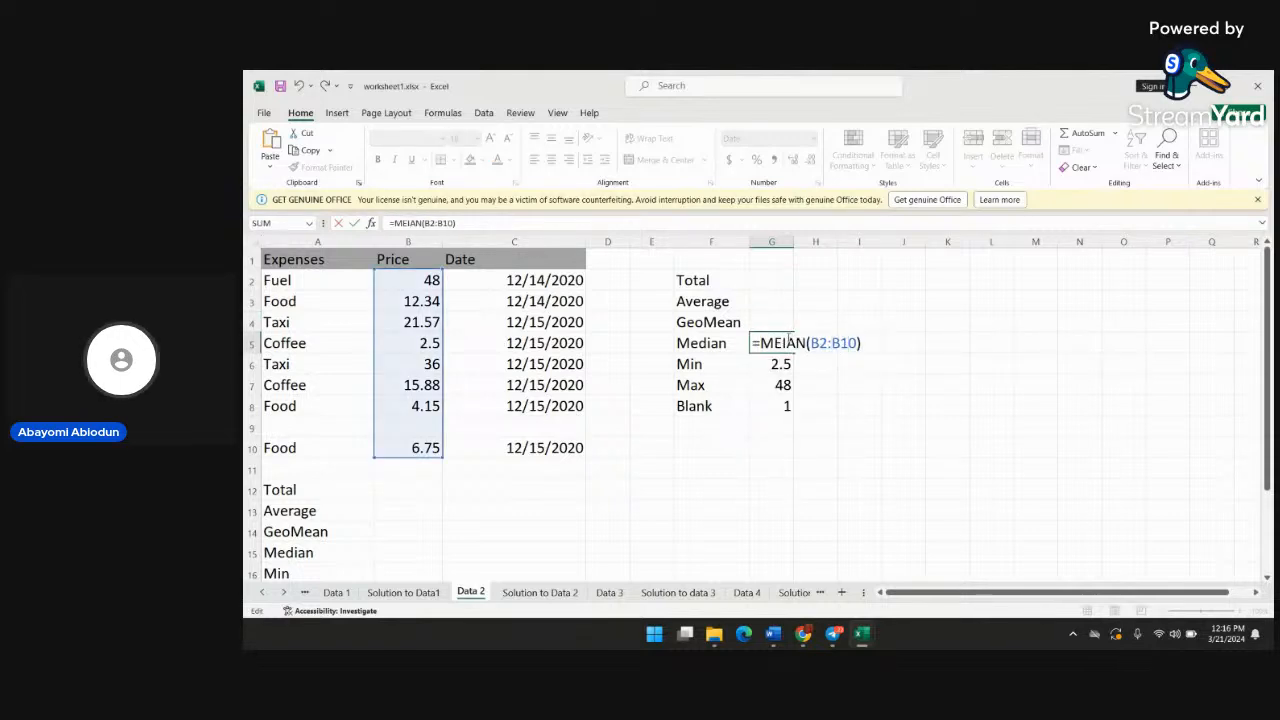
key("BackSpace")
key("BackSpace")
key("BackSpace")
key("BackSpace")
key("BackSpace")
key("BackSpace")
key("BackSpace")
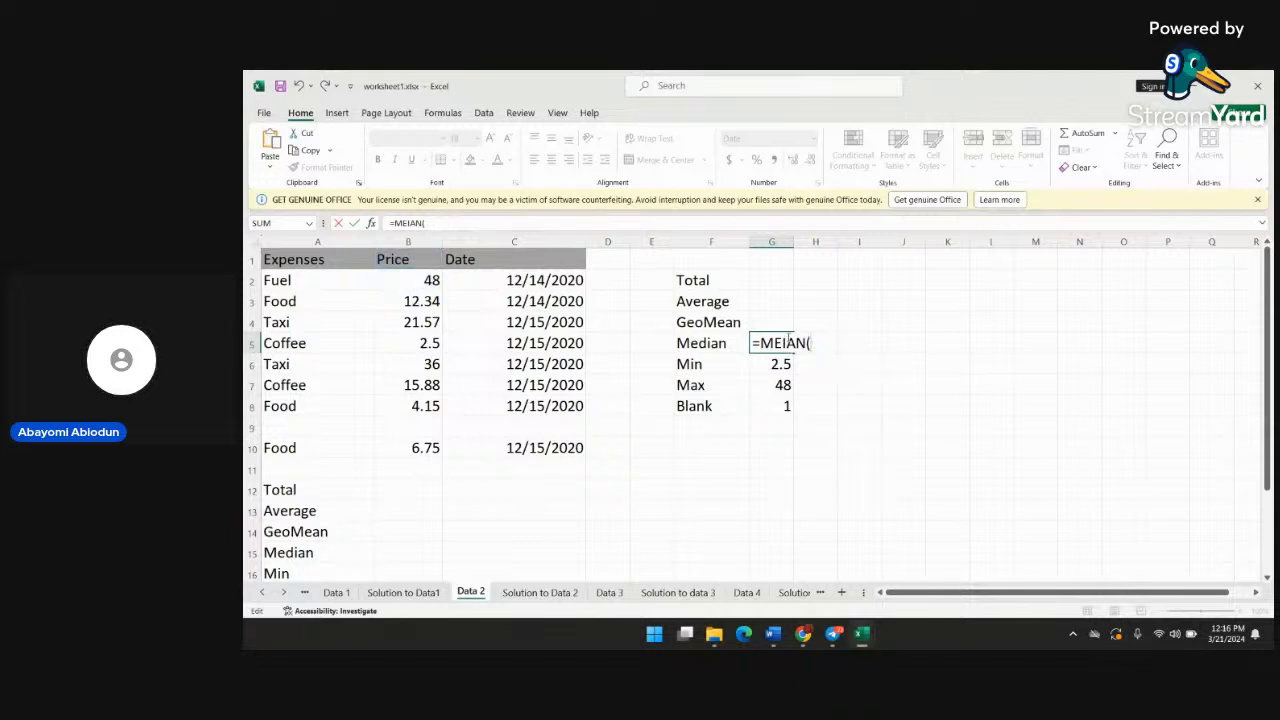
key("BackSpace")
key("BackSpace")
key("BackSpace")
key("BackSpace")
key("BackSpace")
key("BackSpace")
key("BackSpace")
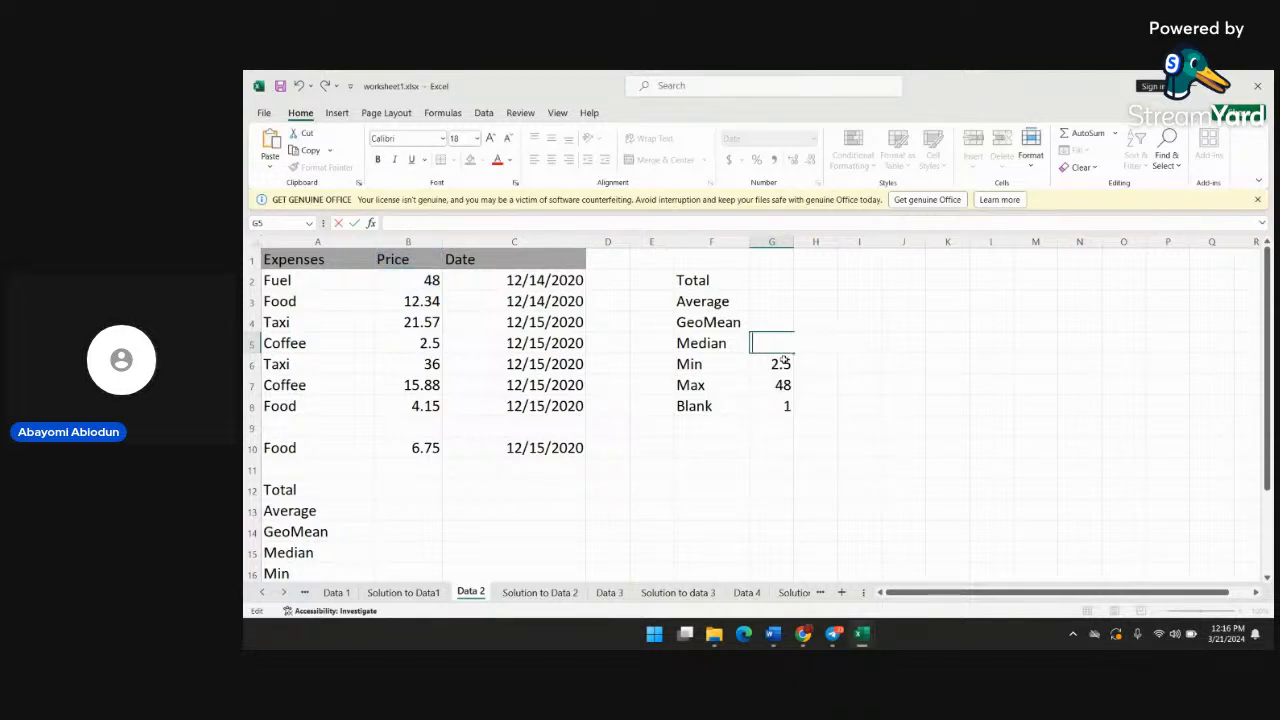
Delete the MIN formula beside the Min label in cell G6, leaving the cell empty
double_click(785, 360)
key("BackSpace")
key("BackSpace")
key("BackSpace")
key("BackSpace")
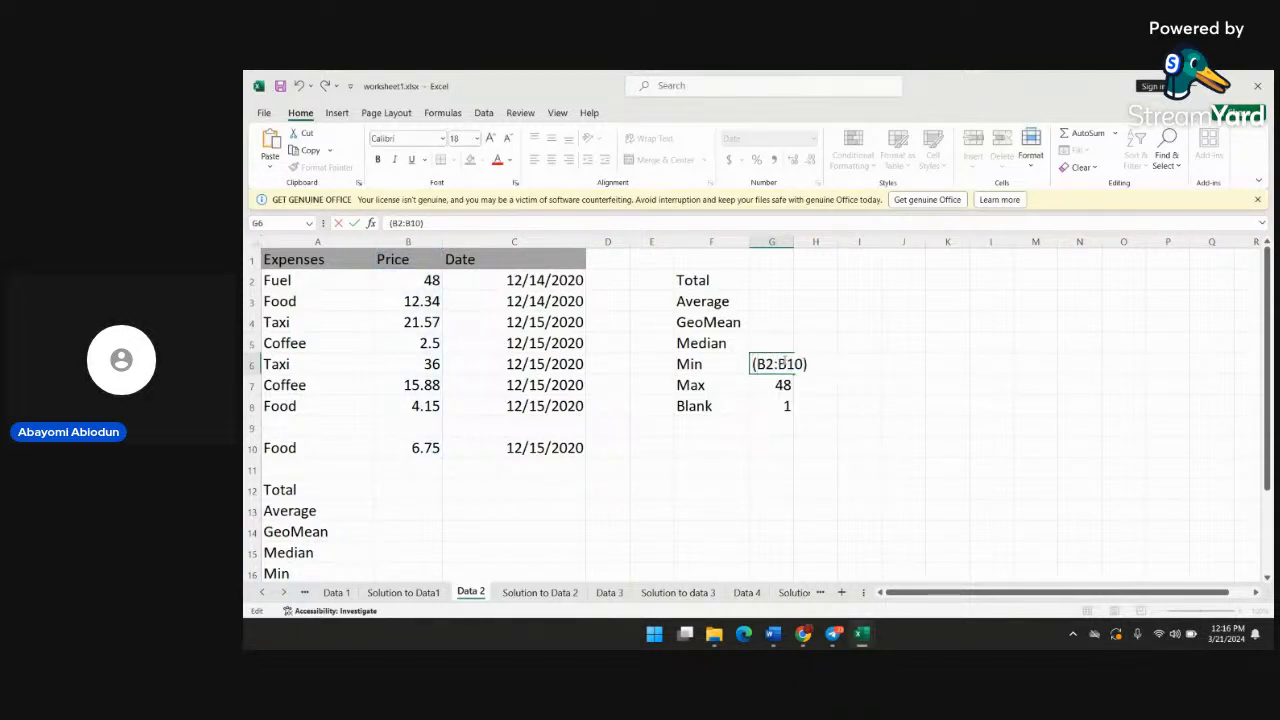
key("BackSpace")
key("BackSpace")
key("BackSpace")
key("BackSpace")
key("BackSpace")
key("BackSpace")
key("BackSpace")
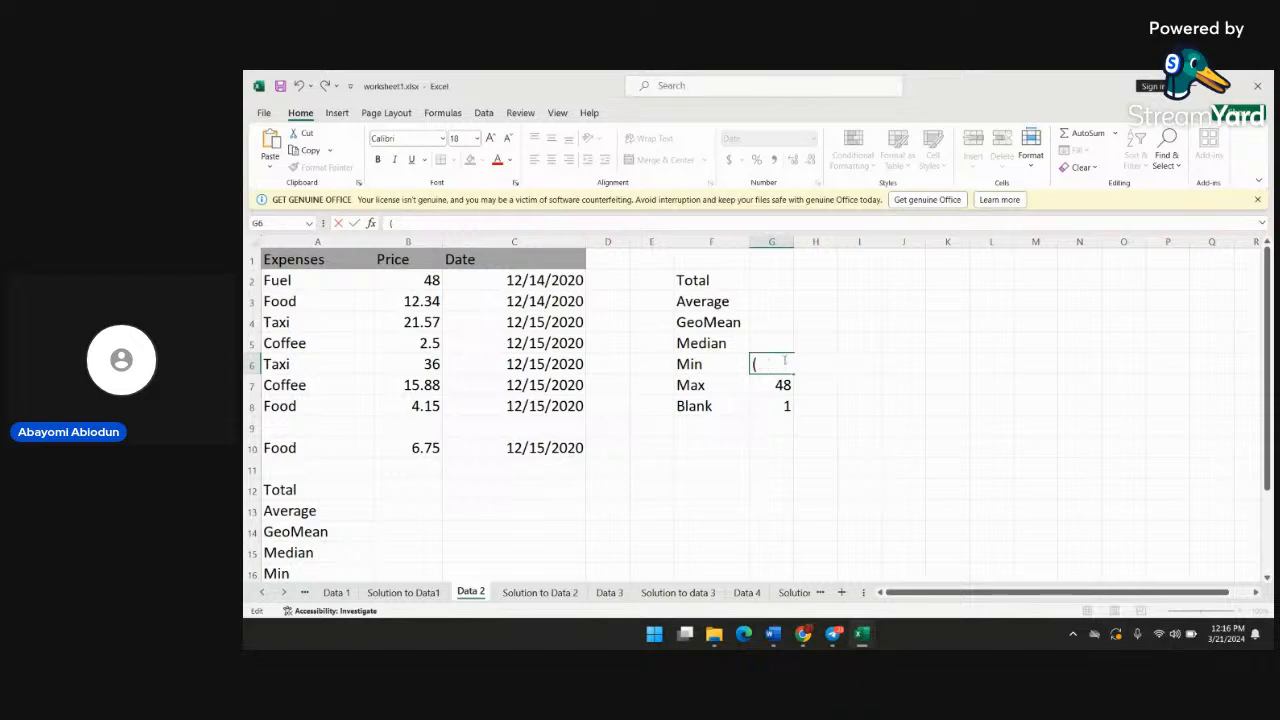
key("BackSpace")
Clear the Max and Blank results in cells G7 and G8
left_click(789, 387)
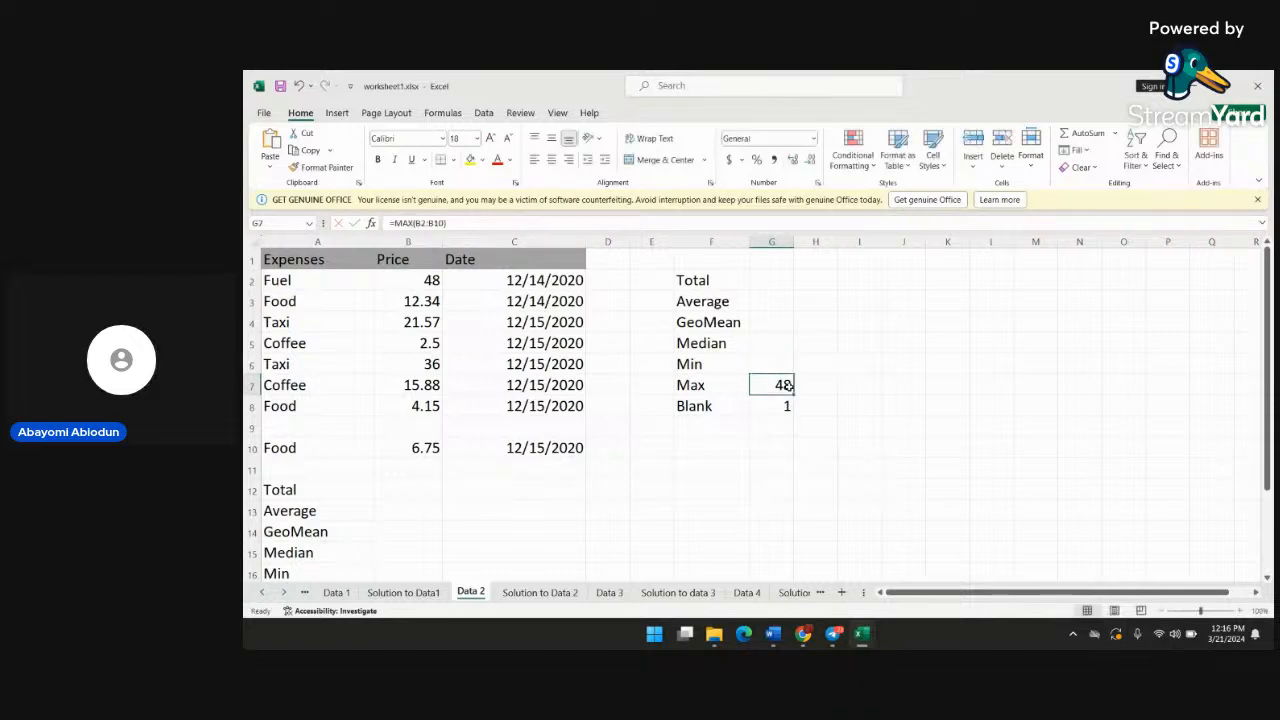
key("BackSpace")
left_click(787, 404)
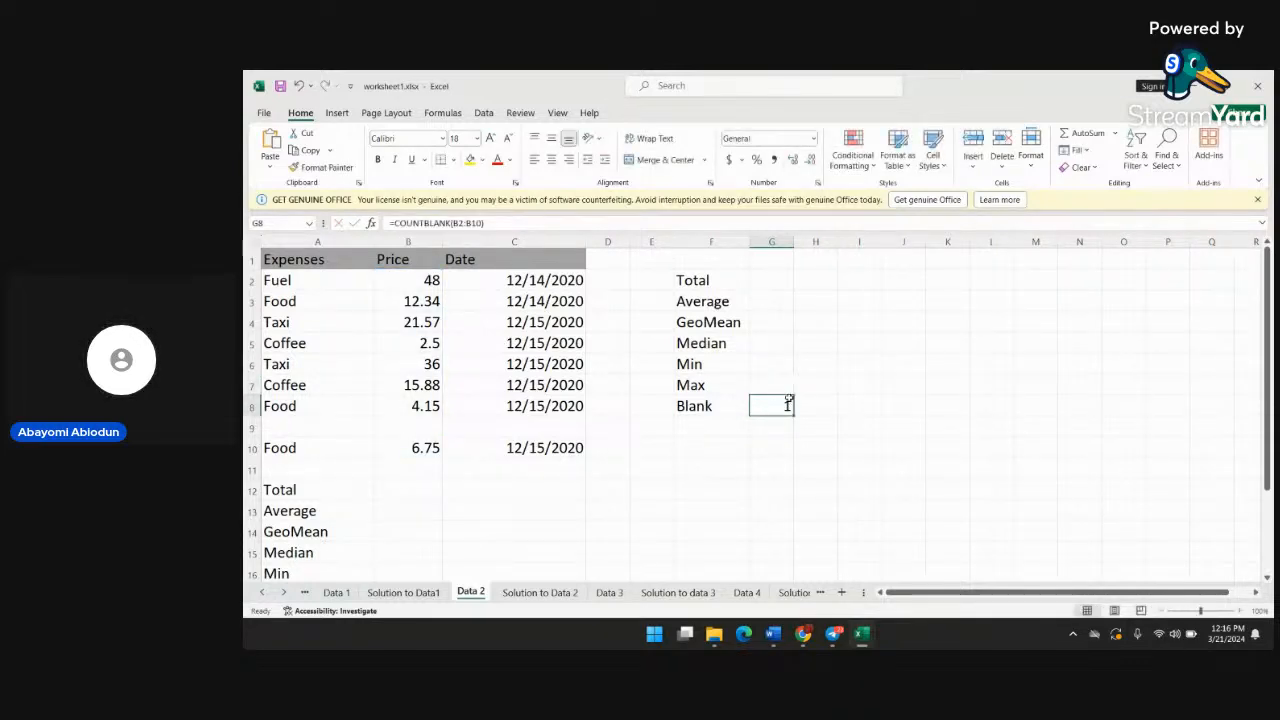
key("BackSpace")
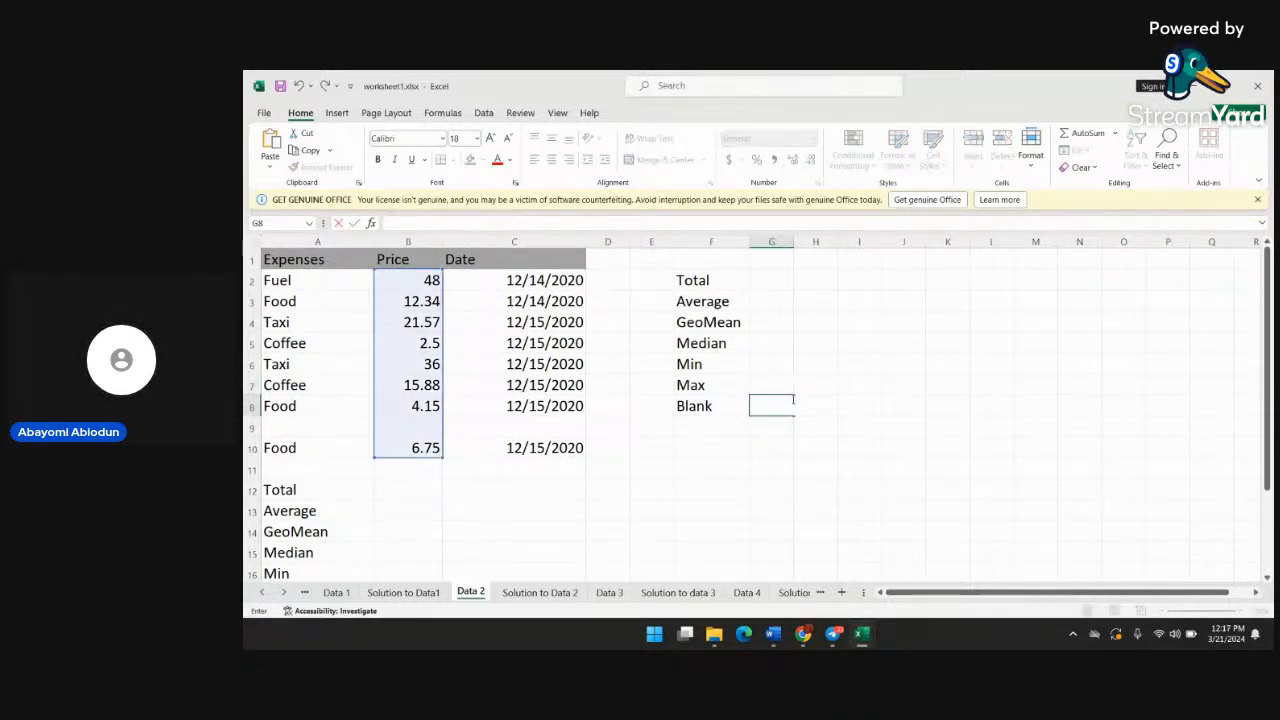
Enter the formula =sum(b2:b10) in cell G2 beside the Total label
left_click(762, 282)
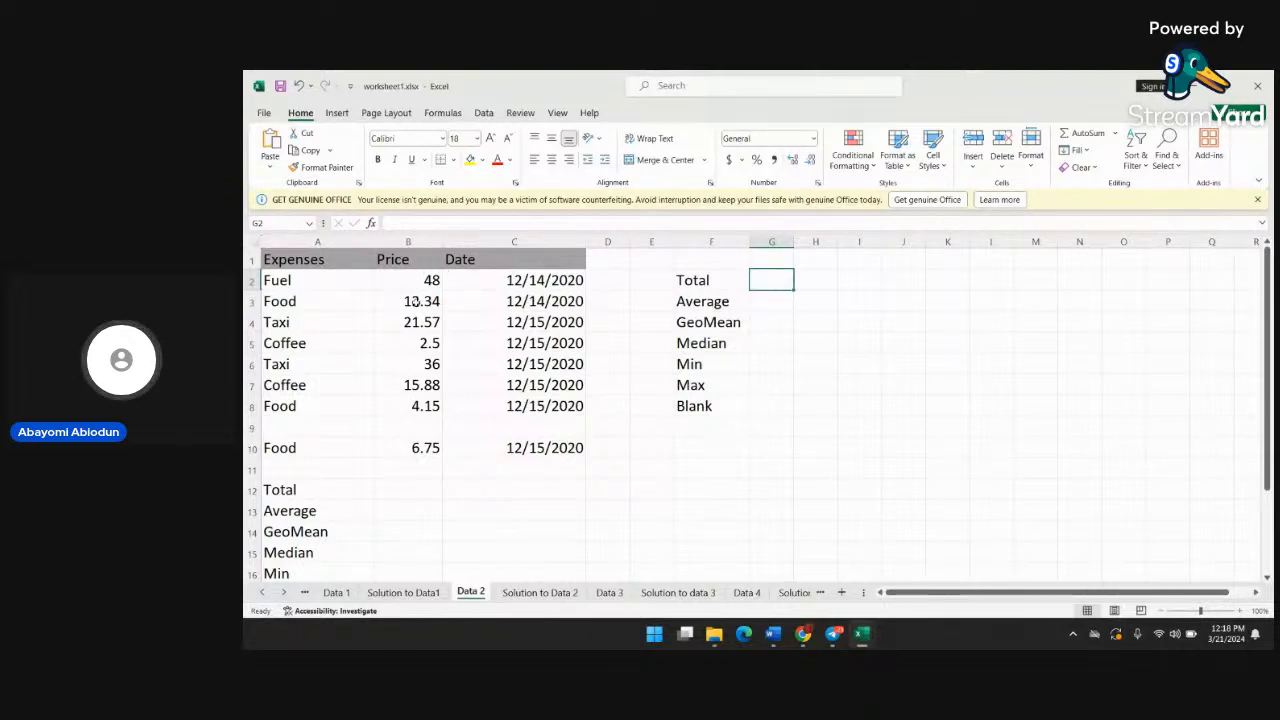
type("=")
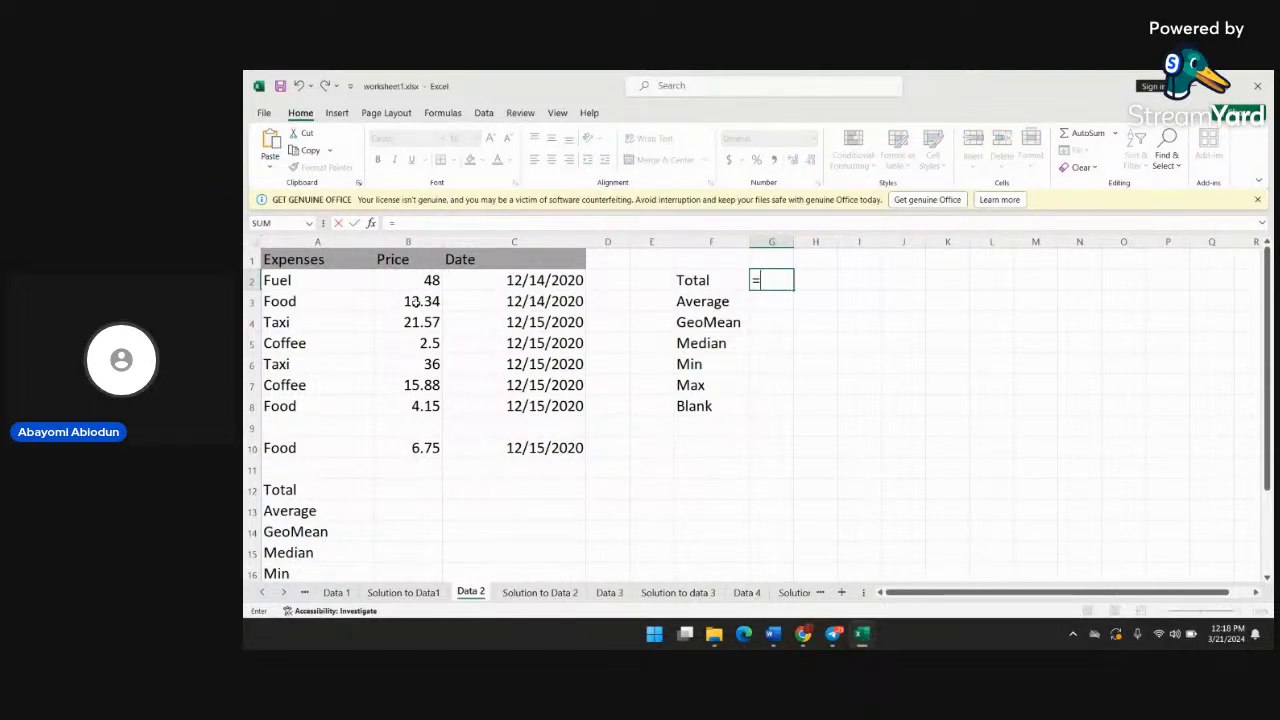
type("sum(")
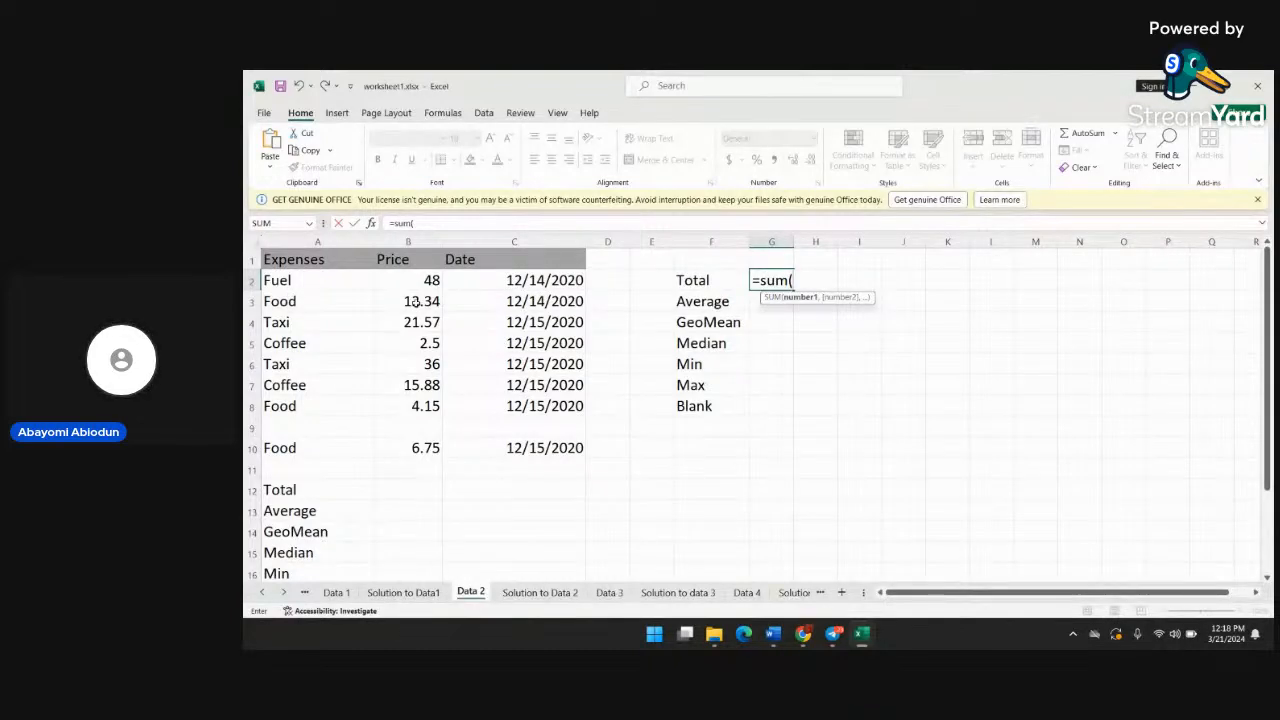
type("b2")
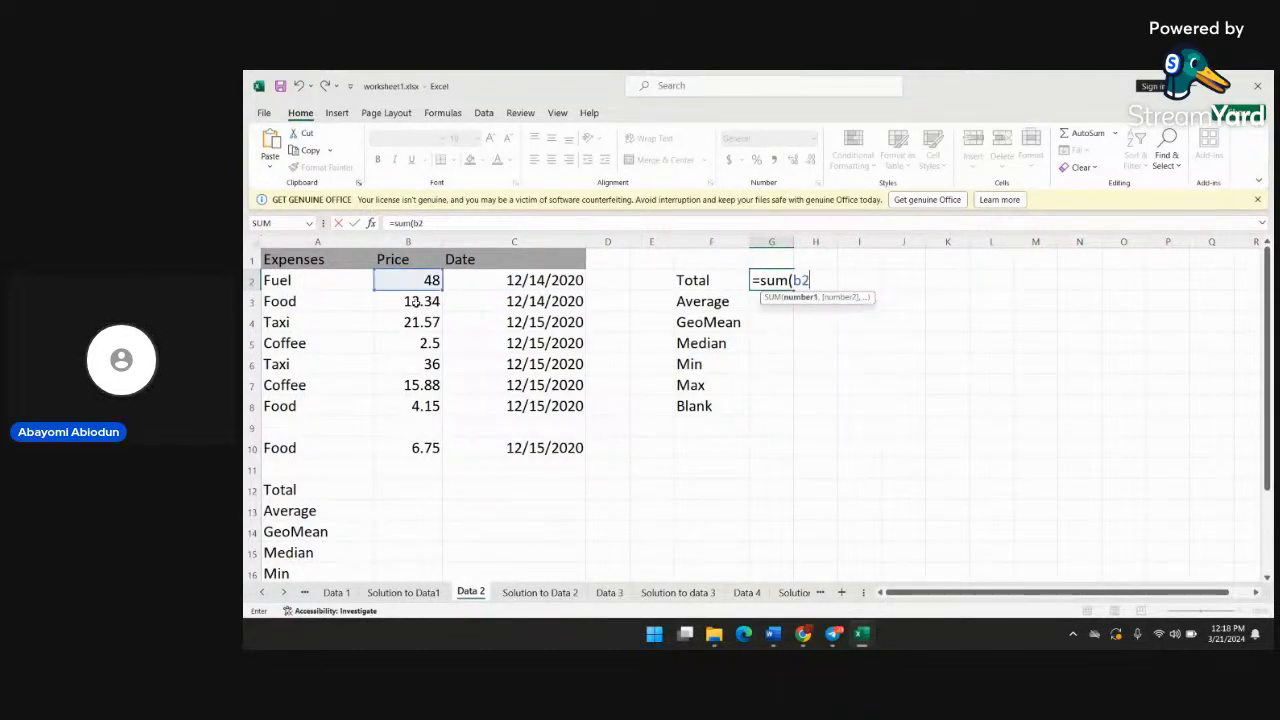
type(":b1")
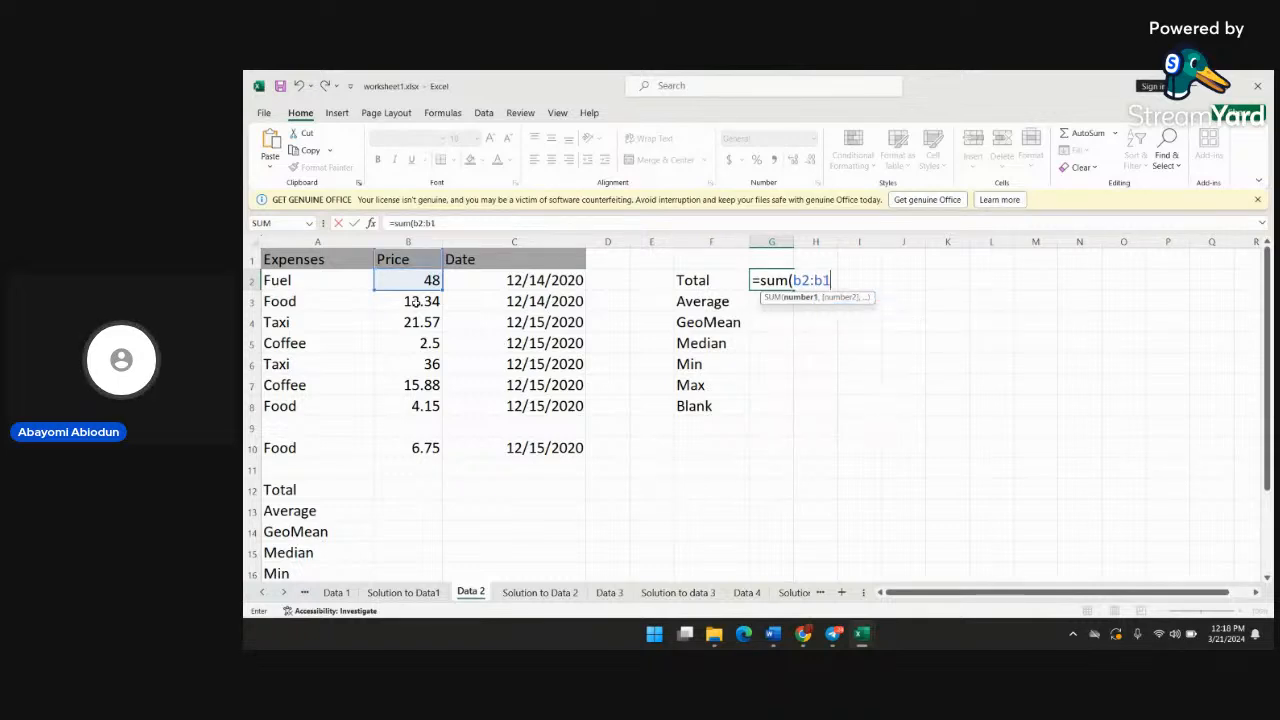
type("0)")
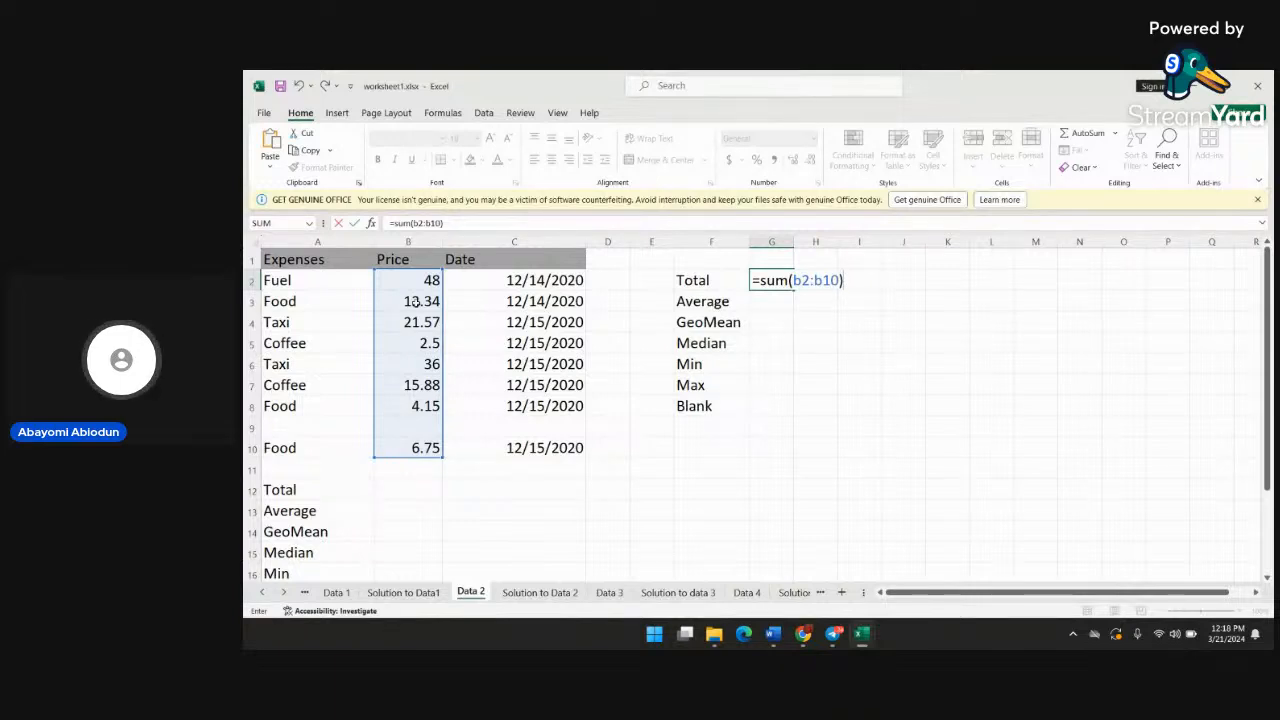
key("Return")
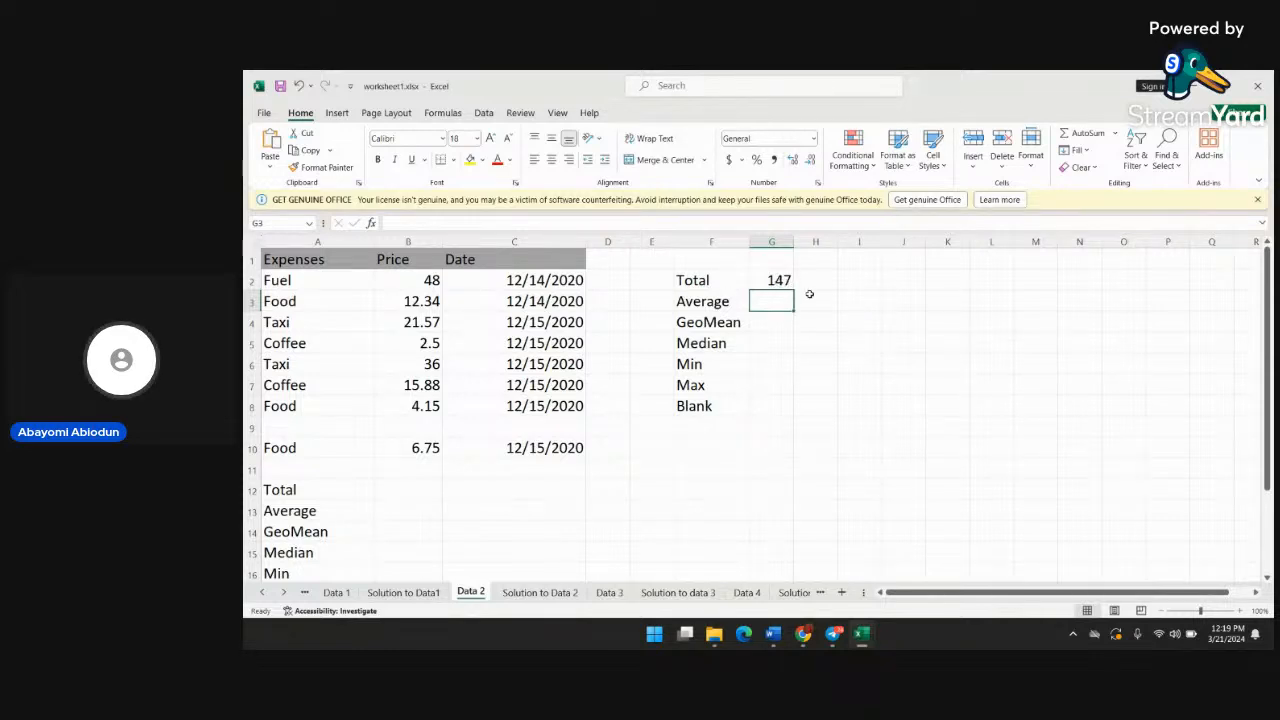
Enter the formula =average(b2:b10) in cell G3 beside the Average label
left_click(771, 327)
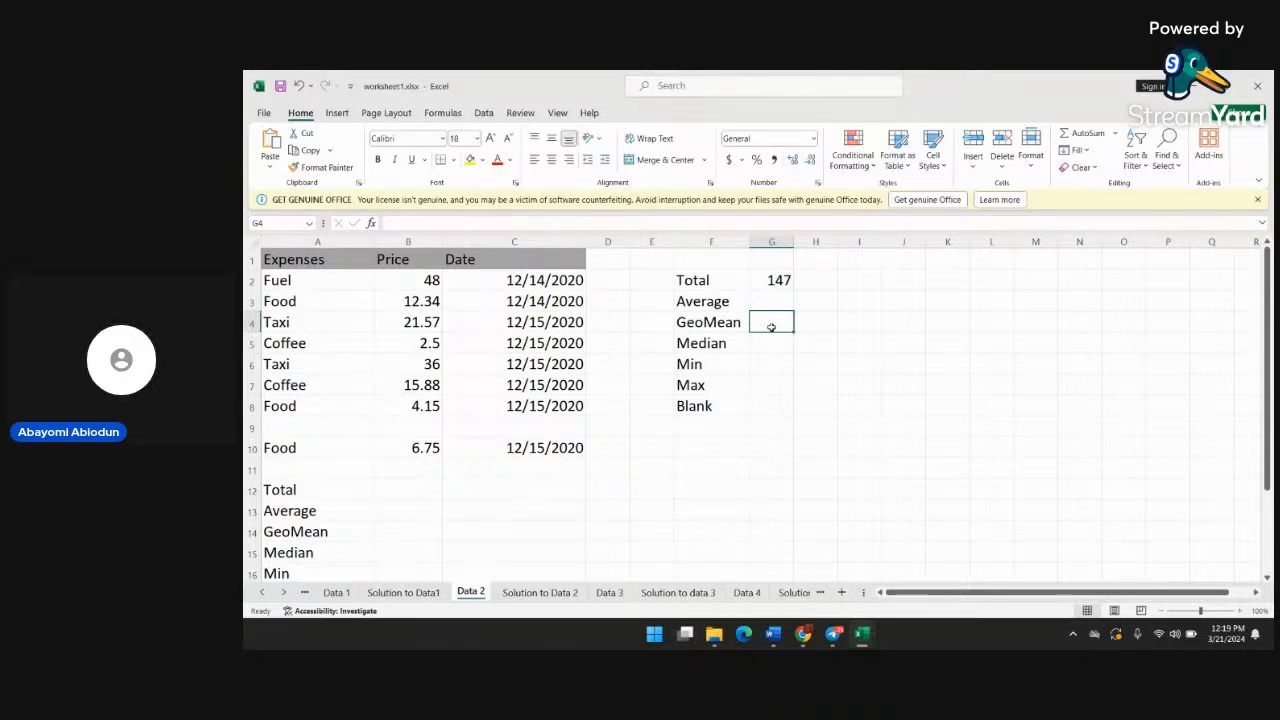
left_click(777, 301)
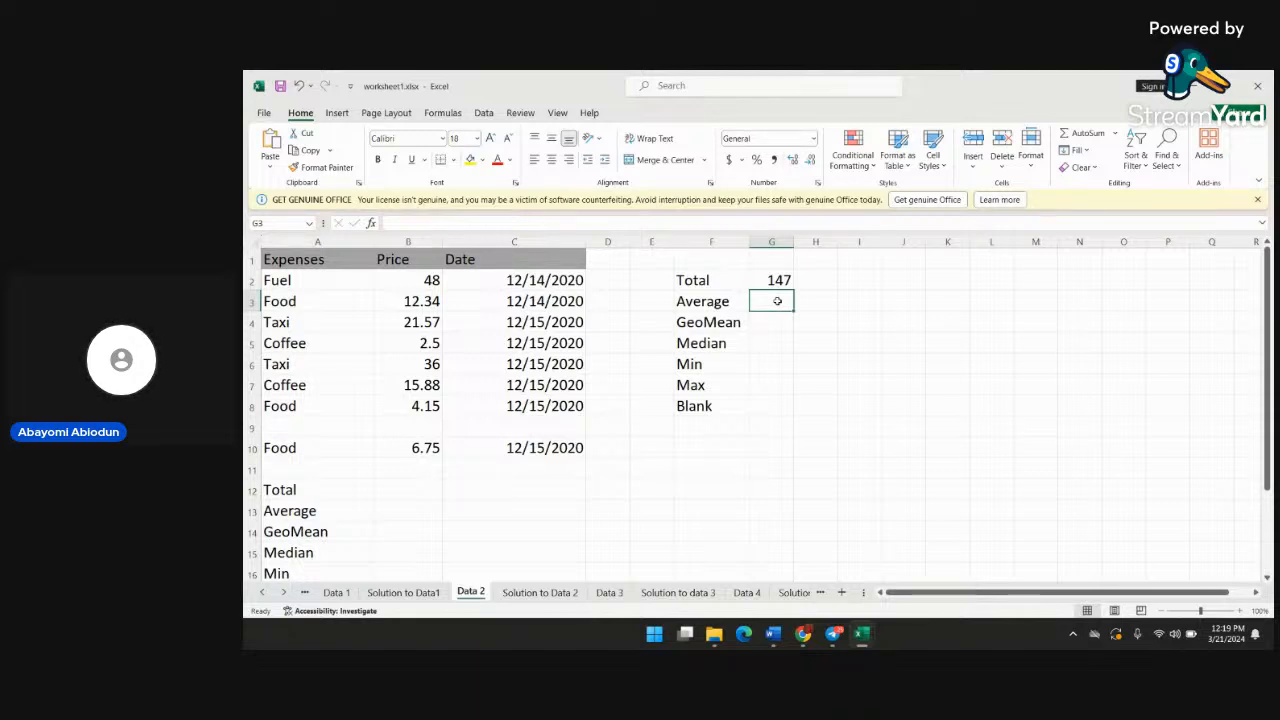
type("=")
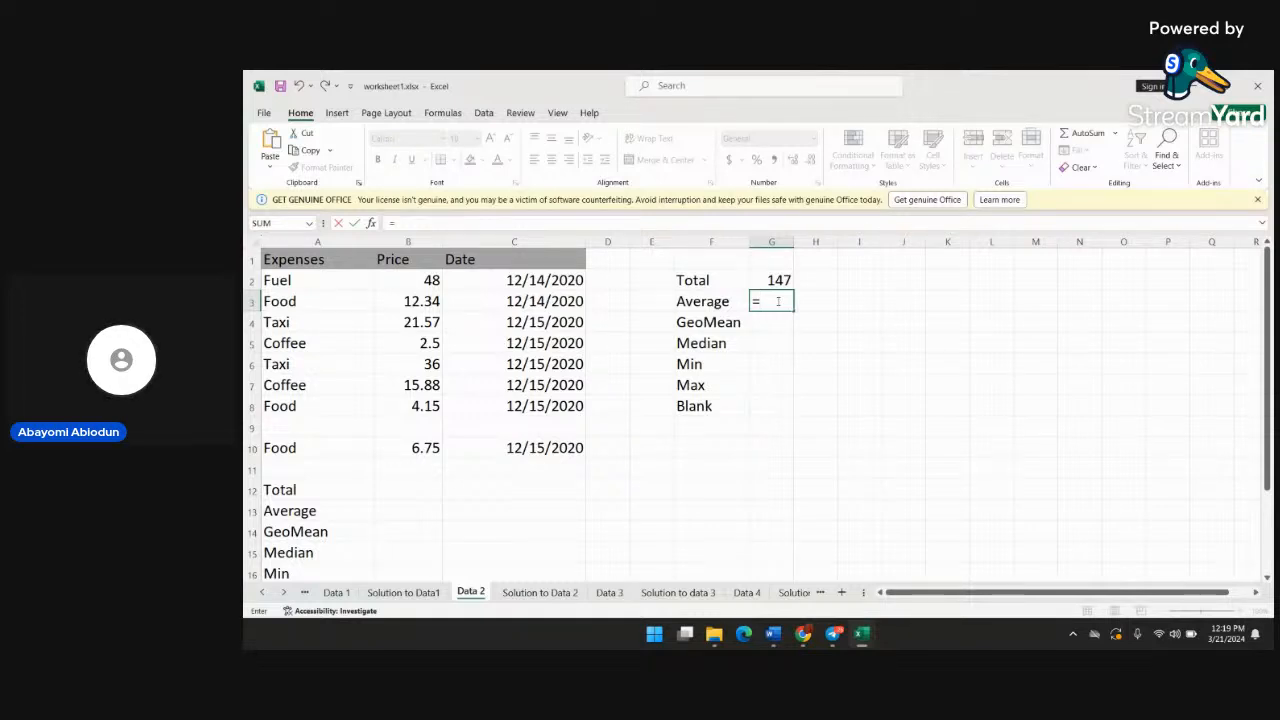
type("avet")
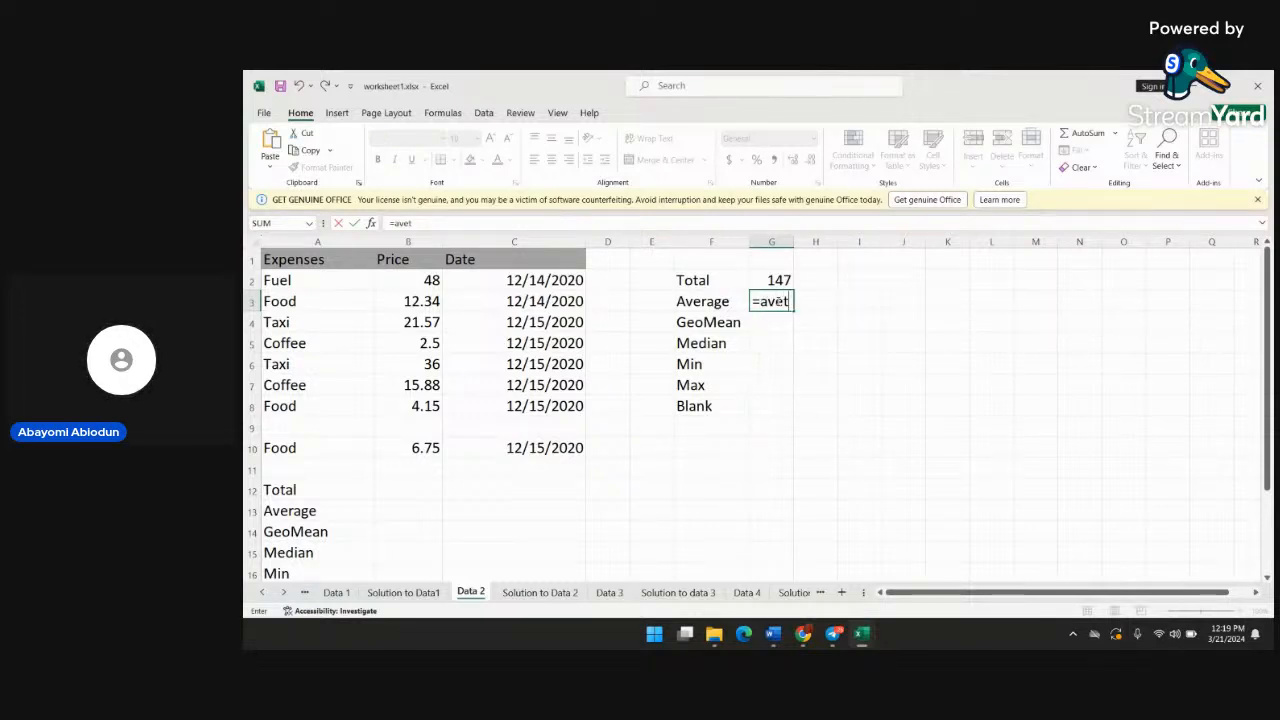
key("BackSpace")
type("rage")
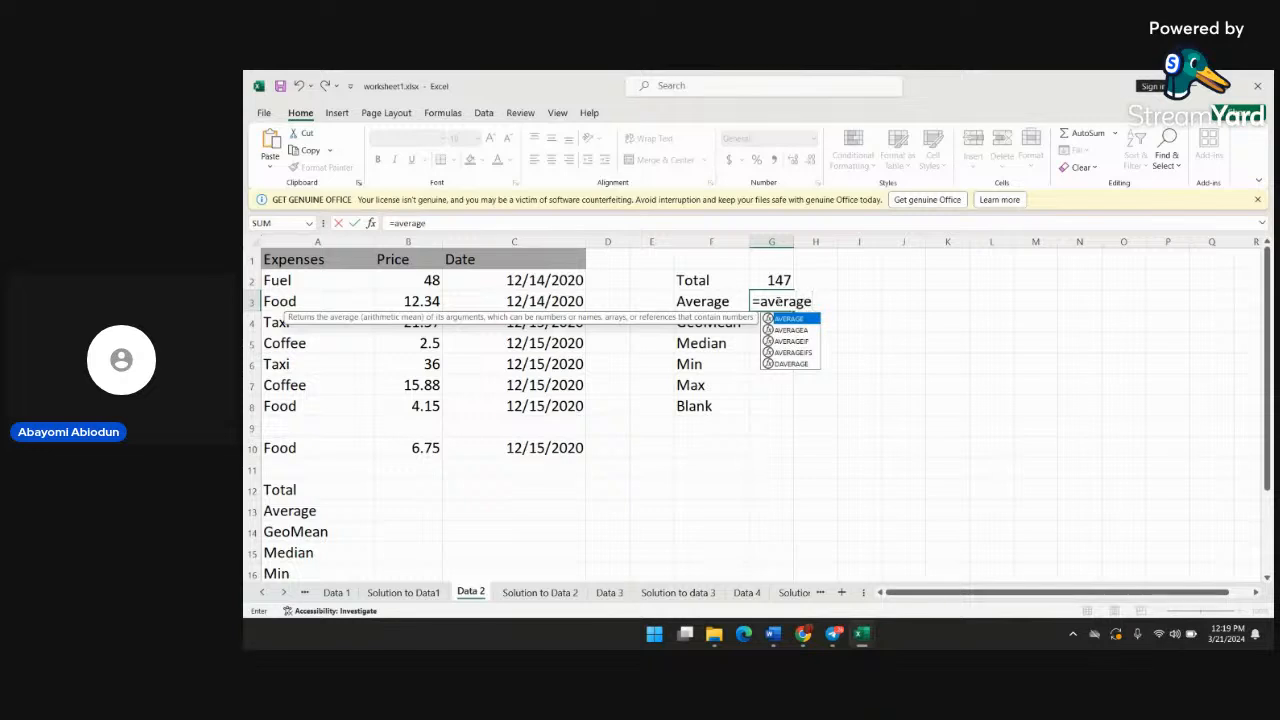
type("(")
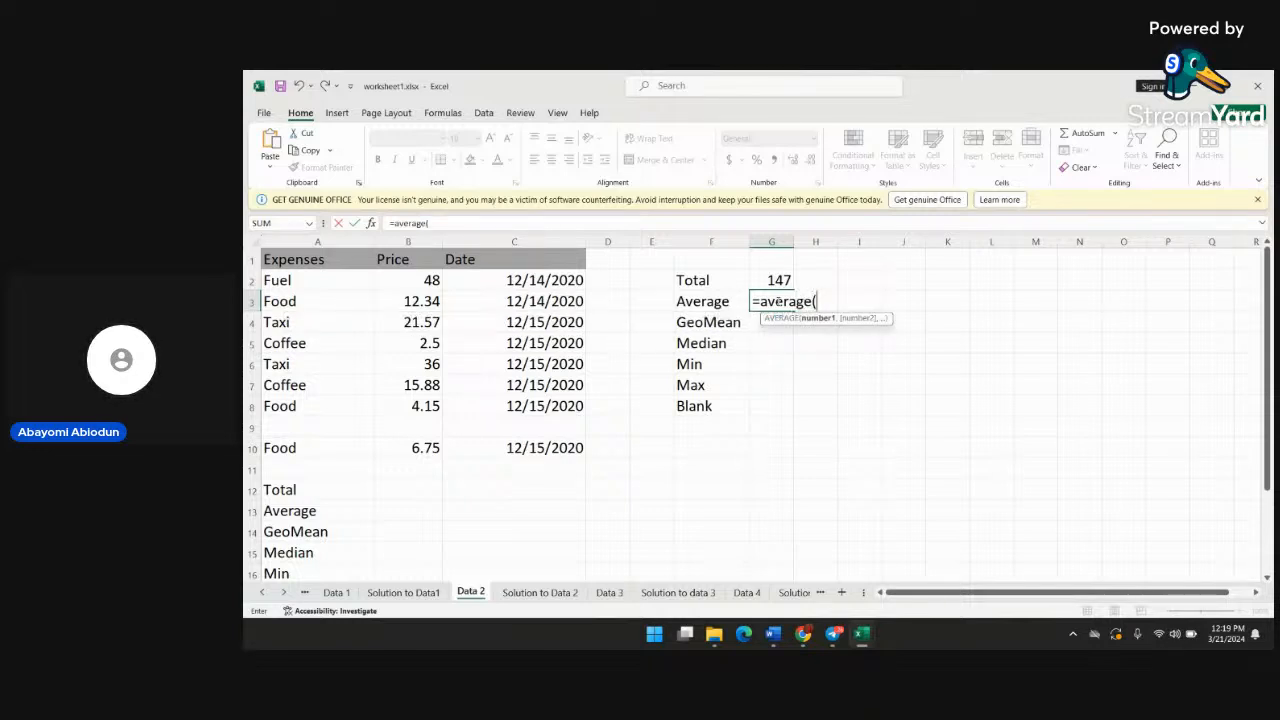
type("b2:")
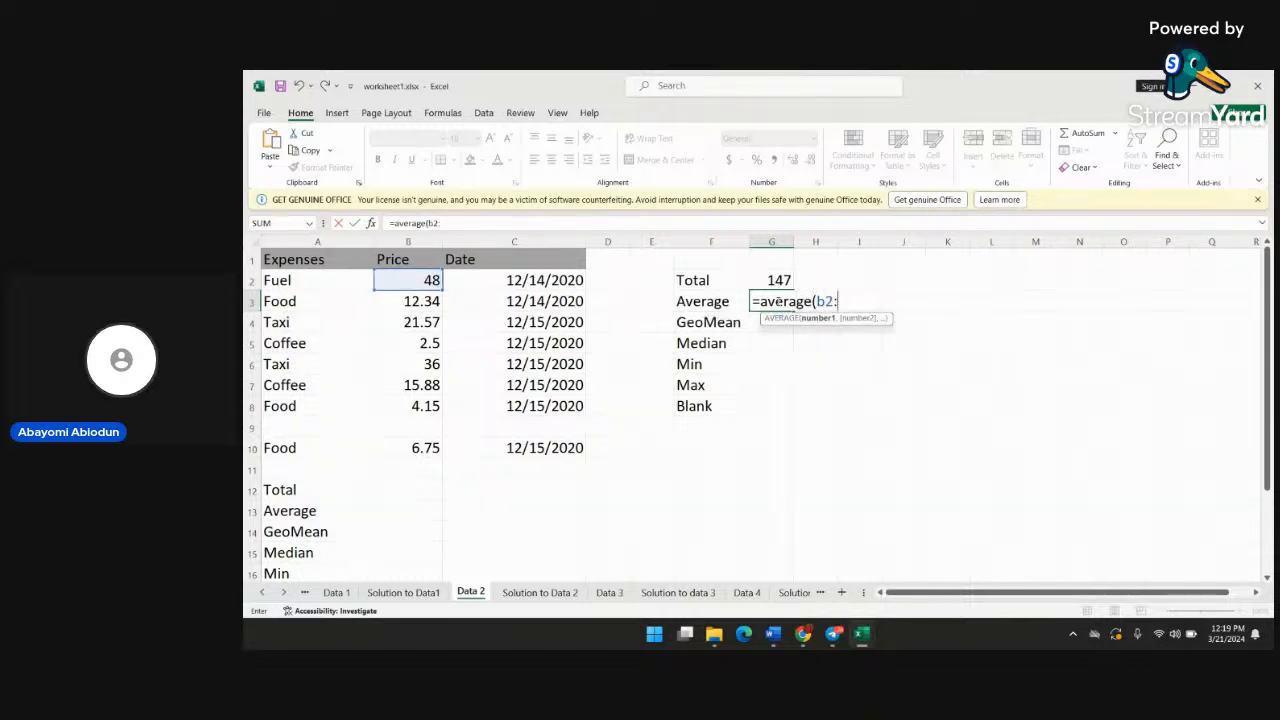
type("b")
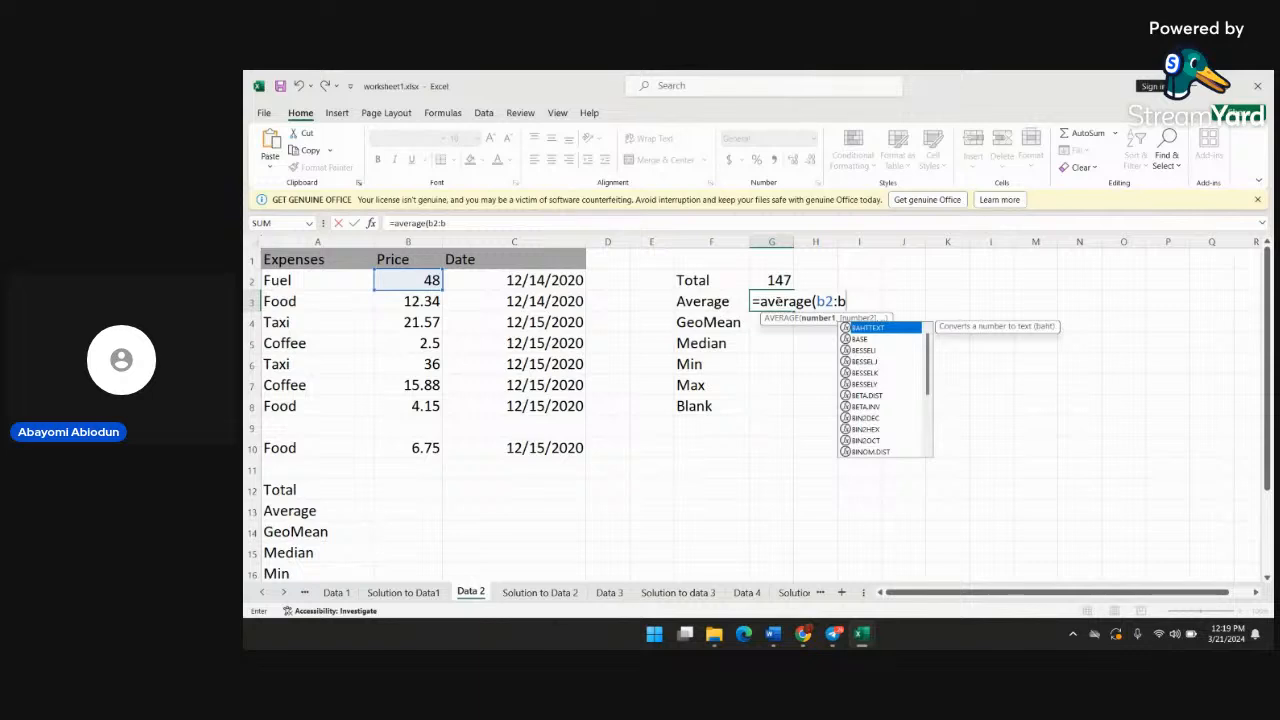
type("10)")
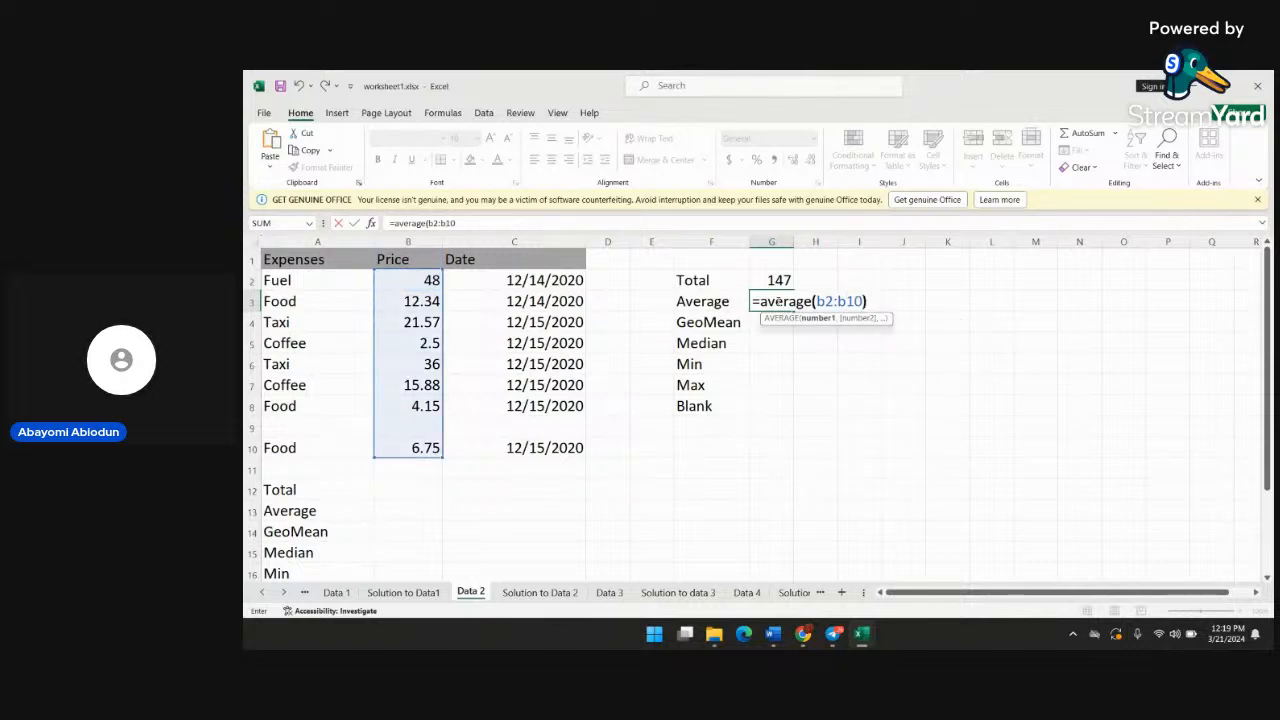
key("Return")
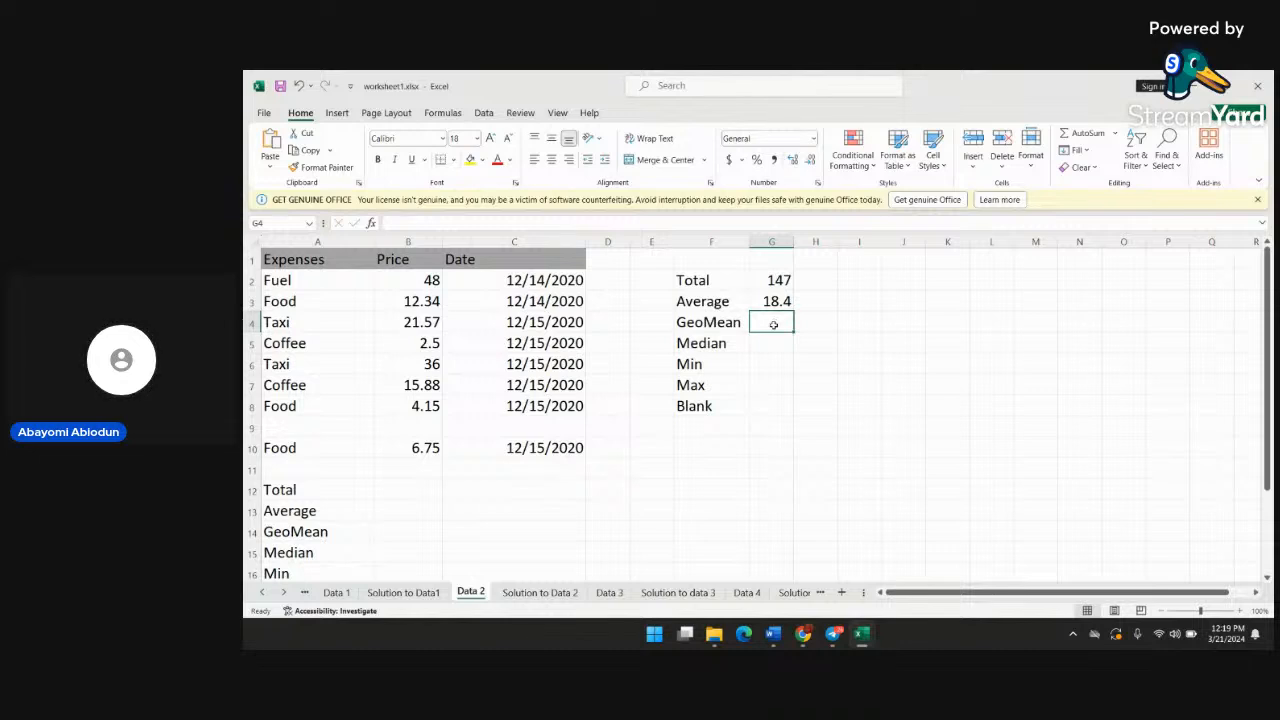
Enter a GEOMEAN formula over the range B1:B2 in cell G4 beside the GeoMean label
type("=")
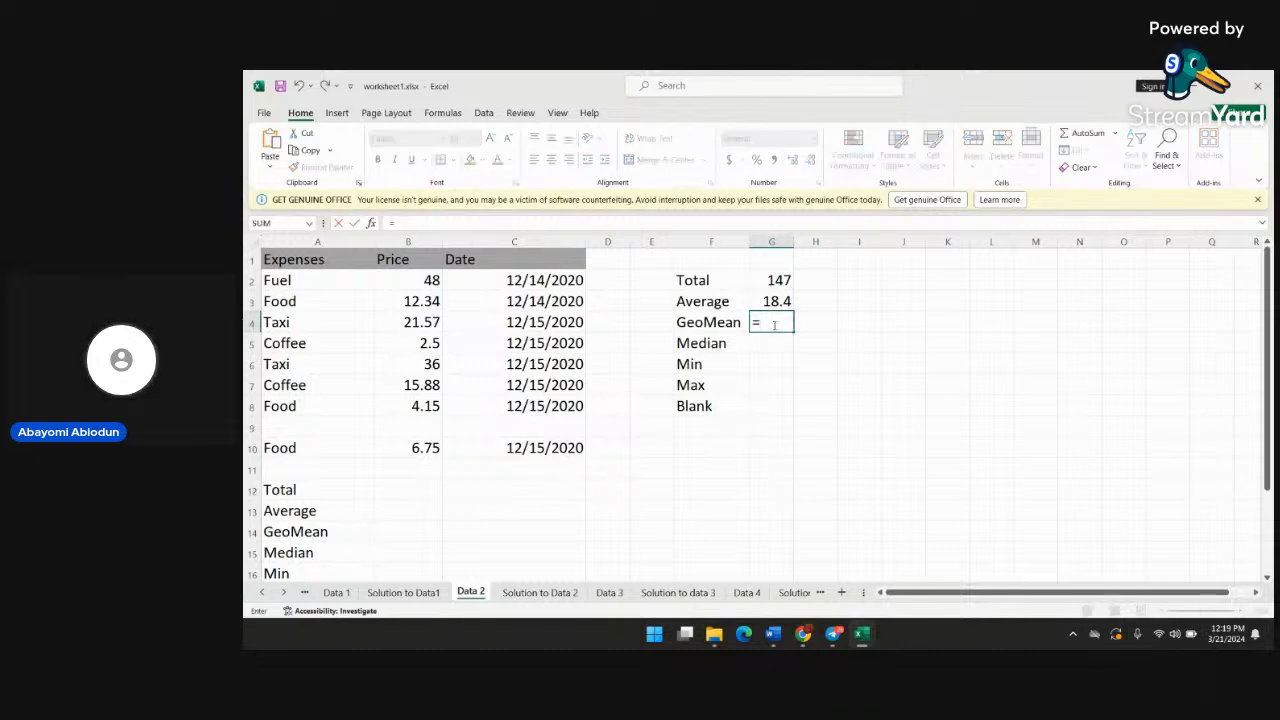
type("ge")
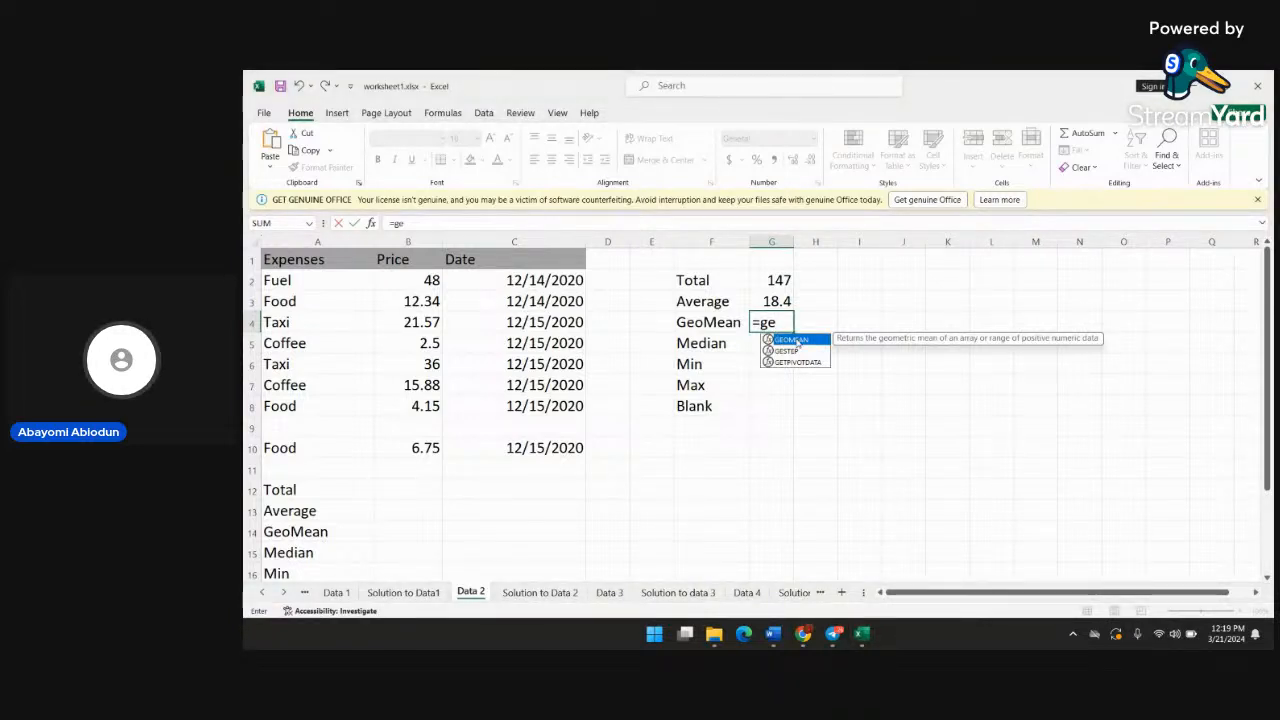
type("o")
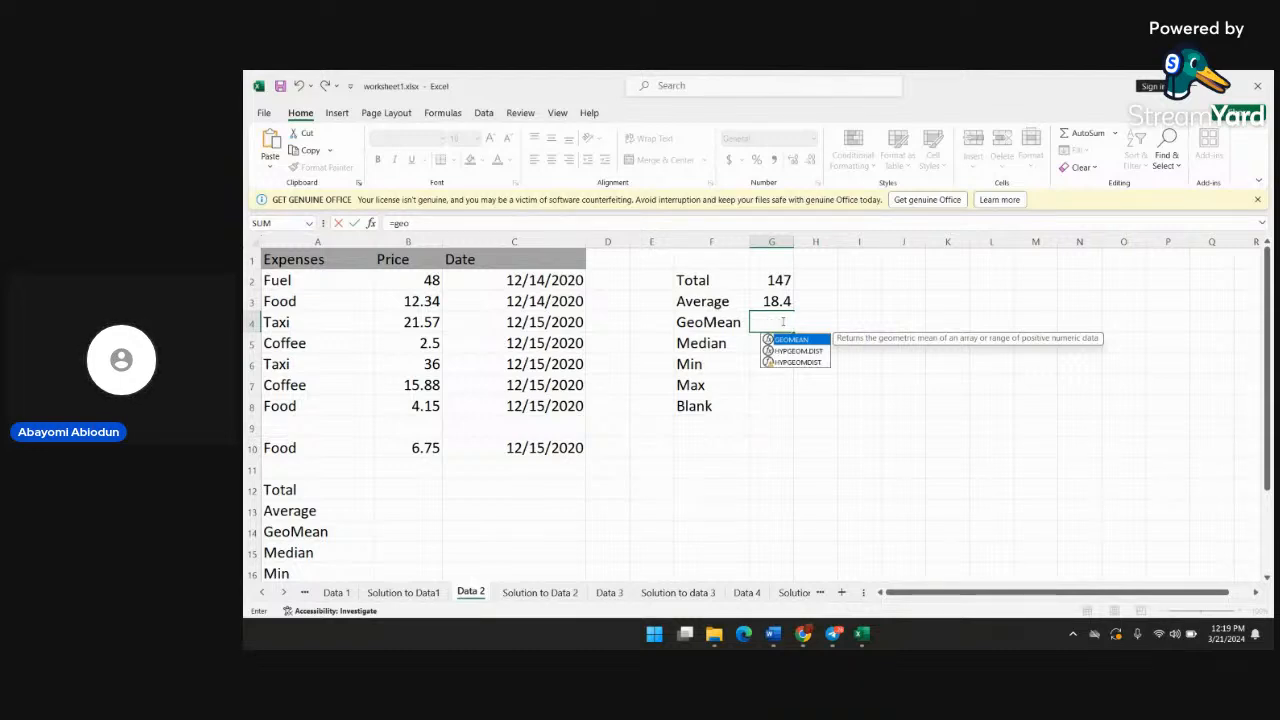
type("mean")
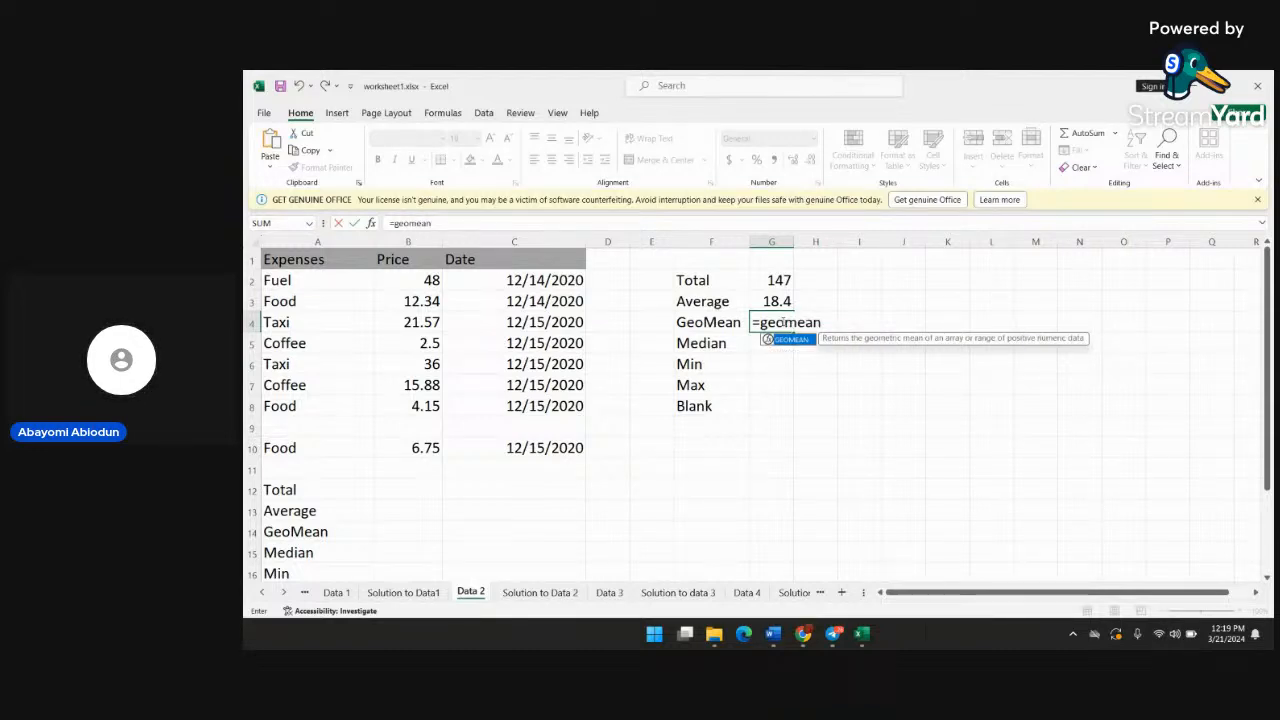
type("(")
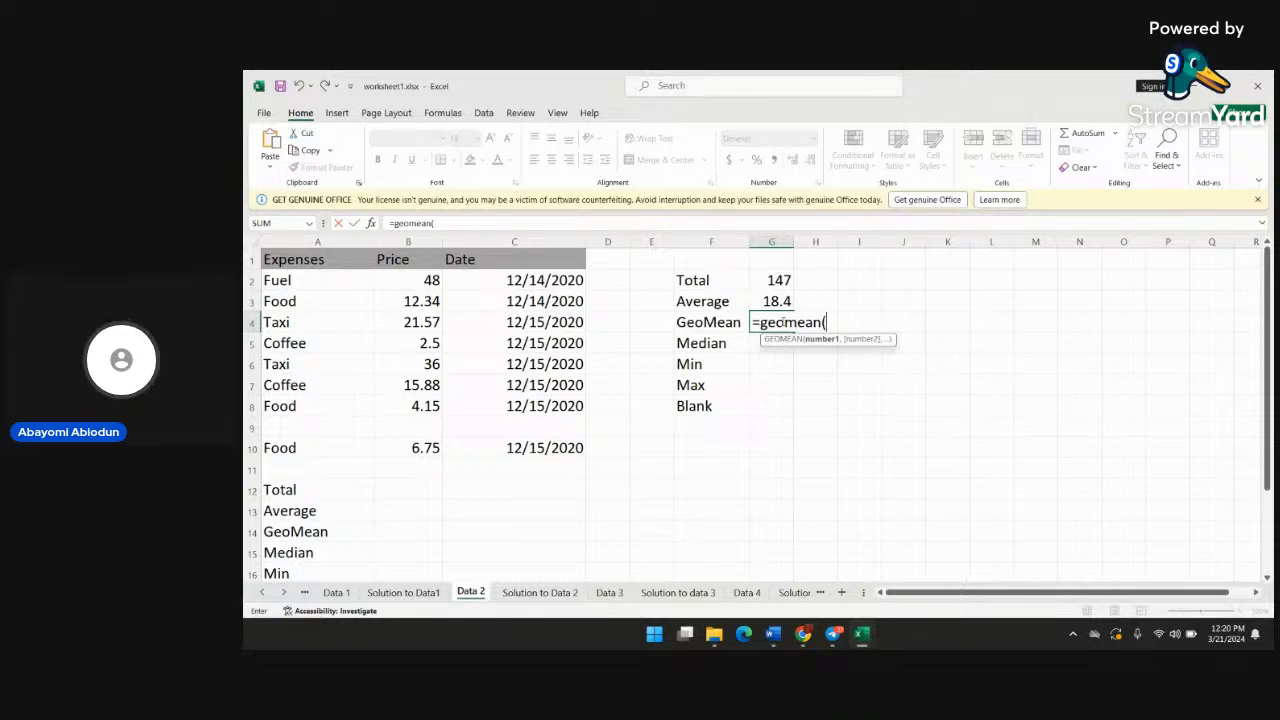
type("b2")
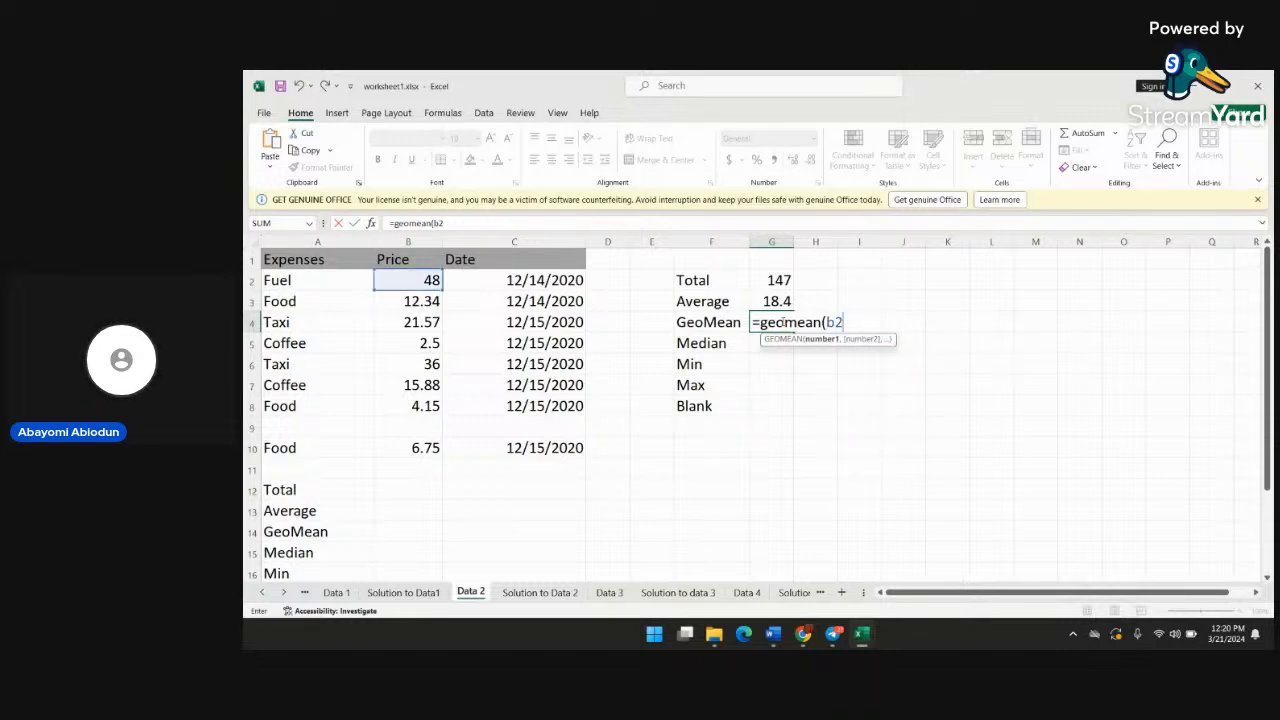
type(":")
type("b16")
key("BackSpace")
key("Tab")
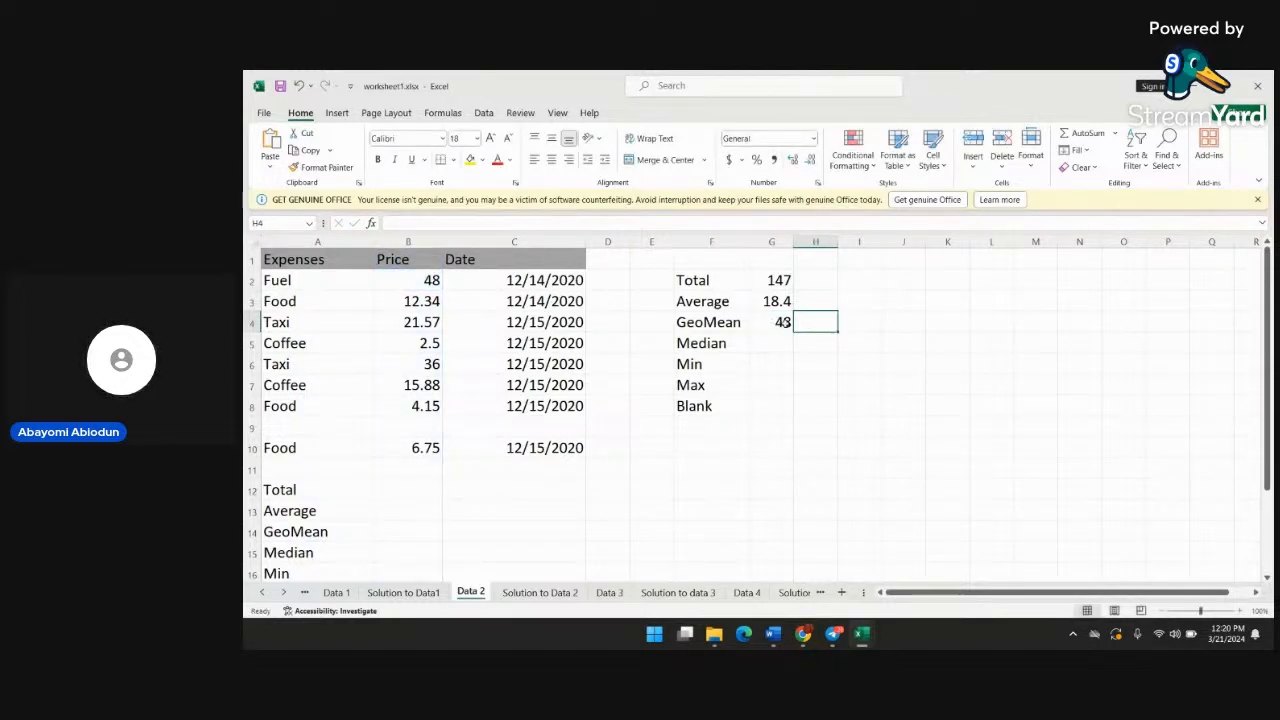
Change the range of the GEOMEAN formula in cell G4 to B2:B10
double_click(785, 322)
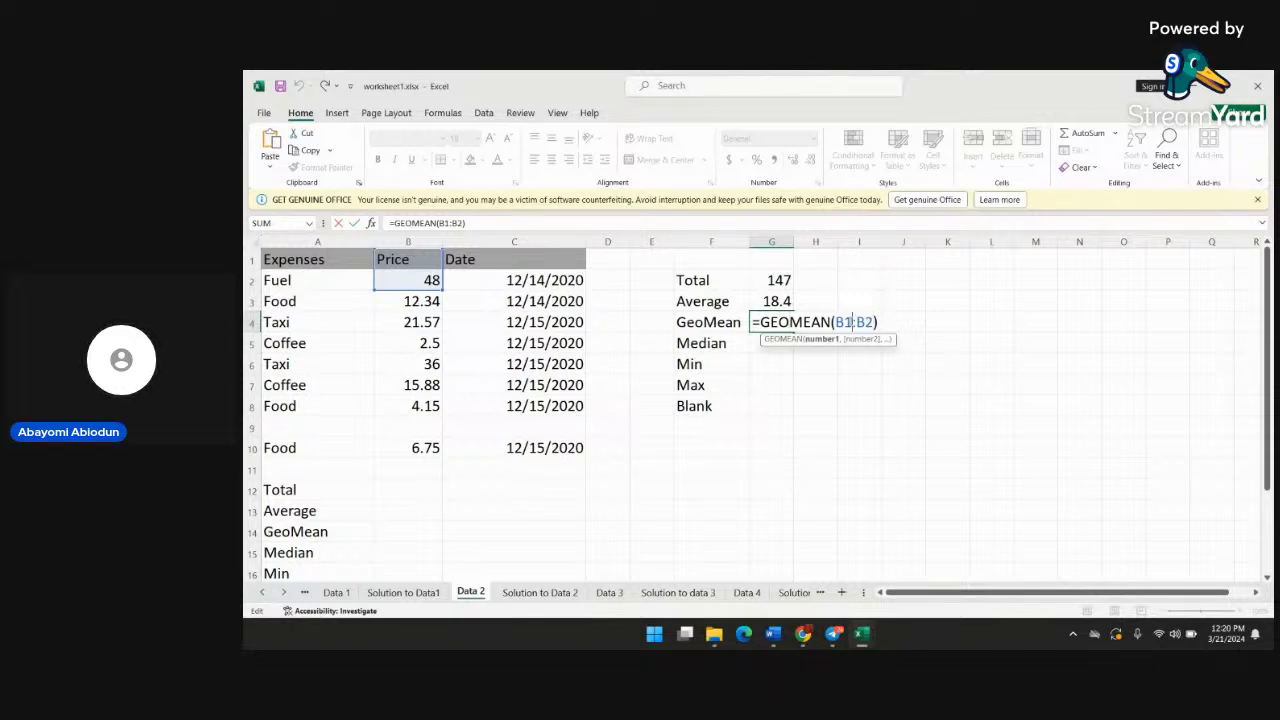
key("BackSpace")
type("2")
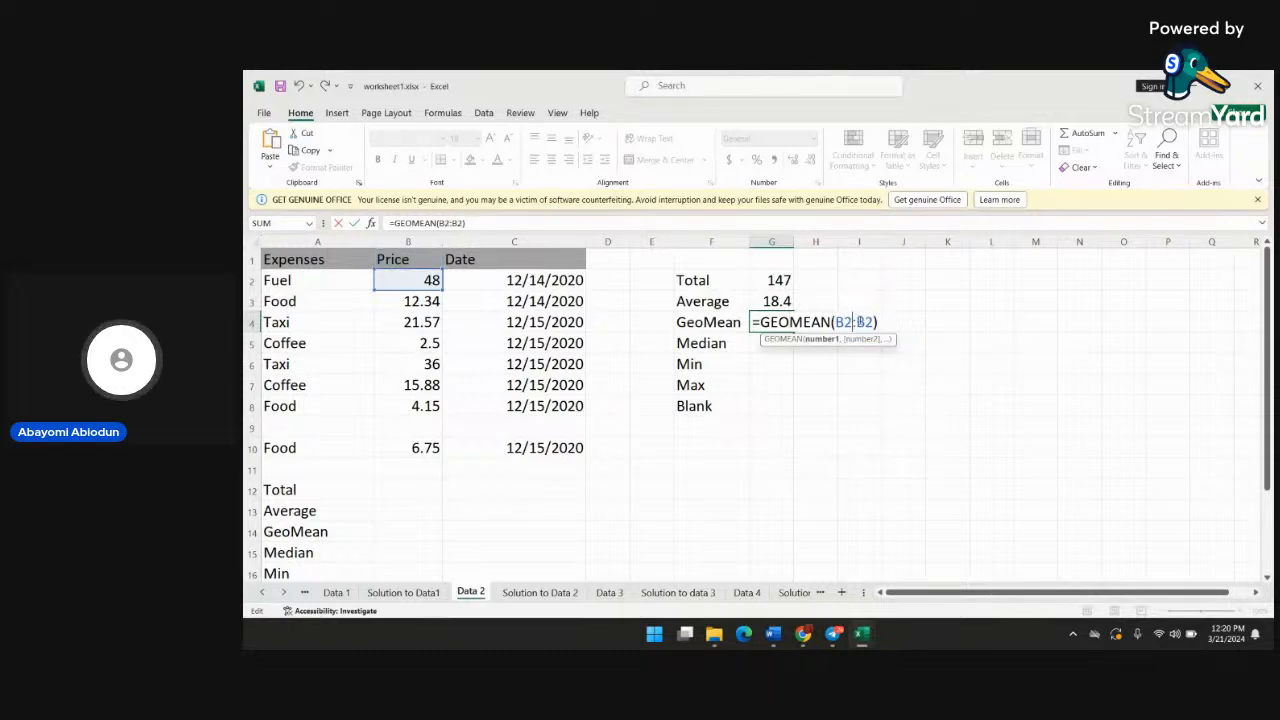
key("BackSpace")
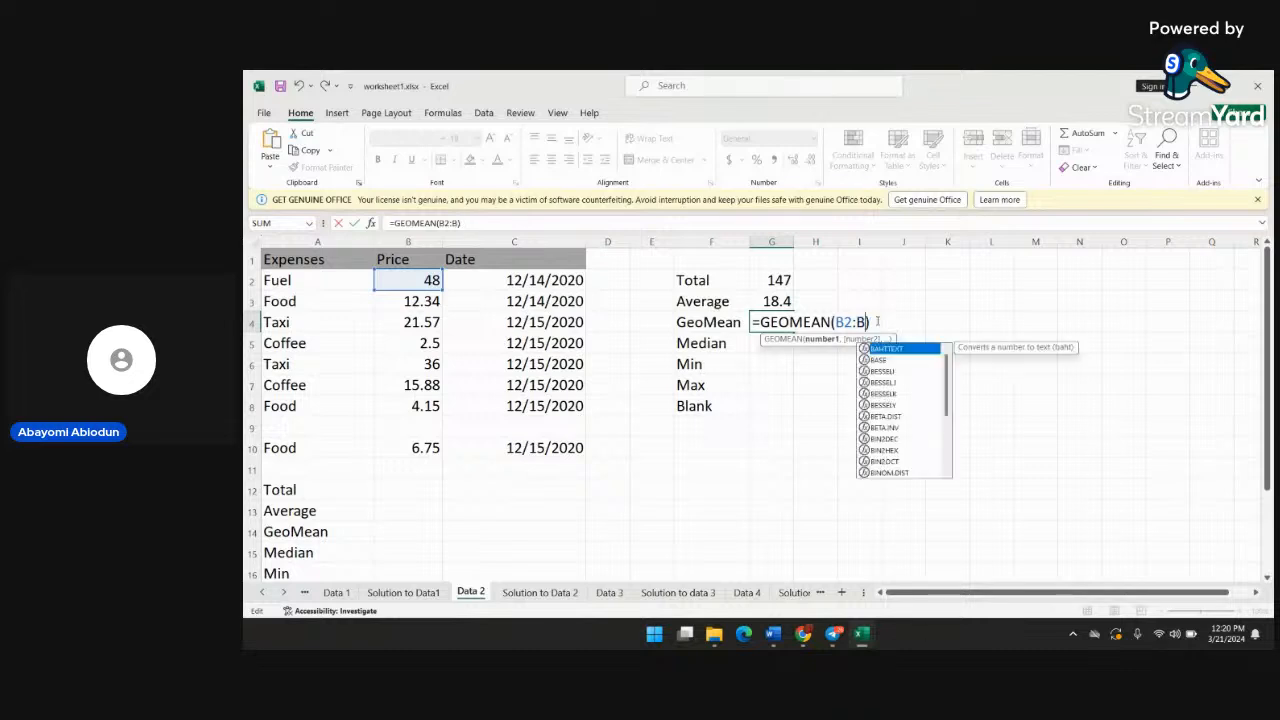
type("10")
key("Return")
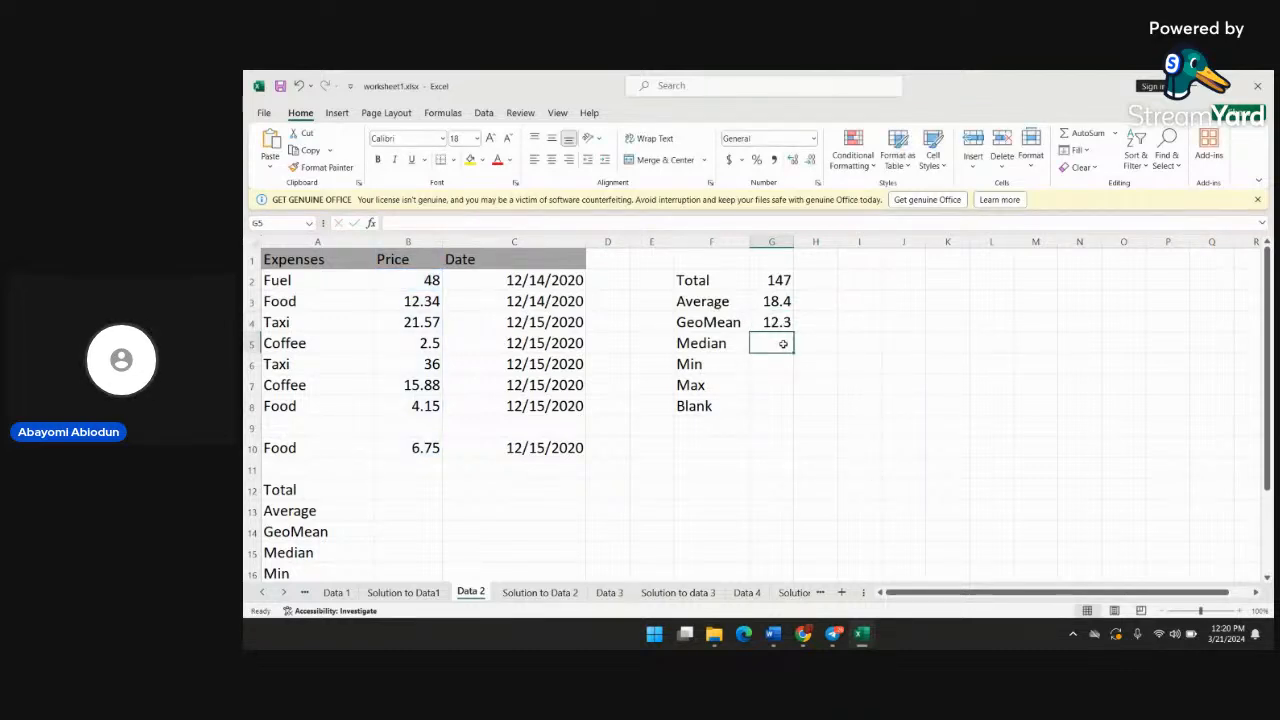
Enter the formula =median(b2:b10) in cell G5 beside the Median label
type("=")
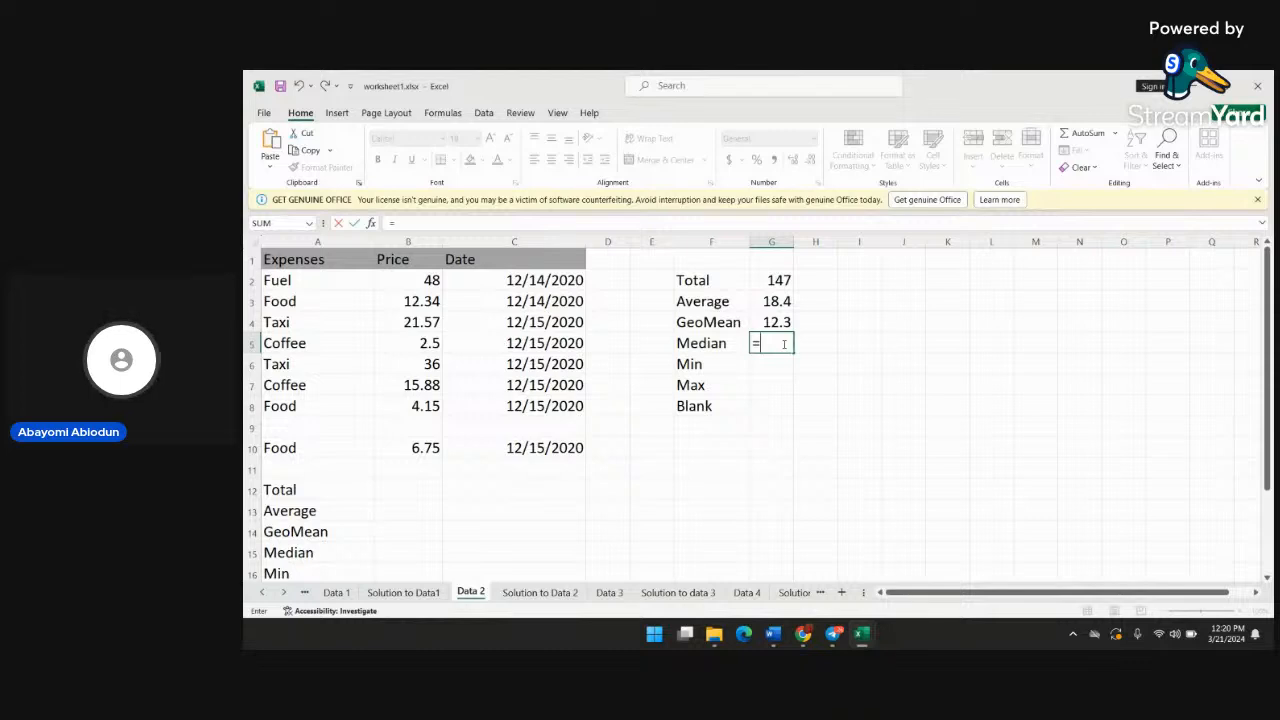
type("median")
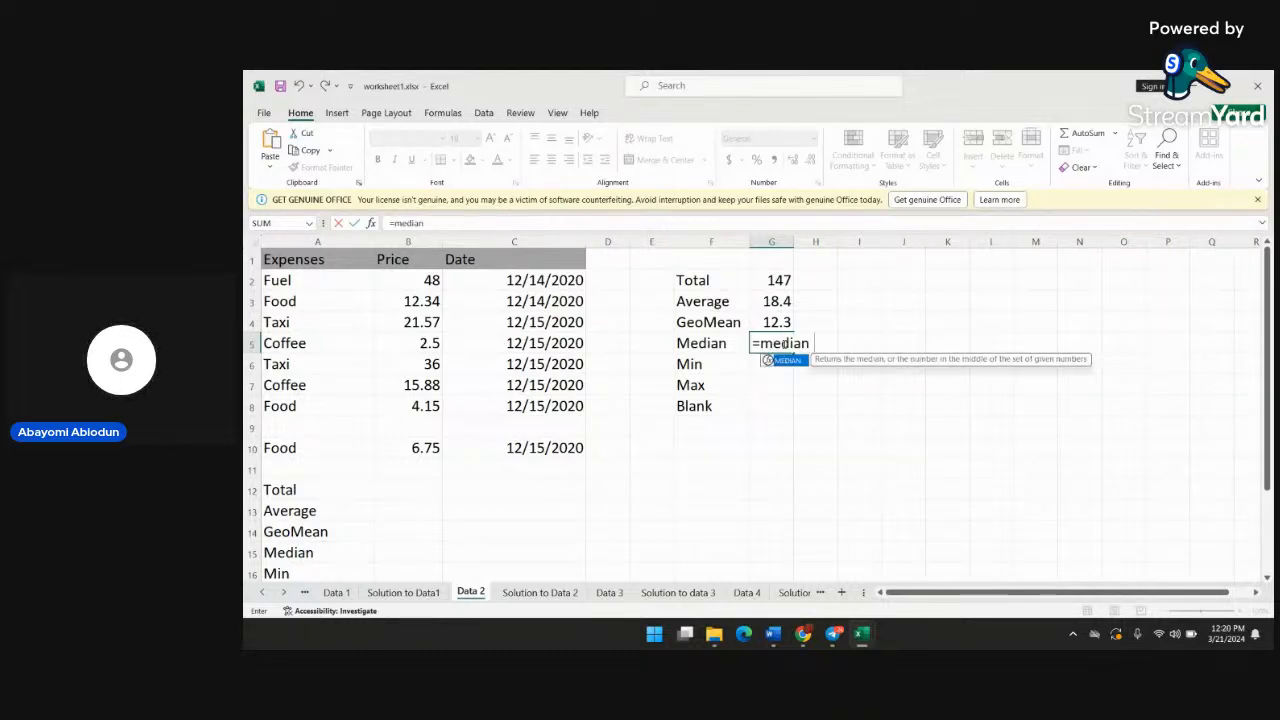
type("(b2")
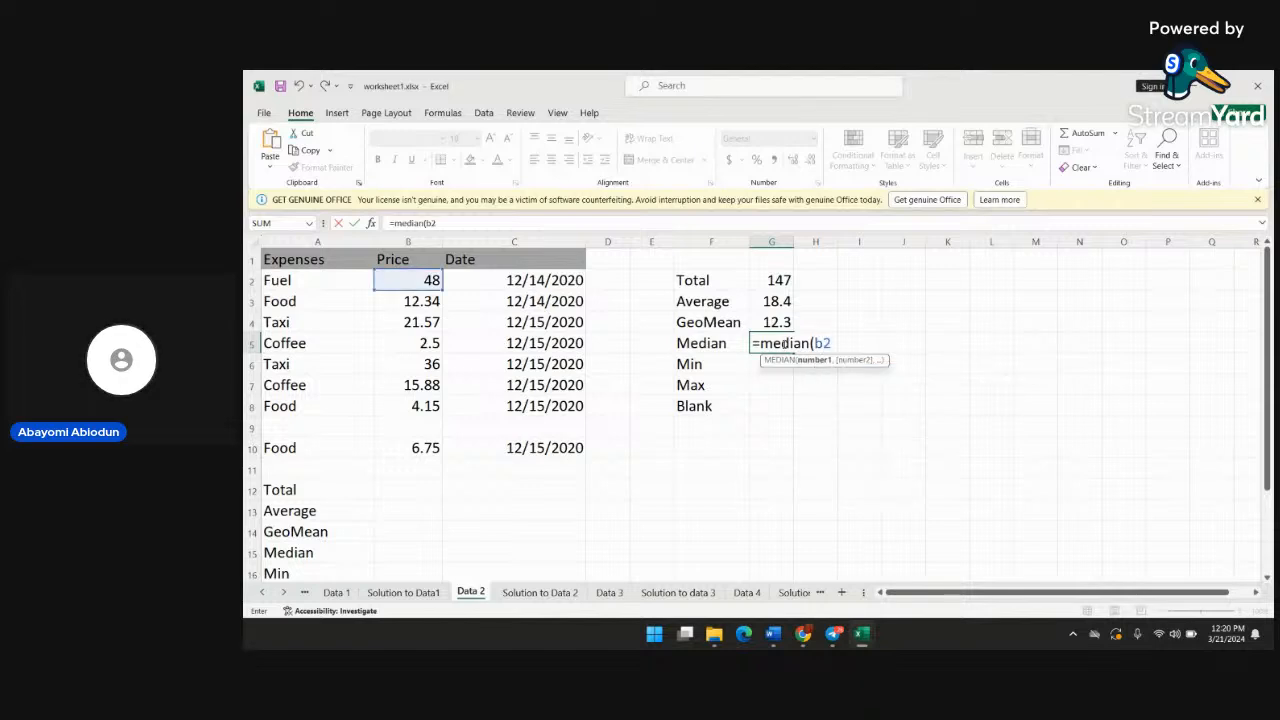
type(":b10")
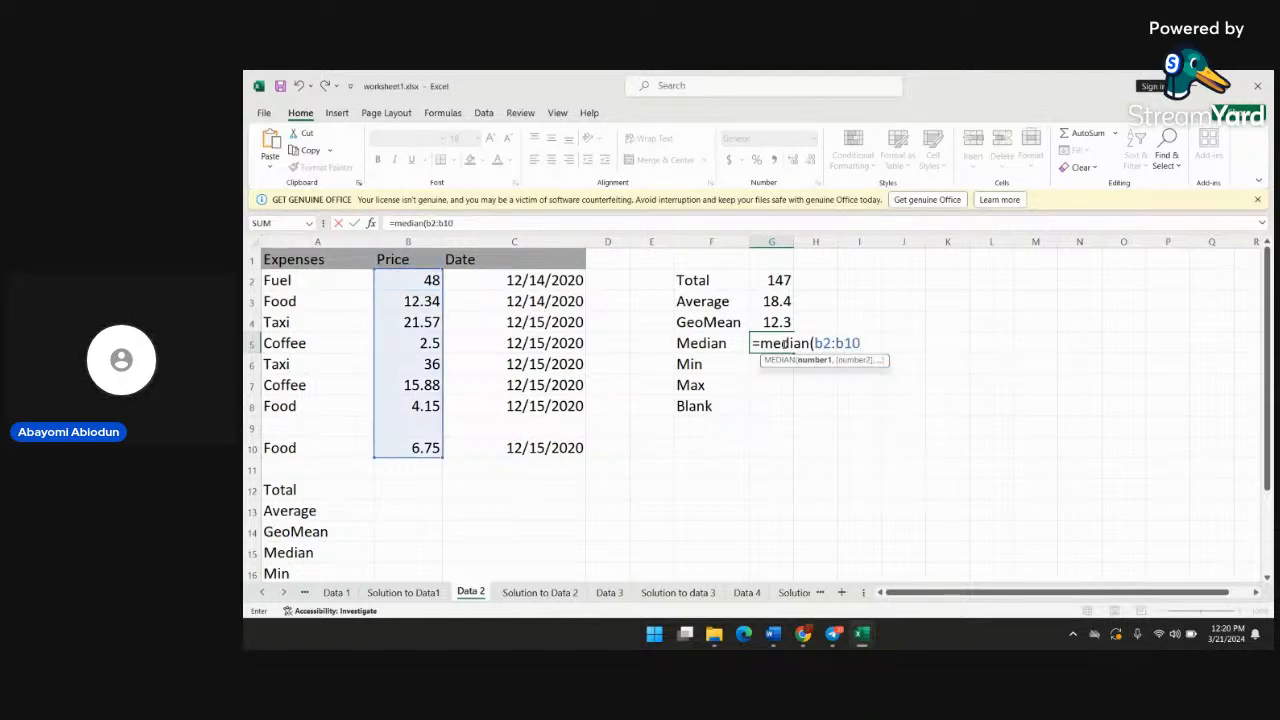
type(")")
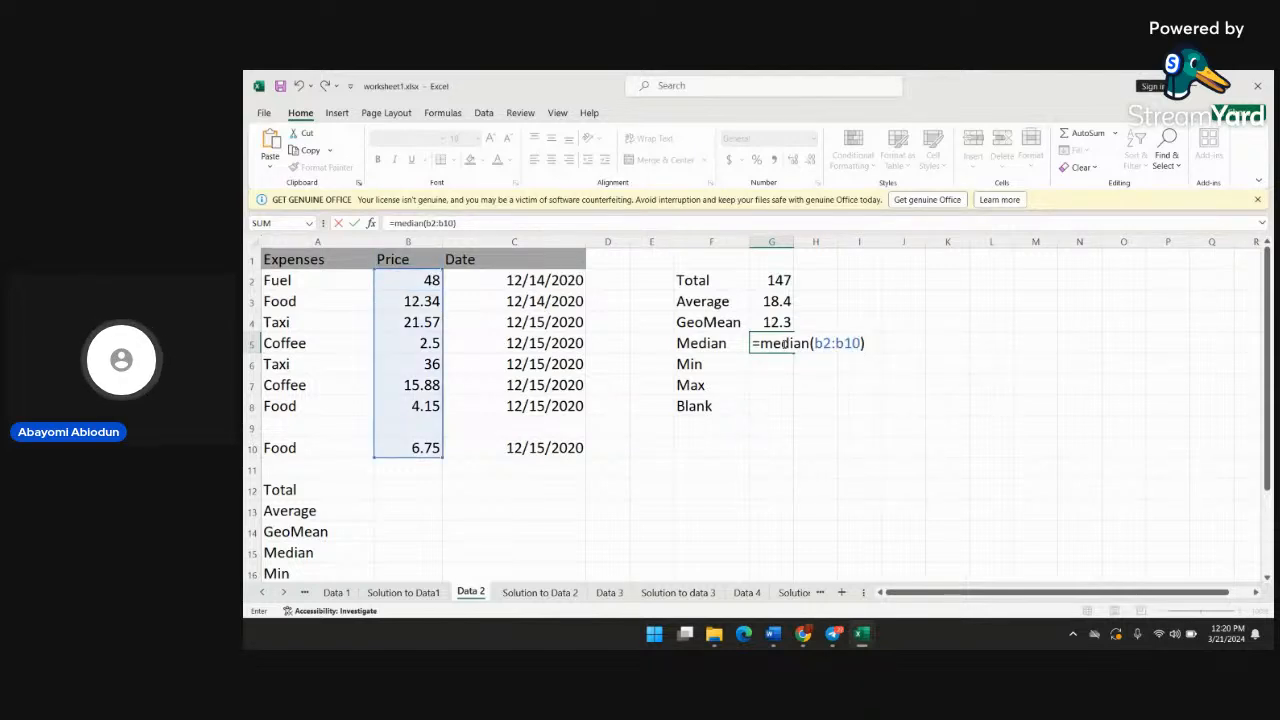
key("Return")
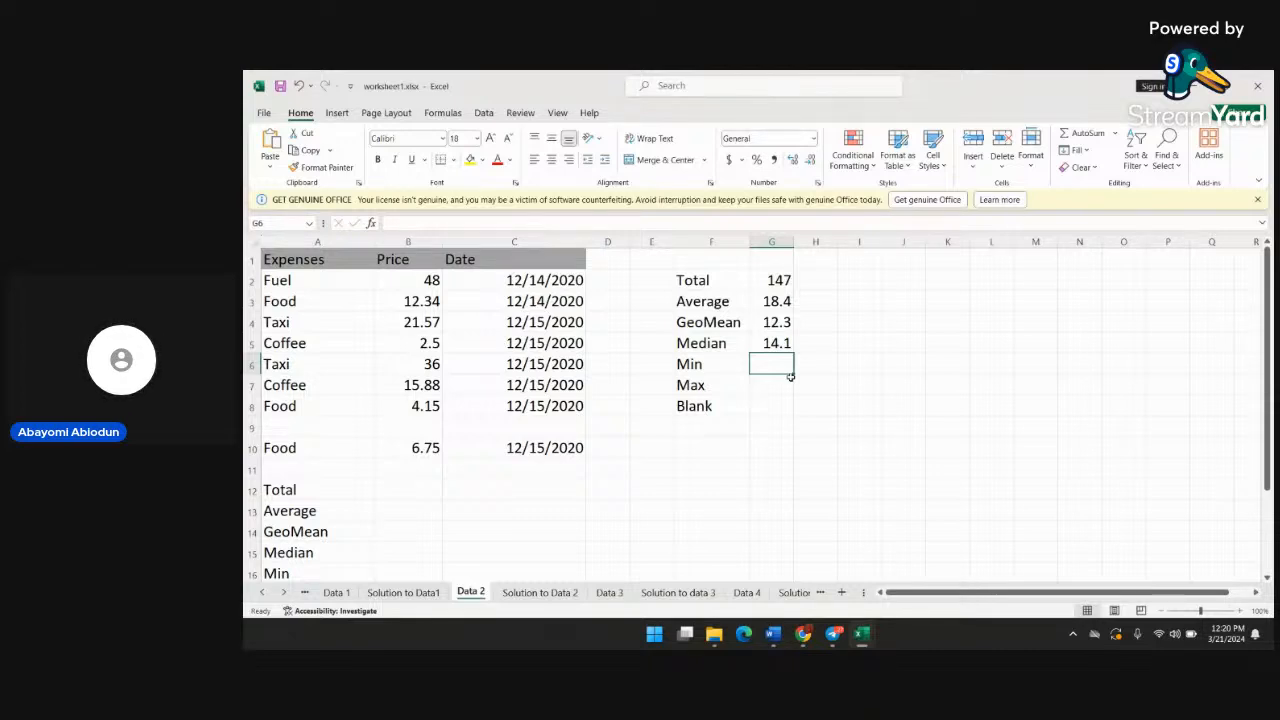
Enter the formula =min(b2:b10) in cell G6 beside the Min label
type("=")
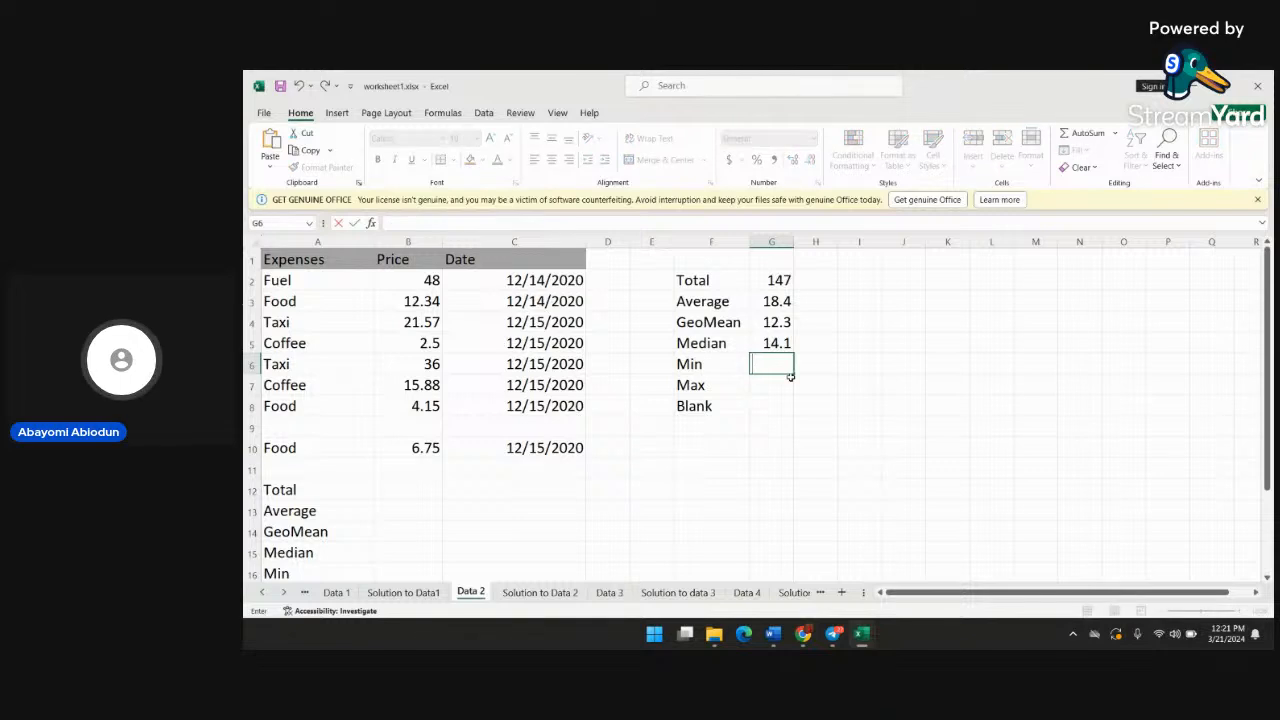
type("mean")
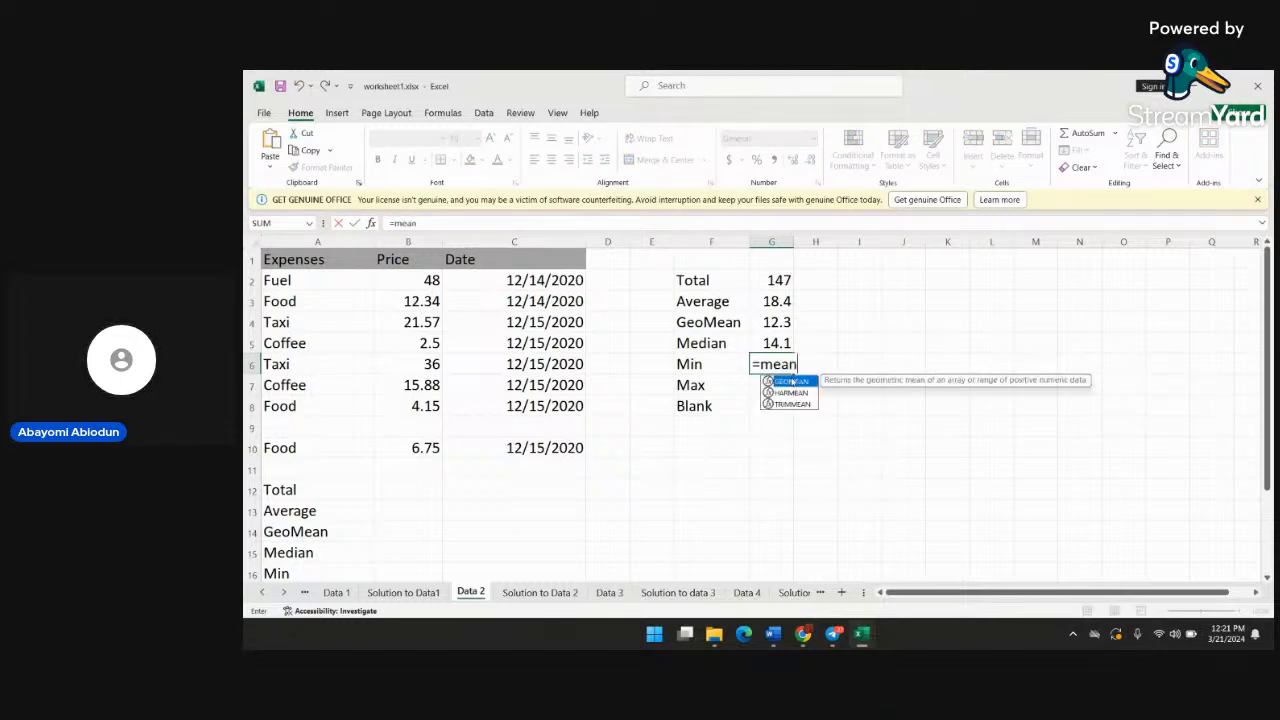
type("(")
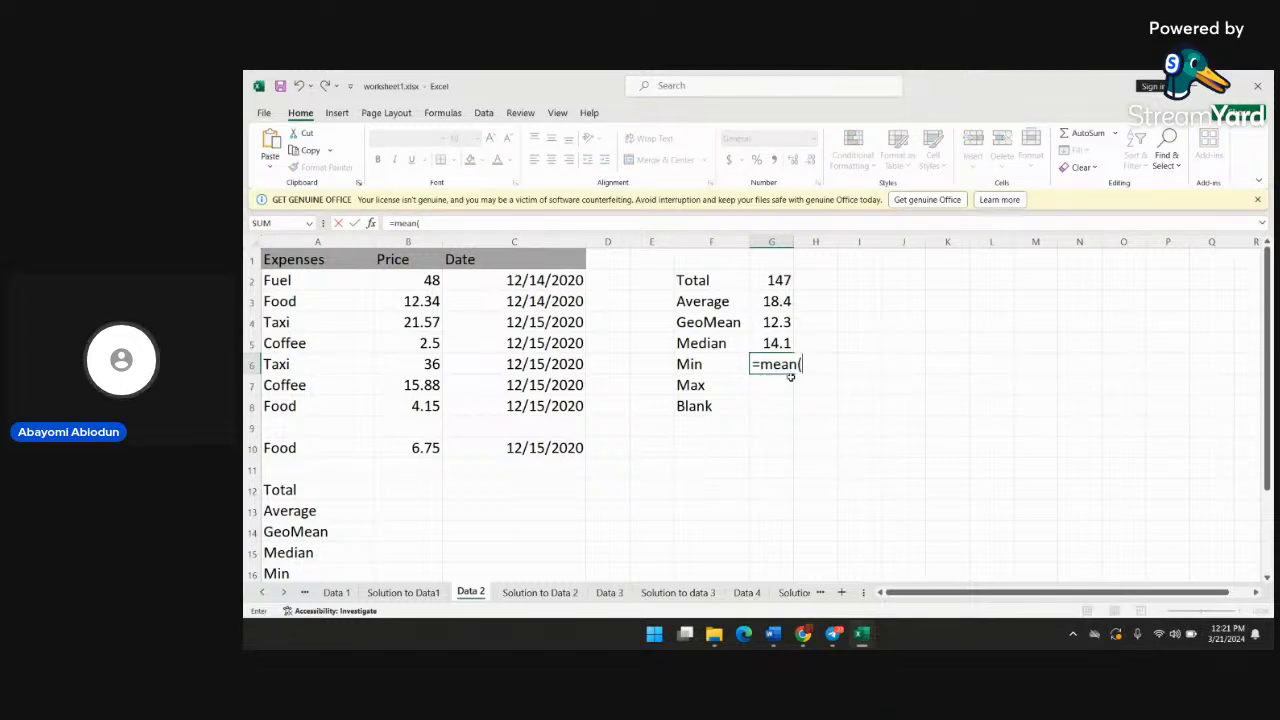
key("BackSpace")
key("BackSpace")
key("BackSpace")
key("BackSpace")
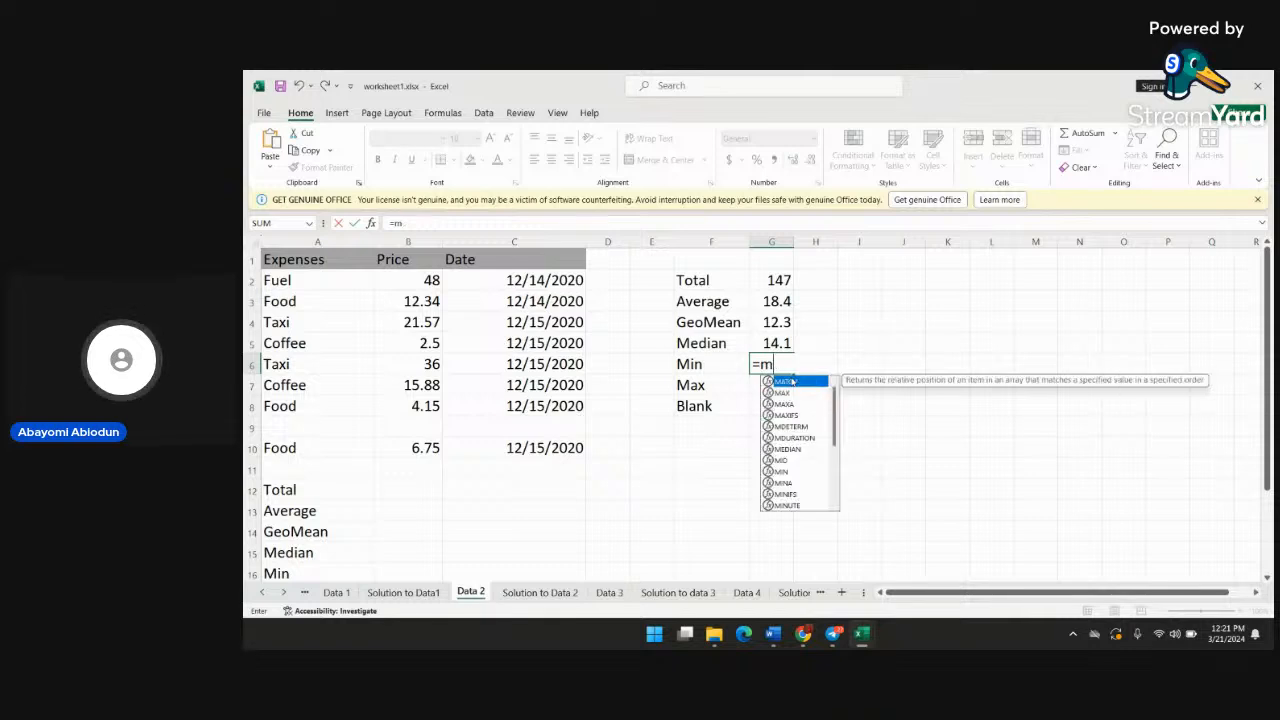
type("in")
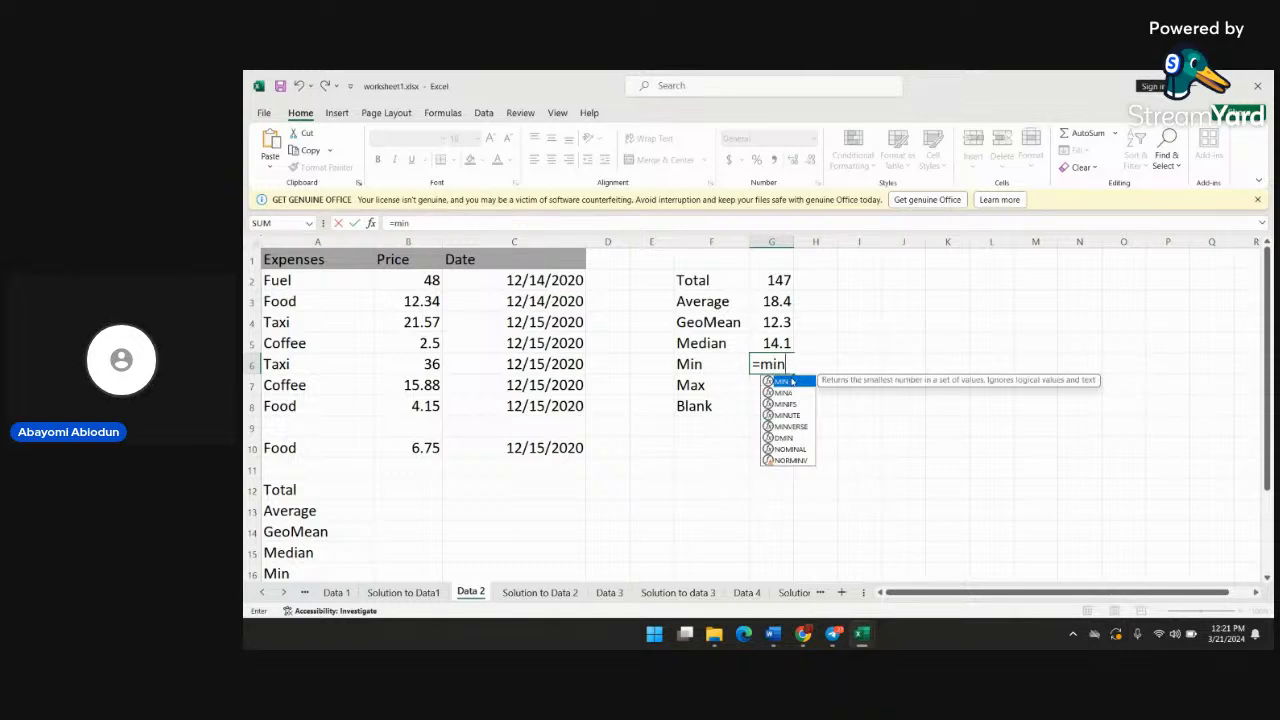
type("(")
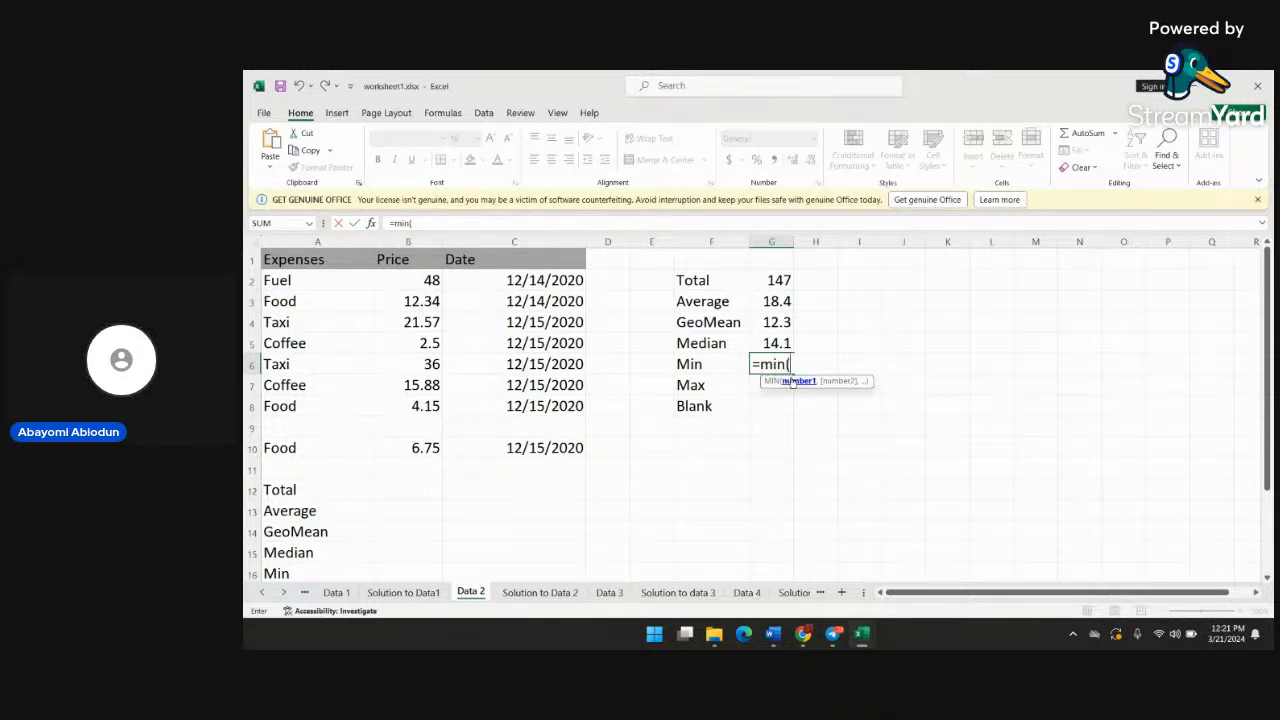
type("b2:")
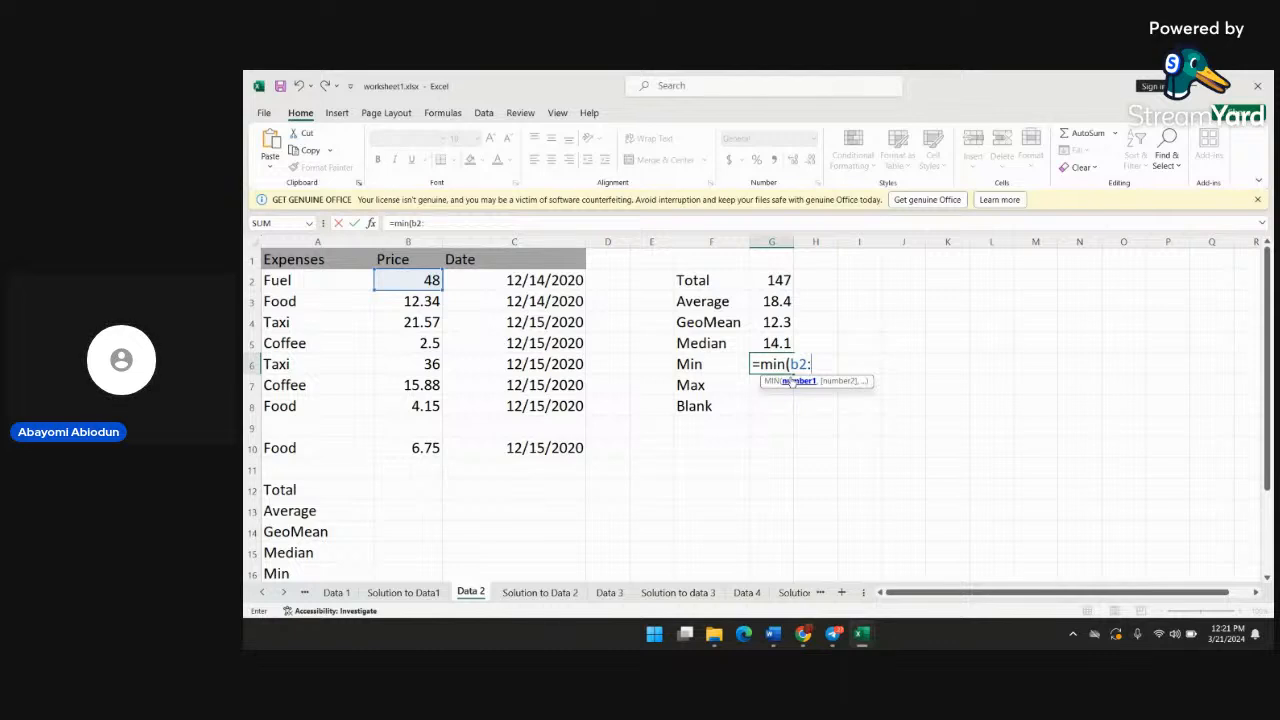
type("b1")
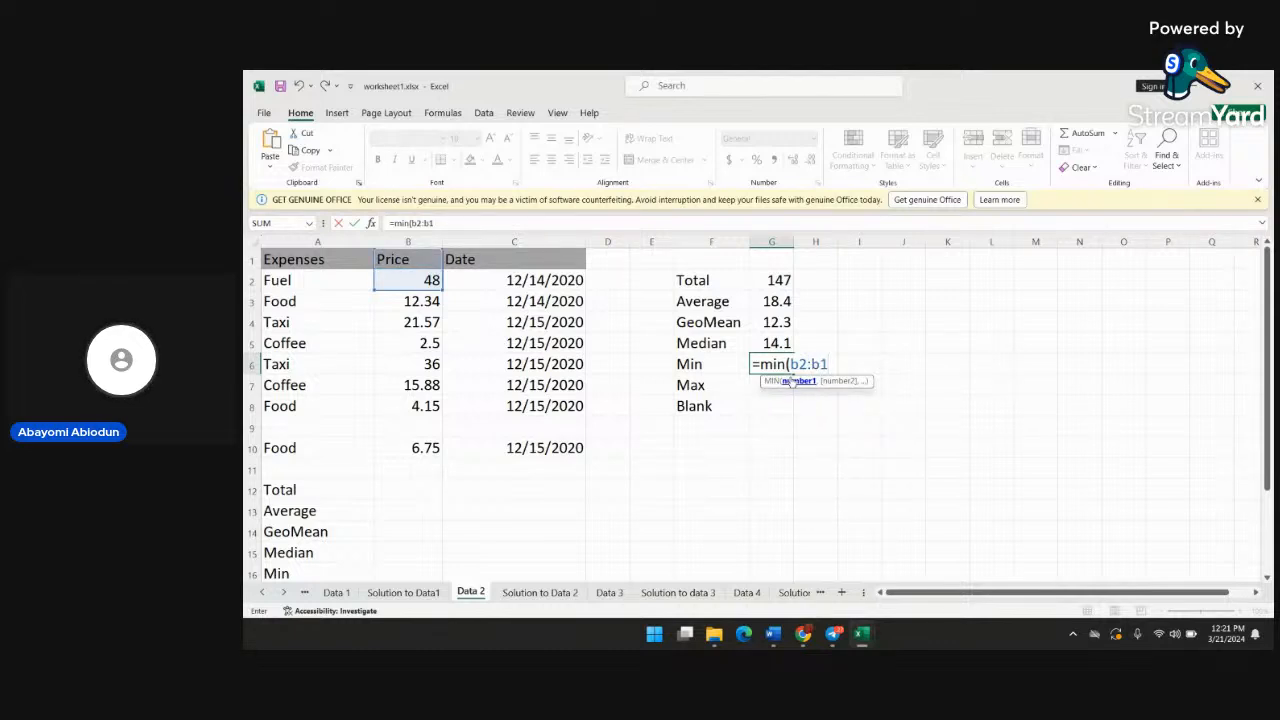
type("0)")
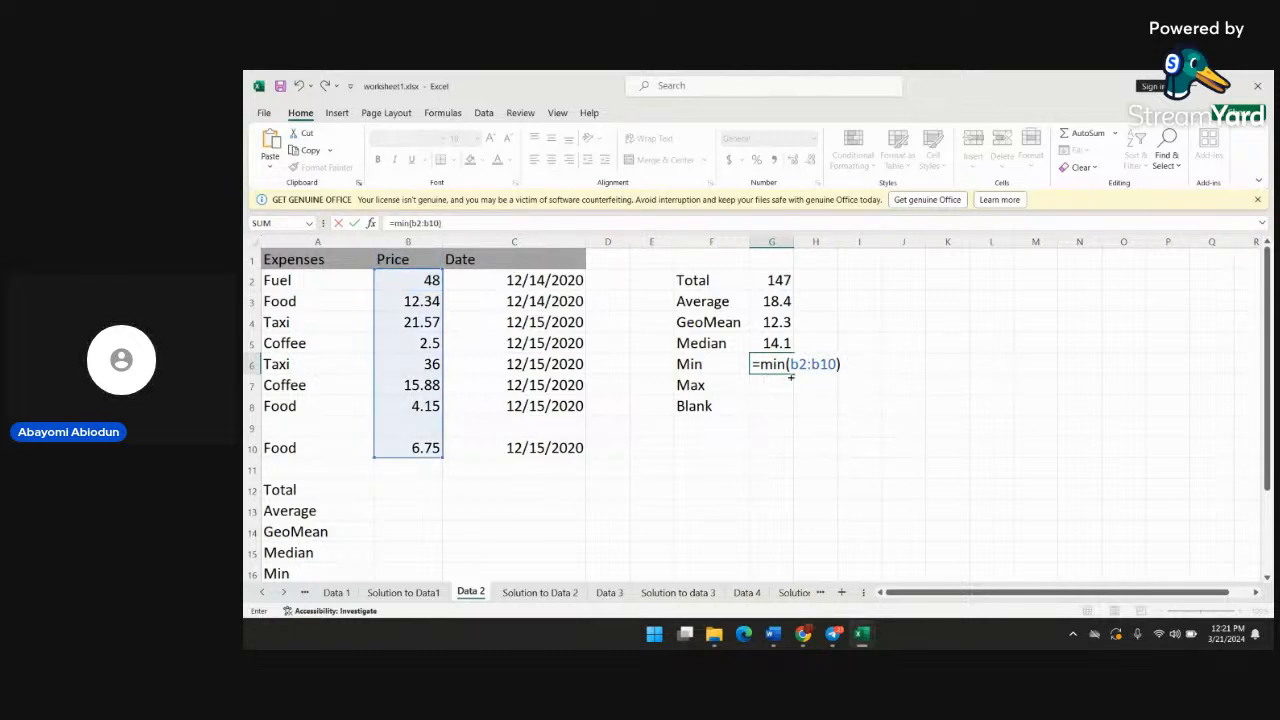
key("Return")
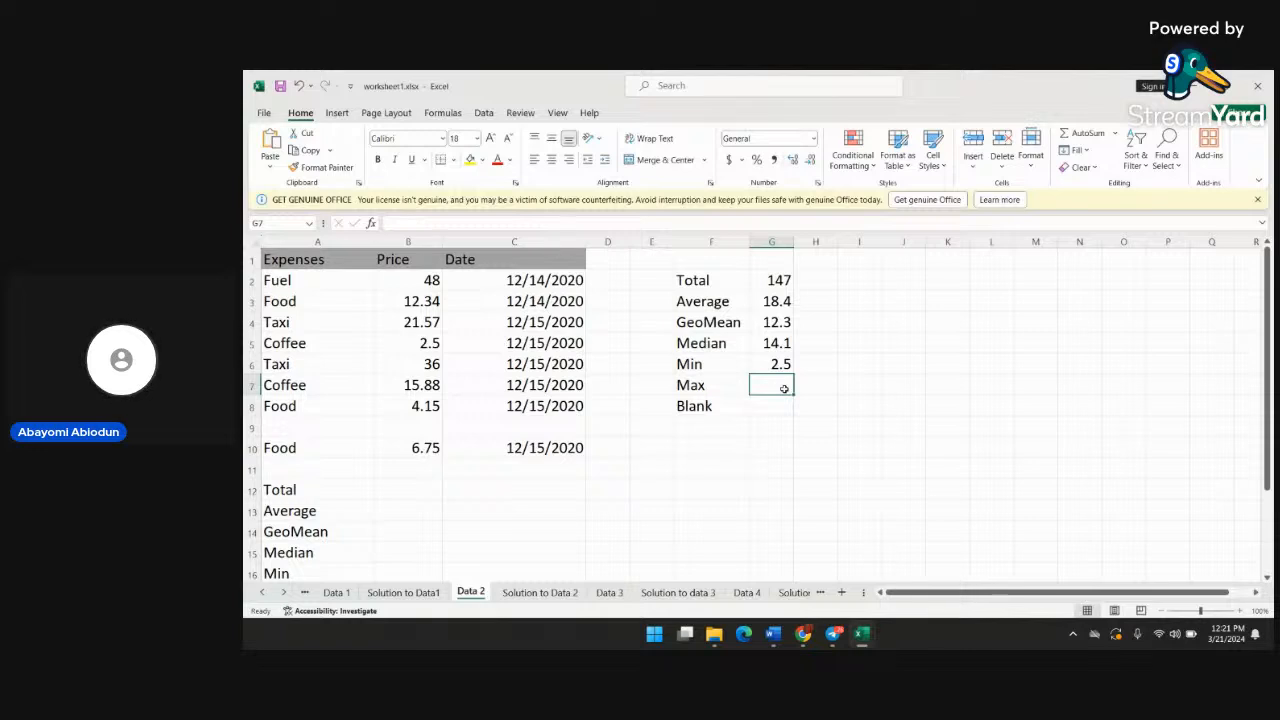
Enter the formula =max(b2:b10) in cell G7 beside the Max label
type("=max")
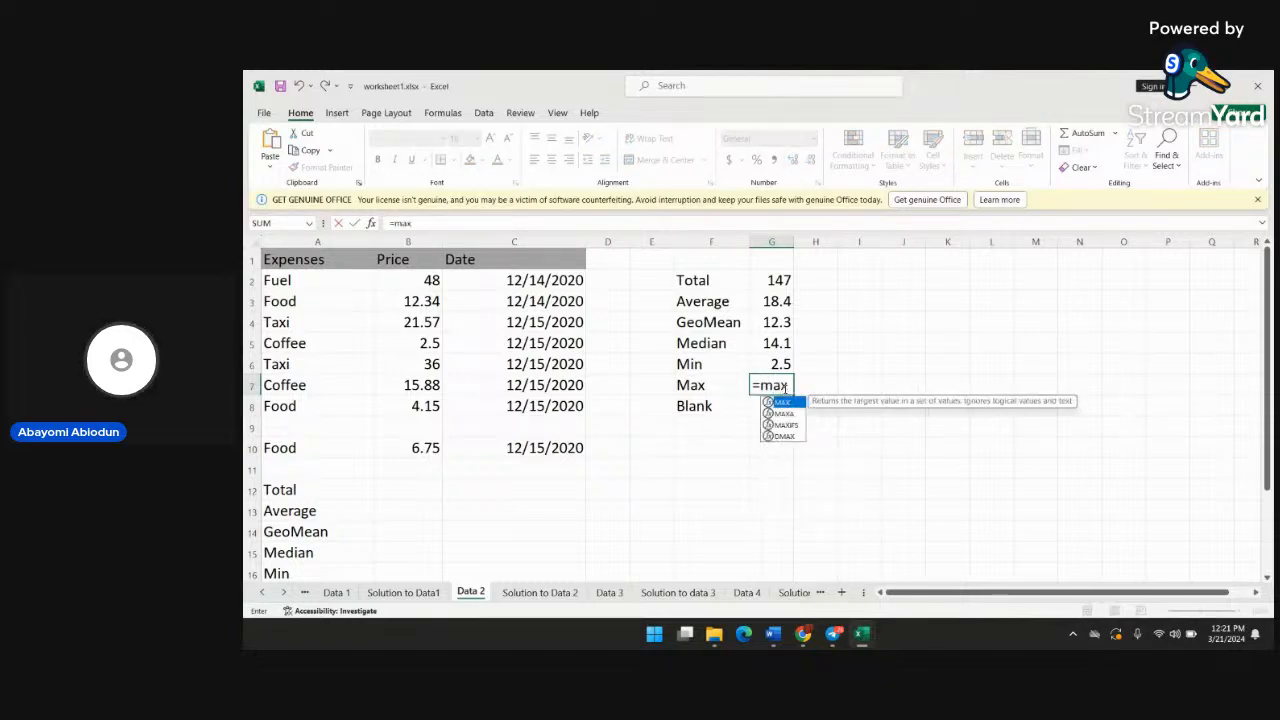
type("(b2")
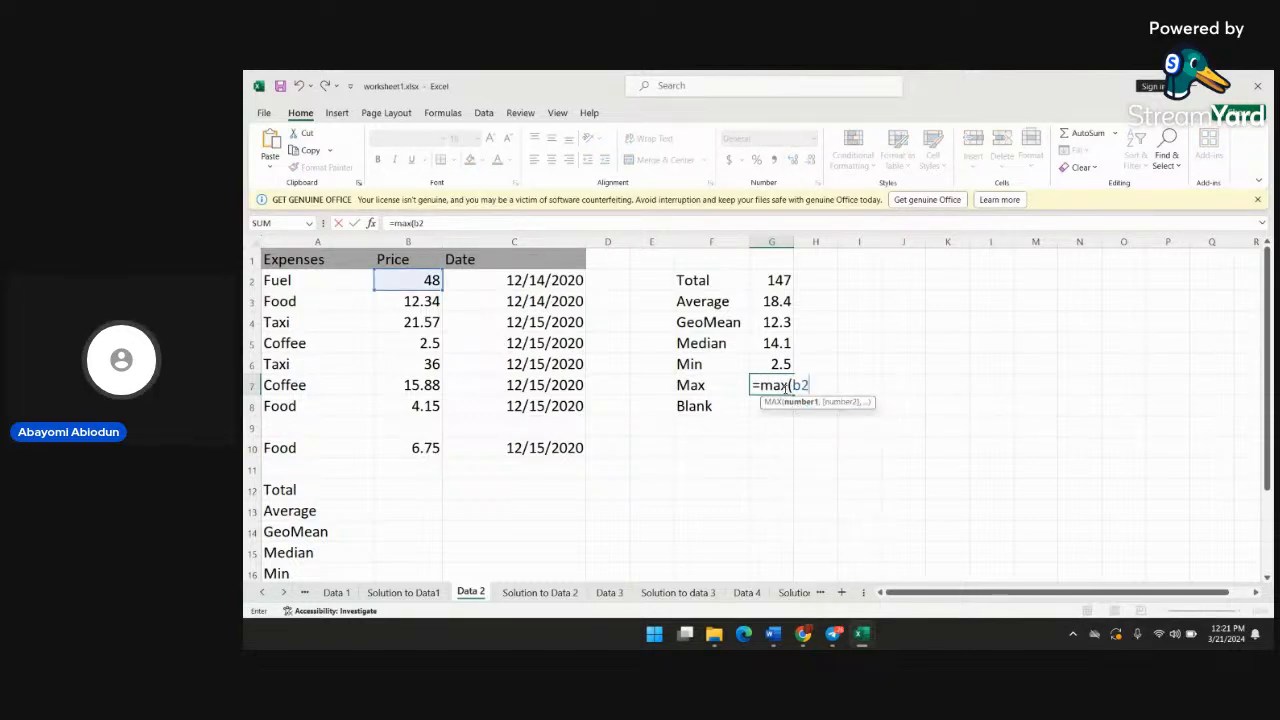
type(":b10)")
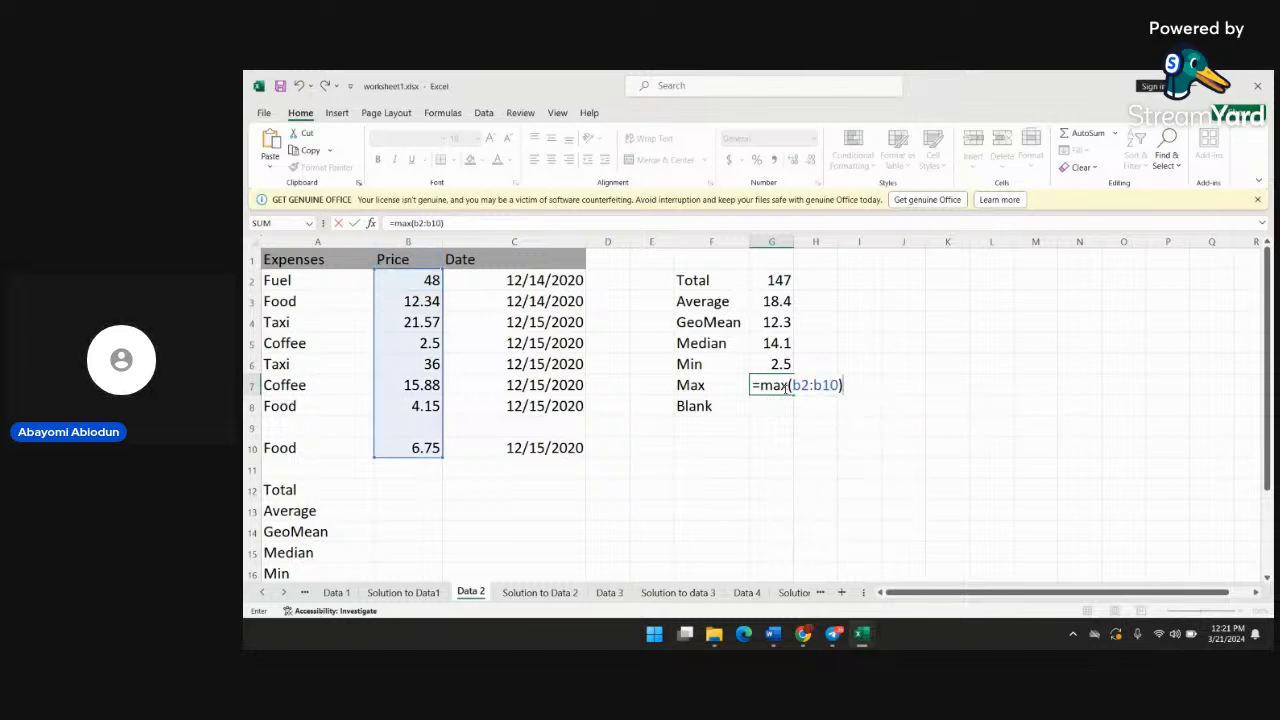
key("Return")
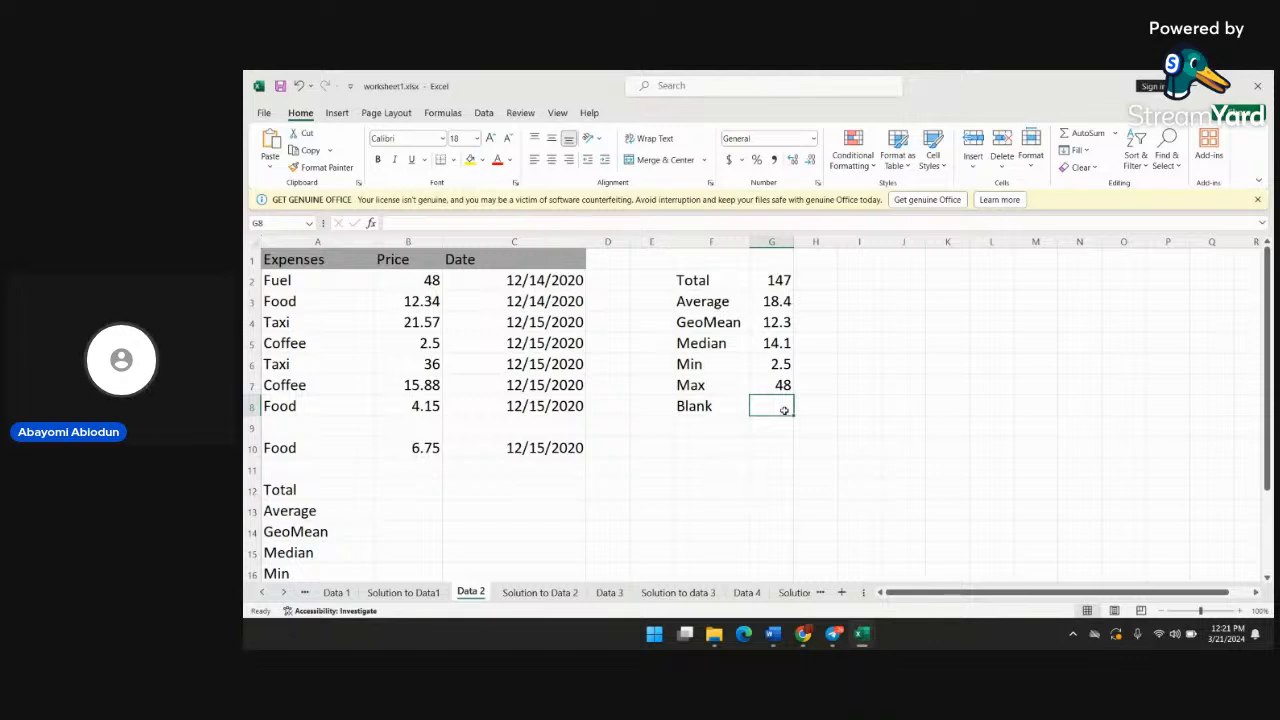
Try to count the empty price cells with the formula =blank(b2:b10) in cell G8 beside the Blank label
type("=")
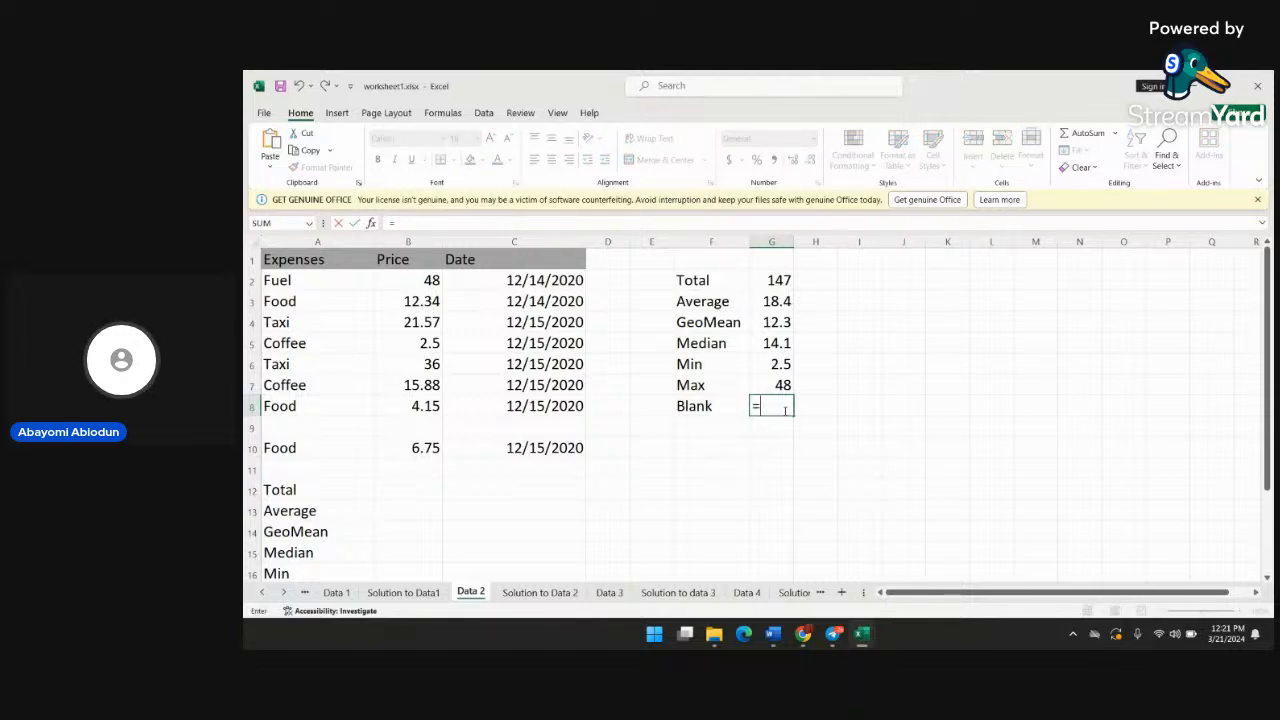
type("bla")
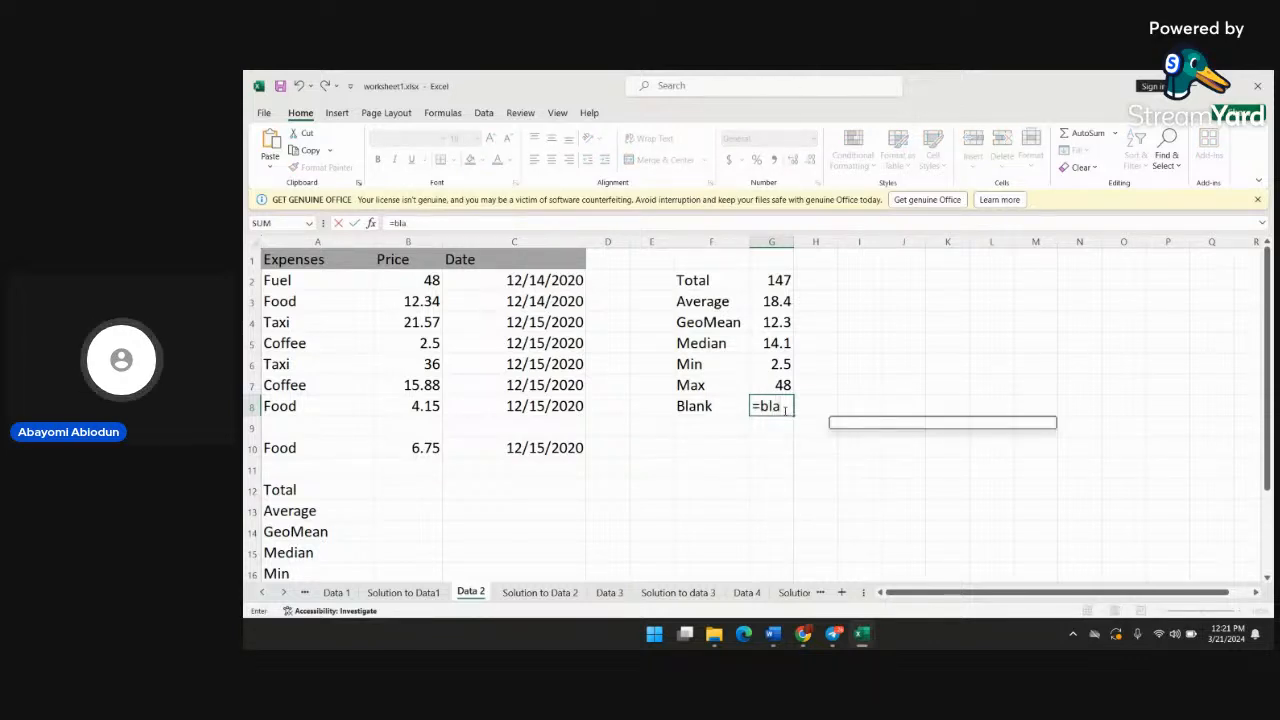
type("nk")
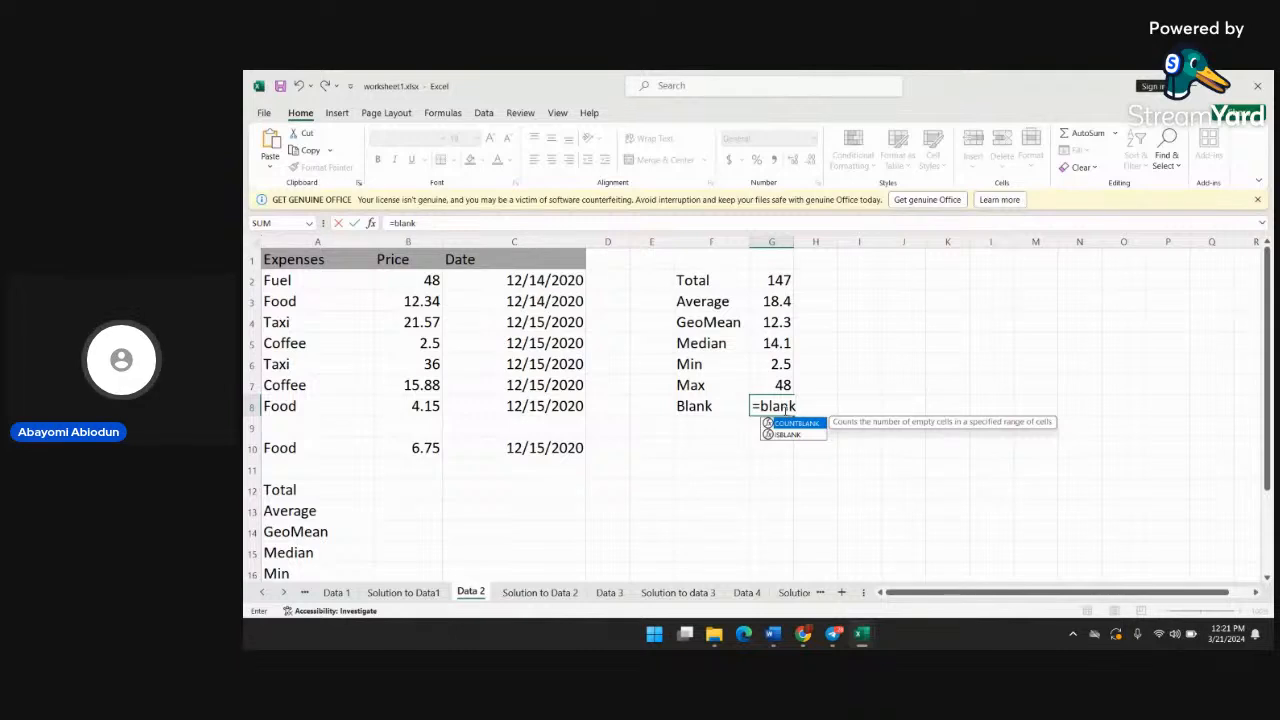
type("(b")
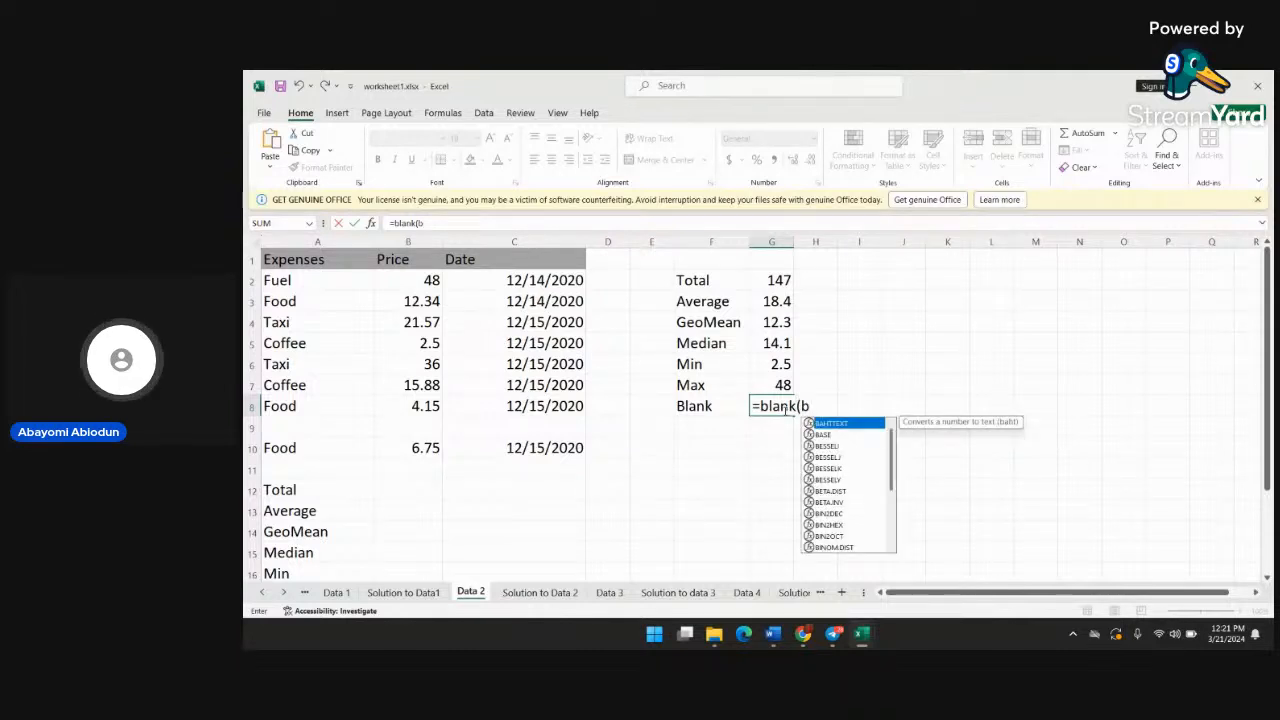
type("2:")
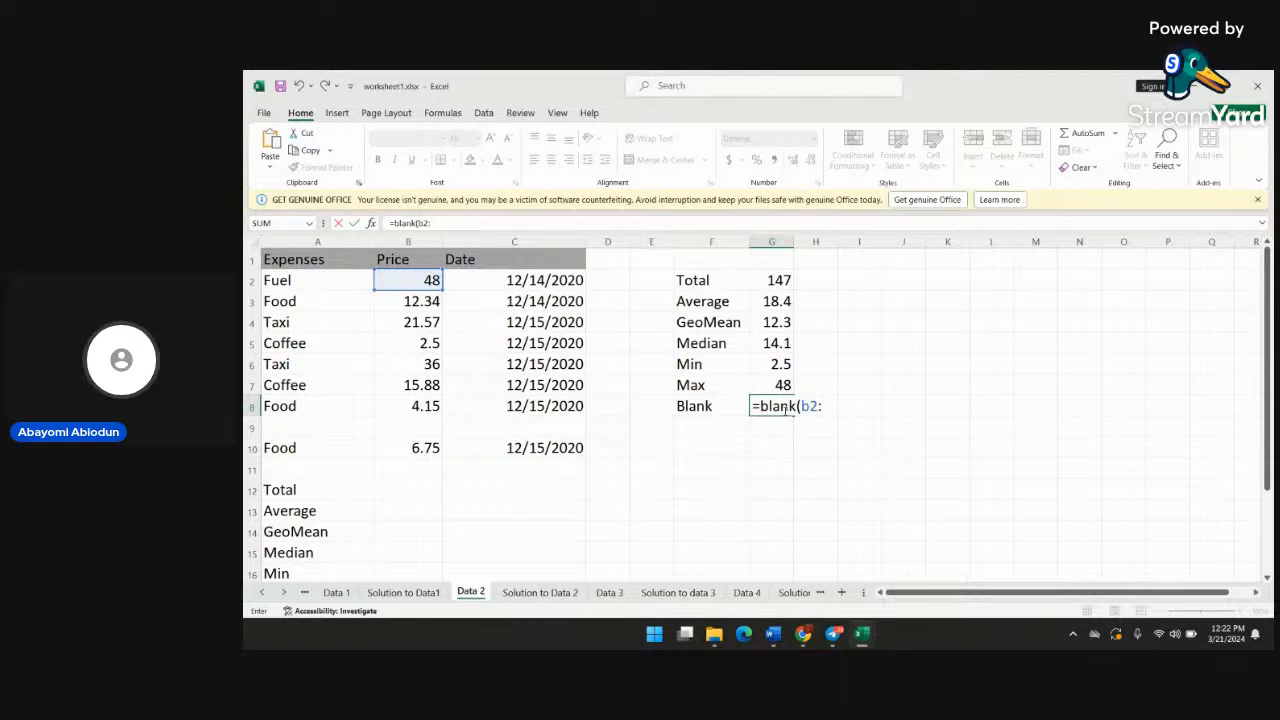
type("b10")
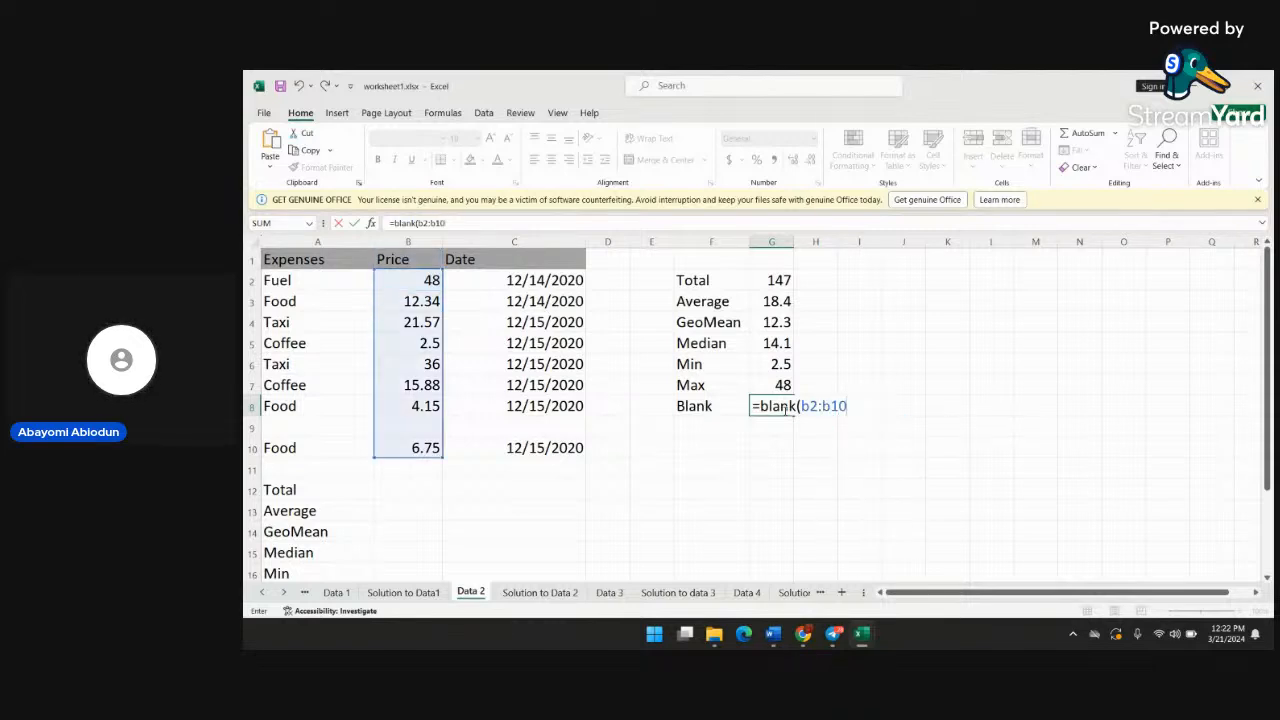
type(")")
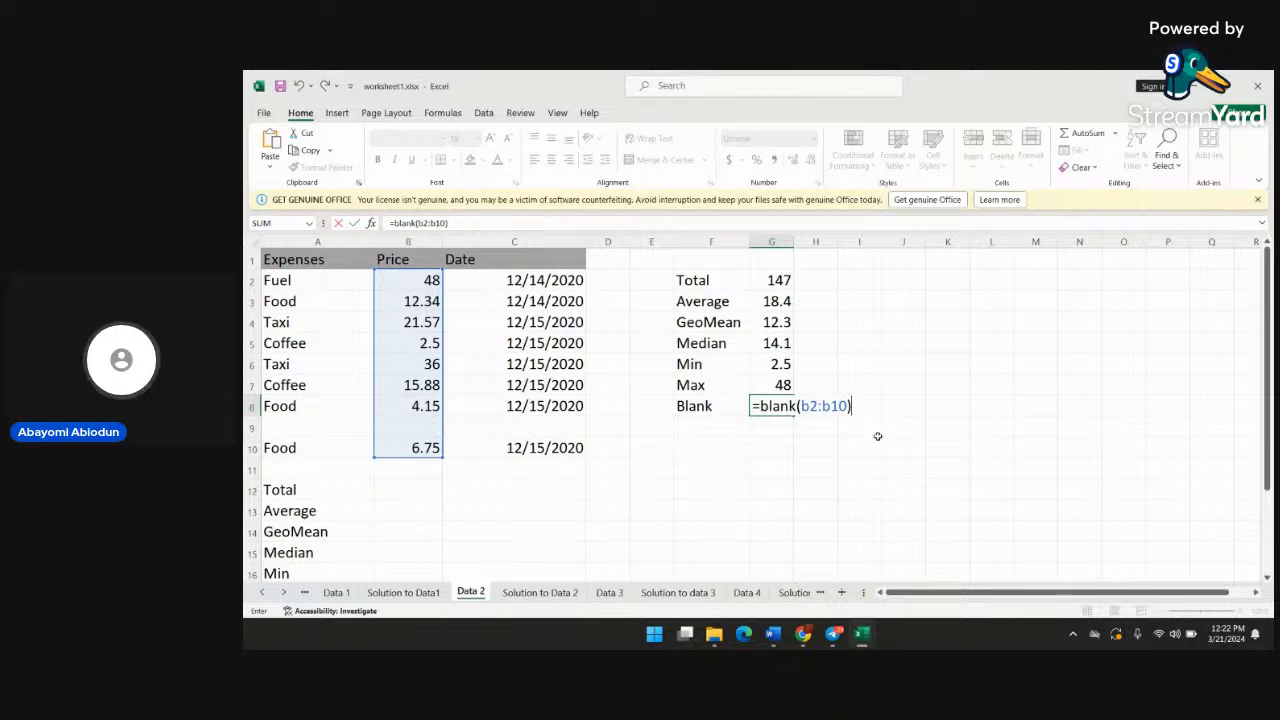
key("Return")
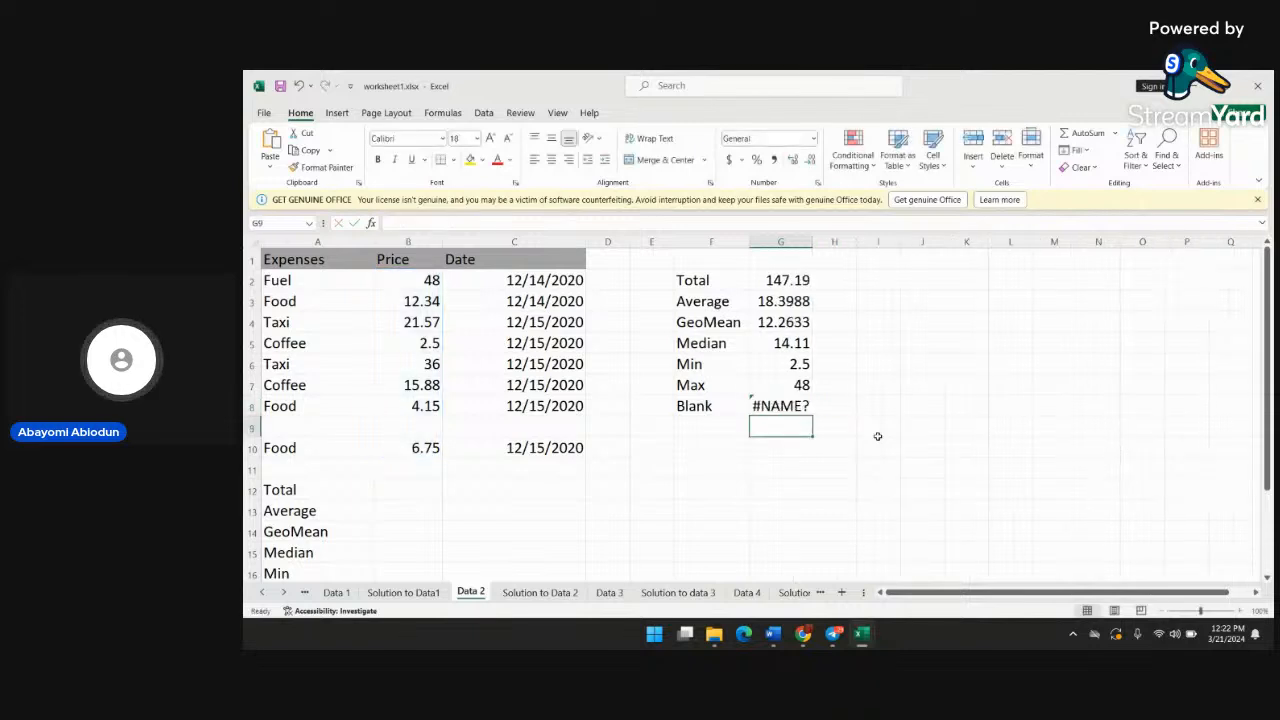
Reopen the formula in cell G8 and delete its bracketed range, leaving only =blank
double_click(800, 406)
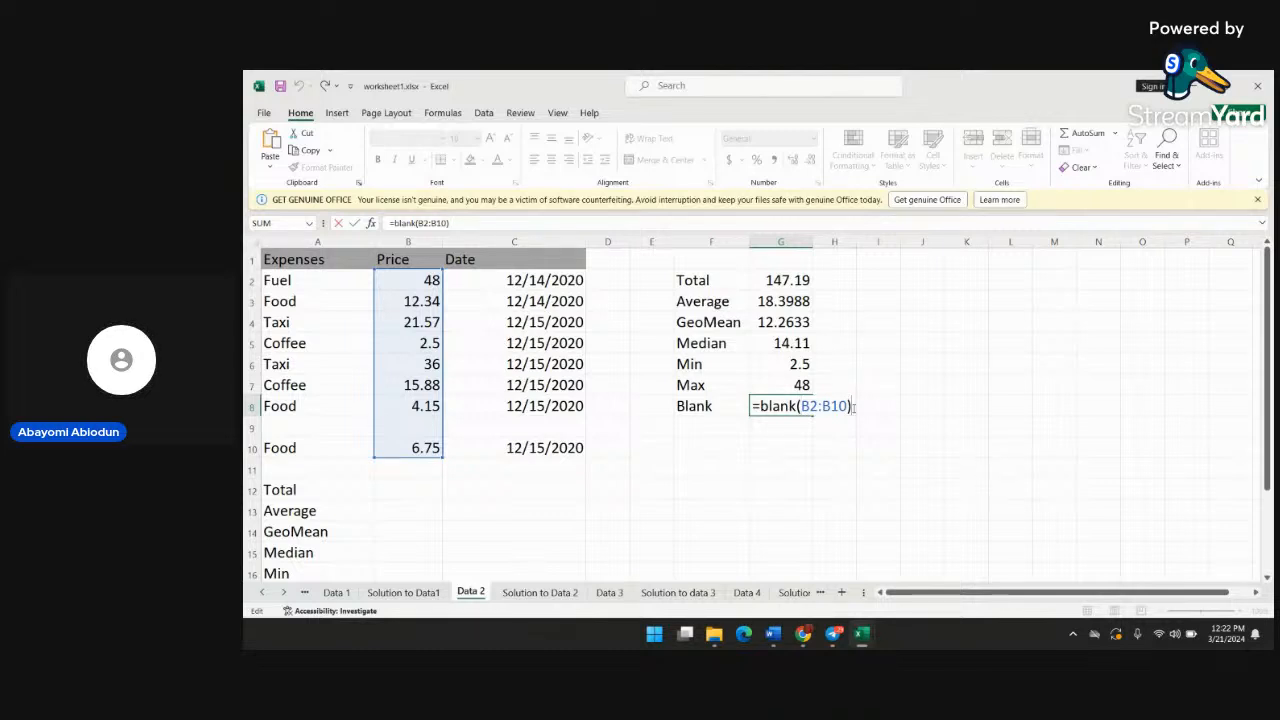
key("Return")
double_click(801, 406)
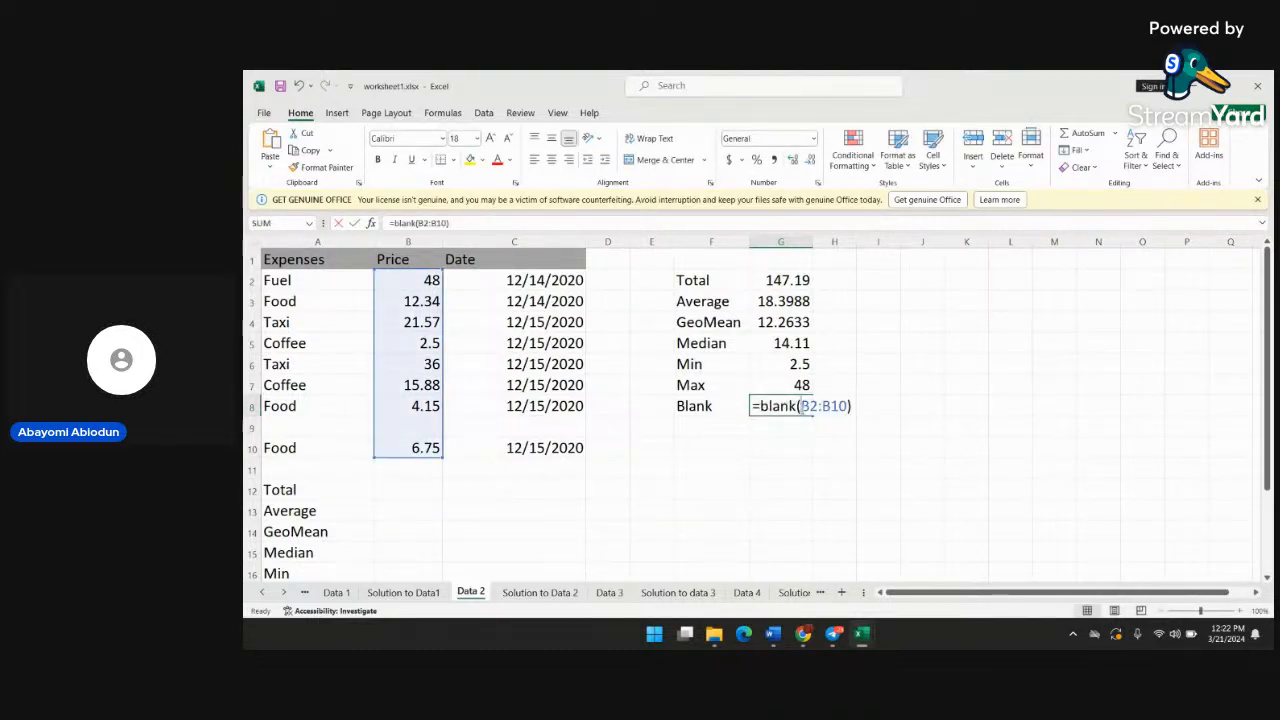
left_click(852, 406)
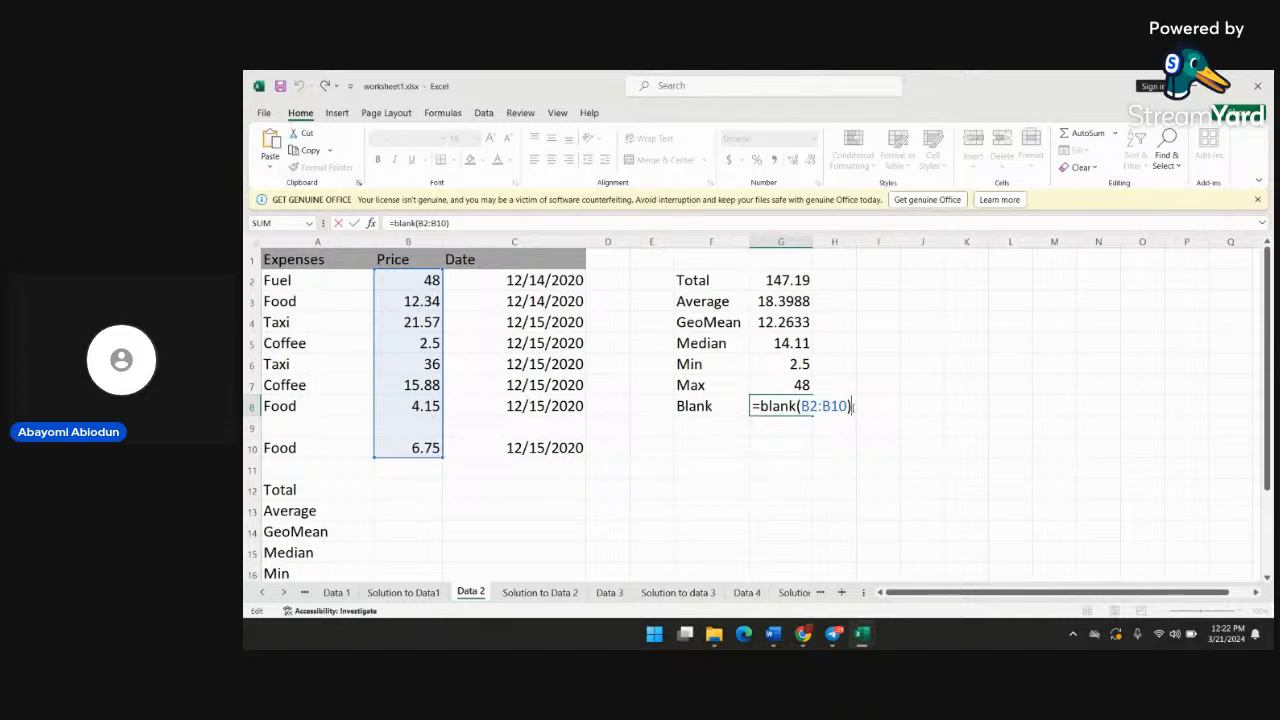
key("BackSpace")
key("BackSpace")
key("BackSpace")
key("BackSpace")
key("BackSpace")
key("BackSpace")
key("BackSpace")
key("BackSpace")
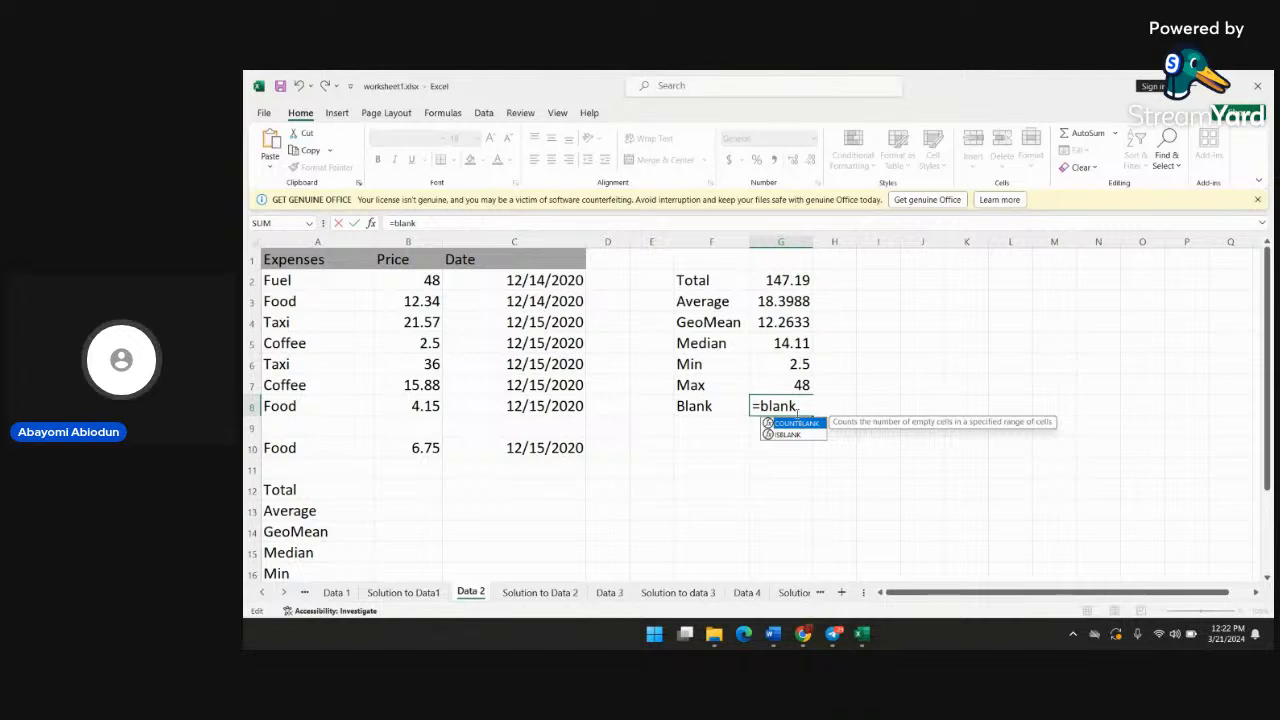
Change the function name in cell G8 to countblank
left_click(760, 405)
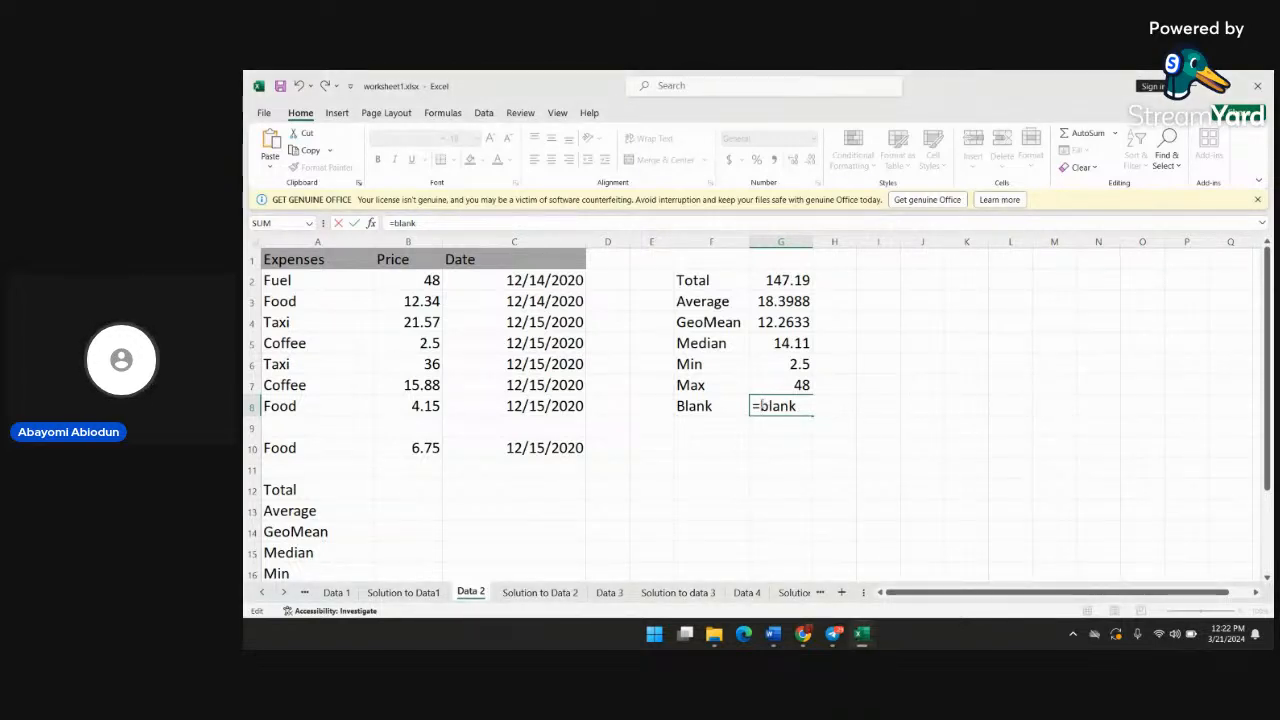
type("cpunt")
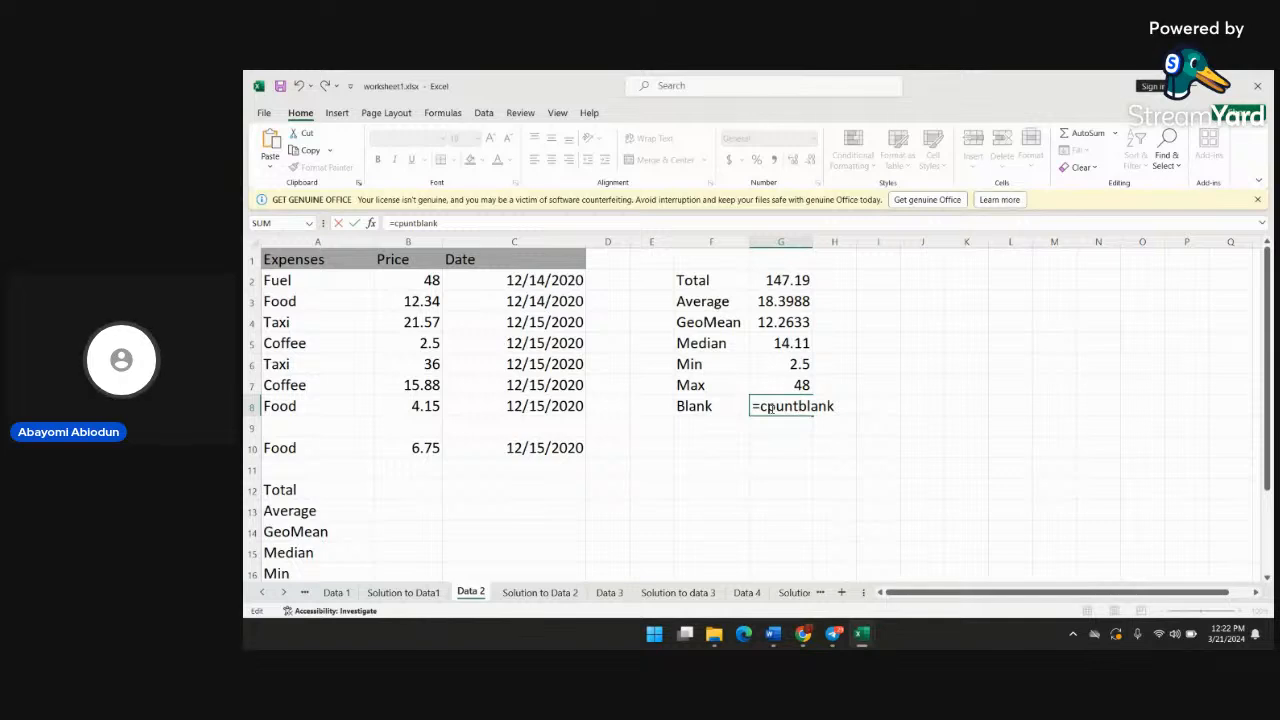
left_click(770, 408)
key("BackSpace")
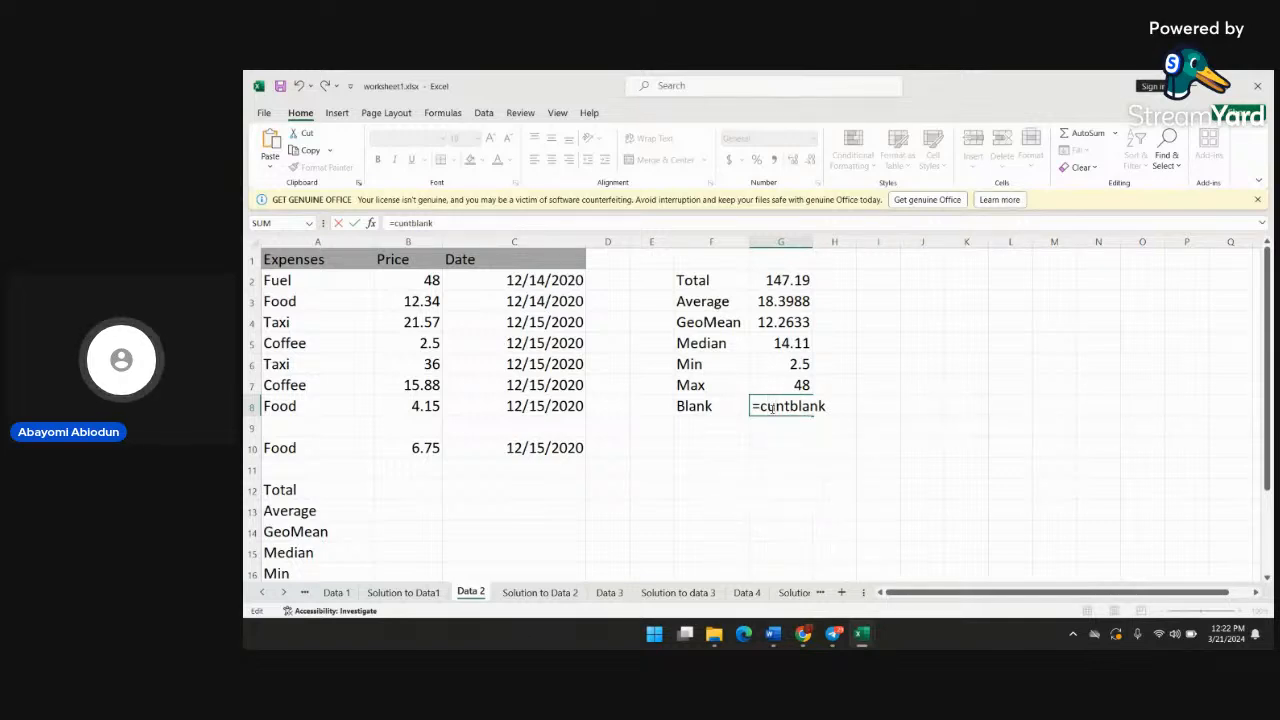
type("o")
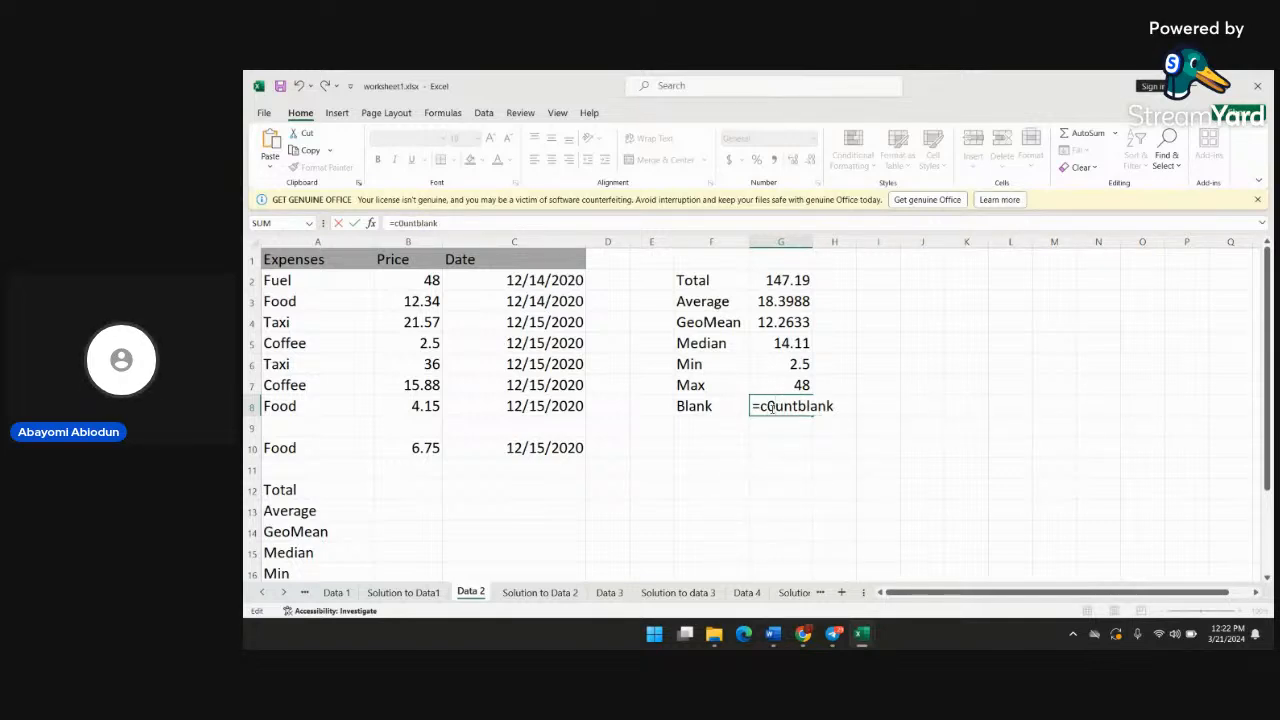
key("BackSpace")
type("o")
key("Right")
key("Right")
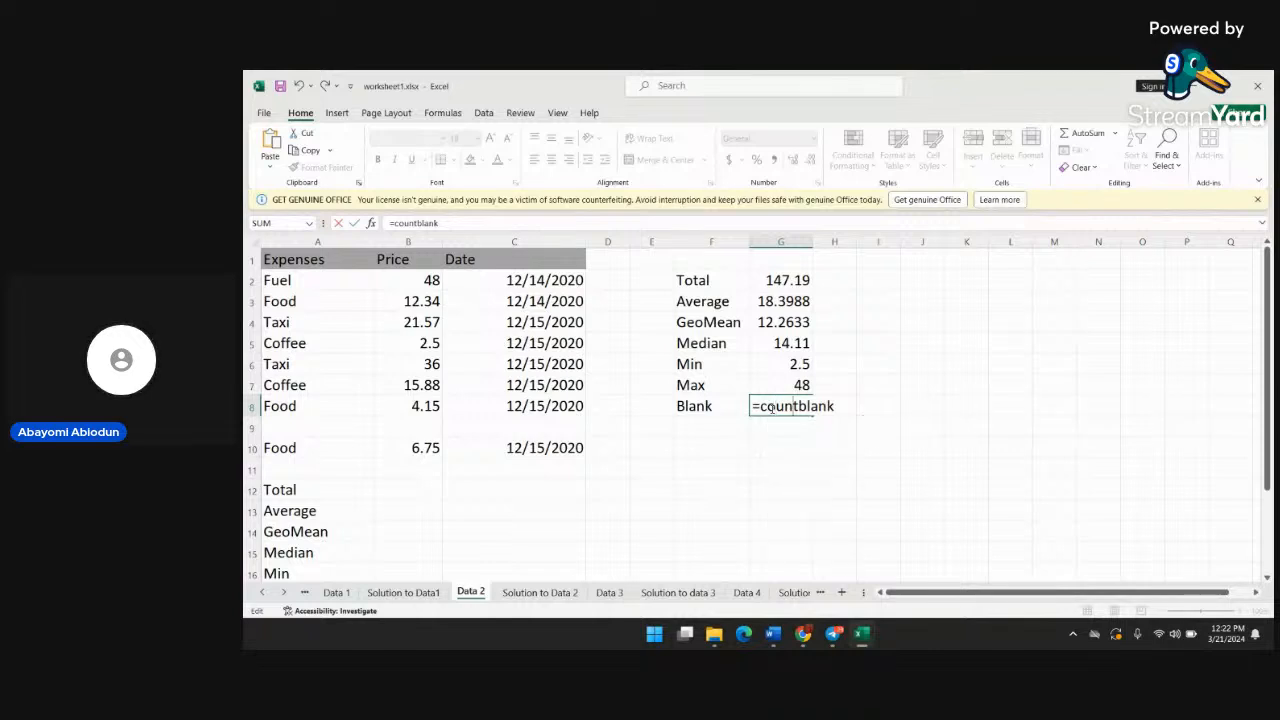
key("Right")
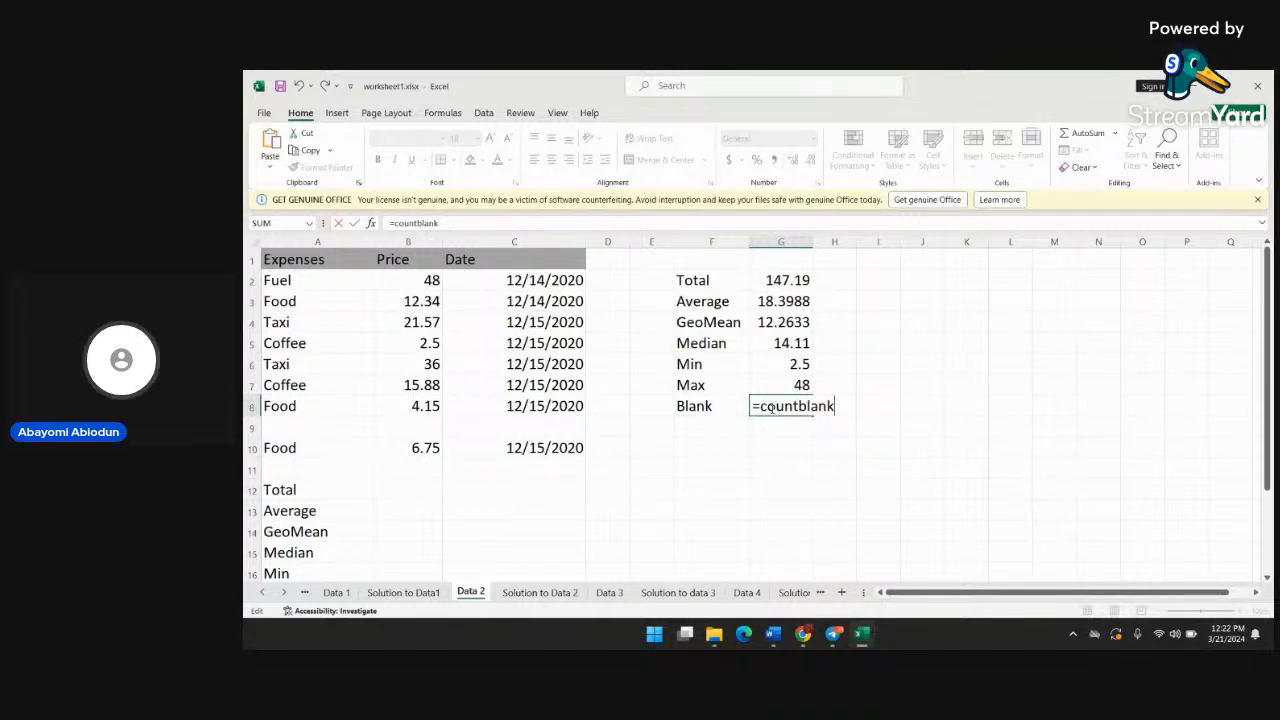
Complete the blank-count formula in cell G8 as =countblank(b2:b10)
type("(b2")
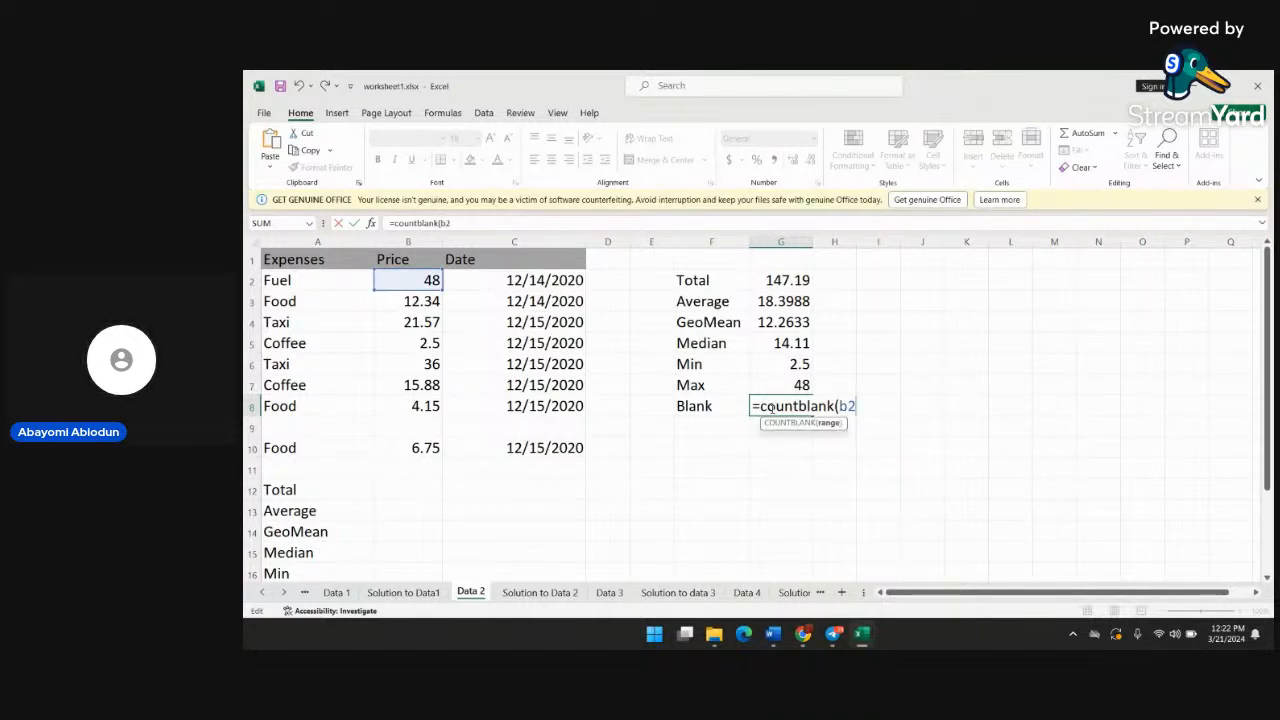
type(":")
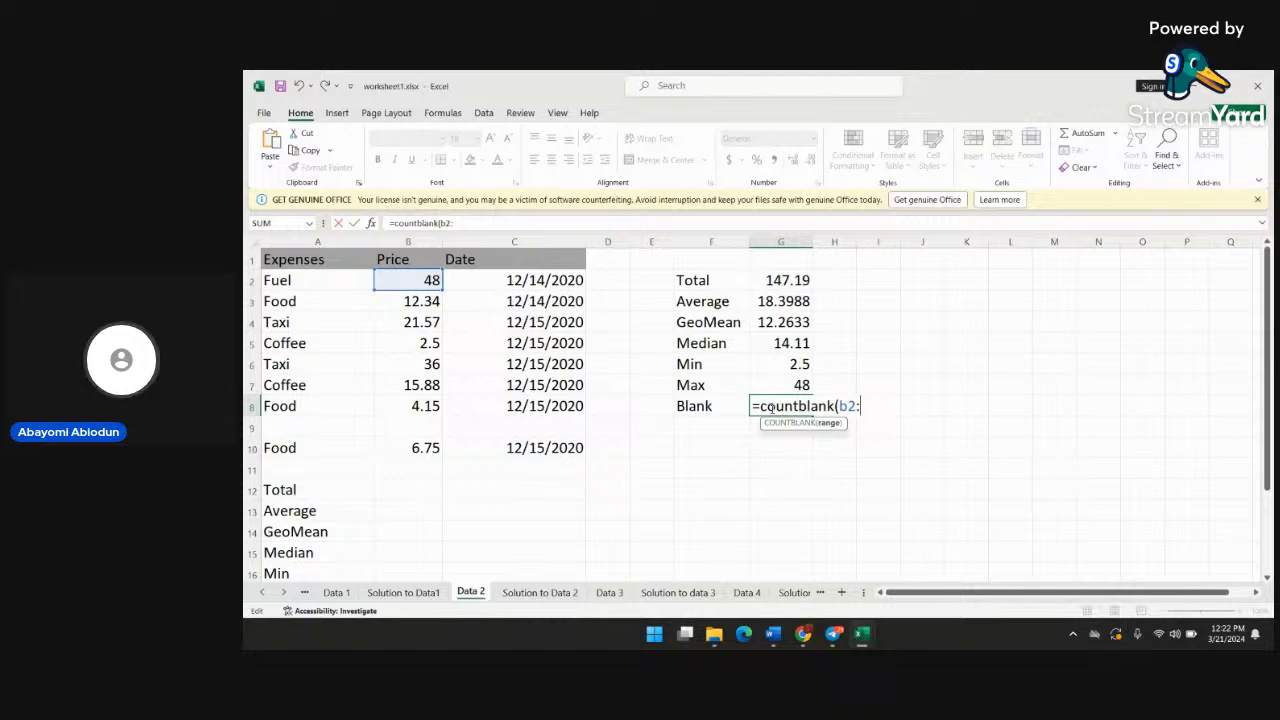
type("b10")
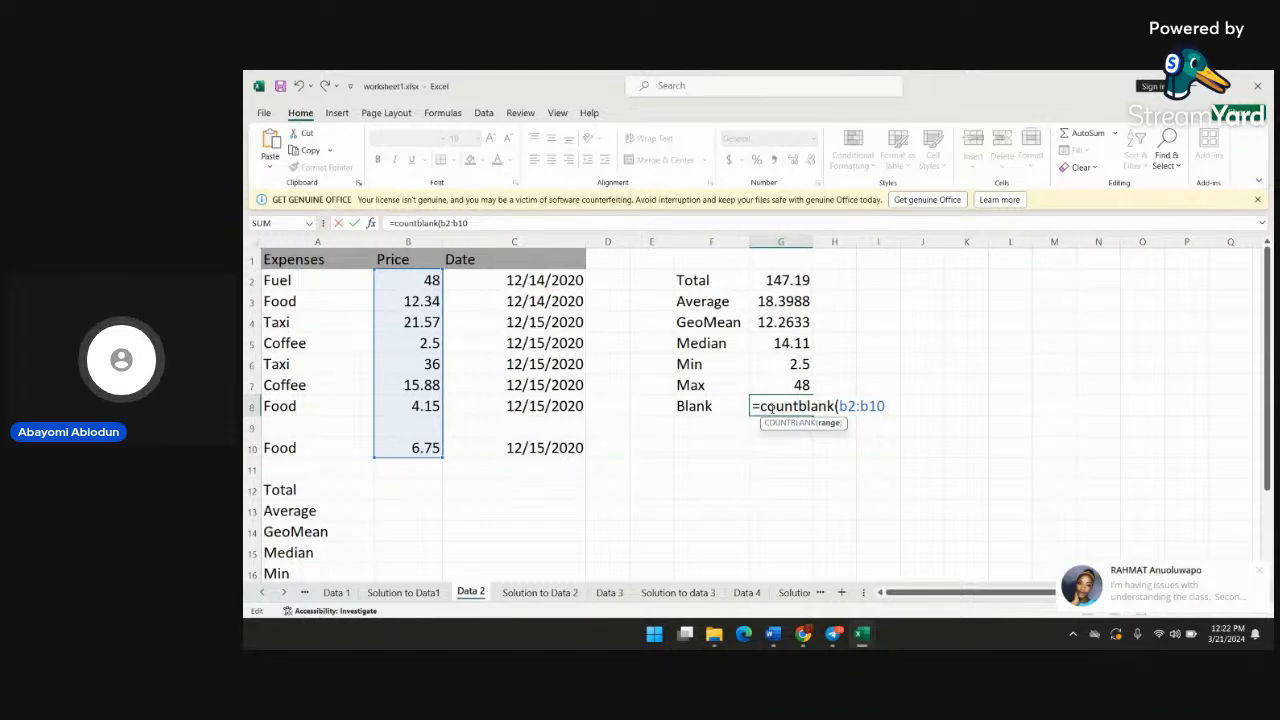
type(")")
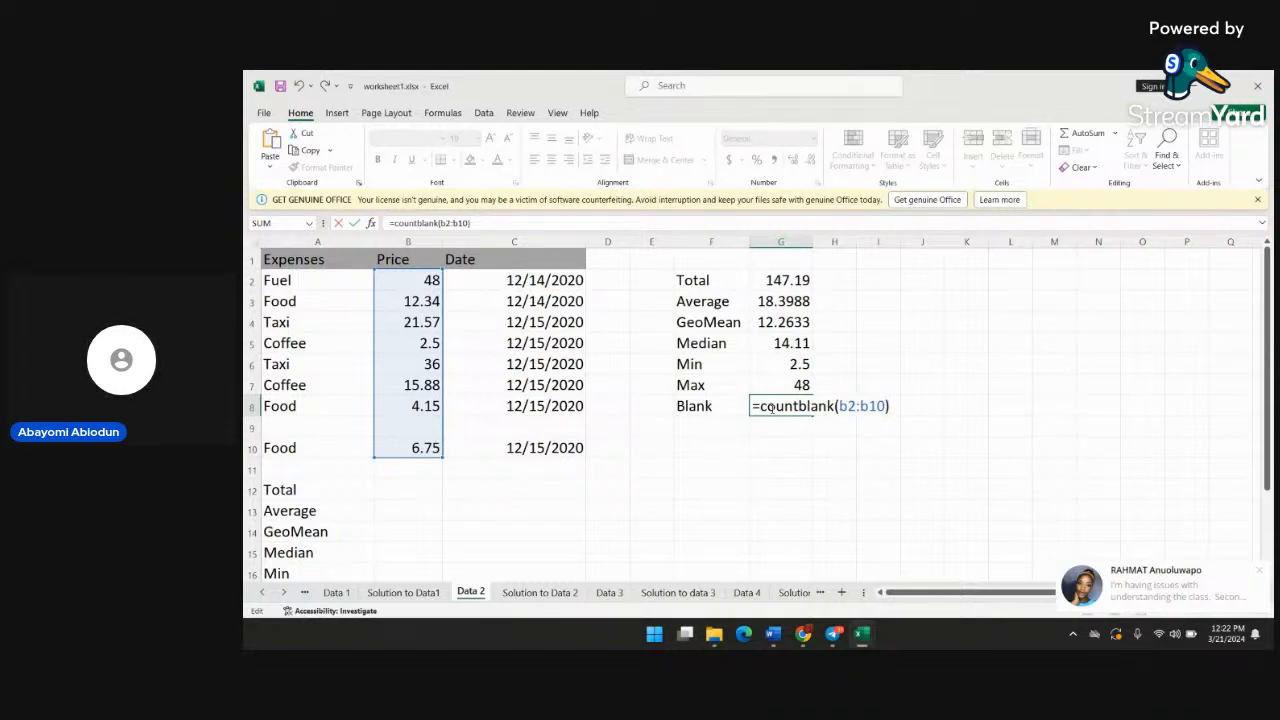
key("Return")
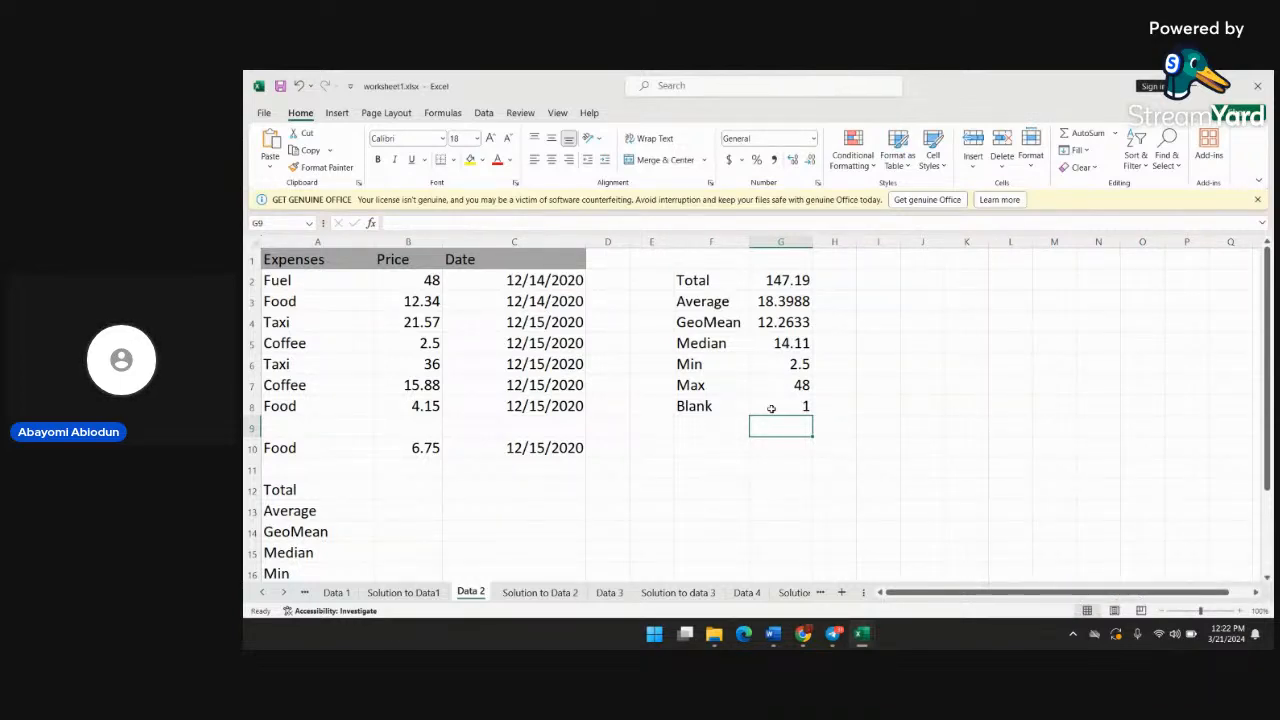
left_click(808, 405)
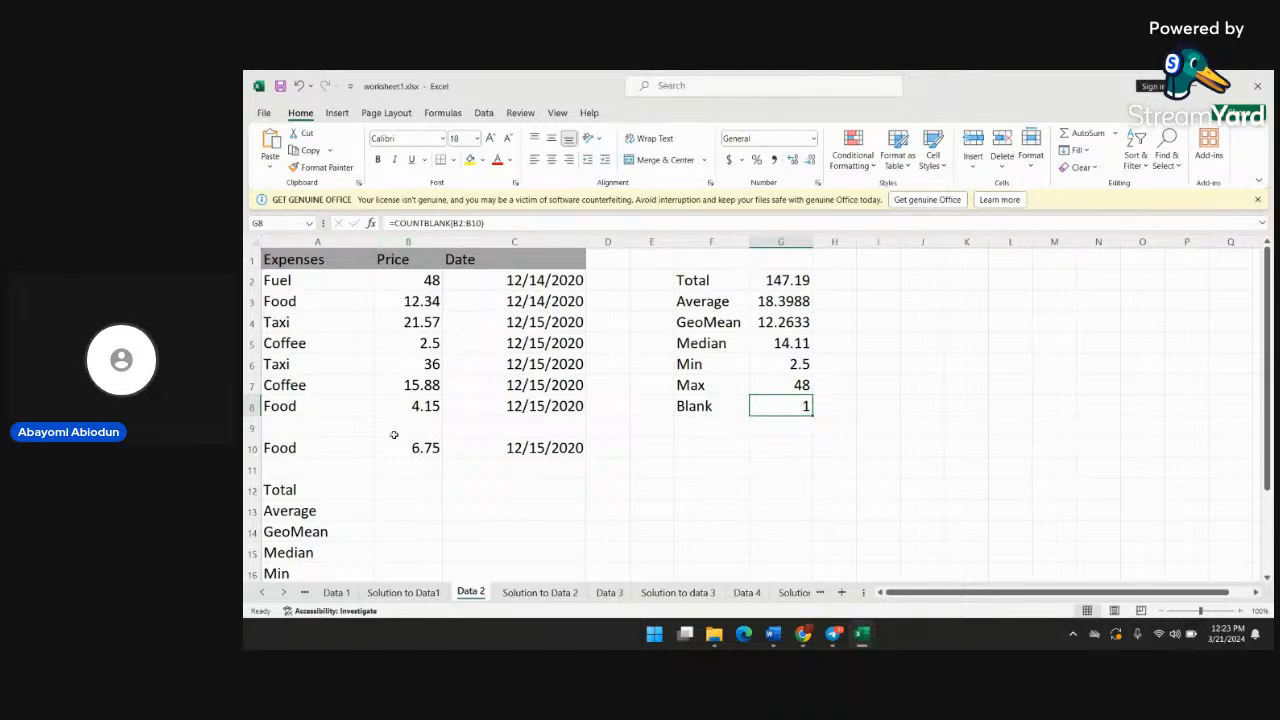
Try extending the range of the Max formula in cell G7 to B2:B18
scroll(426, 510, "down", 2)
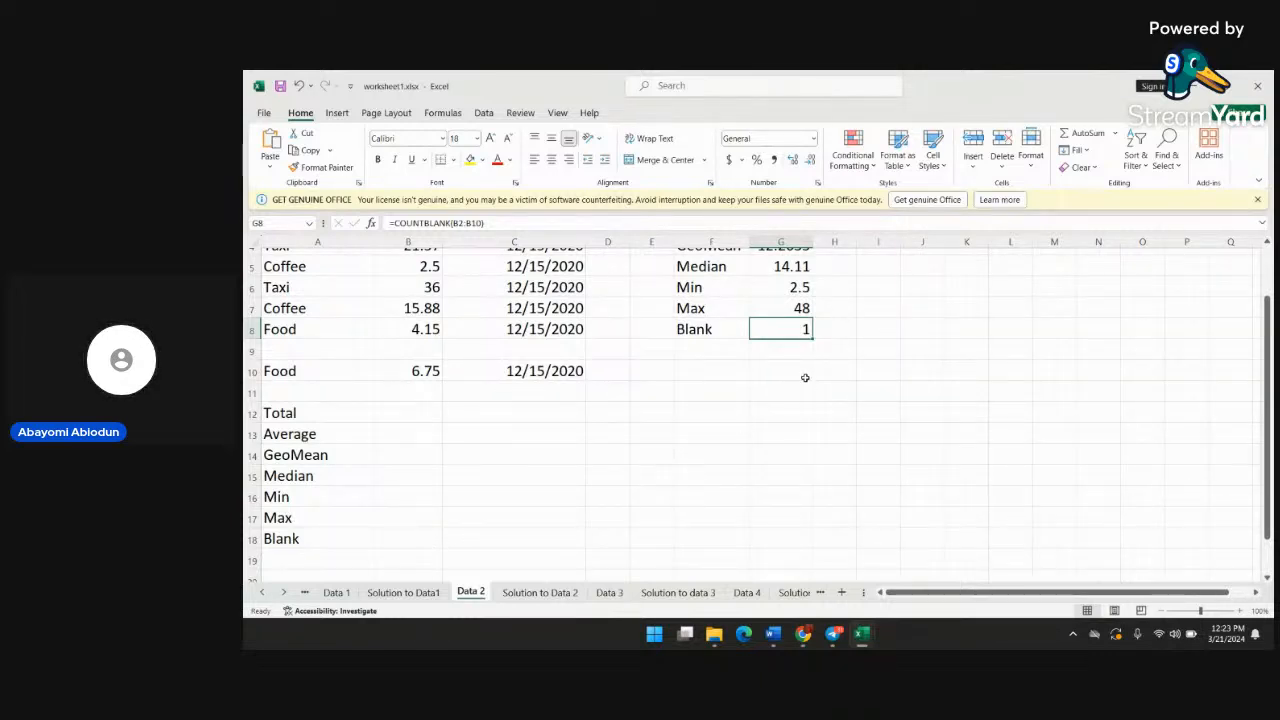
left_click(789, 315)
double_click(789, 320)
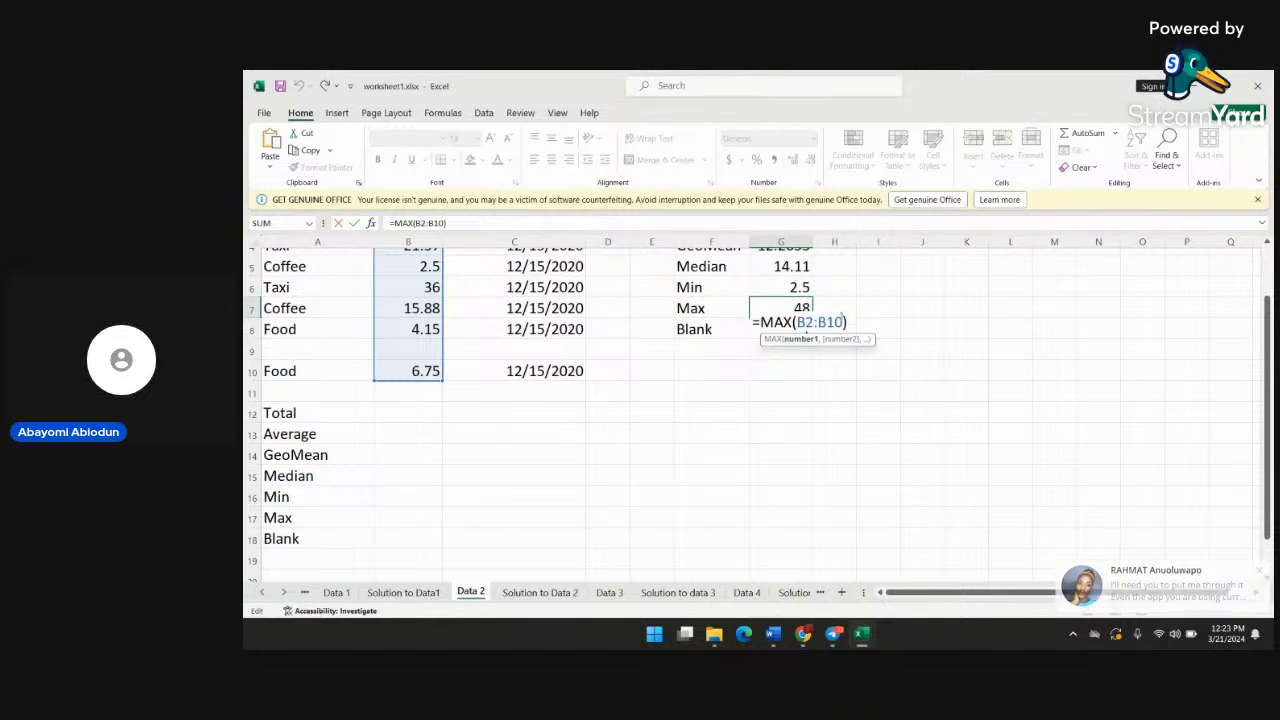
key("BackSpace")
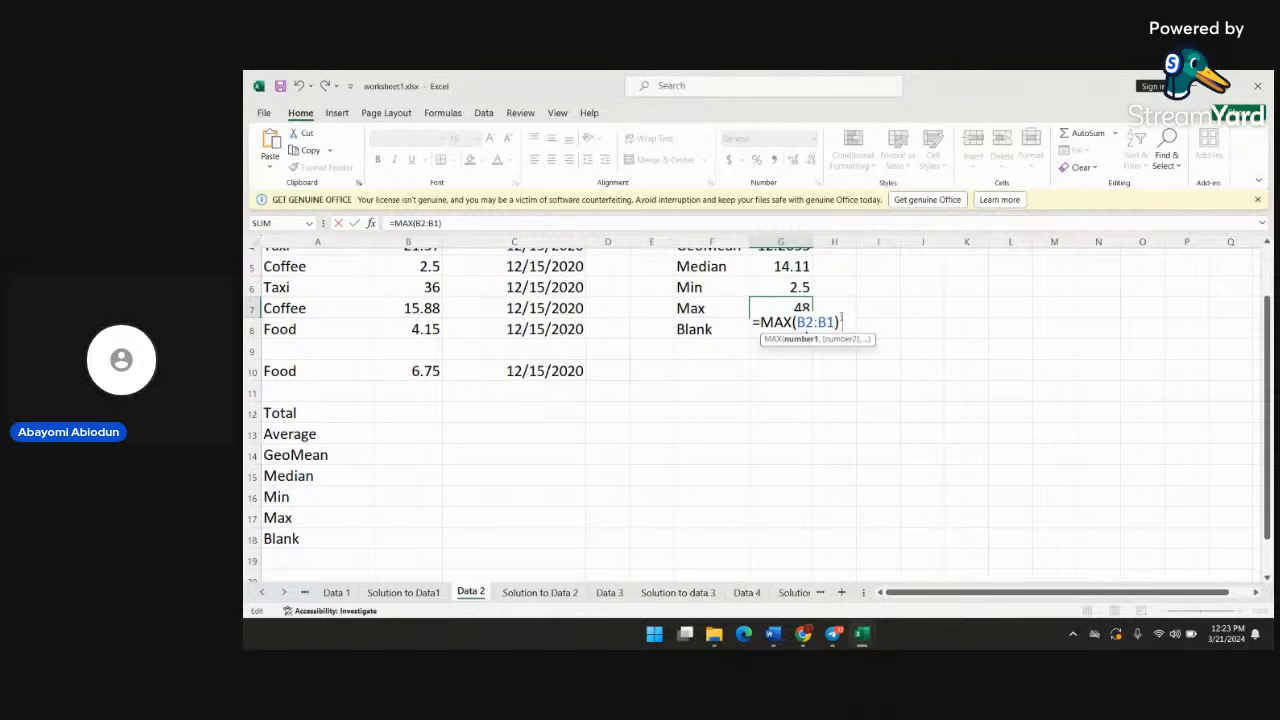
type("8")
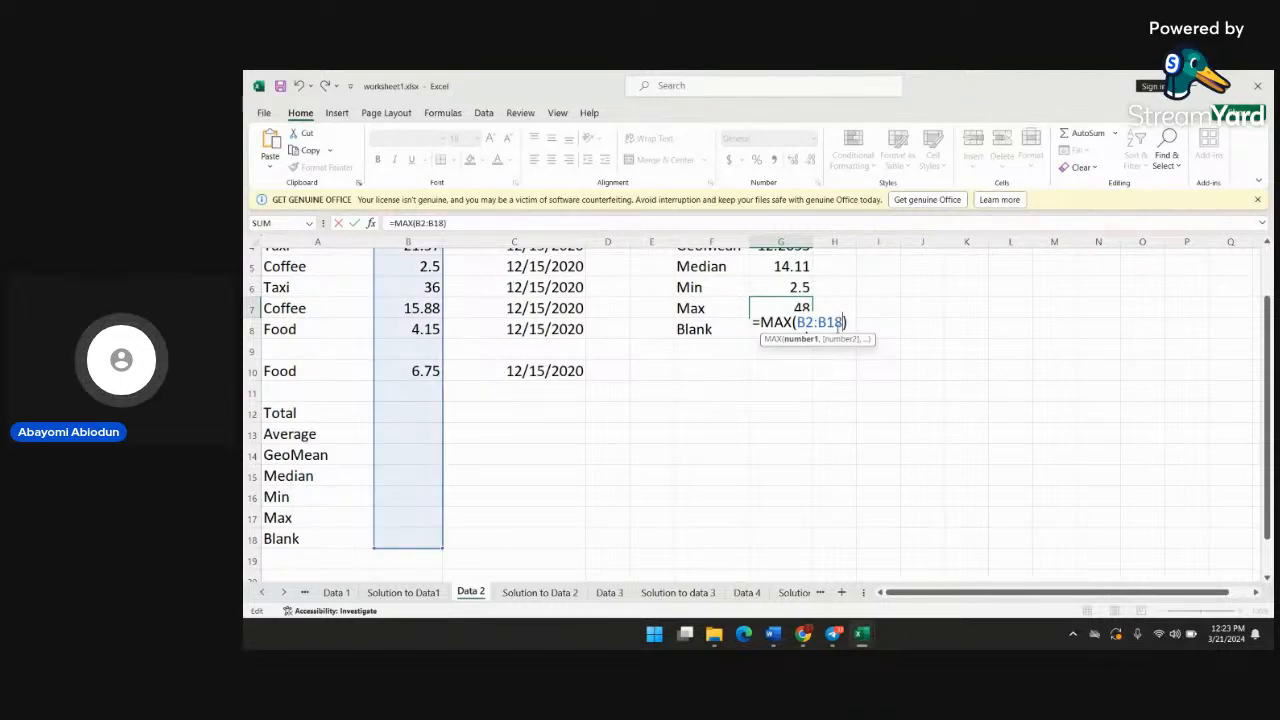
scroll(530, 360, "up", 2)
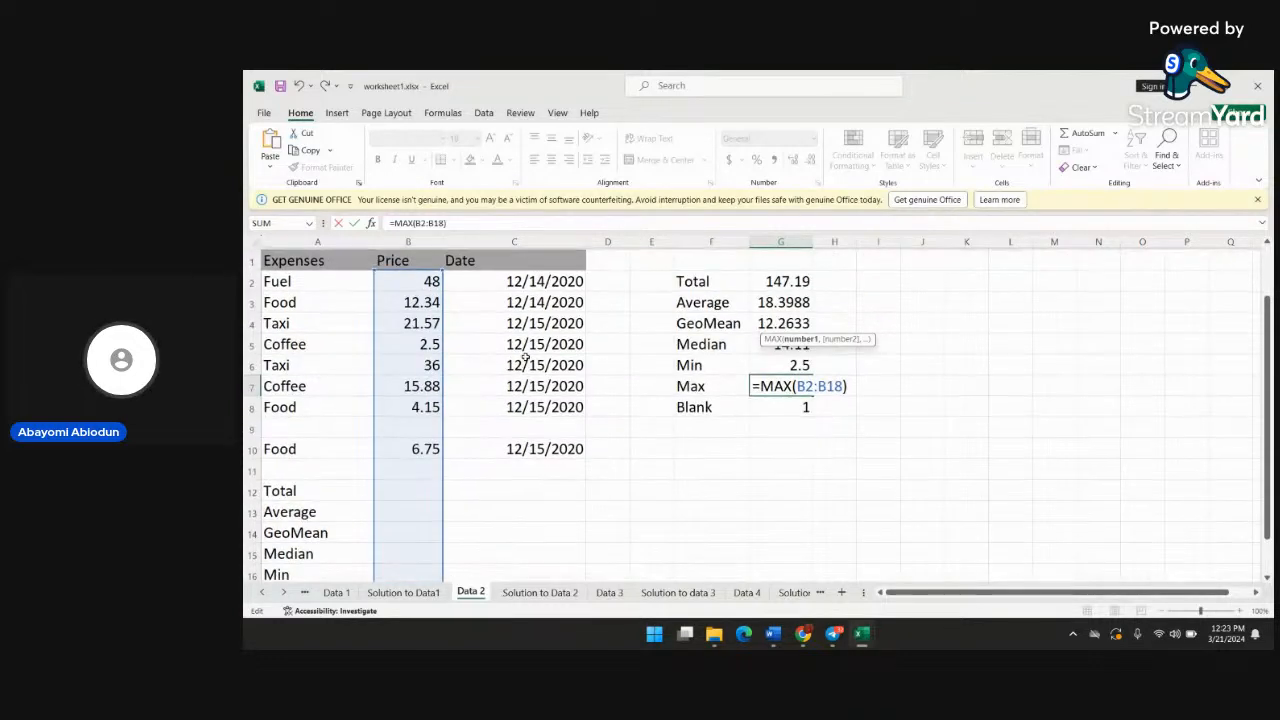
scroll(525, 358, "down", 1)
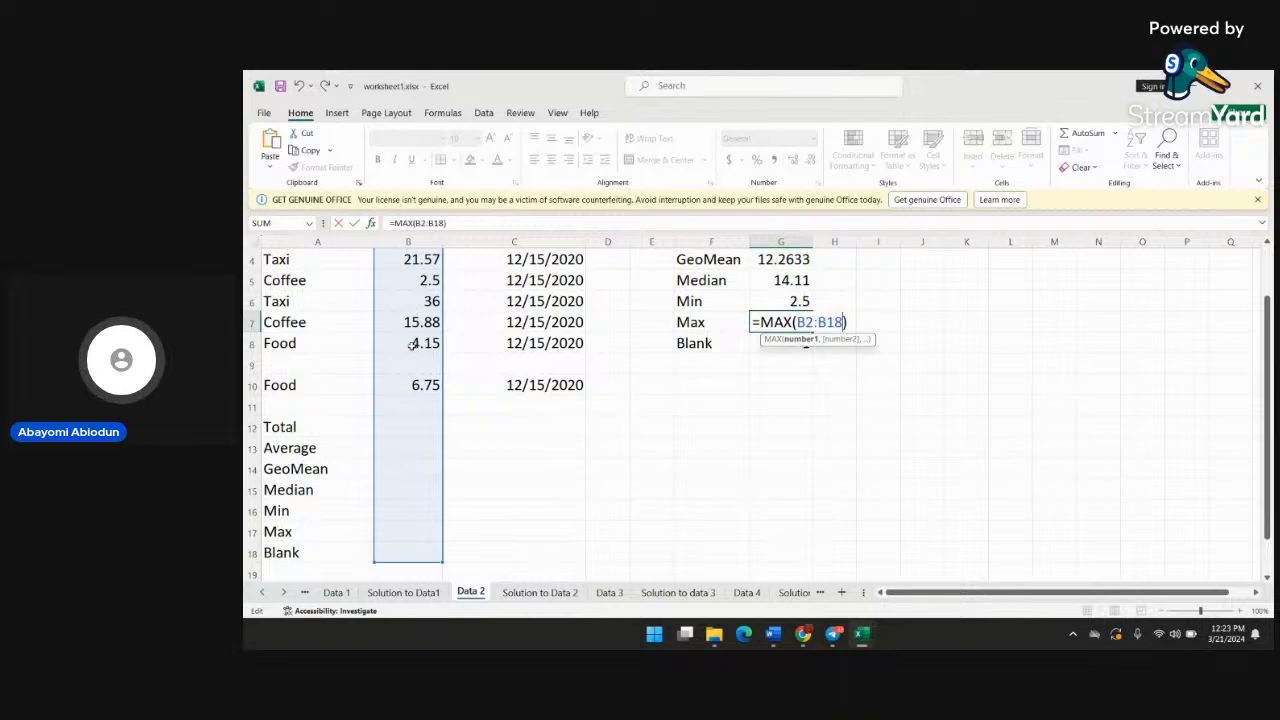
scroll(421, 426, "down", 1)
scroll(420, 425, "up", 2)
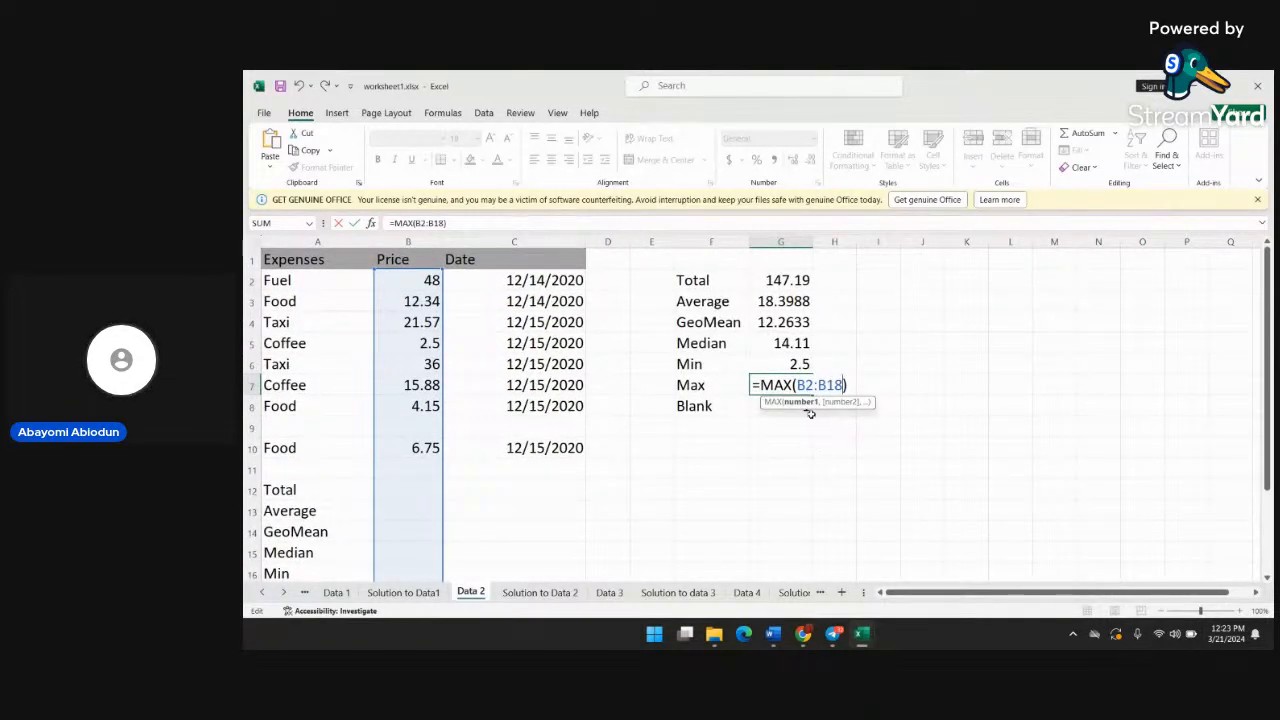
Set the range of the Max formula in cell G7 back to B2:B10
key("BackSpace")
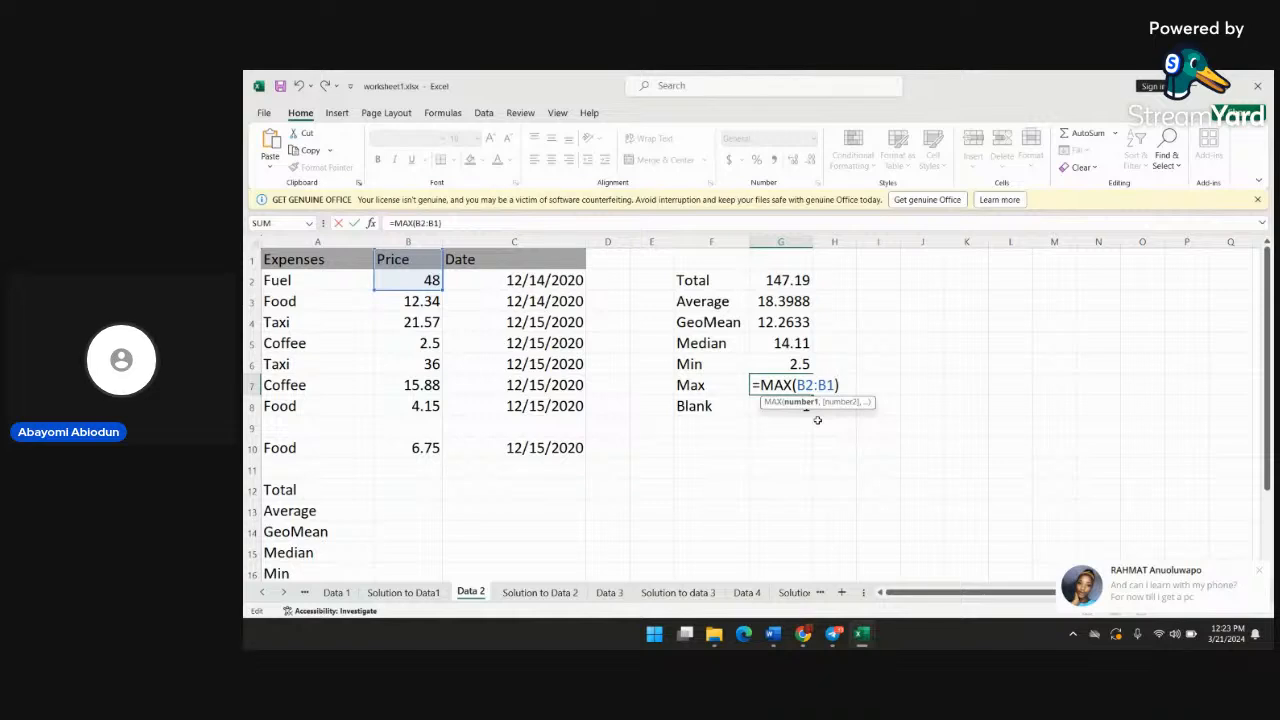
type("0")
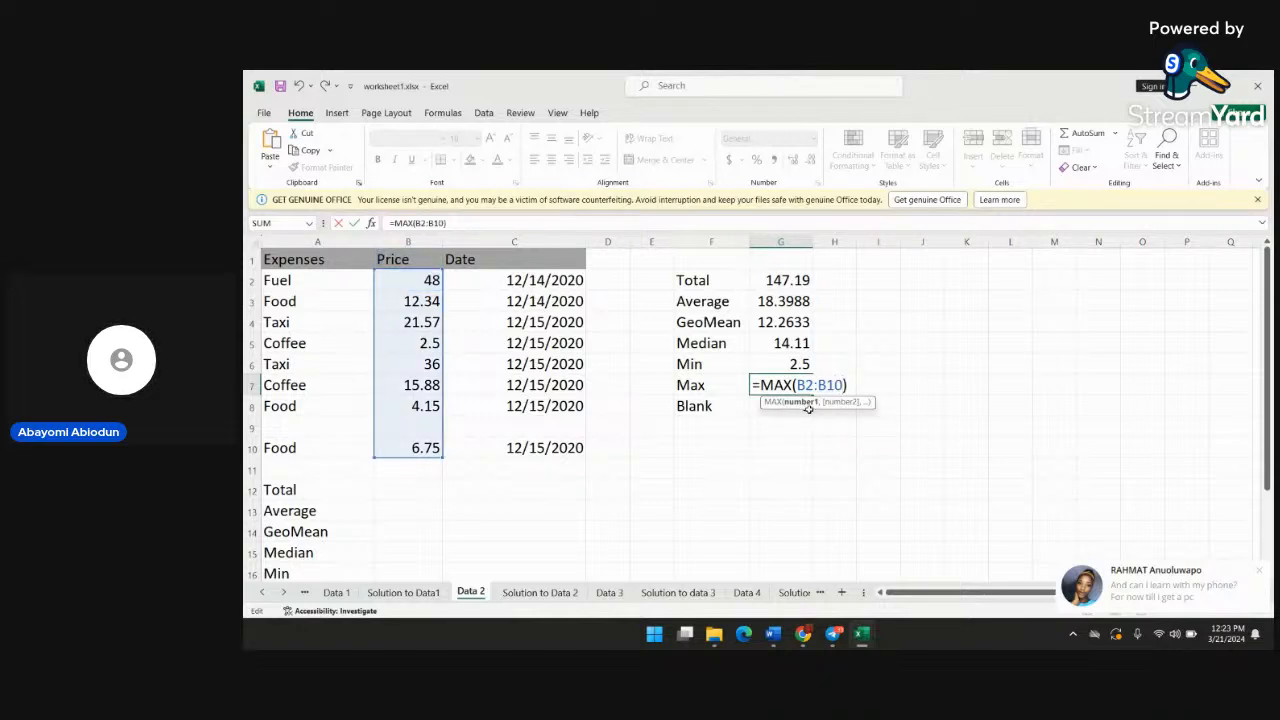
key("Return")
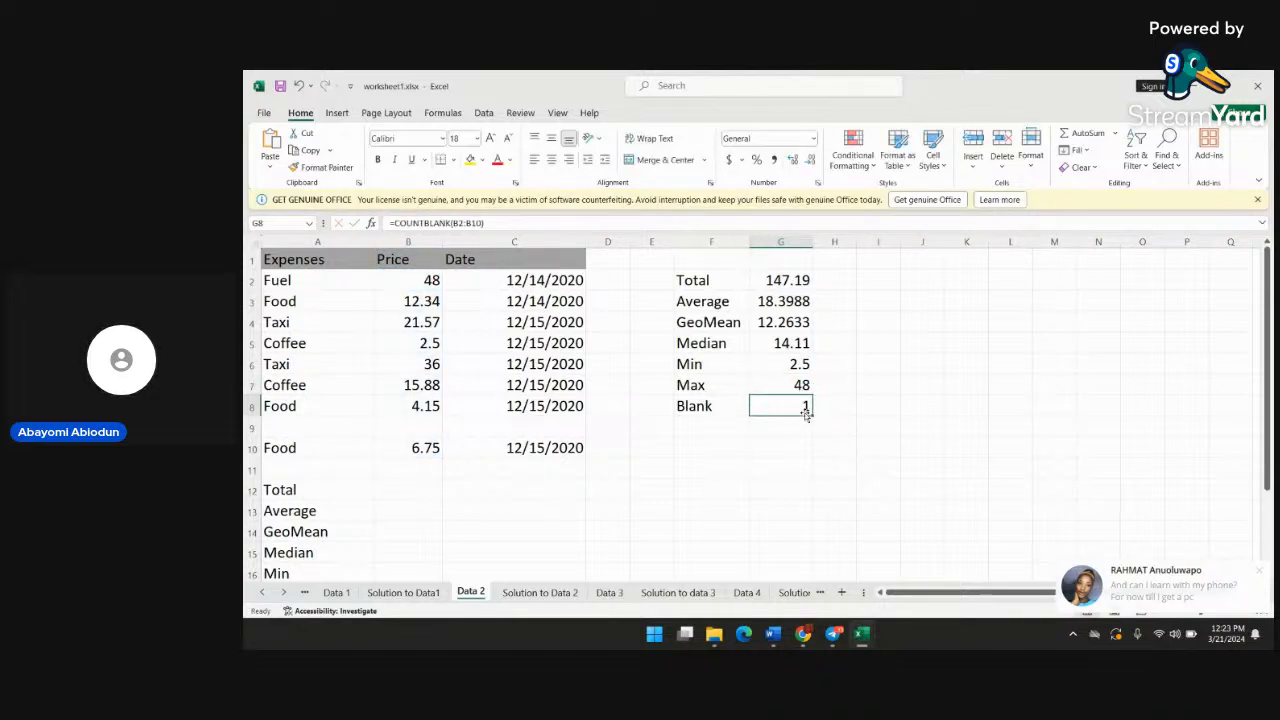
Extend the range of the COUNTBLANK formula in cell G8 to B2:B18
double_click(805, 410)
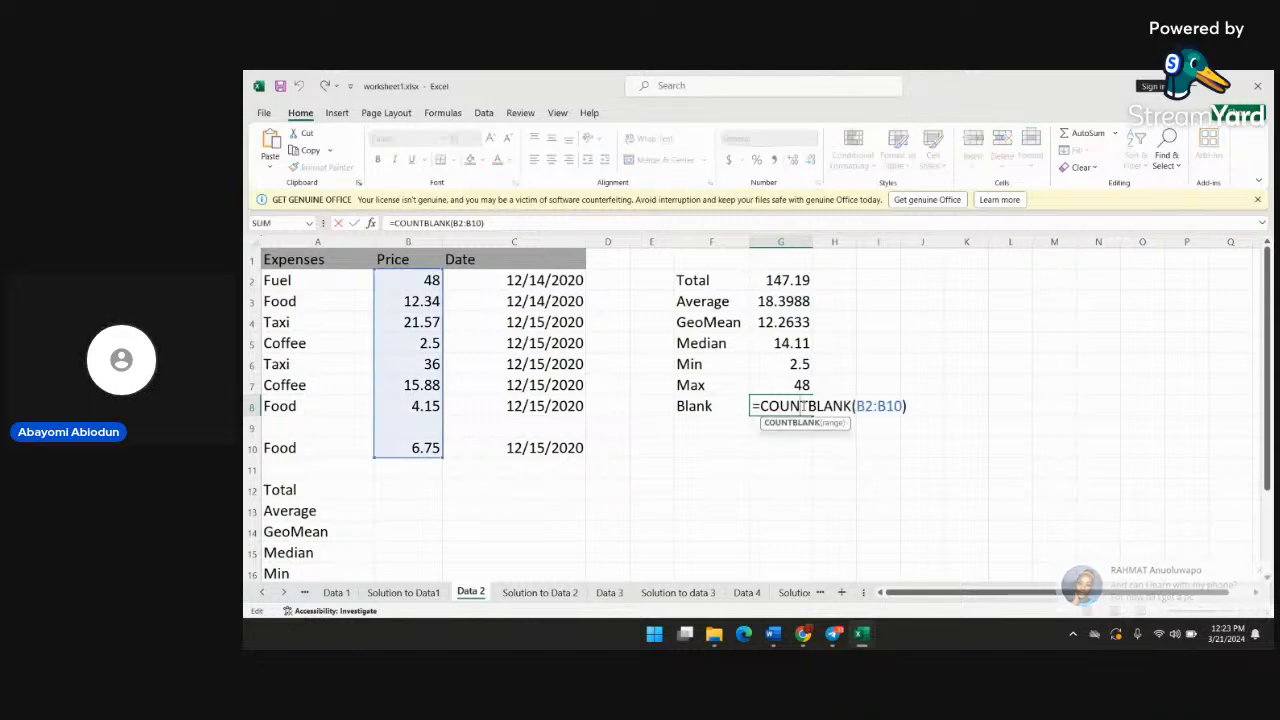
left_click(902, 406)
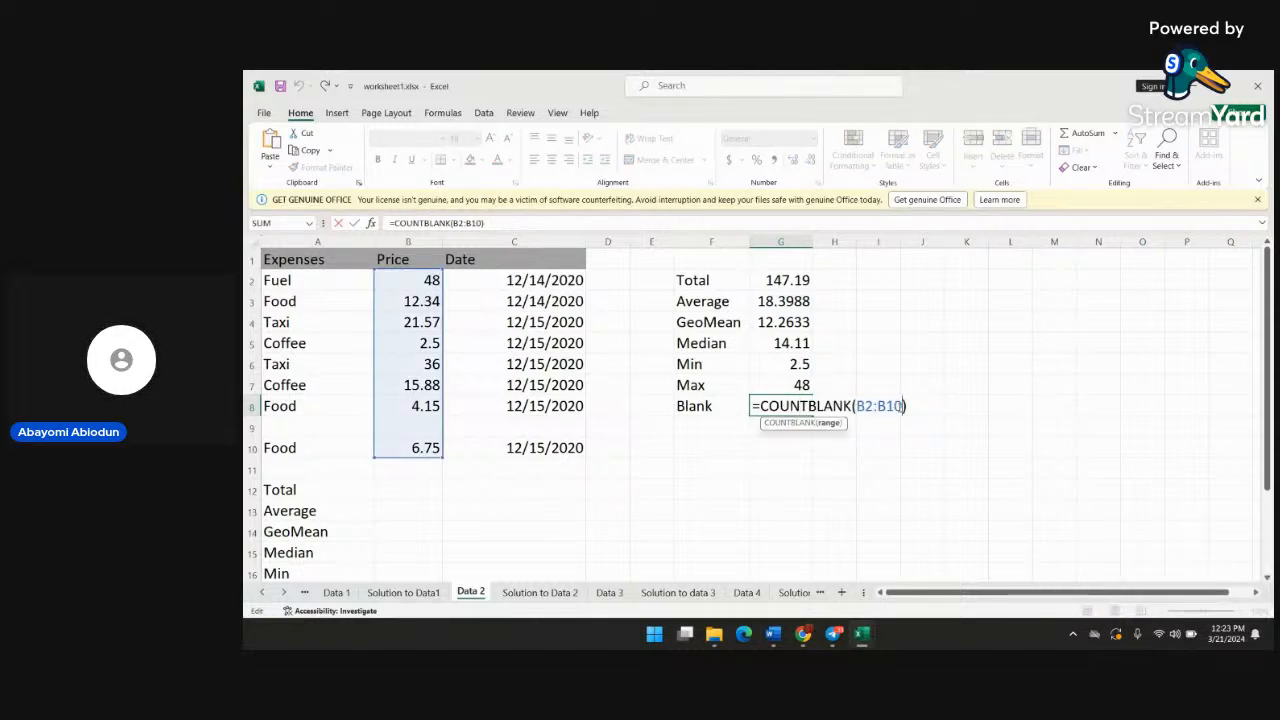
key("BackSpace")
key("BackSpace")
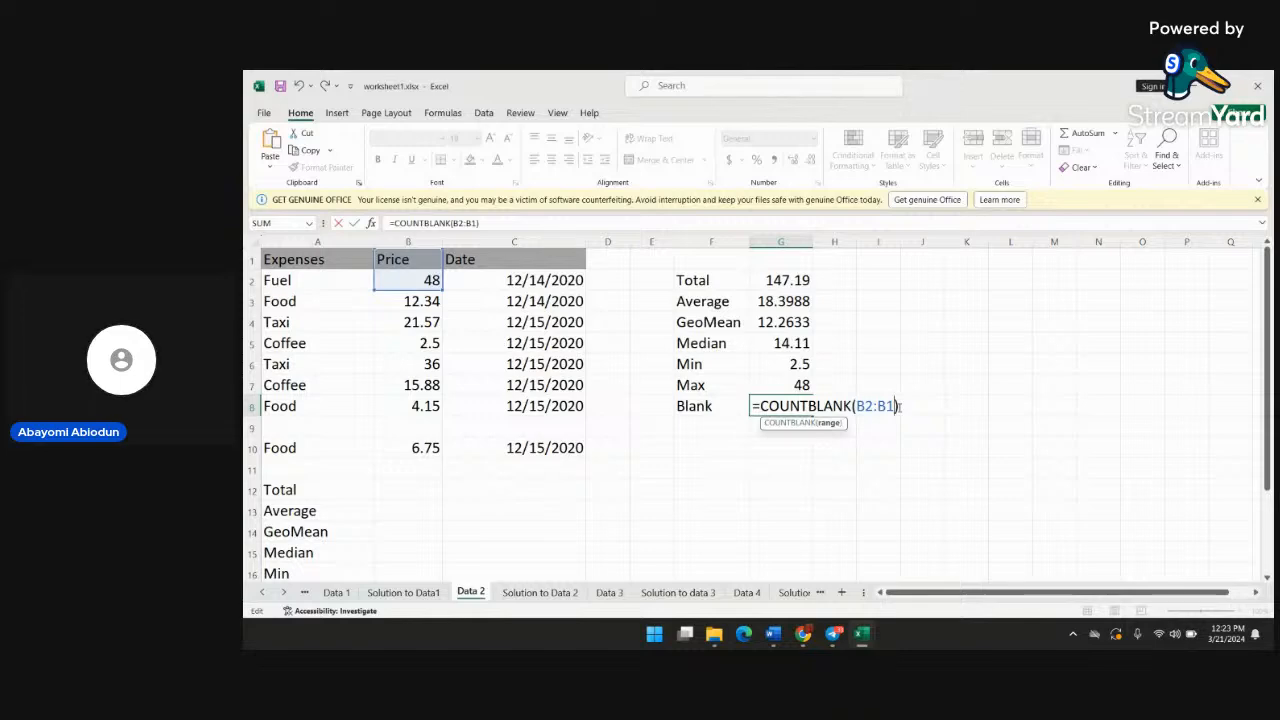
type("18")
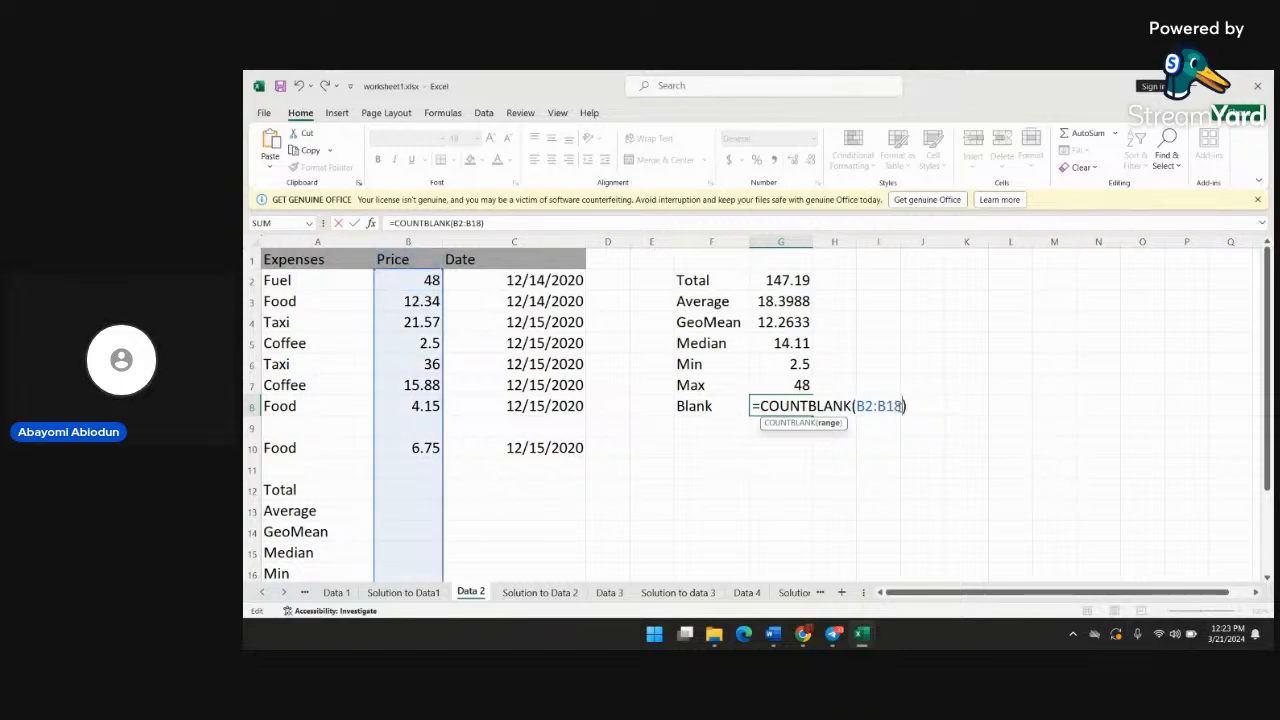
scroll(400, 498, "down", 2)
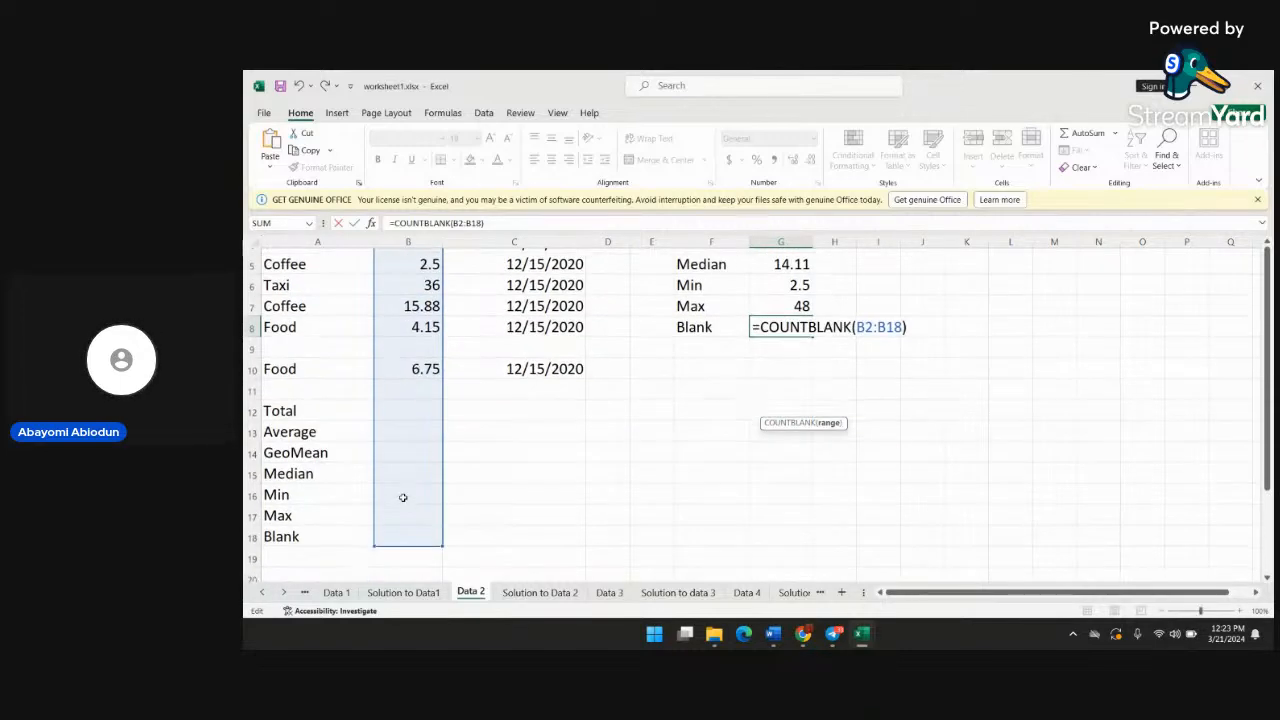
scroll(403, 497, "up", 2)
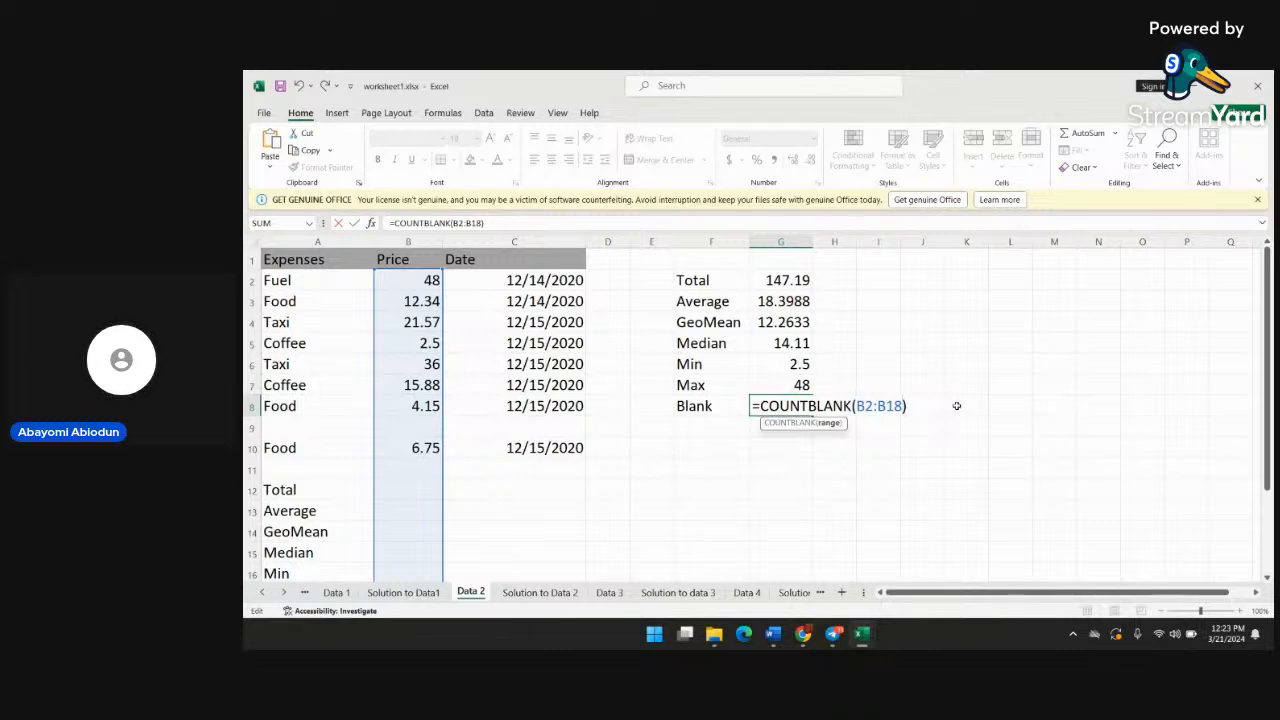
left_click(918, 409)
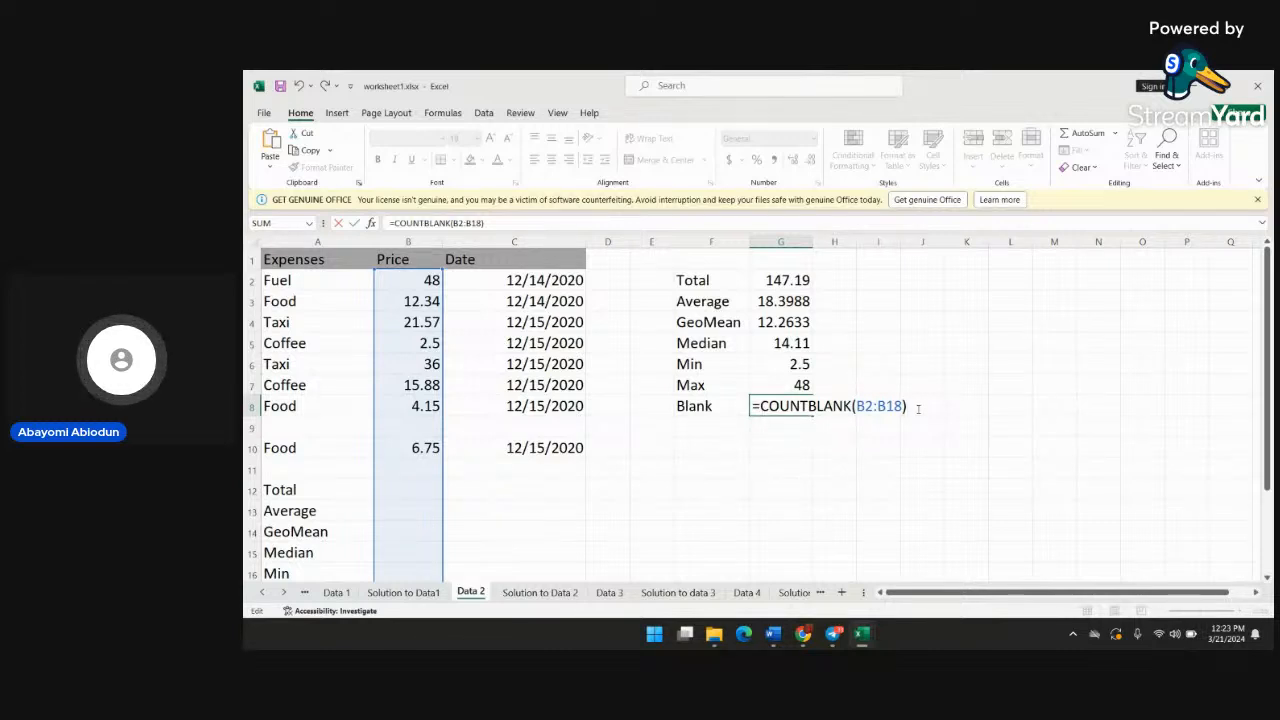
key("Return")
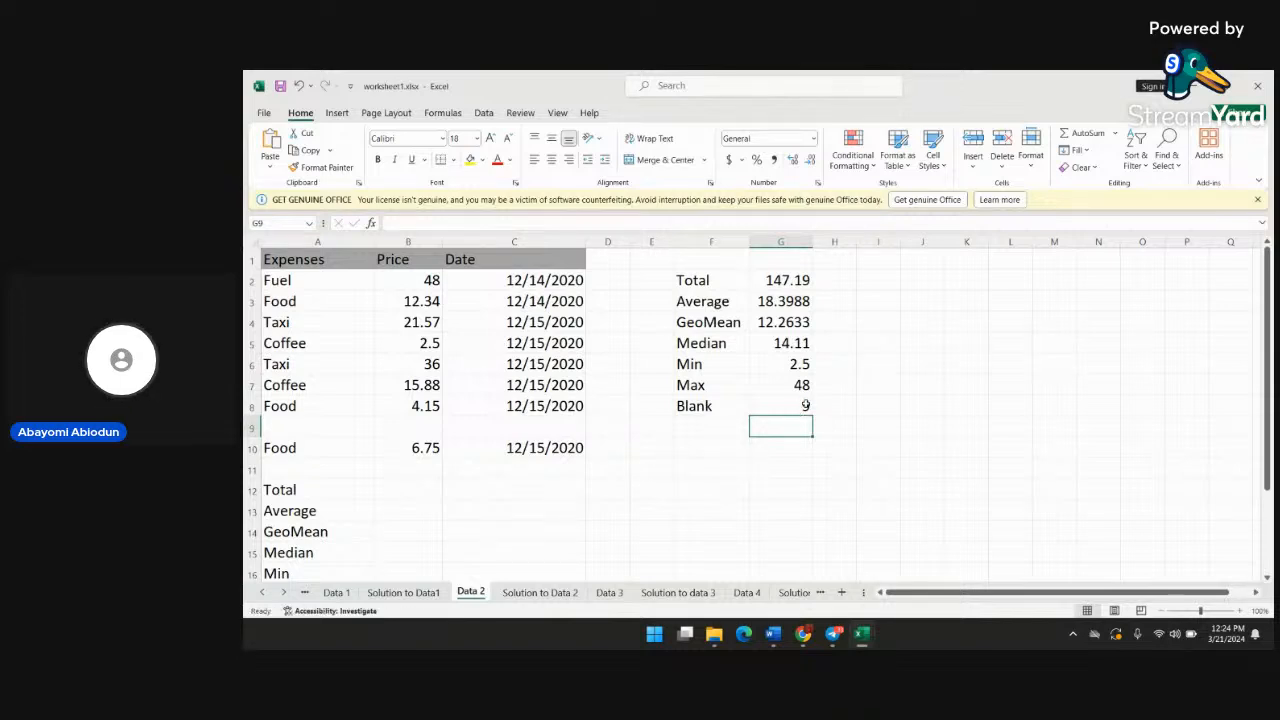
Reopen the COUNTBLANK formula in cell G8 and examine which cells of the price column its range covers
left_click(805, 406)
double_click(805, 406)
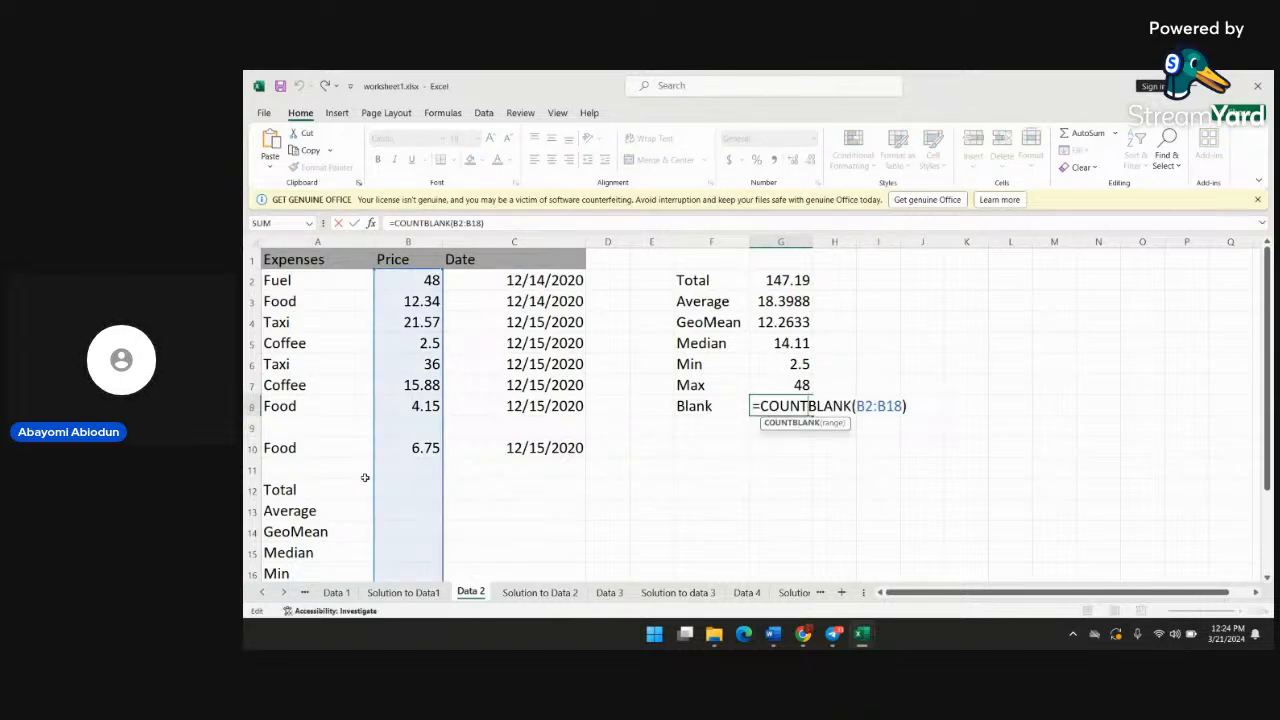
scroll(400, 444, "down", 2)
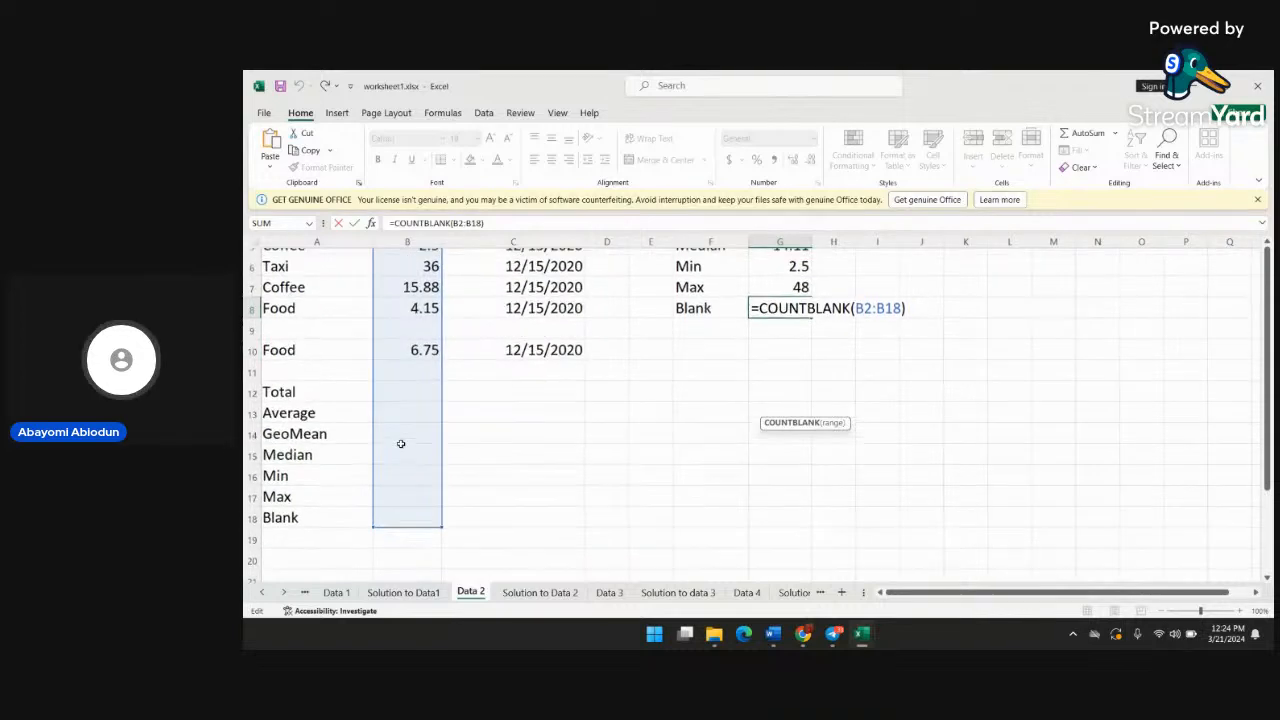
scroll(400, 444, "up", 1)
left_click(433, 363)
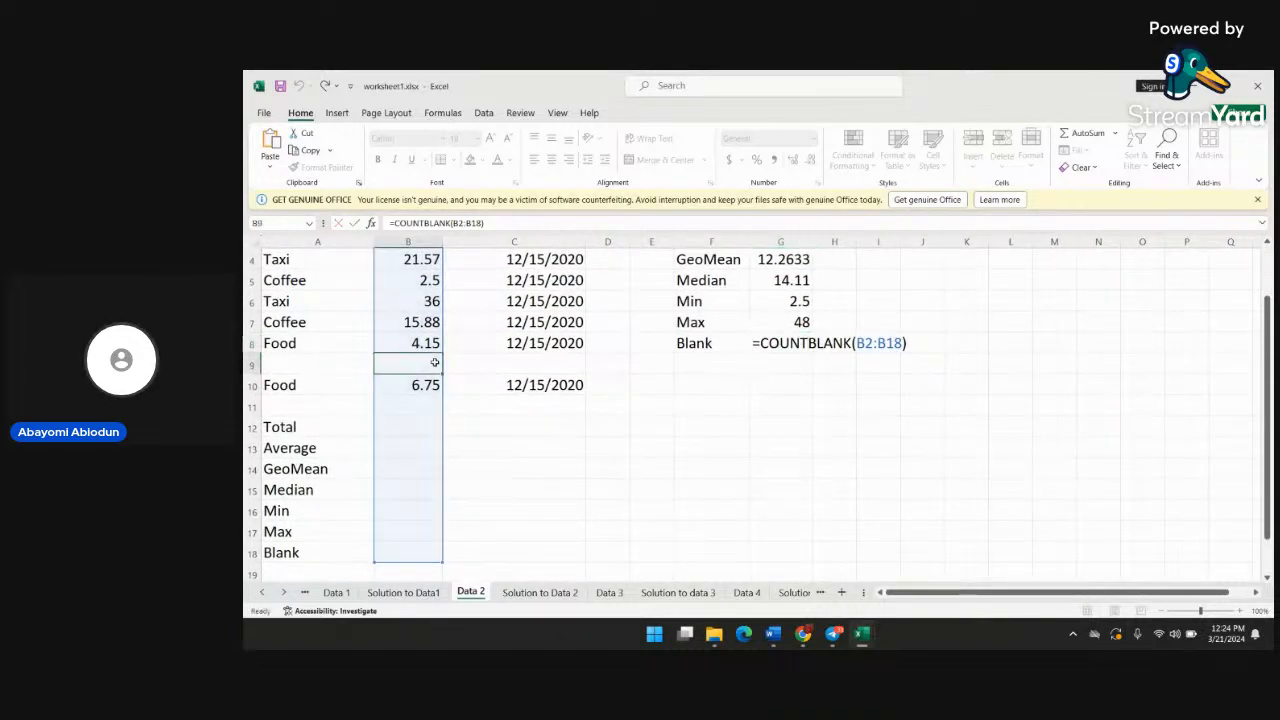
double_click(800, 343)
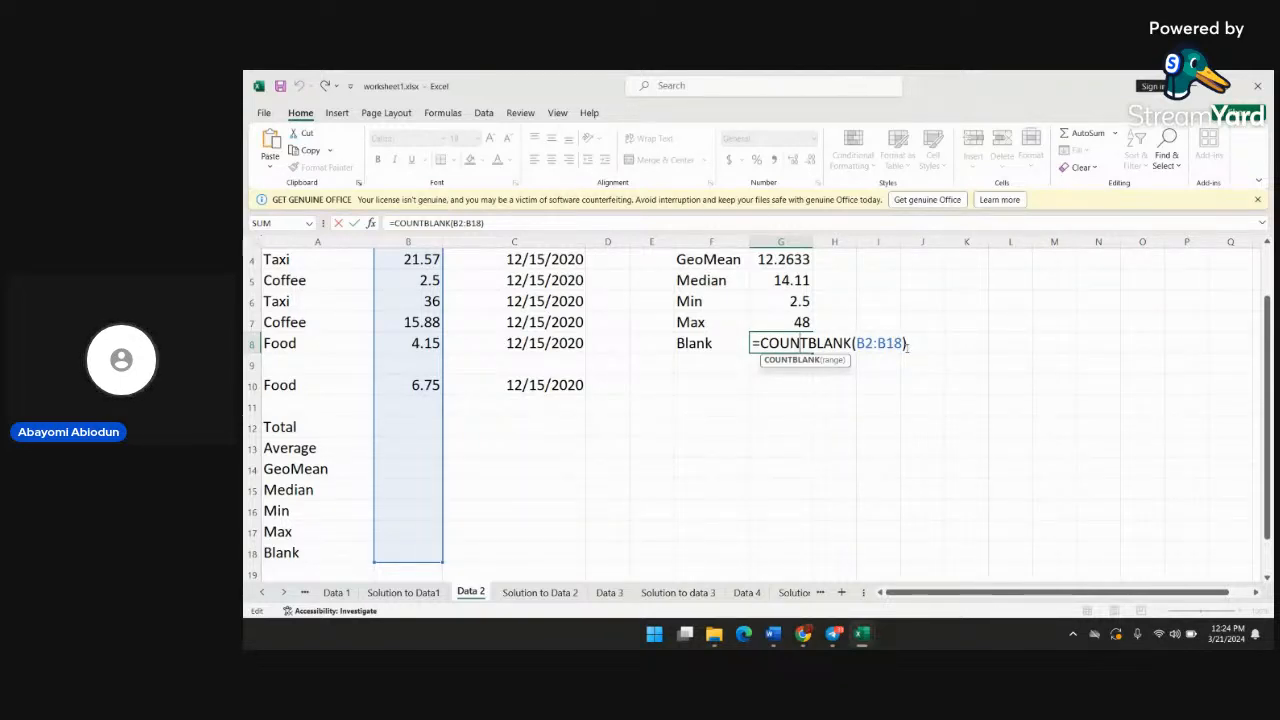
left_click(916, 347)
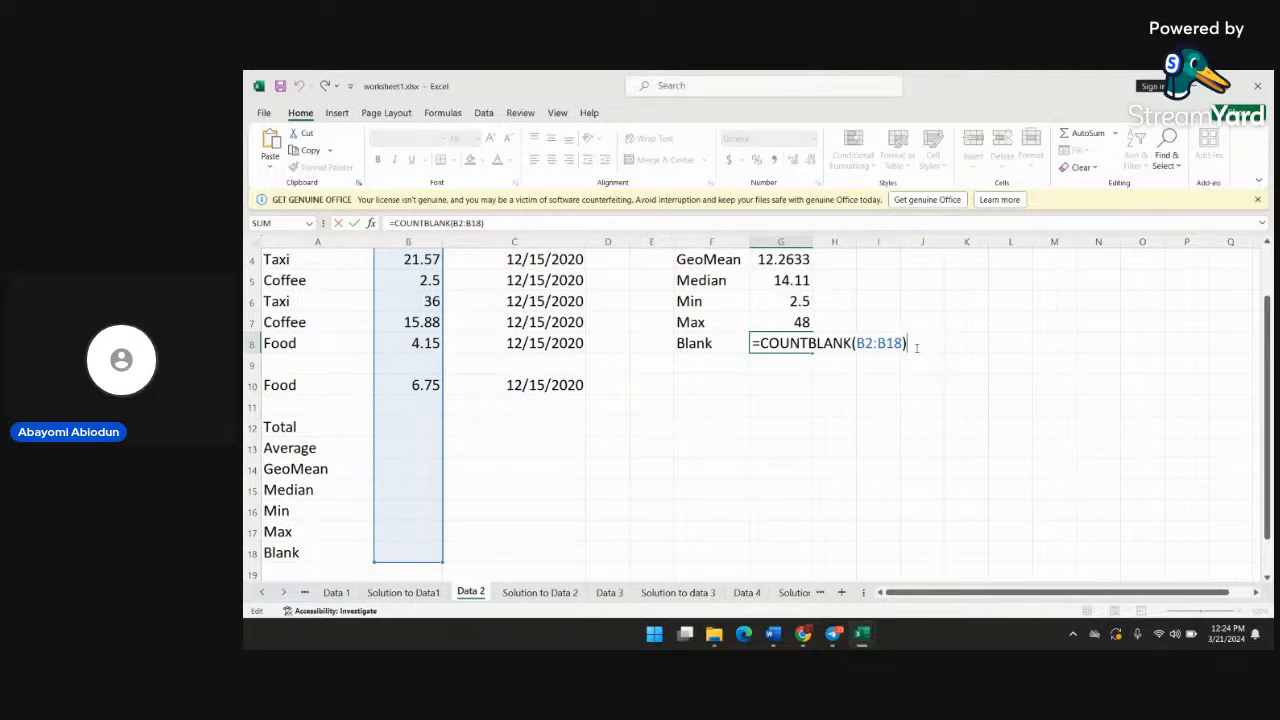
key("Return")
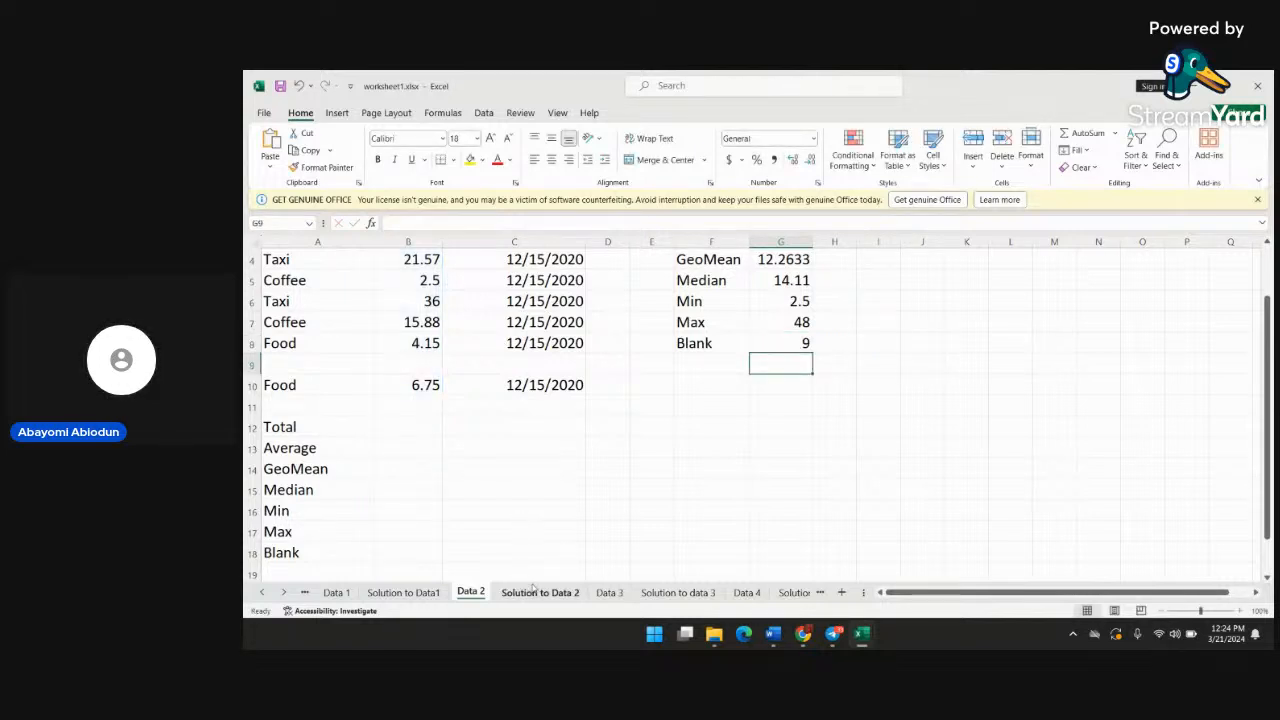
scroll(624, 458, "up", 1)
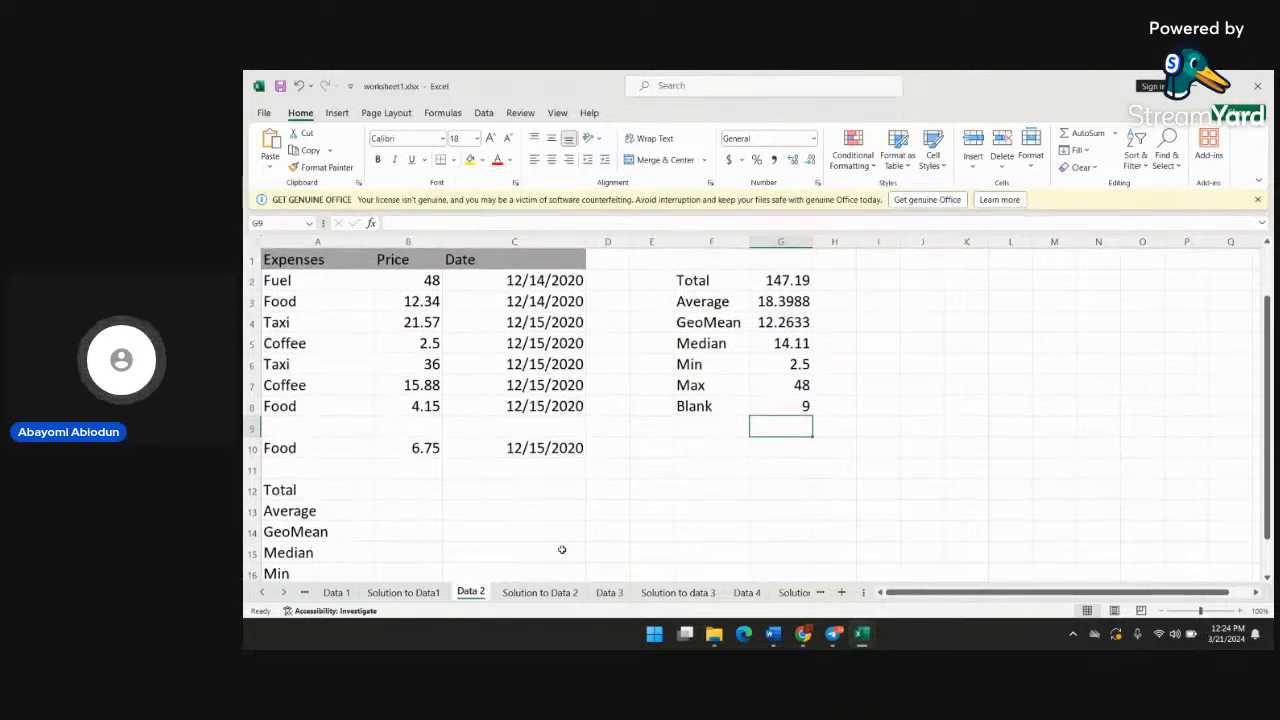
On the Data 3 sheet, delete the PRODUCT formula from cell J2 in the second table's Total Sales column
left_click(610, 592)
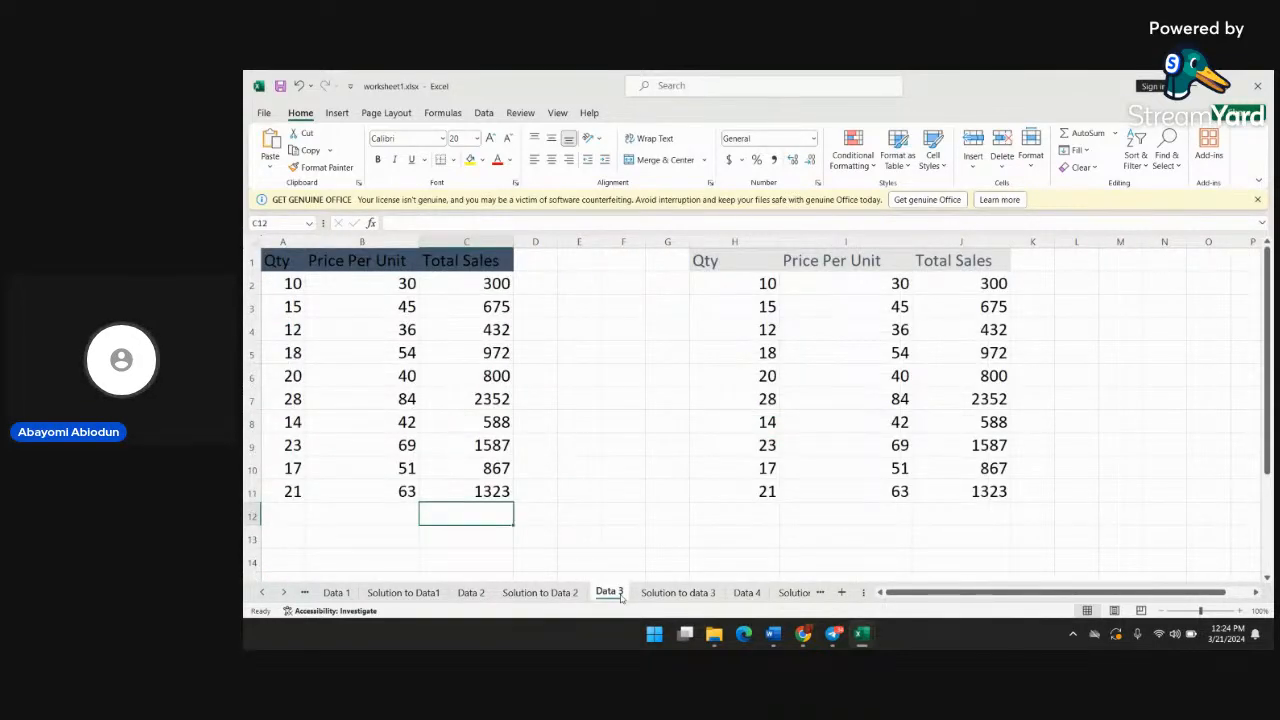
left_click(980, 306)
double_click(980, 306)
left_click(988, 284)
double_click(988, 284)
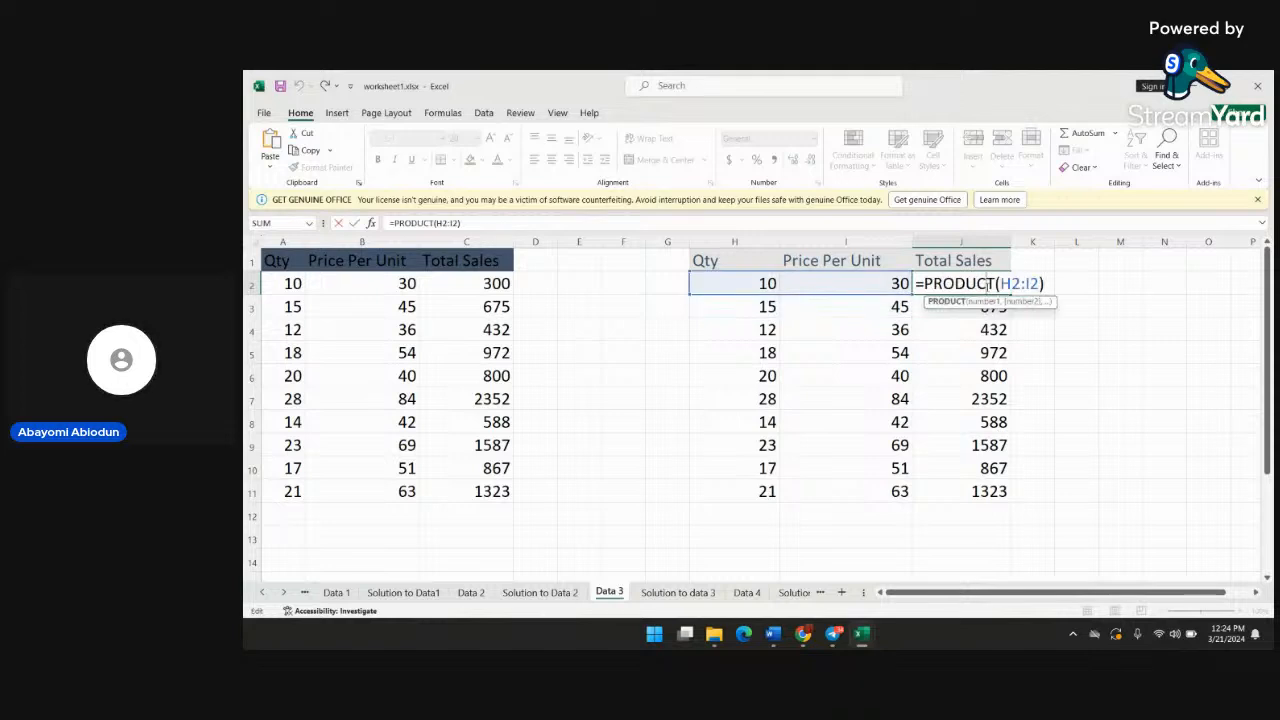
key("Right")
key("Right")
key("Right")
key("Right")
key("Delete")
key("Delete")
key("Delete")
key("Delete")
key("BackSpace")
key("BackSpace")
key("BackSpace")
key("BackSpace")
key("BackSpace")
key("BackSpace")
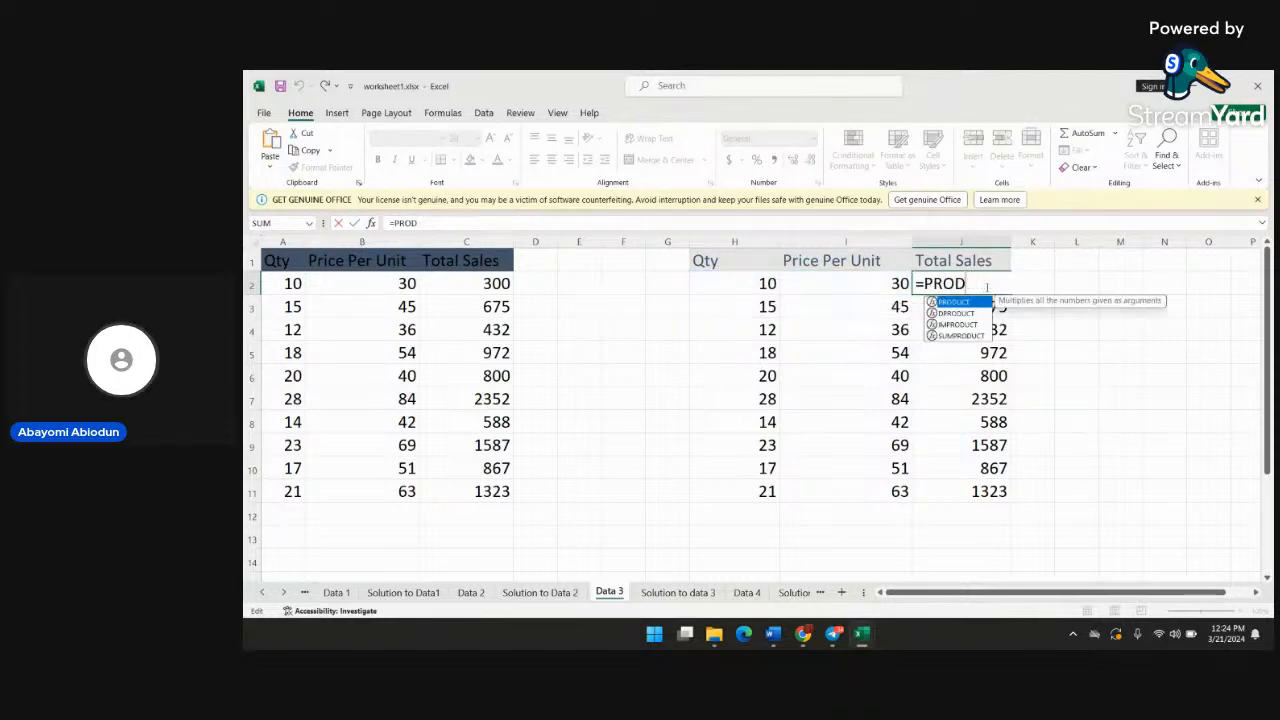
key("BackSpace")
key("BackSpace")
key("BackSpace")
key("BackSpace")
key("BackSpace")
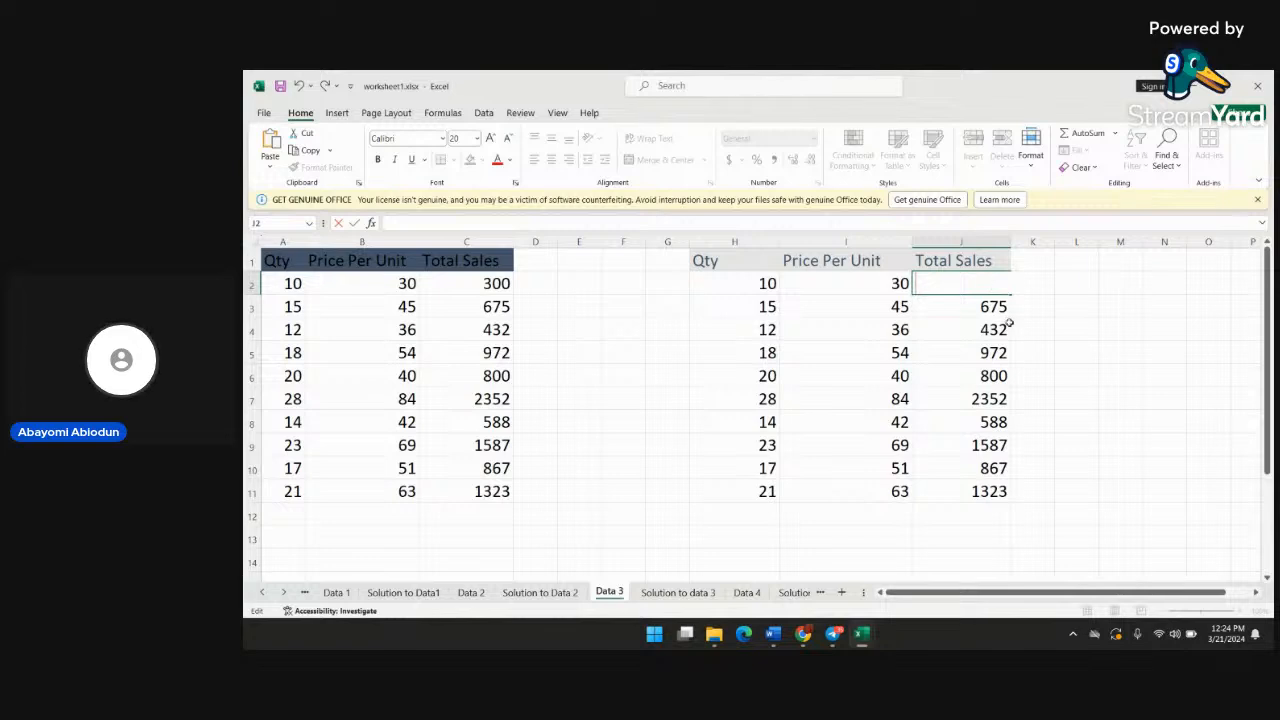
Delete the PRODUCT formulas from cells J3 and J4 in the second table's Total Sales column
double_click(1003, 307)
key("ctrl+a")
key("BackSpace")
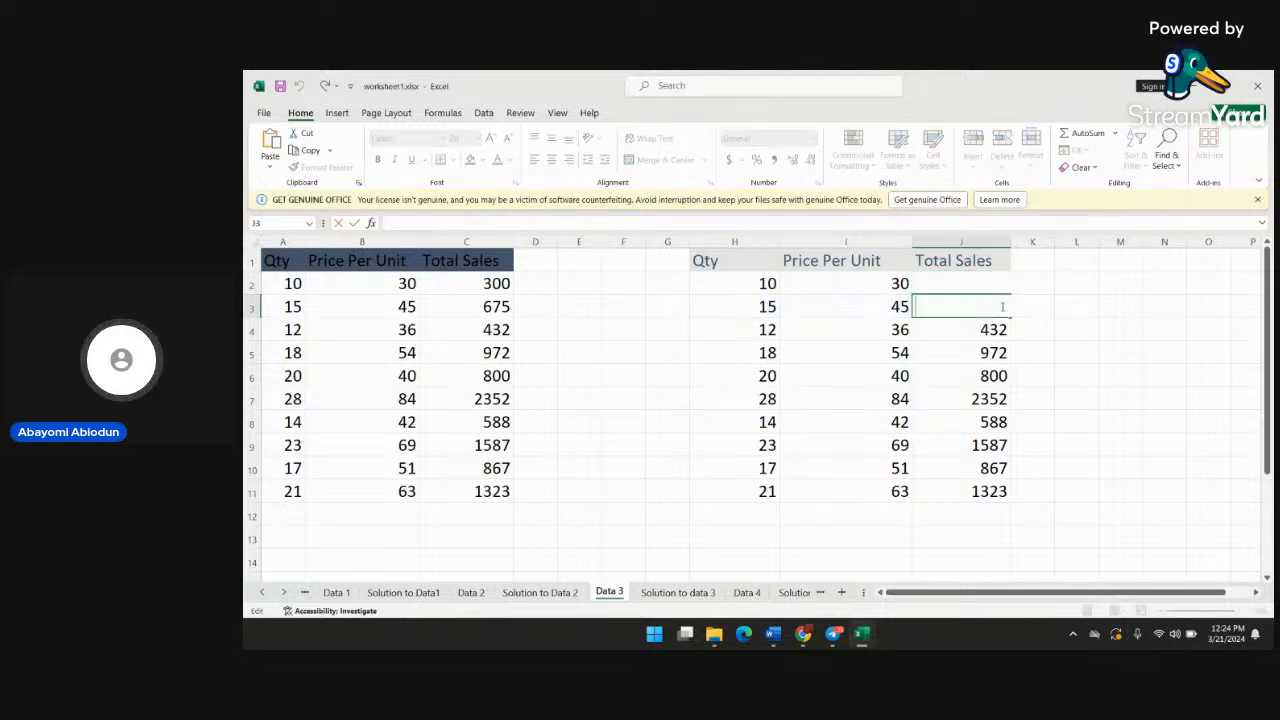
double_click(1004, 330)
key("BackSpace")
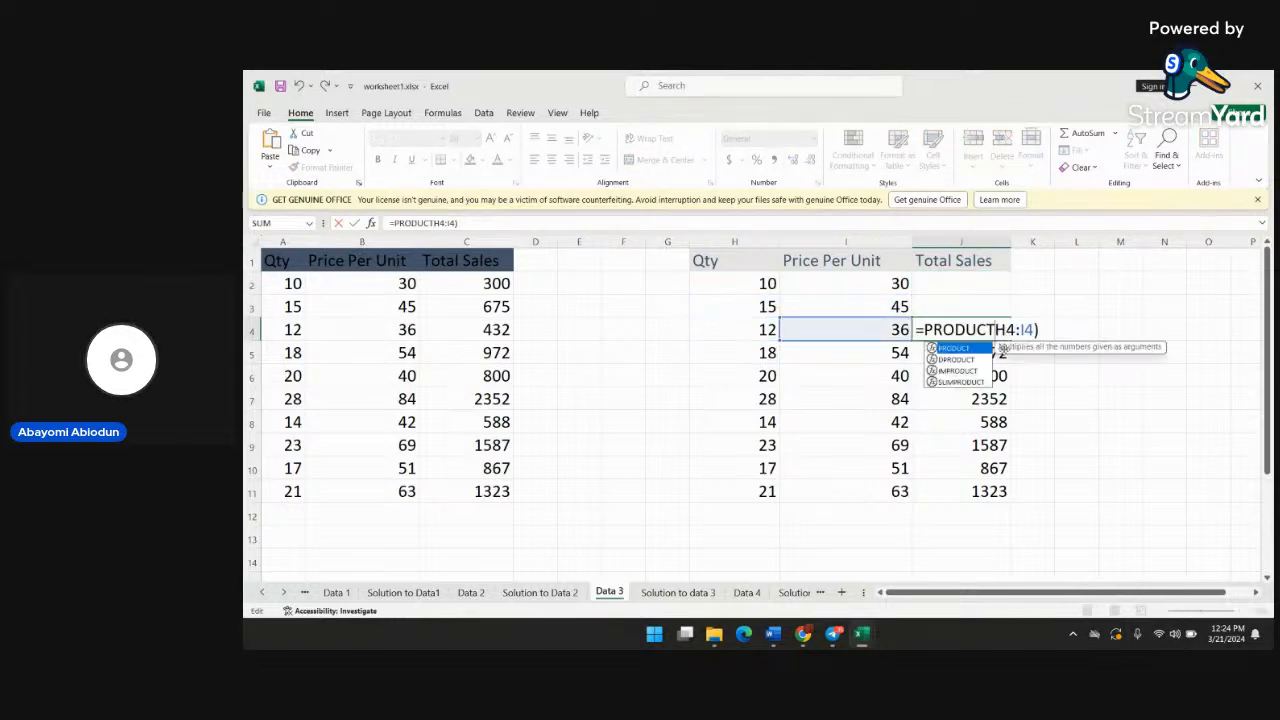
left_click(1030, 330)
key("BackSpace")
key("BackSpace")
key("BackSpace")
key("BackSpace")
key("BackSpace")
key("BackSpace")
key("BackSpace")
key("BackSpace")
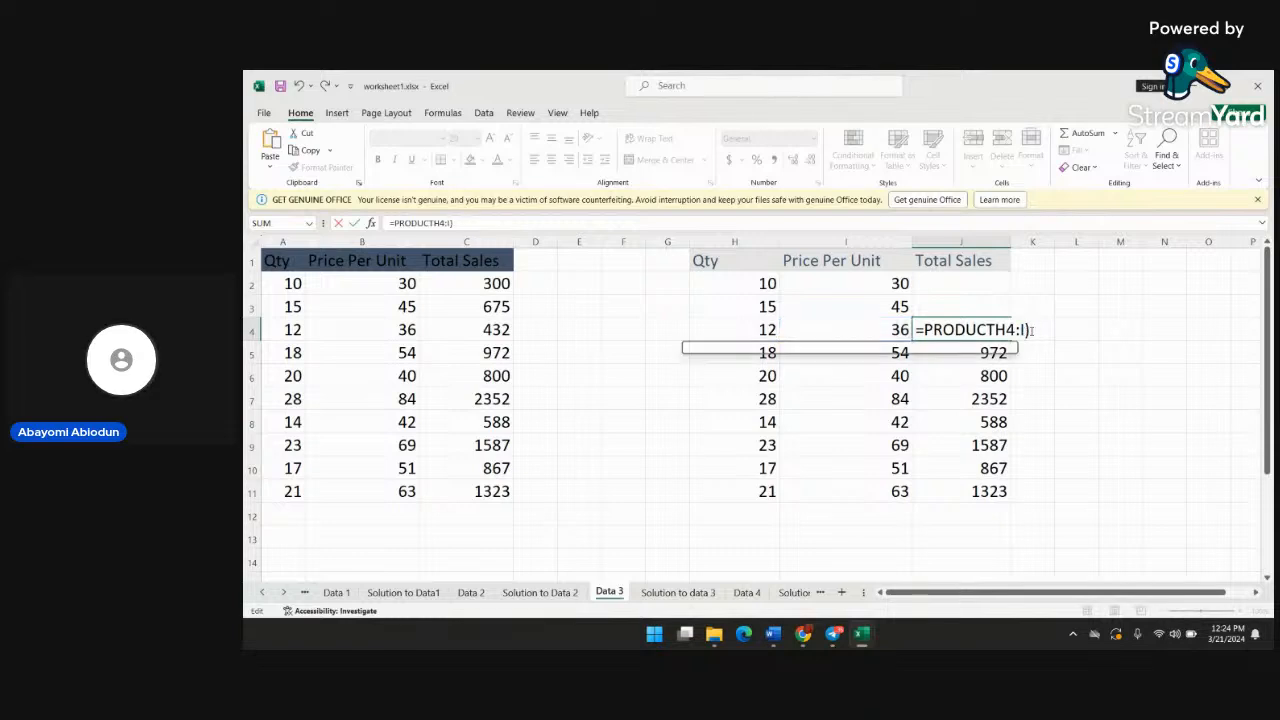
key("BackSpace")
key("BackSpace")
key("BackSpace")
key("BackSpace")
key("BackSpace")
key("BackSpace")
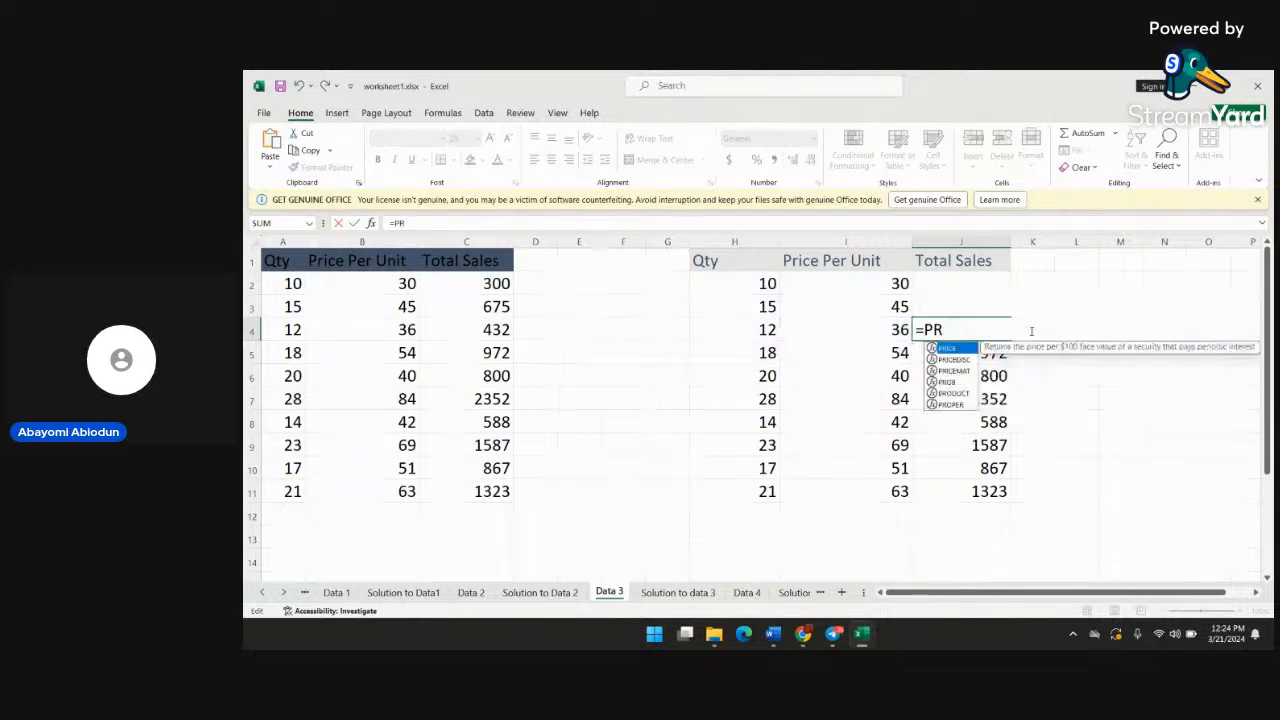
Clear the Total Sales formulas from cells J5 and J6 of the second table
left_click(992, 352)
double_click(992, 352)
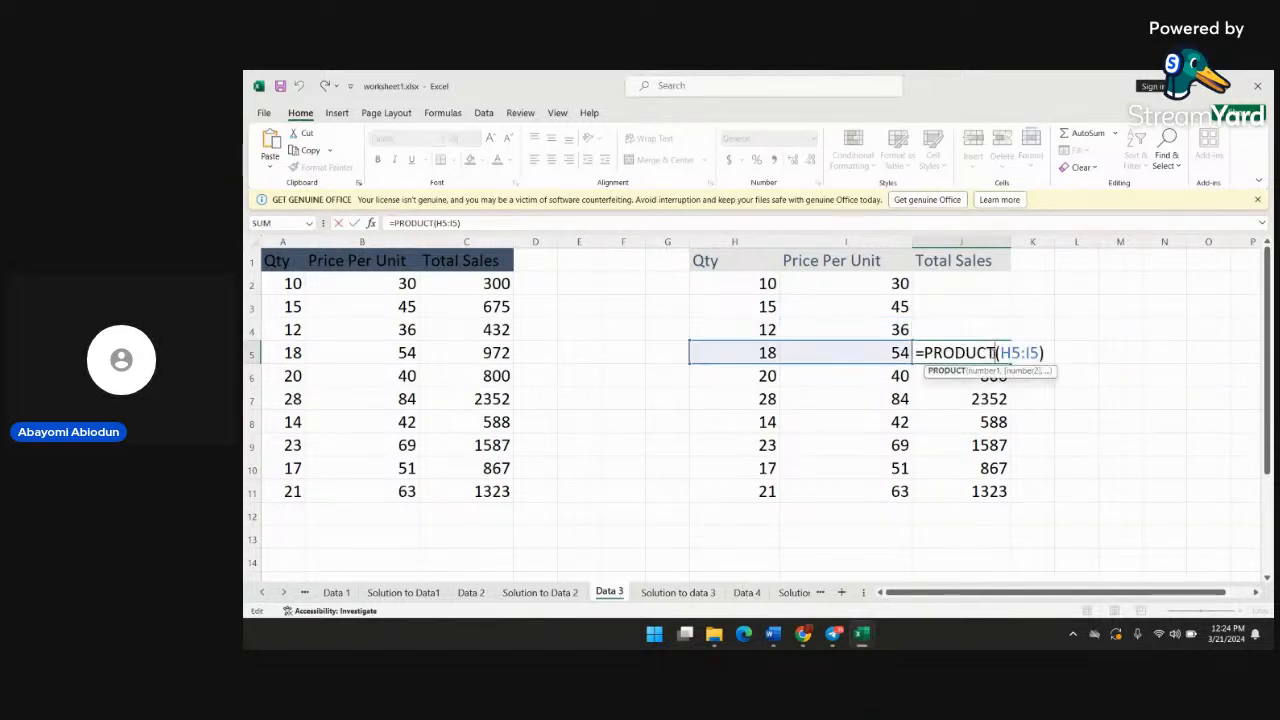
key("BackSpace")
key("BackSpace")
key("BackSpace")
key("BackSpace")
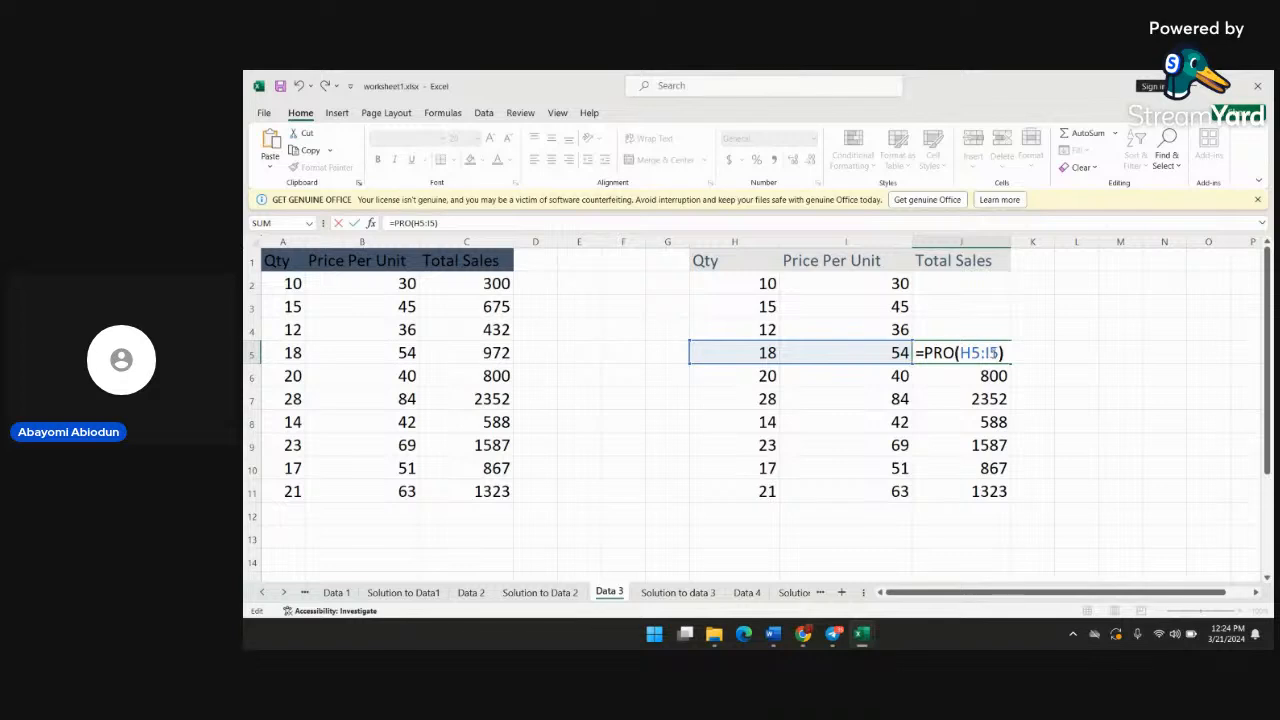
key("BackSpace")
key("BackSpace")
key("BackSpace")
key("BackSpace")
key("BackSpace")
key("BackSpace")
key("BackSpace")
key("BackSpace")
key("BackSpace")
key("BackSpace")
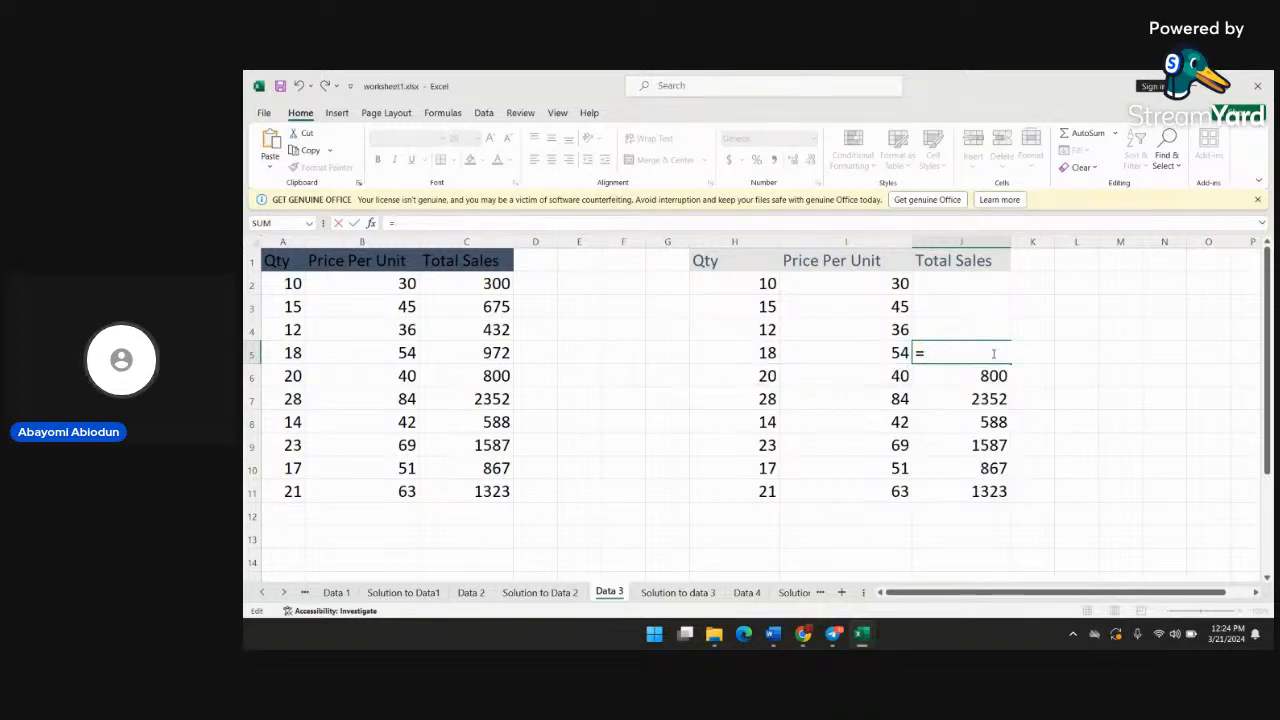
left_click(1009, 379)
key("BackSpace")
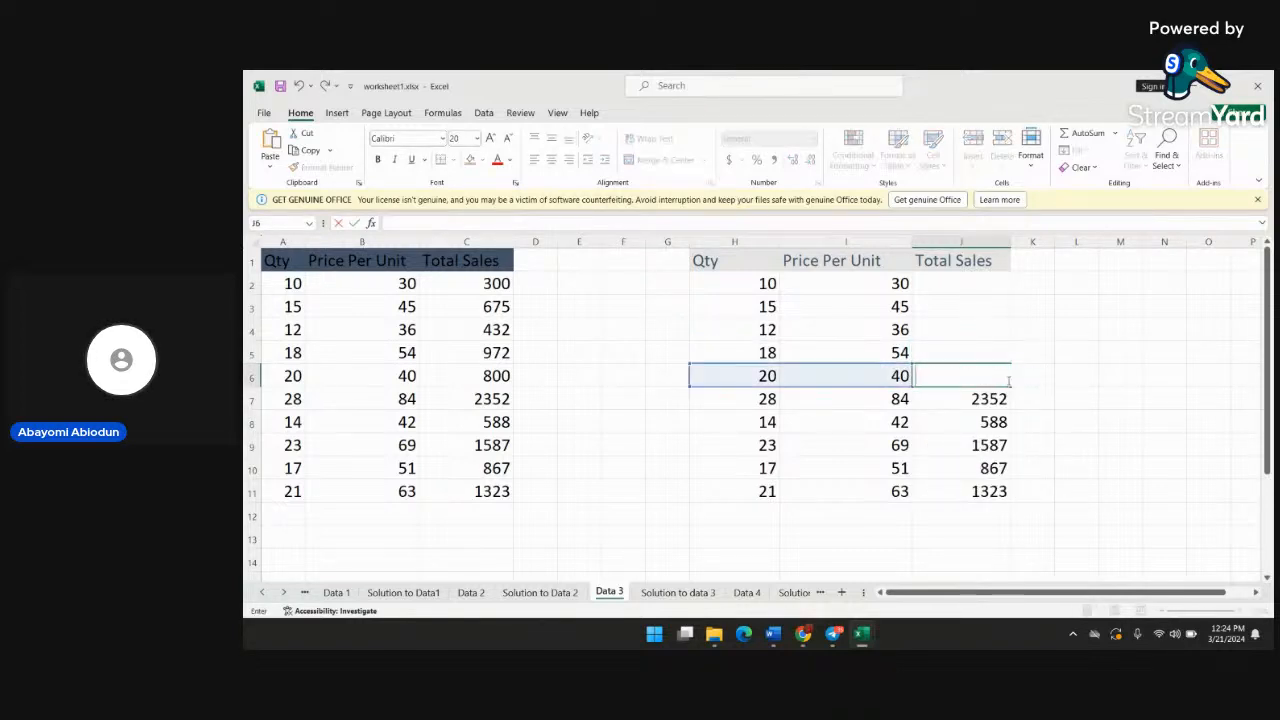
Clear the remaining Total Sales formulas from cells J7 through J11 of the second table
left_click(993, 398)
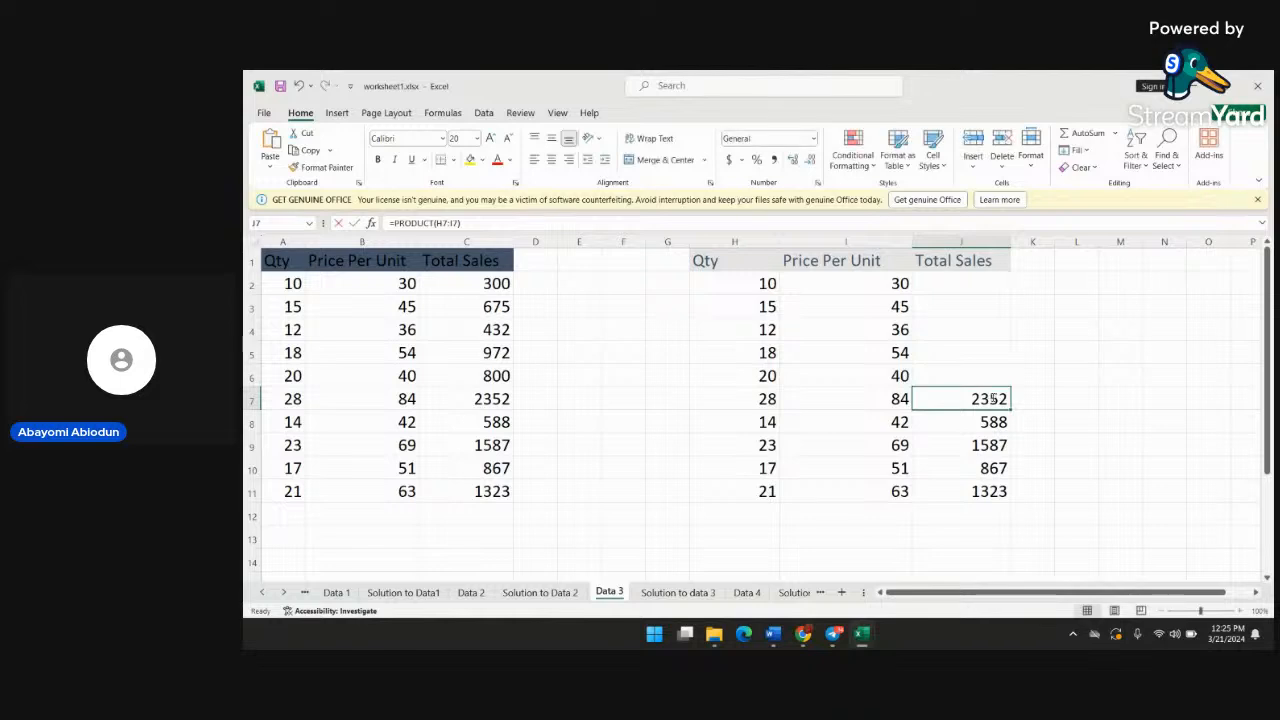
key("BackSpace")
left_click(1001, 428)
key("BackSpace")
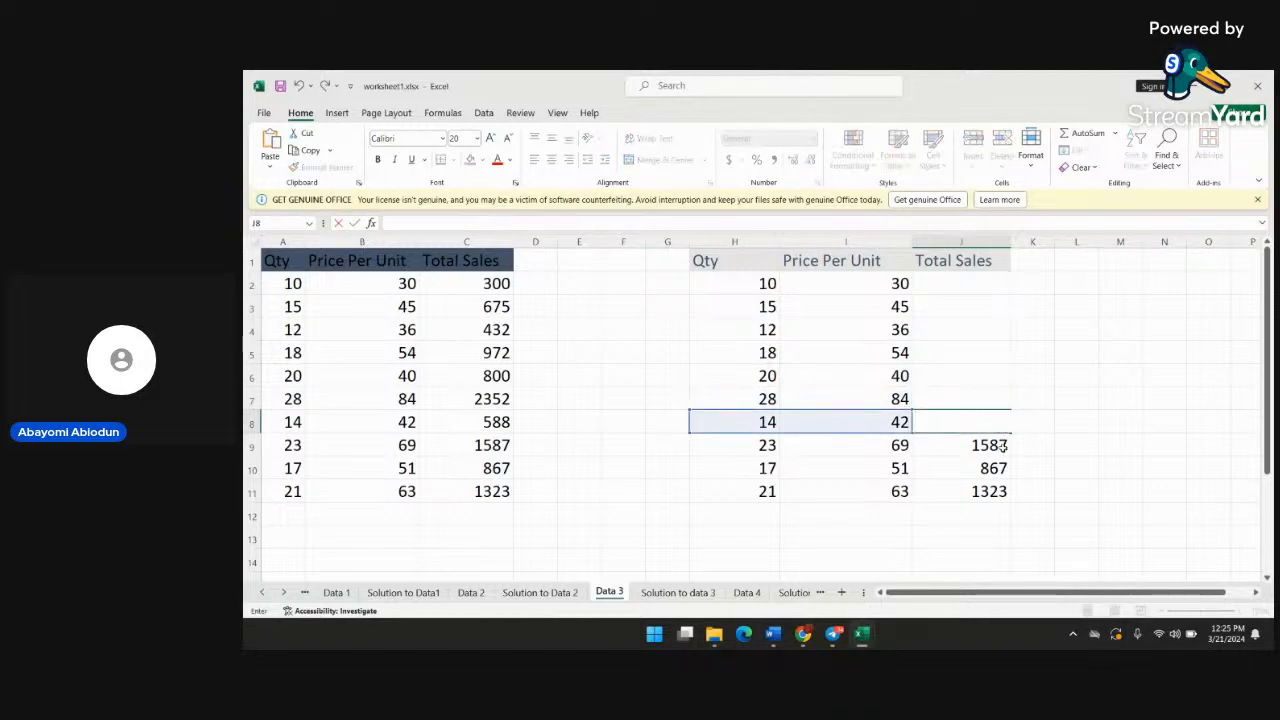
double_click(1004, 446)
key("BackSpace")
left_click(994, 468)
key("BackSpace")
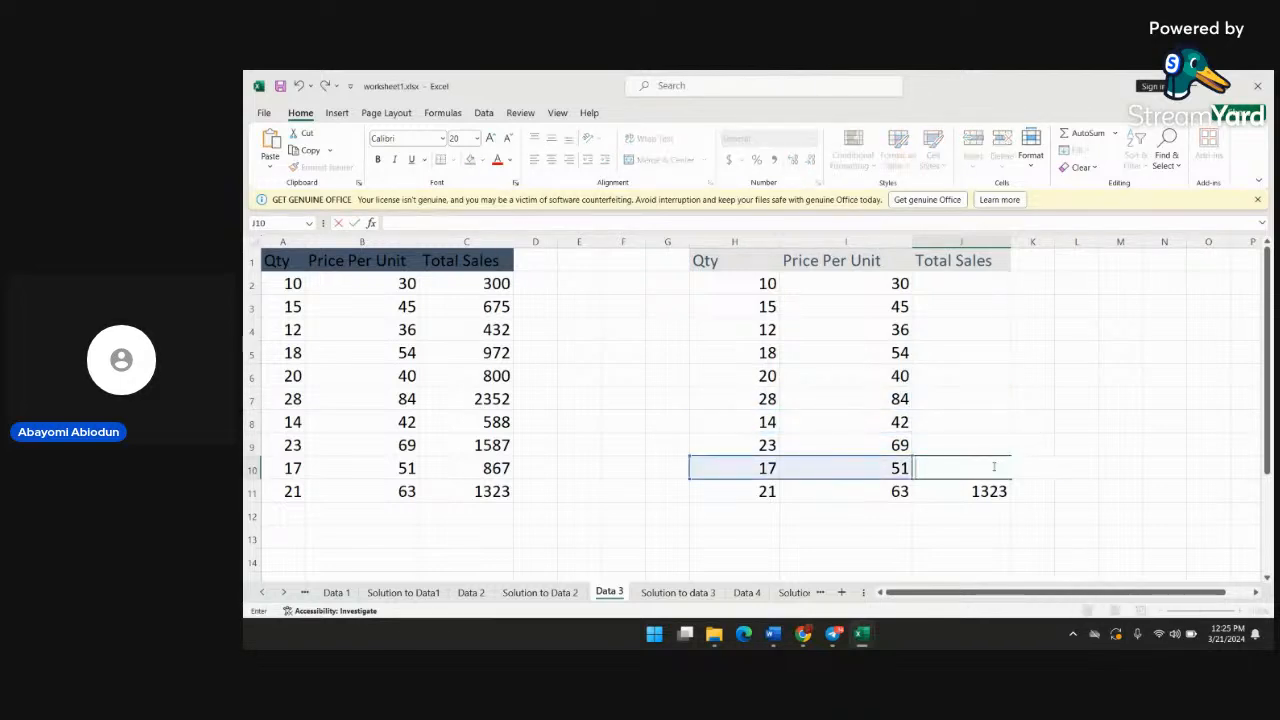
left_click(993, 491)
key("BackSpace")
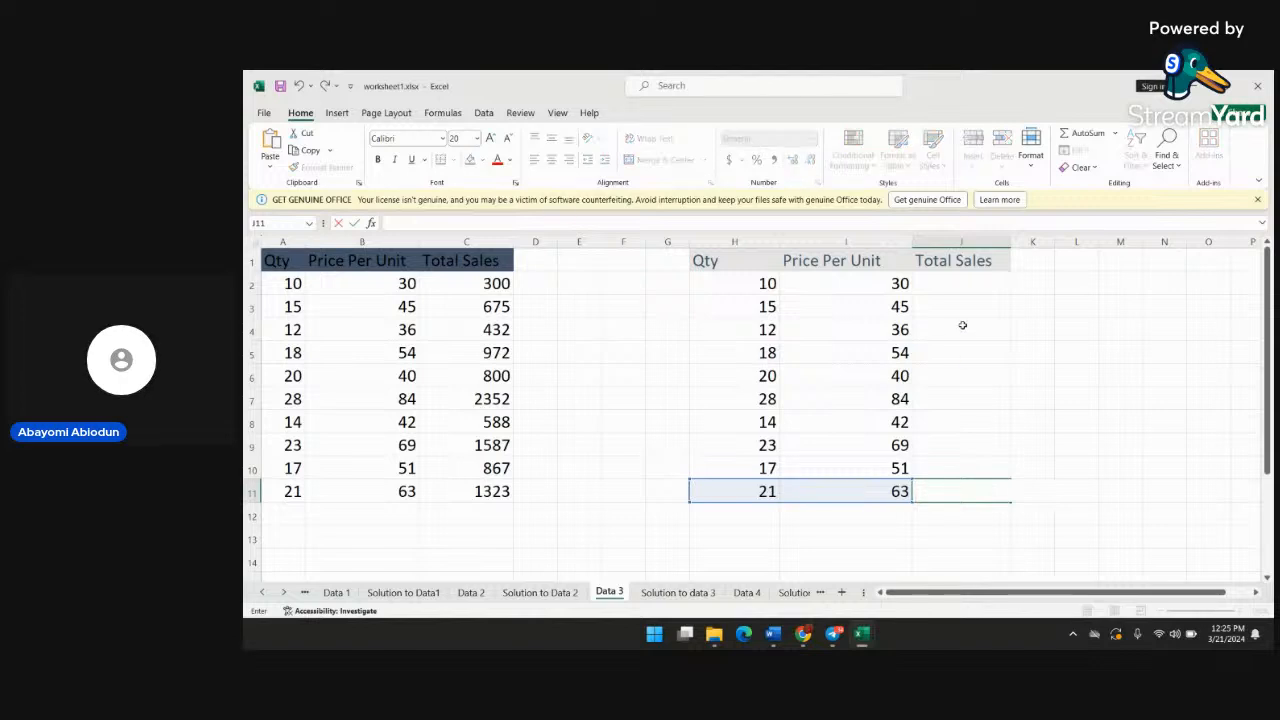
Enter the formula =H2*I2 in cell J2 to multiply the first row's quantity by its price per unit
left_click(969, 286)
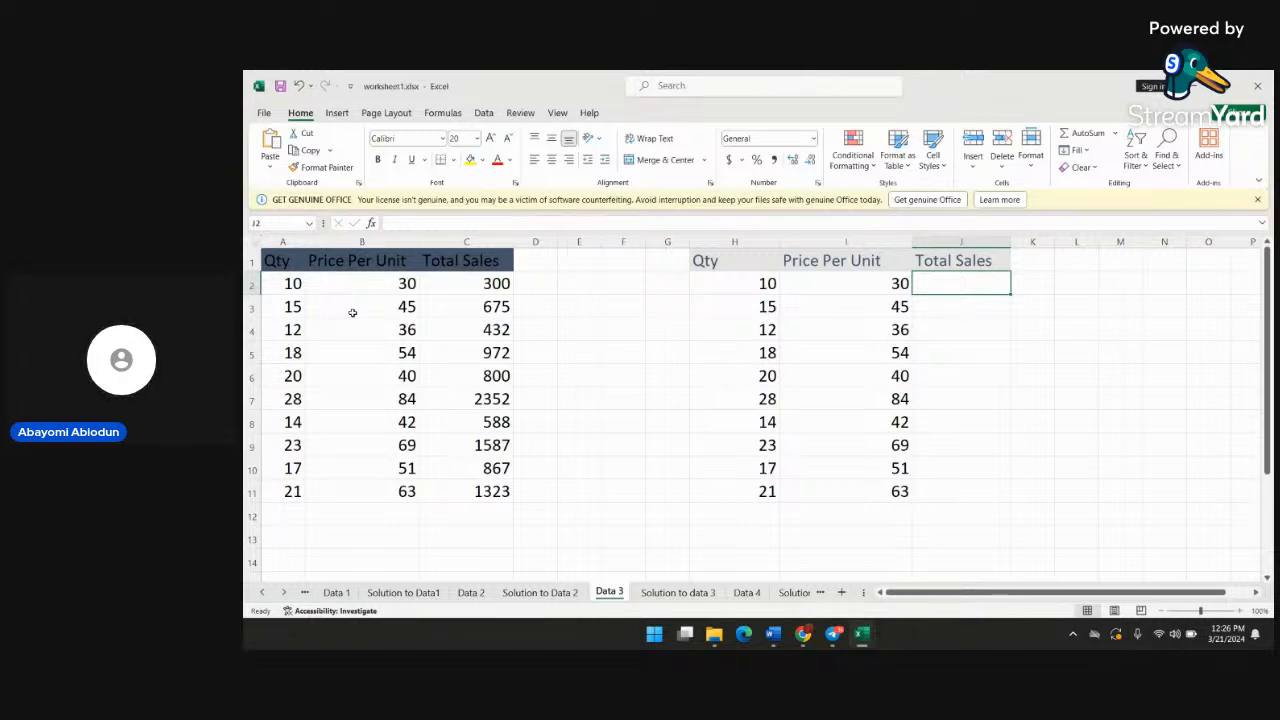
type("=")
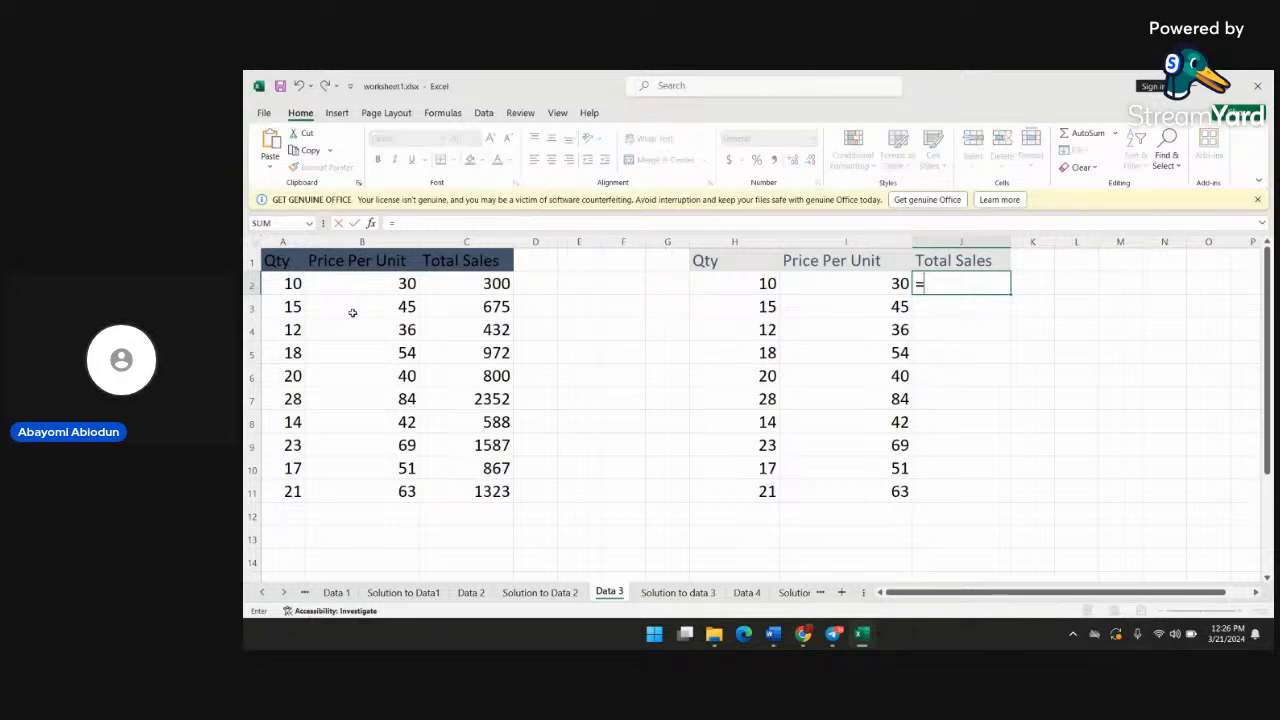
type("s")
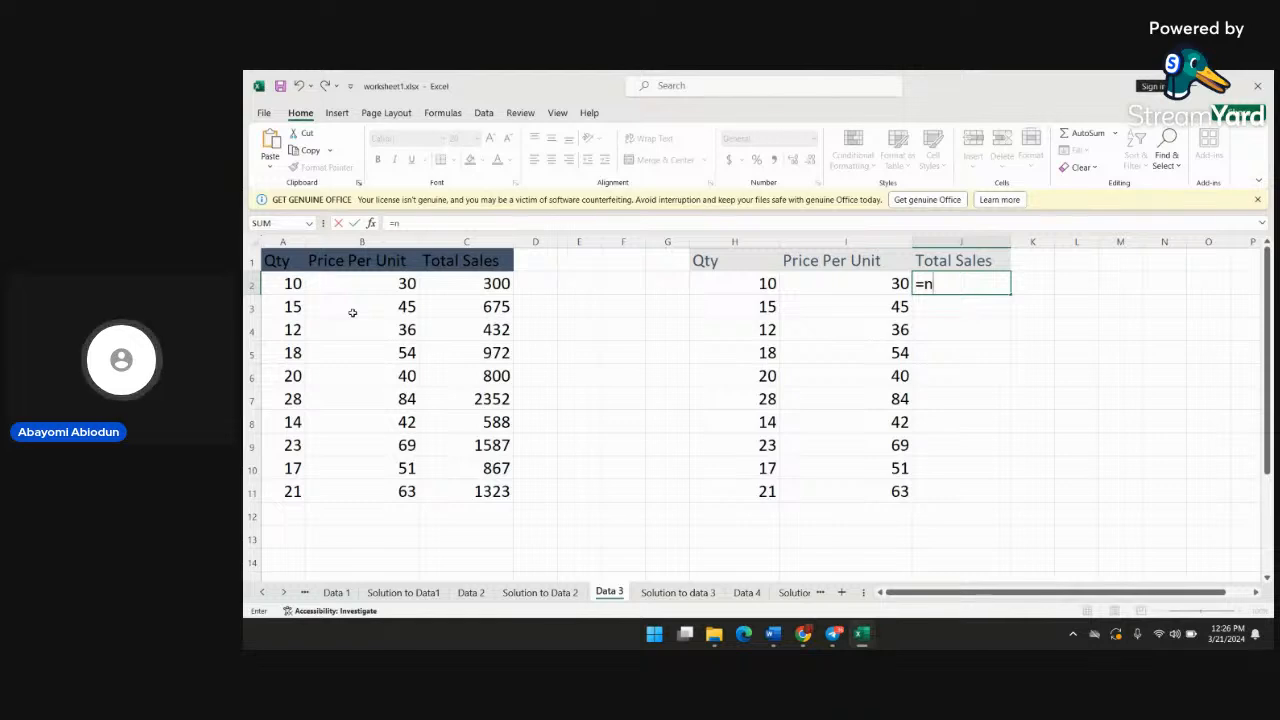
key("BackSpace")
type("h")
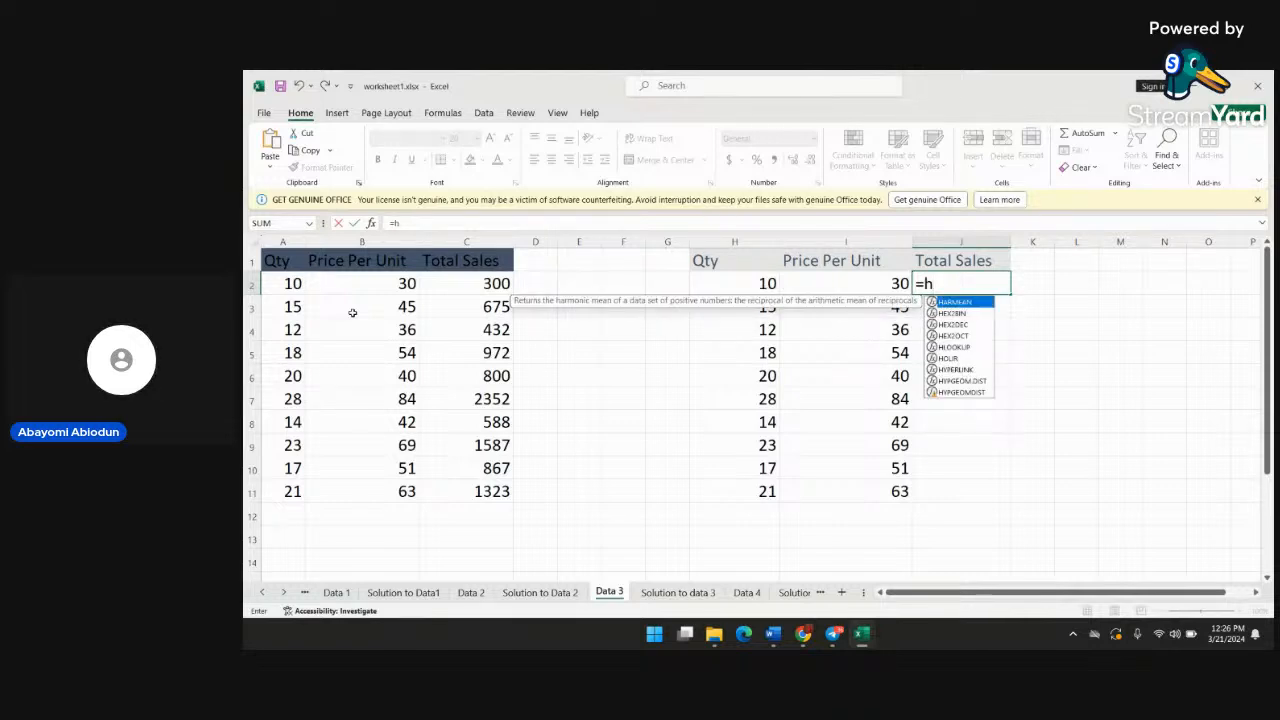
type("2")
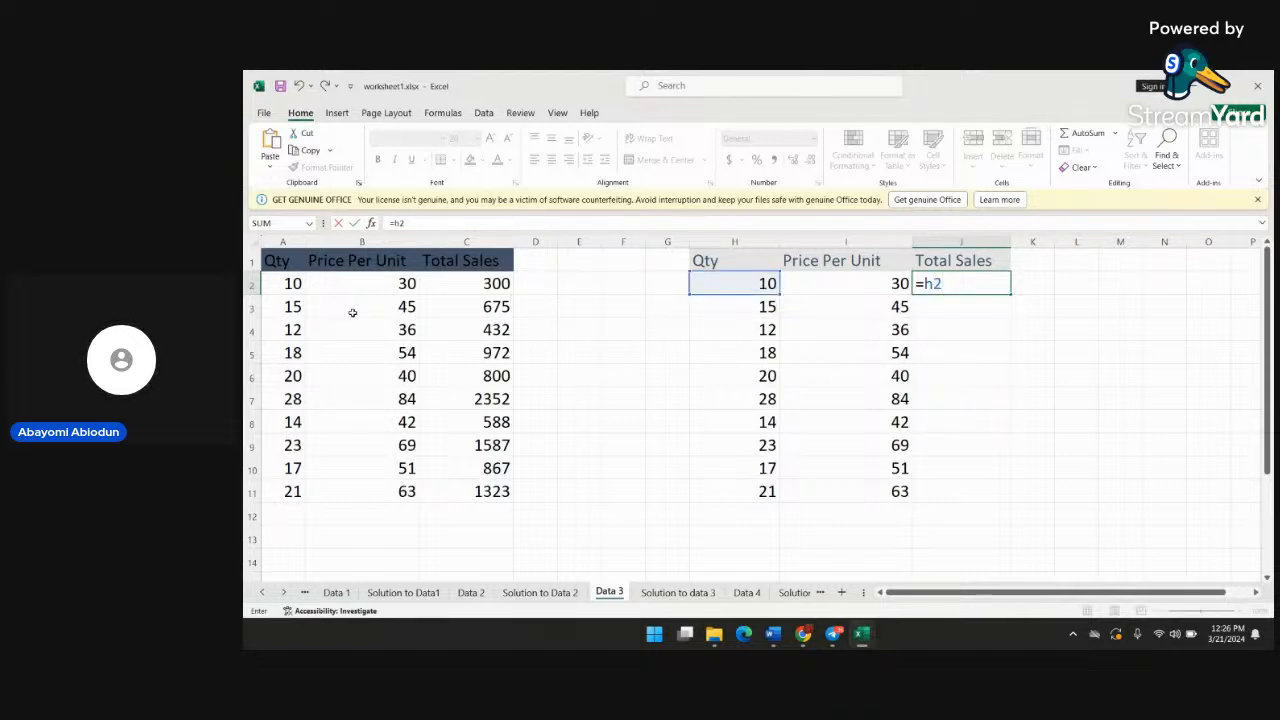
type("*i2")
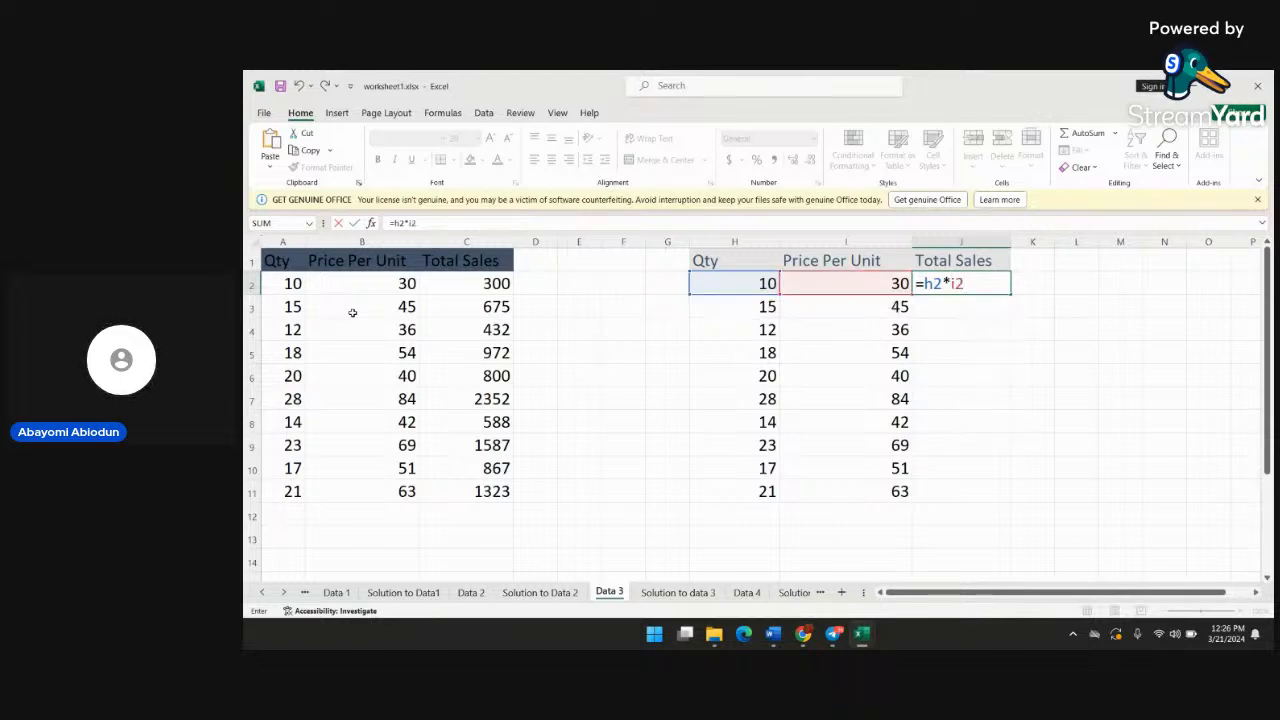
key("Return")
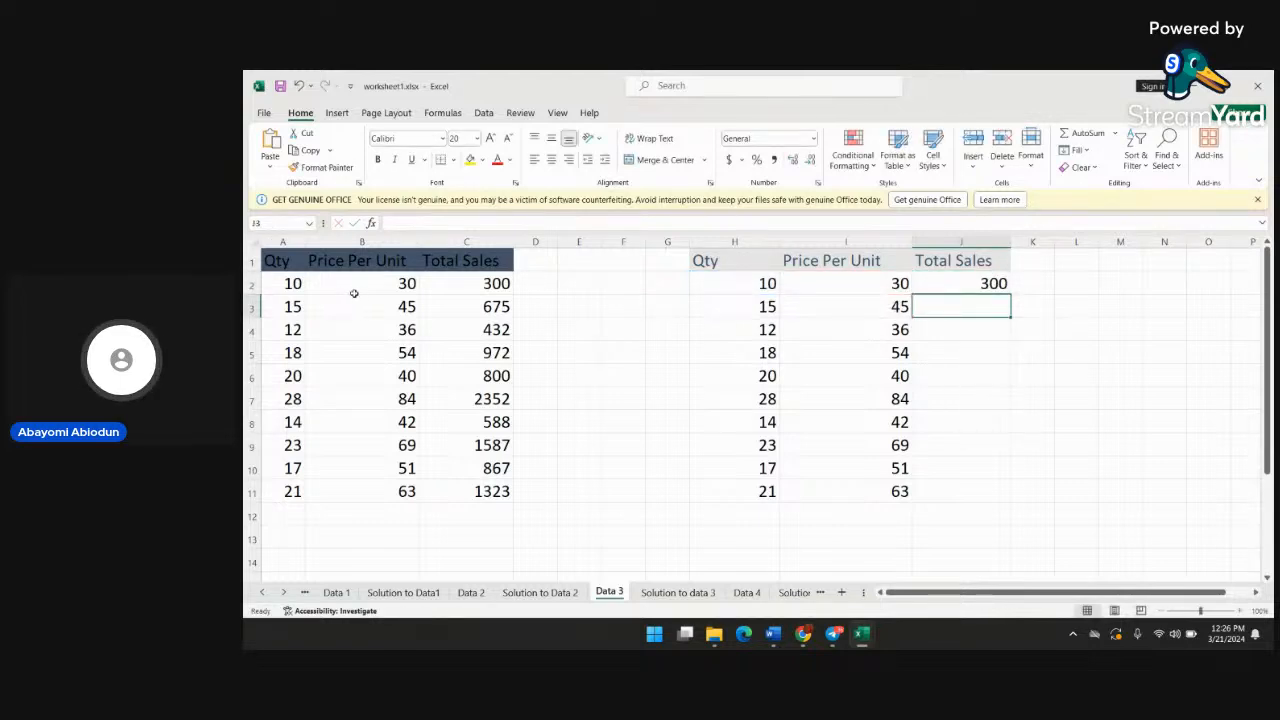
Fill the multiplication formula from J2 down the Total Sales column to J11
left_click(982, 284)
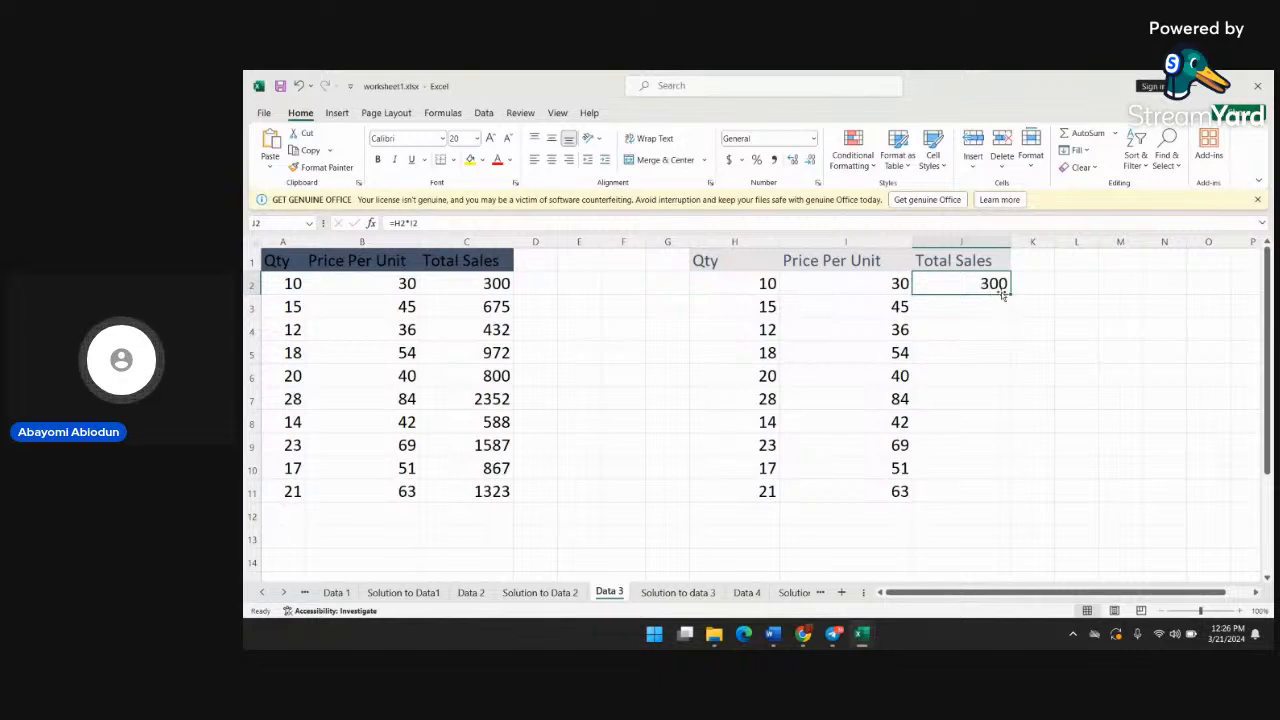
left_click_drag(1008, 294, 998, 512)
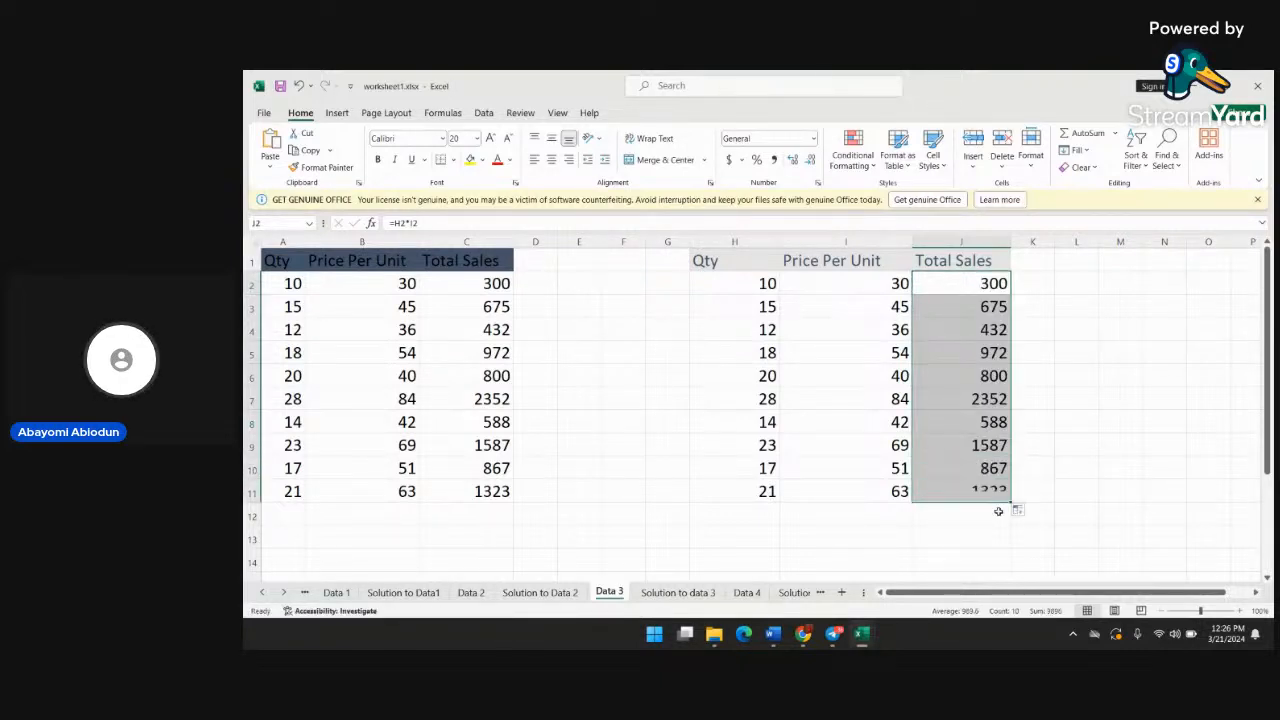
left_click(1049, 392)
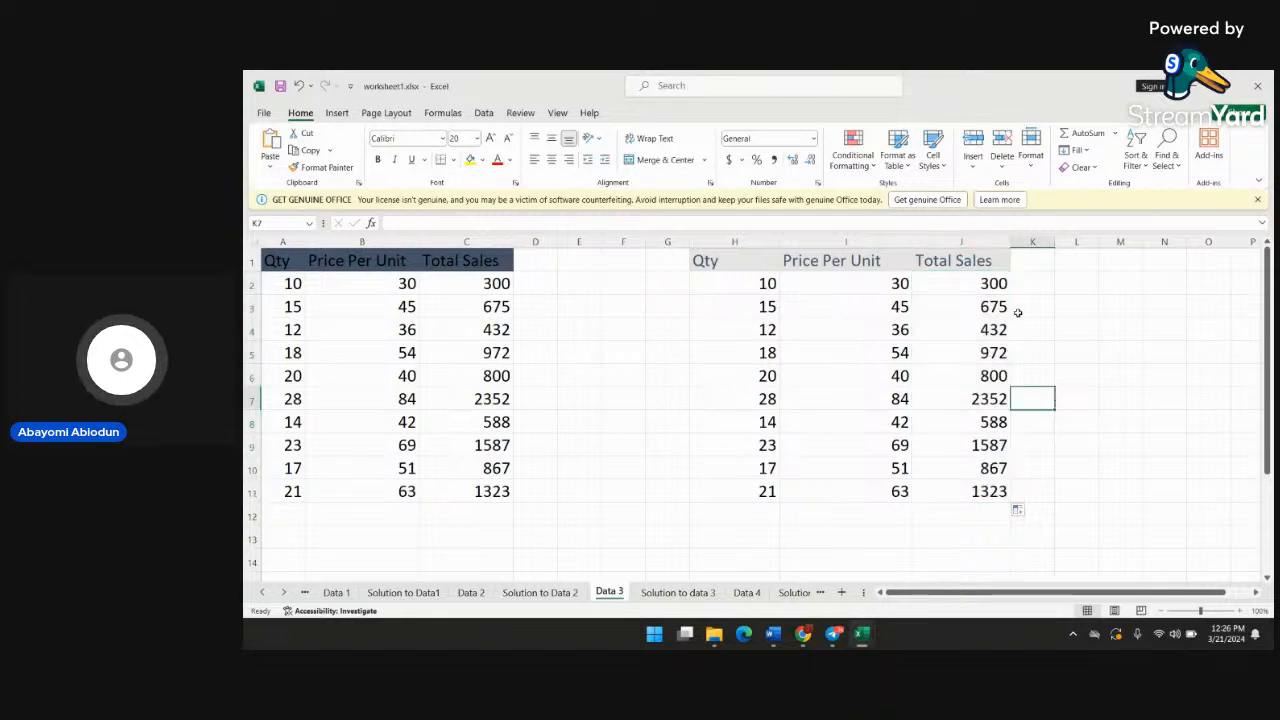
On the Data 4 sheet, delete the SUM formula from cell E4 under Overall Total Sales
left_click(746, 592)
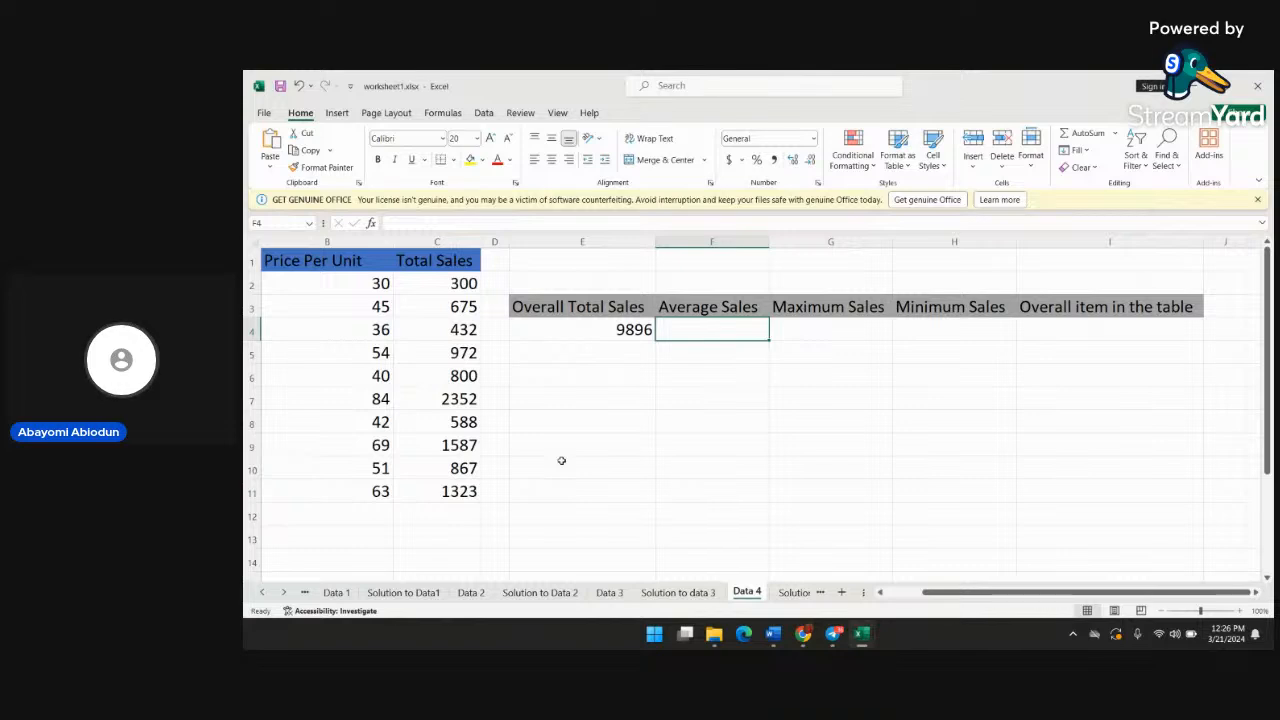
double_click(636, 326)
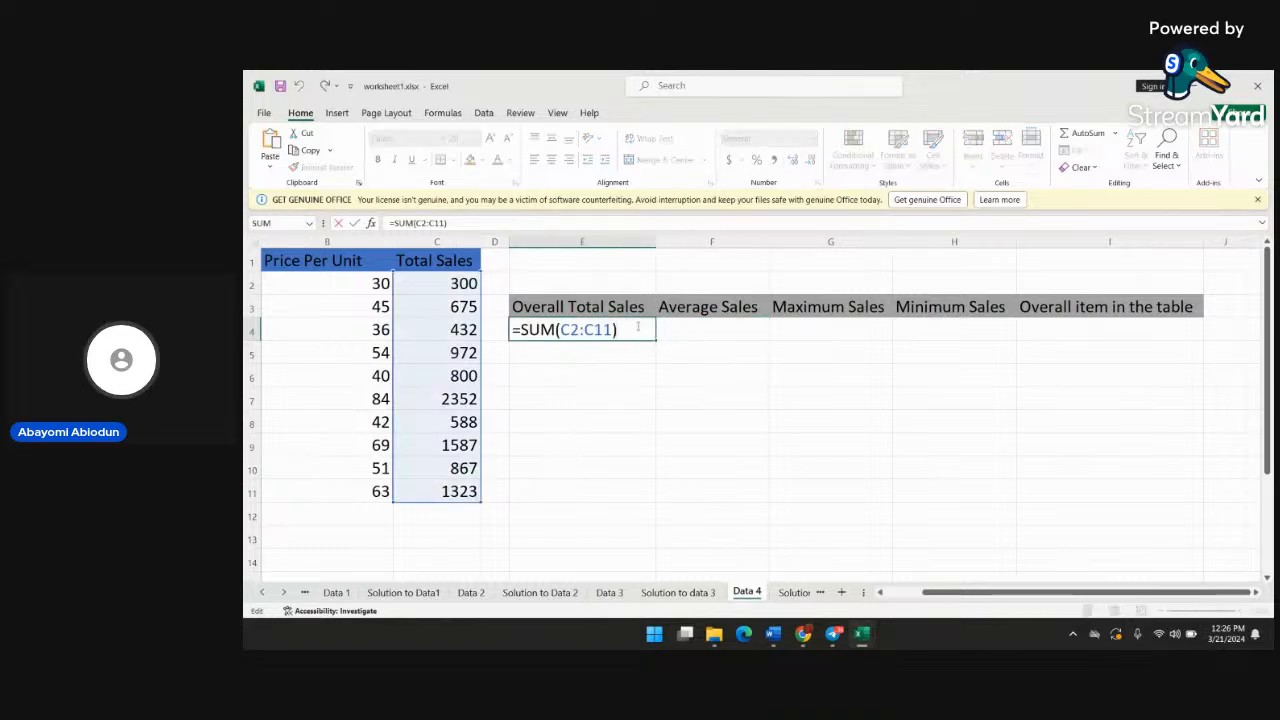
key("BackSpace")
key("BackSpace")
key("BackSpace")
key("BackSpace")
key("BackSpace")
key("BackSpace")
key("BackSpace")
key("BackSpace")
key("BackSpace")
key("BackSpace")
key("BackSpace")
key("BackSpace")
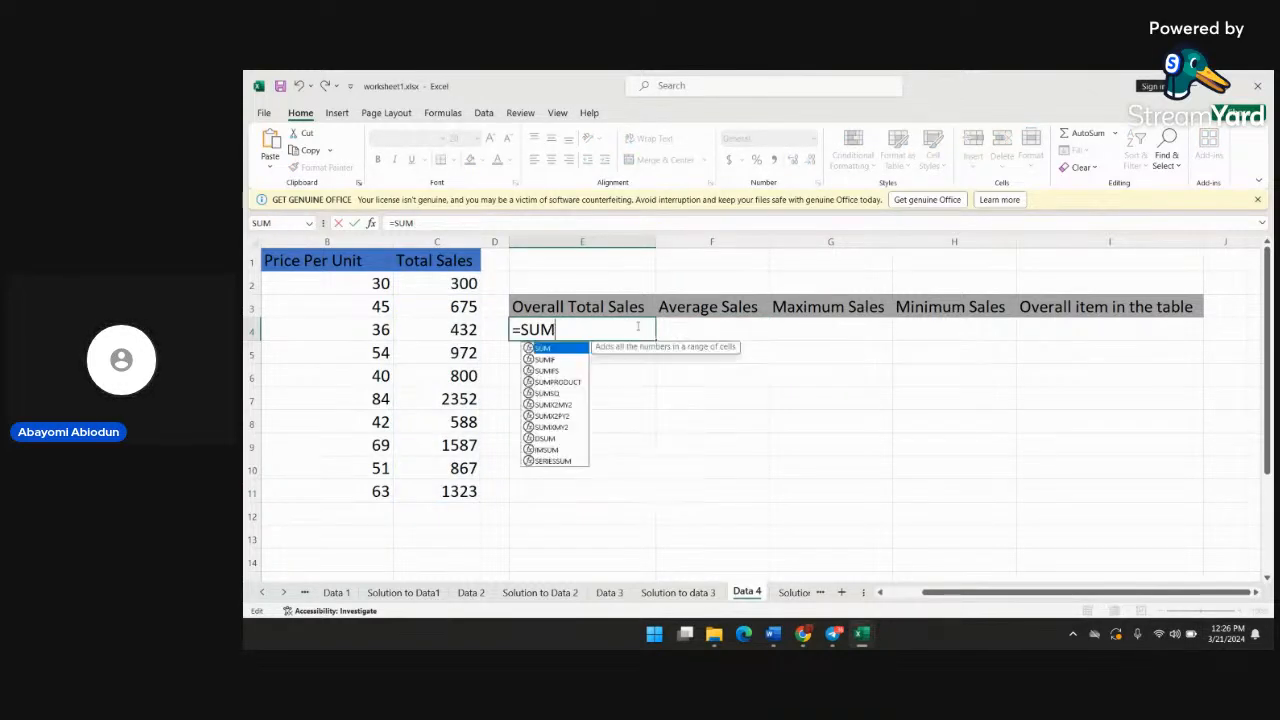
left_click(706, 360)
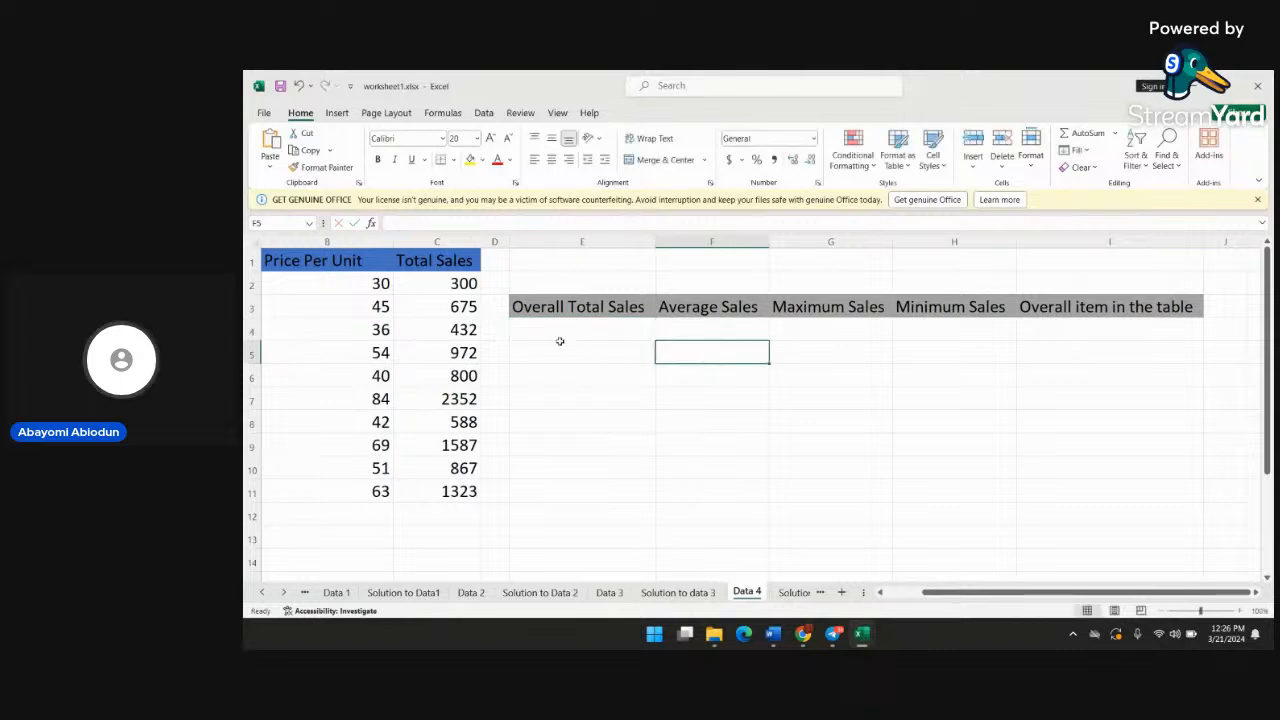
Examine the formula in cell C2 of the Total Sales column, and select cell E4 under Overall Total Sales
scroll(358, 371, "left", 2)
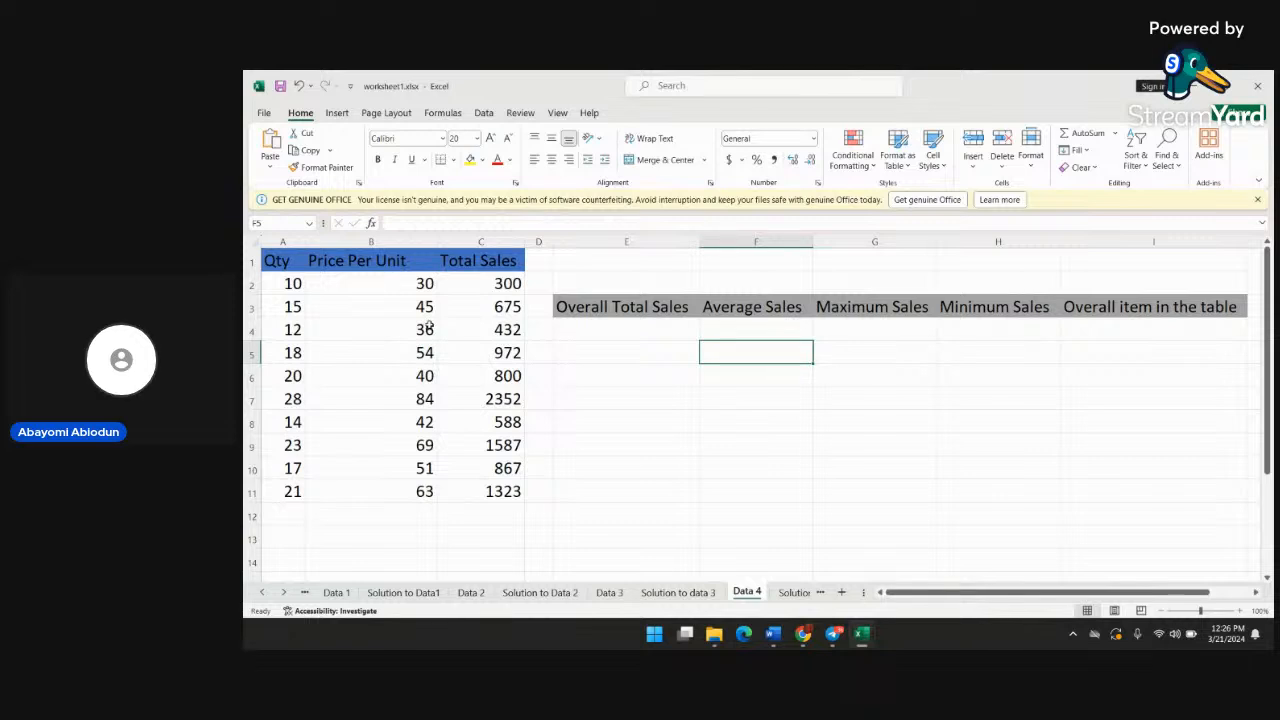
left_click(507, 284)
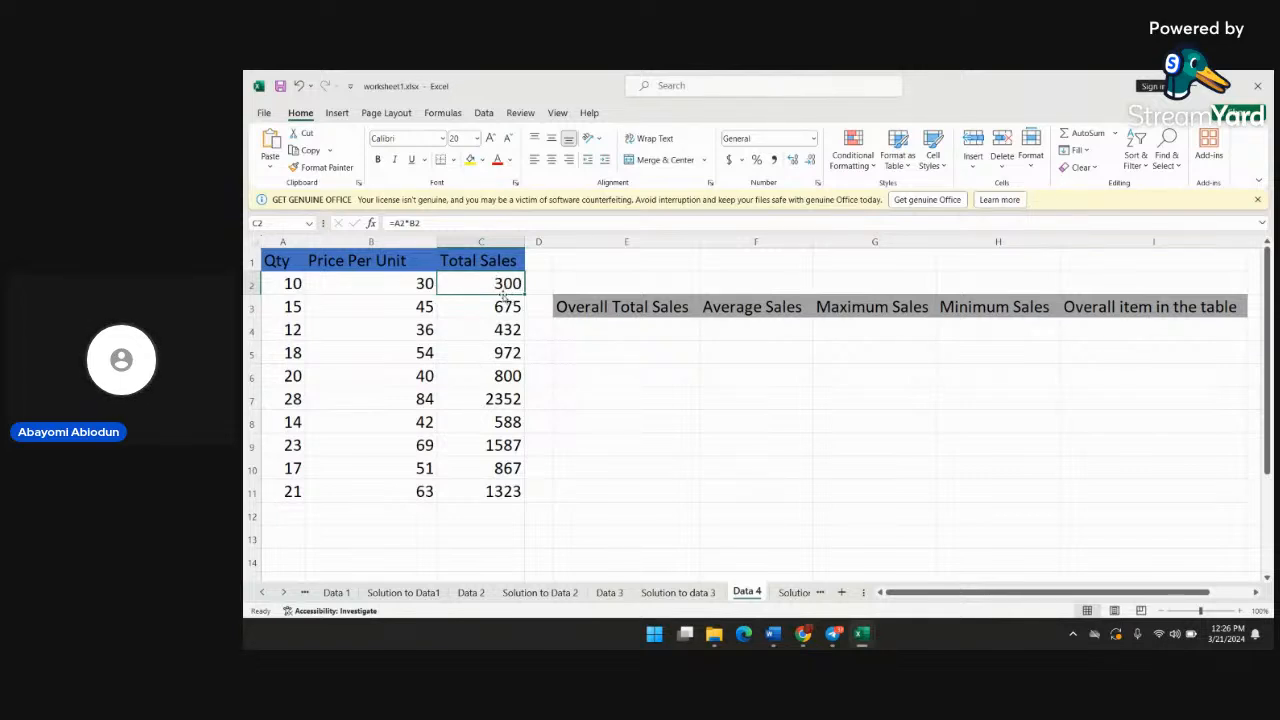
left_click(607, 328)
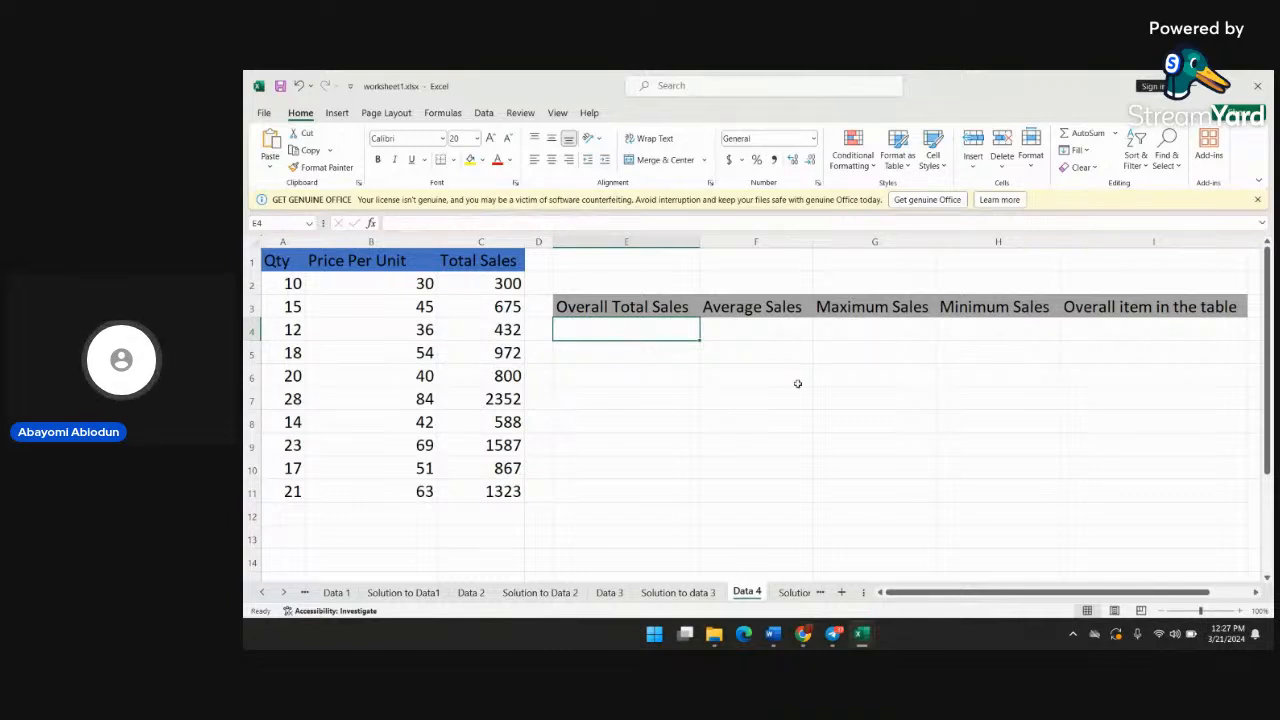
scroll(888, 402, "right", 2)
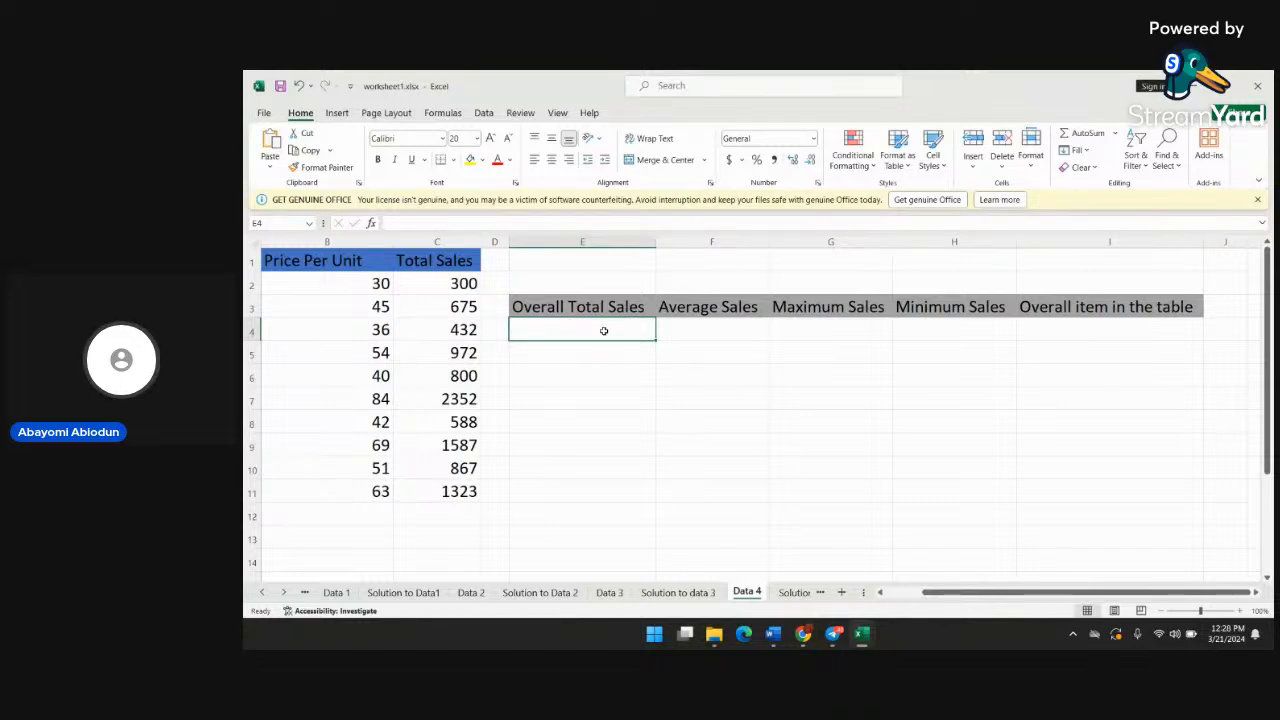
Enter the formula =sum(c2:c11) in cell E4 under Overall Total Sales to add up the Total Sales column
type("=")
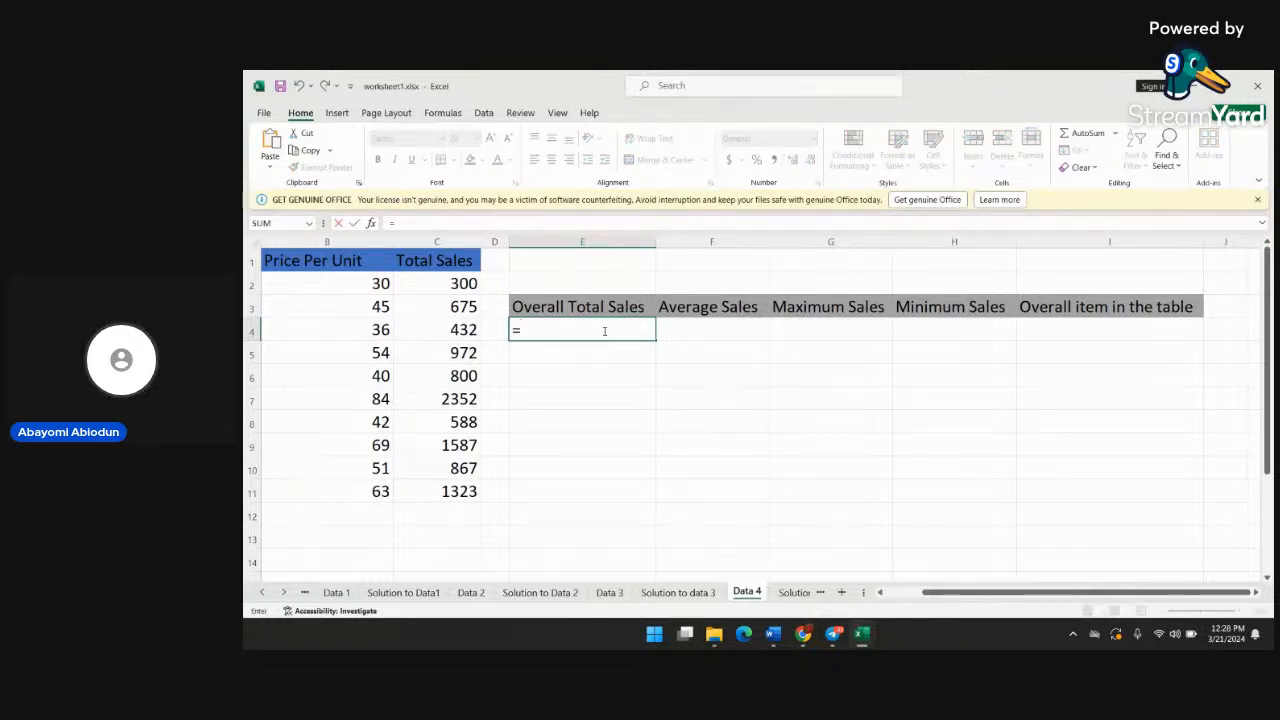
type("sum")
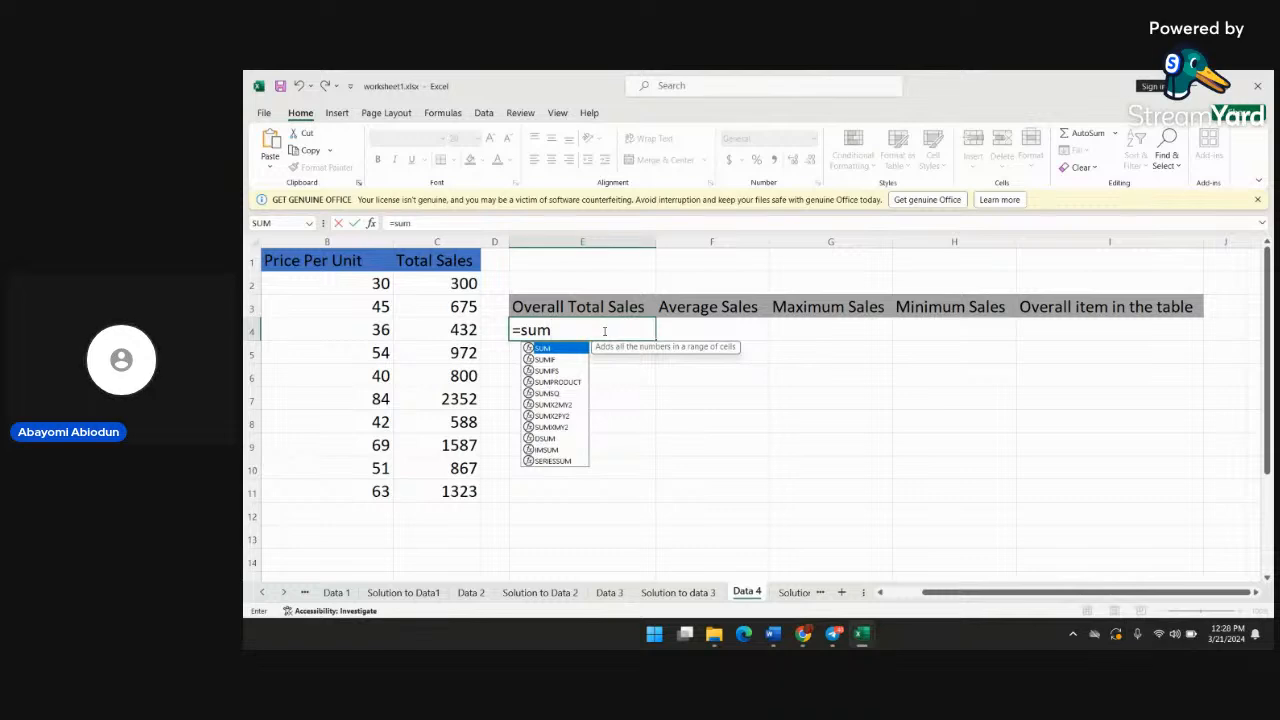
key("Escape")
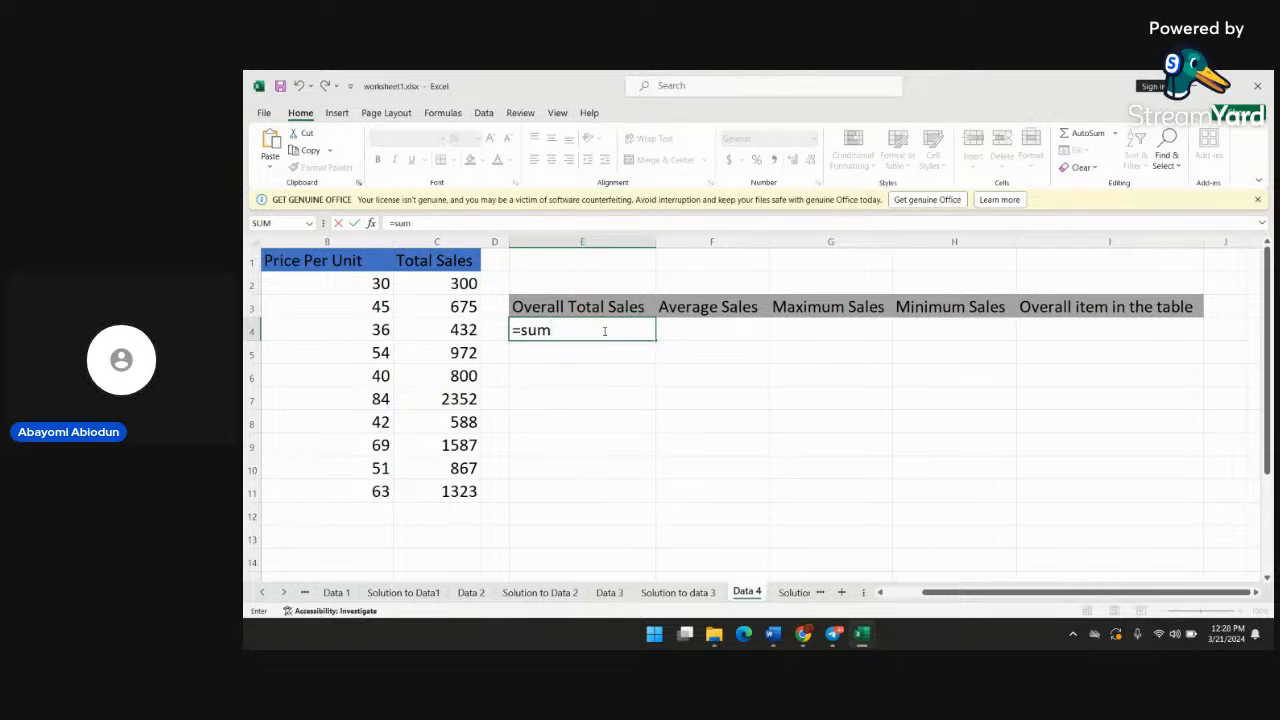
type("(")
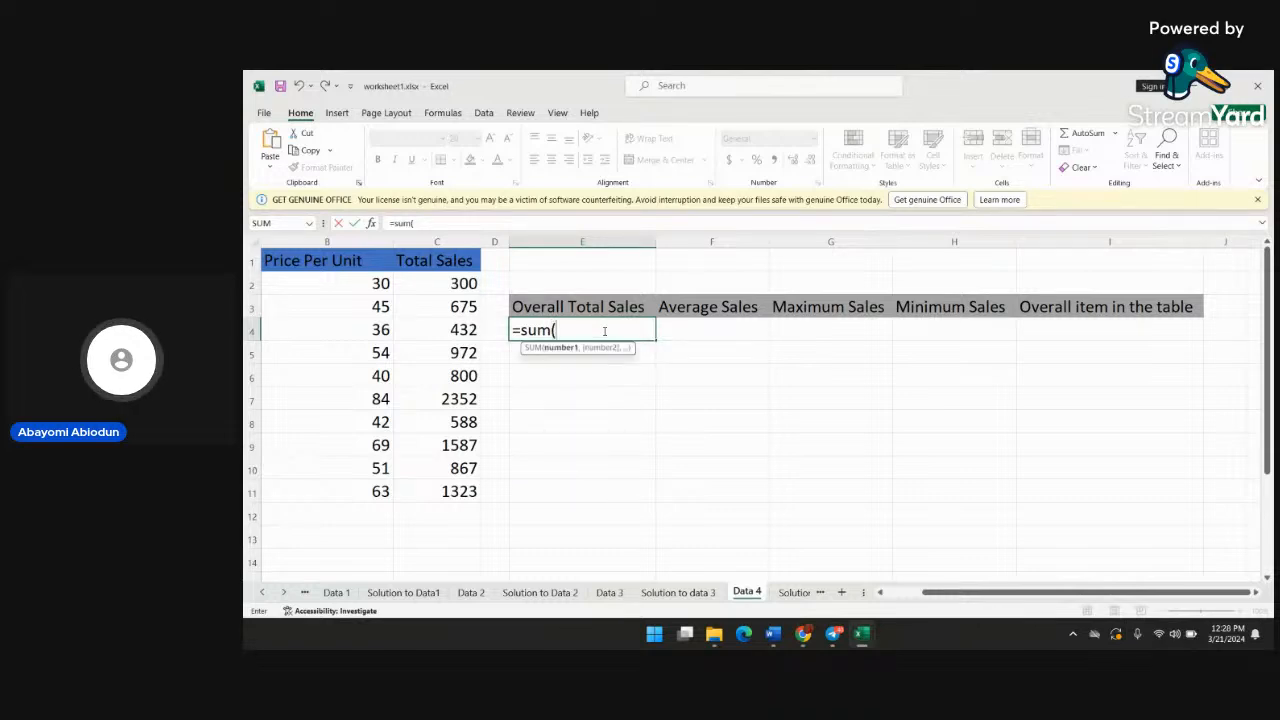
type("c")
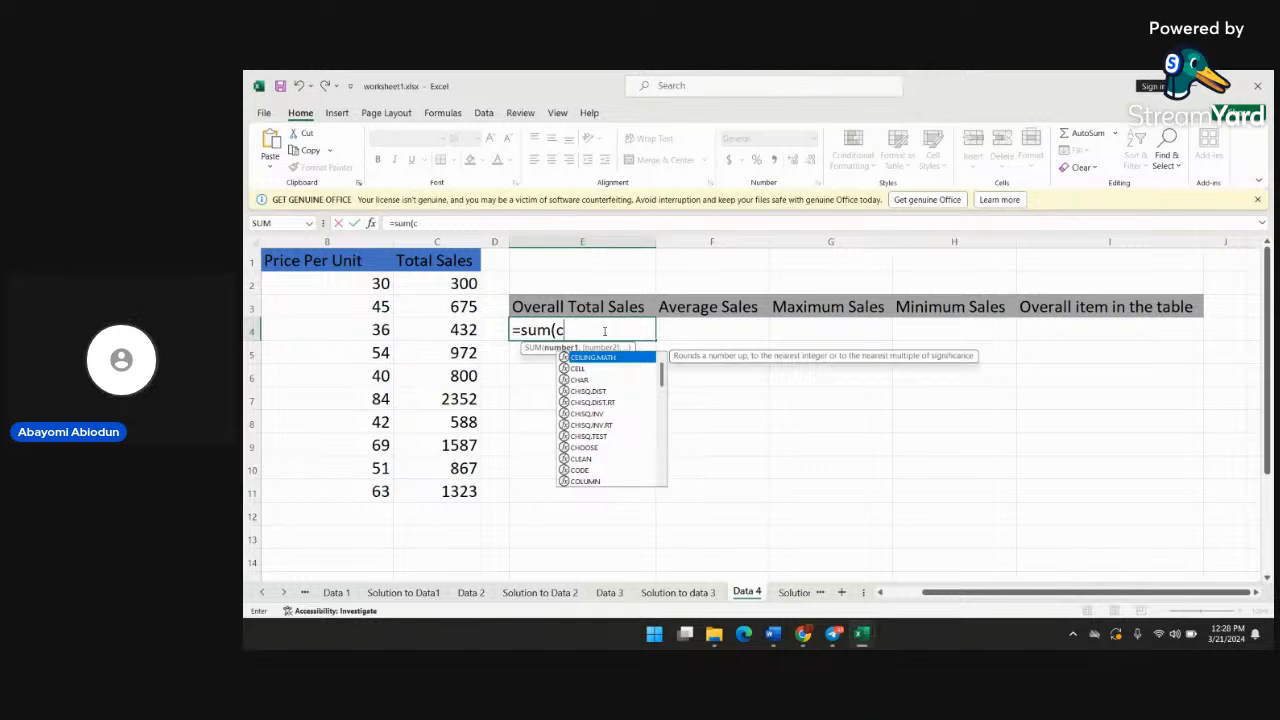
type("2")
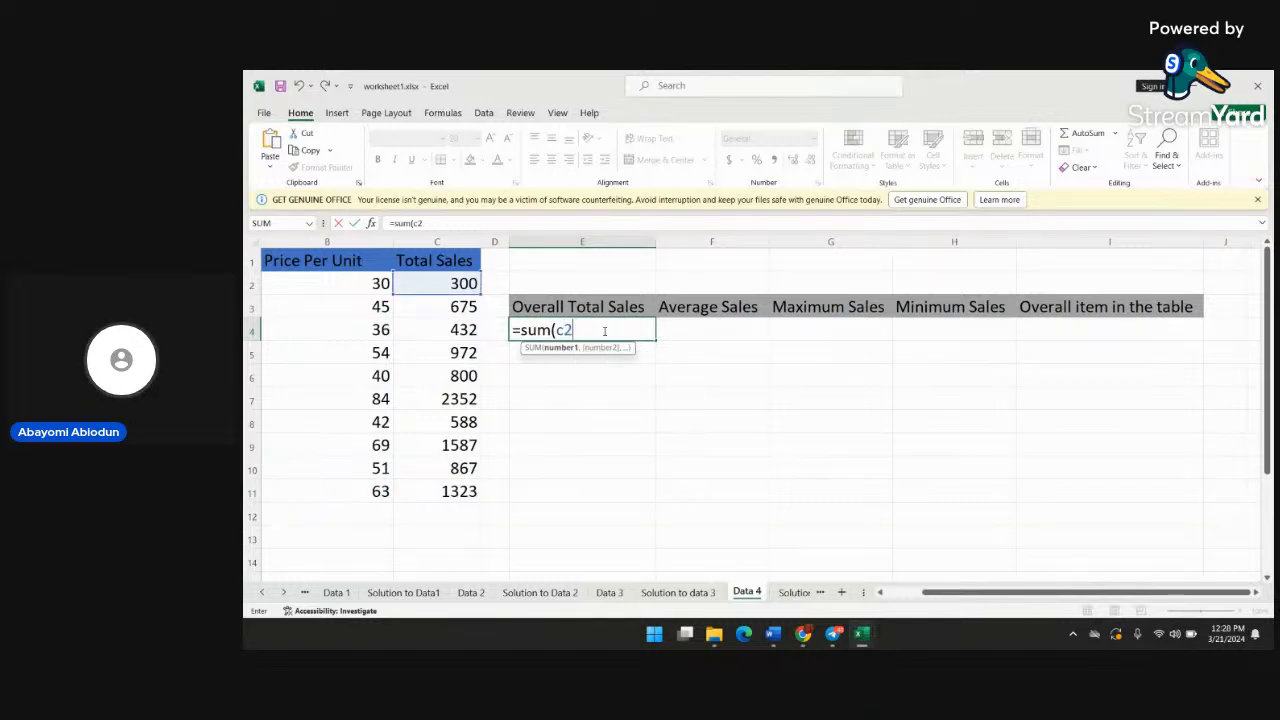
type(":")
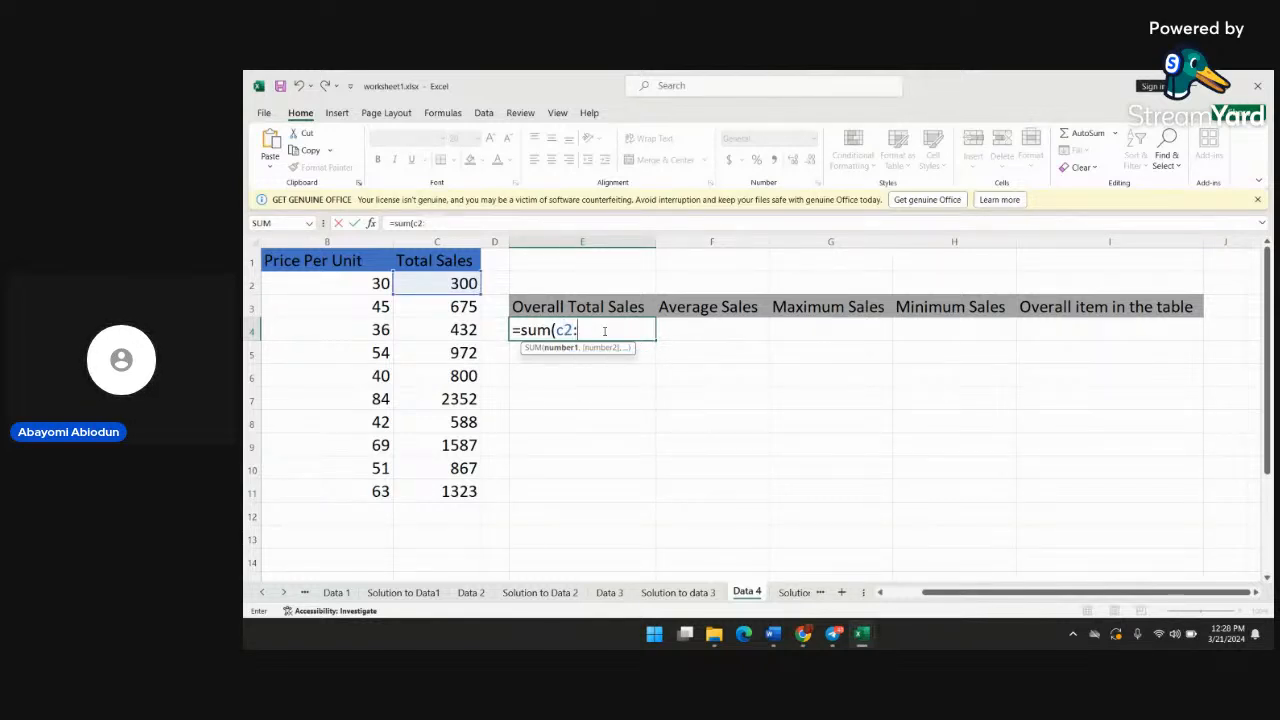
type("c11")
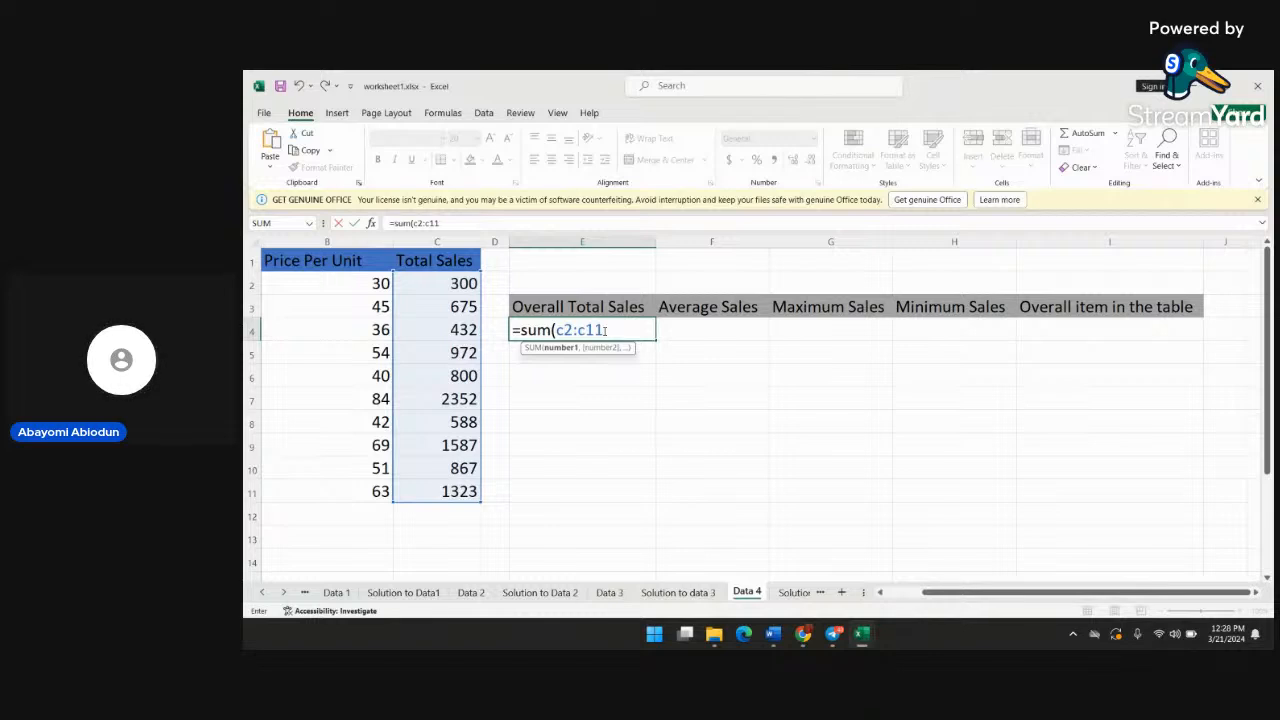
key("Return")
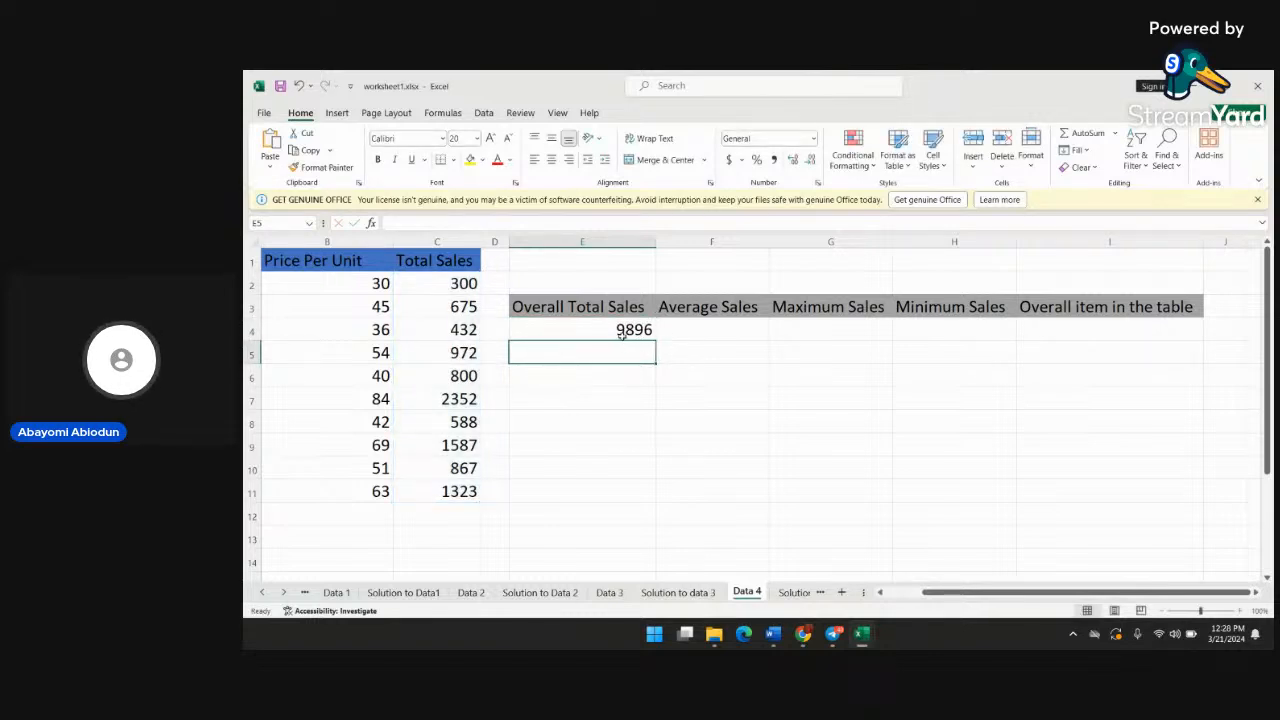
Enter the formula =average(c2:c11) in cell F4 under Average Sales to average the Total Sales column
left_click(689, 331)
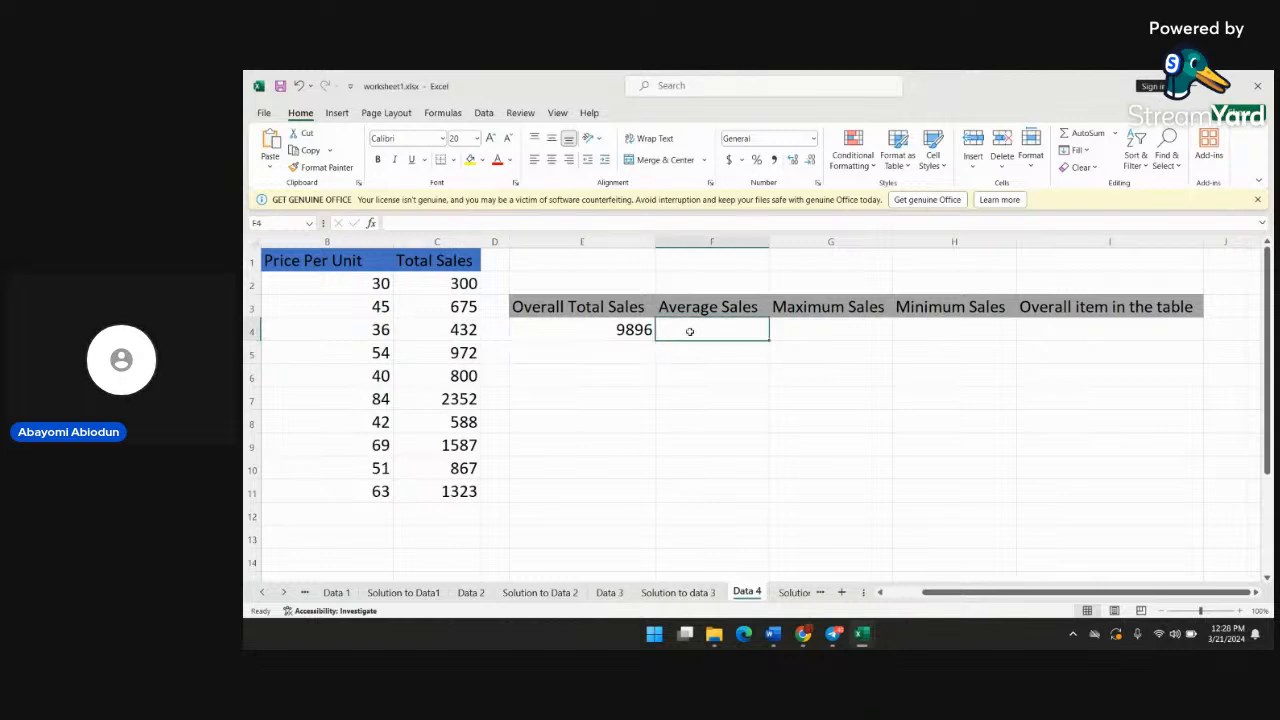
type("=av")
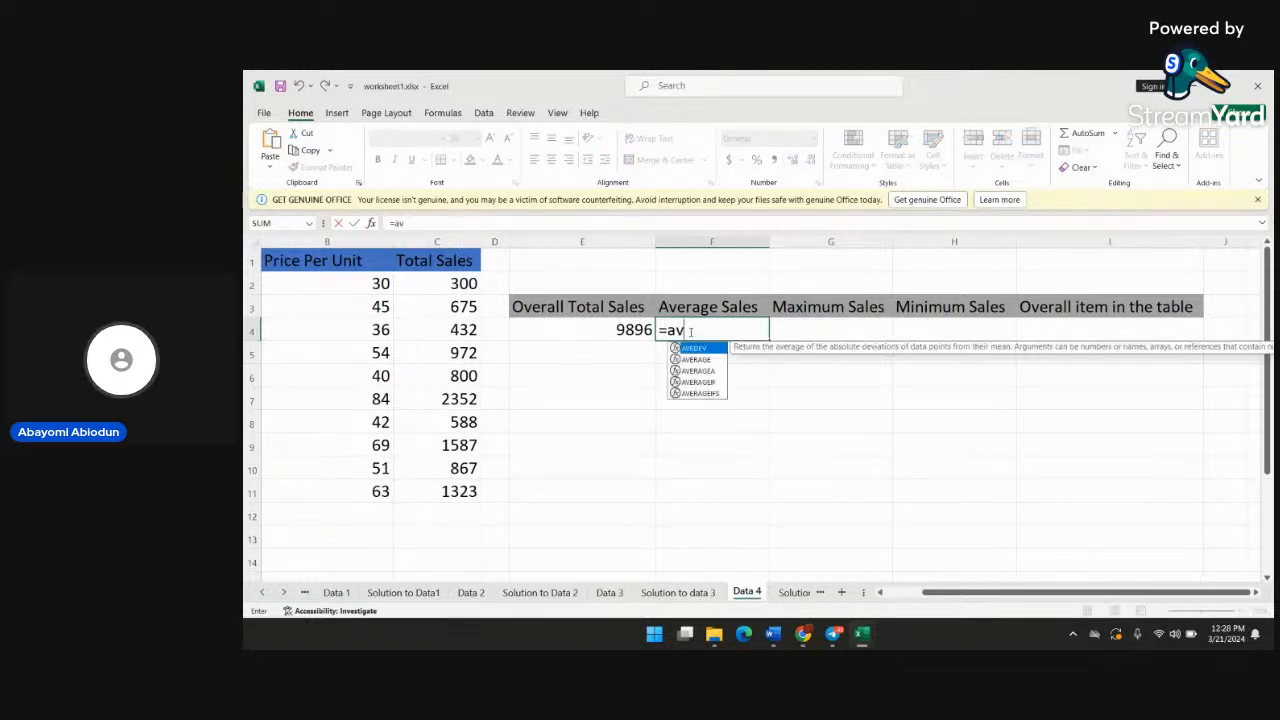
type("erage")
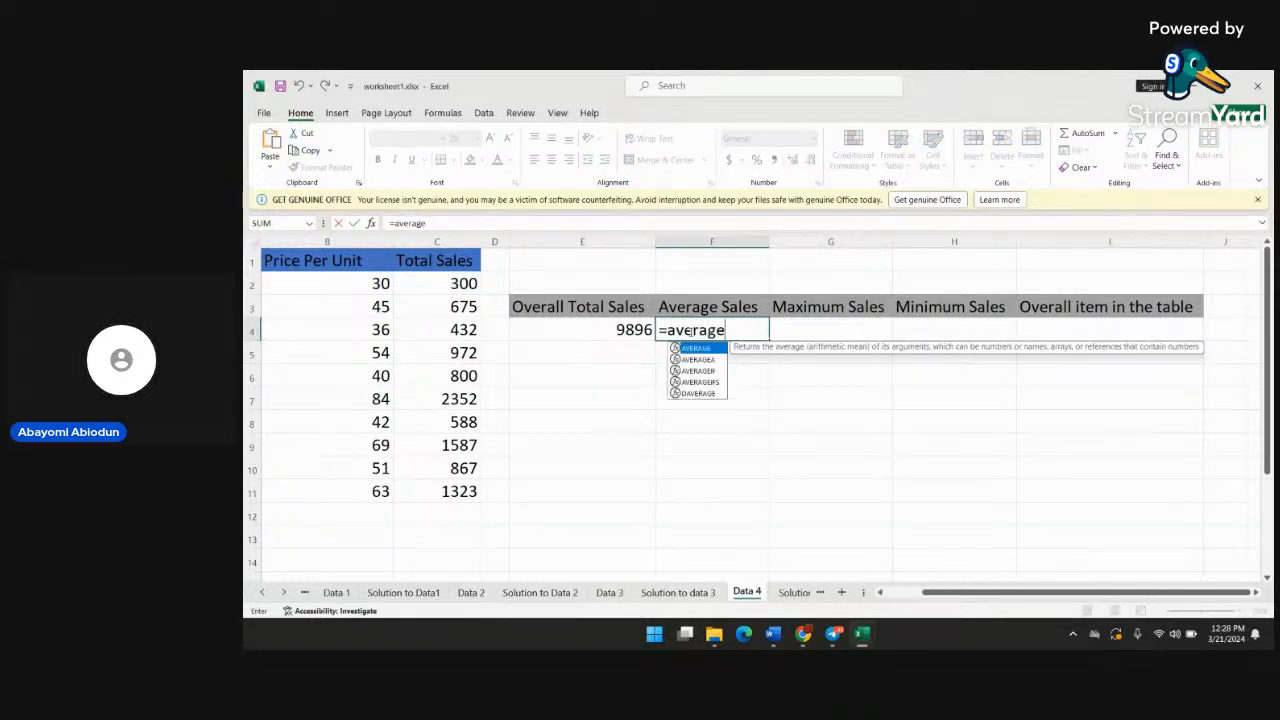
type("(")
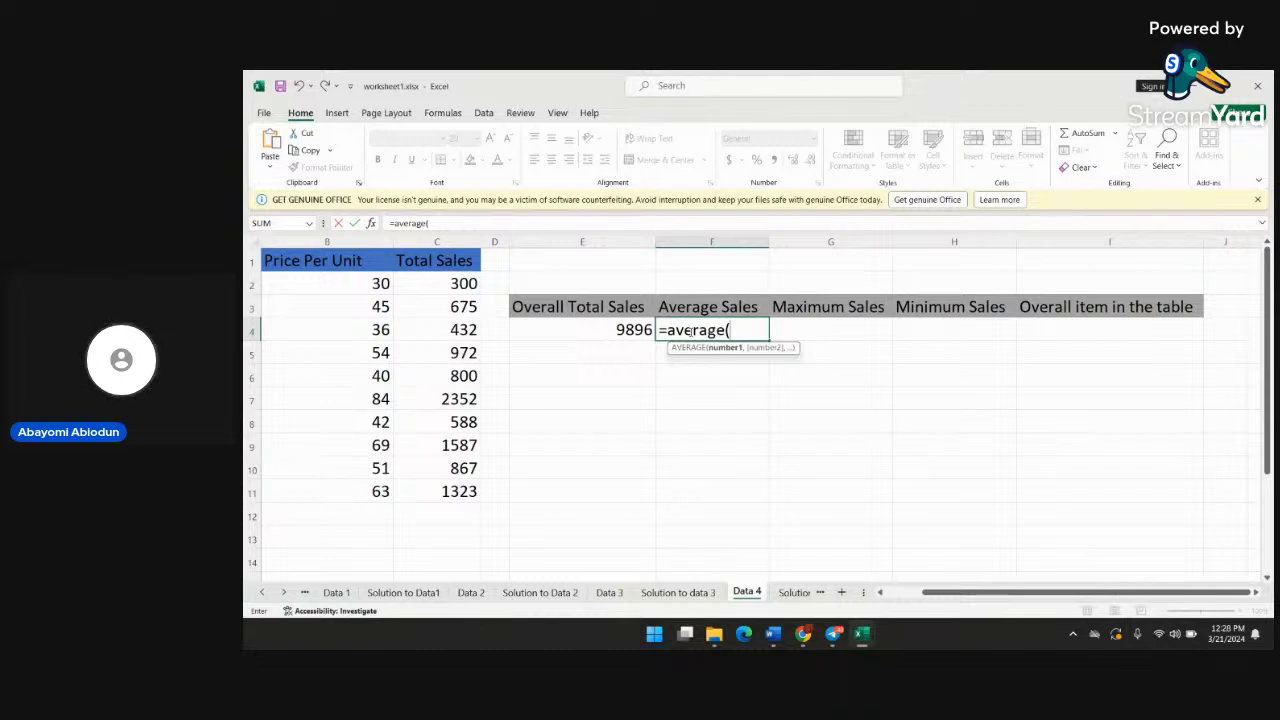
type("c")
key("BackSpace")
type("c2")
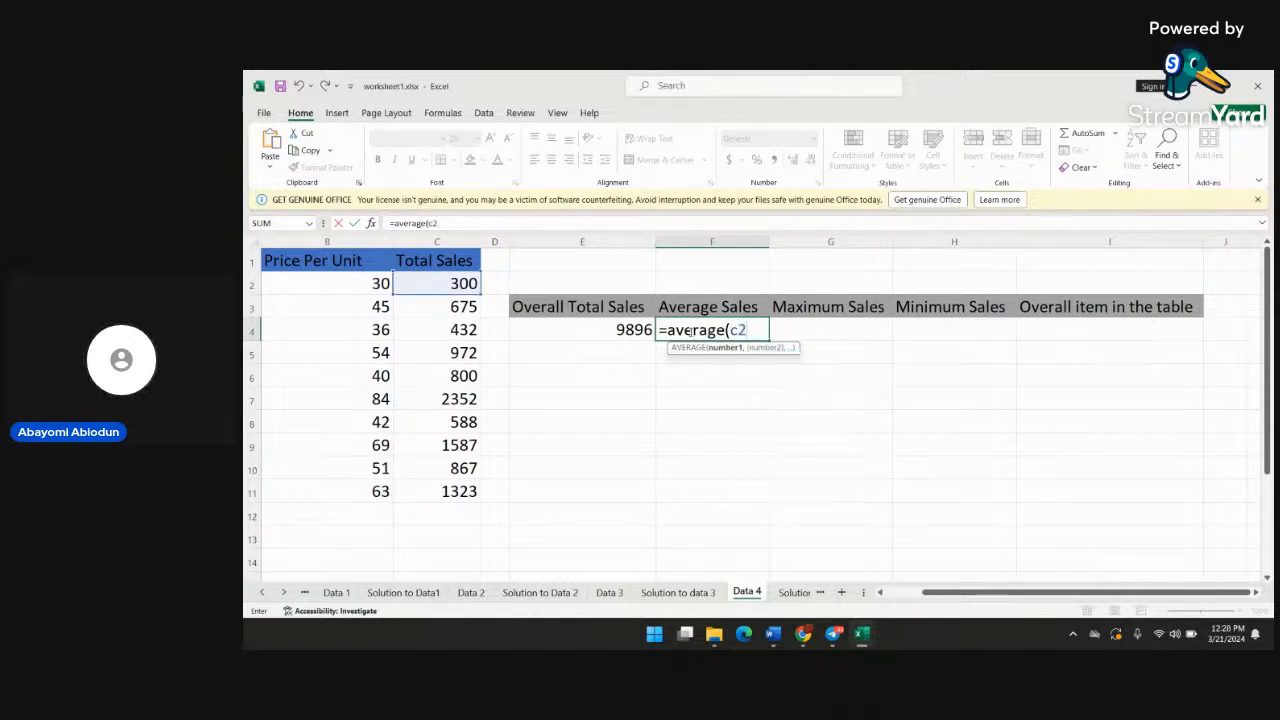
type(":c11")
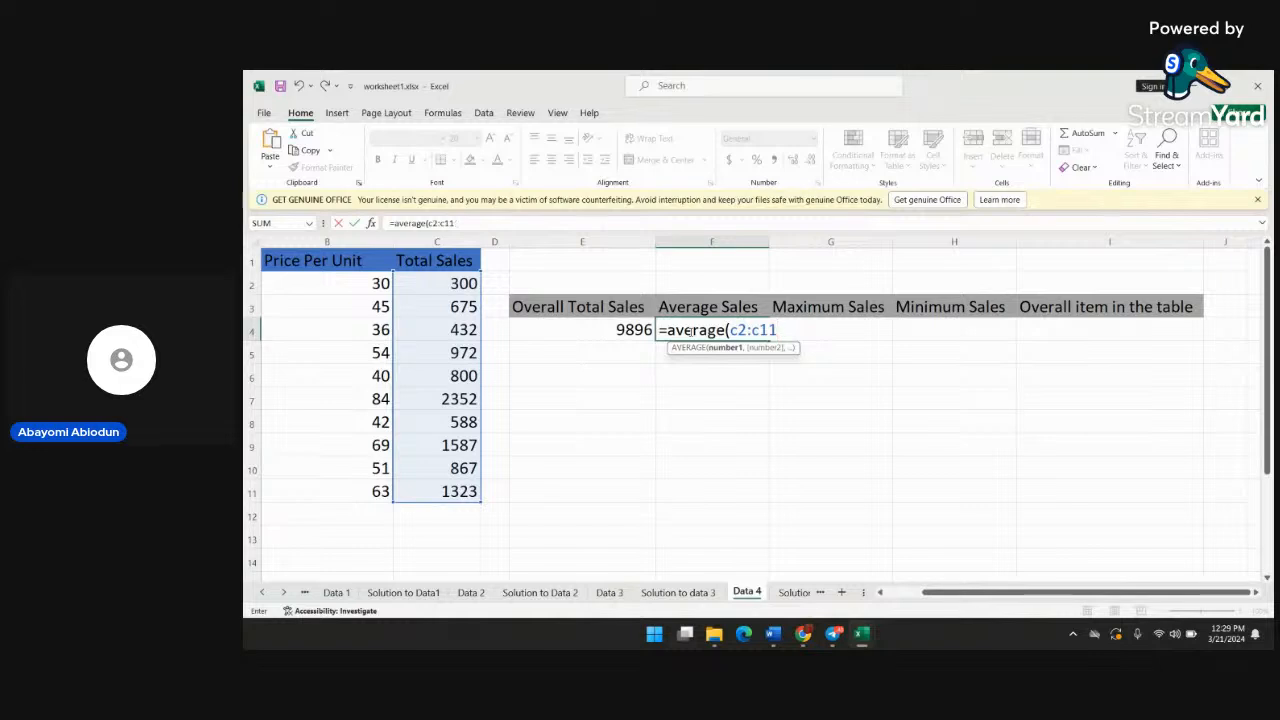
type(")")
key("Return")
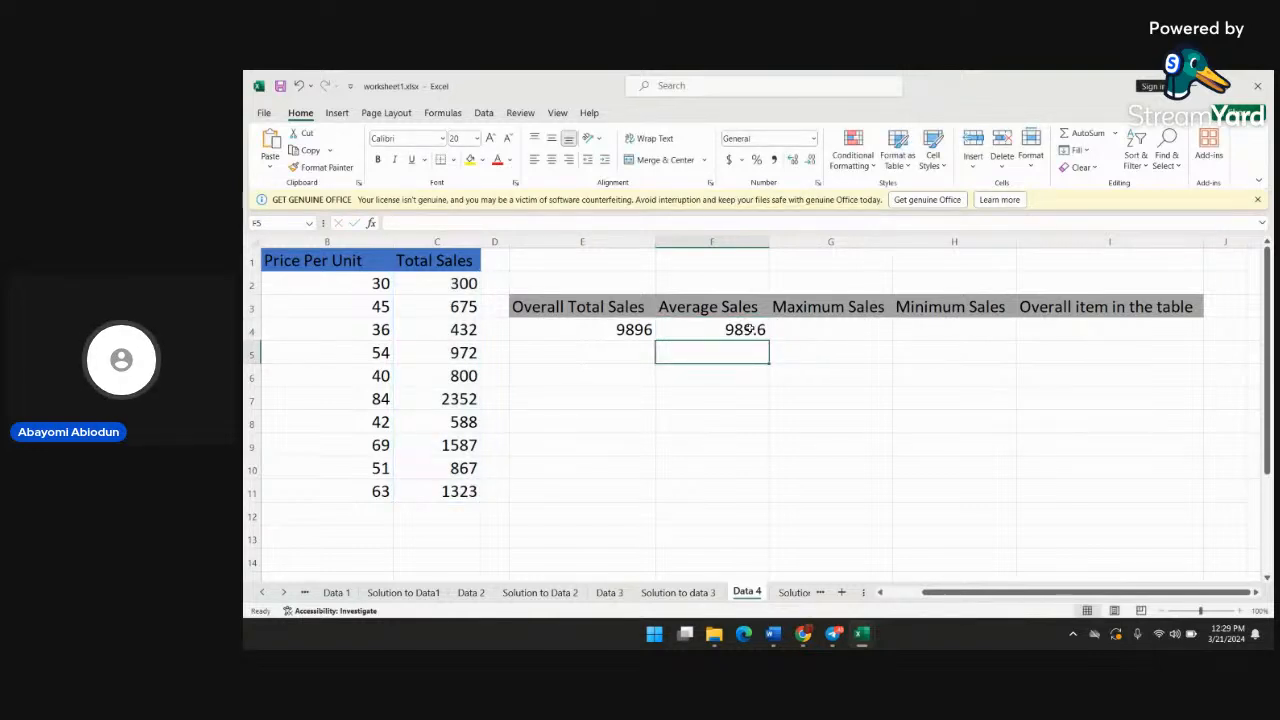
Enter the formula =maxi(c2:c11) in cell G4 under Maximum Sales
left_click(784, 330)
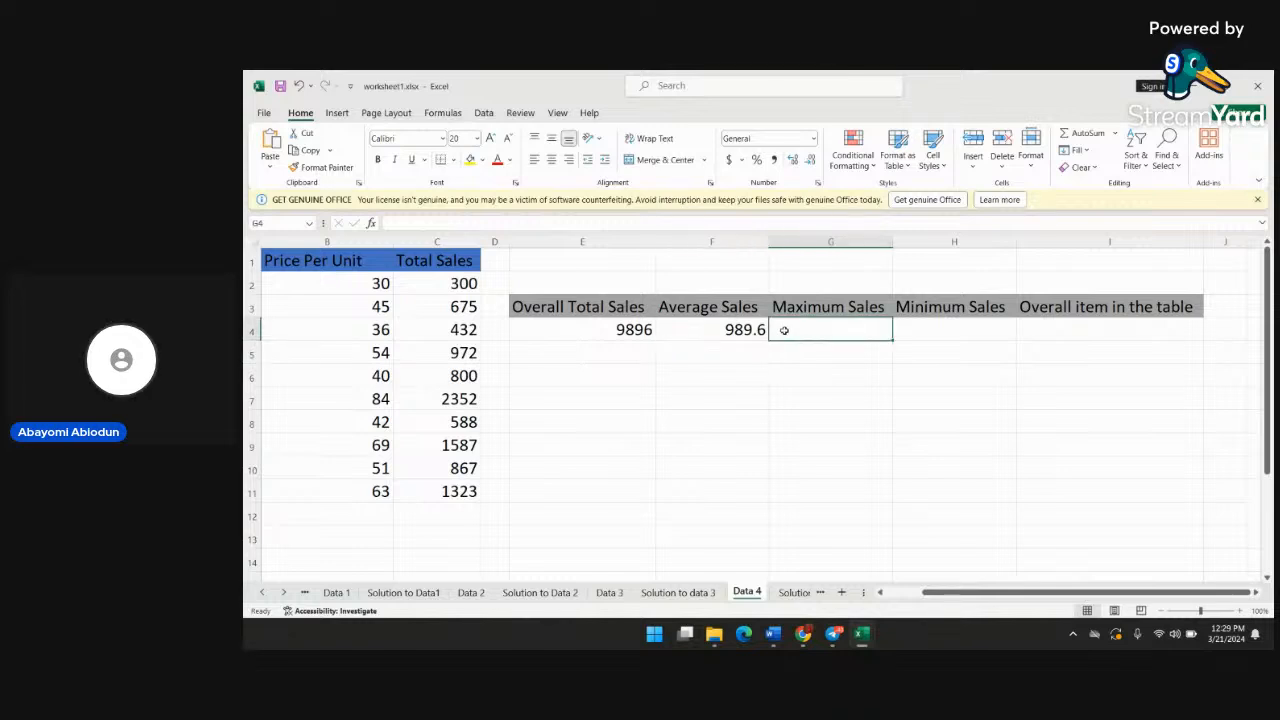
type("=ma")
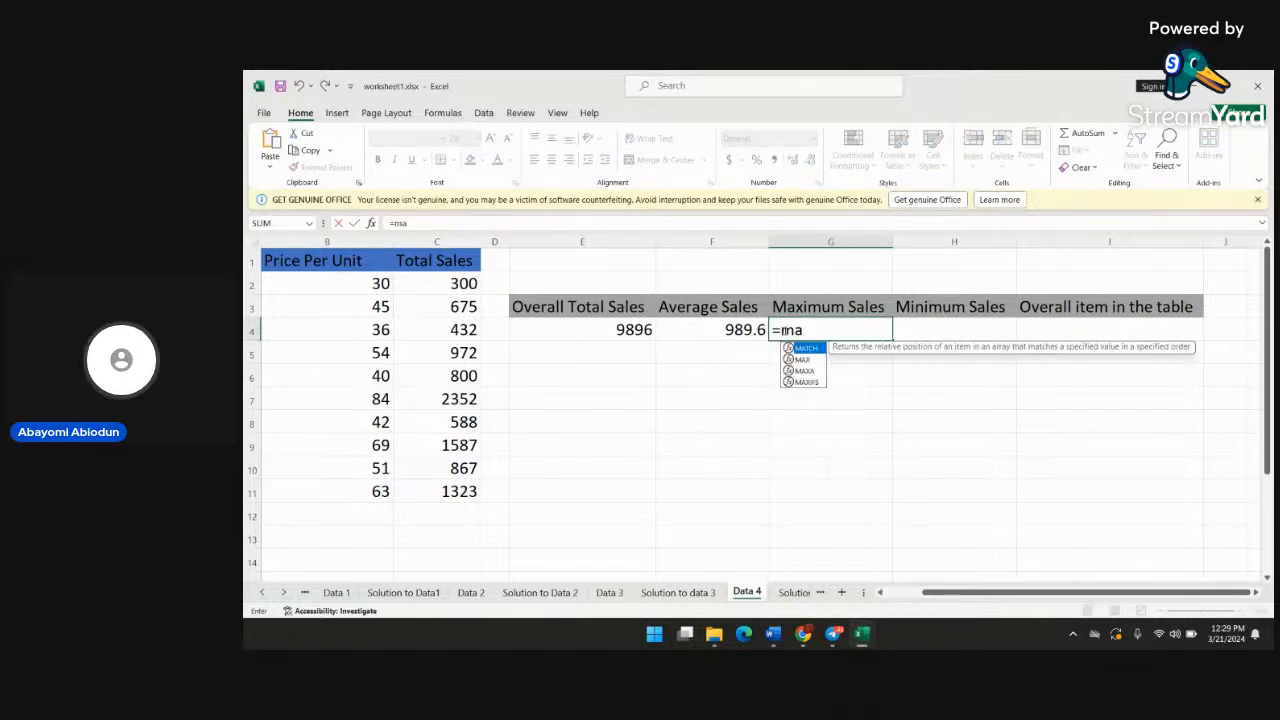
type("ximu")
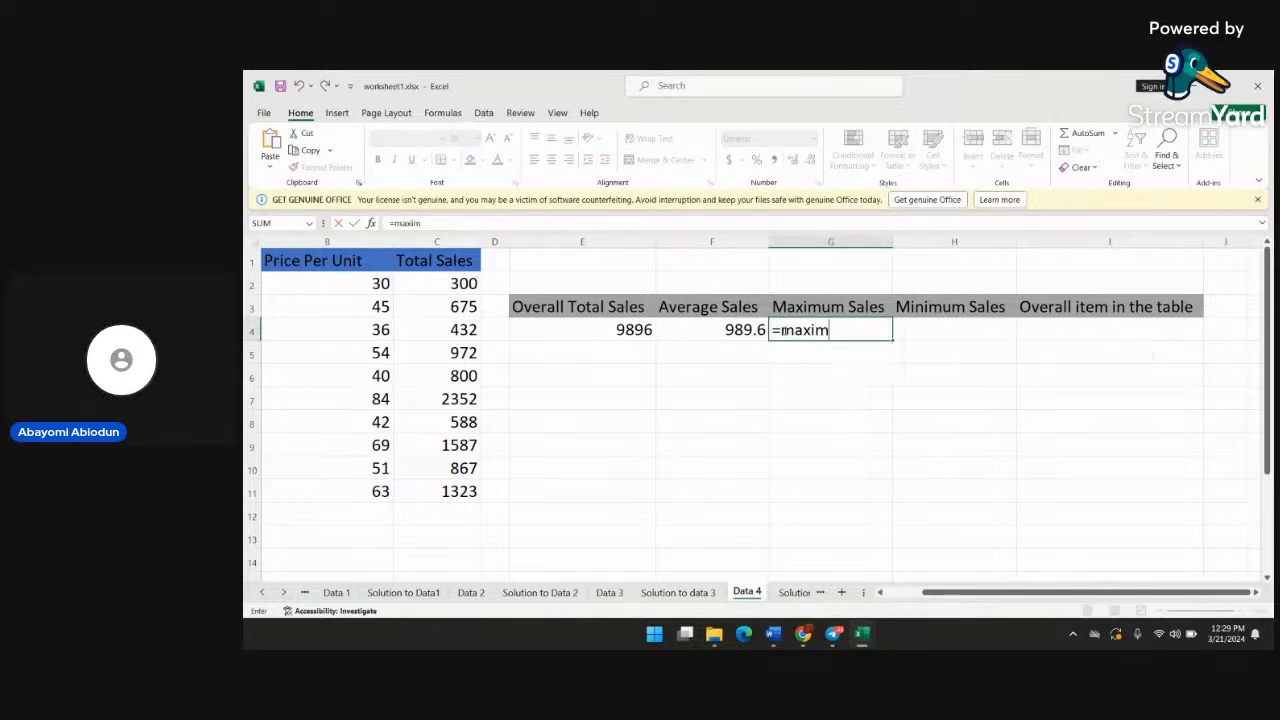
key("BackSpace")
key("BackSpace")
key("BackSpace")
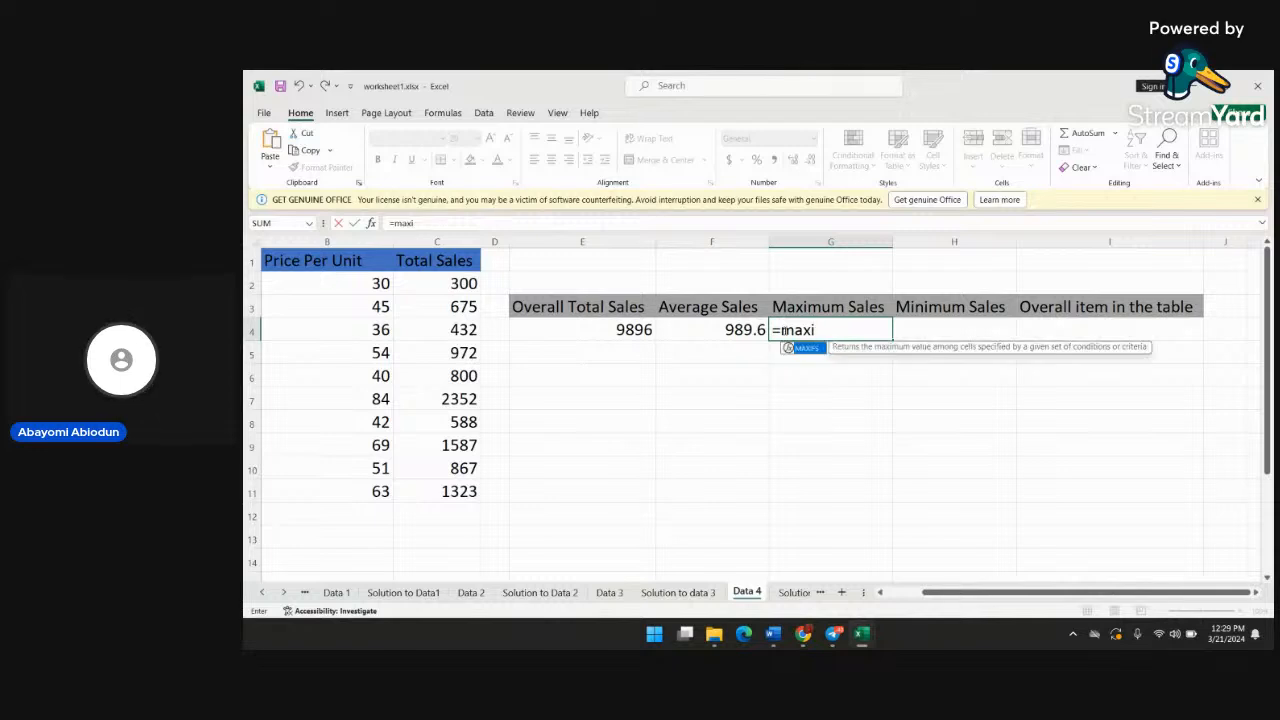
type("i(")
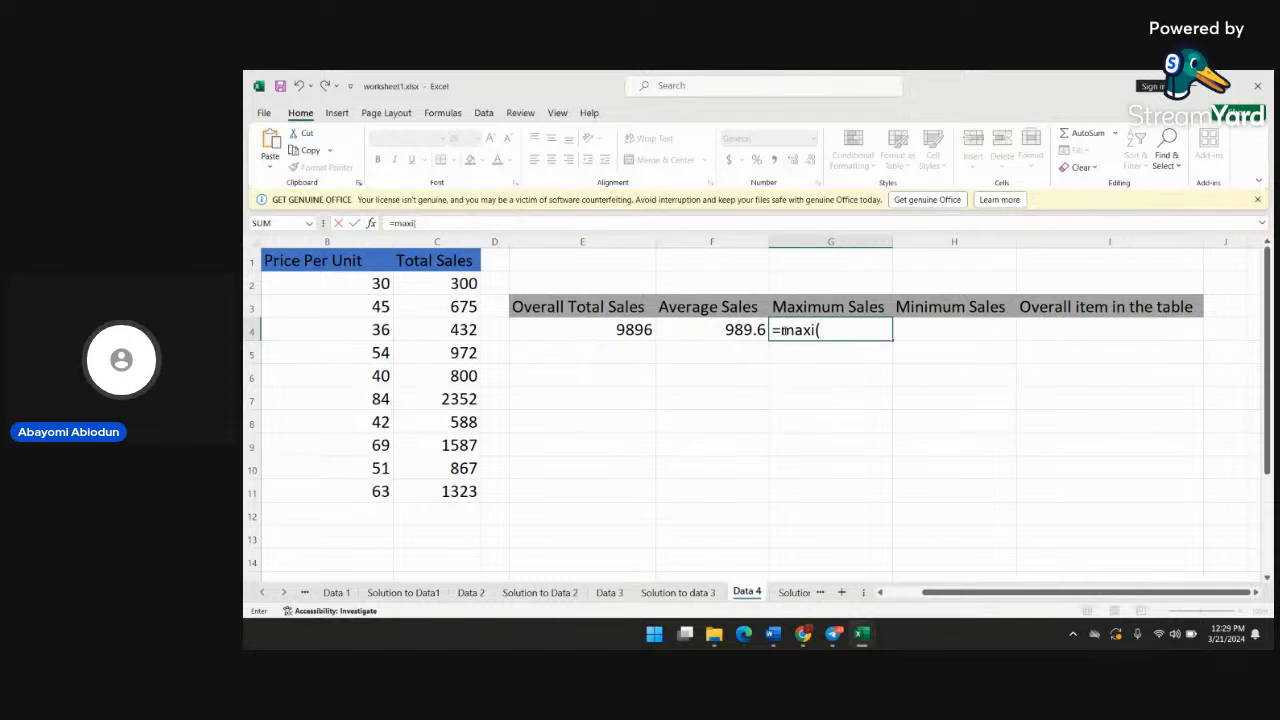
type("c")
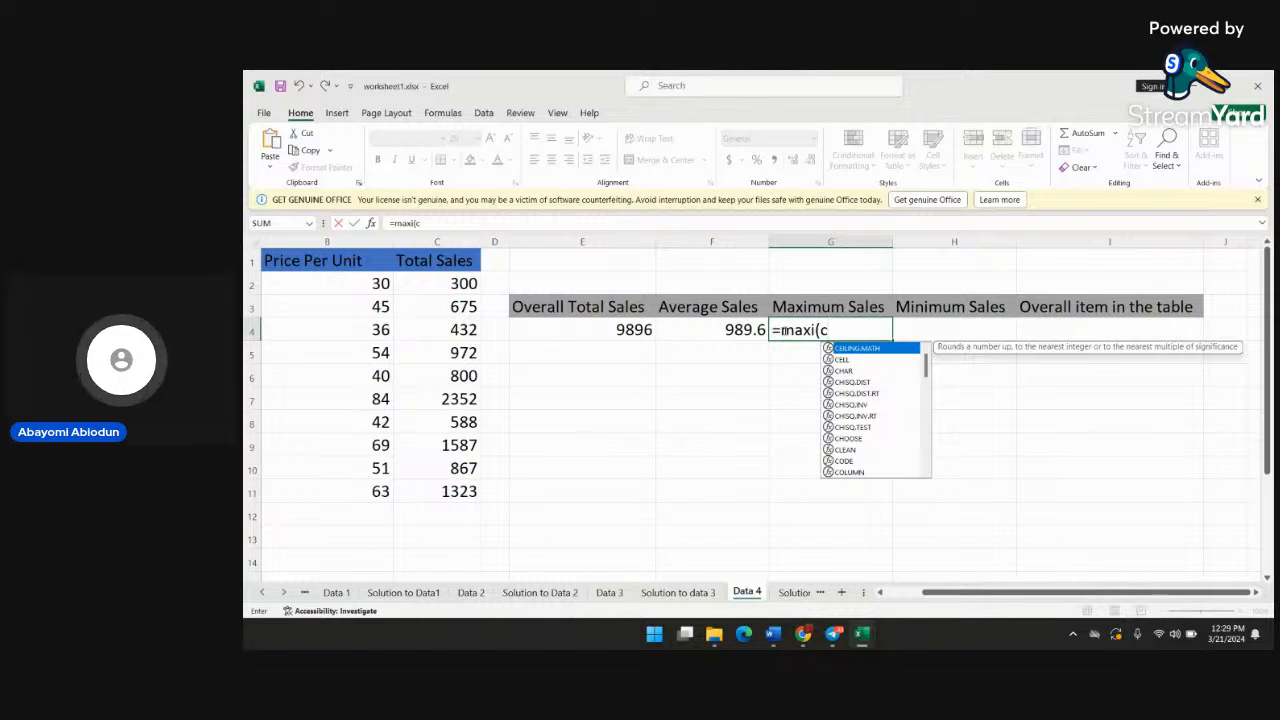
type("2:")
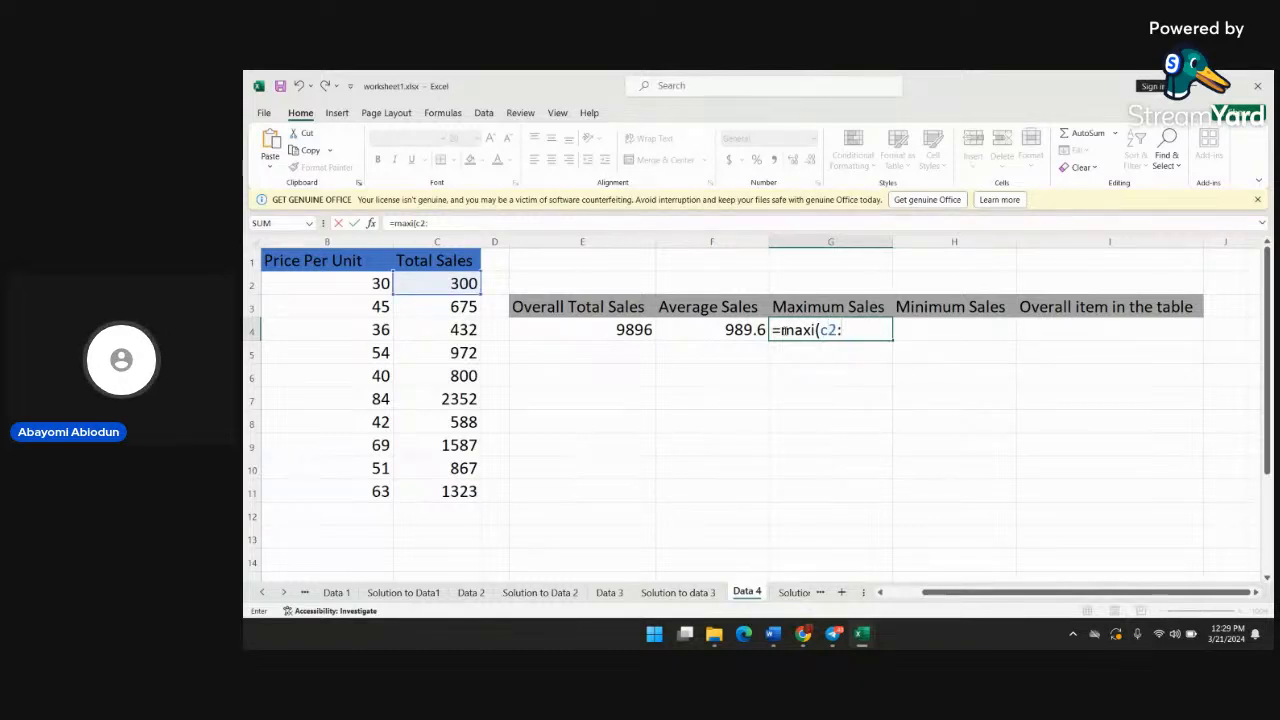
type("c11")
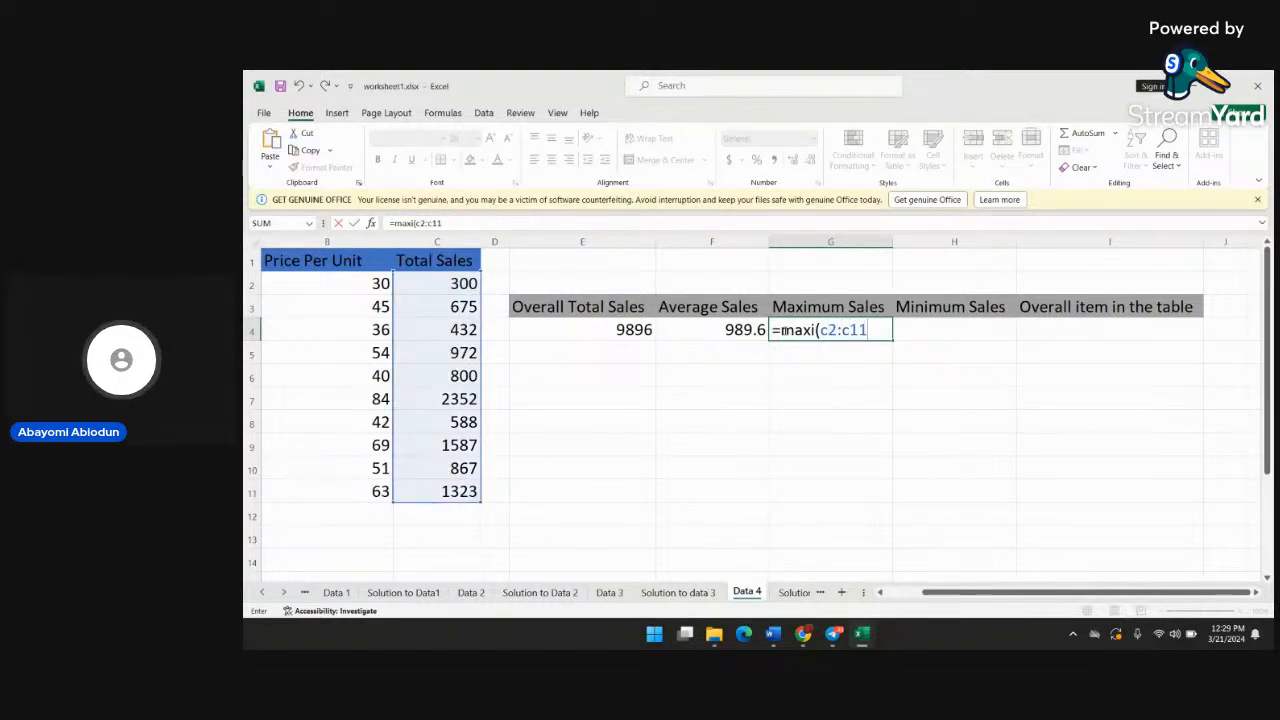
key("Return")
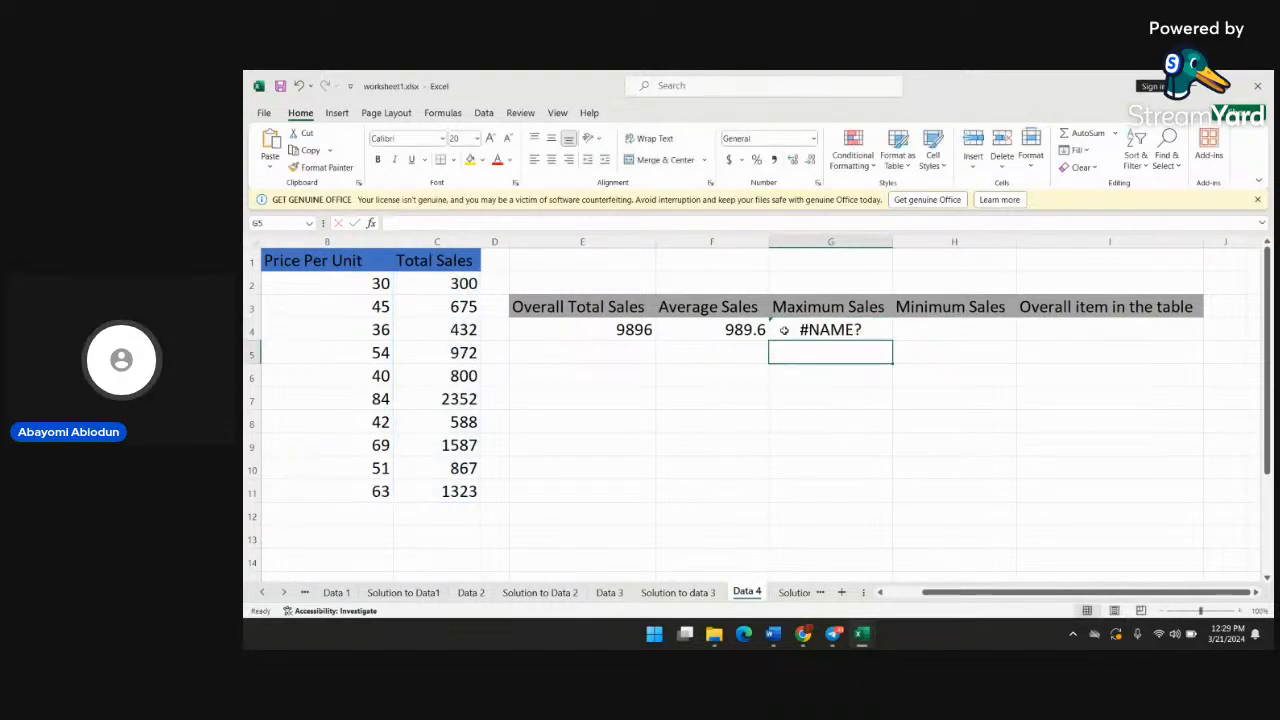
Correct the function name in cell G4 to MAX so the formula is =MAX(C2:C11), and review the formula
double_click(836, 334)
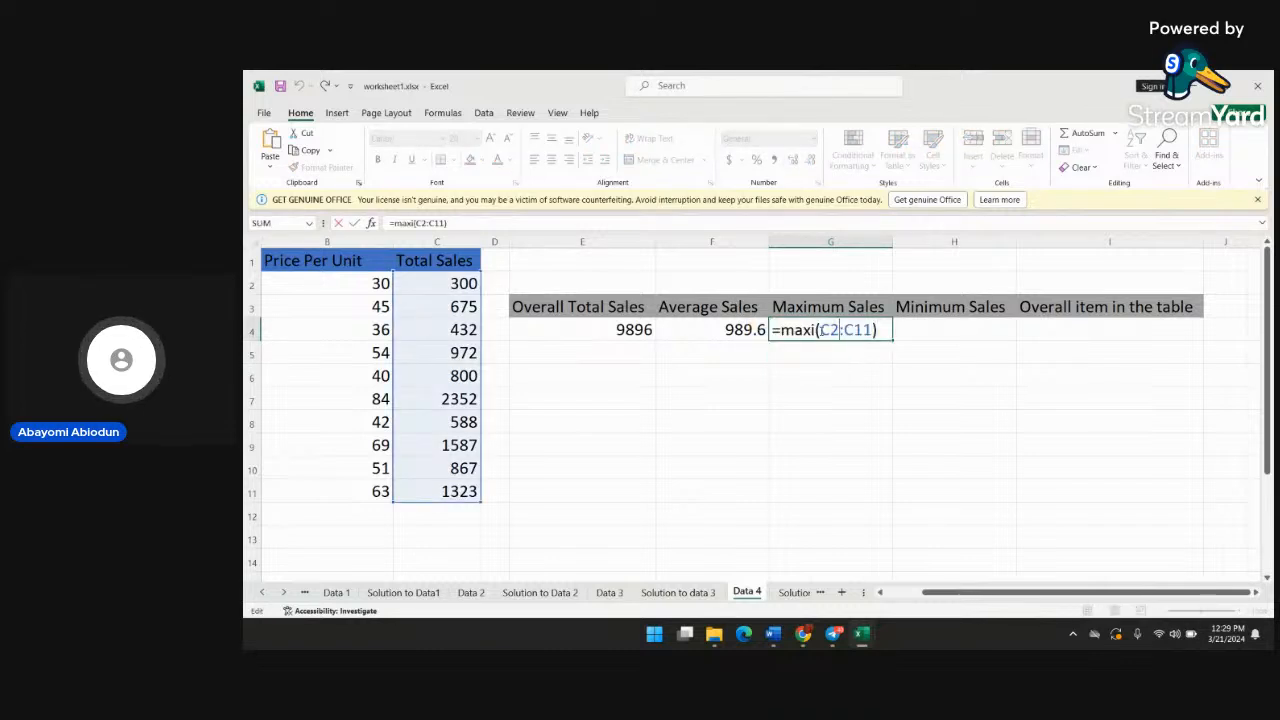
left_click(812, 334)
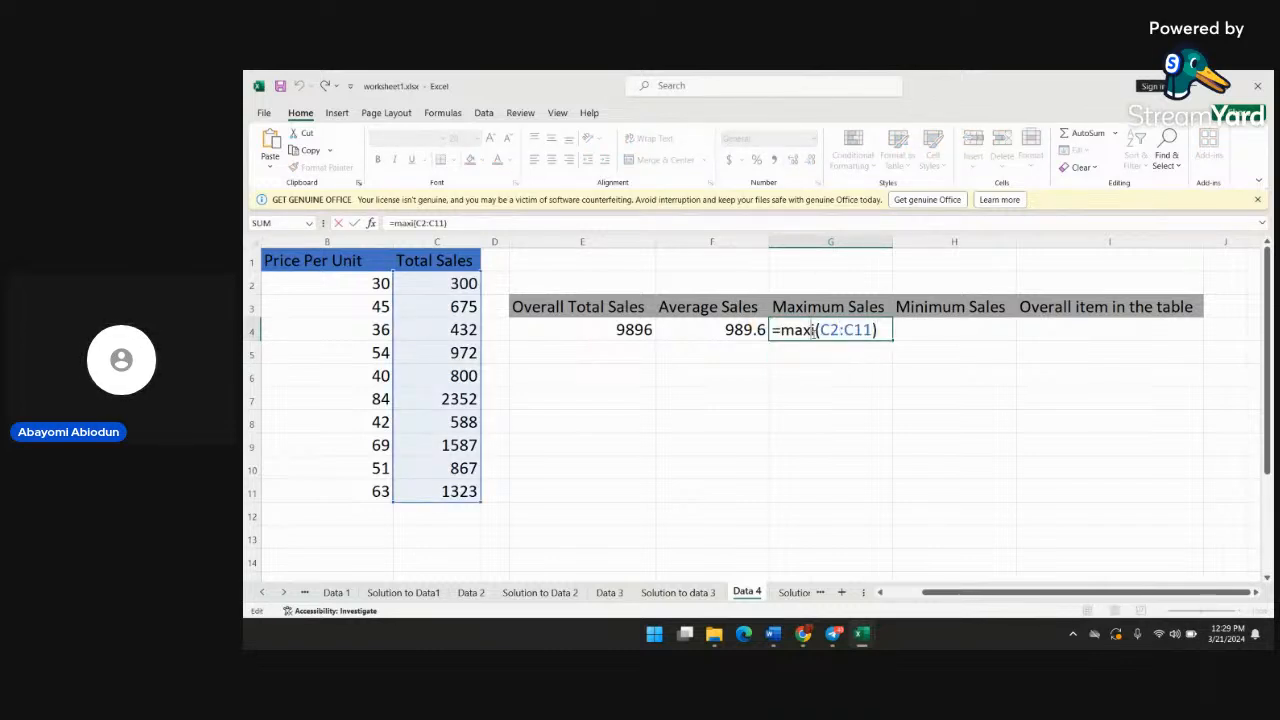
key("BackSpace")
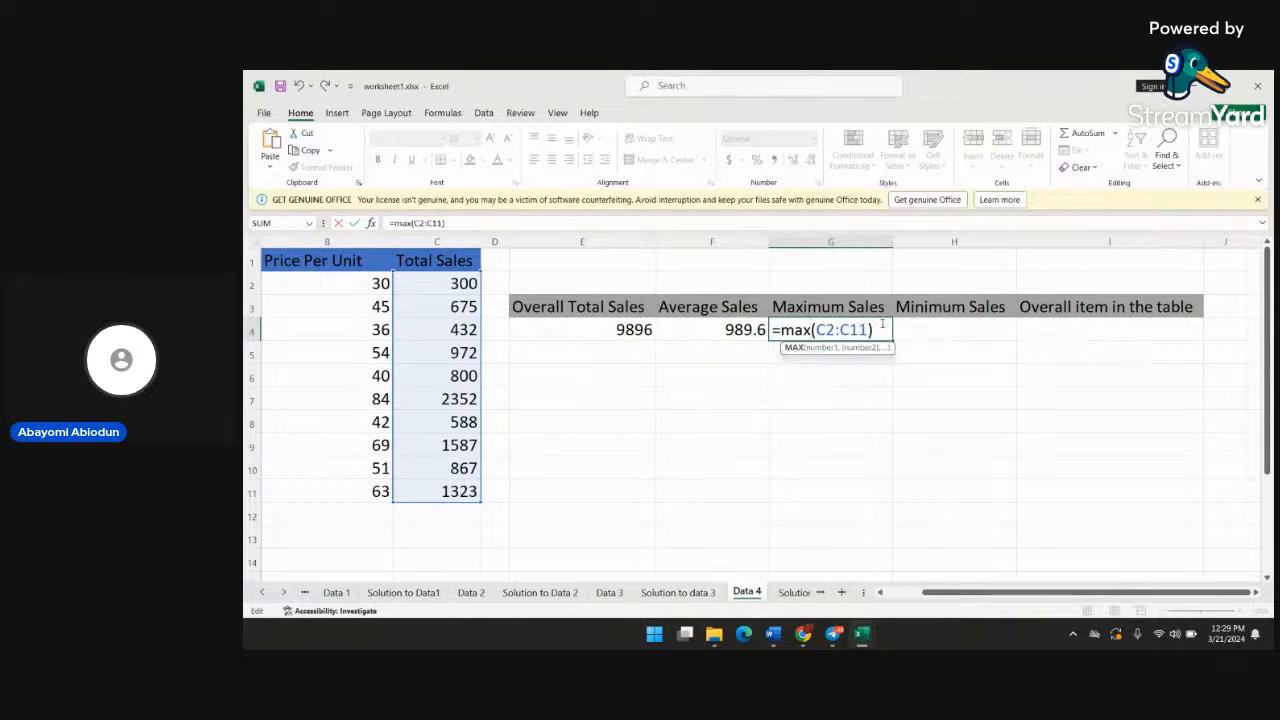
key("Return")
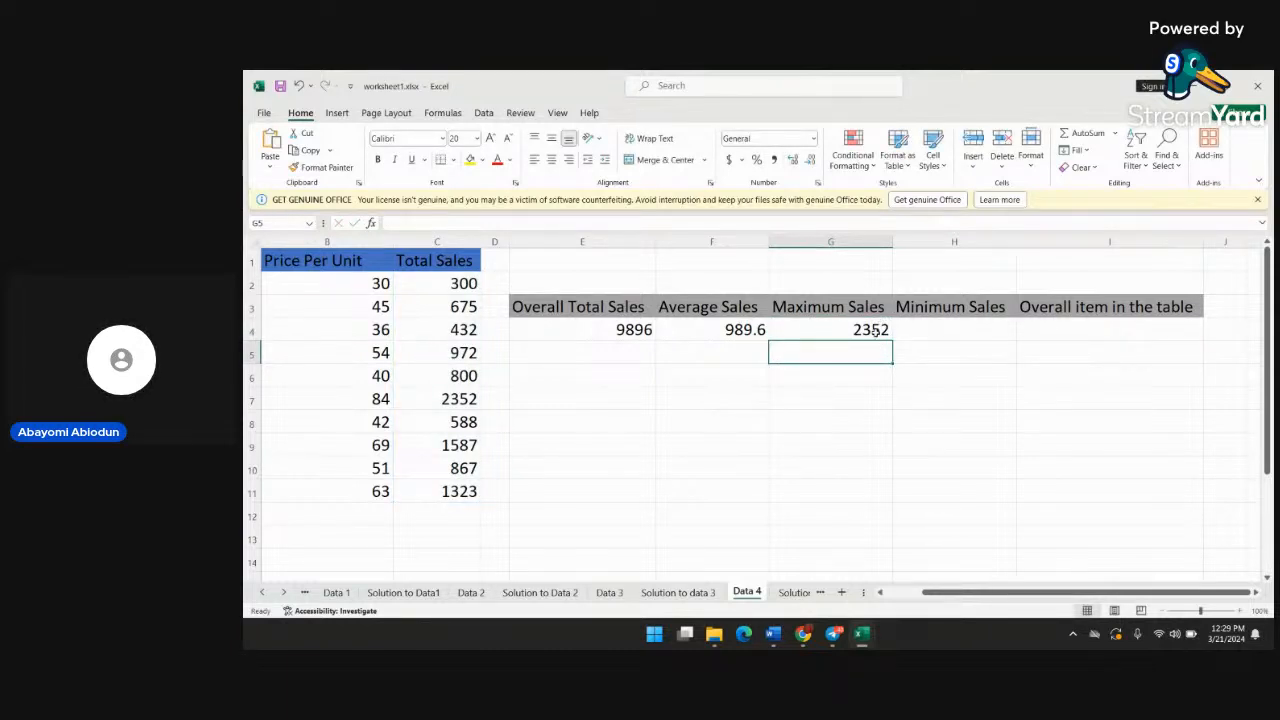
double_click(876, 332)
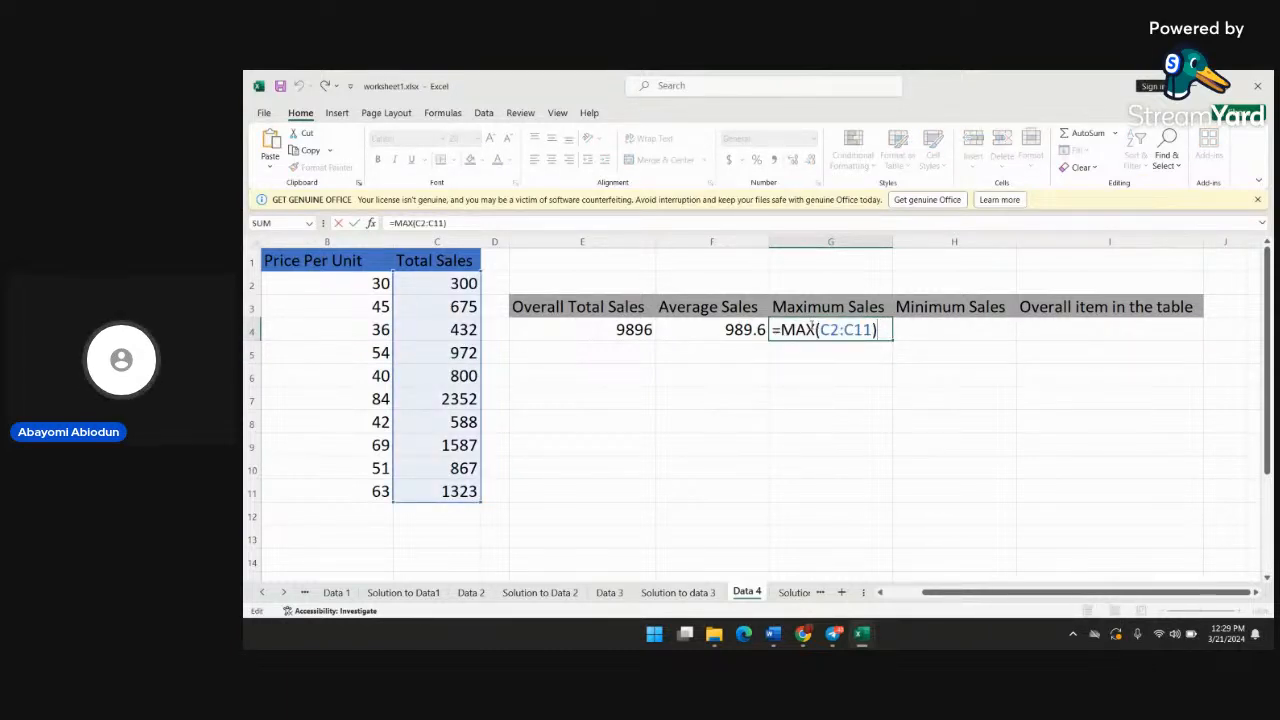
Enter the formula =min(c2:c11) in cell H4 under Minimum Sales
left_click(944, 330)
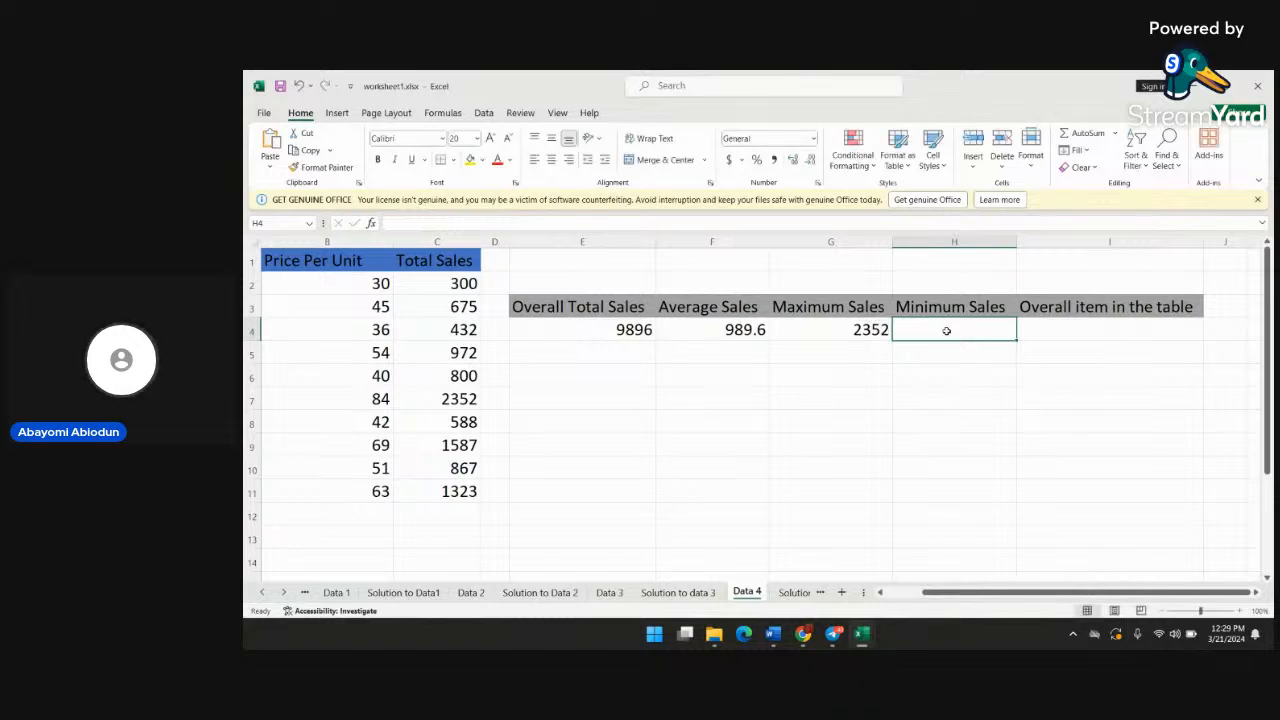
type("=max")
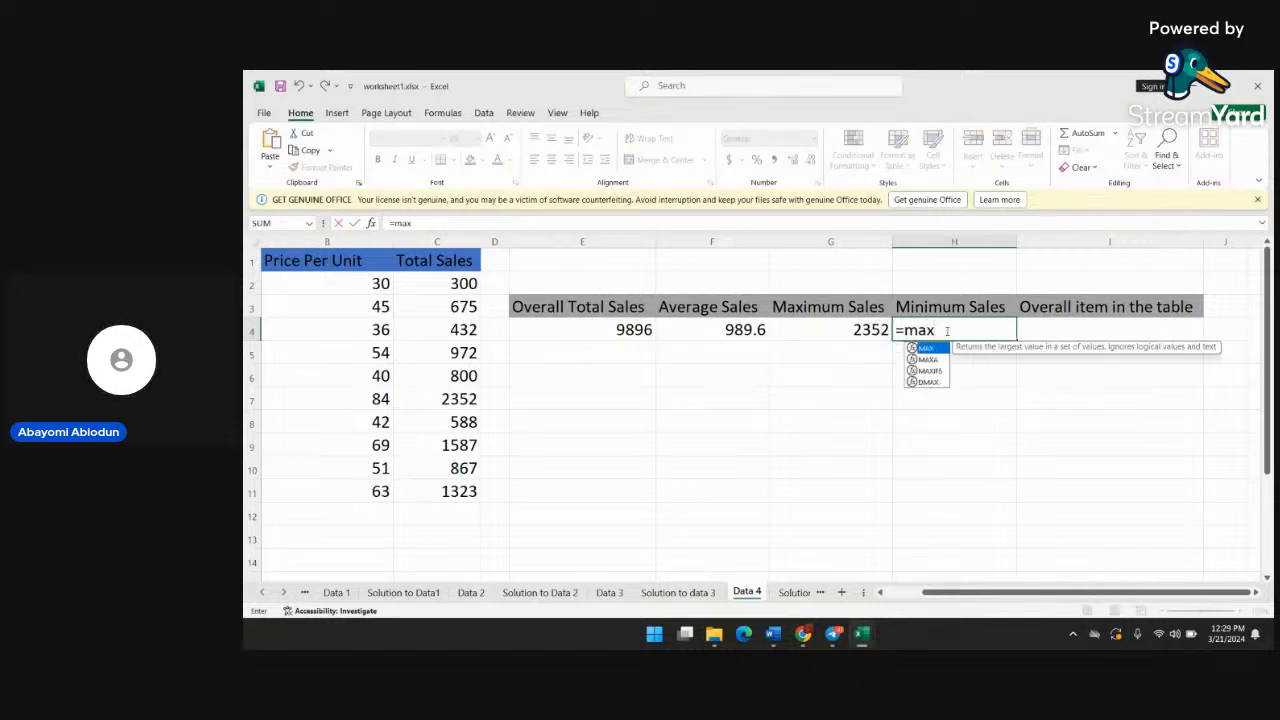
key("BackSpace")
key("BackSpace")
type("i")
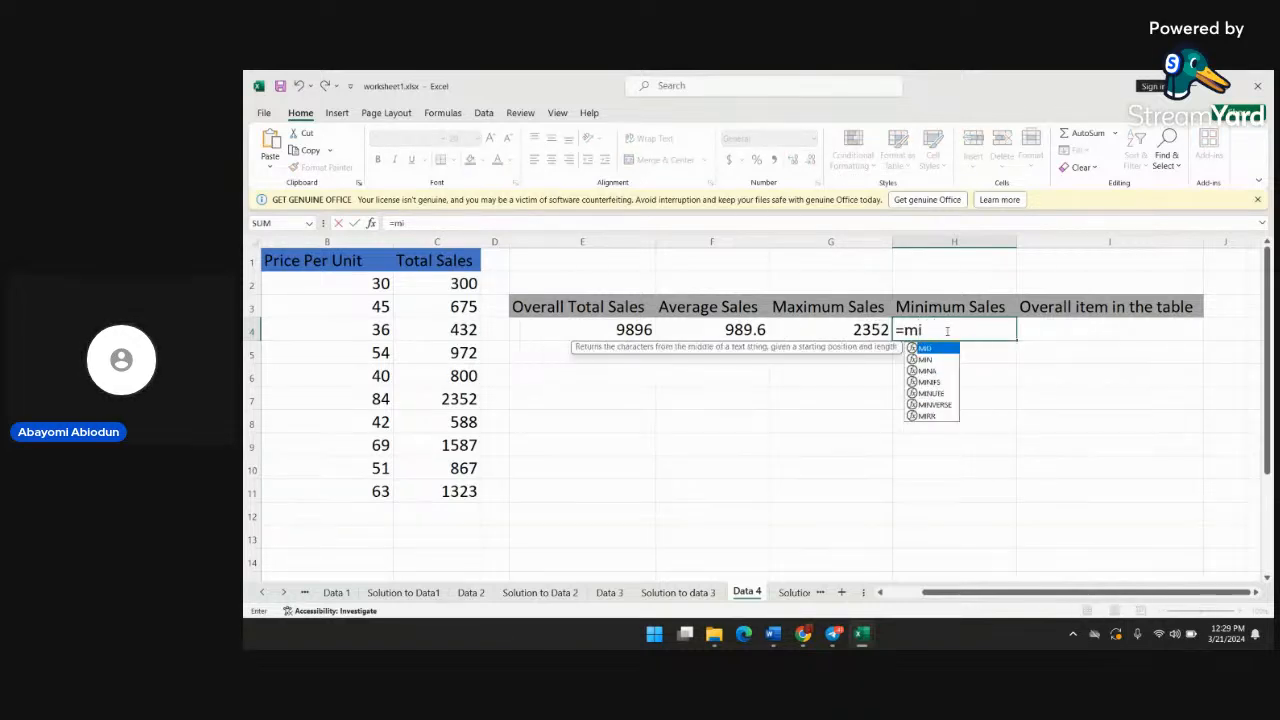
type("n(")
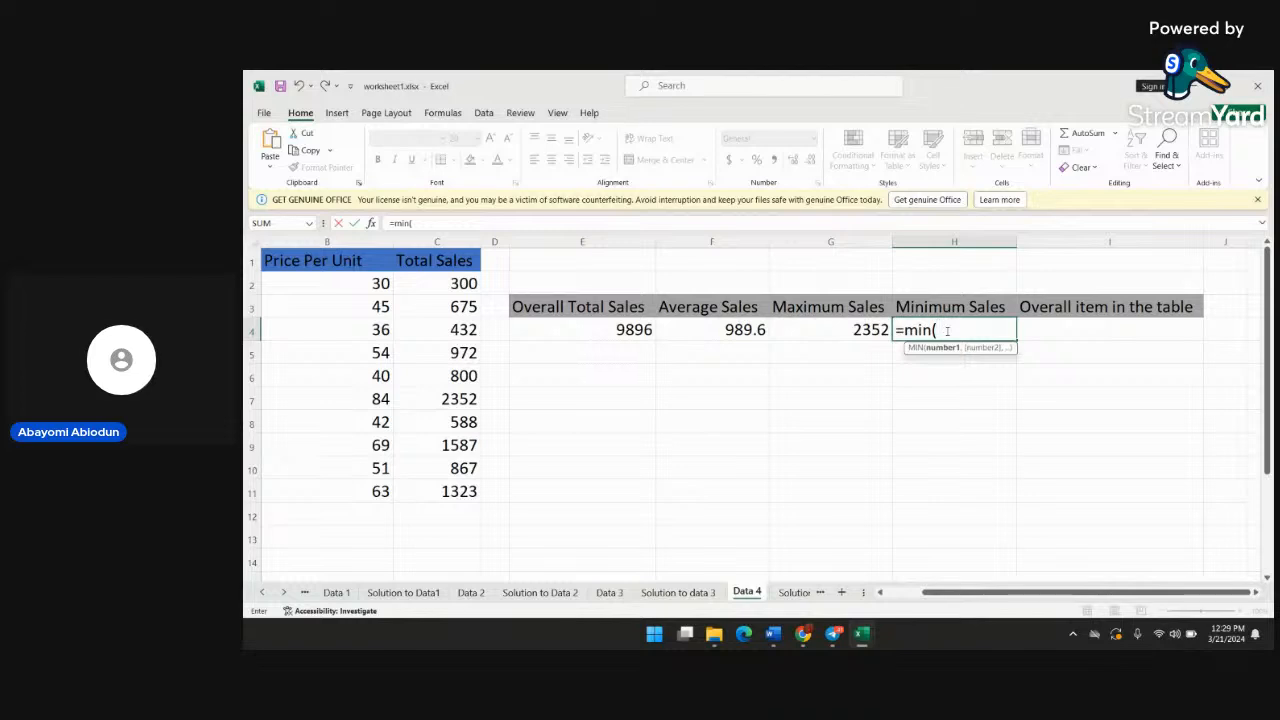
type("c2:c")
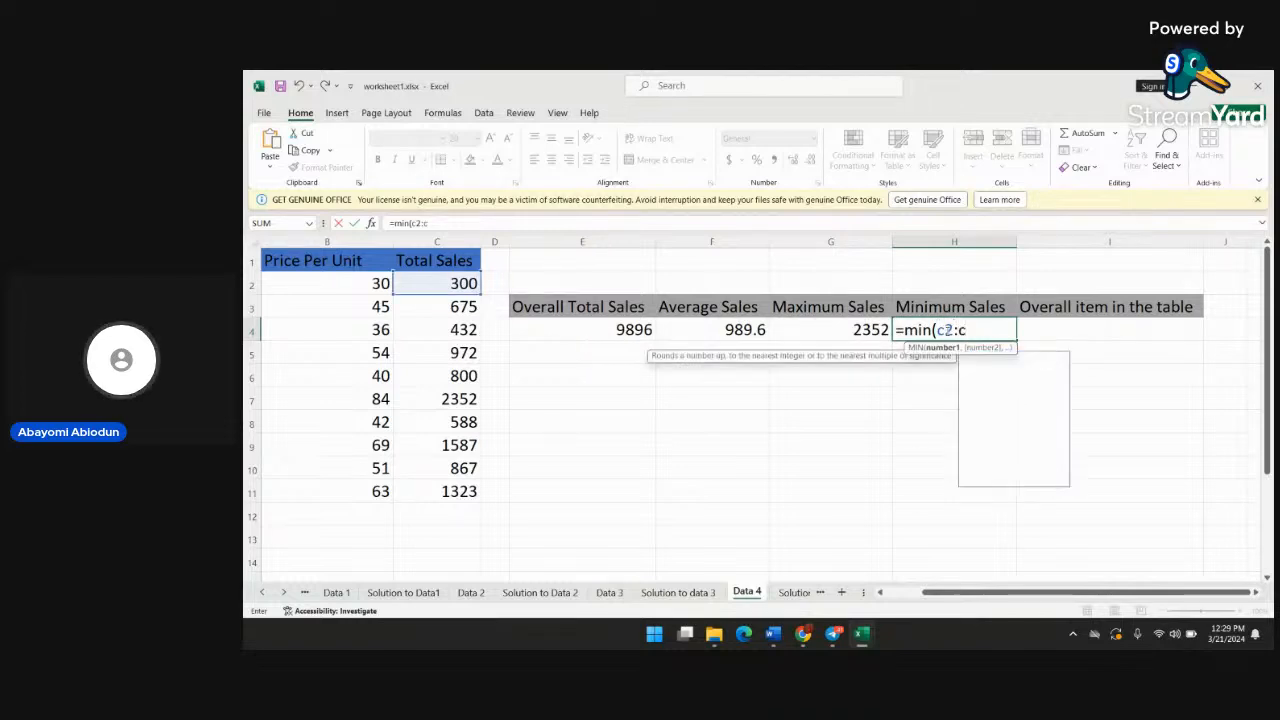
type("11)\\")
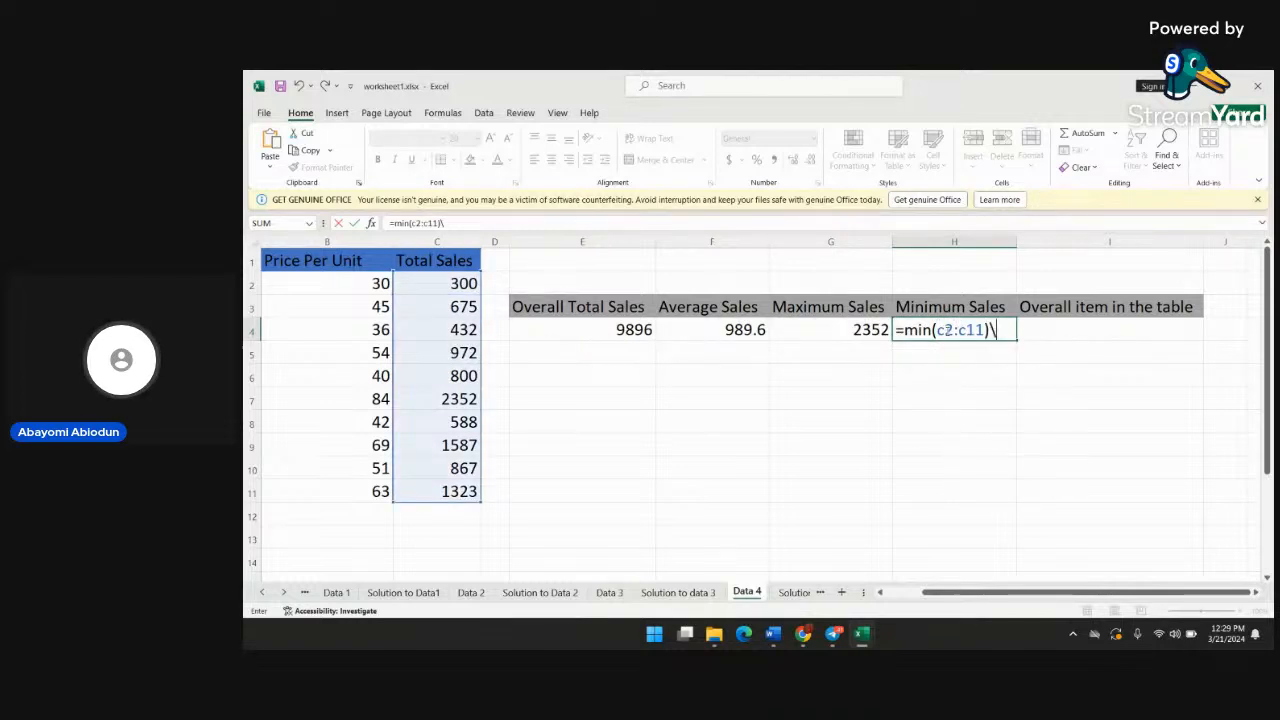
key("BackSpace")
key("Return")
Enter the formula =count(a2:c11) in cell I4 under Overall item in the table, and review the formula
left_click(1061, 321)
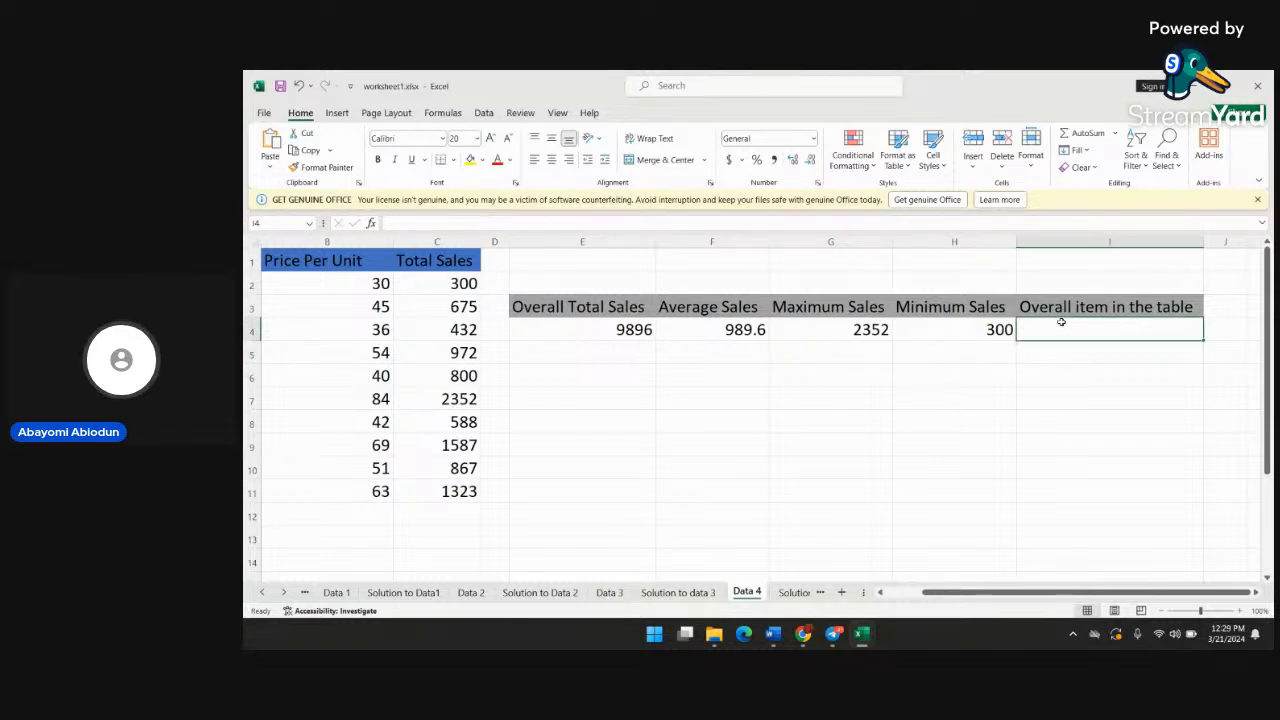
type("=cou")
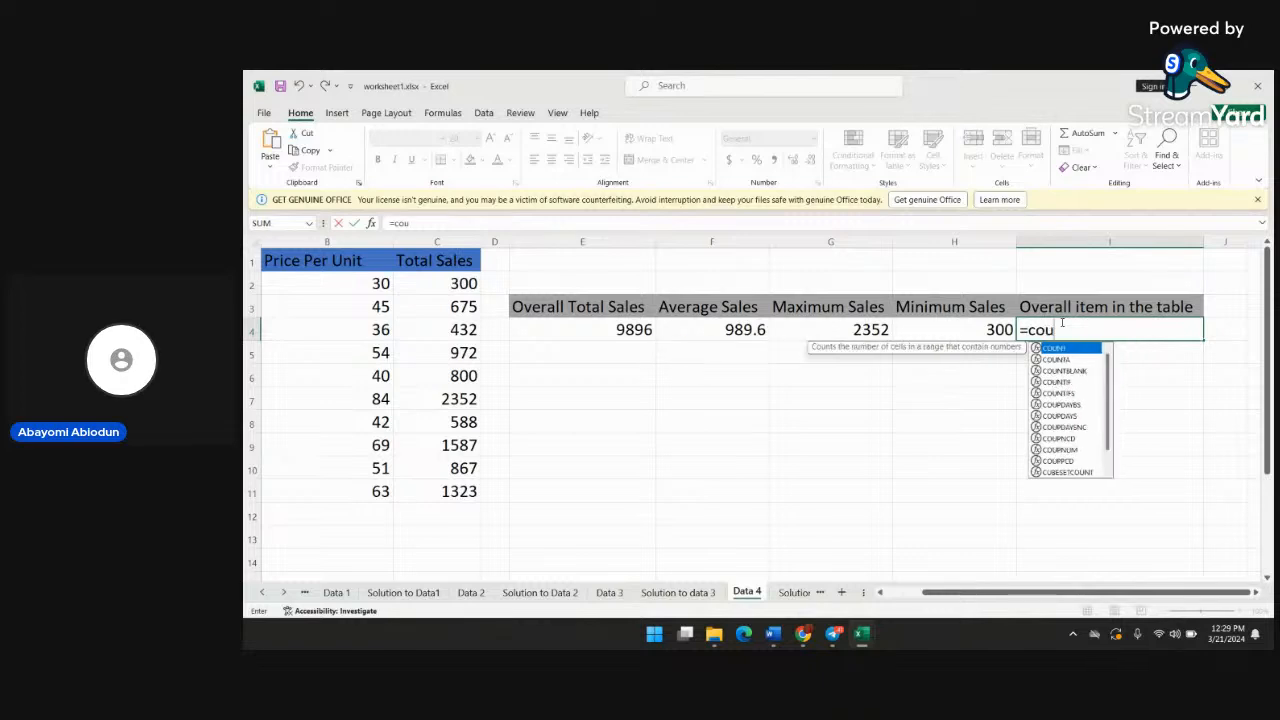
type("nt")
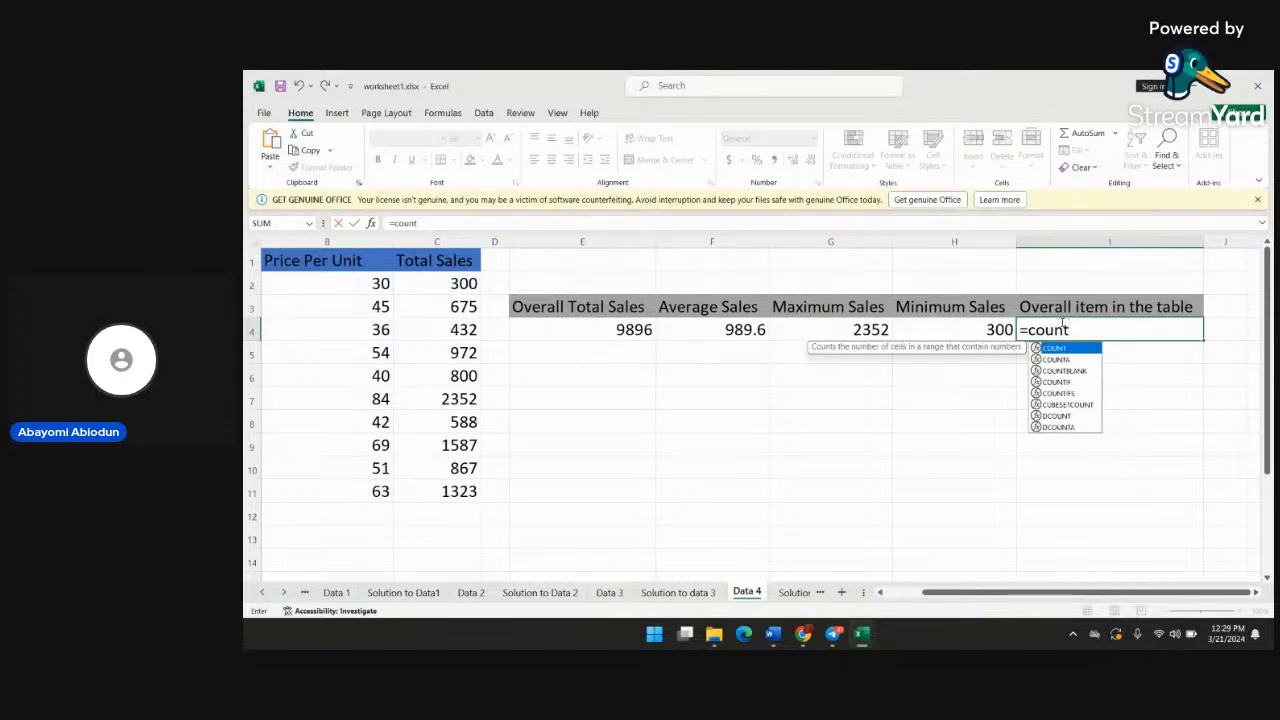
type("(")
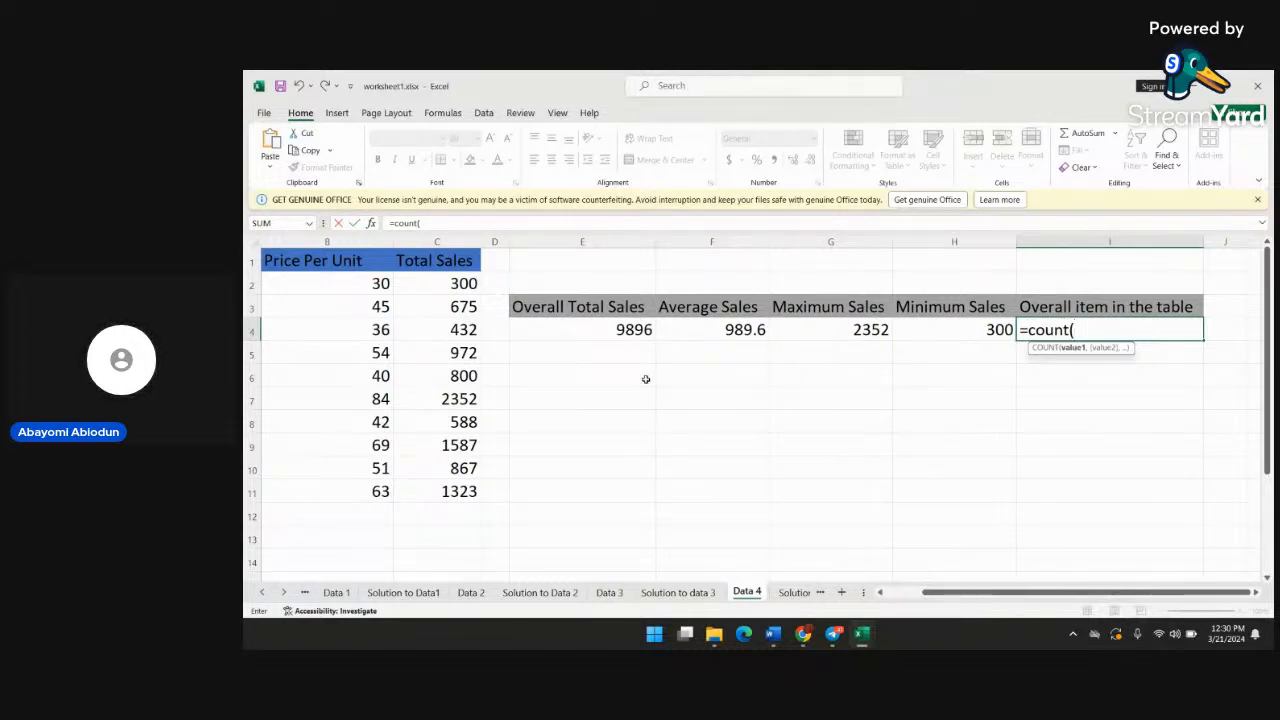
scroll(463, 398, "left", 2)
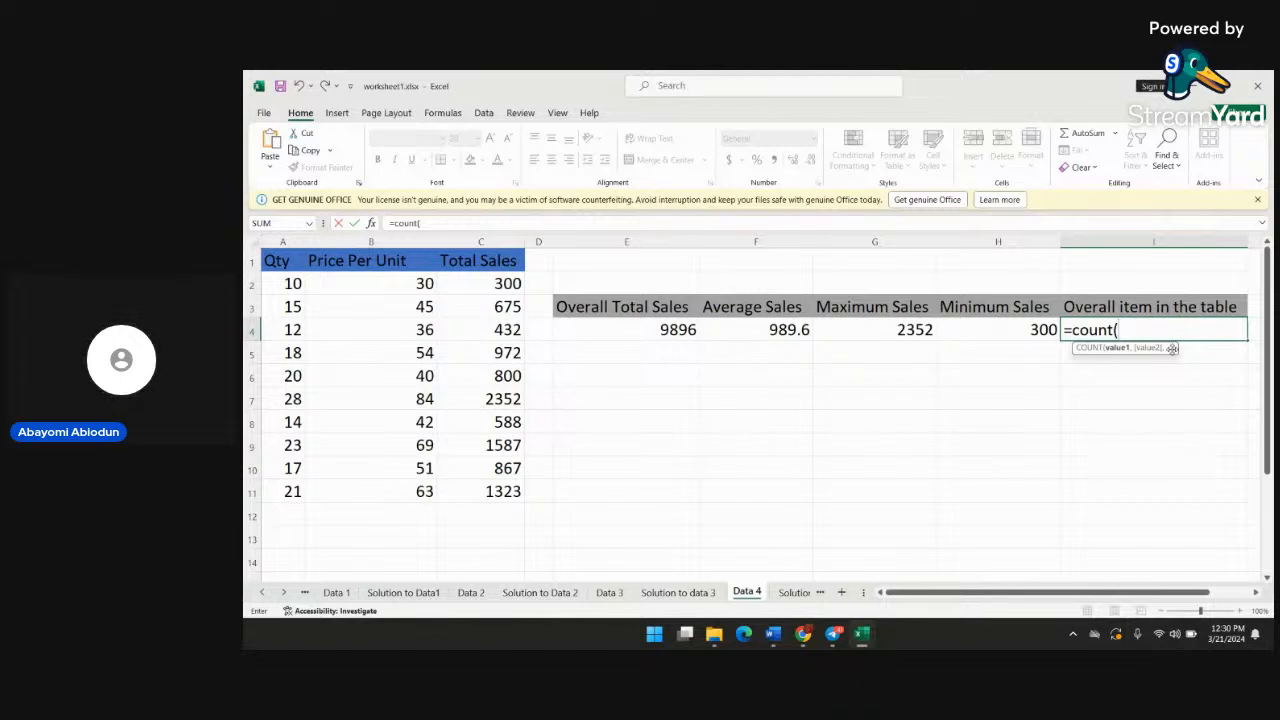
type("a2")
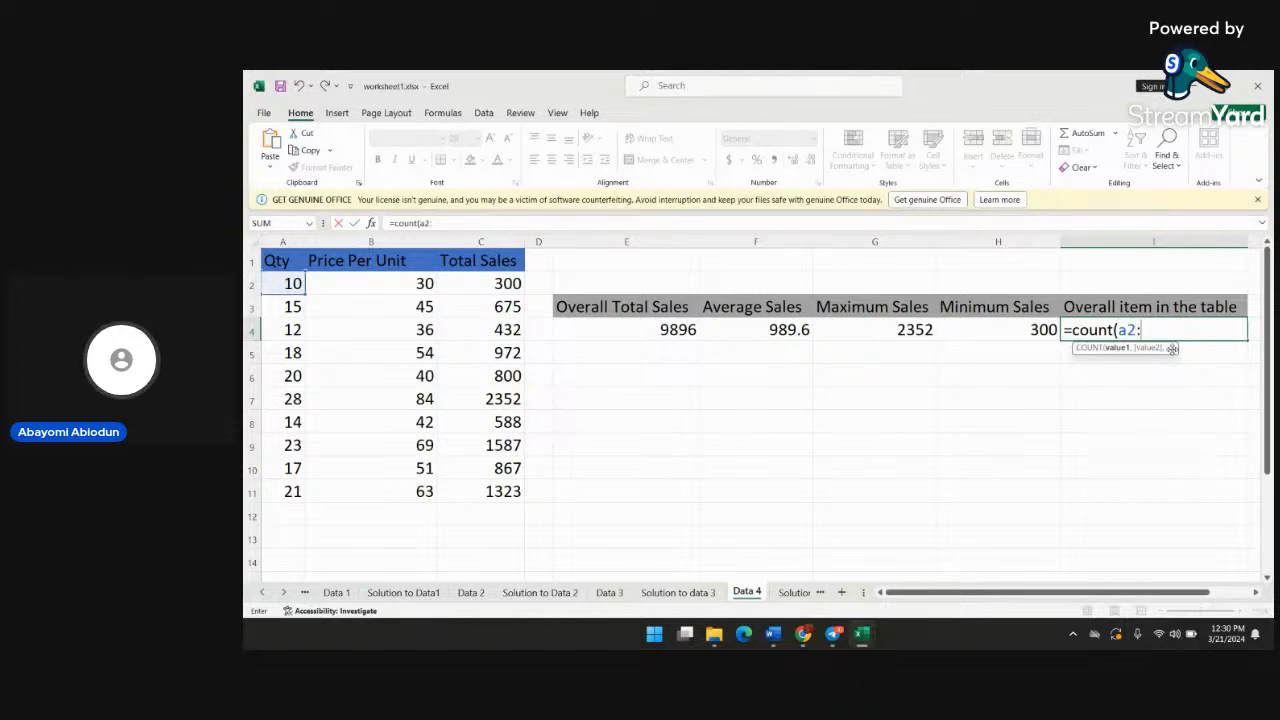
type(":c11")
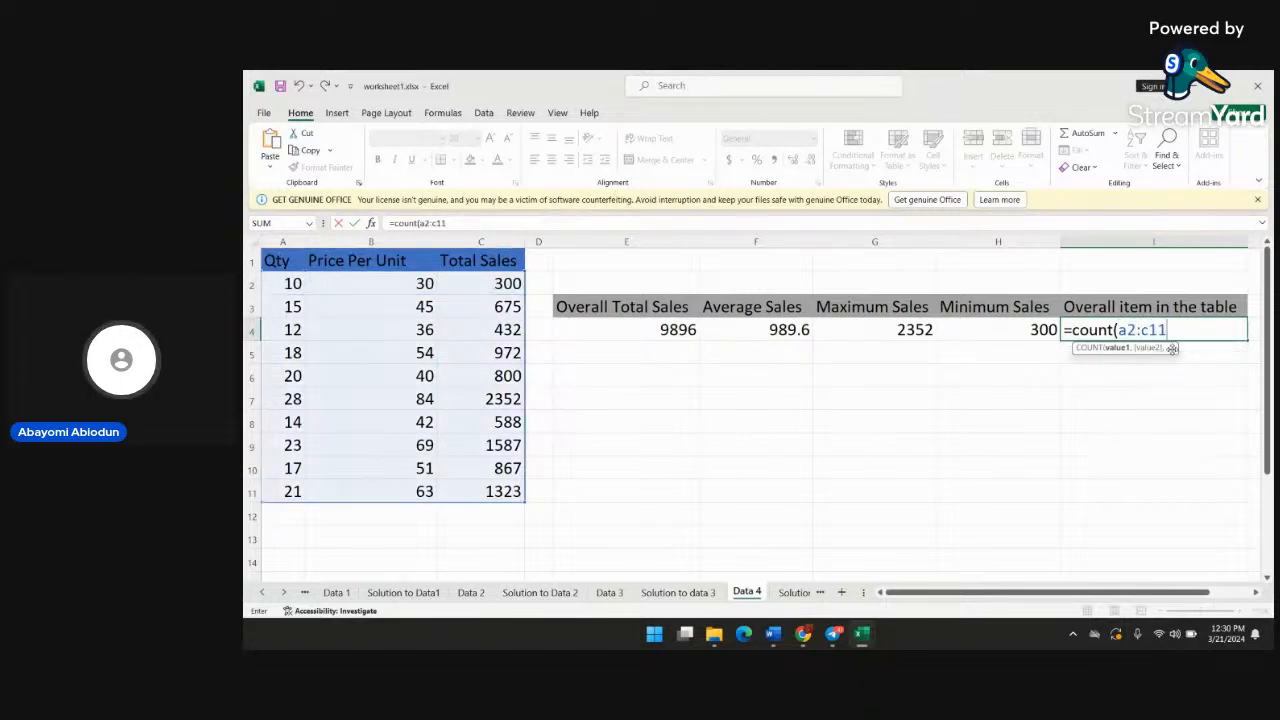
type(")")
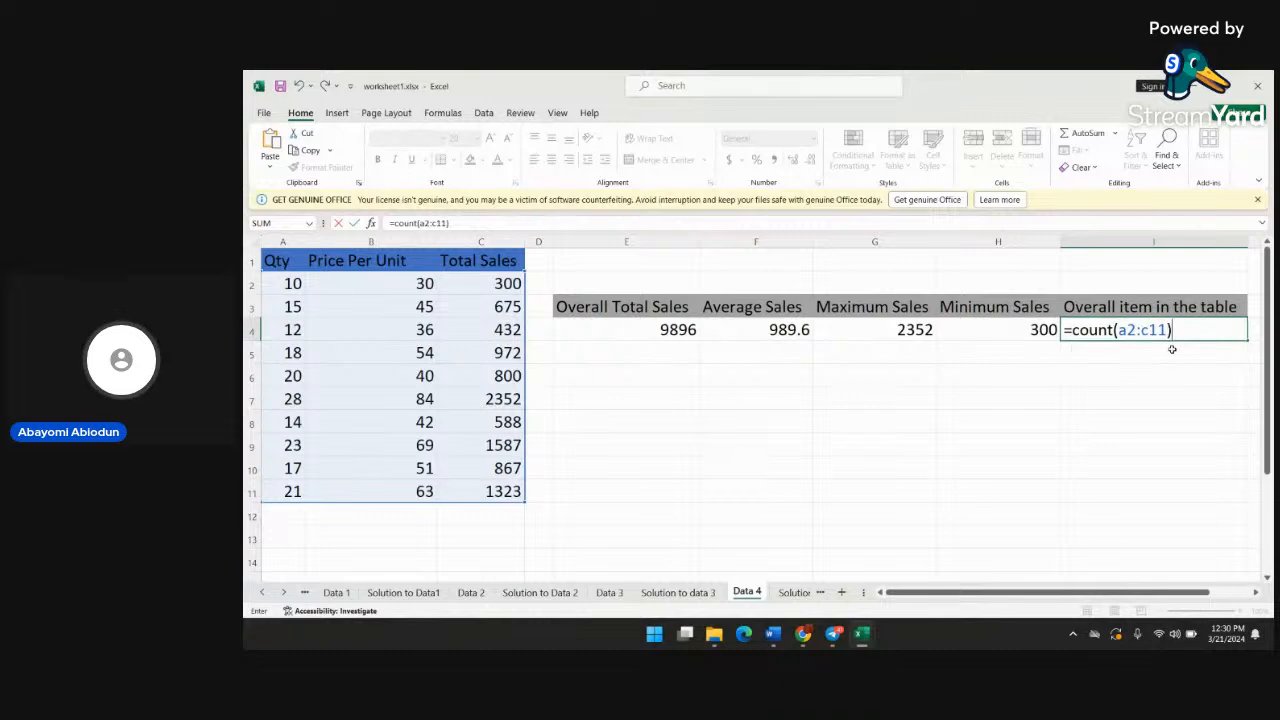
key("Return")
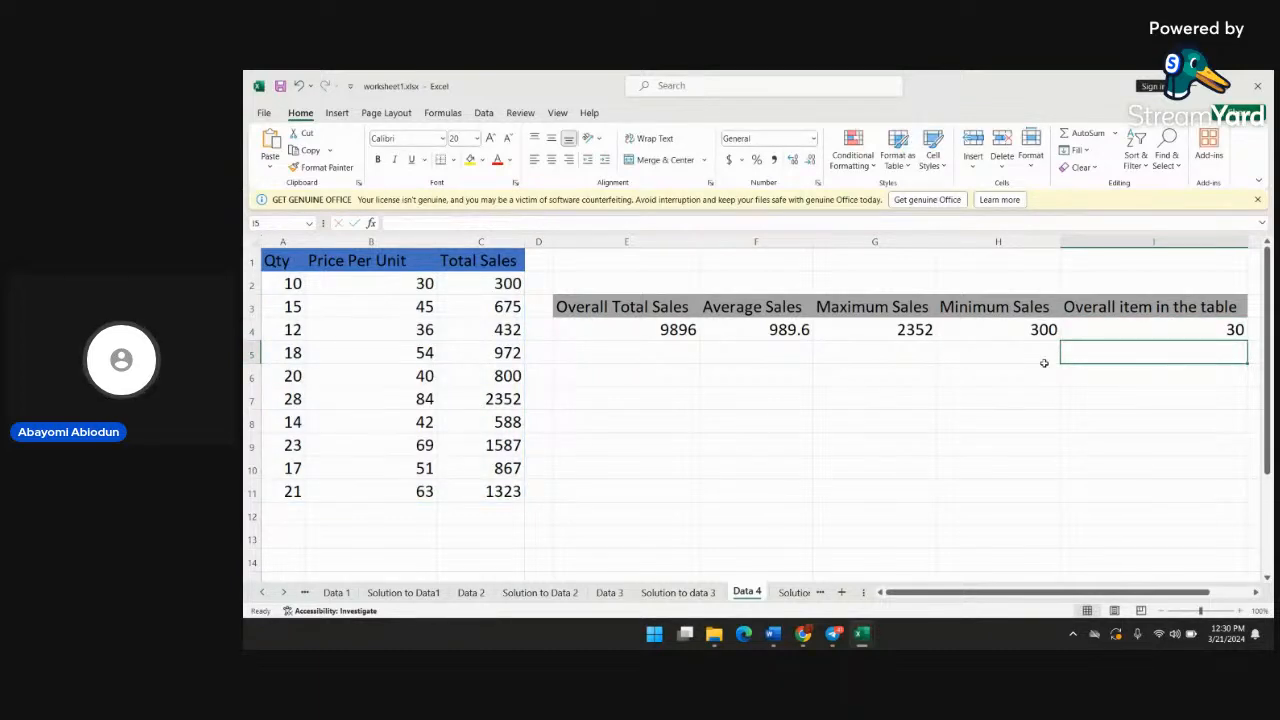
double_click(1228, 327)
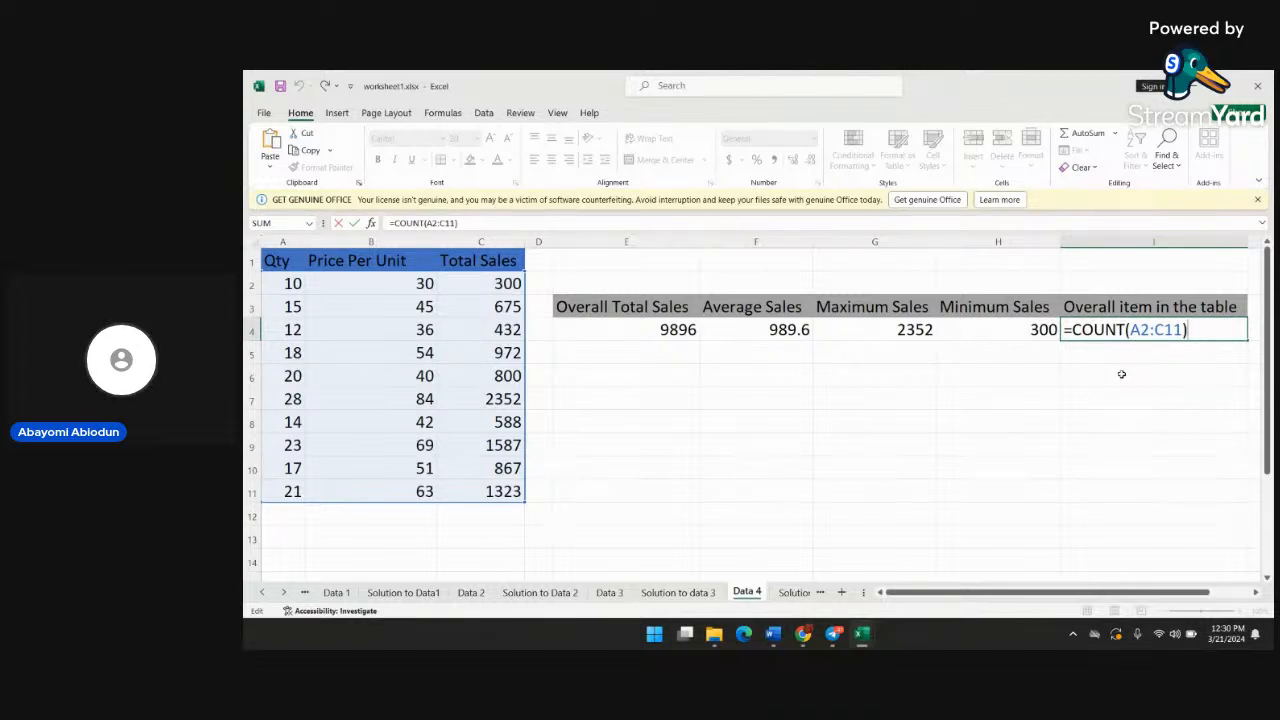
left_click(1121, 374)
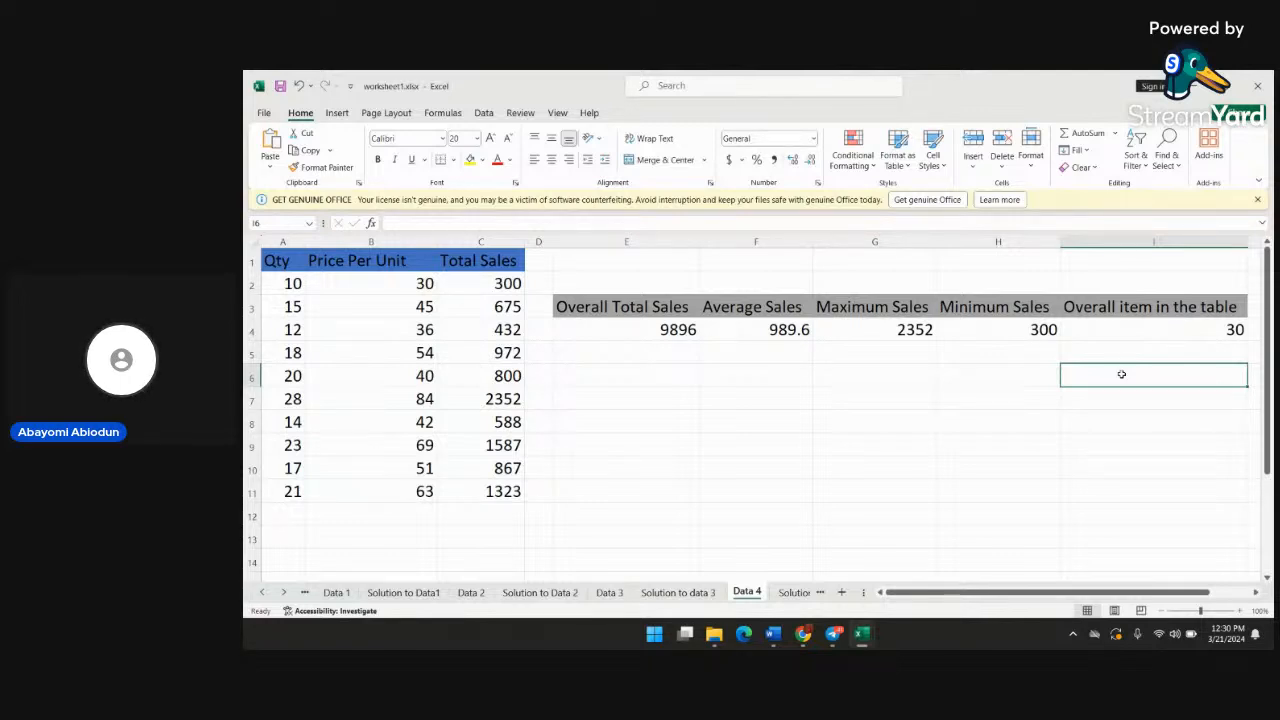
type("count")
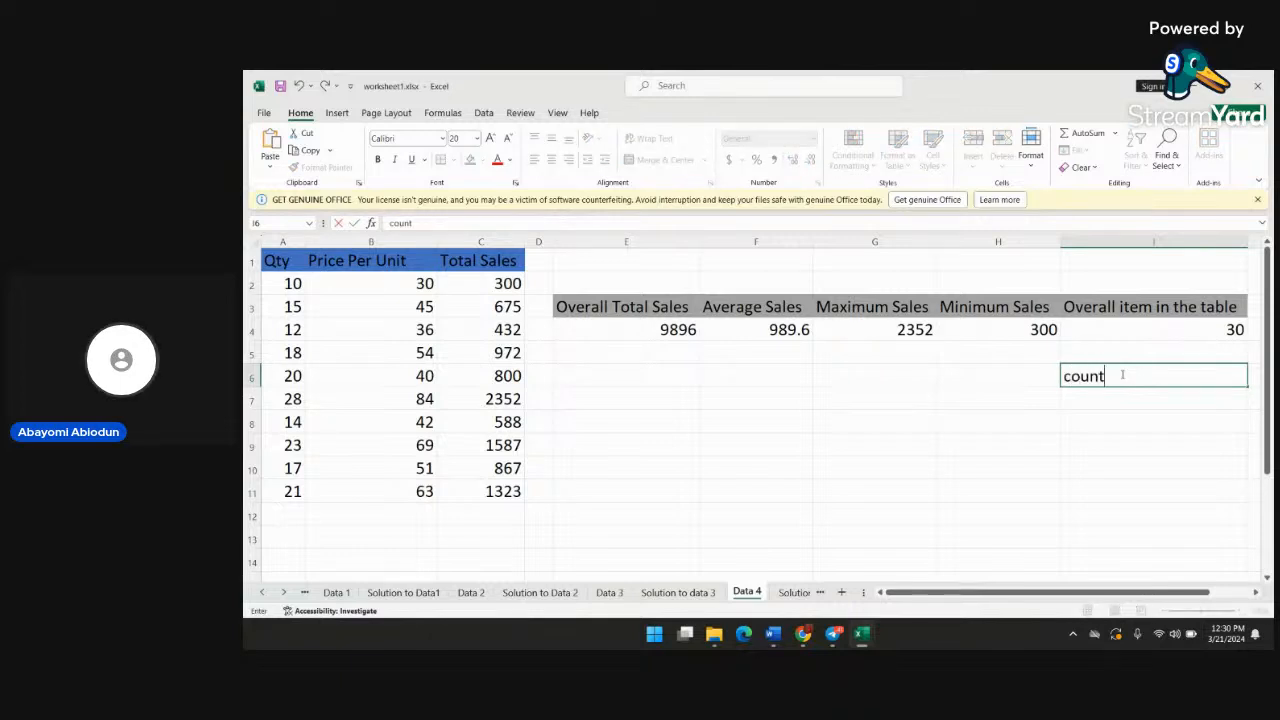
type("a")
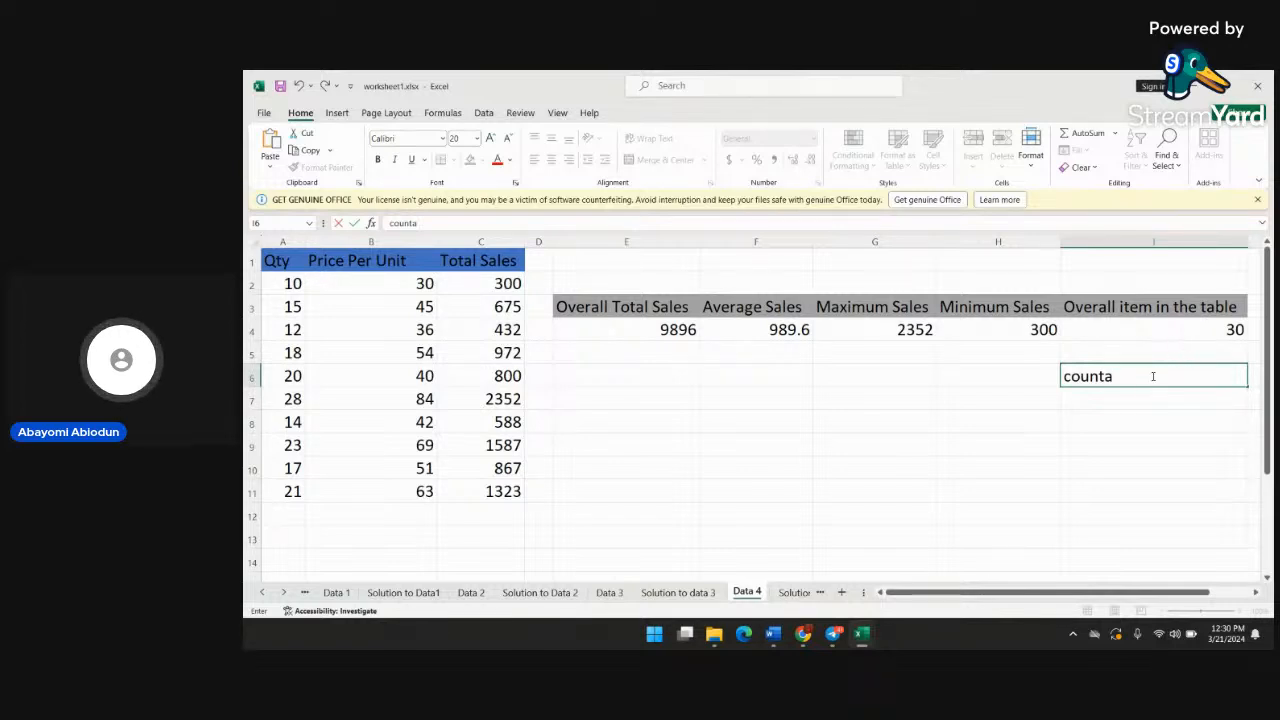
key("BackSpace")
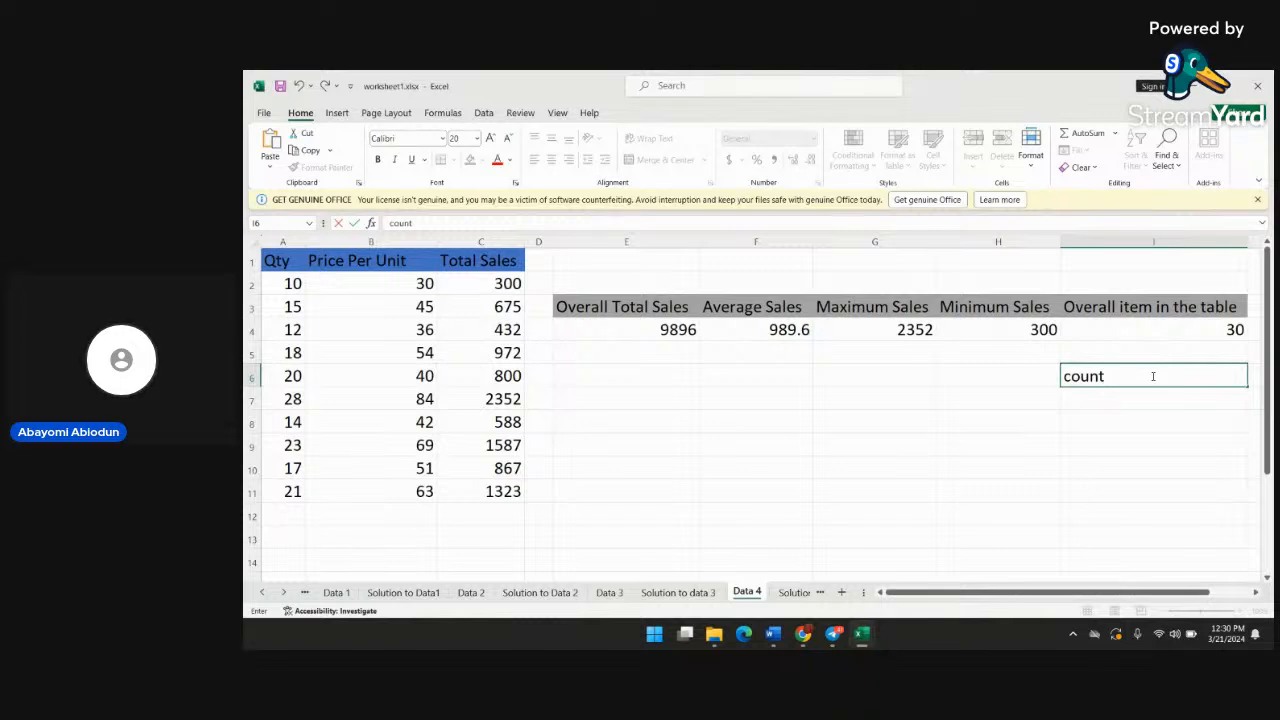
key("BackSpace")
key("BackSpace")
key("BackSpace")
key("BackSpace")
key("BackSpace")
Open the Data 5 worksheet
left_click(285, 592)
left_click(285, 592)
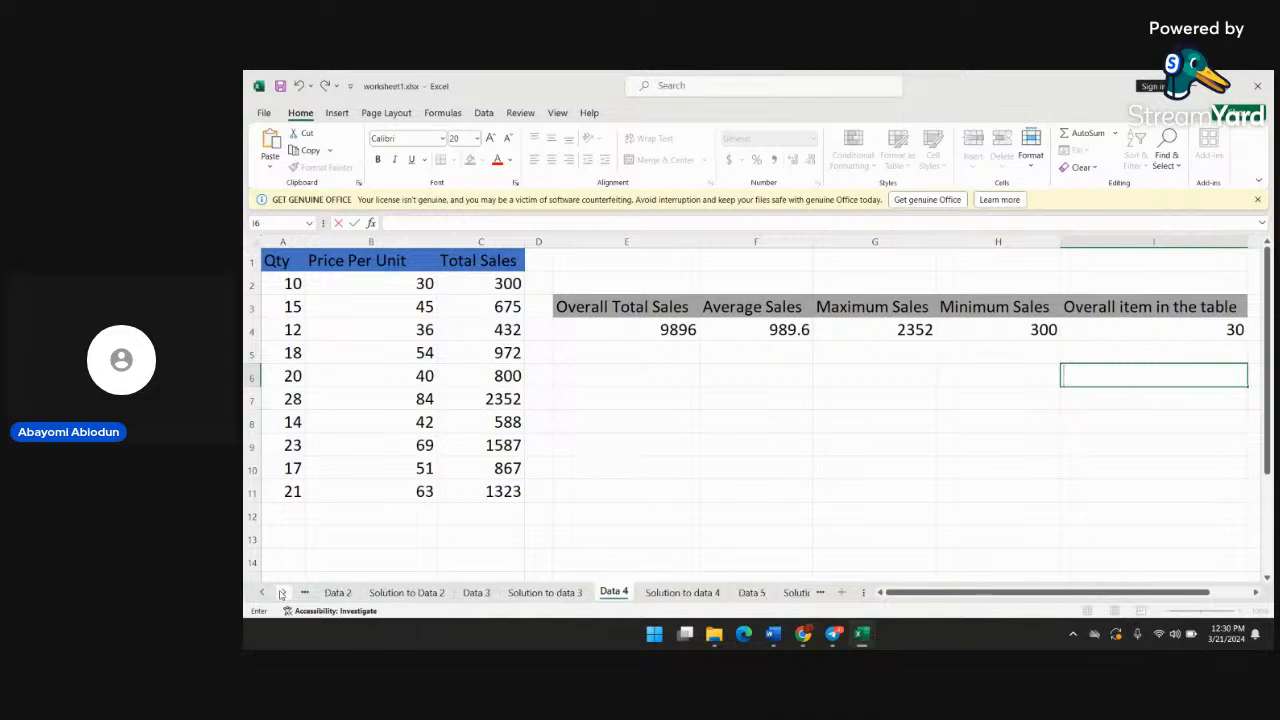
left_click(285, 592)
left_click(706, 592)
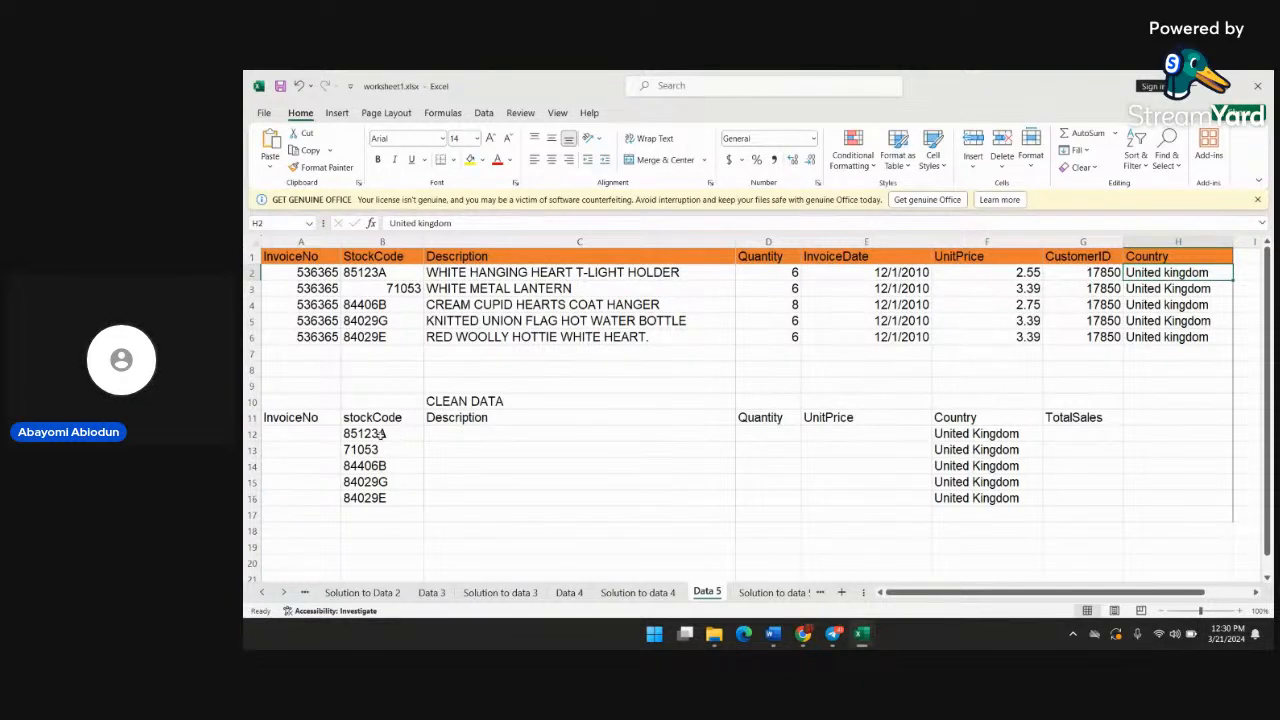
Clear the existing TRIM formulas from cells B12 and B13 in the stockCode column of the CLEAN DATA table
left_click(382, 433)
double_click(382, 433)
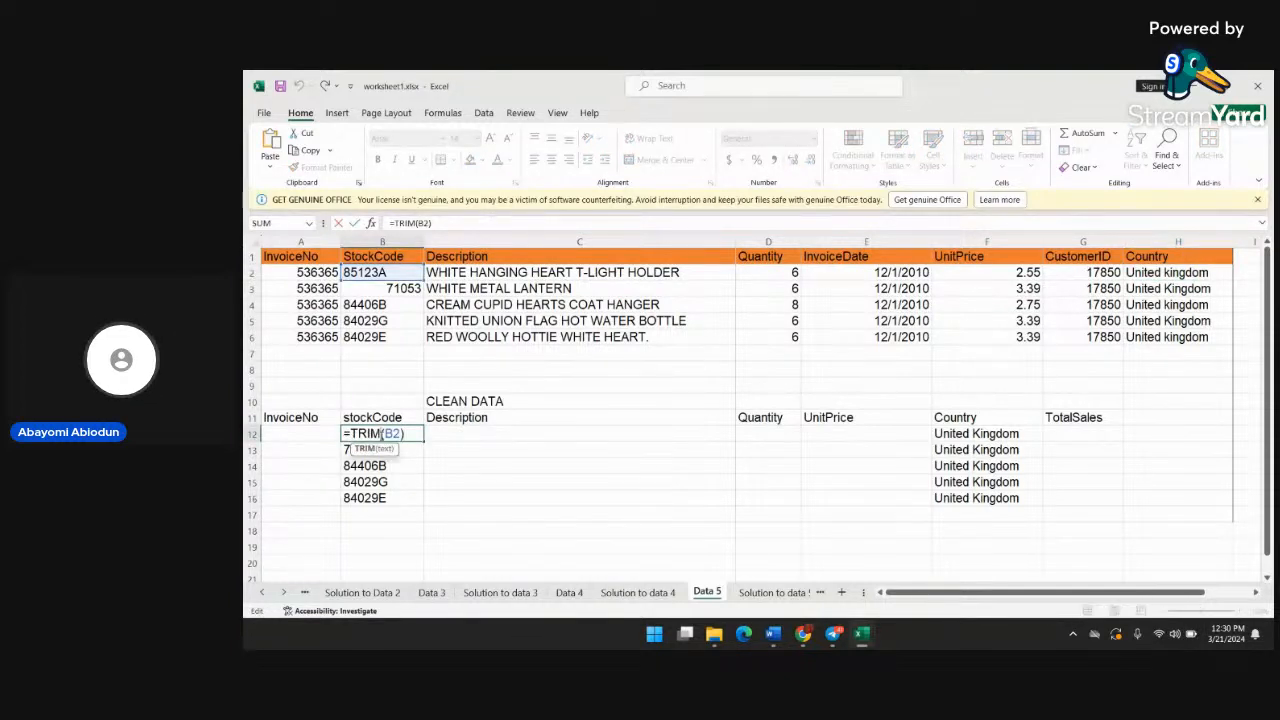
key("BackSpace")
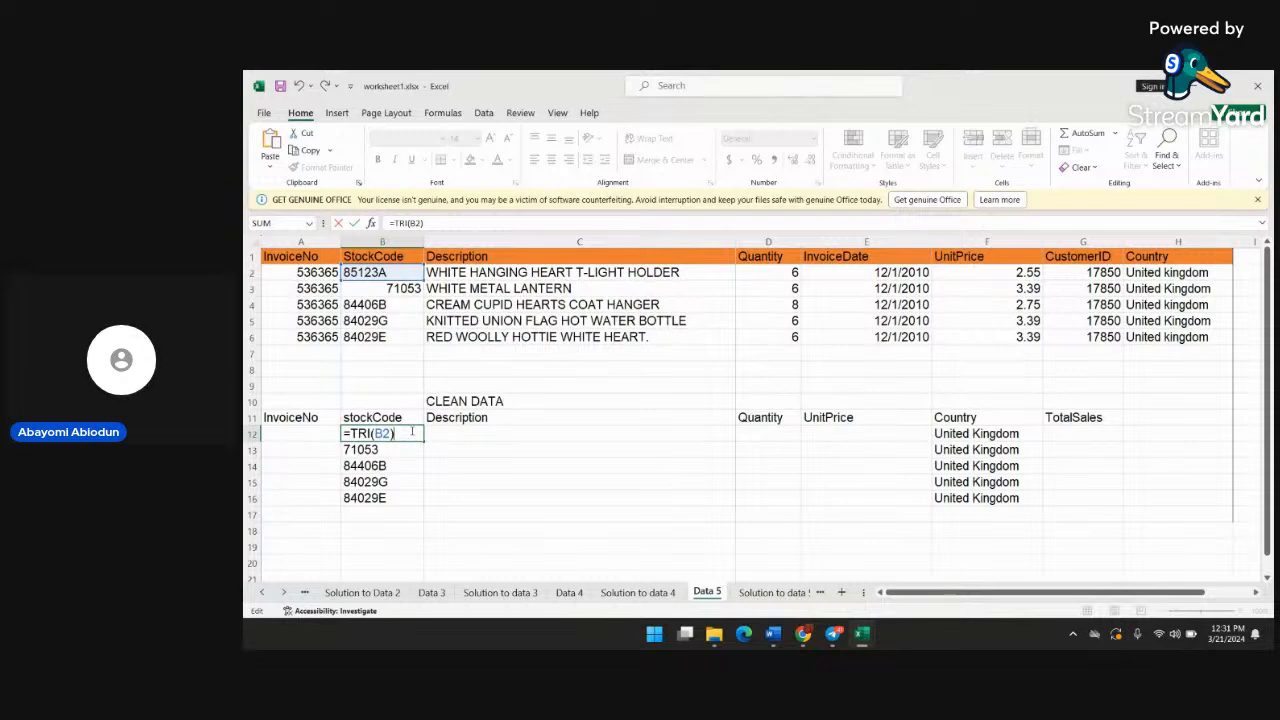
key("BackSpace")
key("BackSpace")
key("BackSpace")
key("BackSpace")
key("BackSpace")
key("BackSpace")
key("BackSpace")
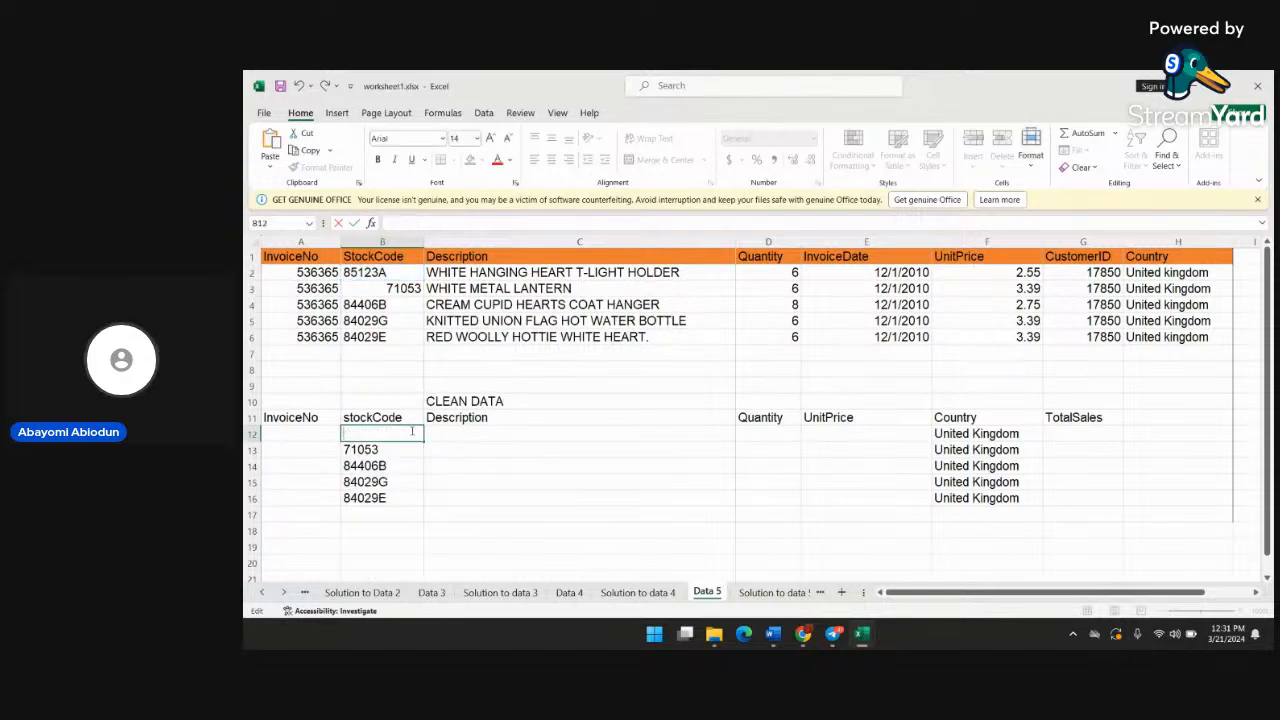
double_click(395, 450)
key("BackSpace")
key("BackSpace")
key("BackSpace")
key("BackSpace")
key("BackSpace")
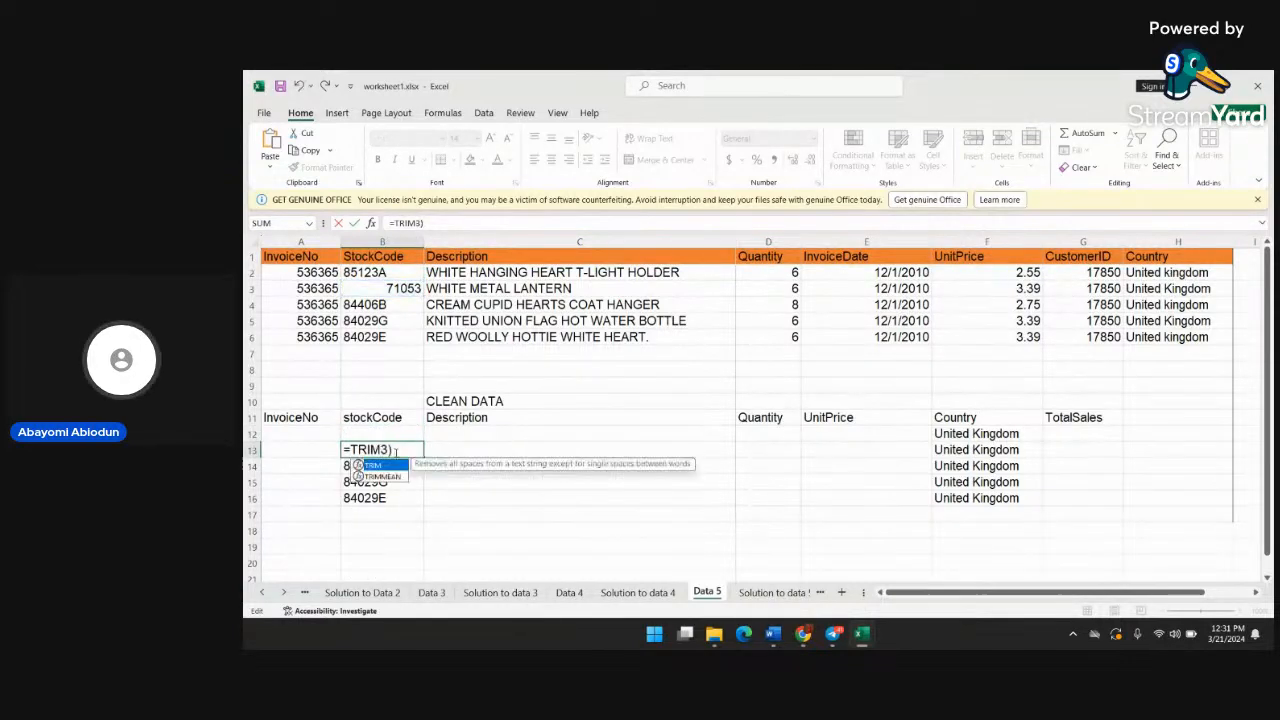
key("BackSpace")
key("Delete")
key("Delete")
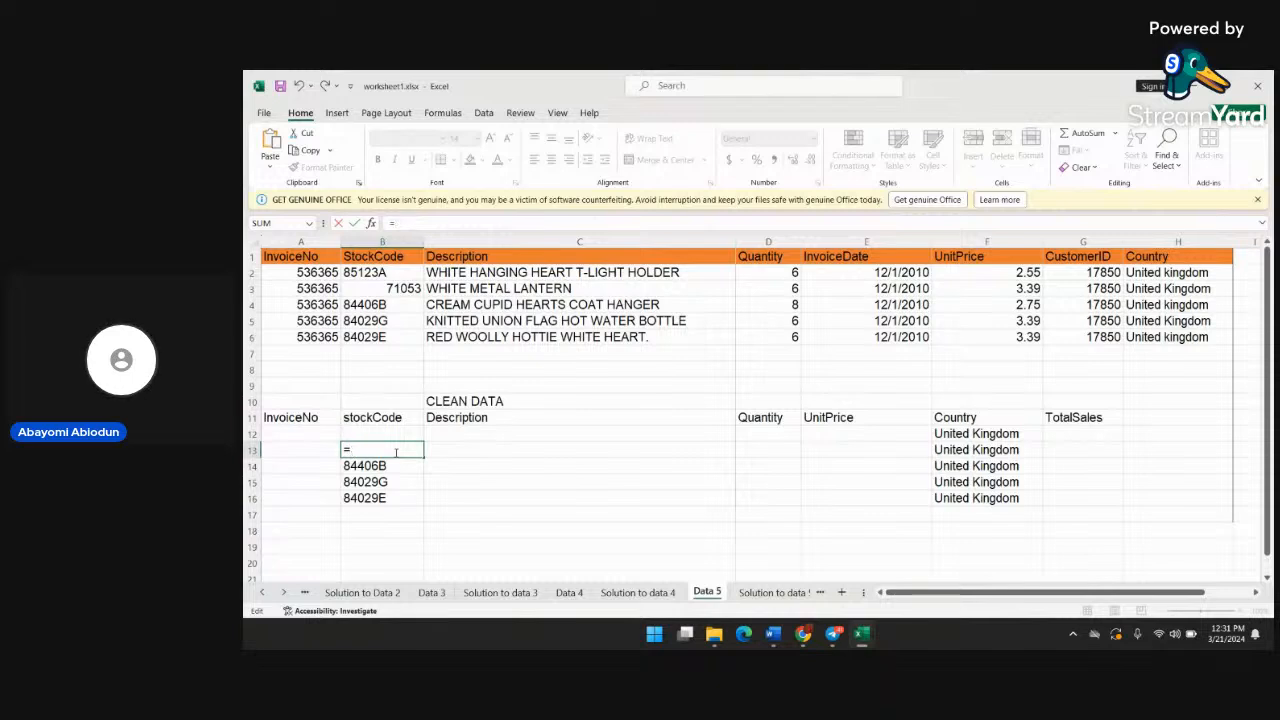
key("BackSpace")
Clear the remaining TRIM formulas from stockCode cells B14, B15 and B16 in the CLEAN DATA table
double_click(396, 466)
key("BackSpace")
key("BackSpace")
key("BackSpace")
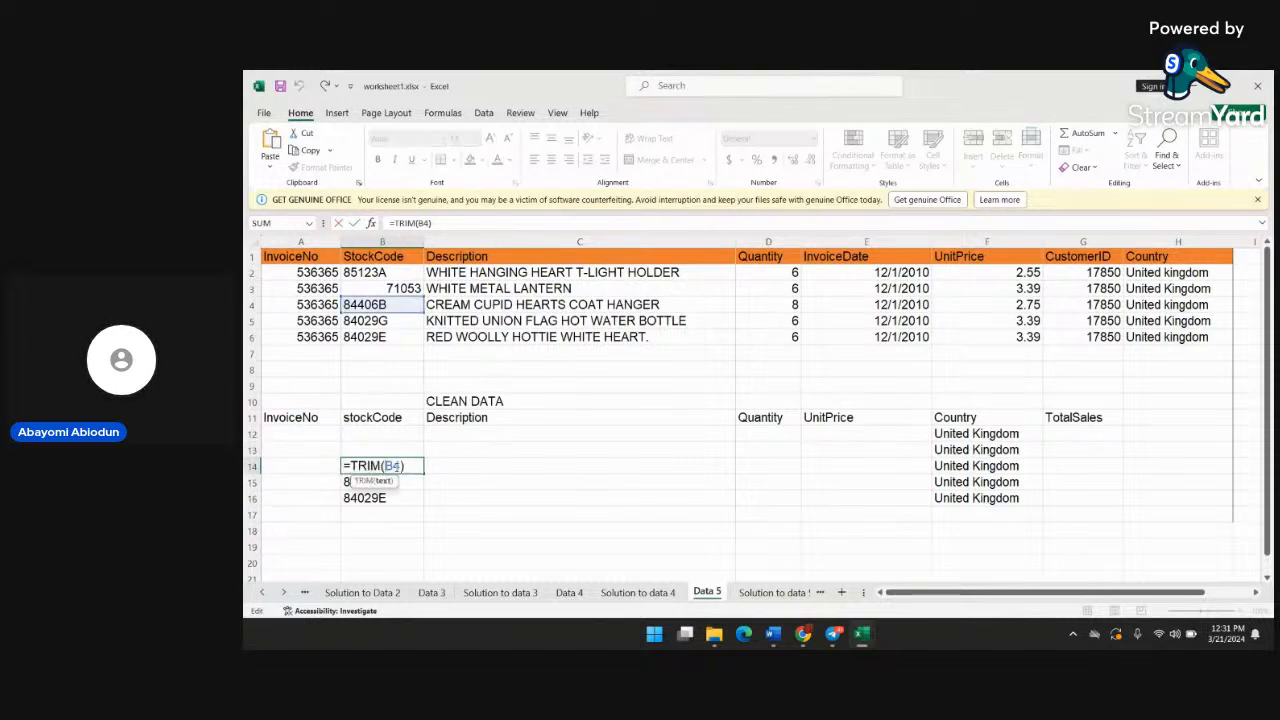
key("BackSpace")
key("BackSpace")
key("BackSpace")
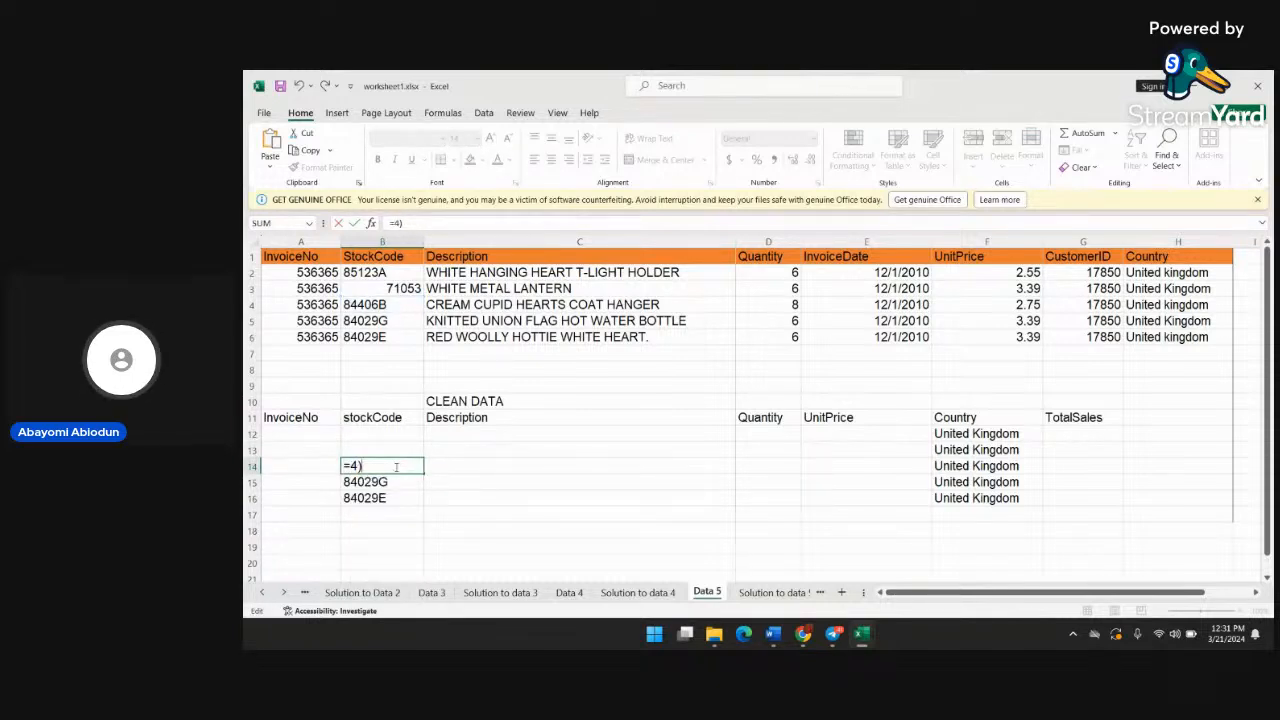
key("Delete")
key("Delete")
key("BackSpace")
left_click(393, 482)
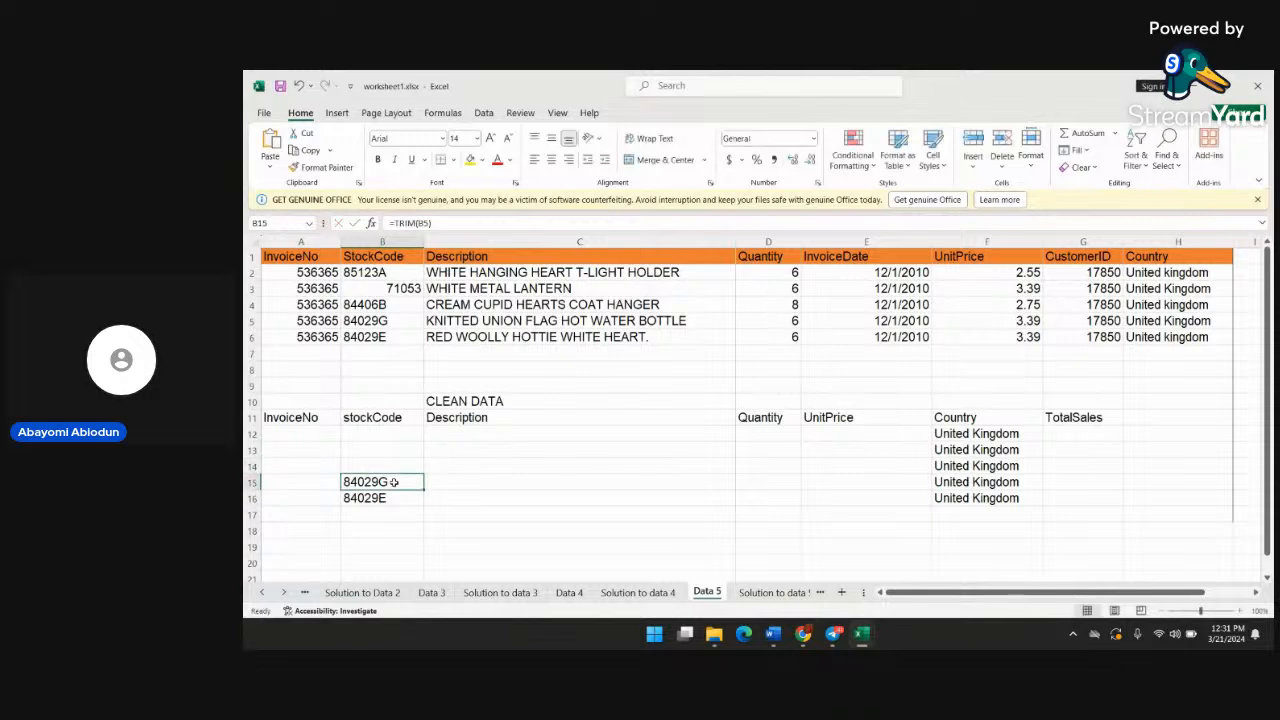
double_click(393, 482)
key("BackSpace")
key("BackSpace")
key("BackSpace")
key("BackSpace")
key("BackSpace")
key("BackSpace")
key("BackSpace")
key("BackSpace")
key("BackSpace")
left_click(390, 497)
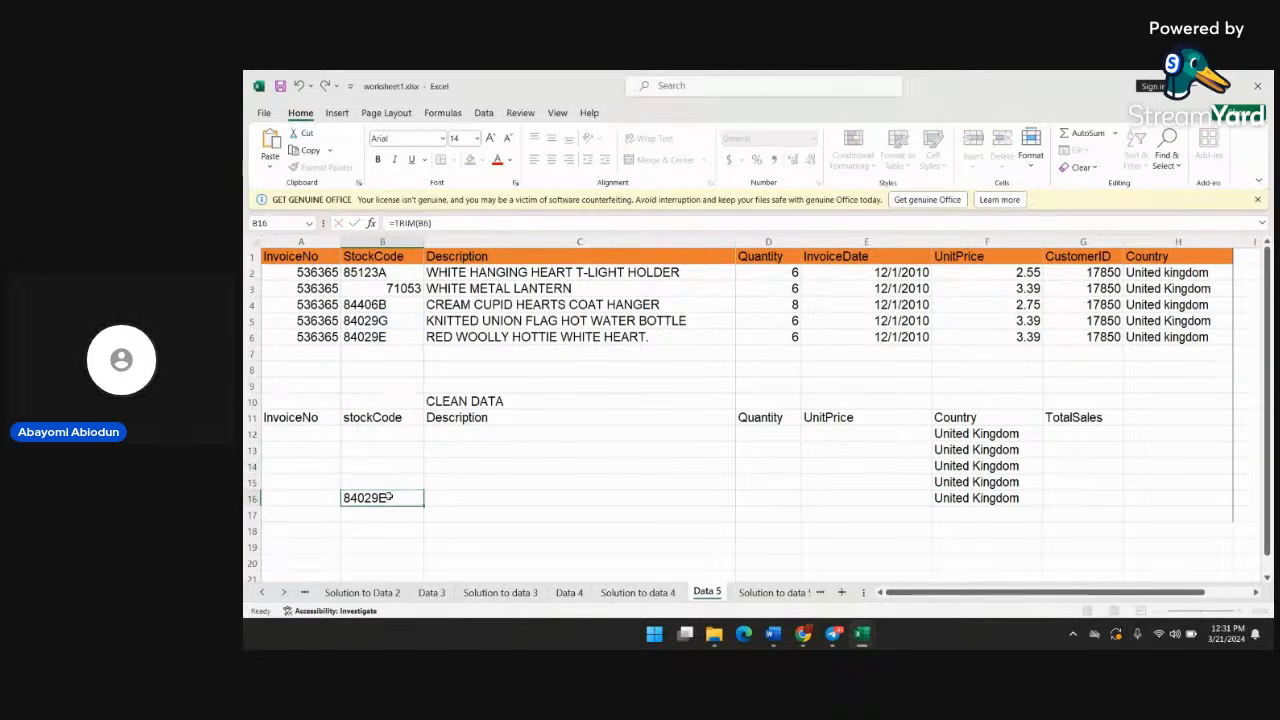
double_click(390, 497)
key("BackSpace")
key("BackSpace")
key("BackSpace")
key("BackSpace")
key("BackSpace")
key("BackSpace")
key("BackSpace")
key("BackSpace")
key("BackSpace")
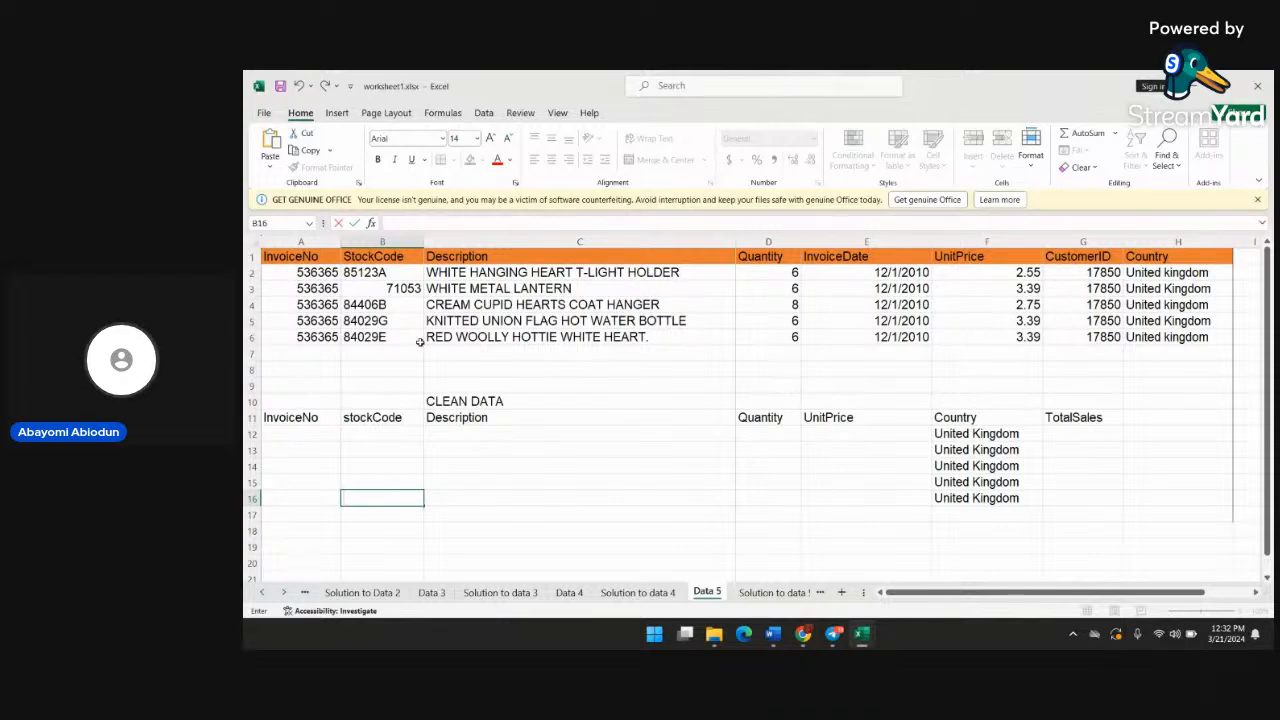
Enter the formula =trim(b2) in cell B12 under stockCode in the CLEAN DATA table
left_click(372, 447)
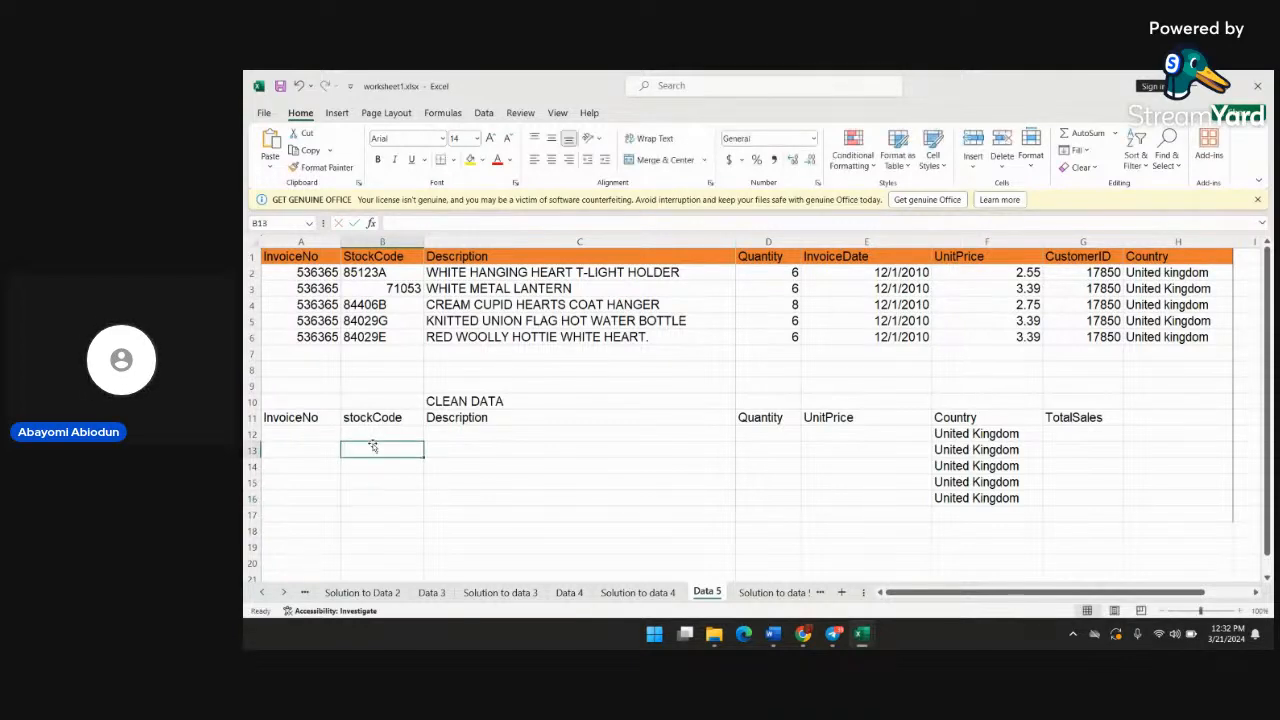
left_click(393, 430)
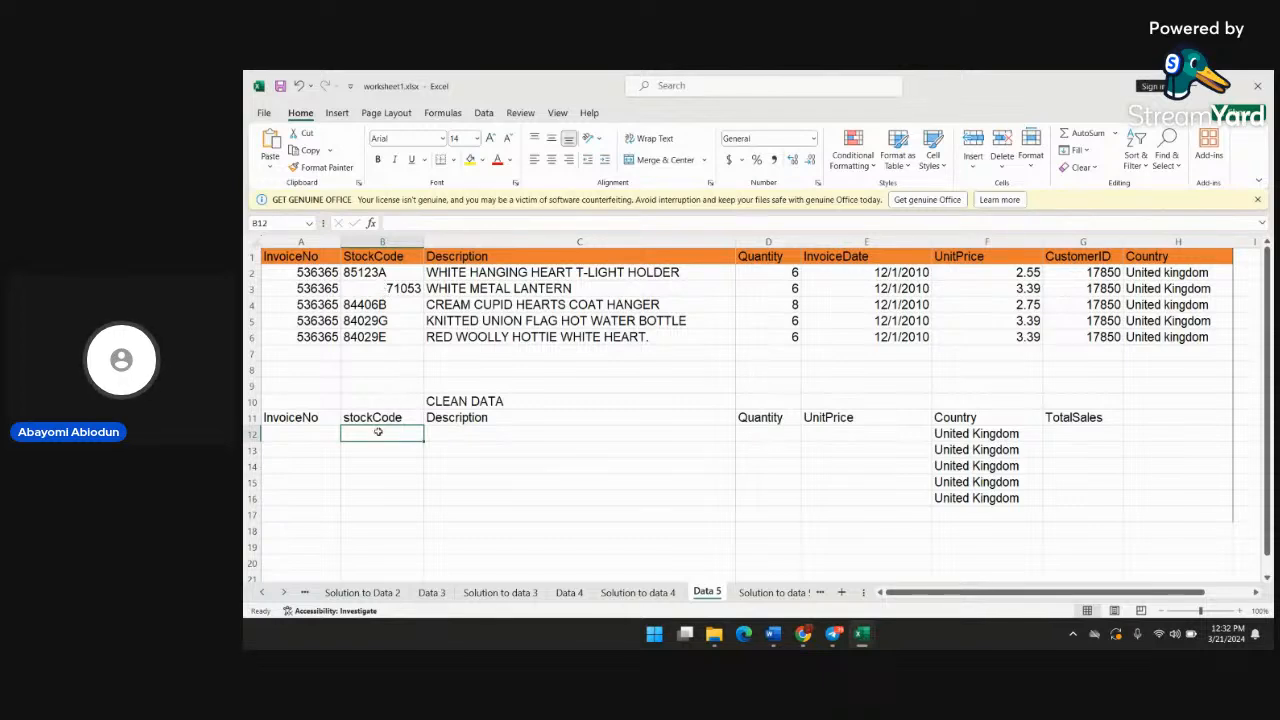
type("=")
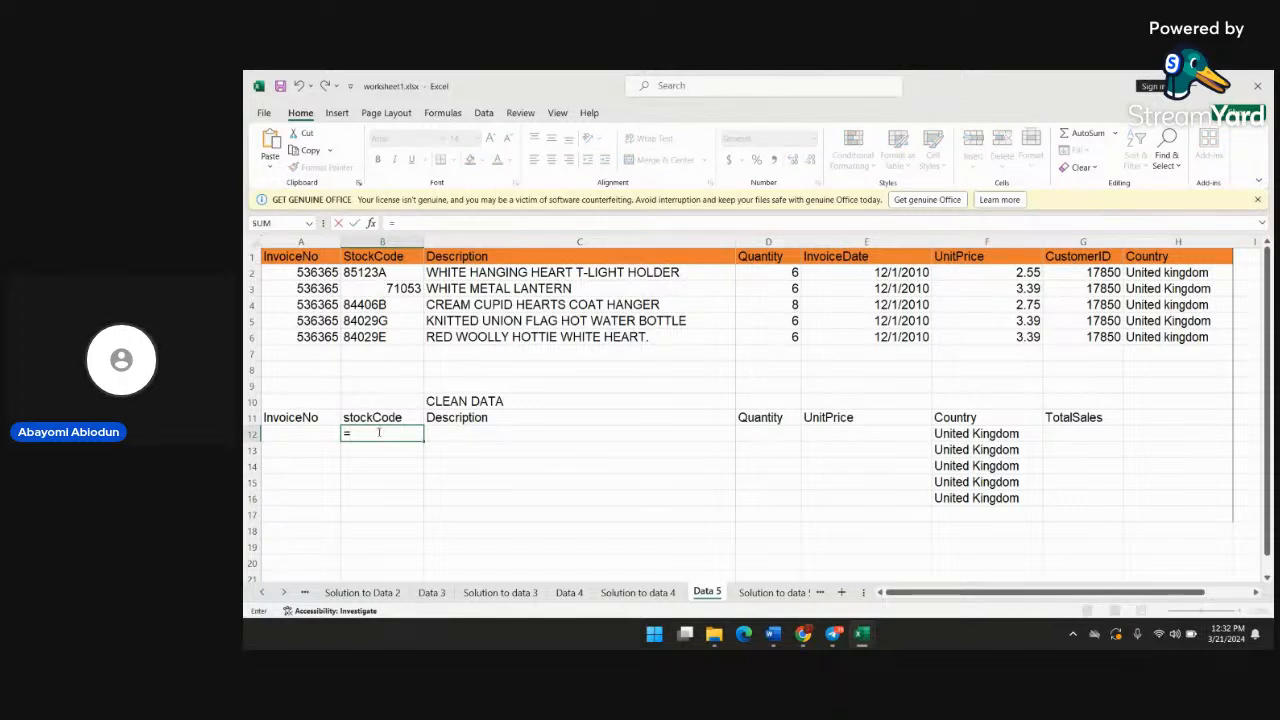
type("trim")
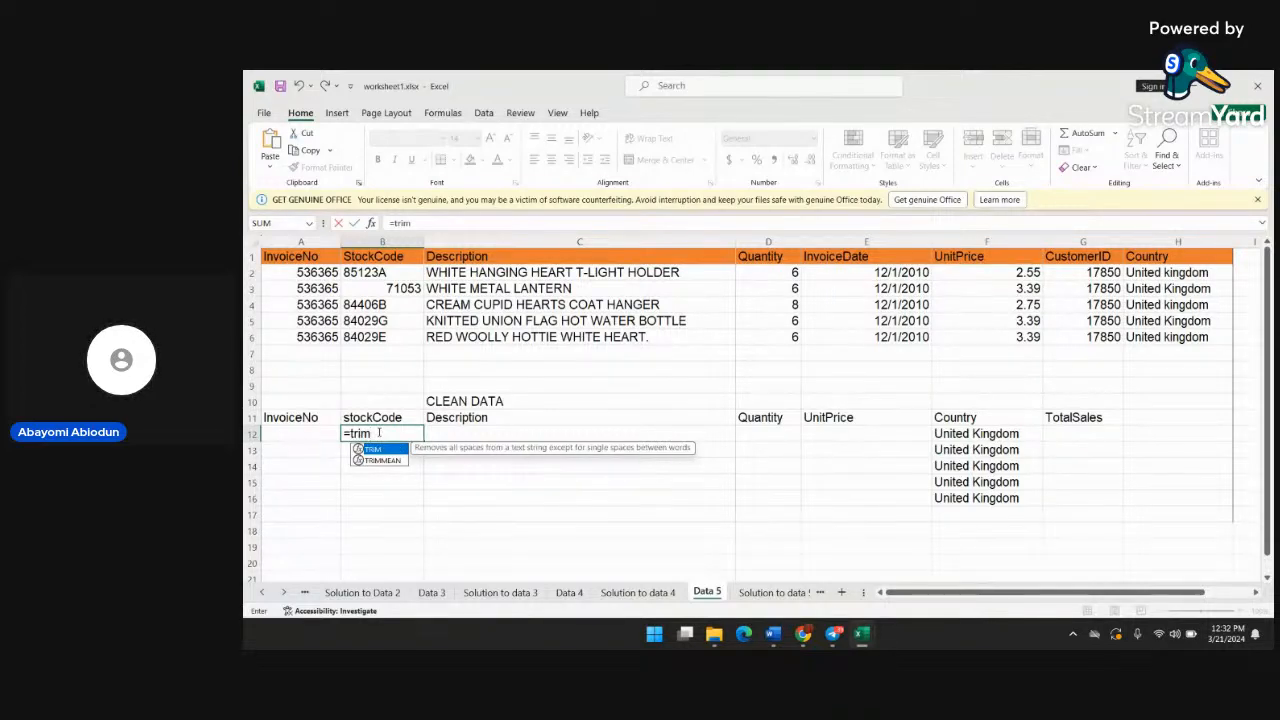
type("(")
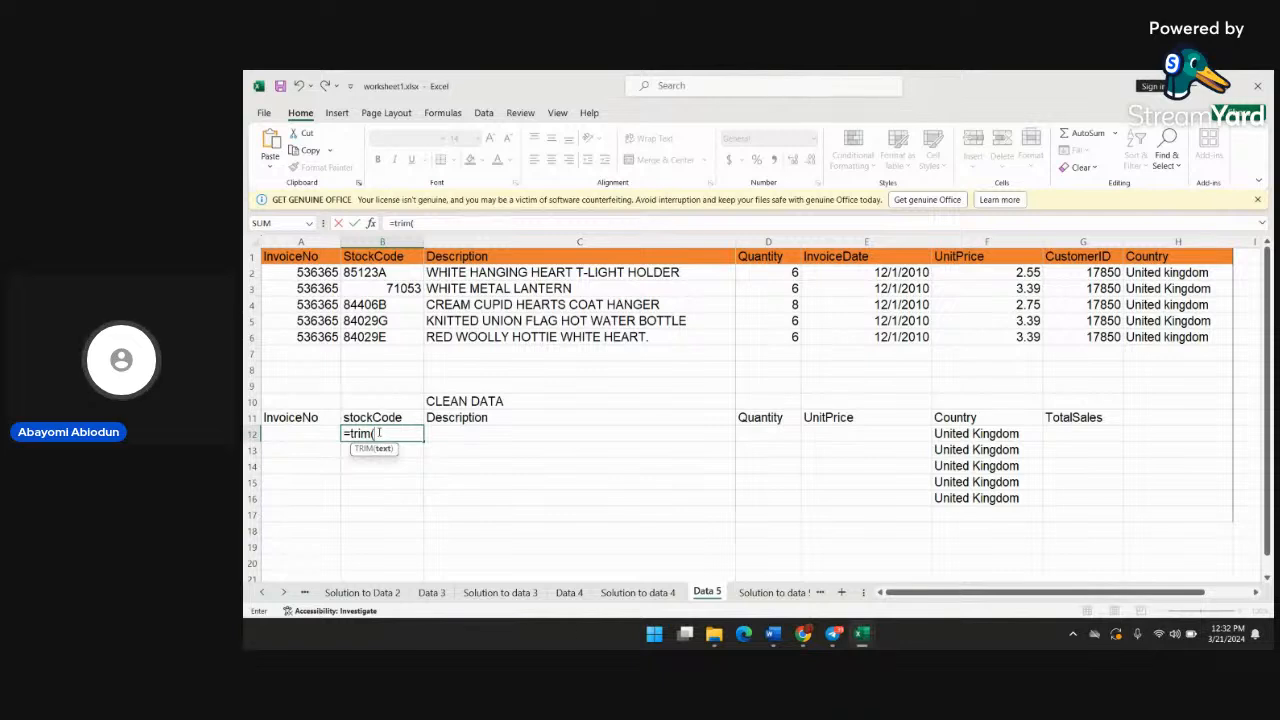
type("b2")
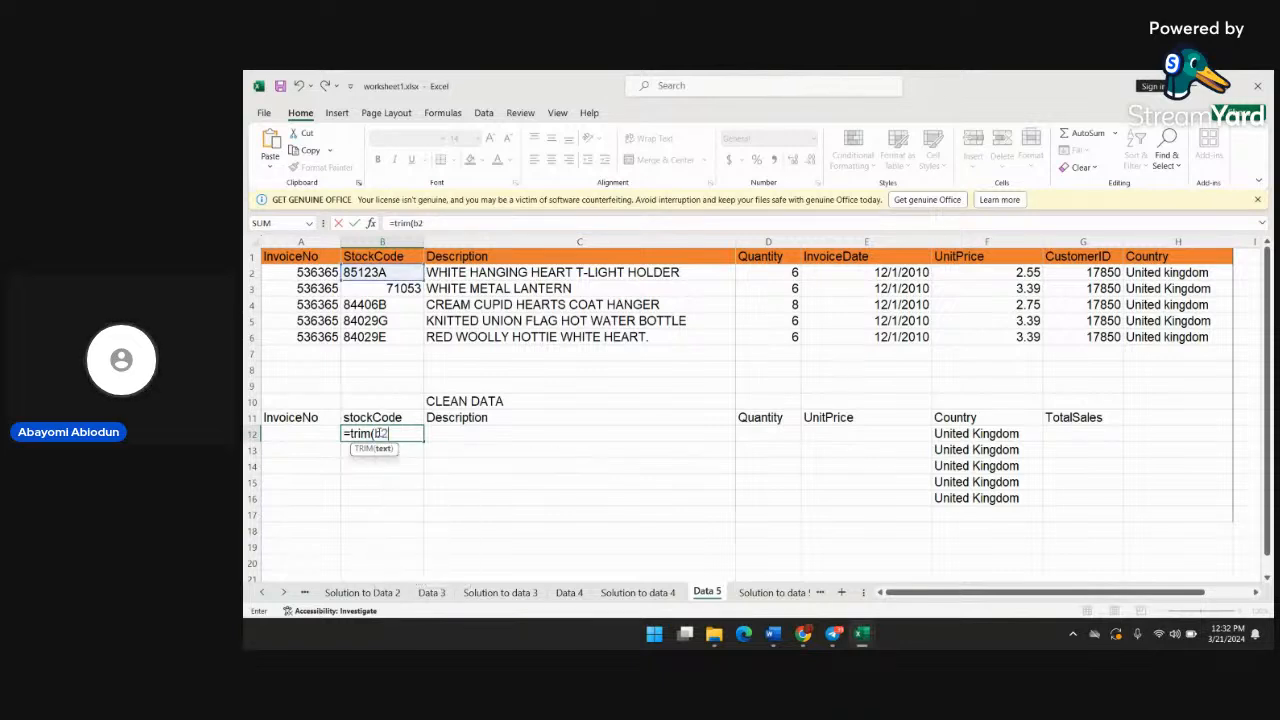
type(")")
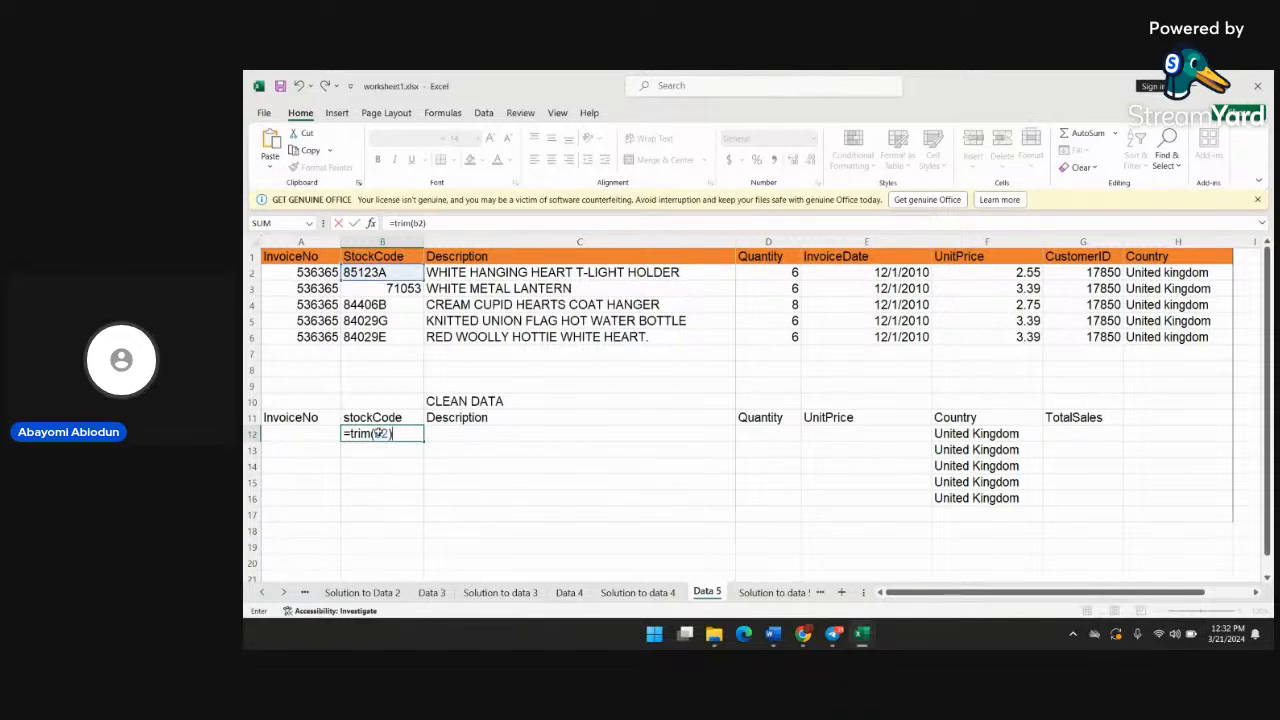
key("Return")
Fill the TRIM formula from B12 down through B16 in the stockCode column, and review the formula in B12
left_click(401, 437)
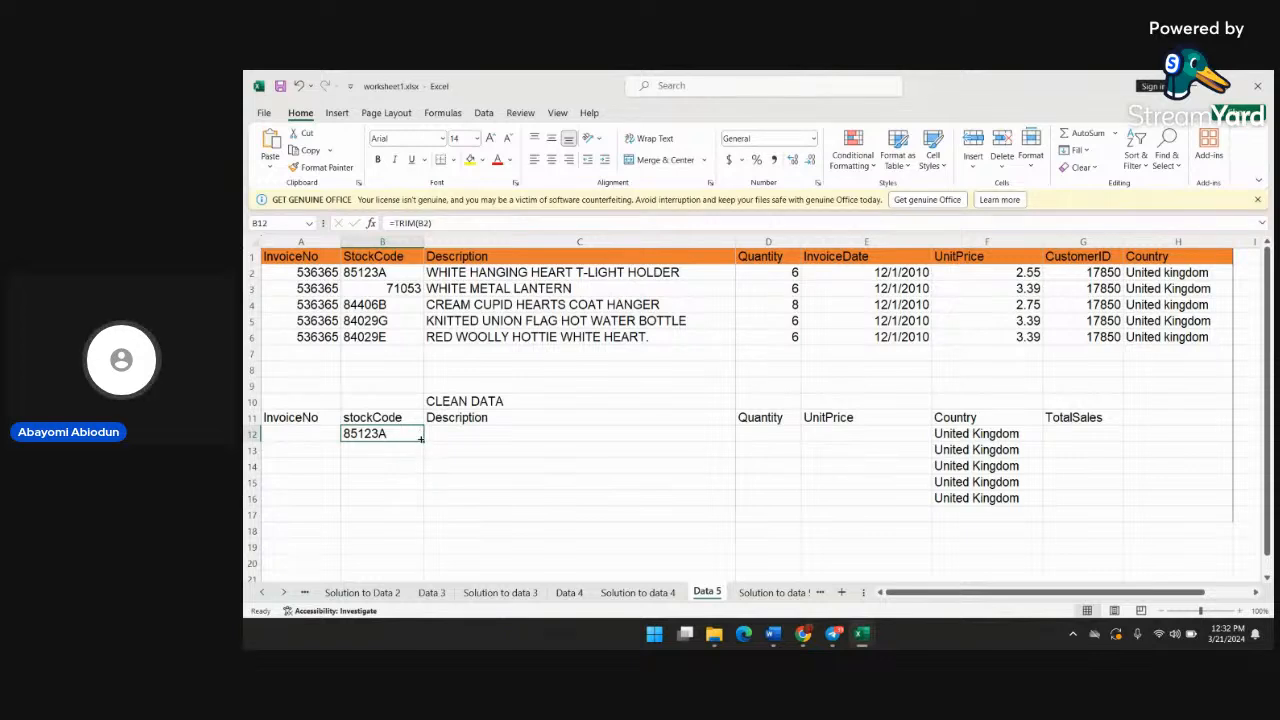
left_click_drag(421, 439, 421, 506)
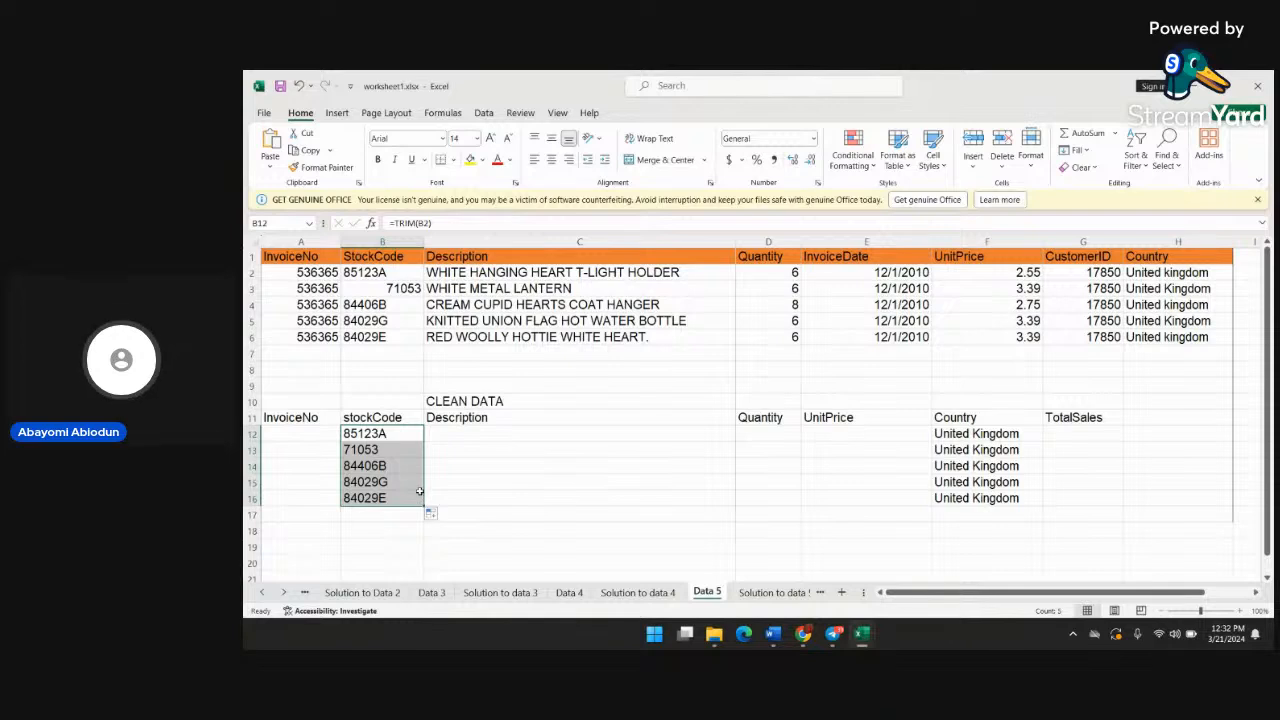
left_click(460, 477)
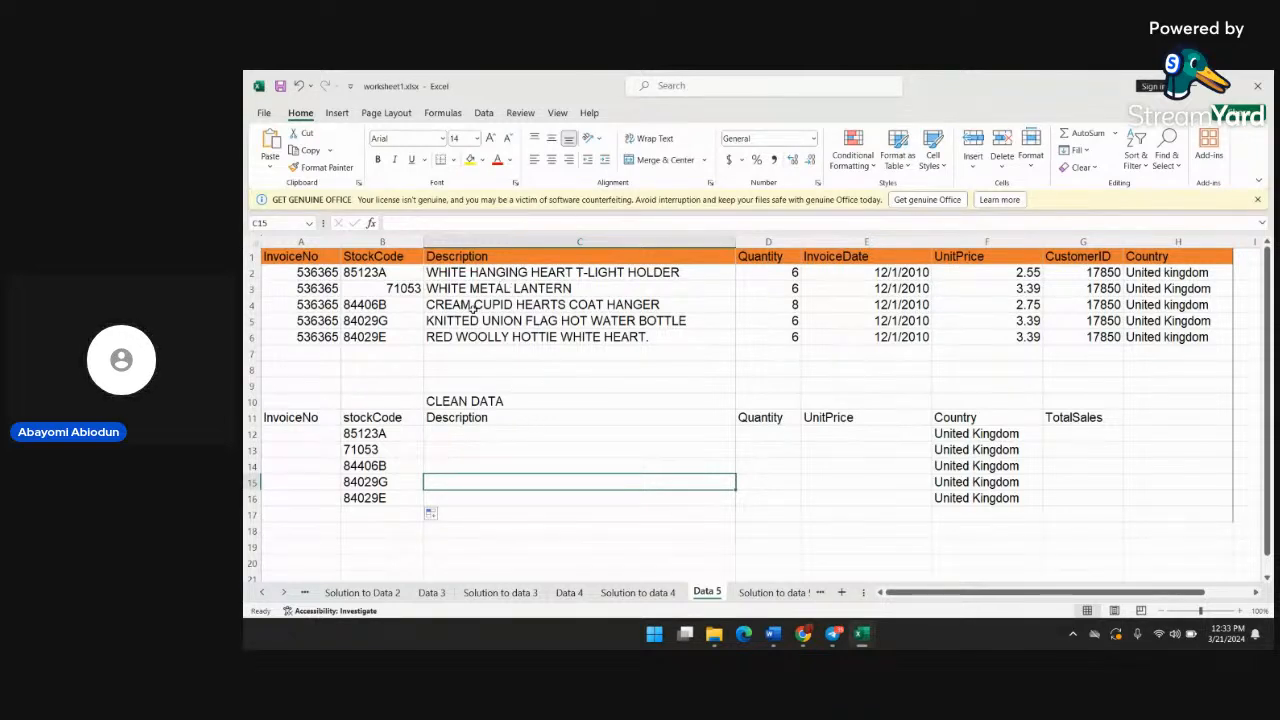
double_click(380, 434)
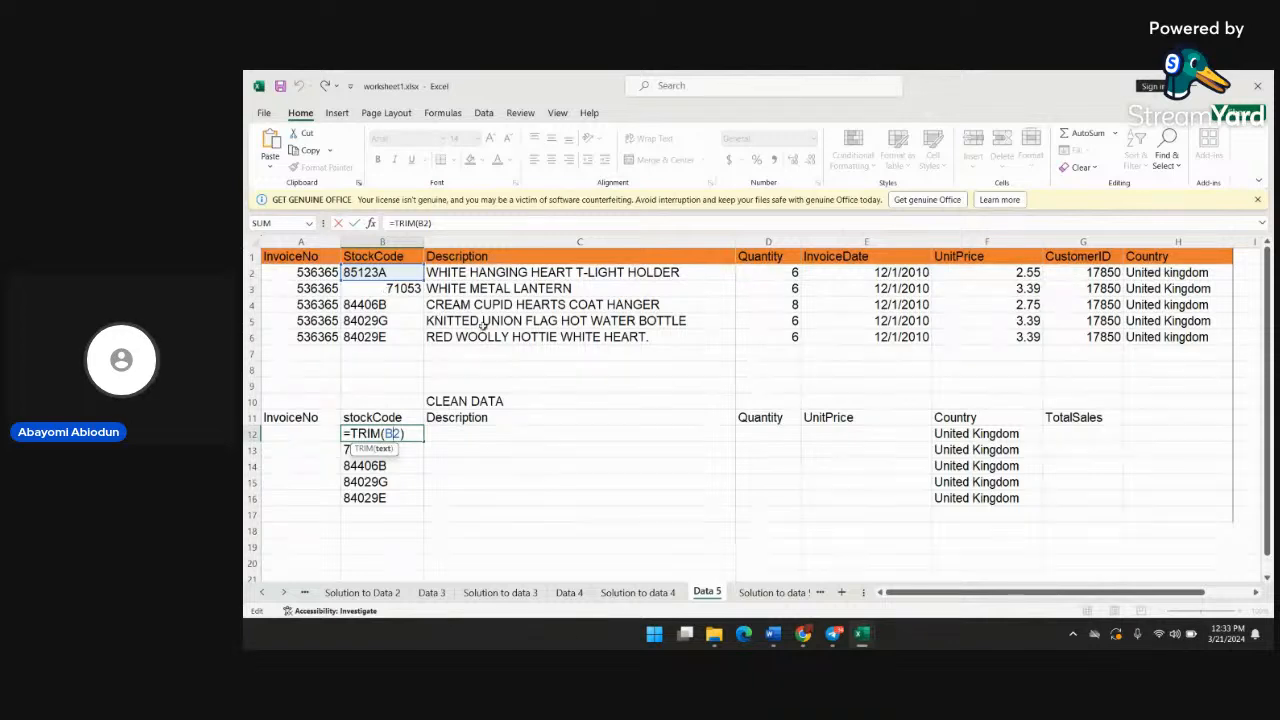
Enter the formula =proper(c2) in cell C12 under Description in the CLEAN DATA table
left_click(473, 436)
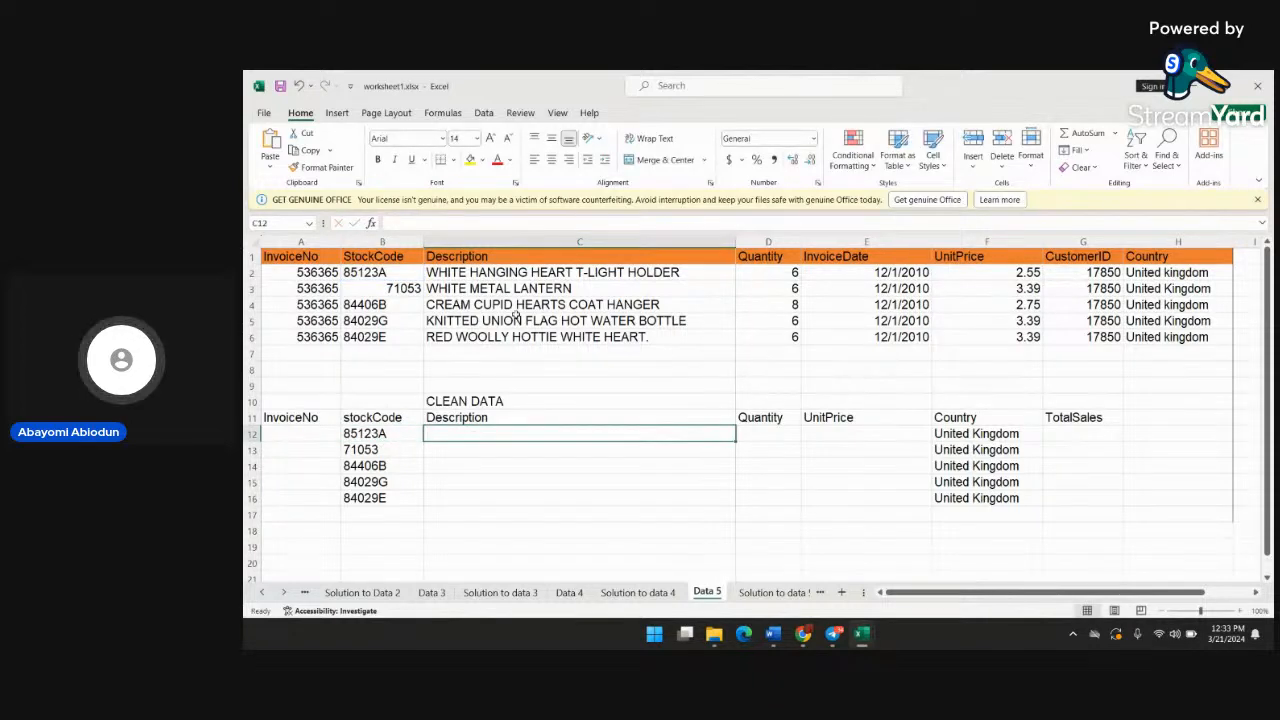
type("=")
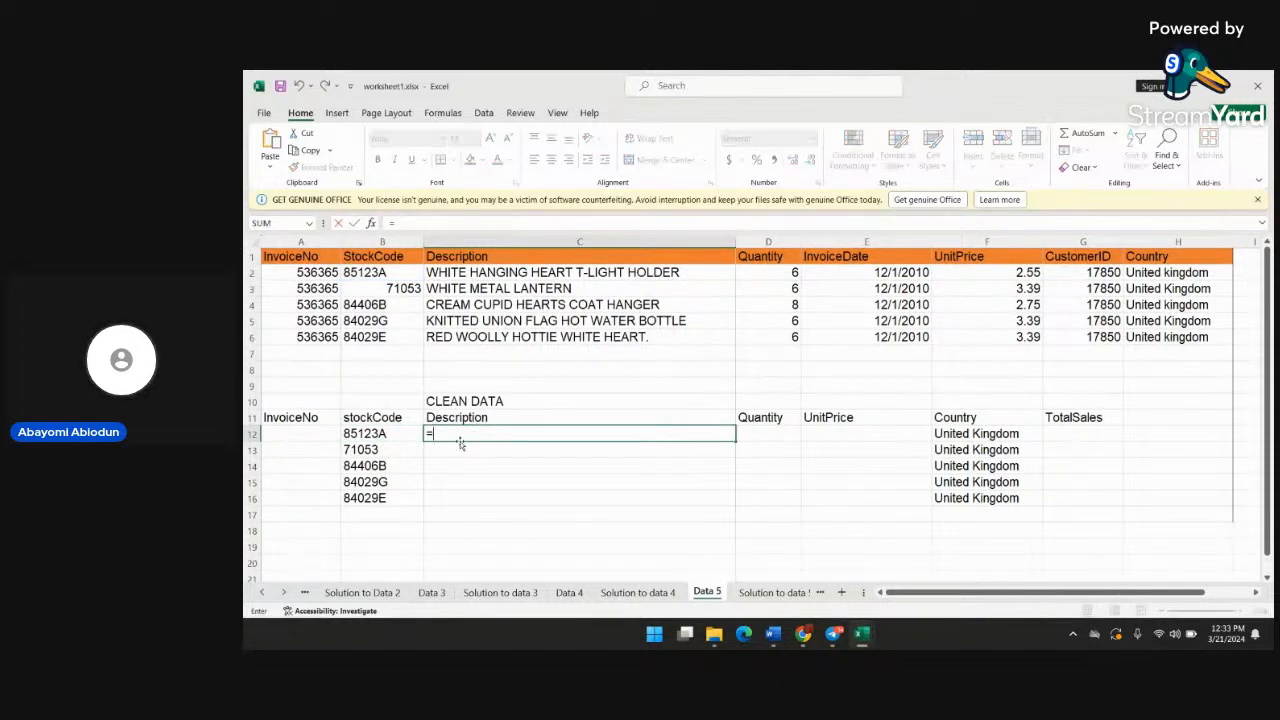
type("prop")
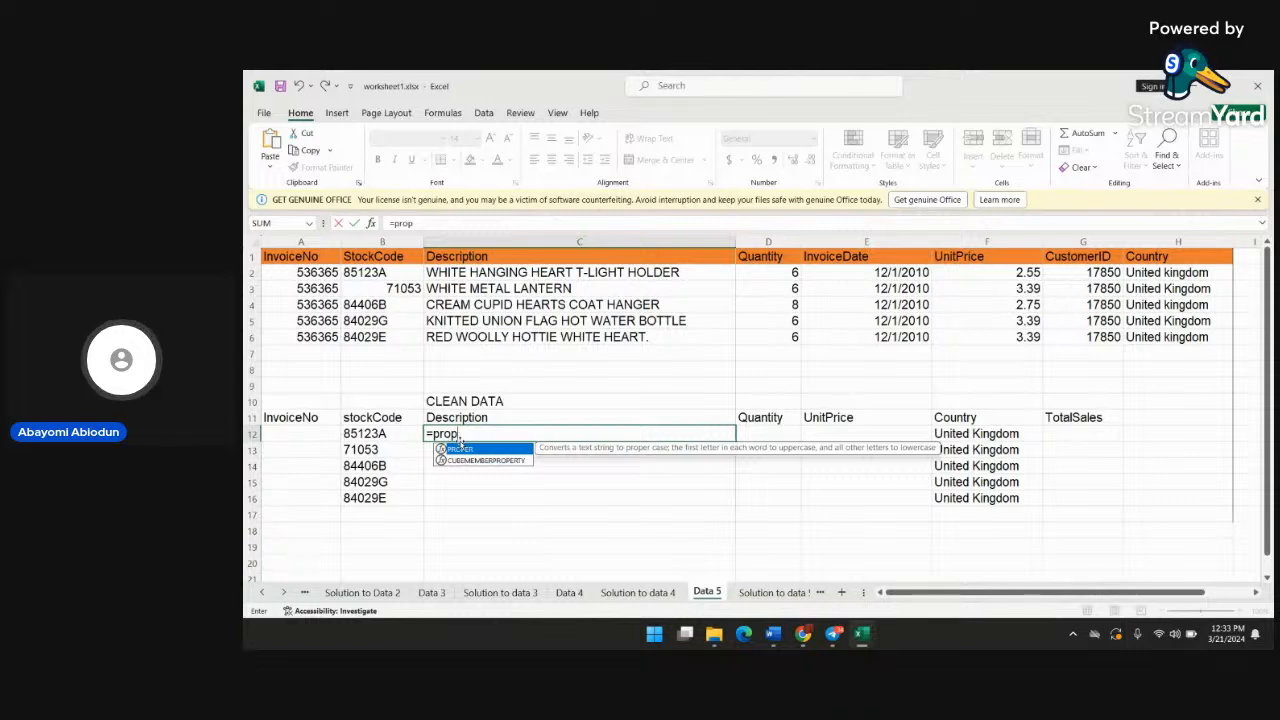
type("er")
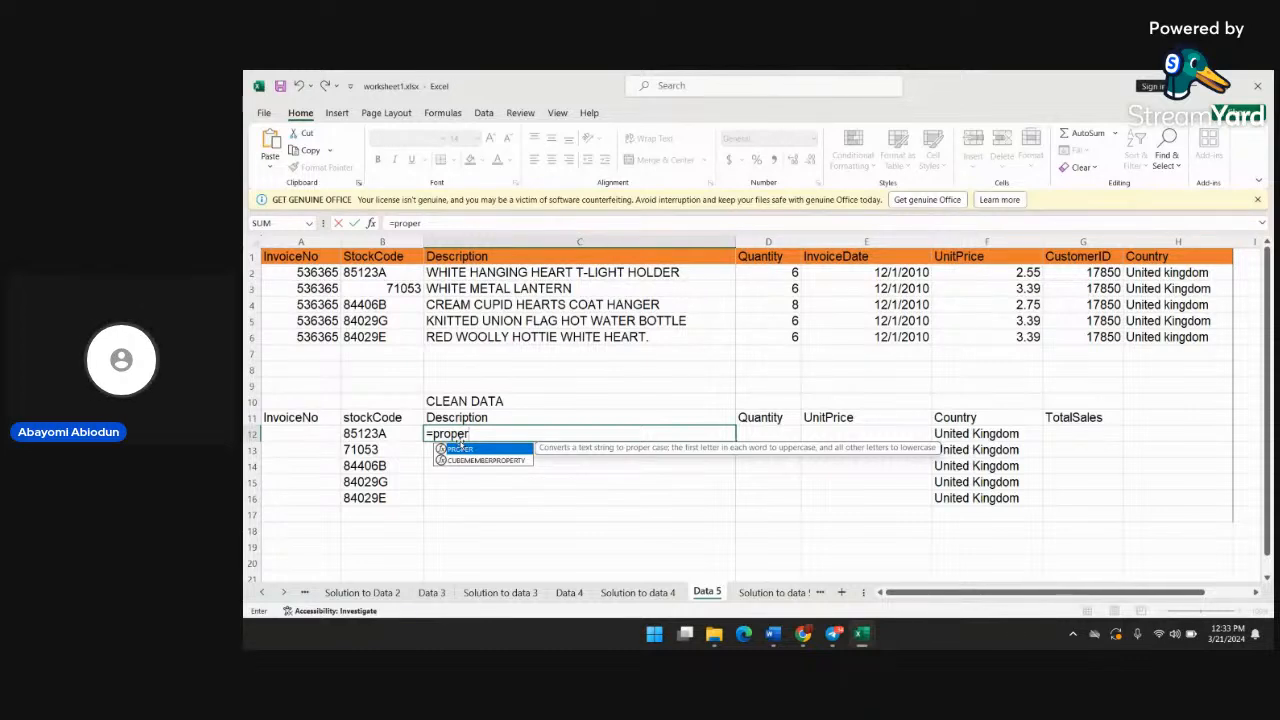
type("(")
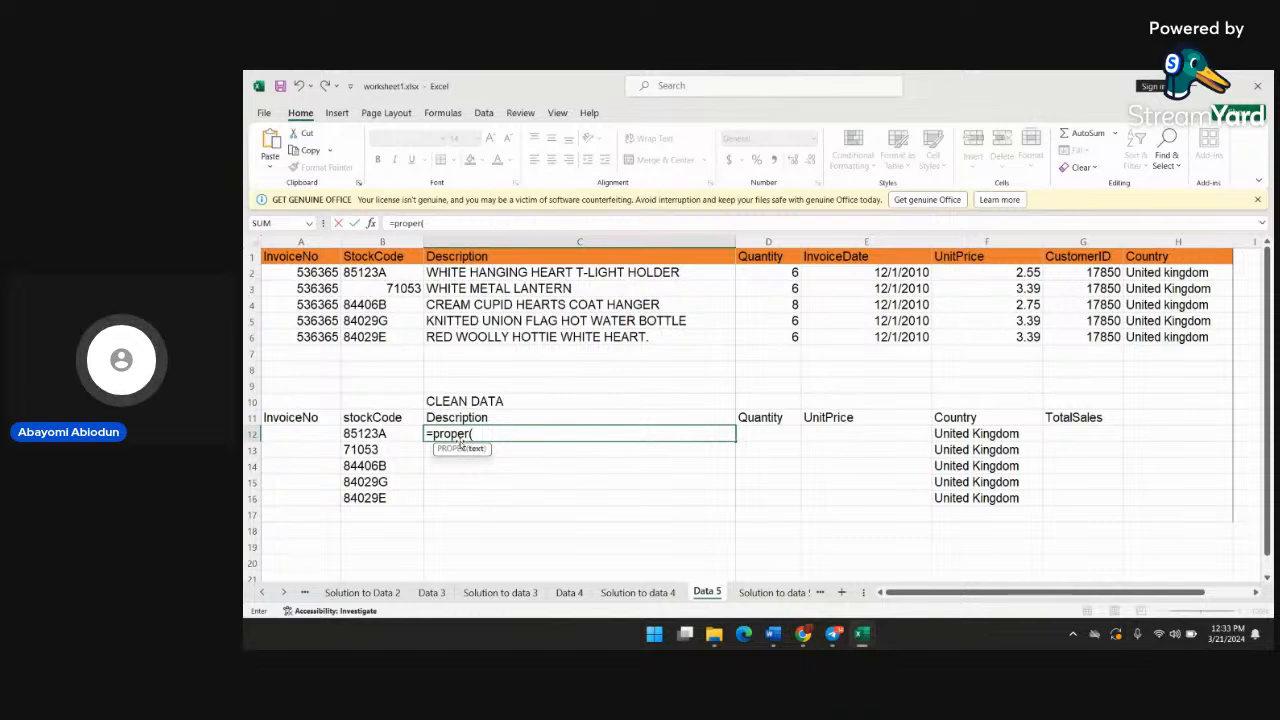
type("c2")
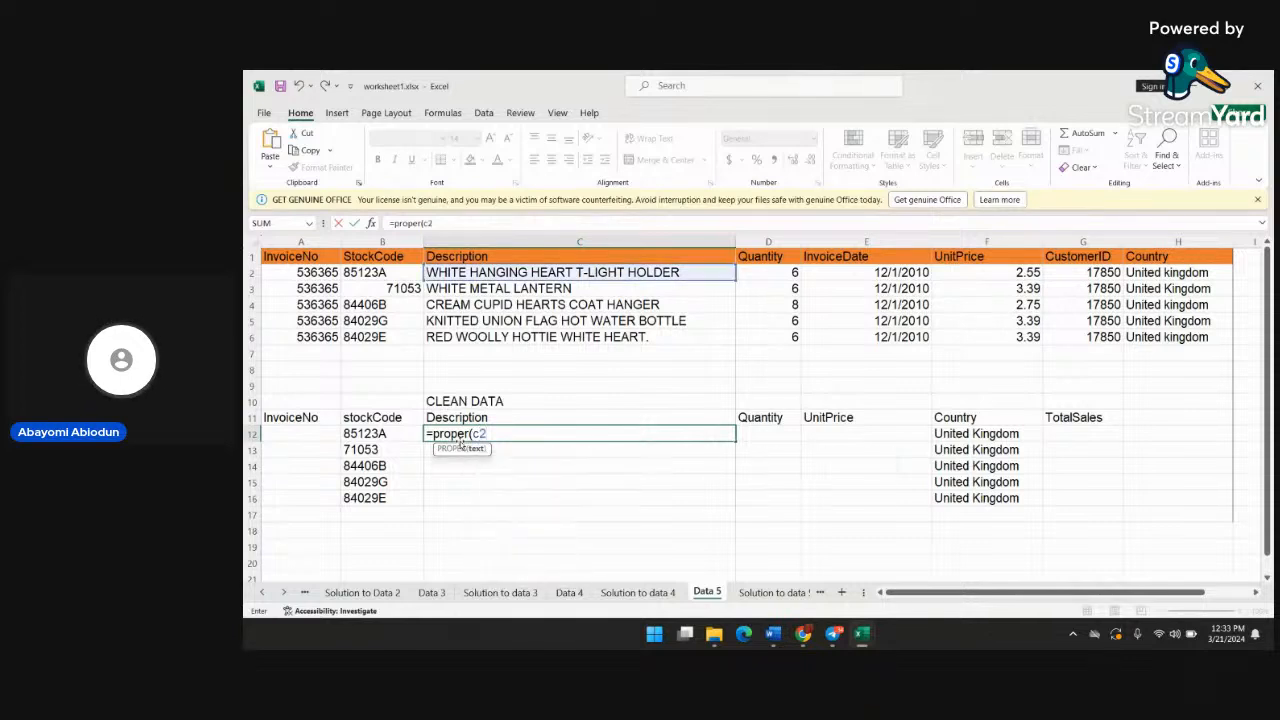
type(")")
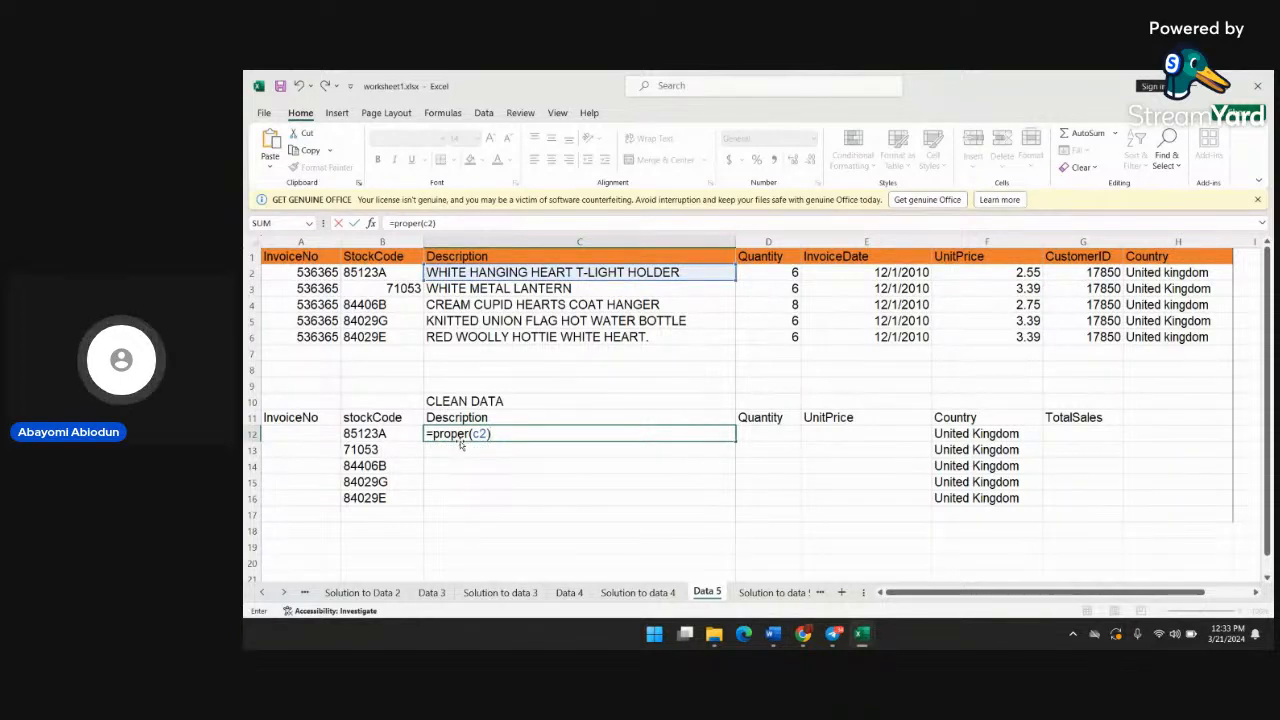
key("Return")
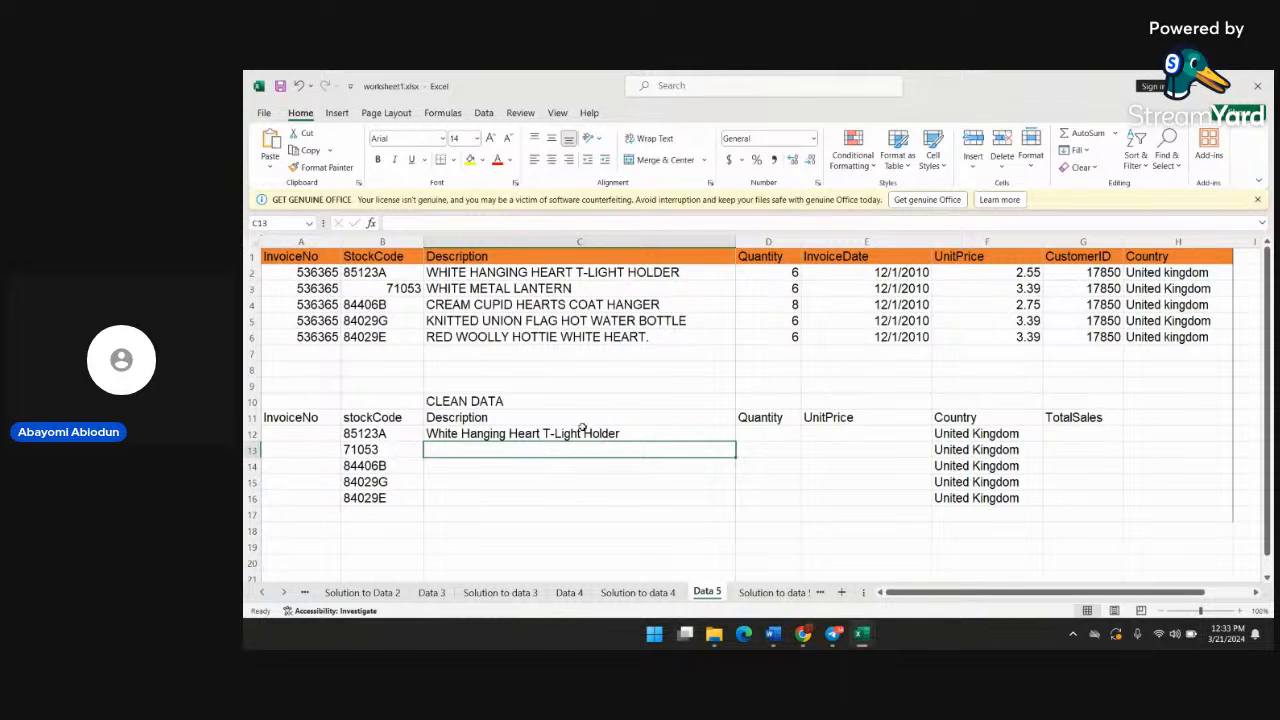
Fill the PROPER formula from C12 down through C16 in the Description column
left_click(582, 430)
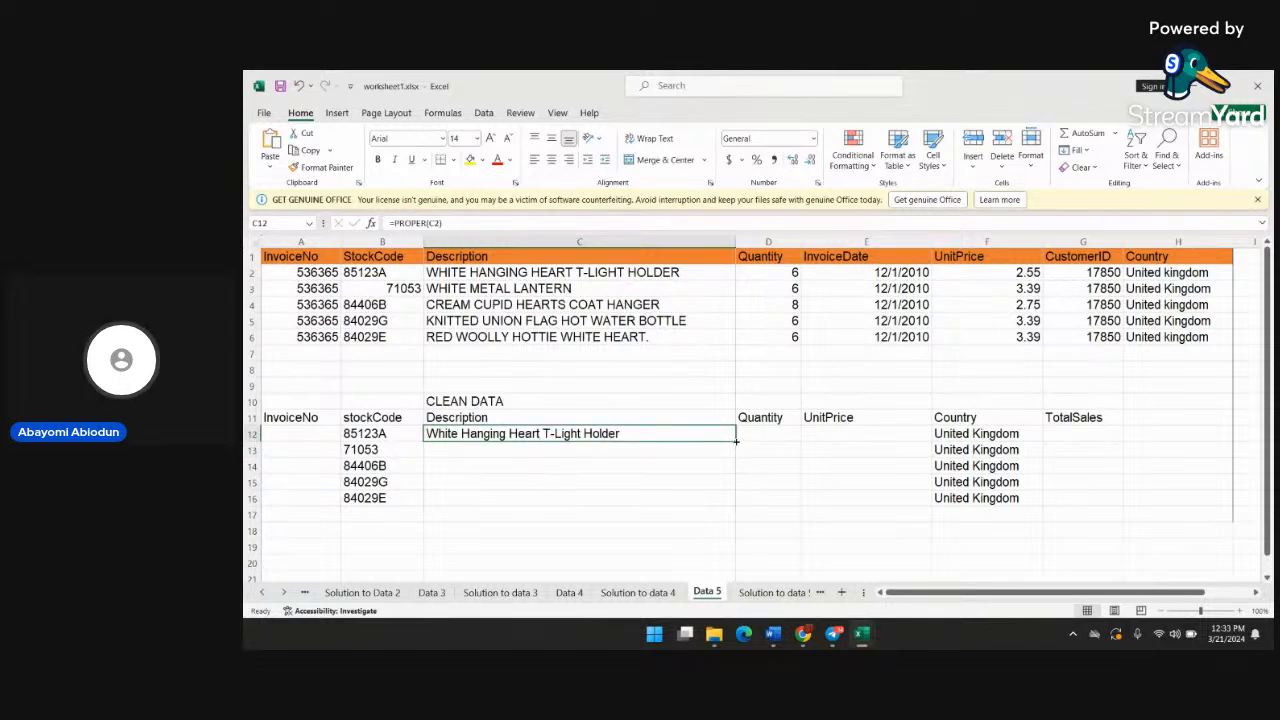
left_click_drag(735, 440, 733, 514)
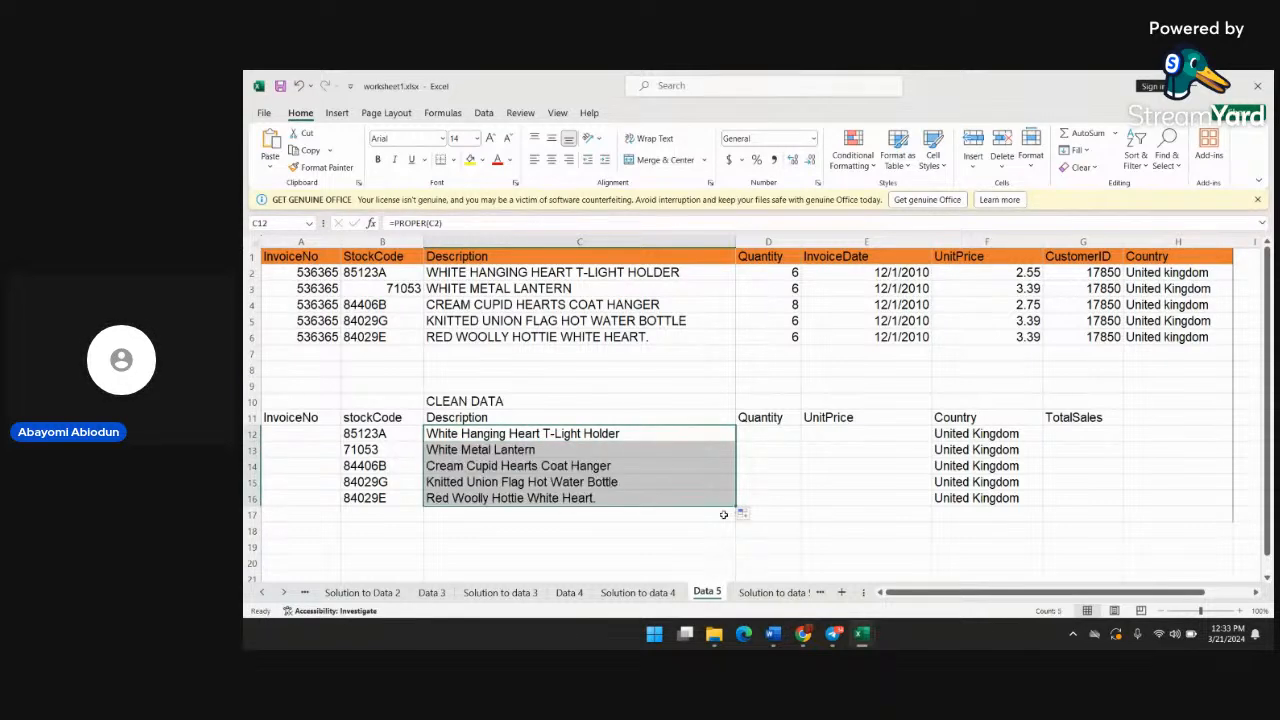
left_click(677, 558)
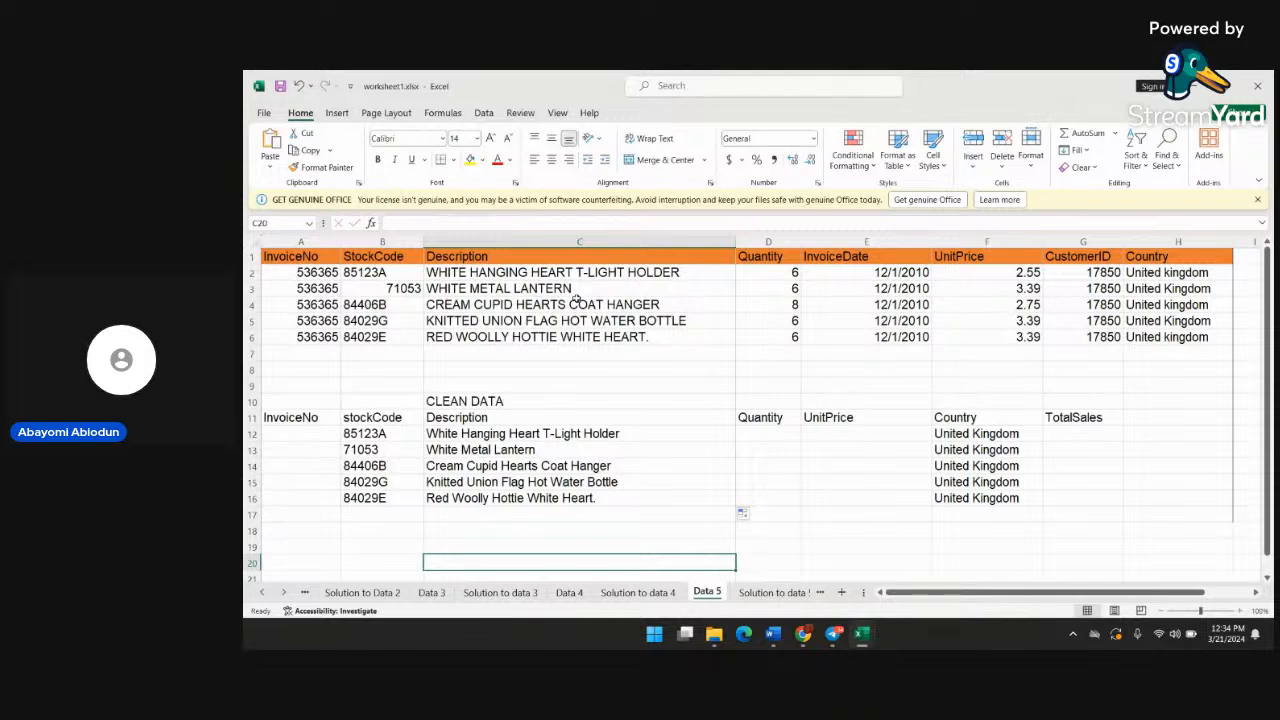
Review the TRIM formula in stockCode cell B12 and the PROPER formula in Description cell C12
left_click(558, 463)
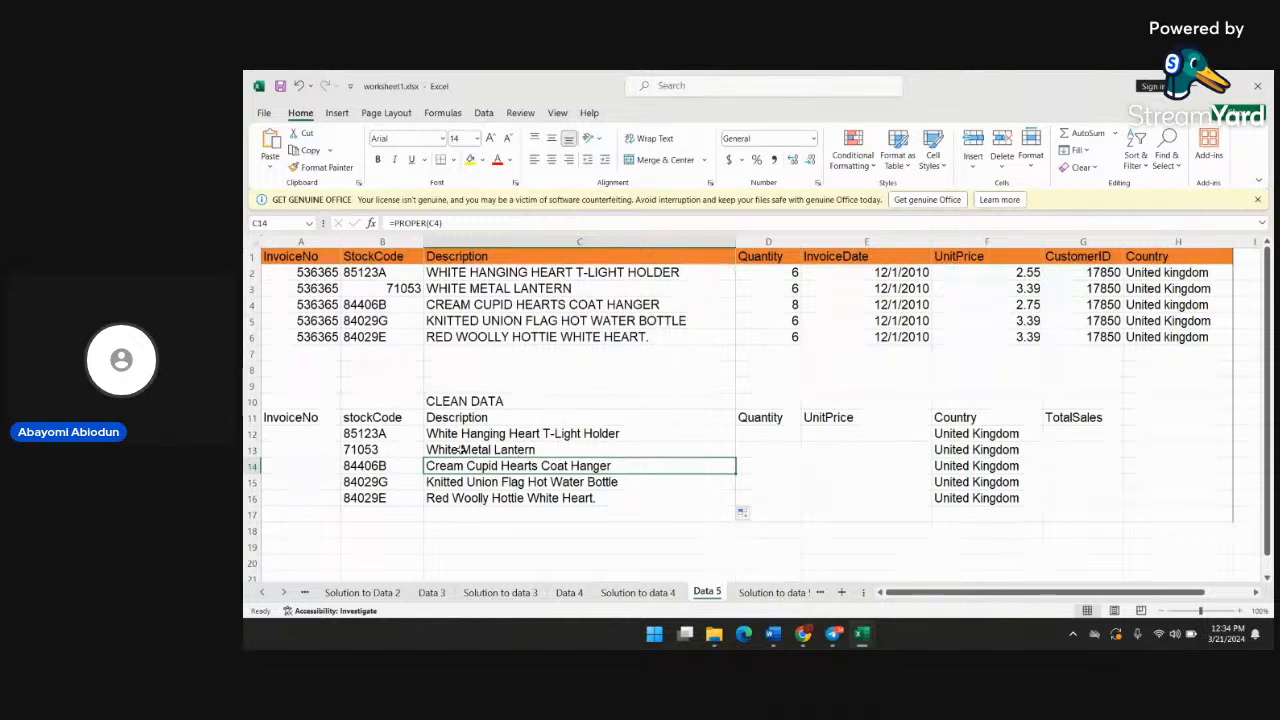
left_click(381, 433)
double_click(381, 433)
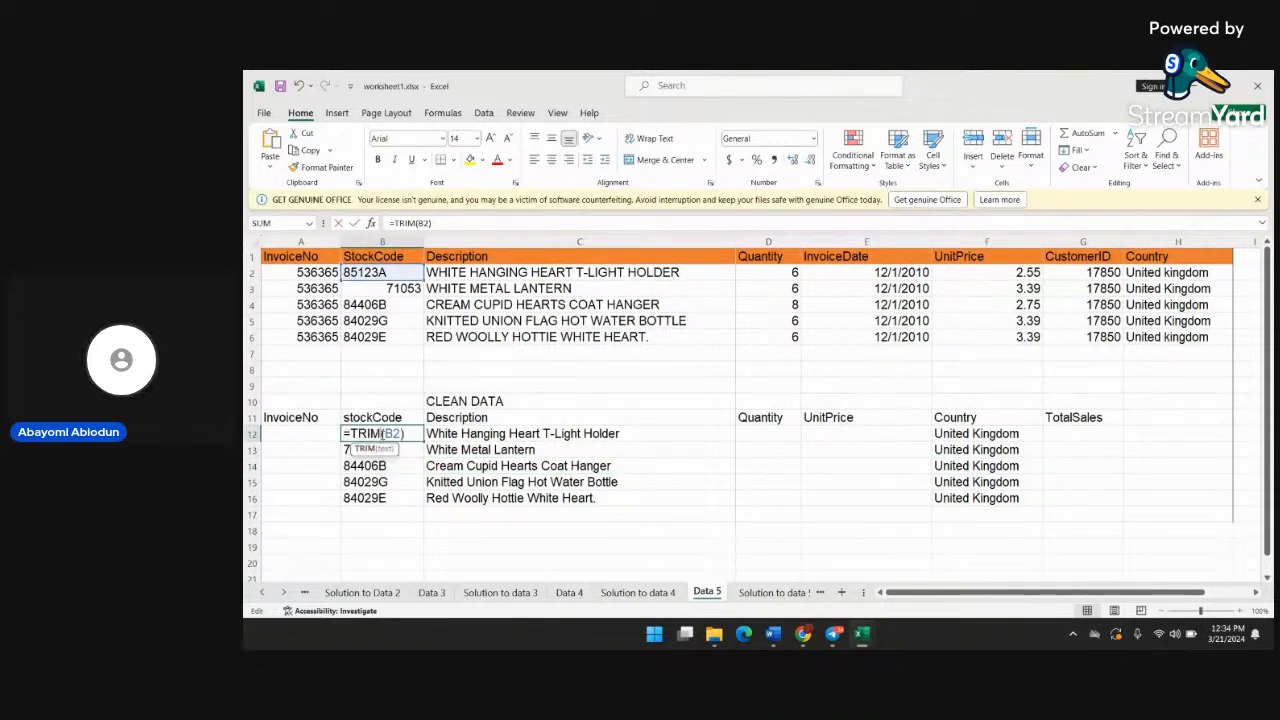
left_click(395, 478)
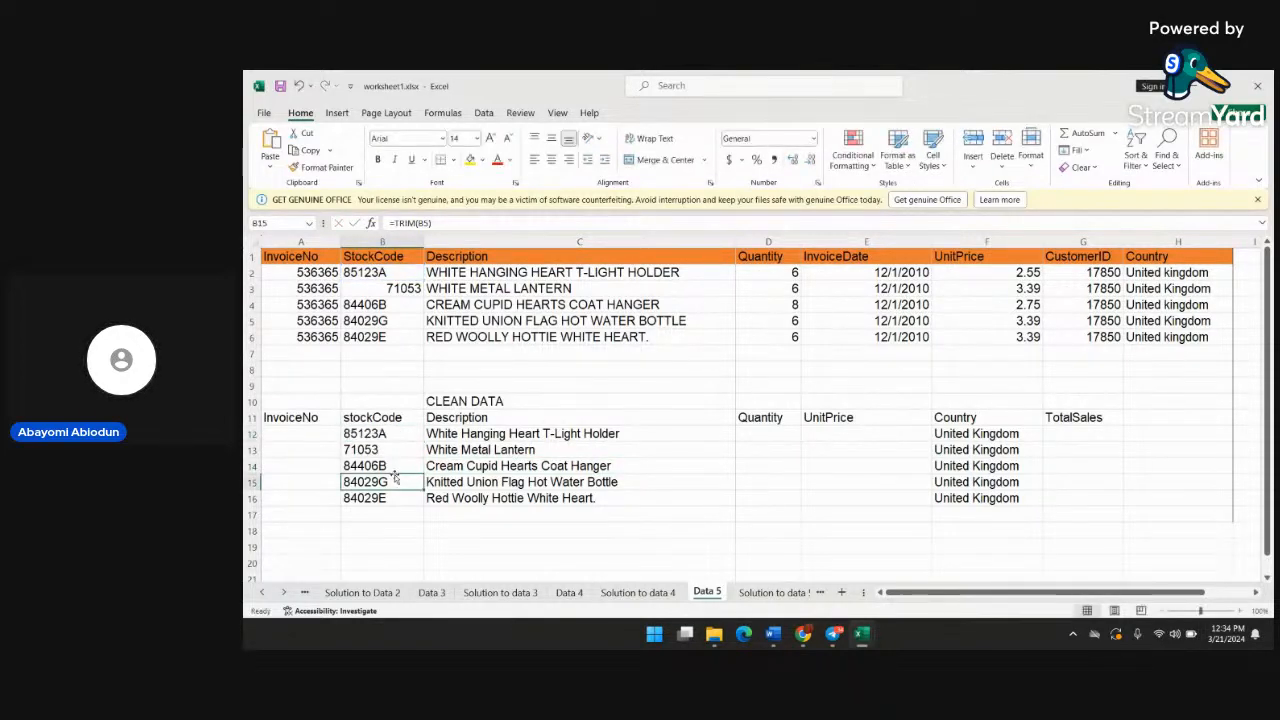
double_click(541, 433)
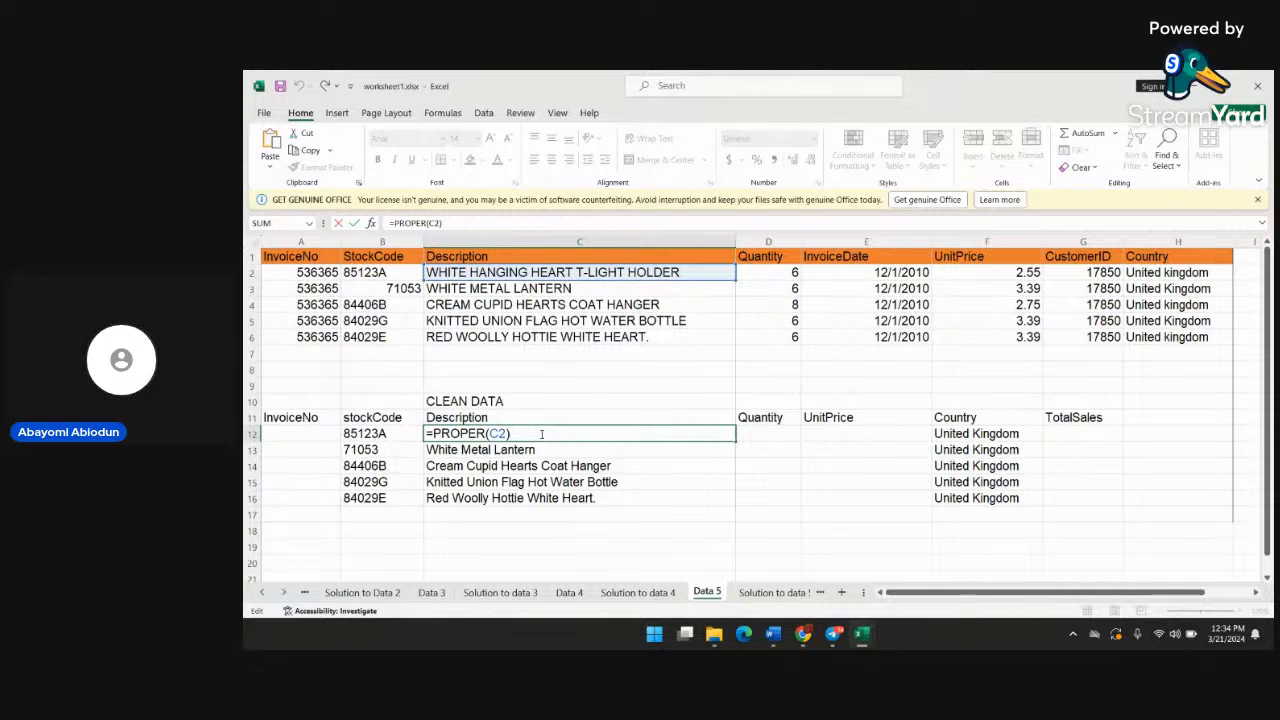
left_click(615, 510)
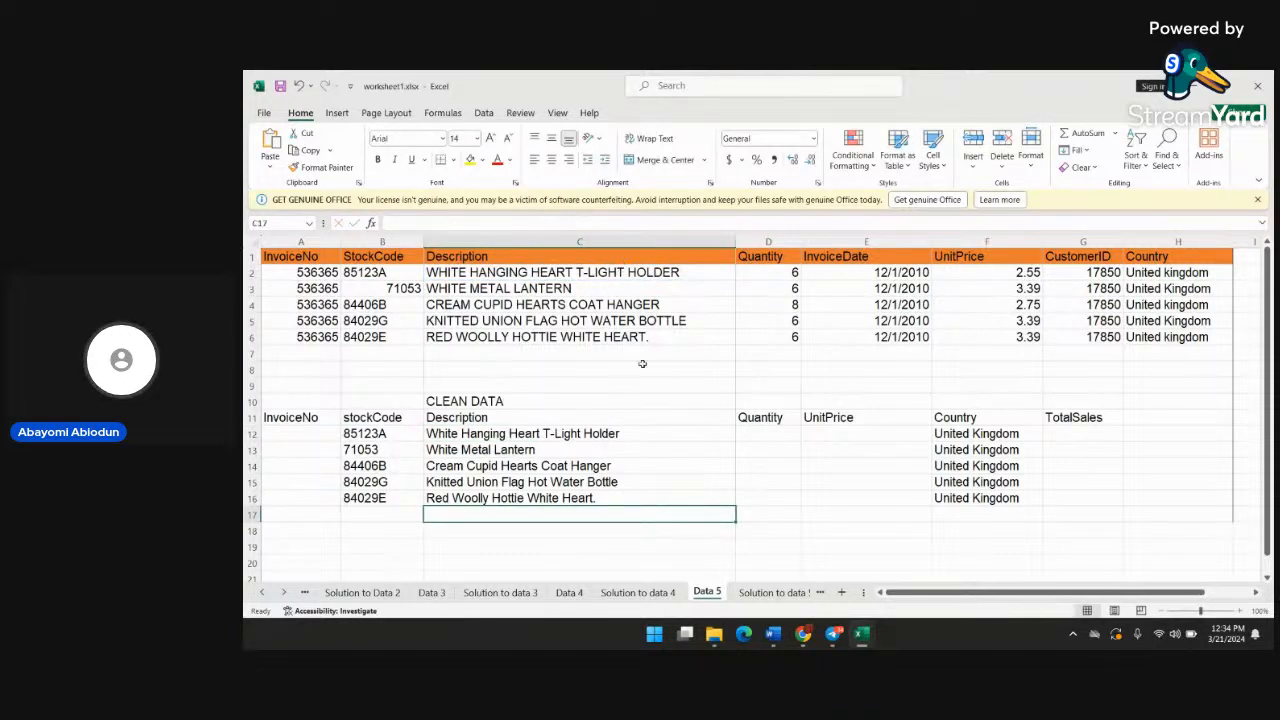
Review the existing PROPER formula in Country cell F12, and clear the one in F13 of the CLEAN DATA table
left_click(985, 436)
type("=PROPER(H2)")
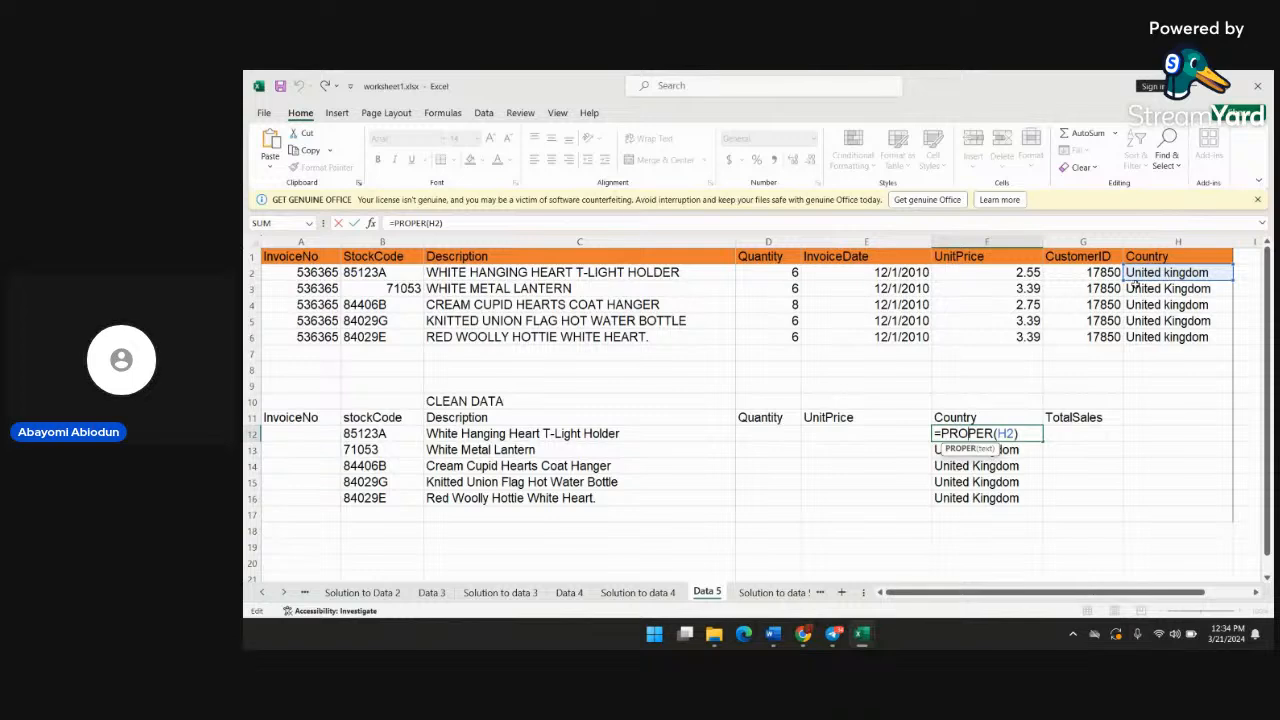
double_click(1020, 450)
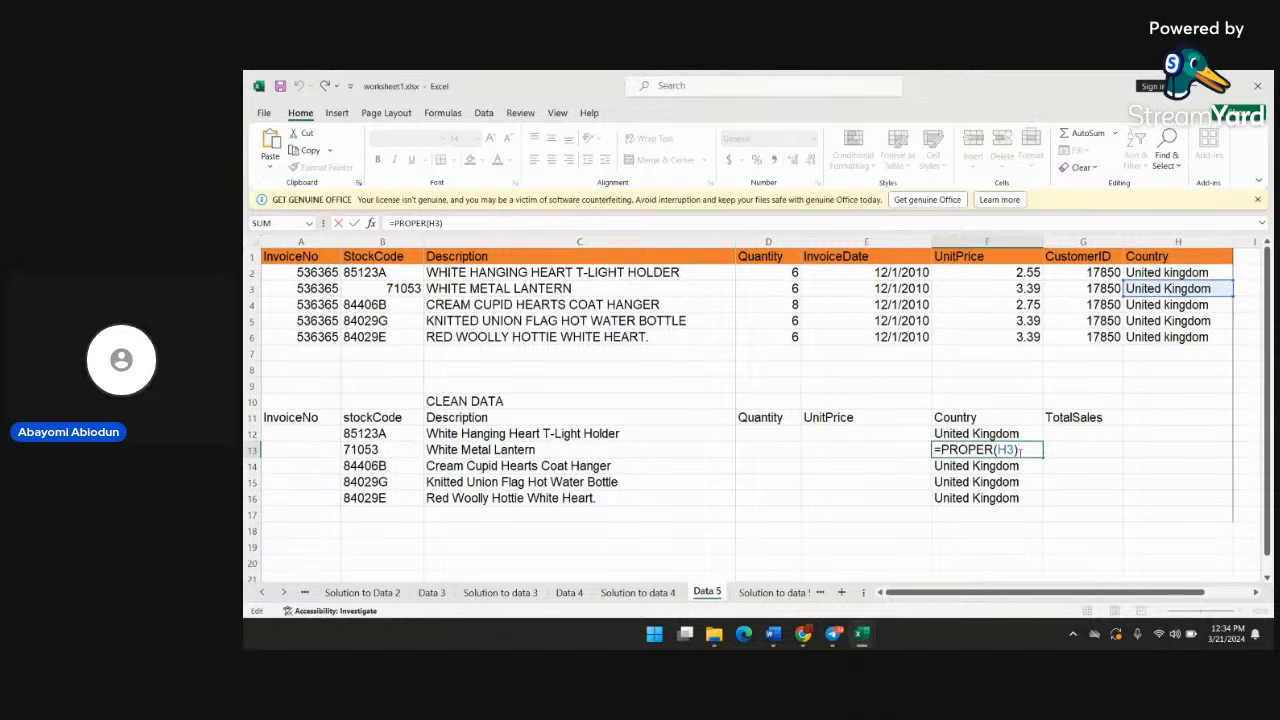
key("BackSpace")
left_click(971, 449)
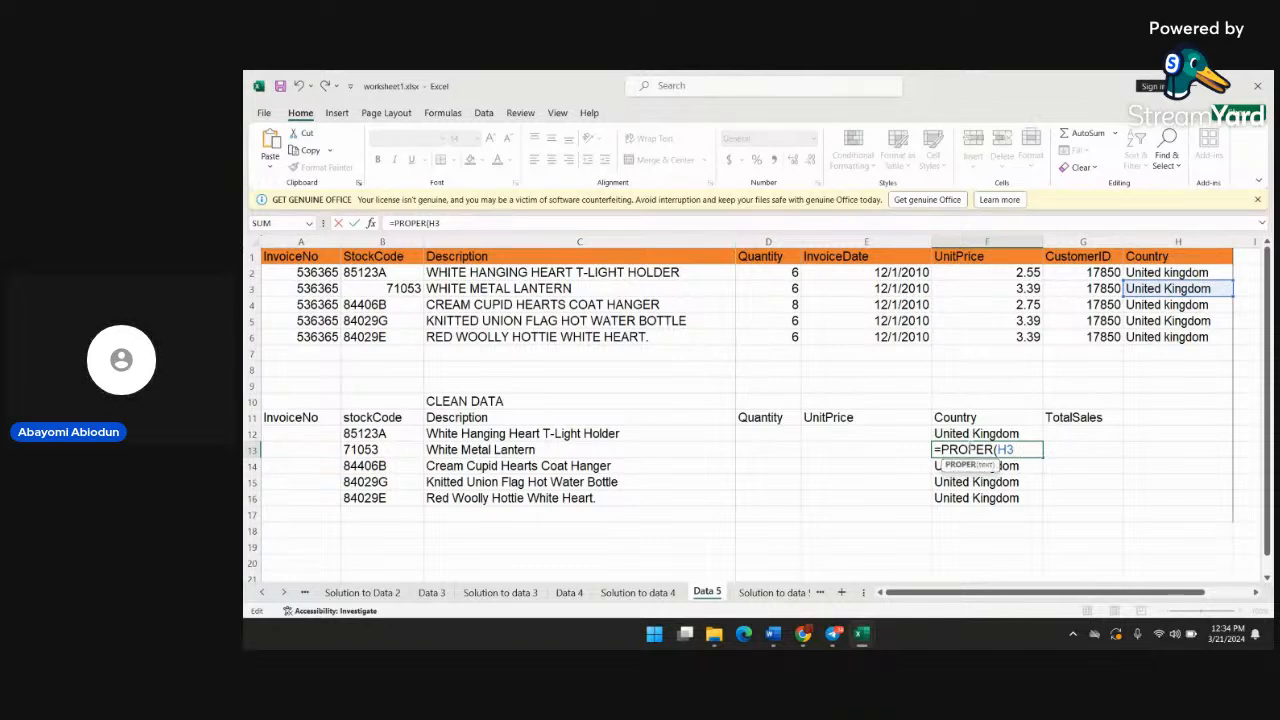
key("BackSpace")
key("BackSpace")
key("BackSpace")
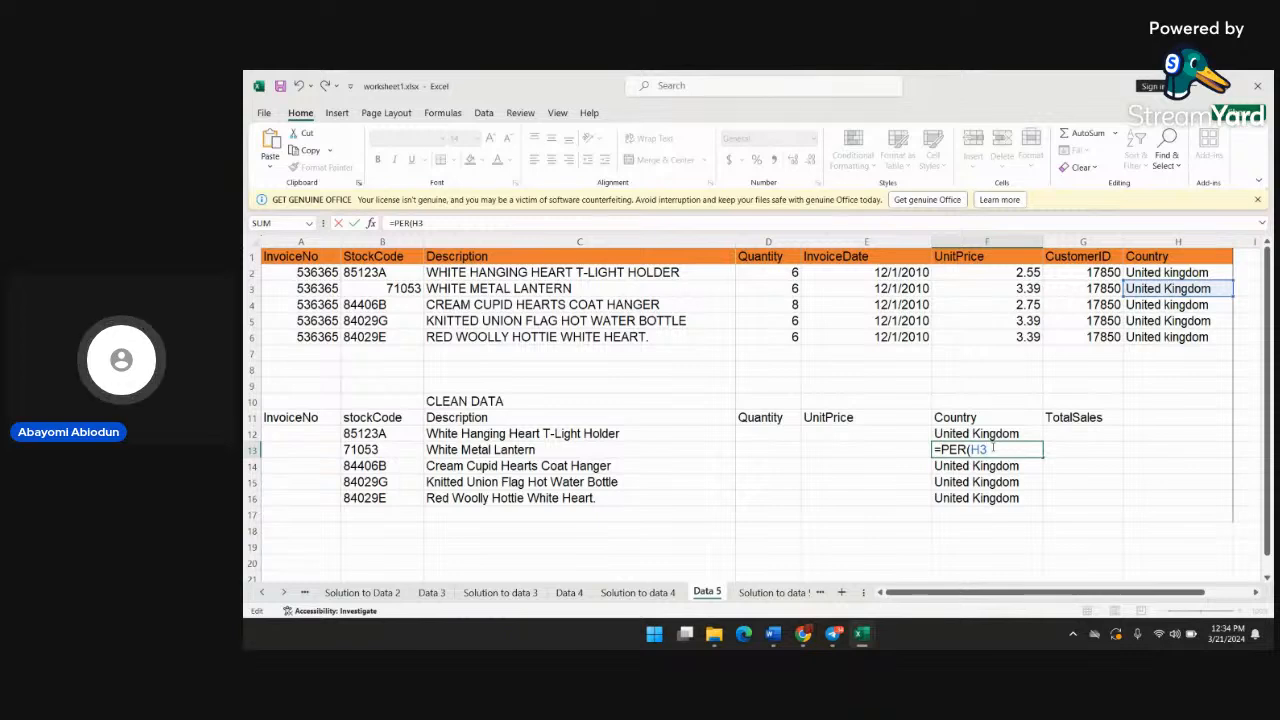
key("BackSpace")
key("BackSpace")
key("BackSpace")
key("BackSpace")
key("BackSpace")
key("BackSpace")
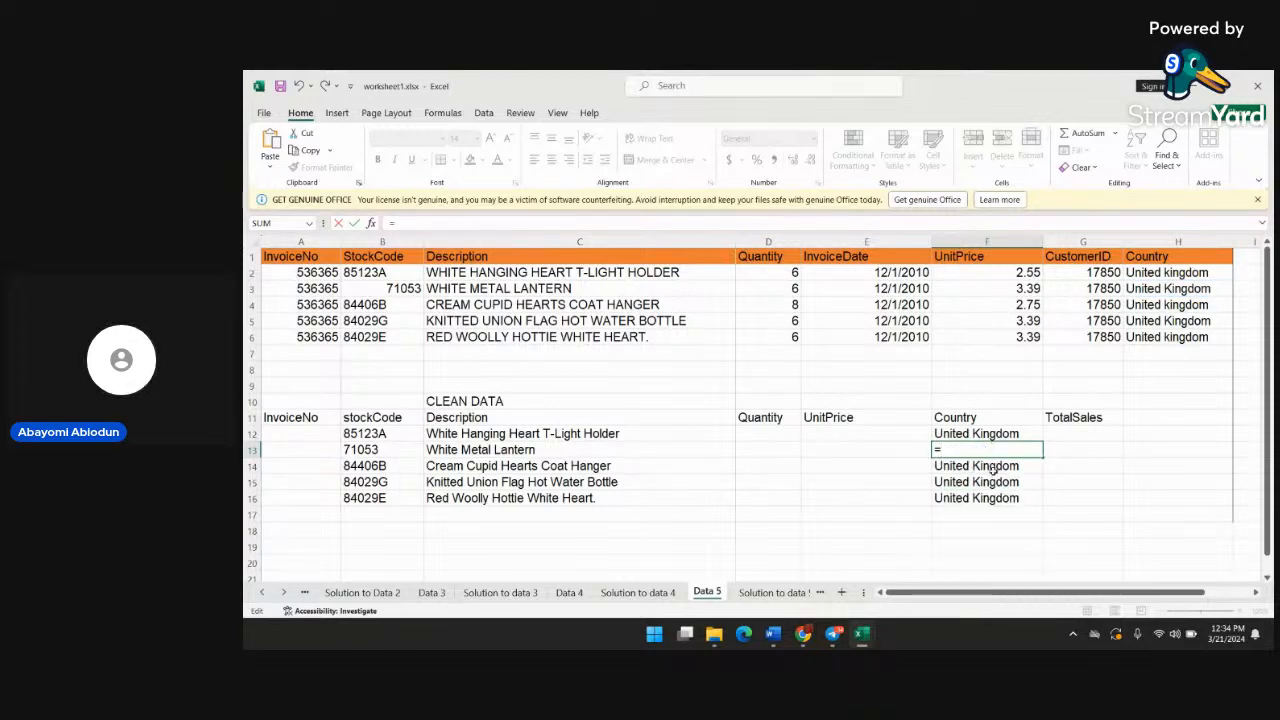
key("BackSpace")
Clear the existing PROPER formula from Country cell F15 in the CLEAN DATA table
double_click(1008, 482)
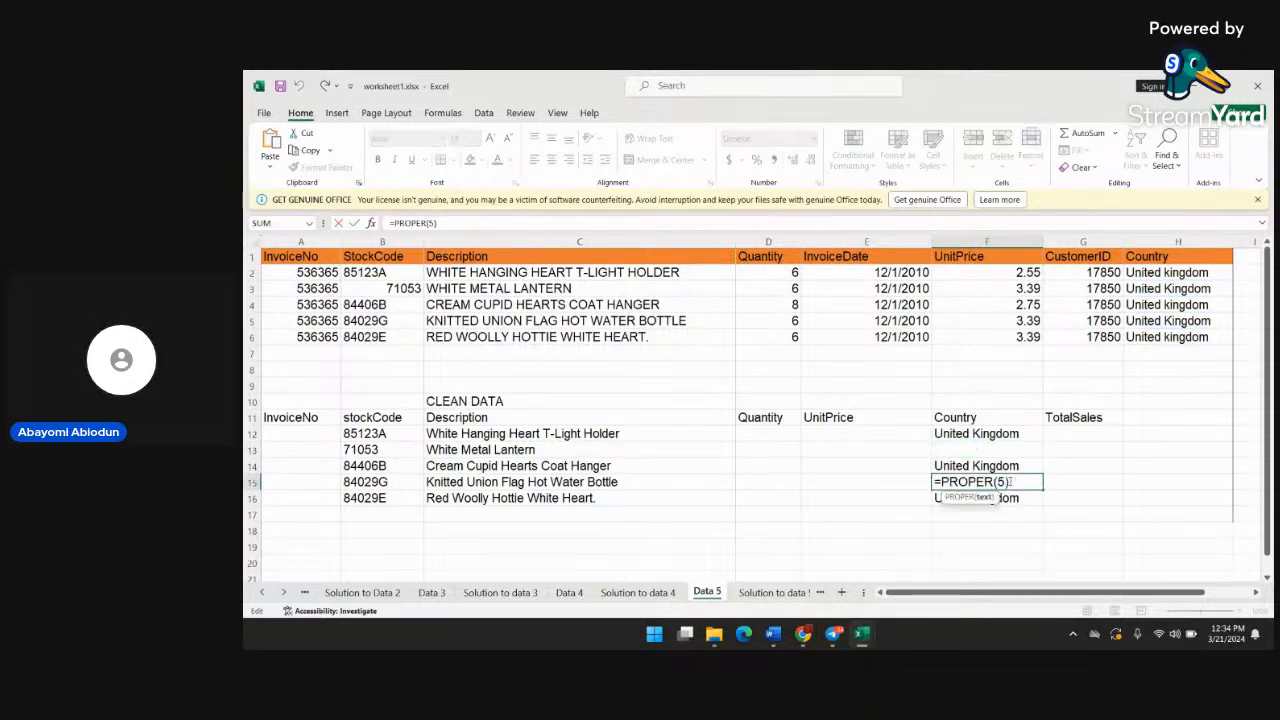
key("BackSpace")
key("BackSpace")
key("Right")
key("Right")
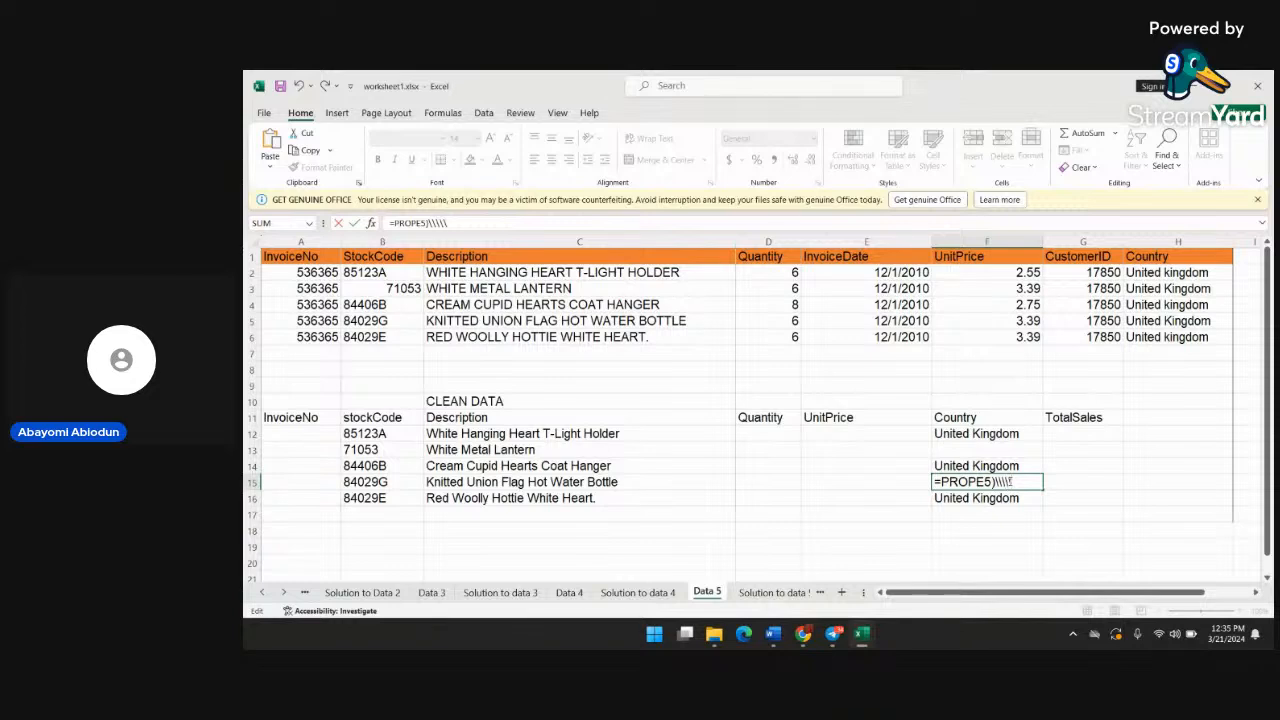
key("BackSpace")
key("BackSpace")
Clear the remaining PROPER formulas from Country cells F14, F16 and F12 of the CLEAN DATA table
key("BackSpace")
key("BackSpace")
key("BackSpace")
key("BackSpace")
key("BackSpace")
key("BackSpace")
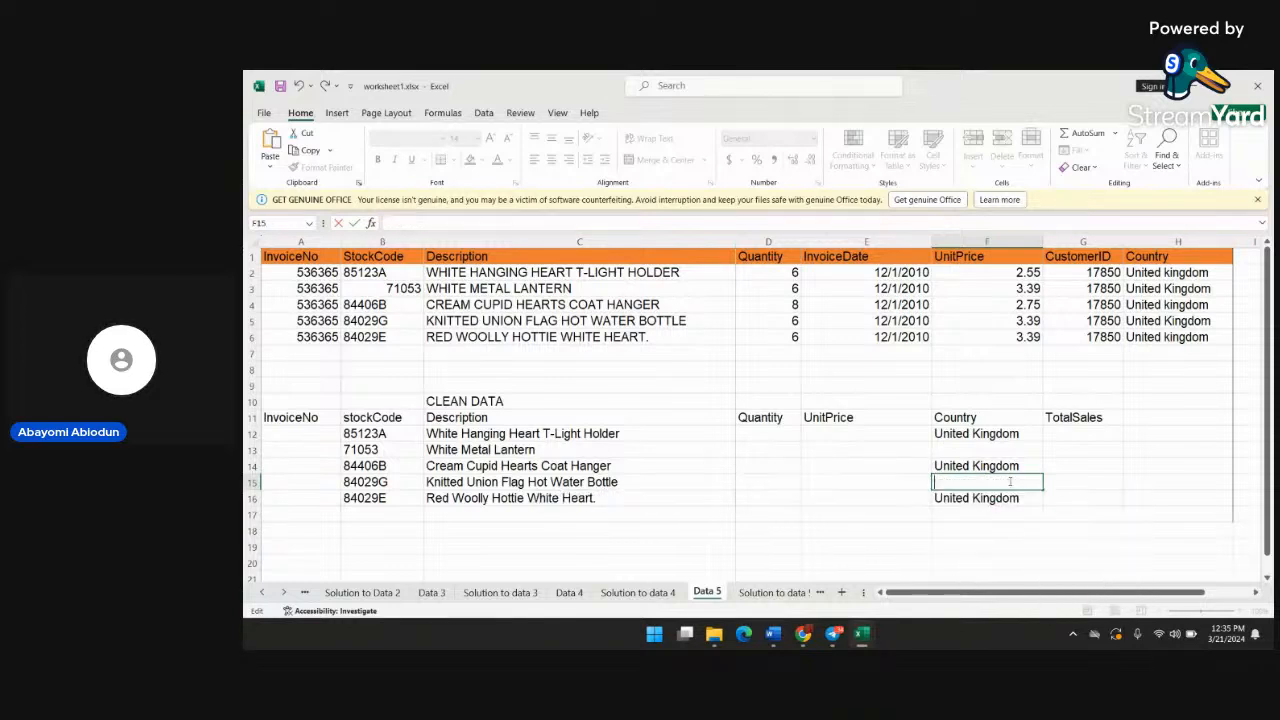
left_click(1016, 466)
key("BackSpace")
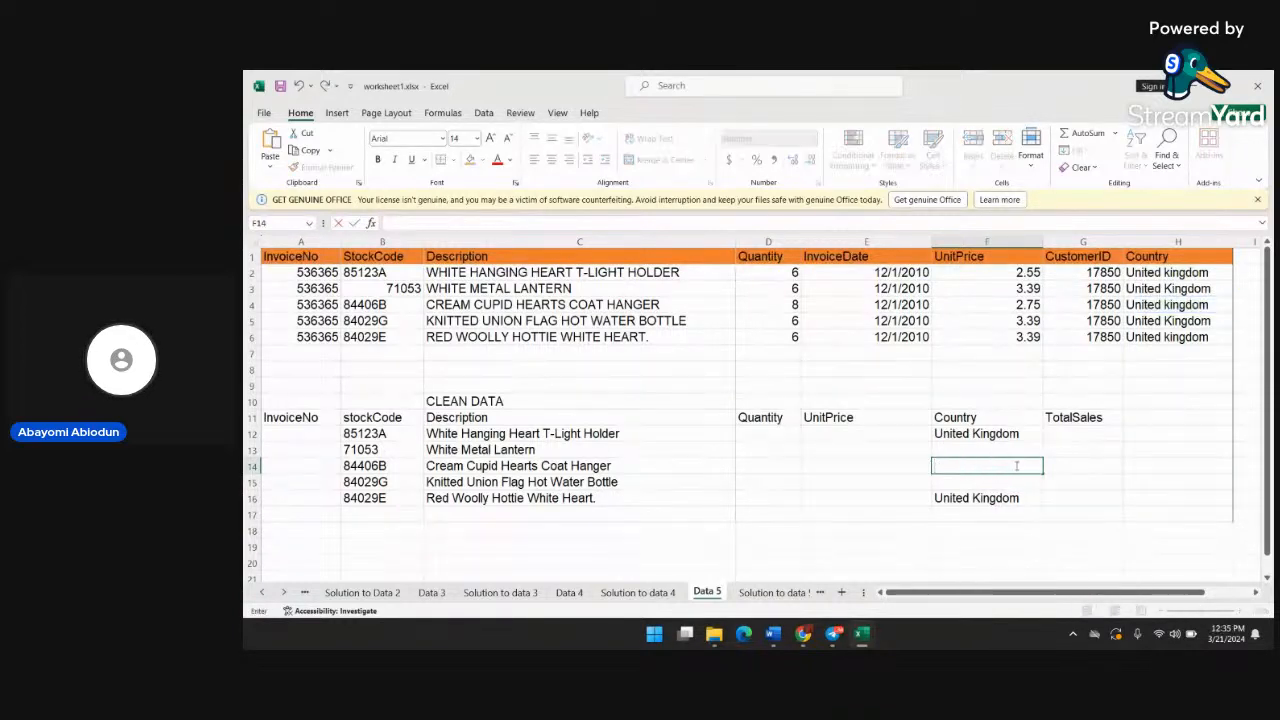
left_click(1016, 498)
key("BackSpace")
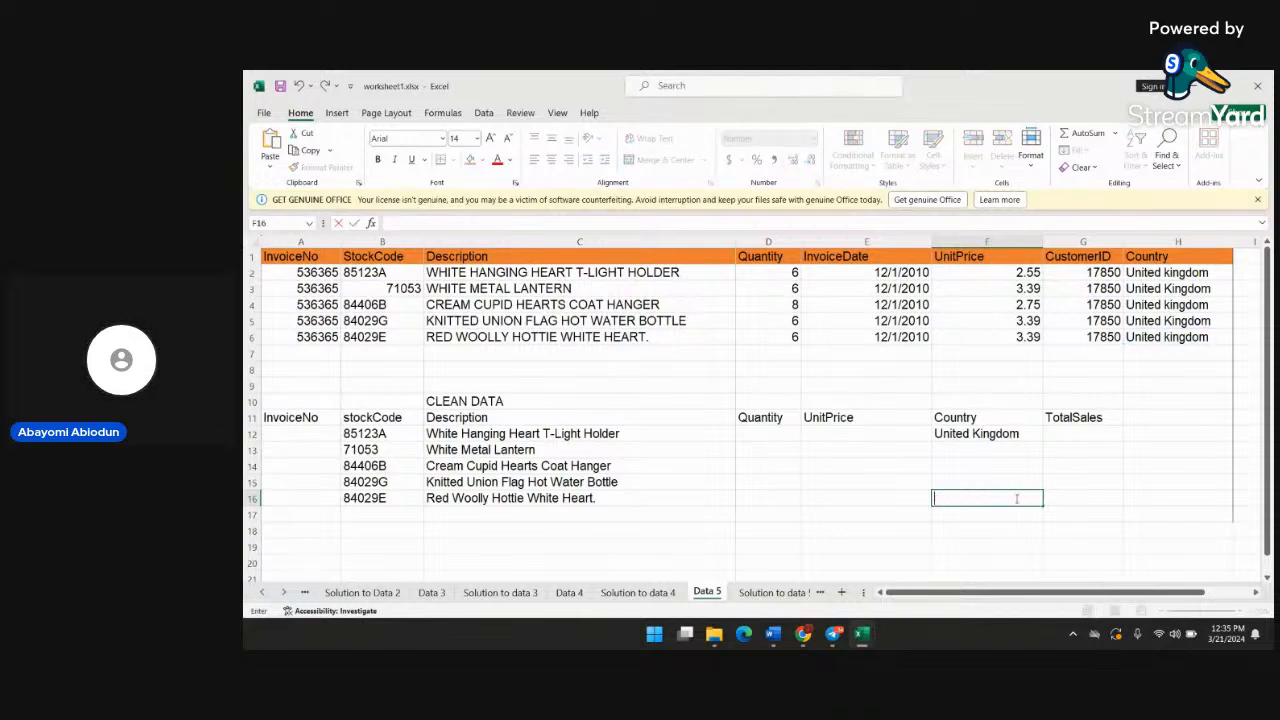
left_click(1013, 437)
key("BackSpace")
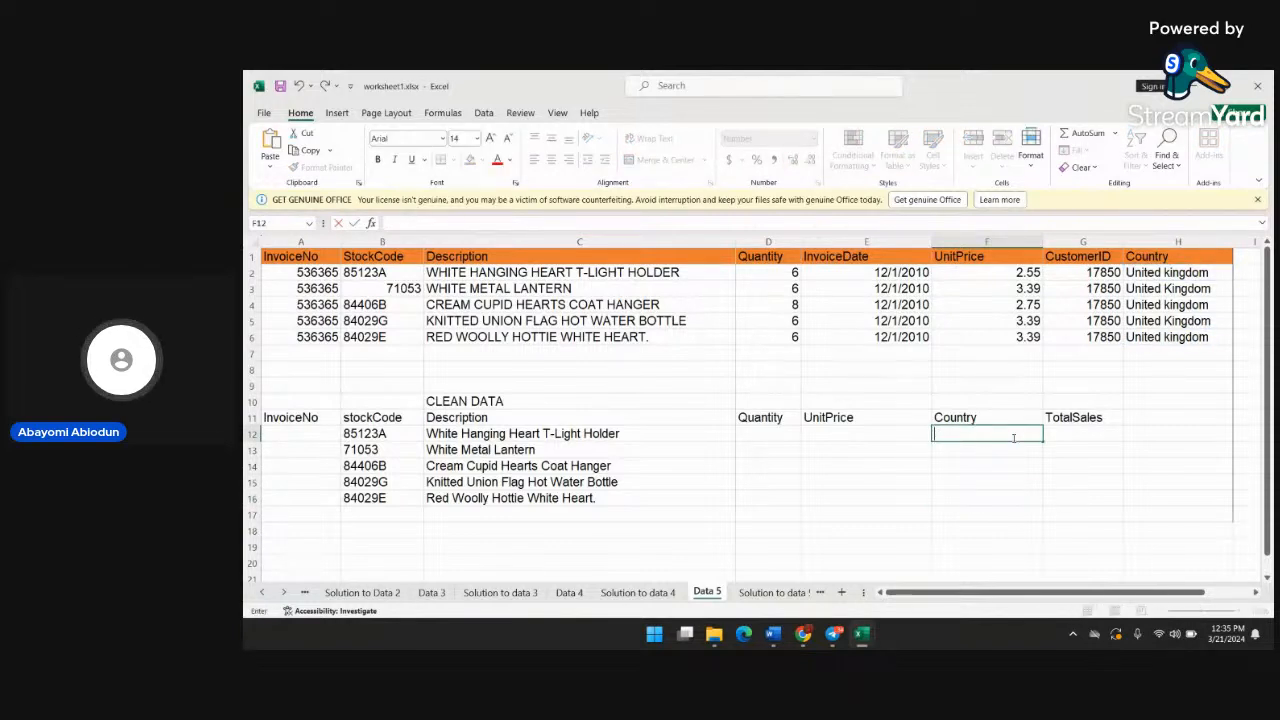
Enter the formula =PROPER(H2) in Country cell F12 to convert the source country name to proper case
type("=")
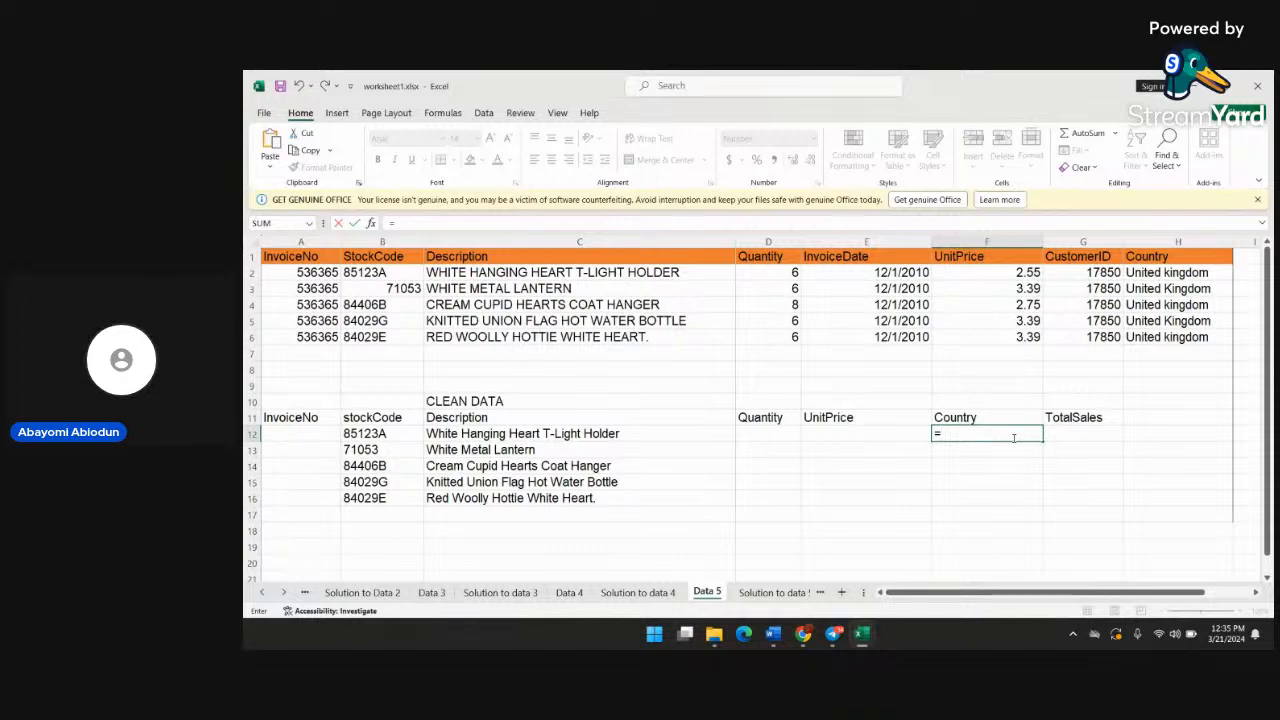
type("proper")
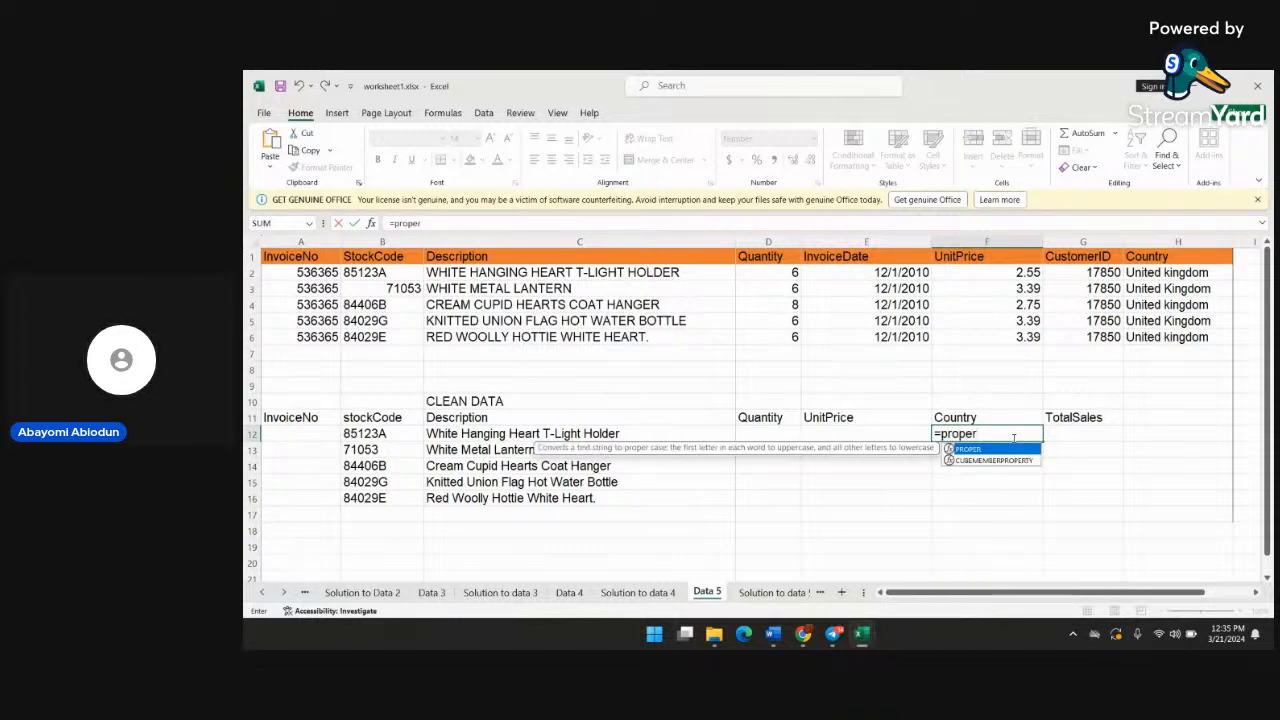
type("(")
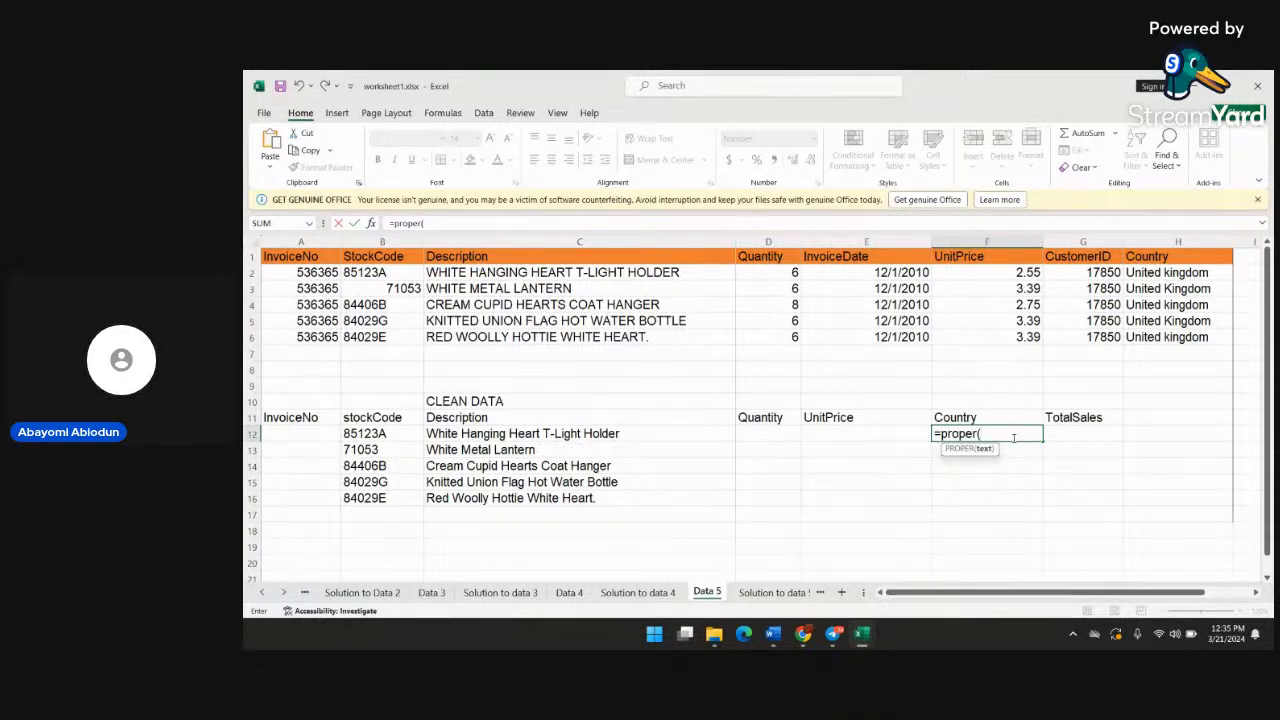
type("b")
key("BackSpace")
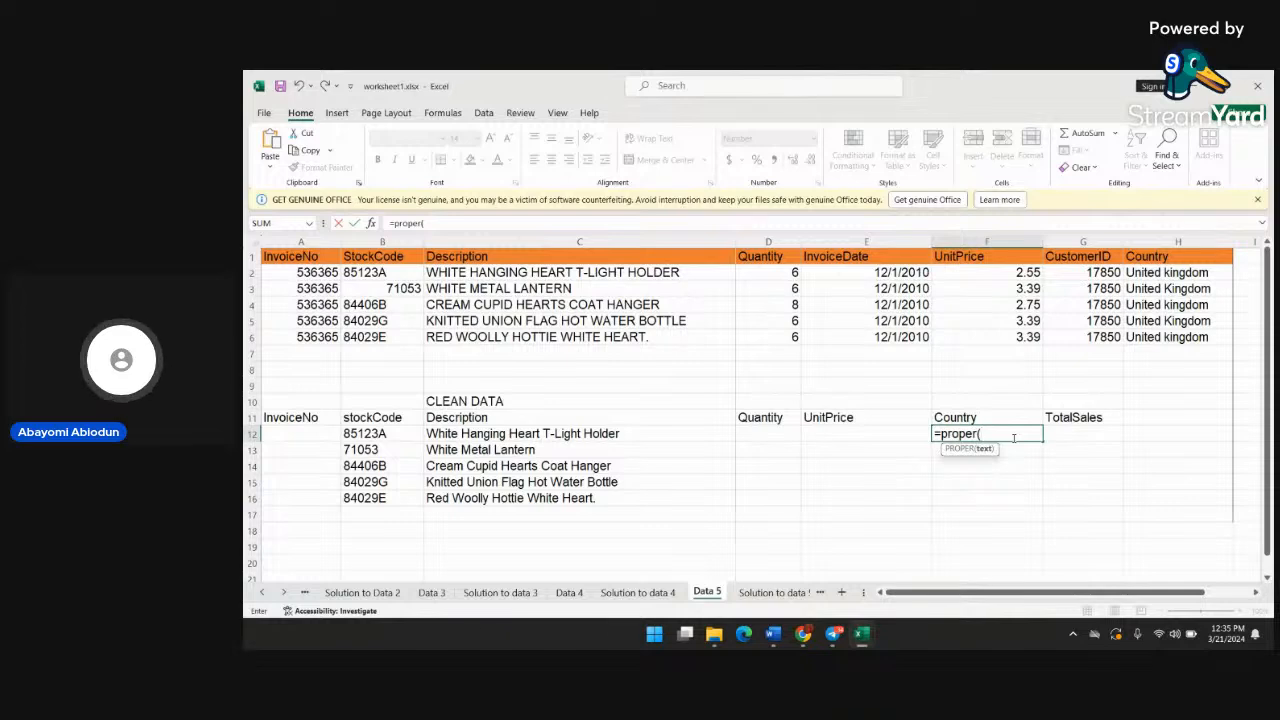
type("h2")
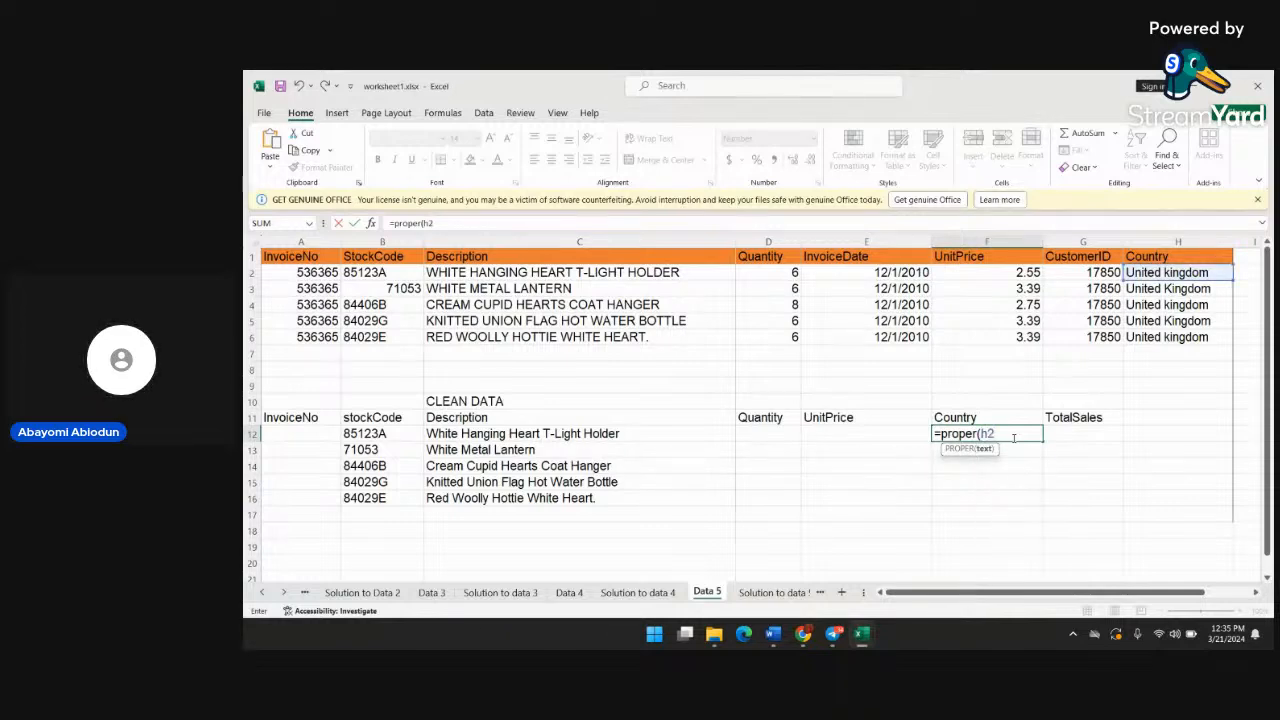
key("Return")
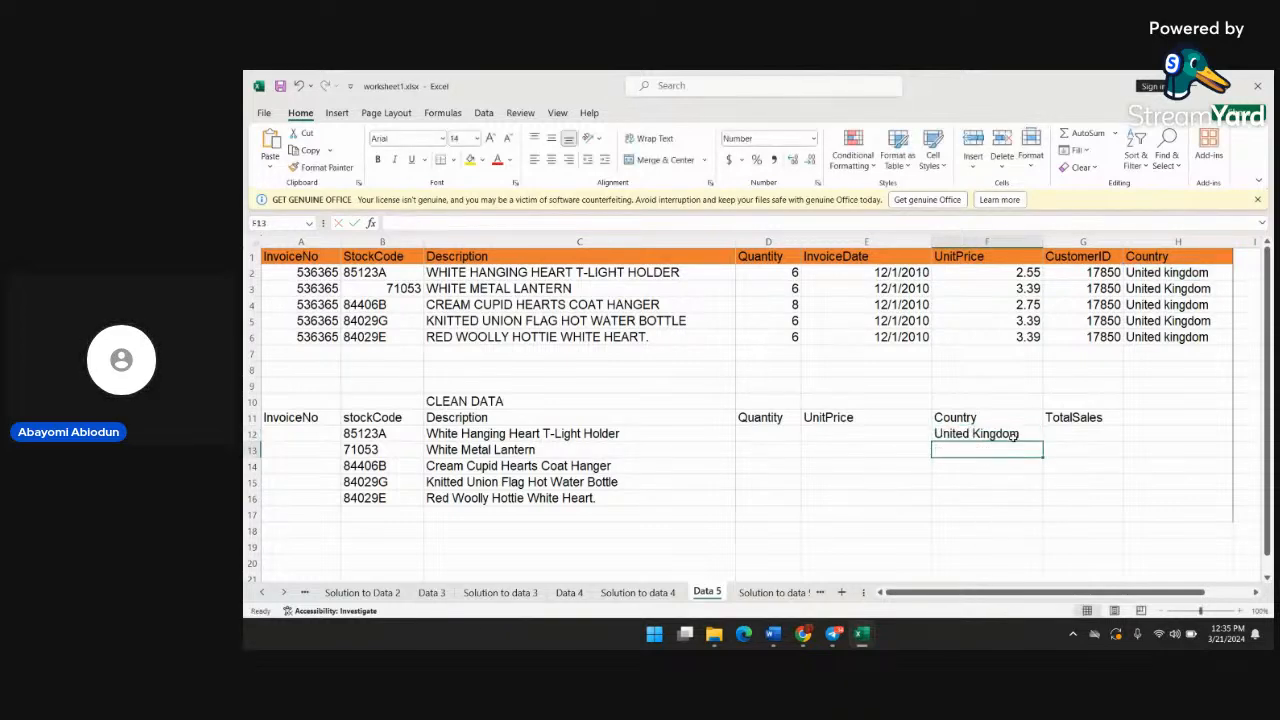
Fill the PROPER formula from F12 down through F16 in the Country column
left_click(1032, 434)
mouse_move(1032, 434)
left_mouse_down()
mouse_move(1047, 449)
mouse_move(1036, 440)
left_mouse_up()
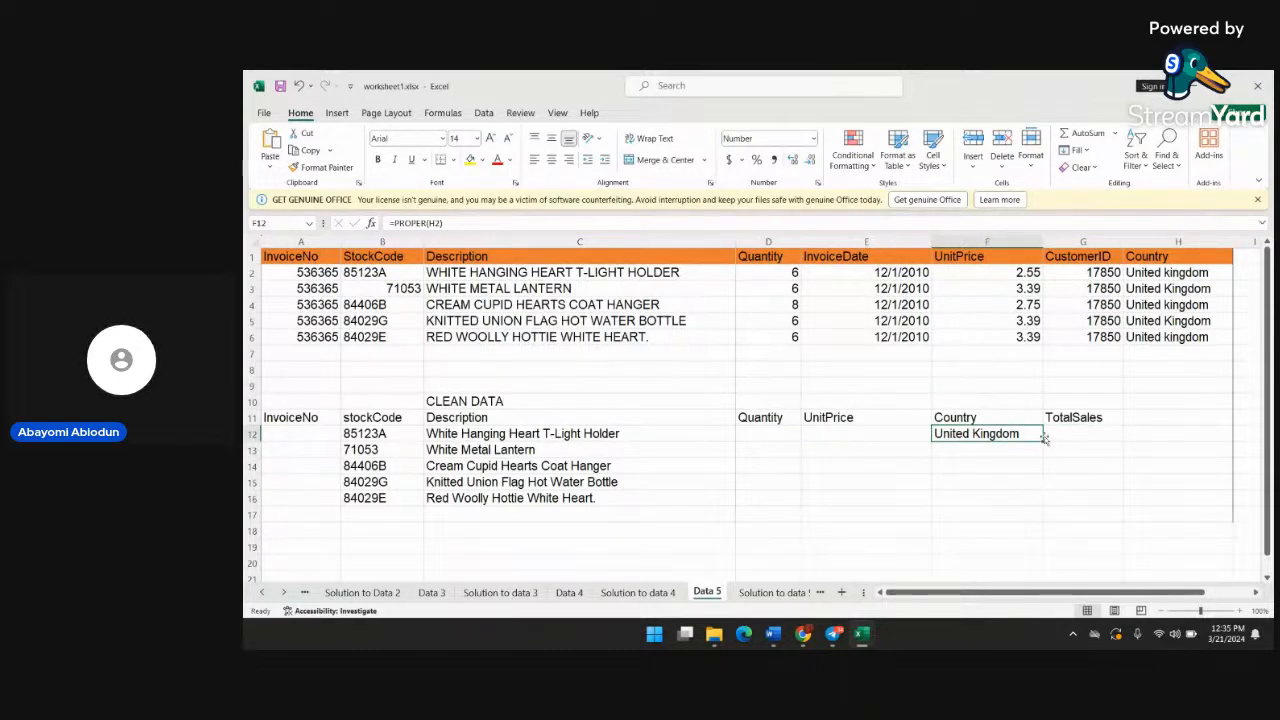
left_click_drag(1040, 442, 1032, 507)
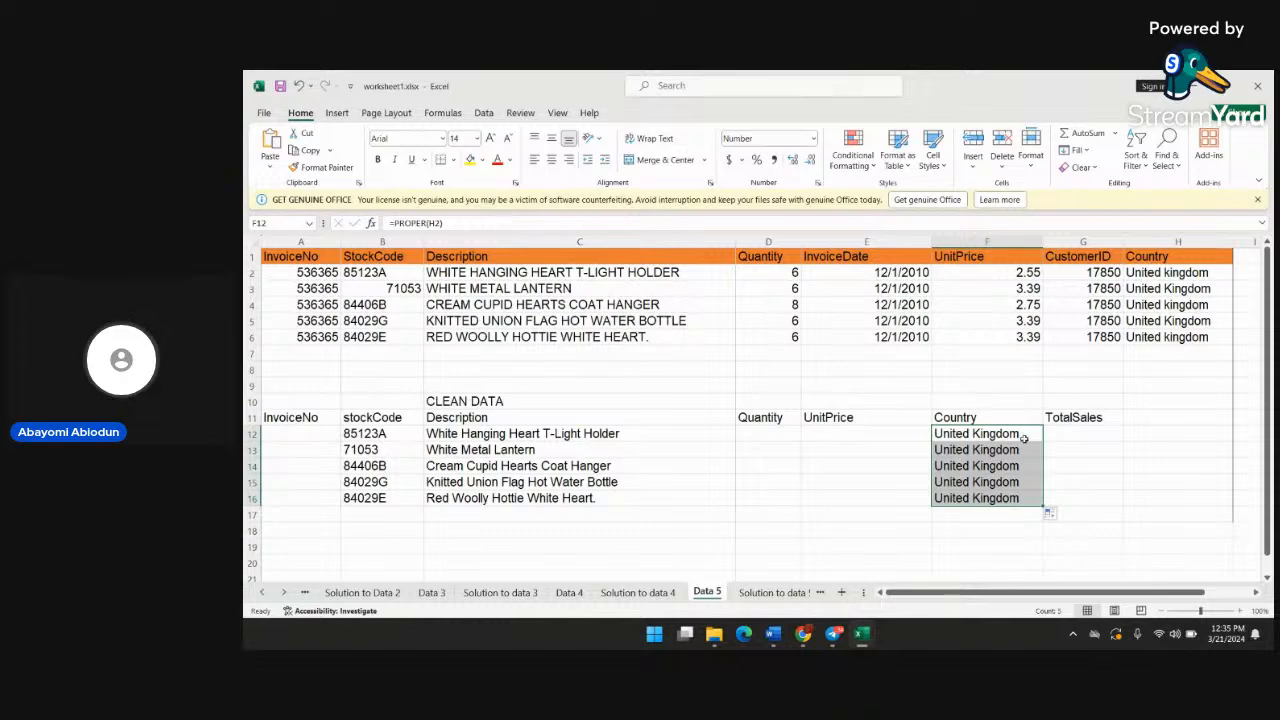
left_click(1067, 440)
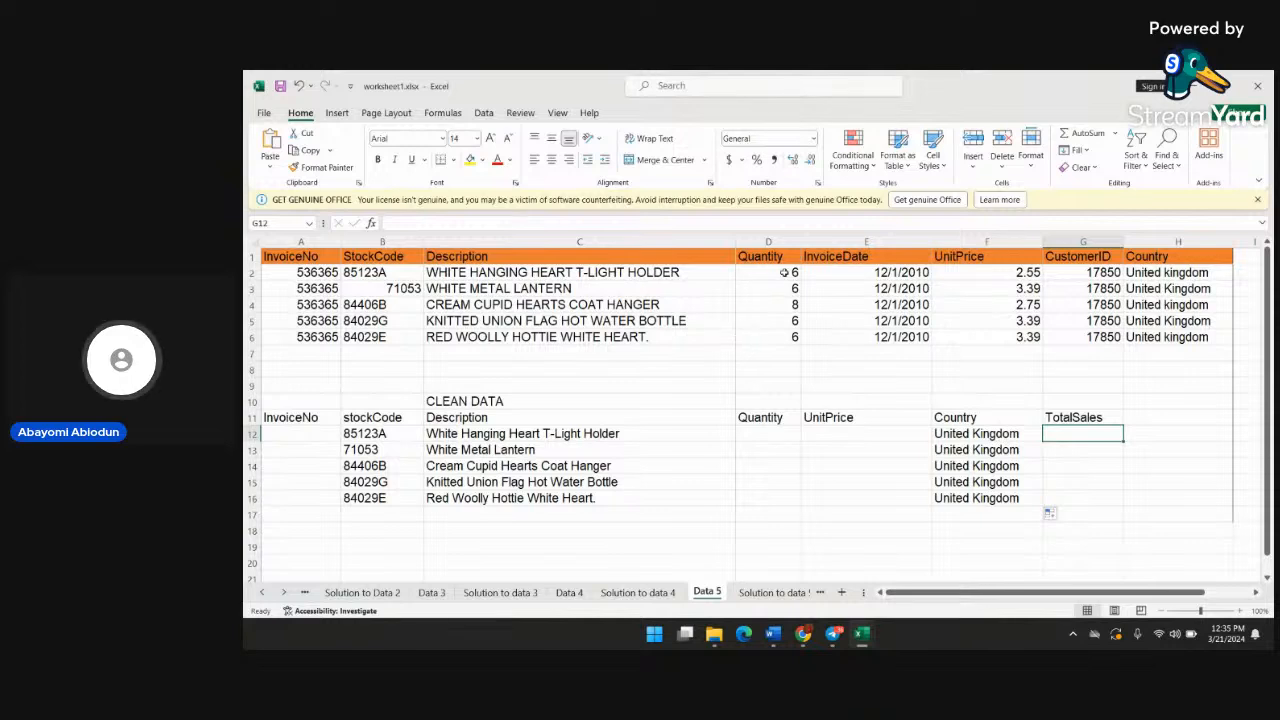
Enter the formula =NUMBERVALUE(D2) in Quantity cell D12 of the CLEAN DATA table
left_click(778, 437)
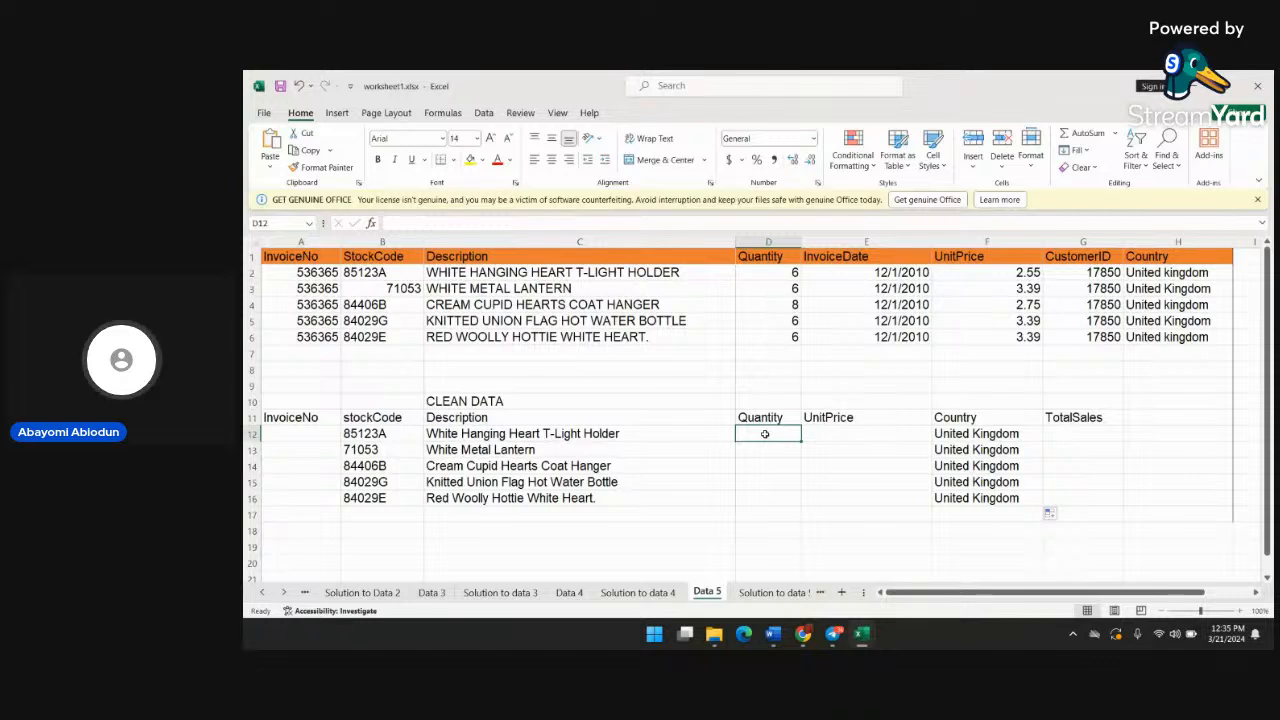
type("n")
type("=")
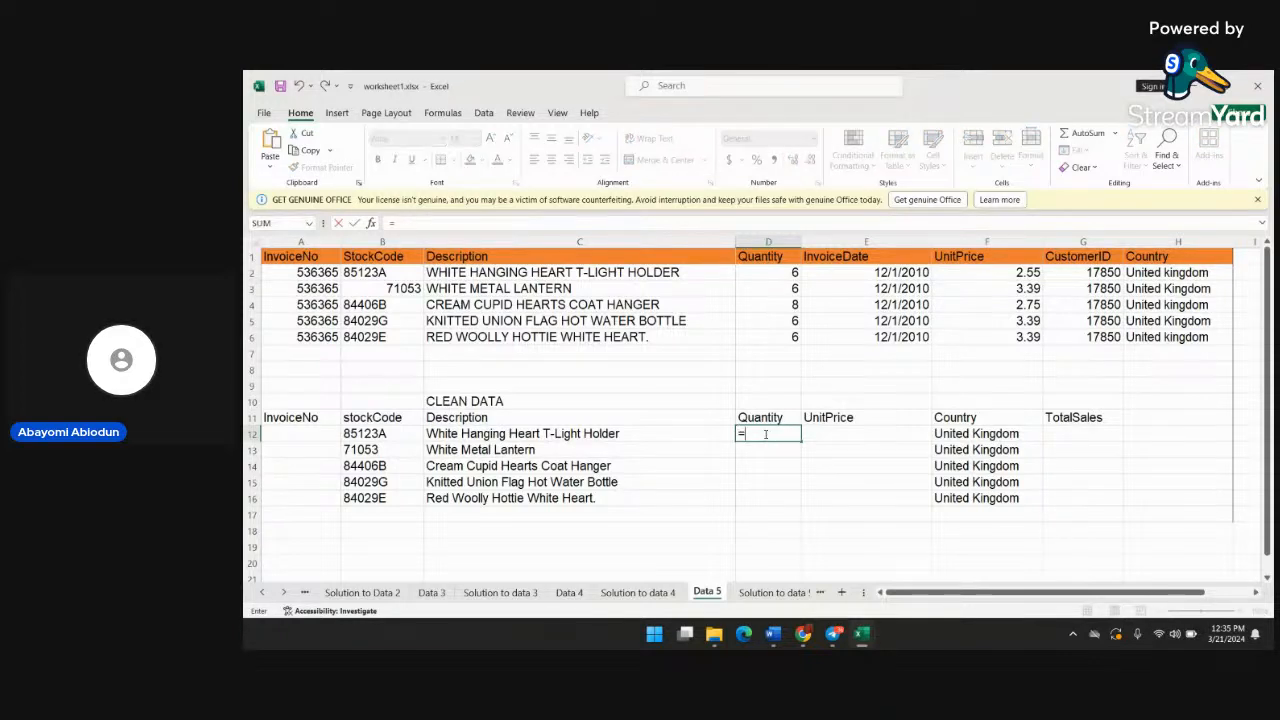
type("nu")
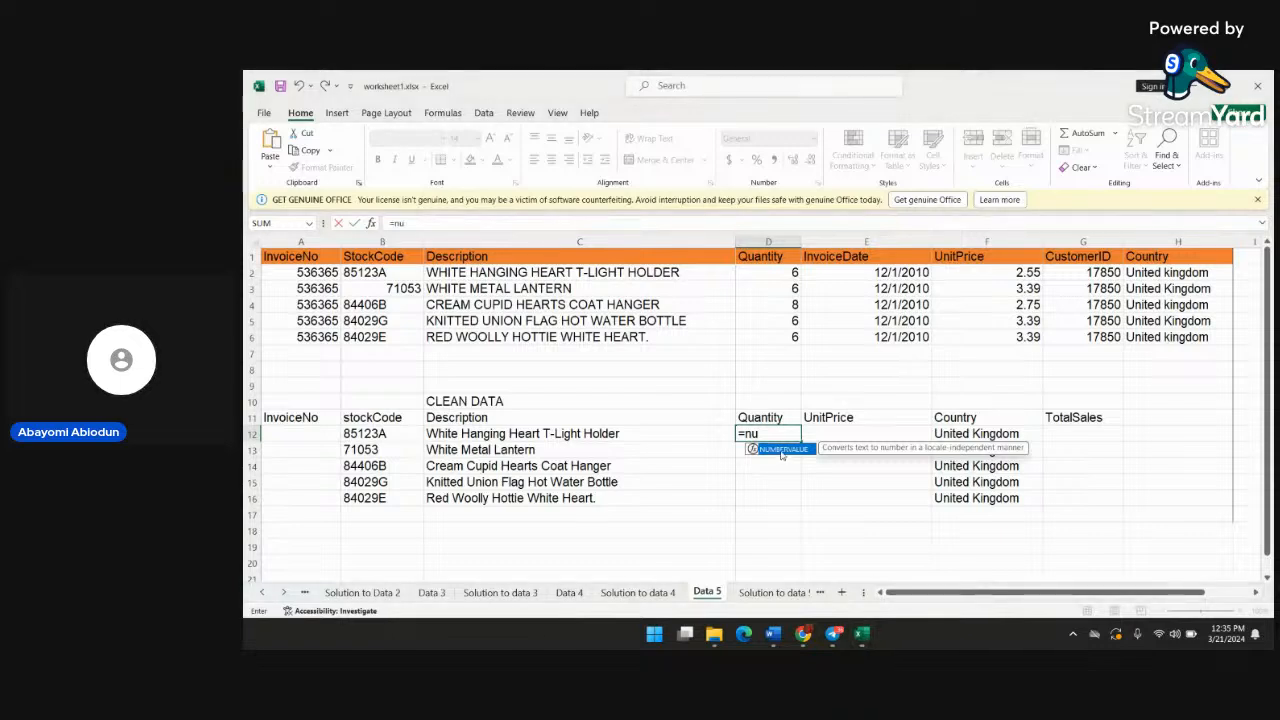
type("mb")
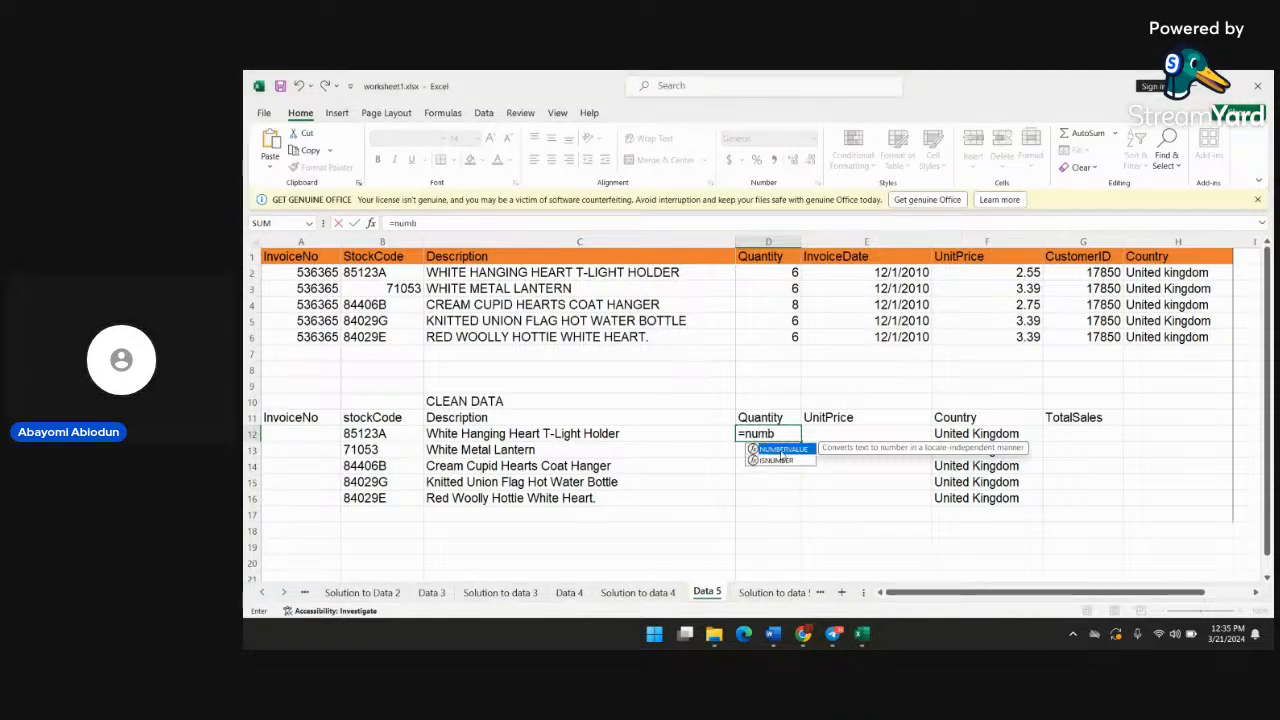
type("ervalu")
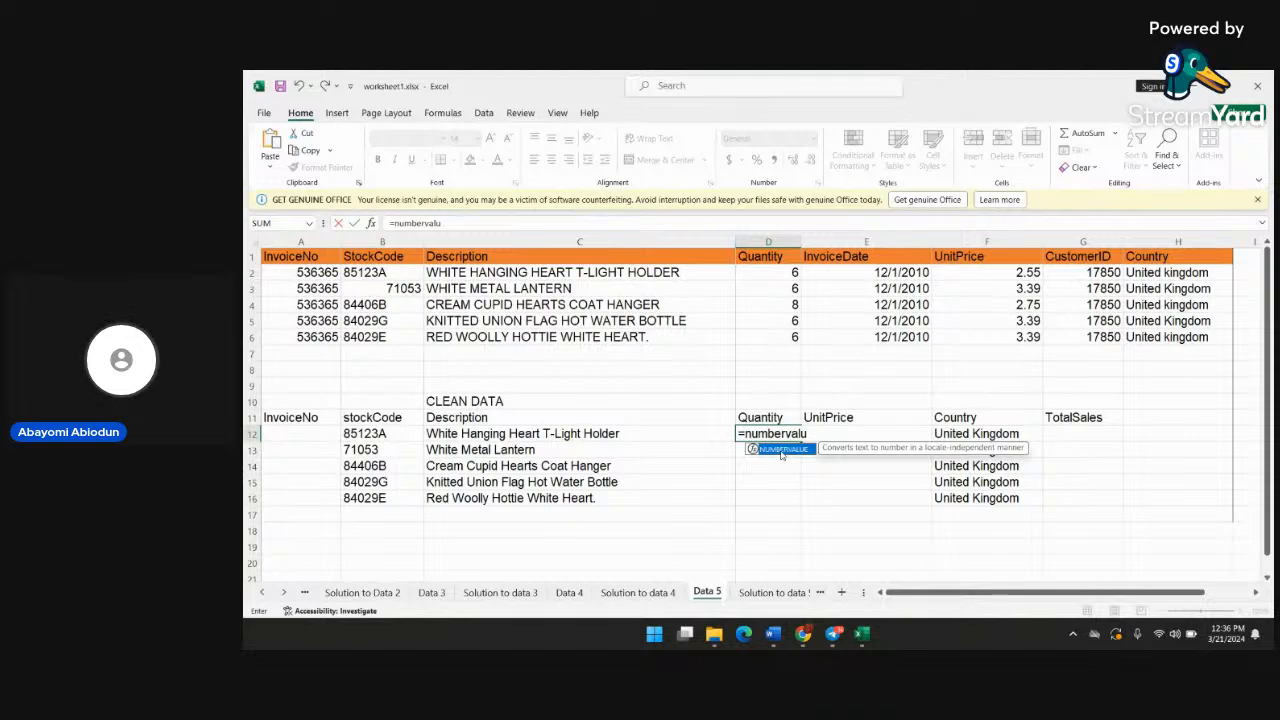
type("e(")
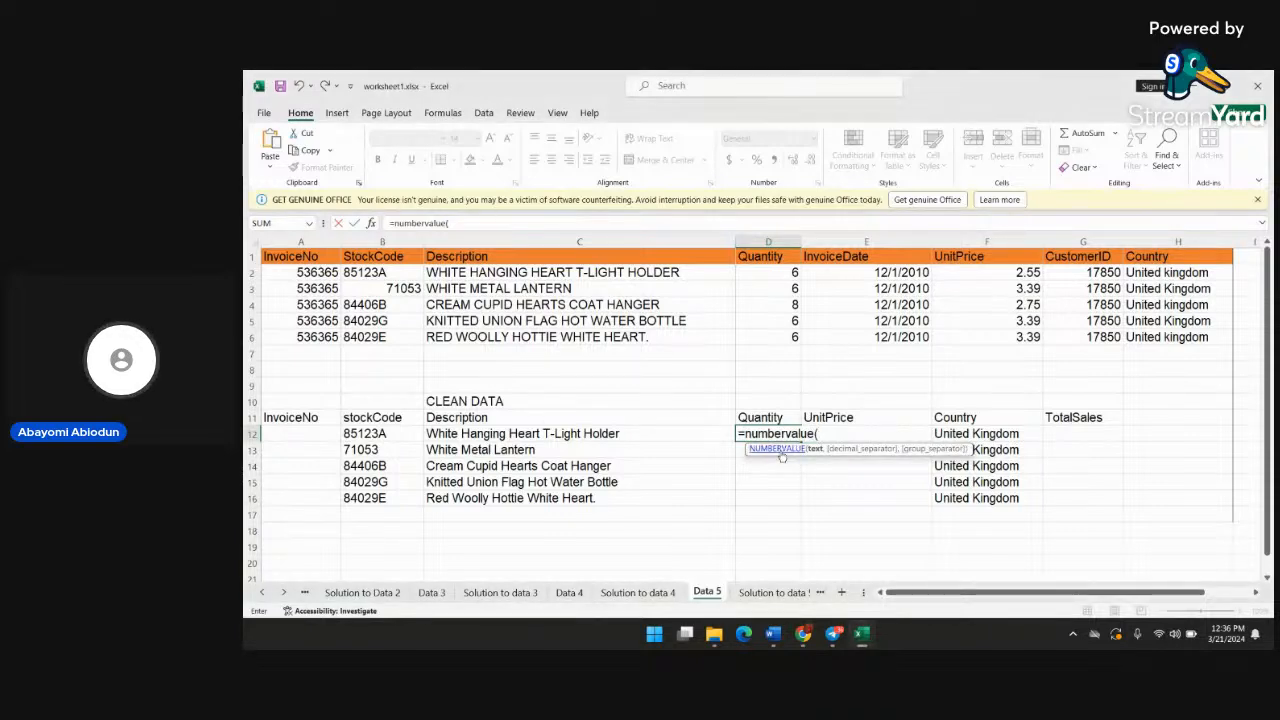
type("d")
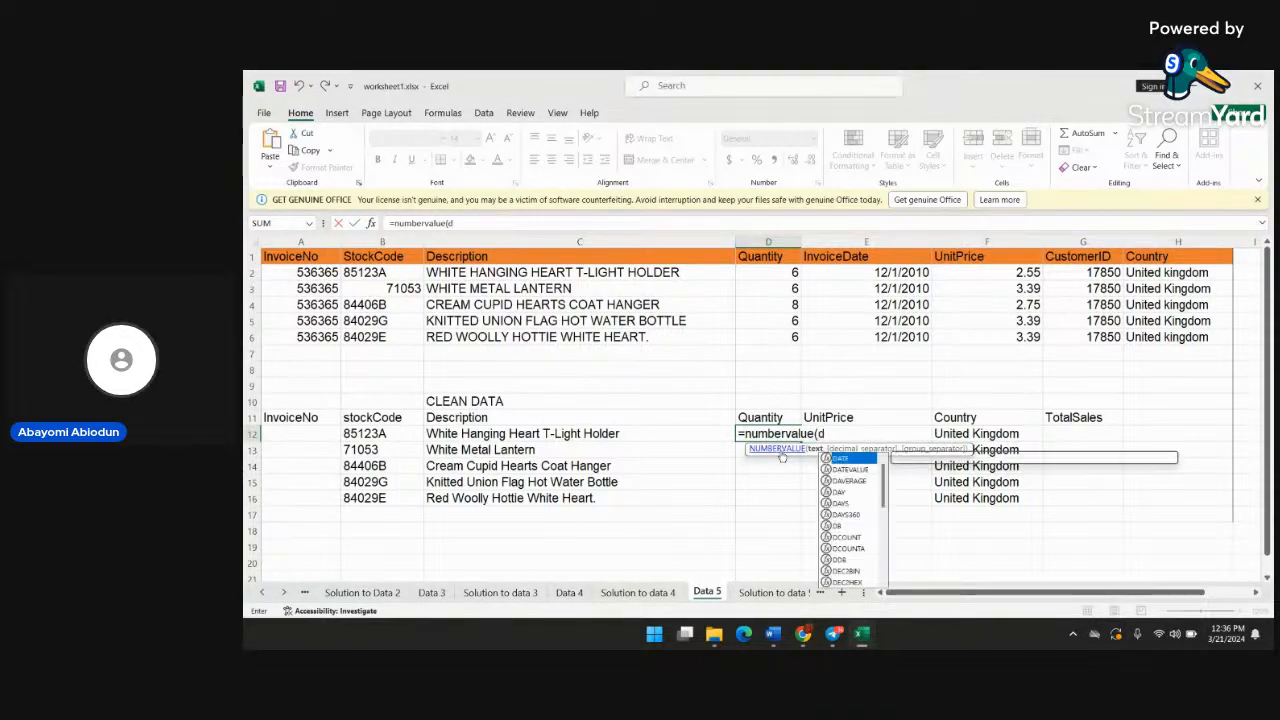
type("2(")
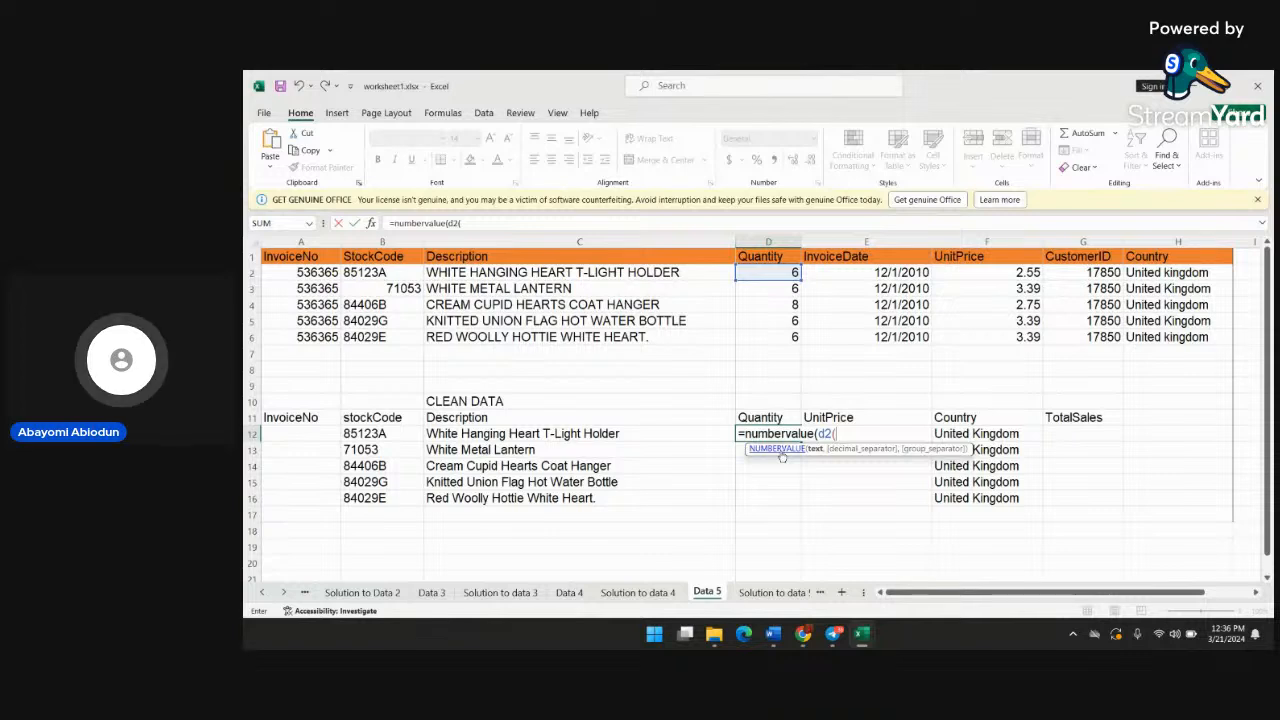
key("BackSpace")
type(")")
key("Return")
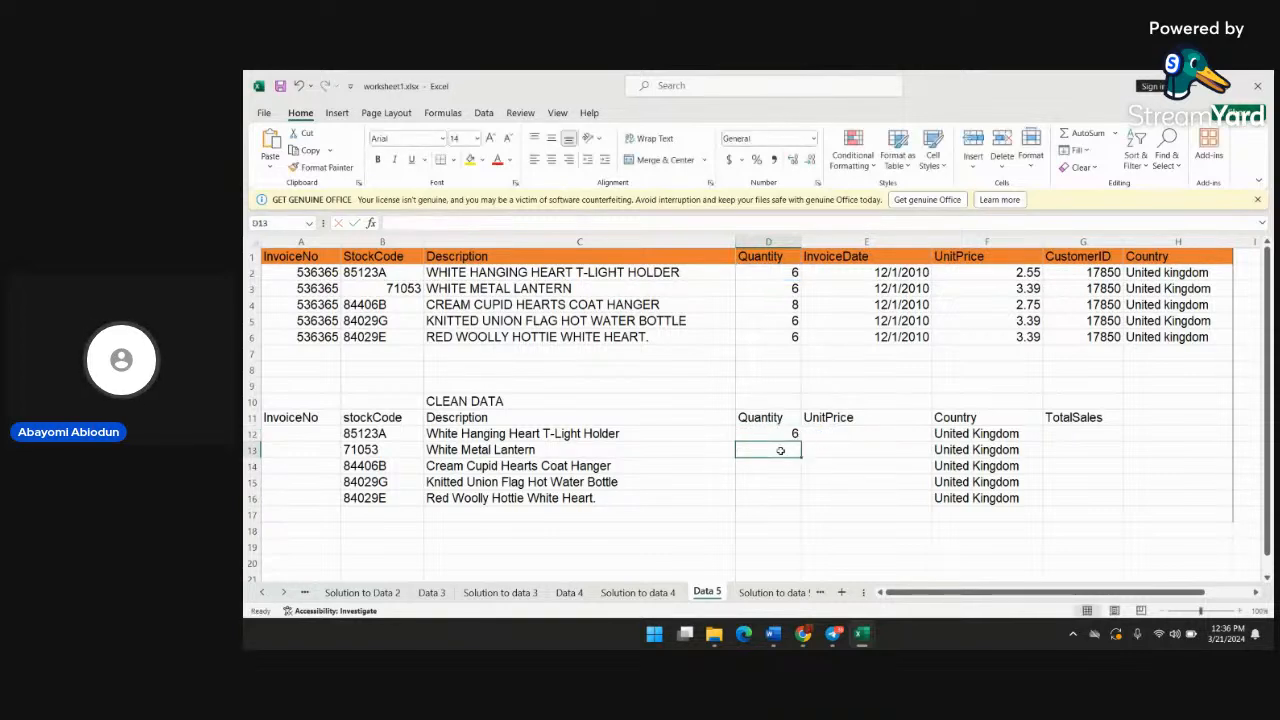
Fill the NUMBERVALUE formula from D12 down through D16 in the Quantity column
mouse_move(788, 436)
left_mouse_down()
mouse_move(900, 436)
mouse_move(797, 437)
left_mouse_up()
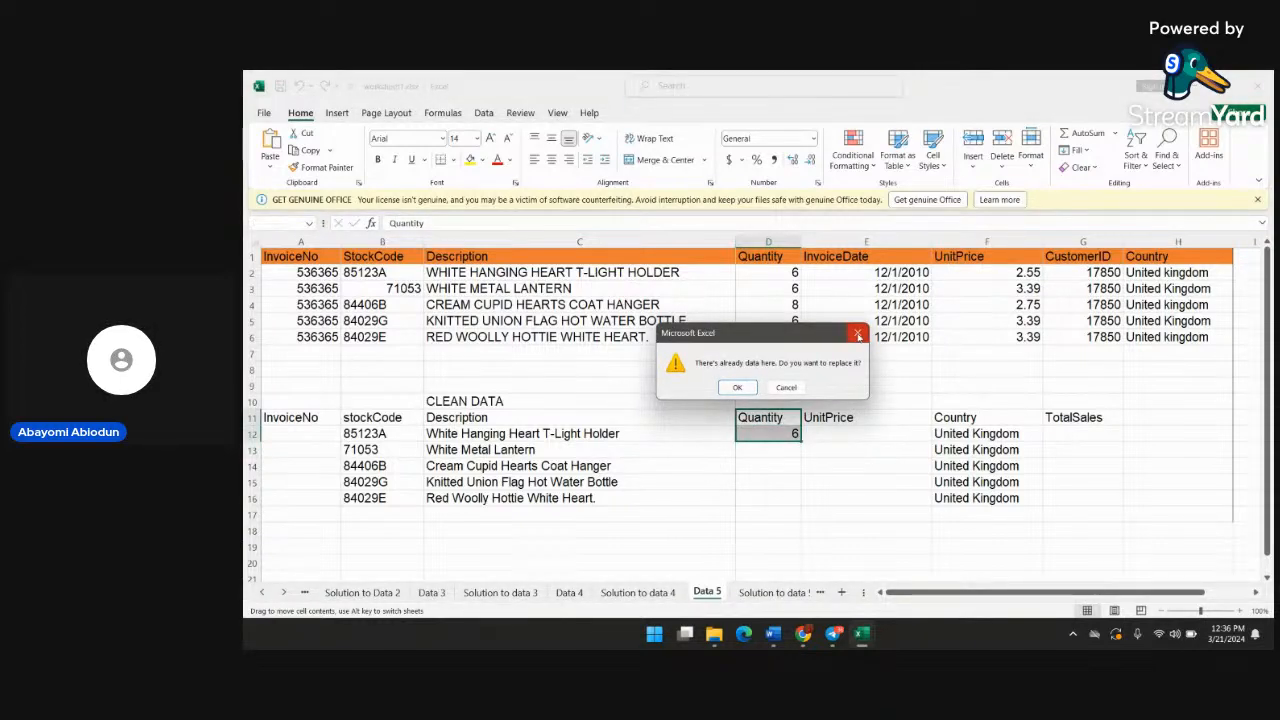
left_click(858, 336)
left_click(798, 437)
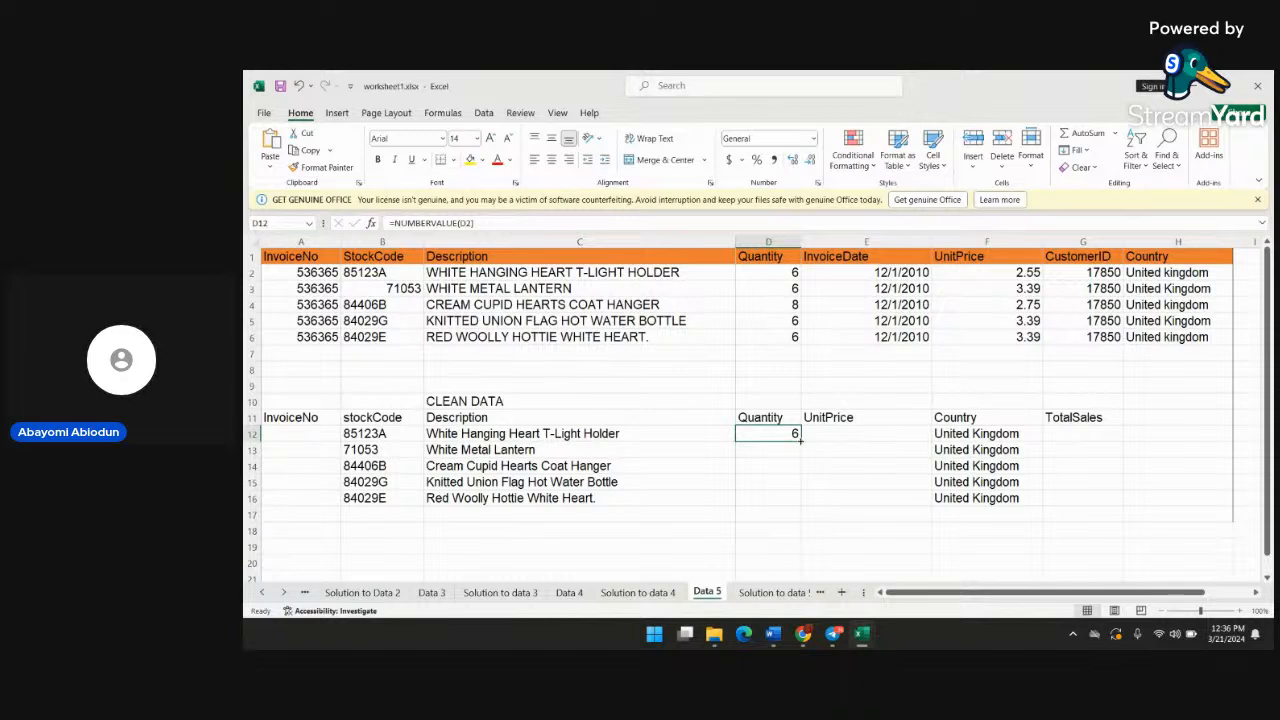
left_click_drag(798, 437, 798, 506)
Enter the formula =NUMBERVALUE(F2) in UnitPrice cell E12 of the CLEAN DATA table
left_click(859, 440)
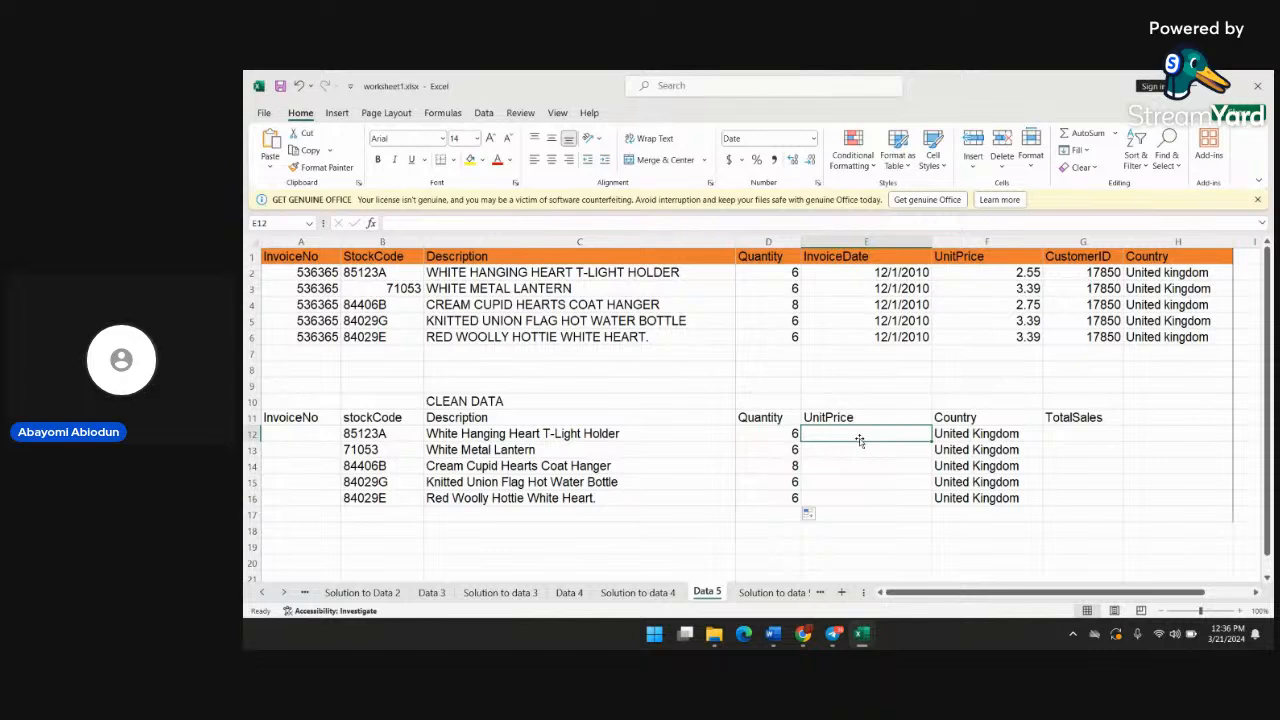
type("=num")
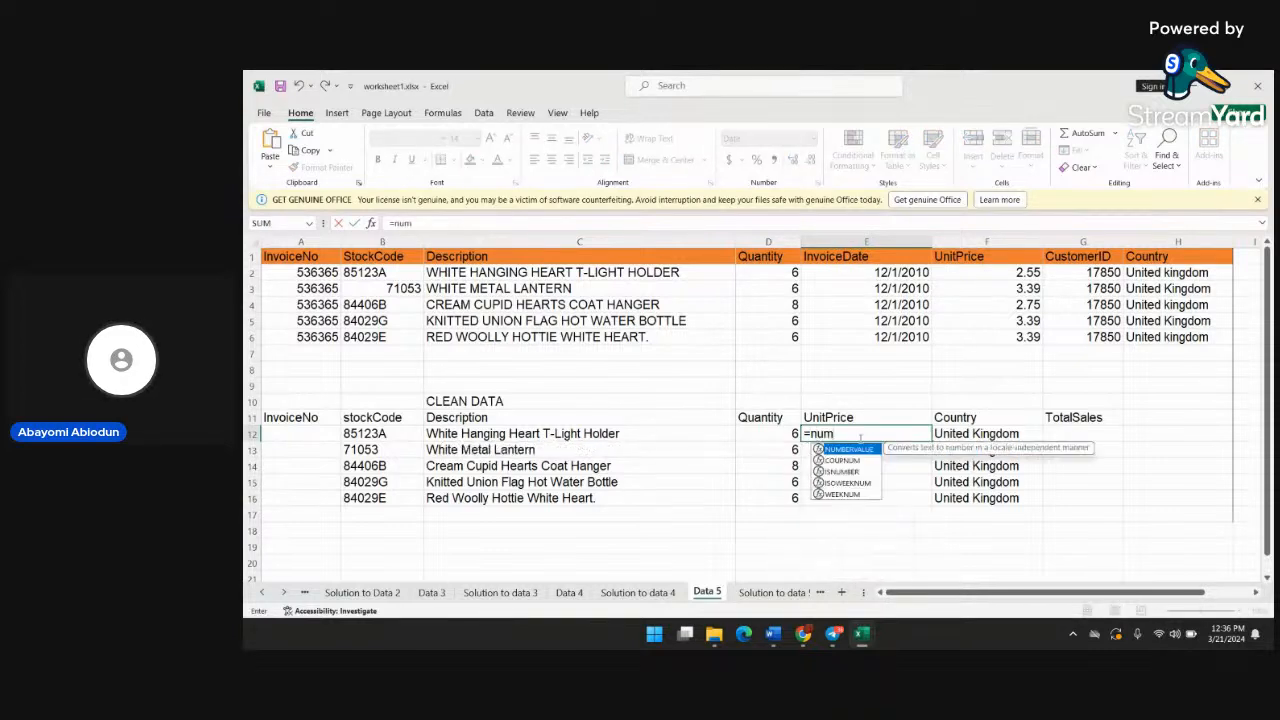
type("berval")
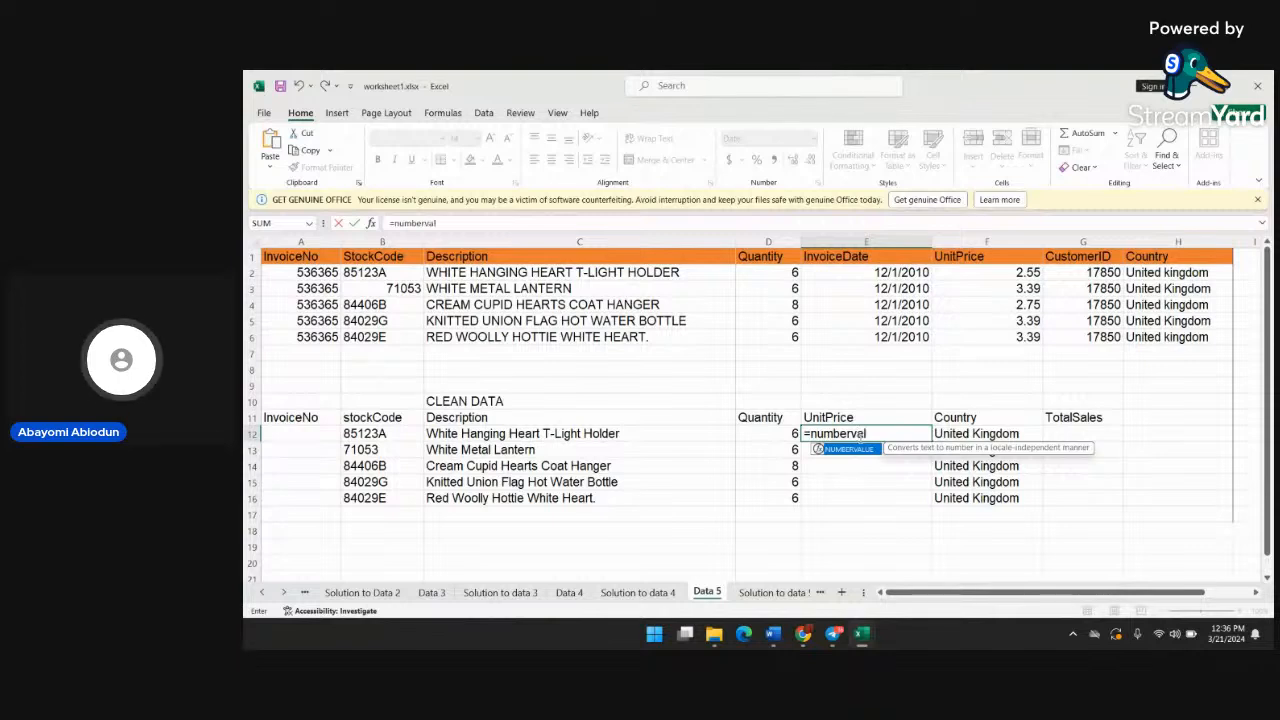
type("ue(")
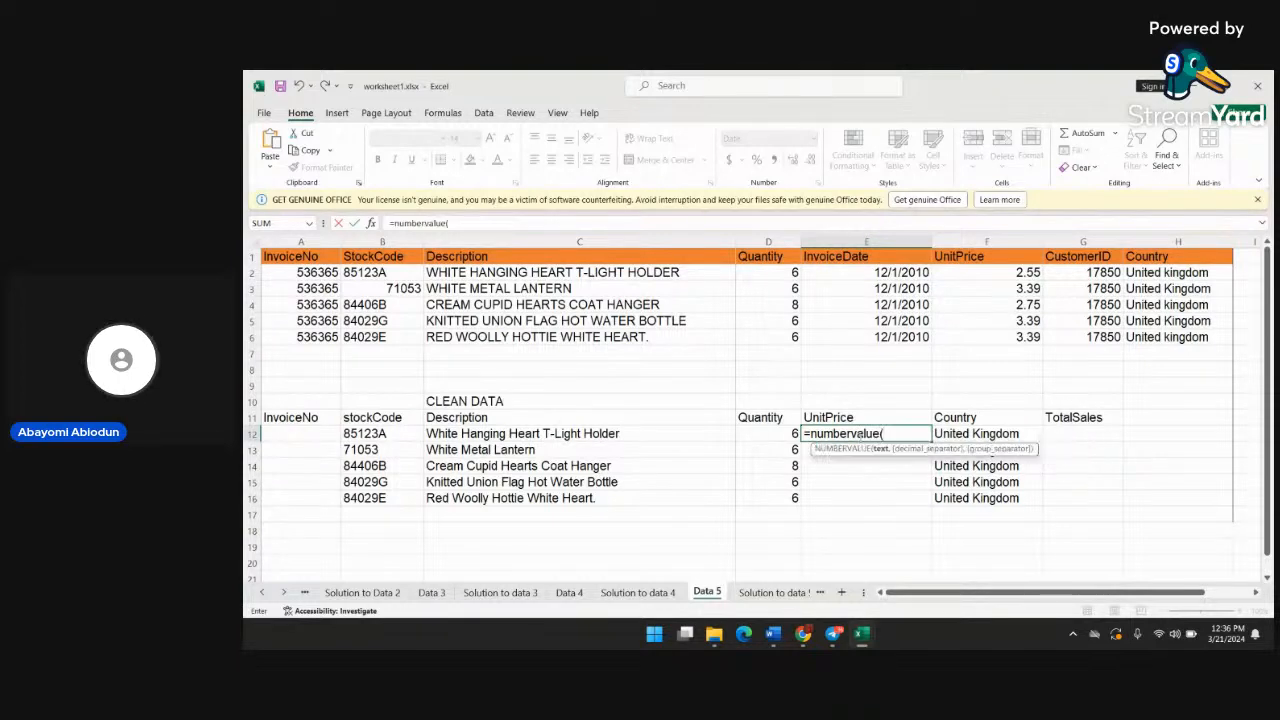
type("f")
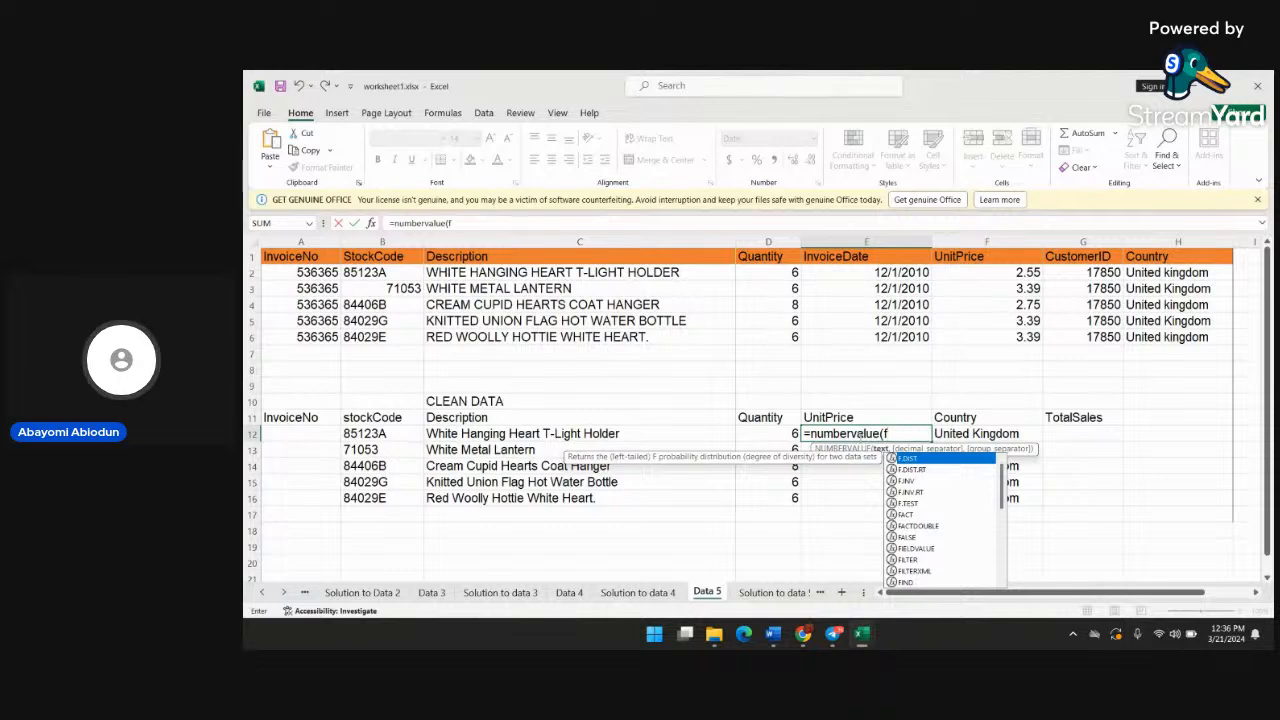
type("2)")
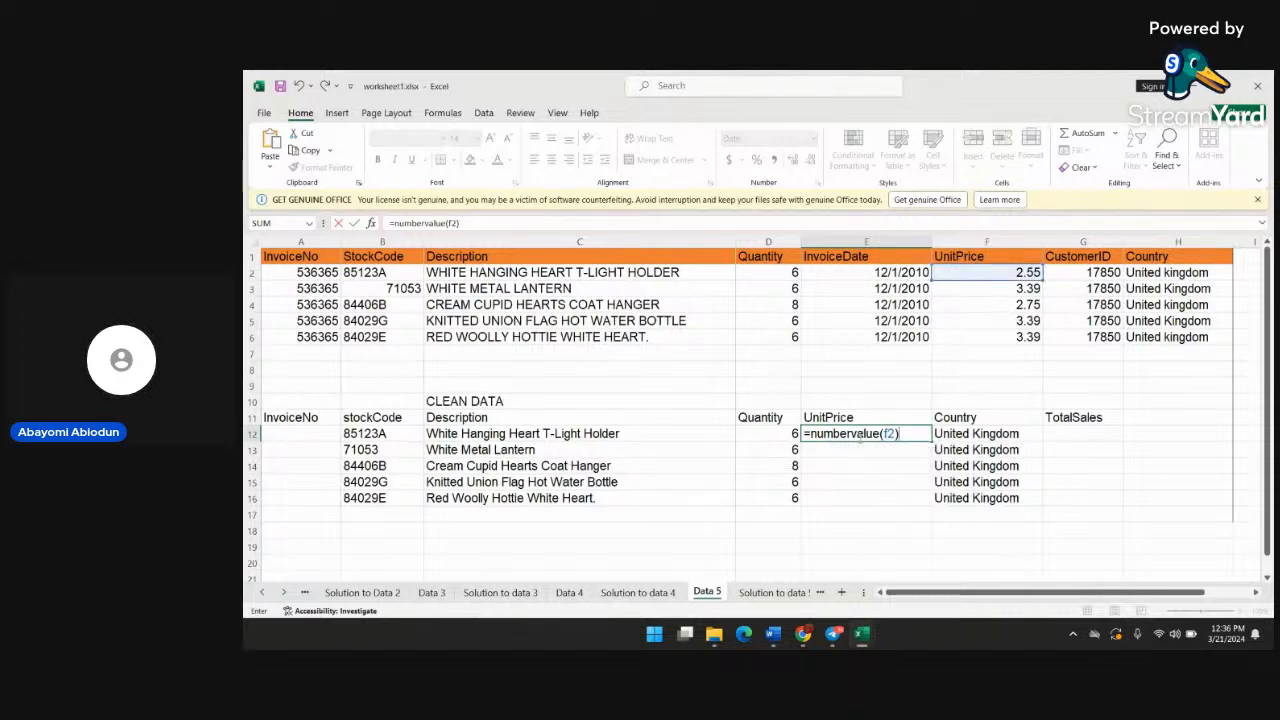
key("Return")
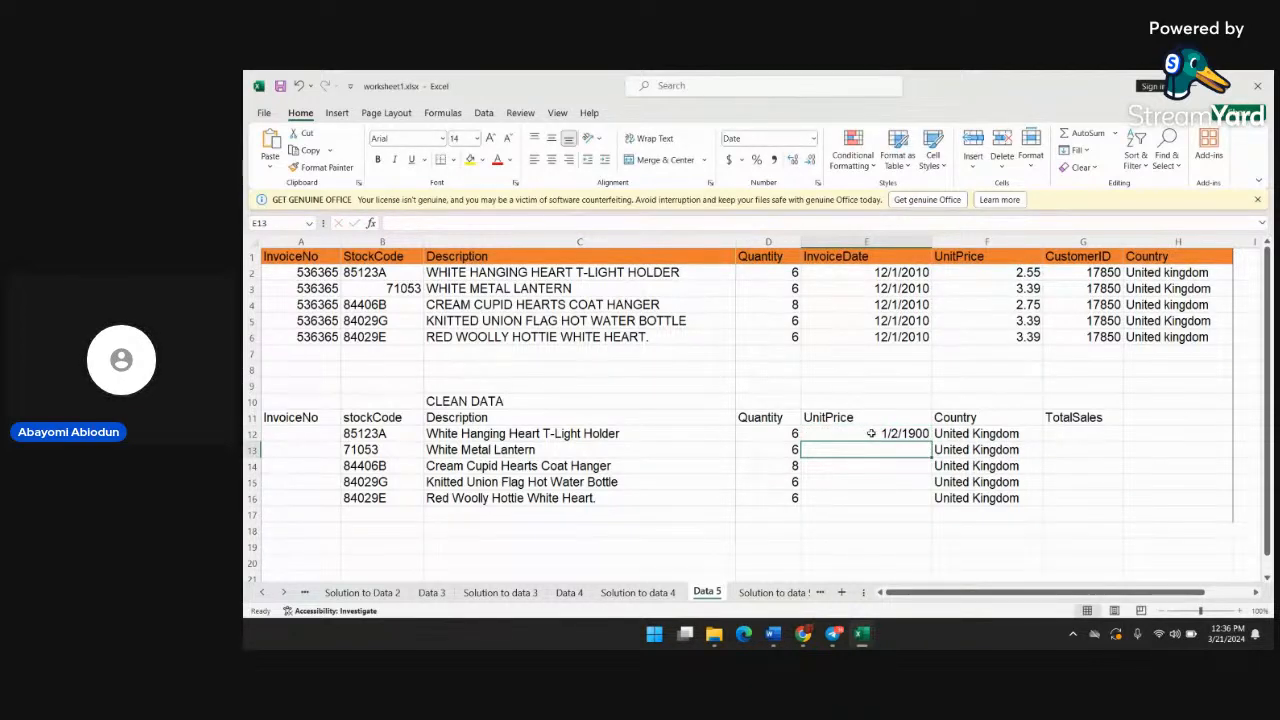
Inspect the NUMBERVALUE formula and its F2 reference in UnitPrice cell E12 of the CLEAN DATA table
left_click(895, 433)
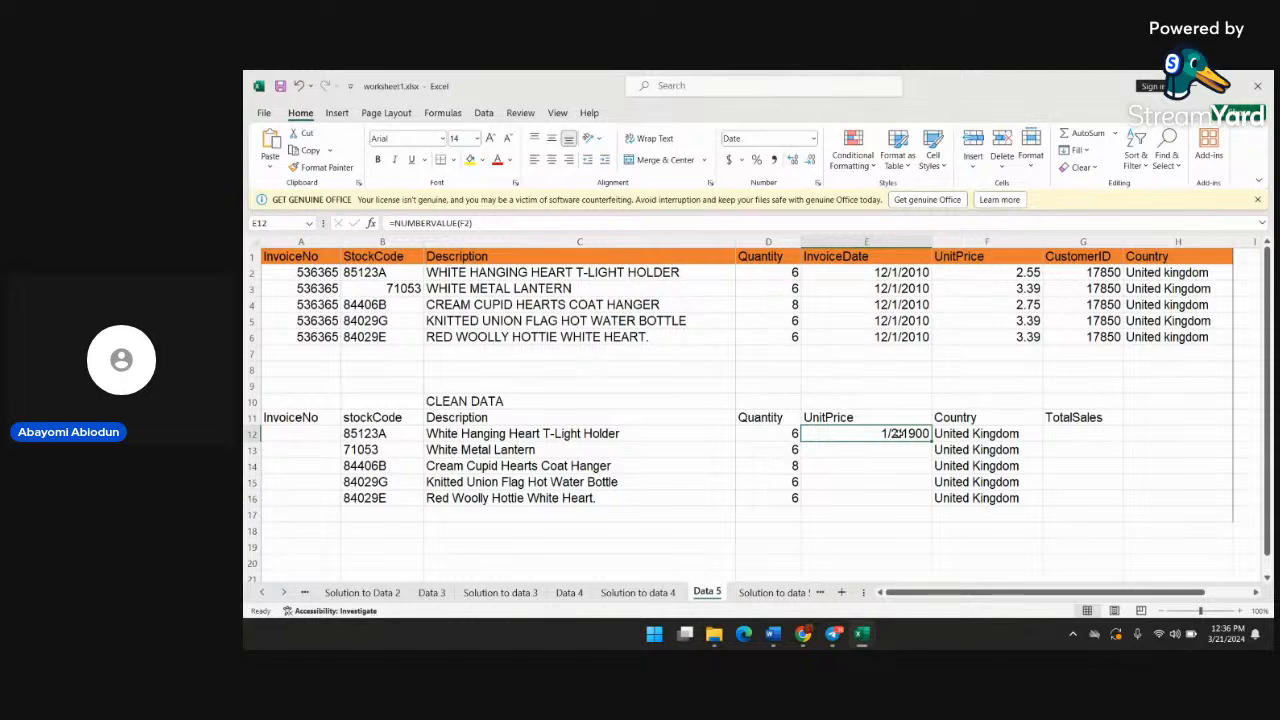
double_click(895, 433)
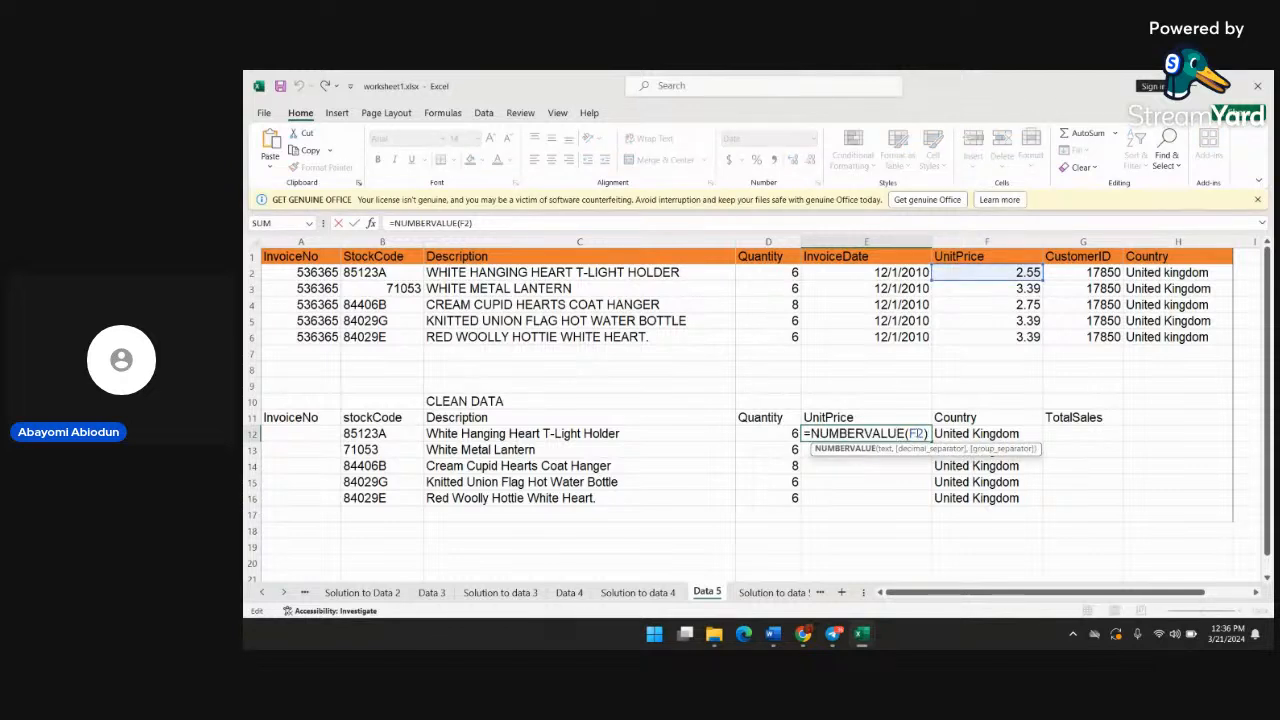
left_click(918, 434)
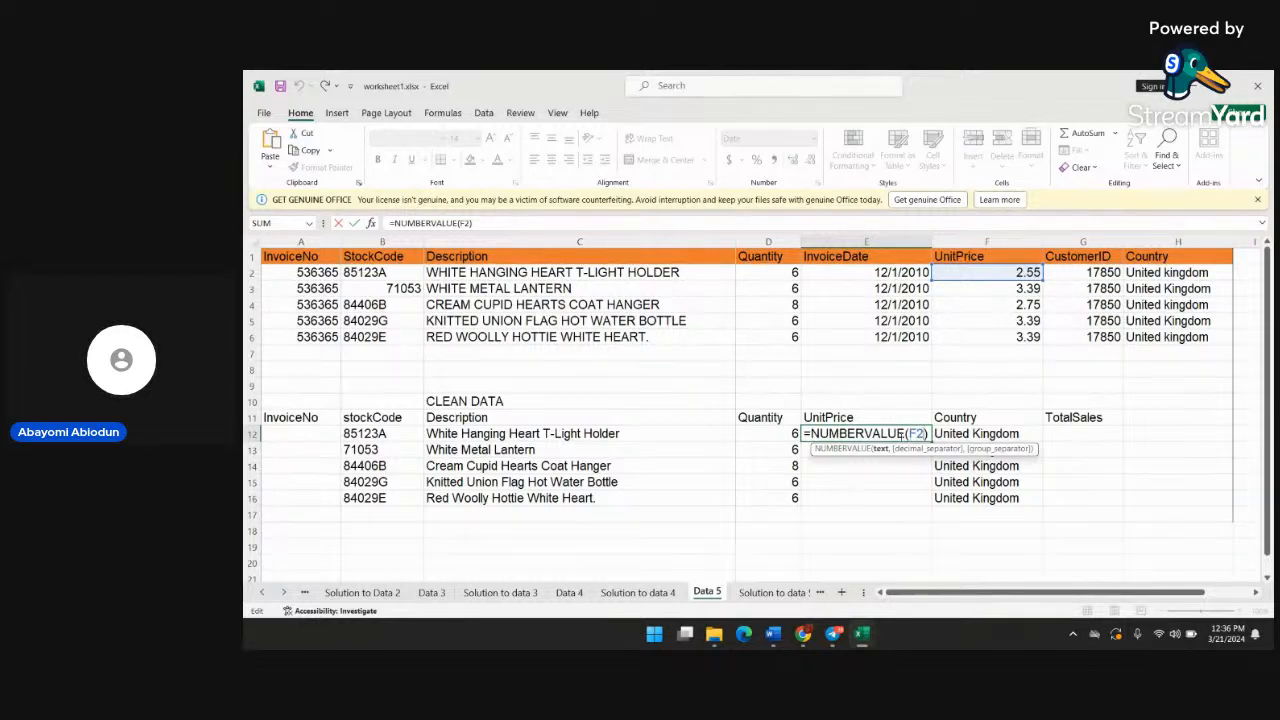
left_click(890, 477)
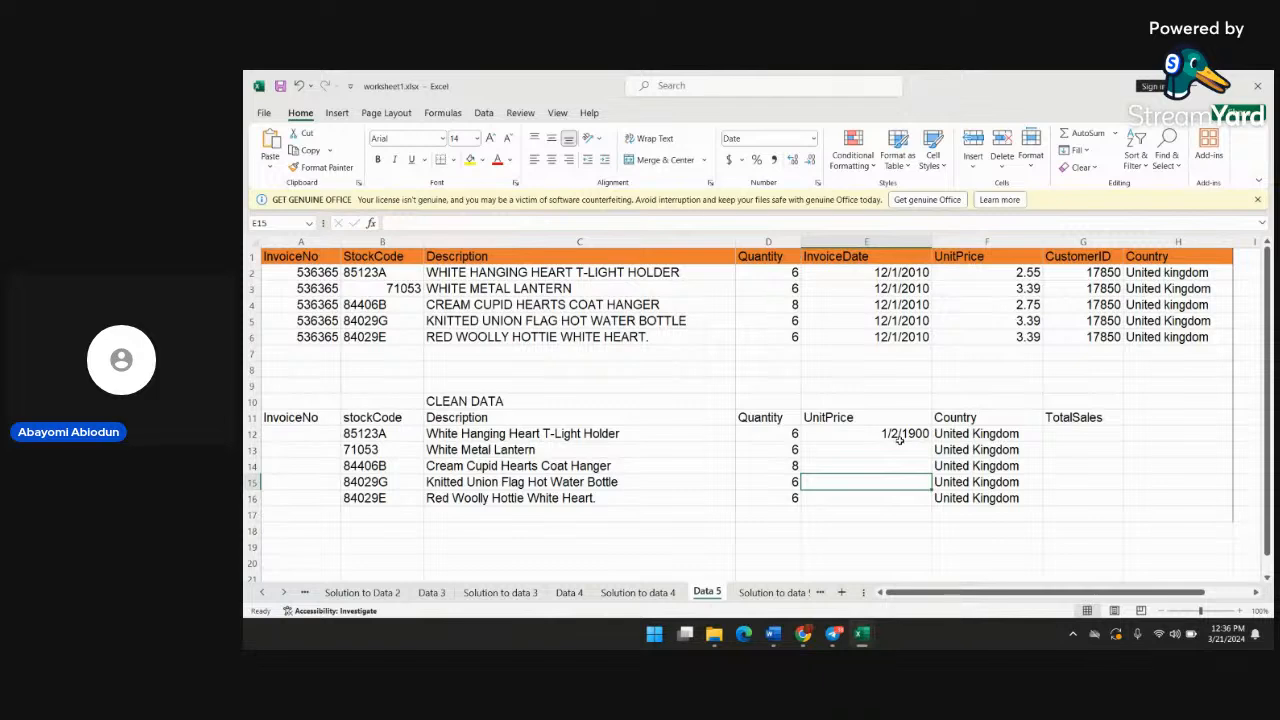
Delete the NUMBERVALUE formula from UnitPrice cell E12 of the CLEAN DATA table
left_click(898, 438)
double_click(900, 435)
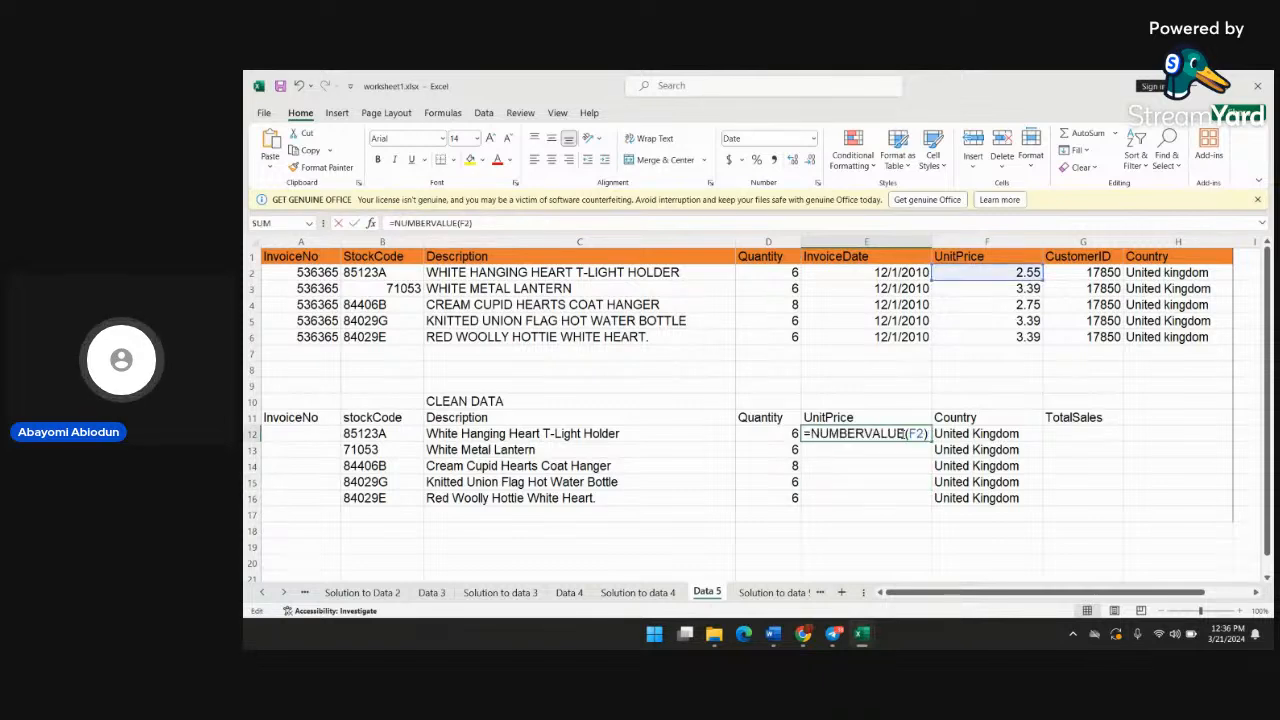
double_click(860, 434)
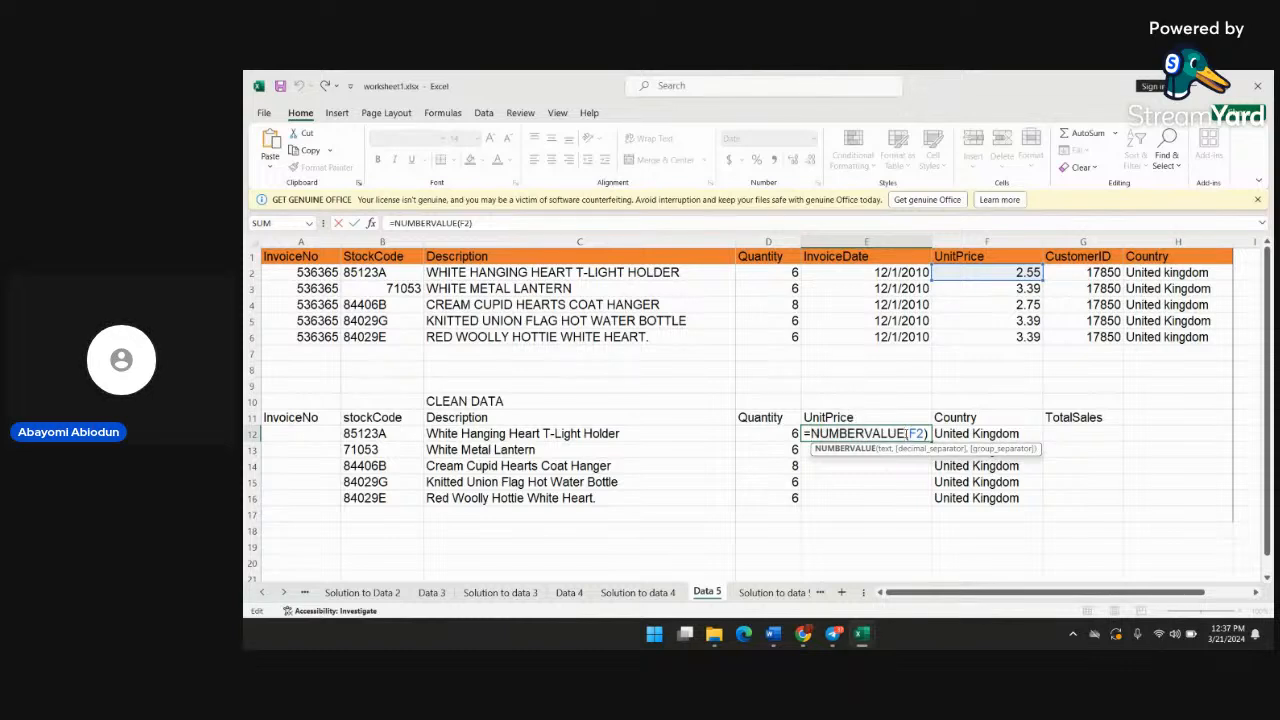
key("BackSpace")
key("BackSpace")
key("BackSpace")
key("BackSpace")
key("BackSpace")
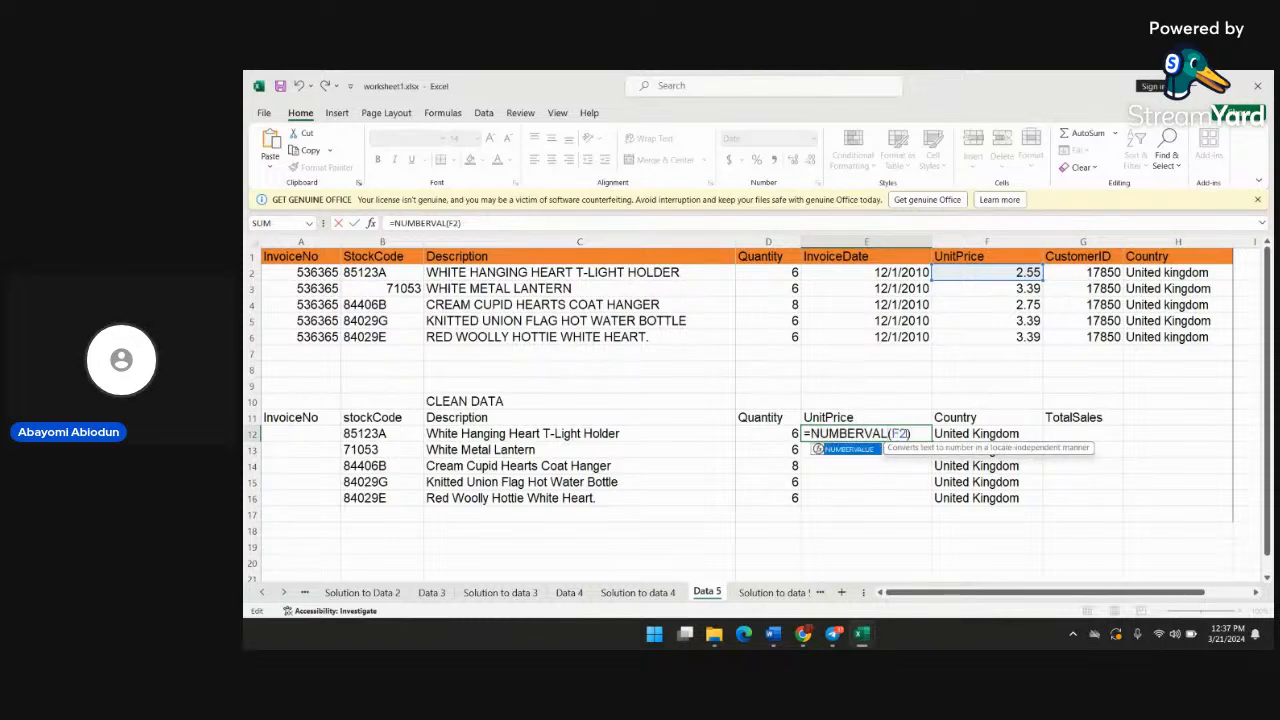
key("BackSpace")
key("BackSpace")
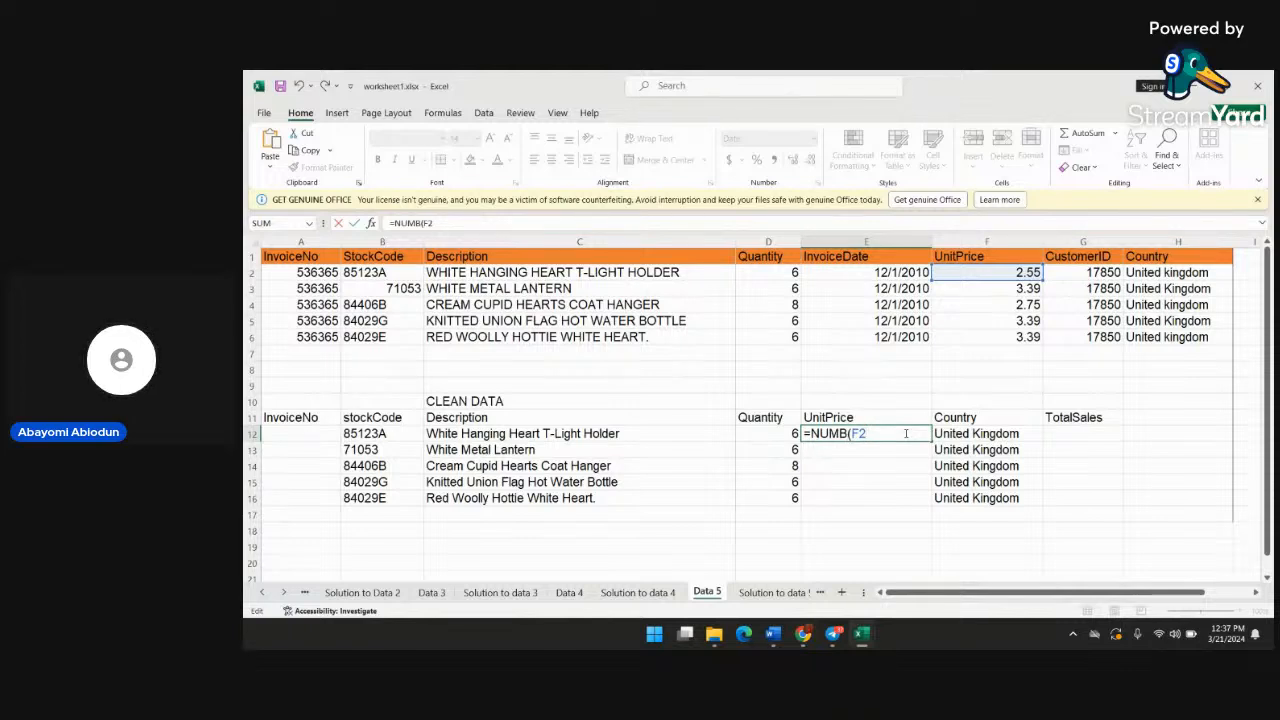
key("BackSpace")
key("BackSpace")
key("BackSpace")
key("BackSpace")
key("BackSpace")
key("BackSpace")
key("BackSpace")
key("BackSpace")
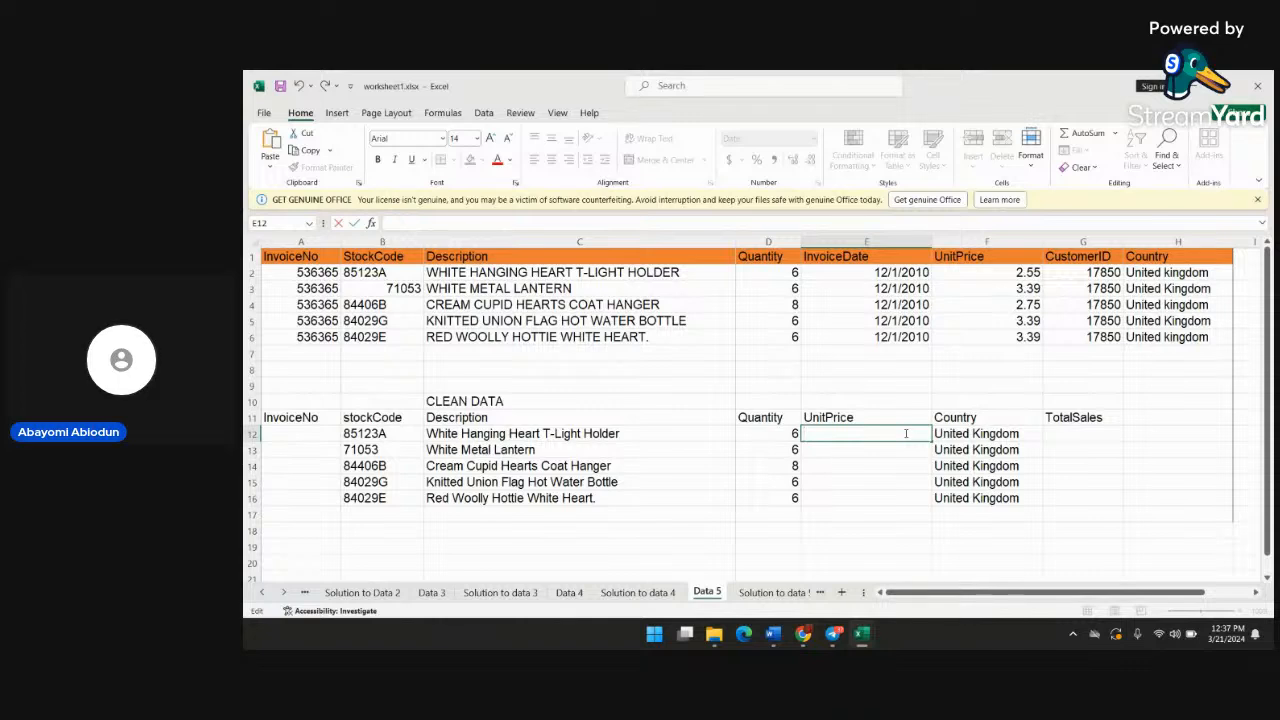
Try to enter the formula =decimal(2.55) in UnitPrice cell E12
type("de")
key("BackSpace")
key("BackSpace")
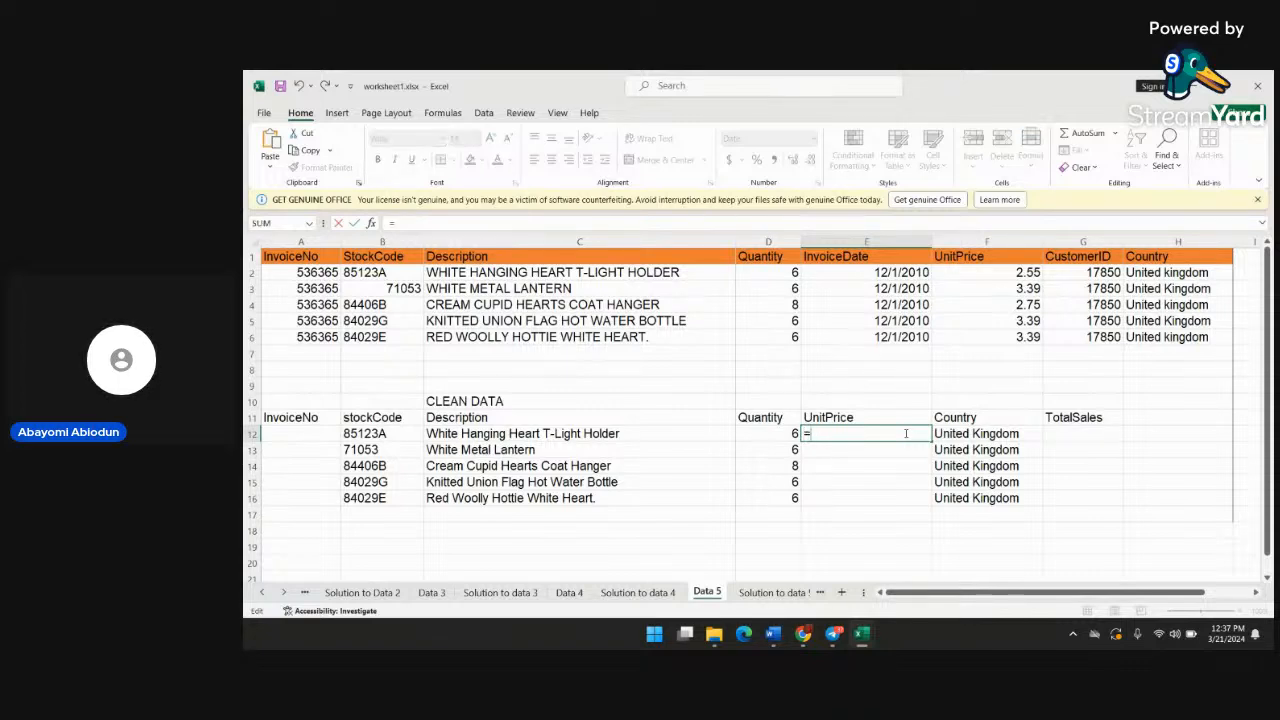
type("=dec")
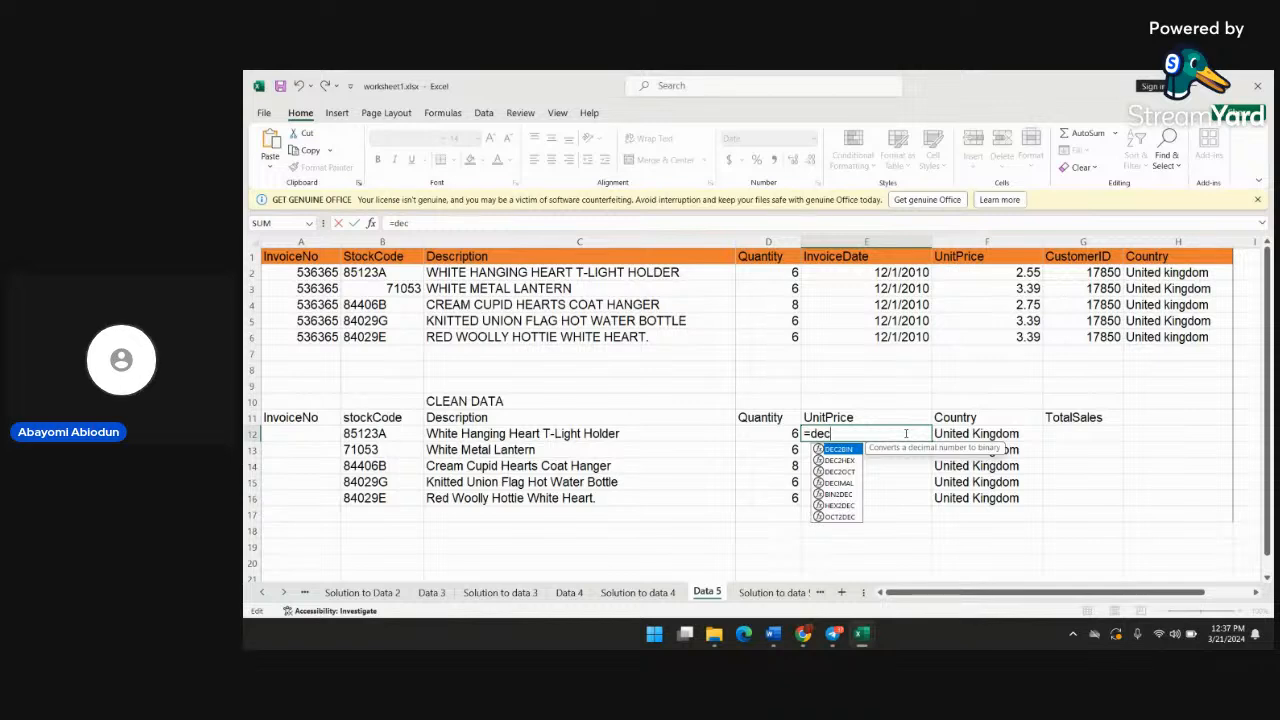
type("c")
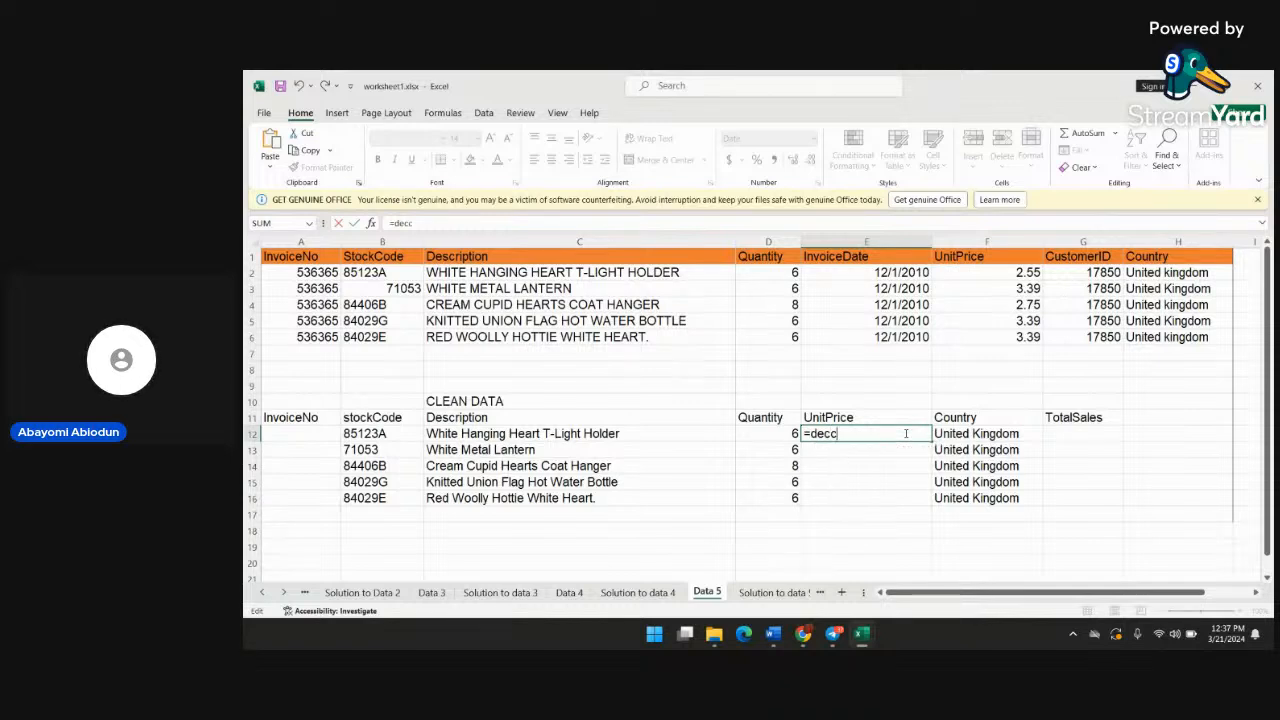
key("BackSpace")
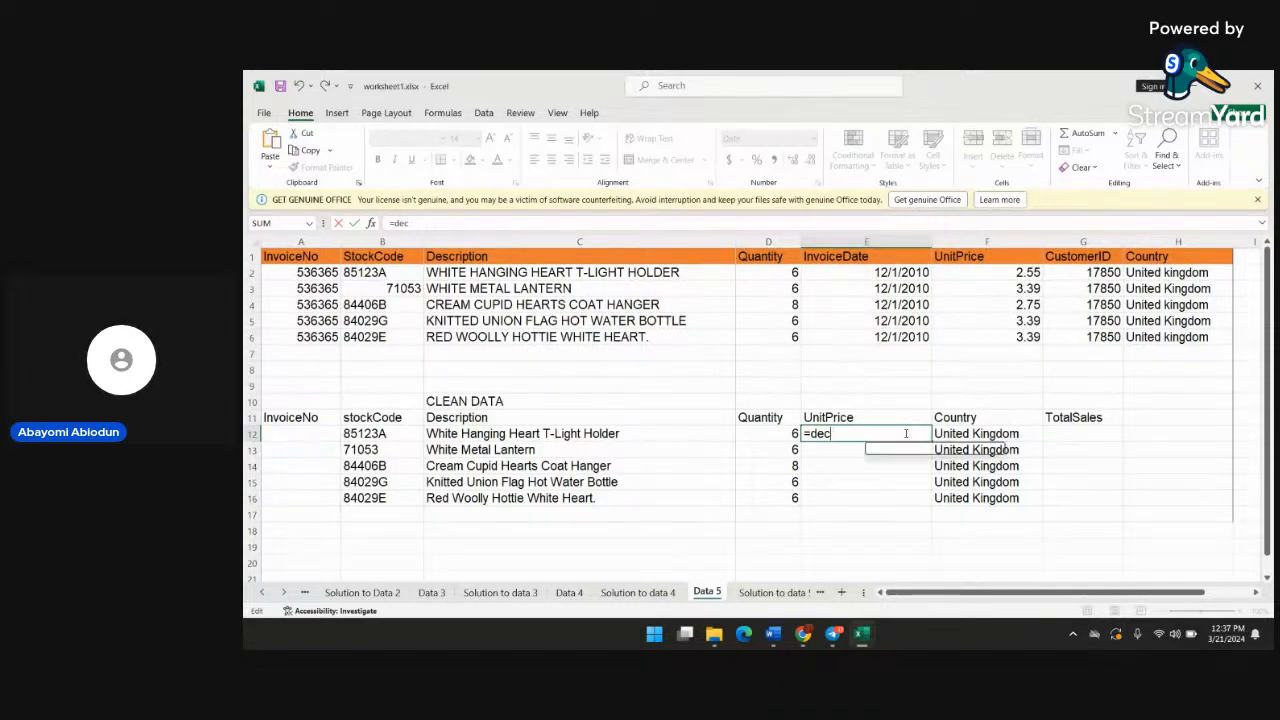
type("imal")
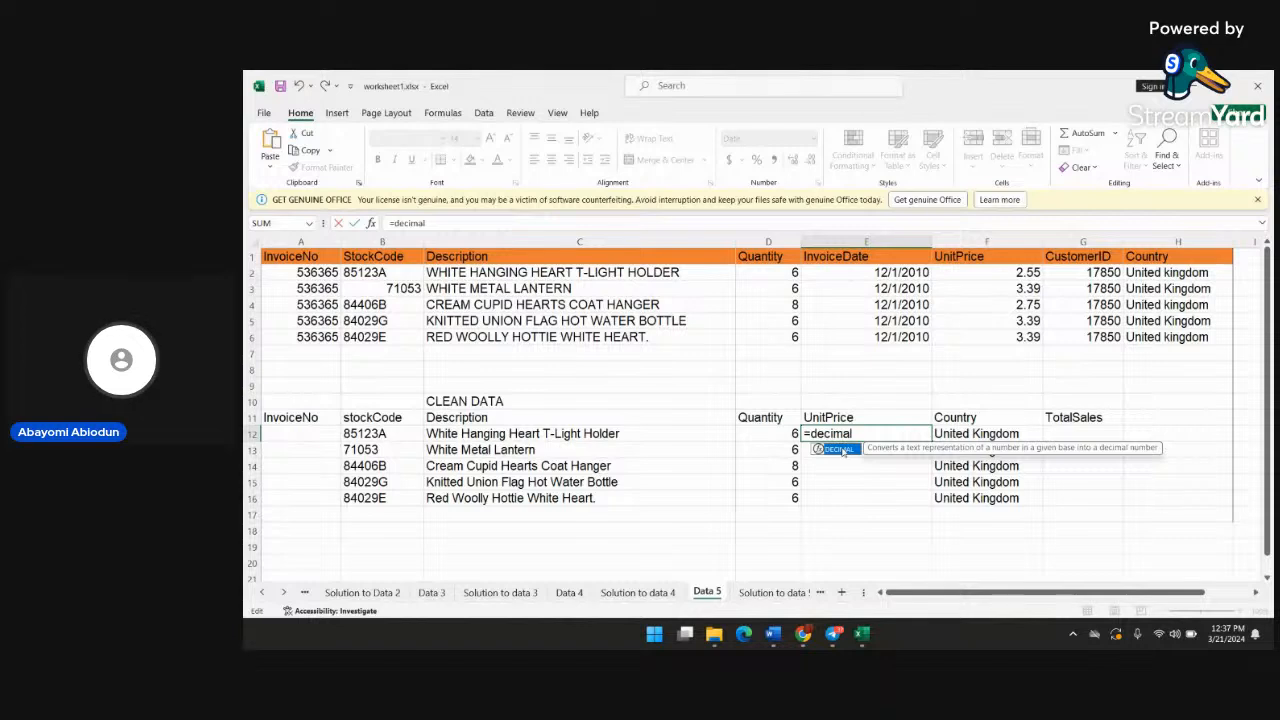
type("(")
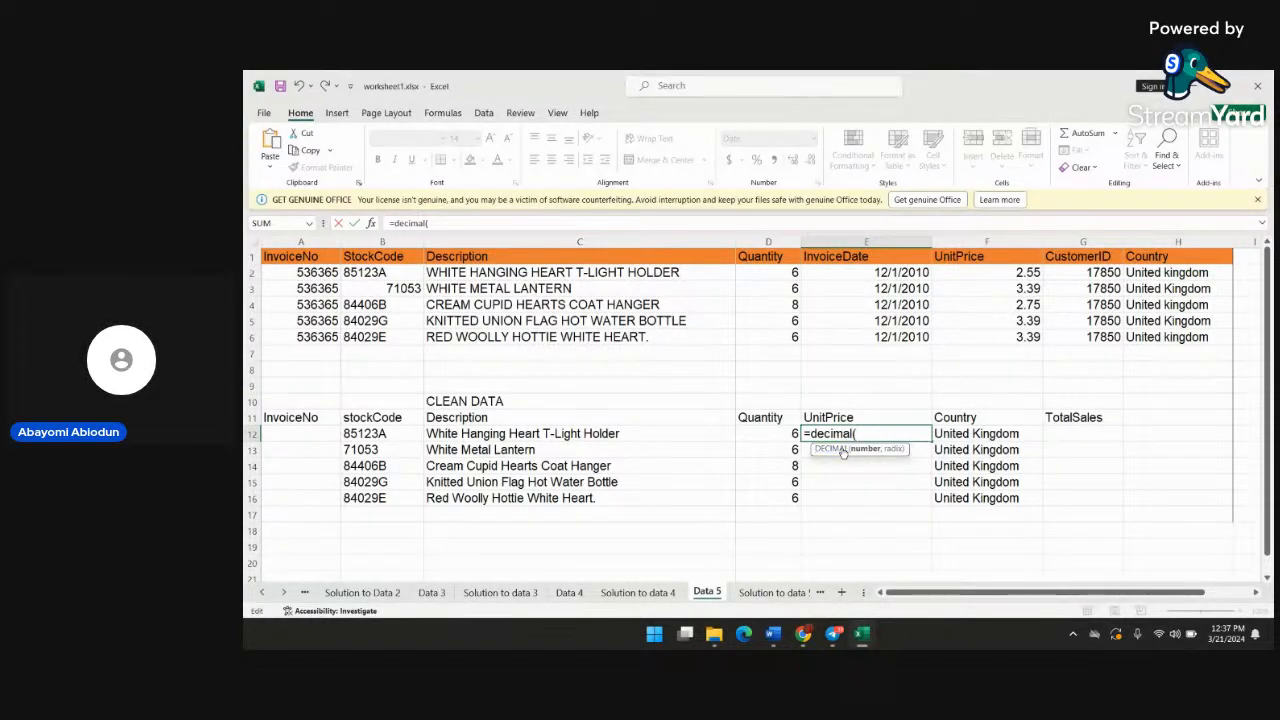
type("2")
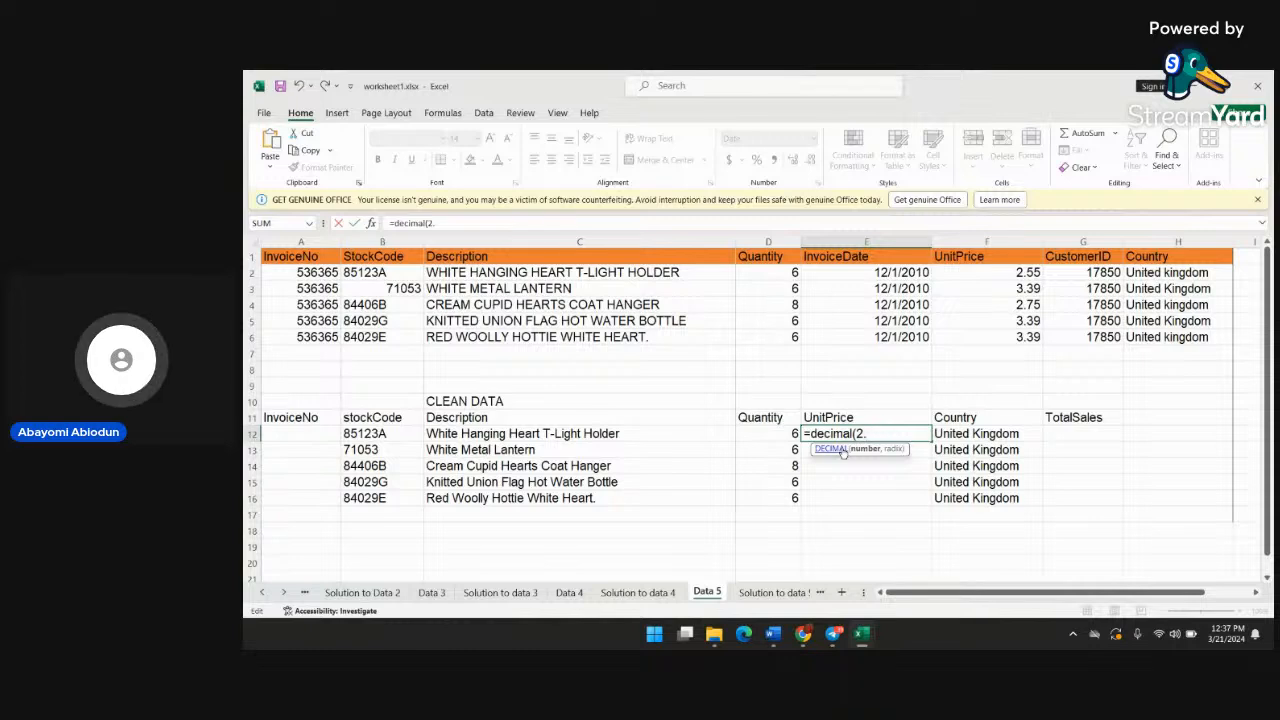
type(".55")
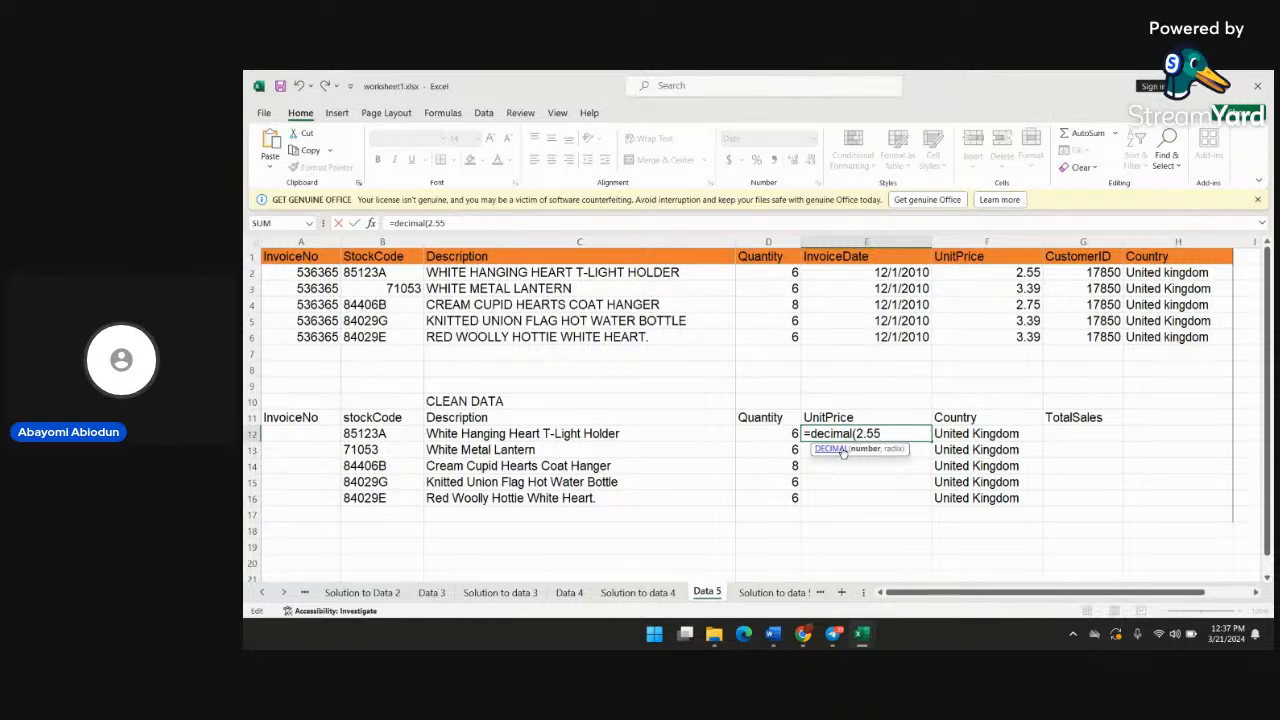
type(")")
key("Return")
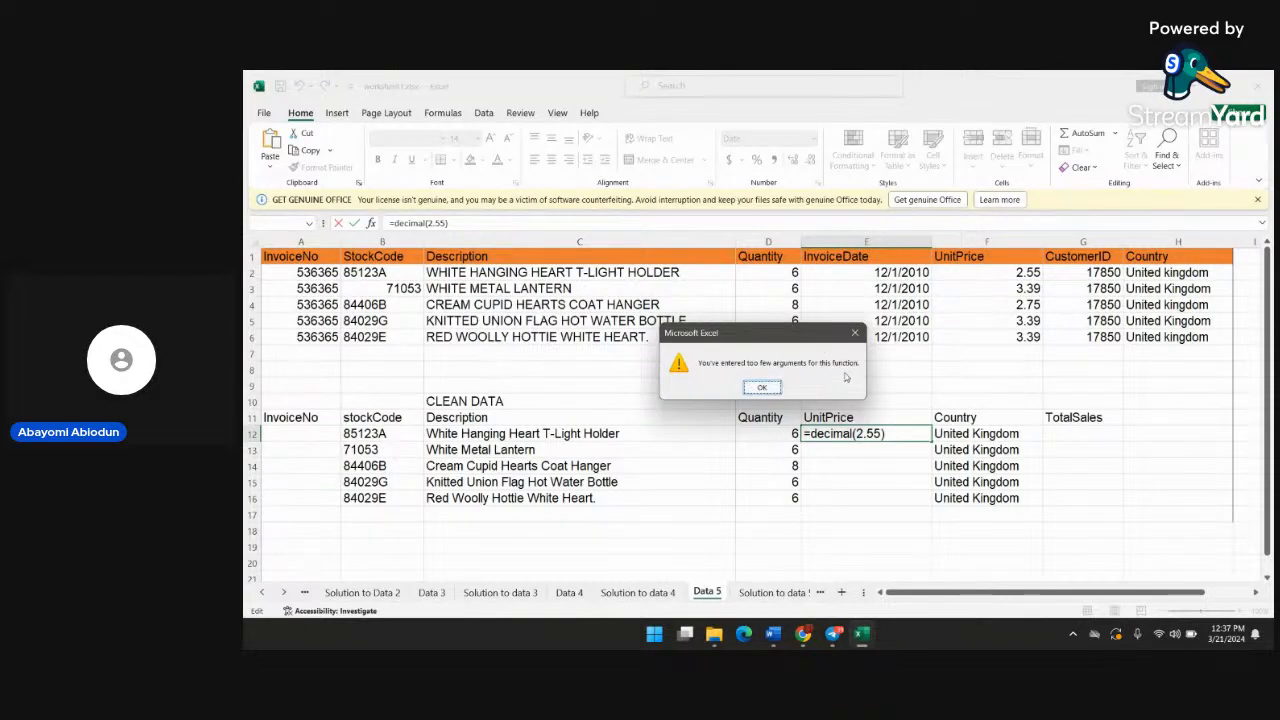
left_click(858, 332)
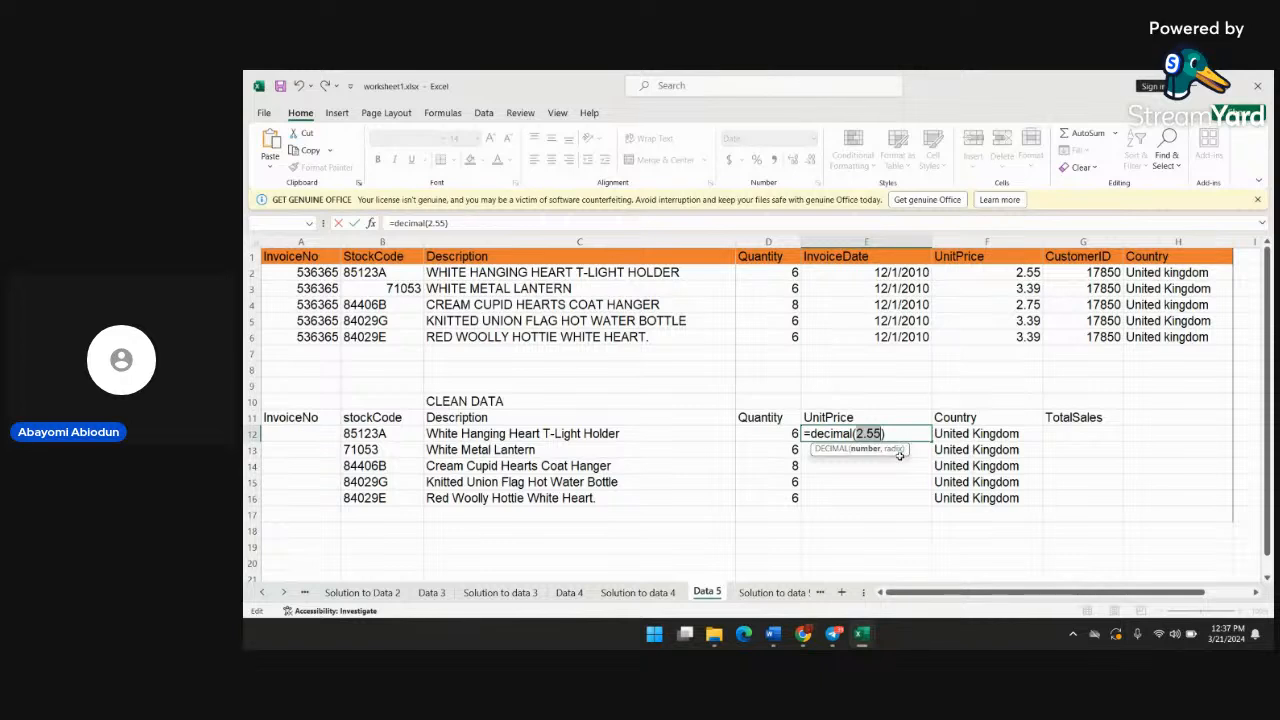
Add the radix argument 2 to the formula in E12, making it =decimal(2.55,2)
left_click(893, 434)
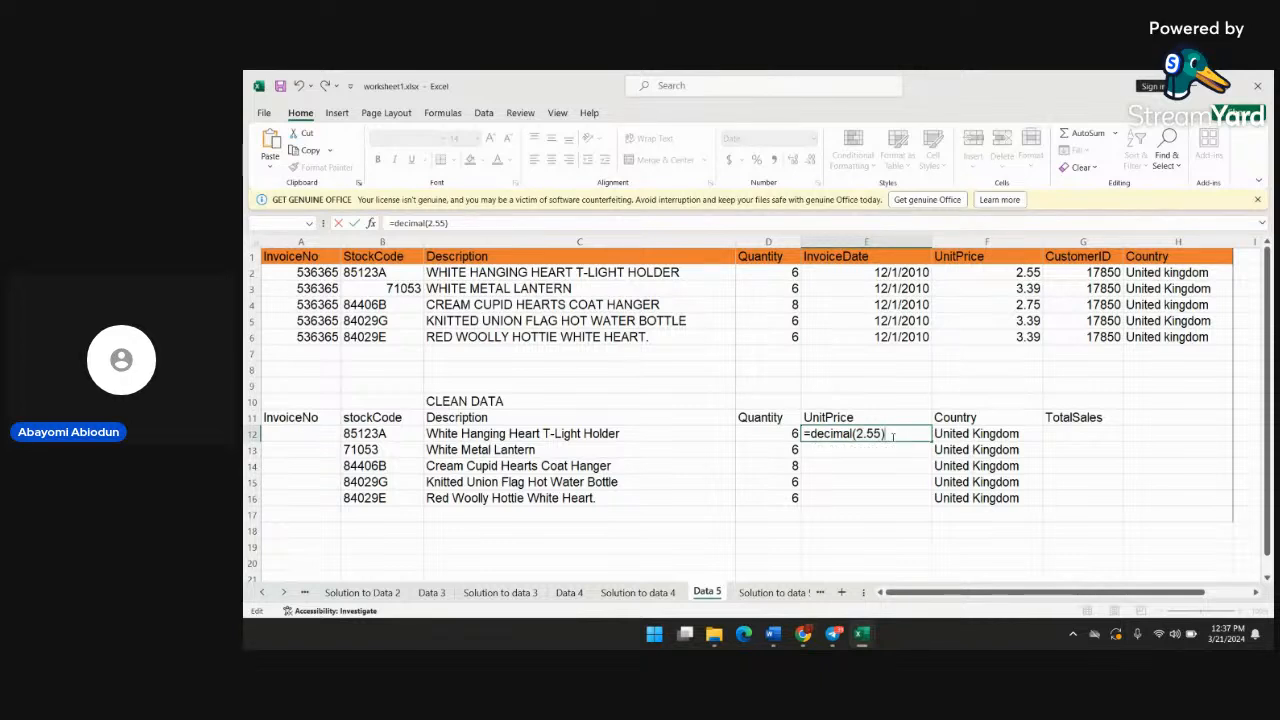
key("Left")
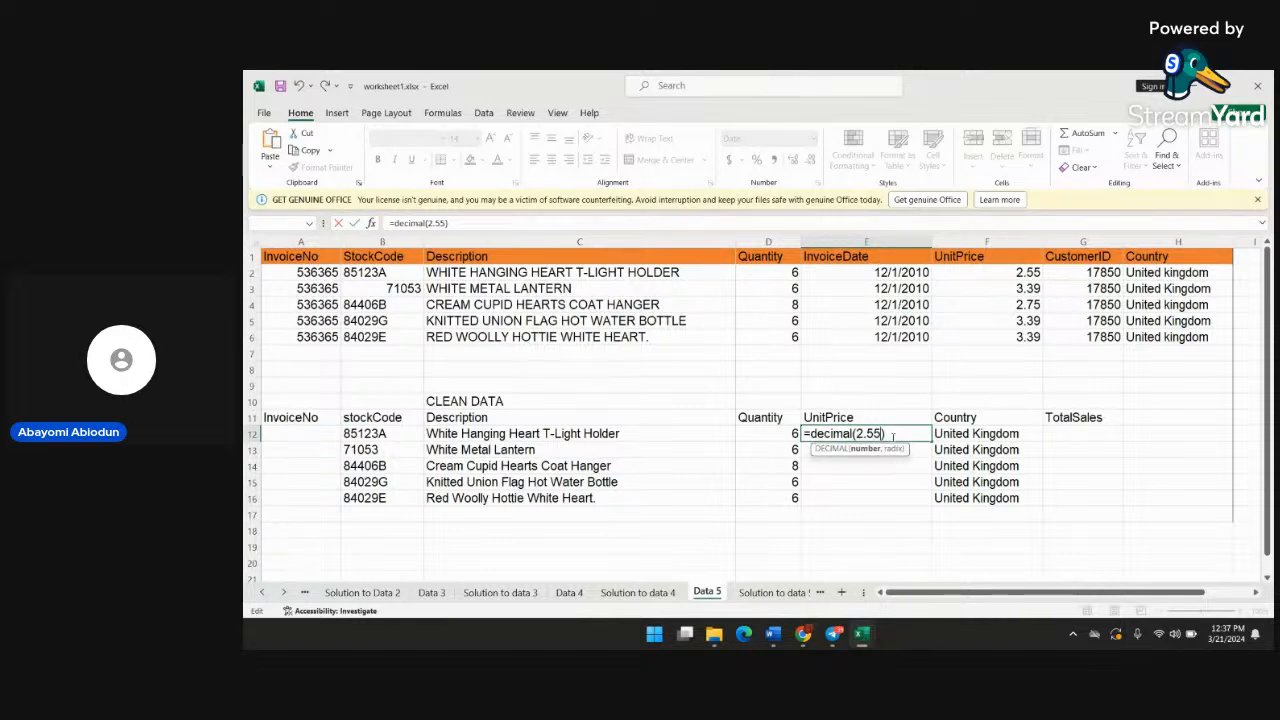
type(",2")
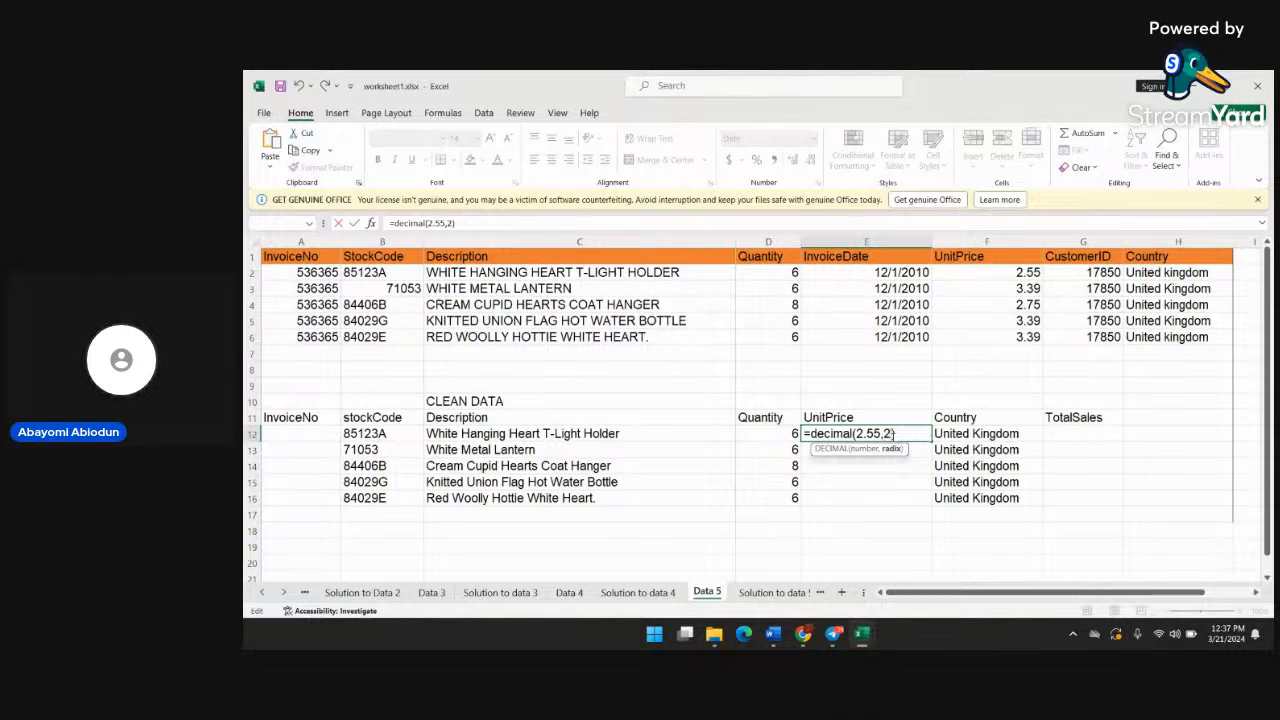
key("Right")
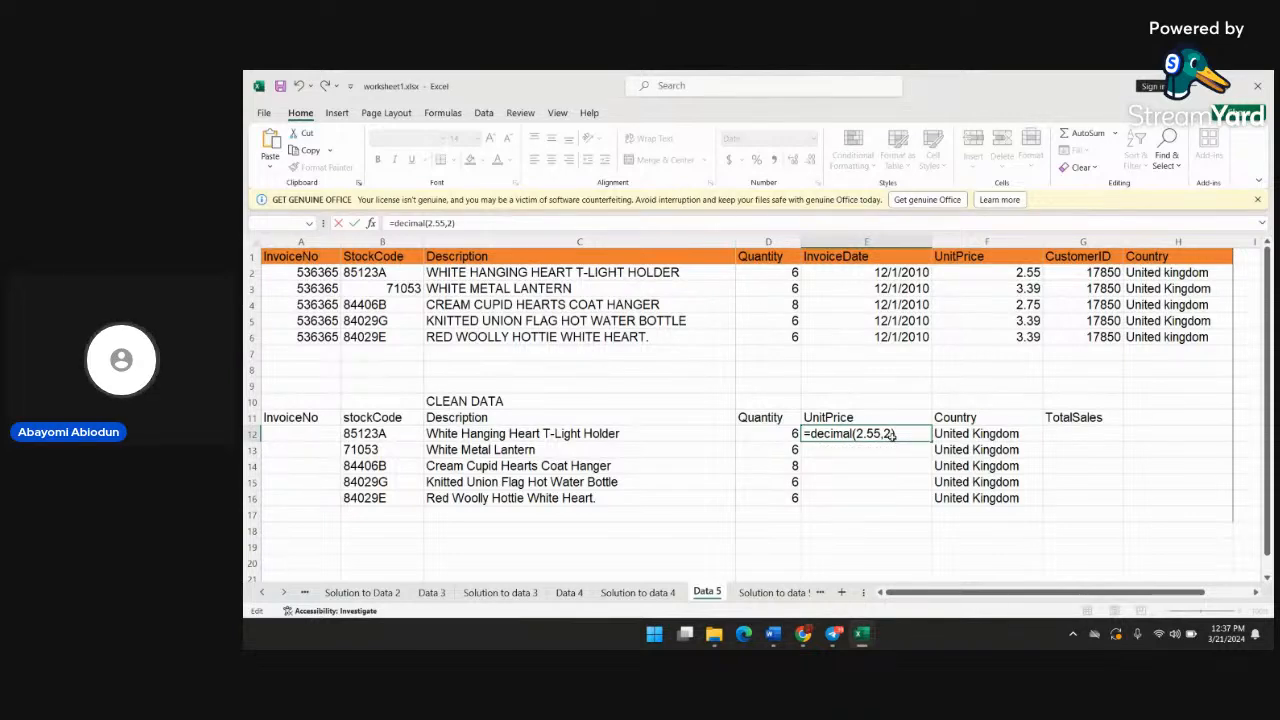
key("Return")
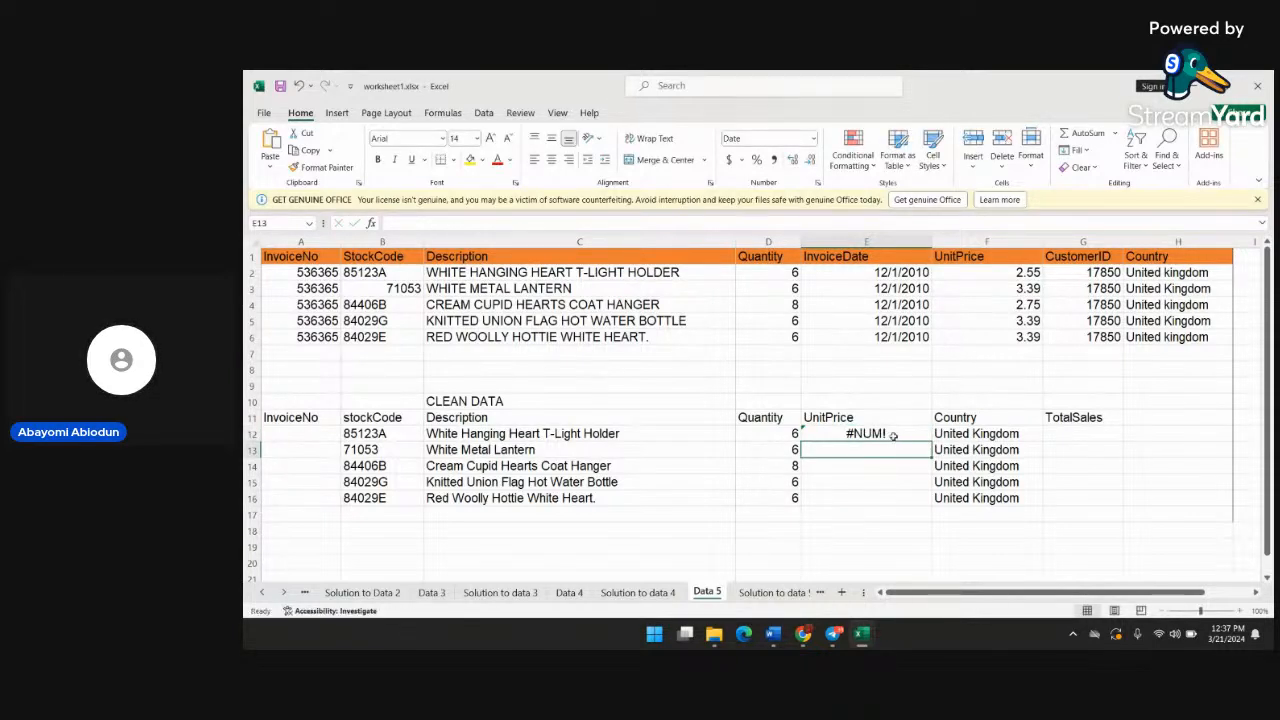
Swap the arguments of the DECIMAL formula in E12 and enter it as =DECIMAL(2,2.55)
double_click(882, 434)
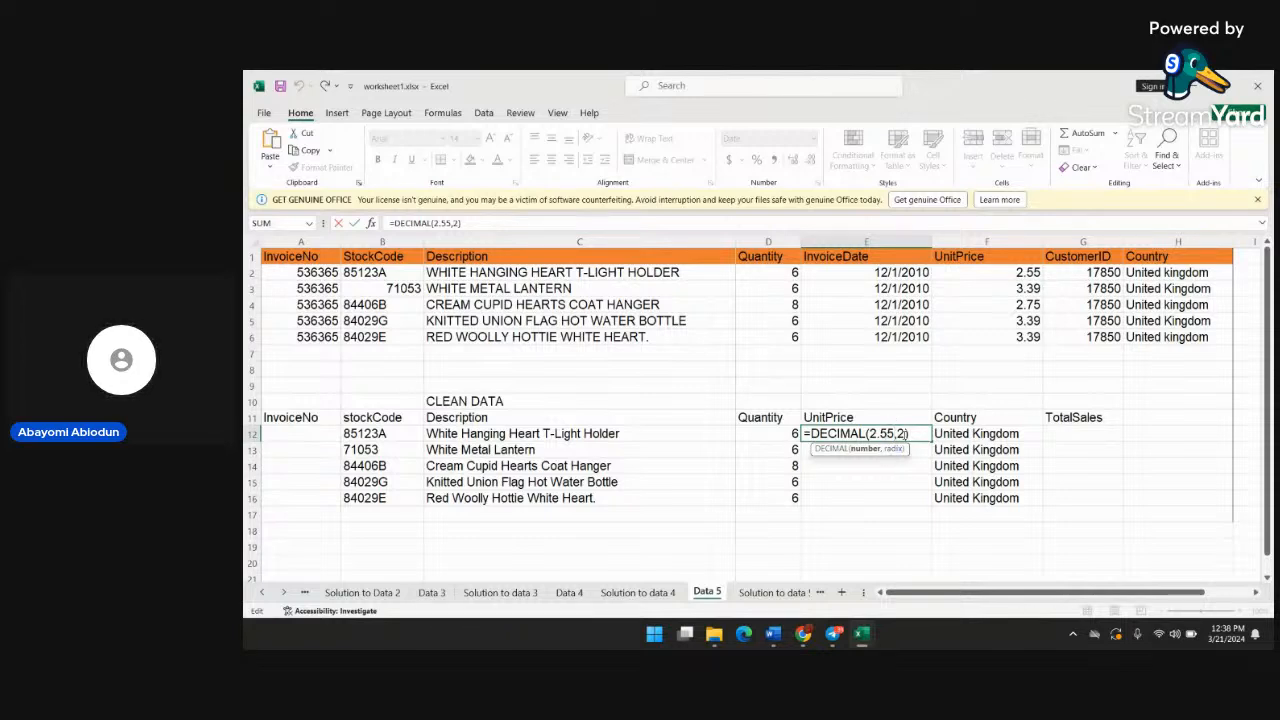
key("Delete")
key("Delete")
type("2,2")
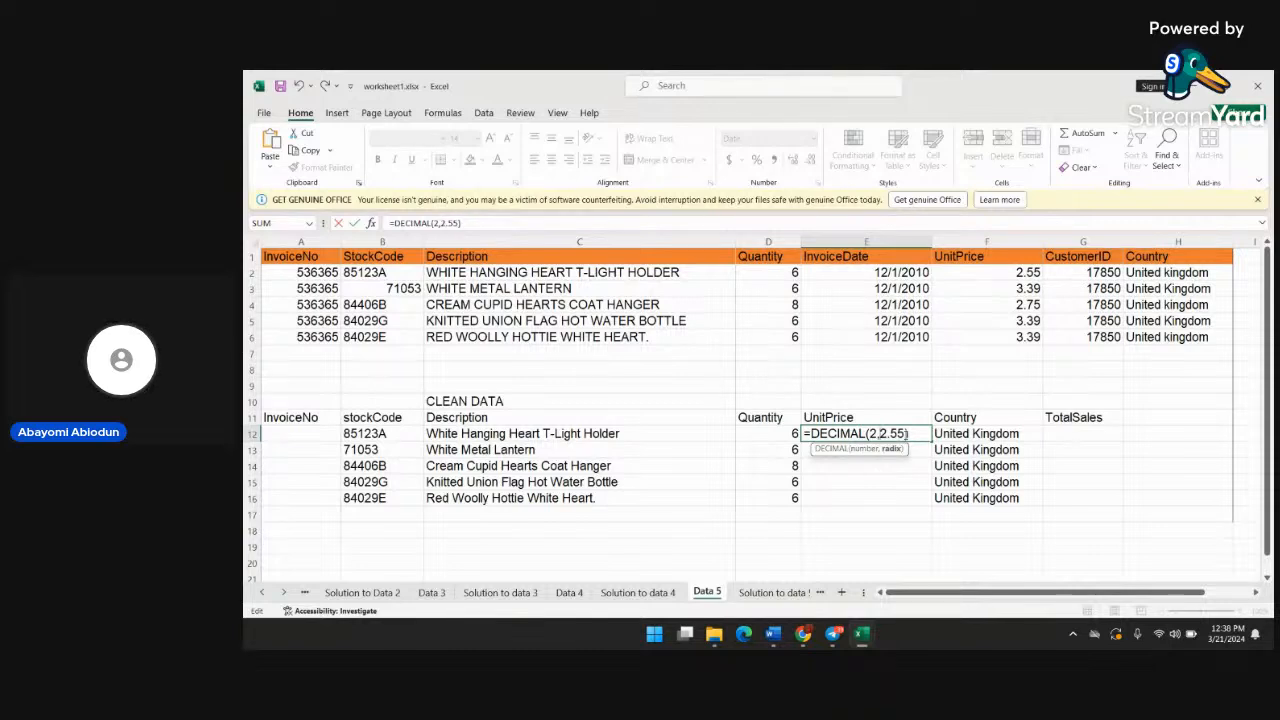
key("Return")
Delete the DECIMAL formula from UnitPrice cell E12, leaving the cell empty
double_click(887, 433)
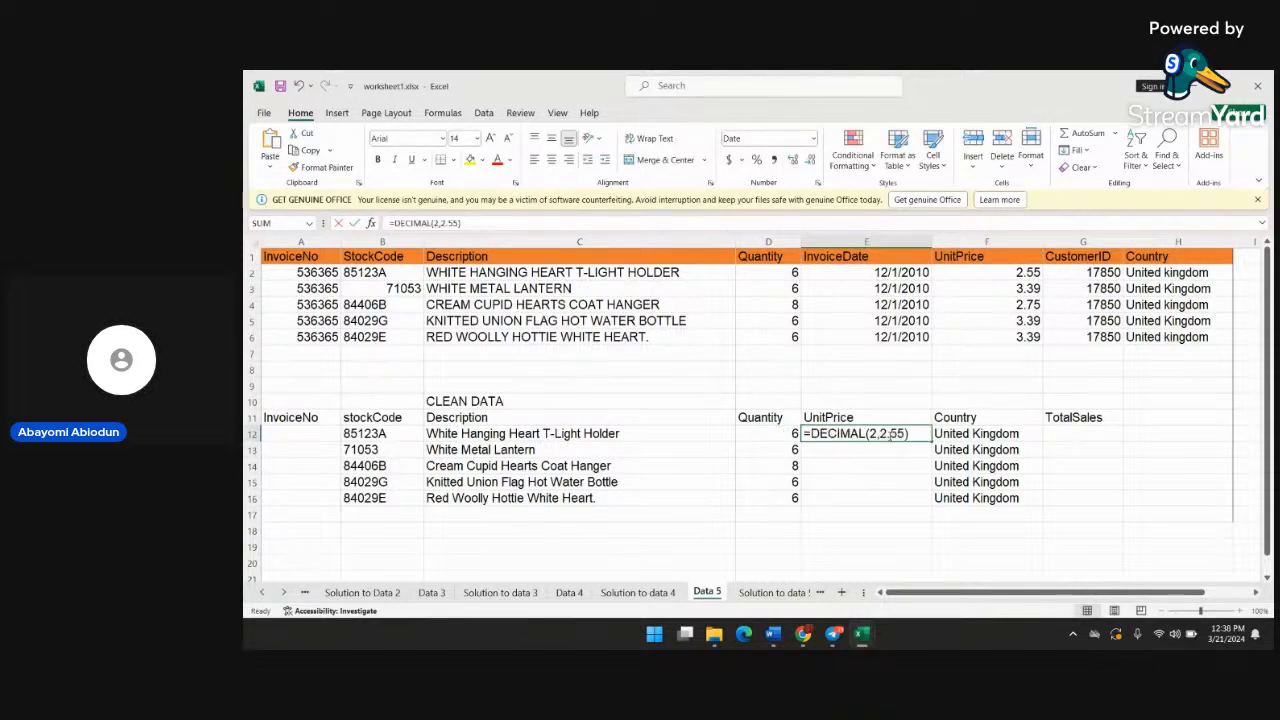
left_click(905, 481)
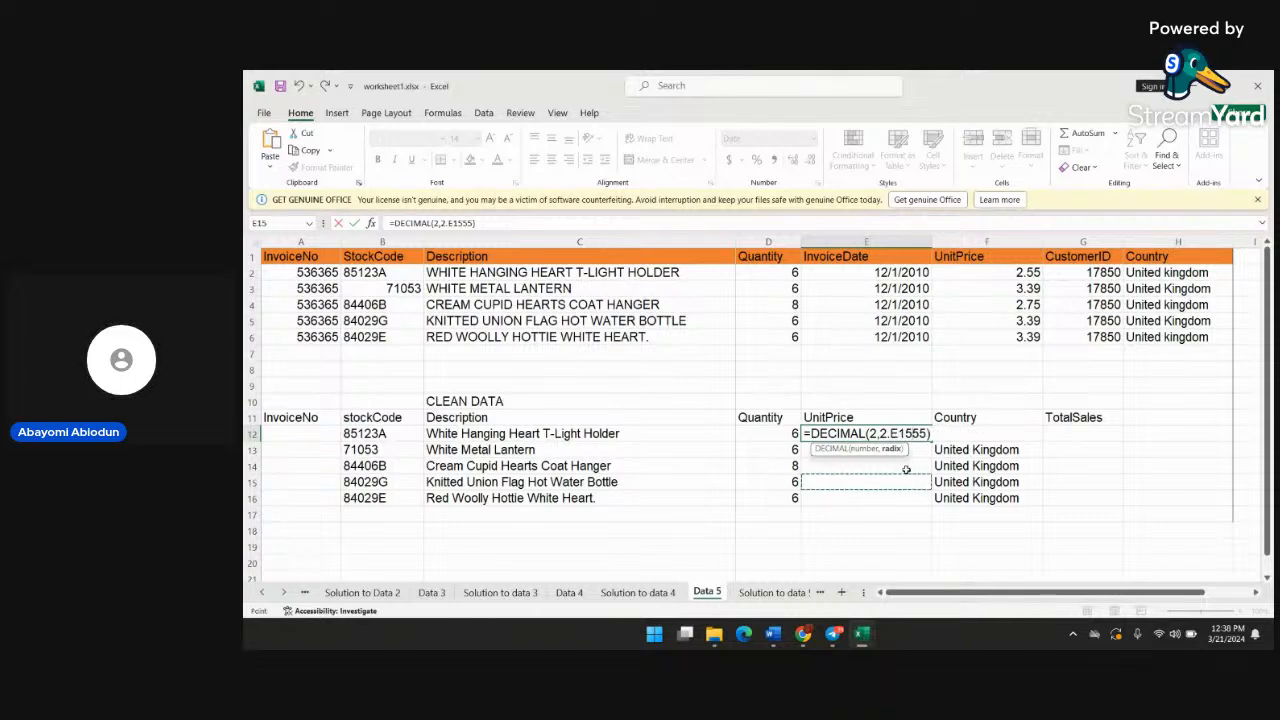
key("BackSpace")
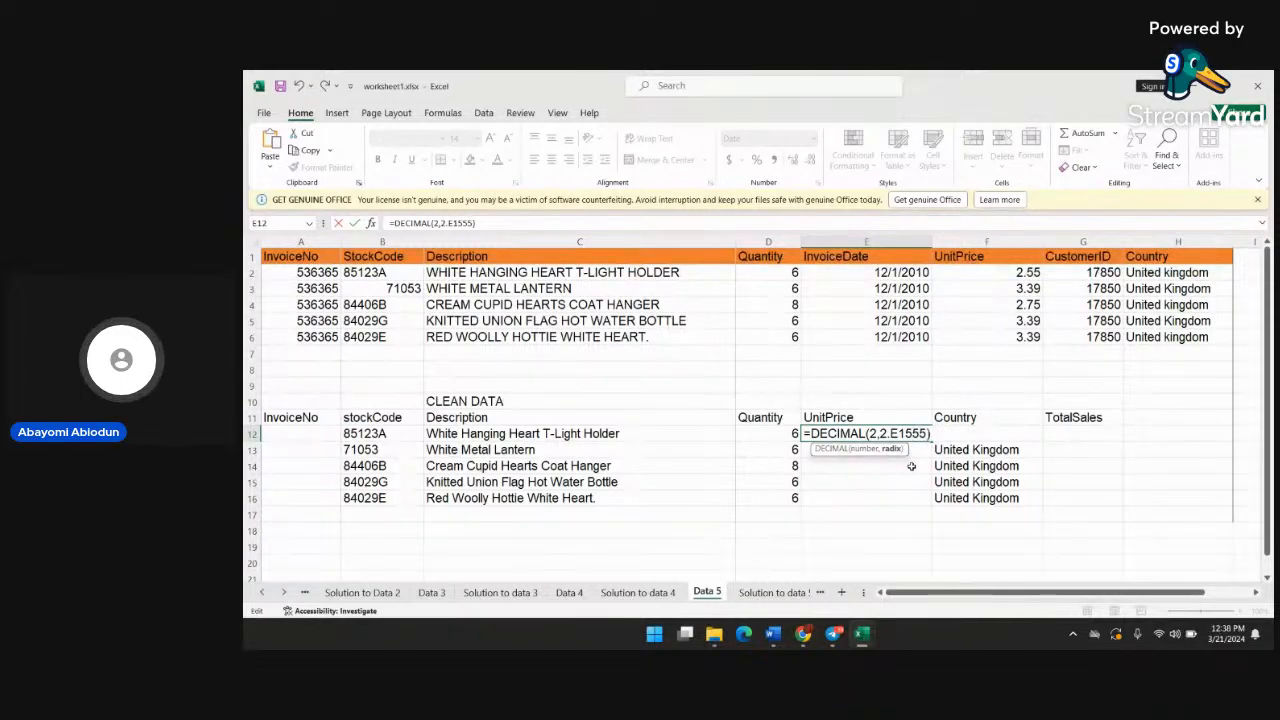
key("BackSpace")
key("BackSpace")
key("BackSpace")
key("BackSpace")
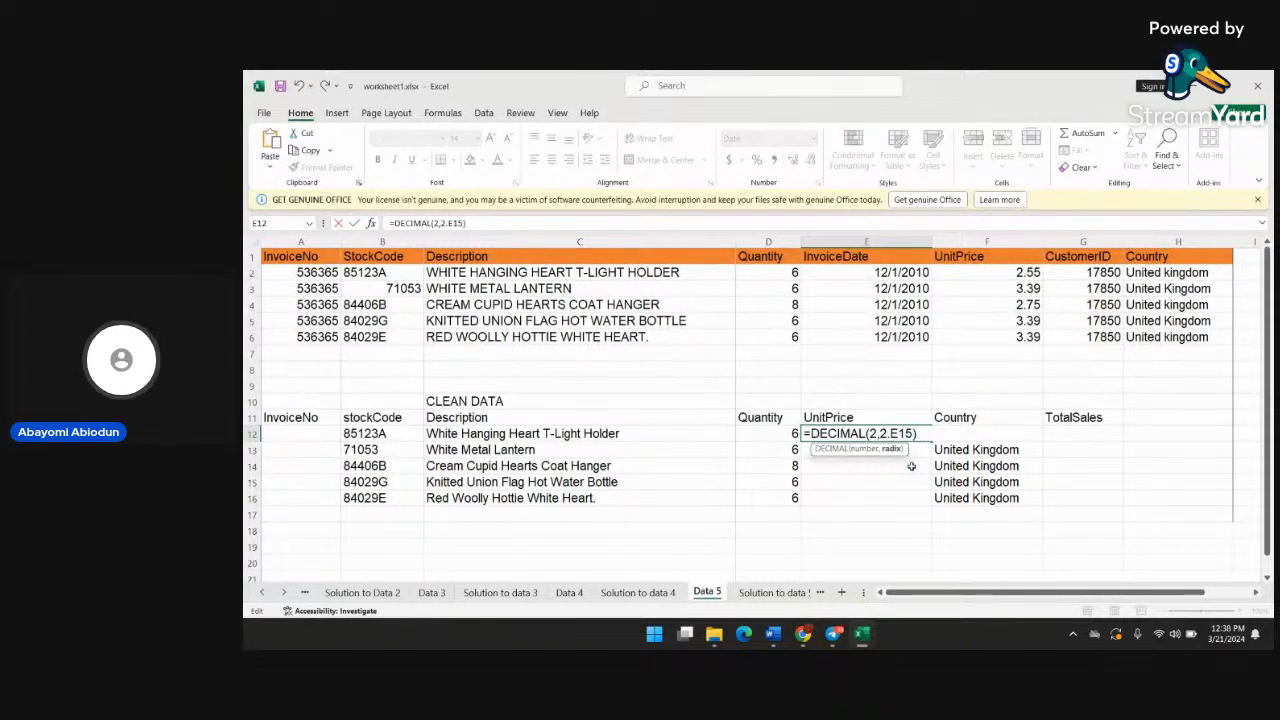
key("BackSpace")
key("BackSpace")
key("BackSpace")
key("BackSpace")
key("BackSpace")
key("BackSpace")
key("BackSpace")
key("BackSpace")
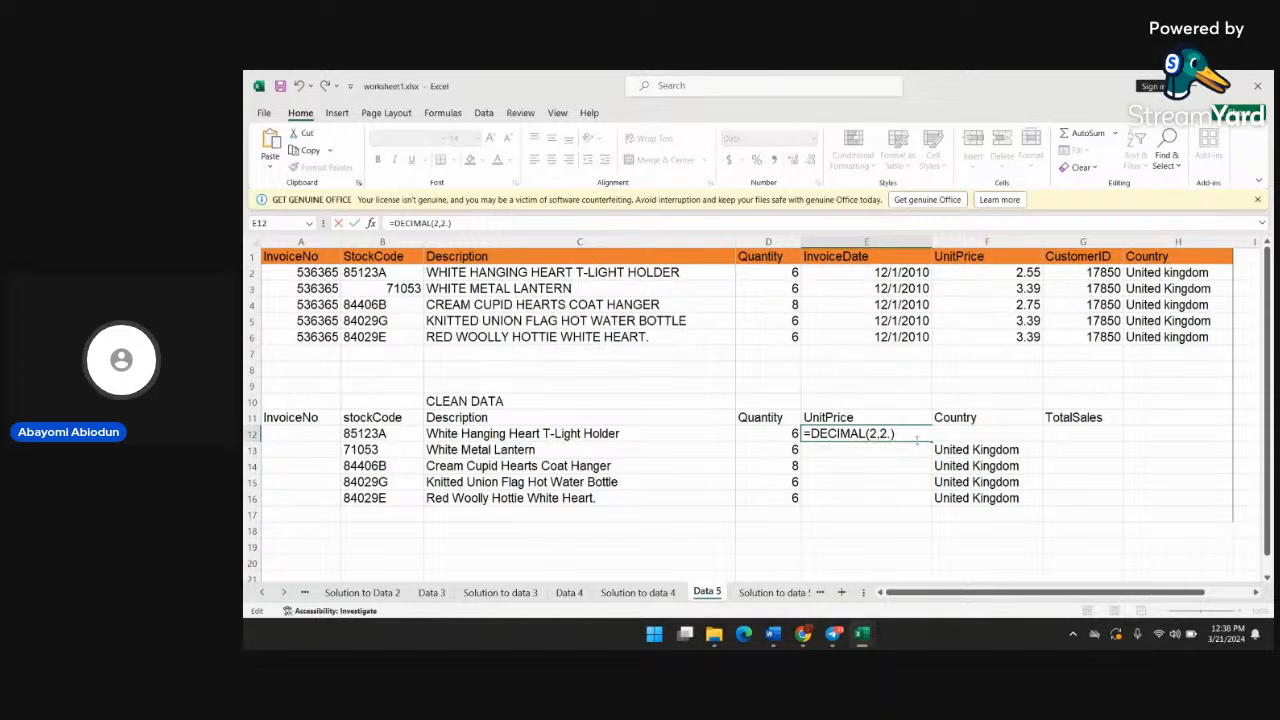
key("BackSpace")
key("BackSpace")
key("BackSpace")
key("BackSpace")
key("BackSpace")
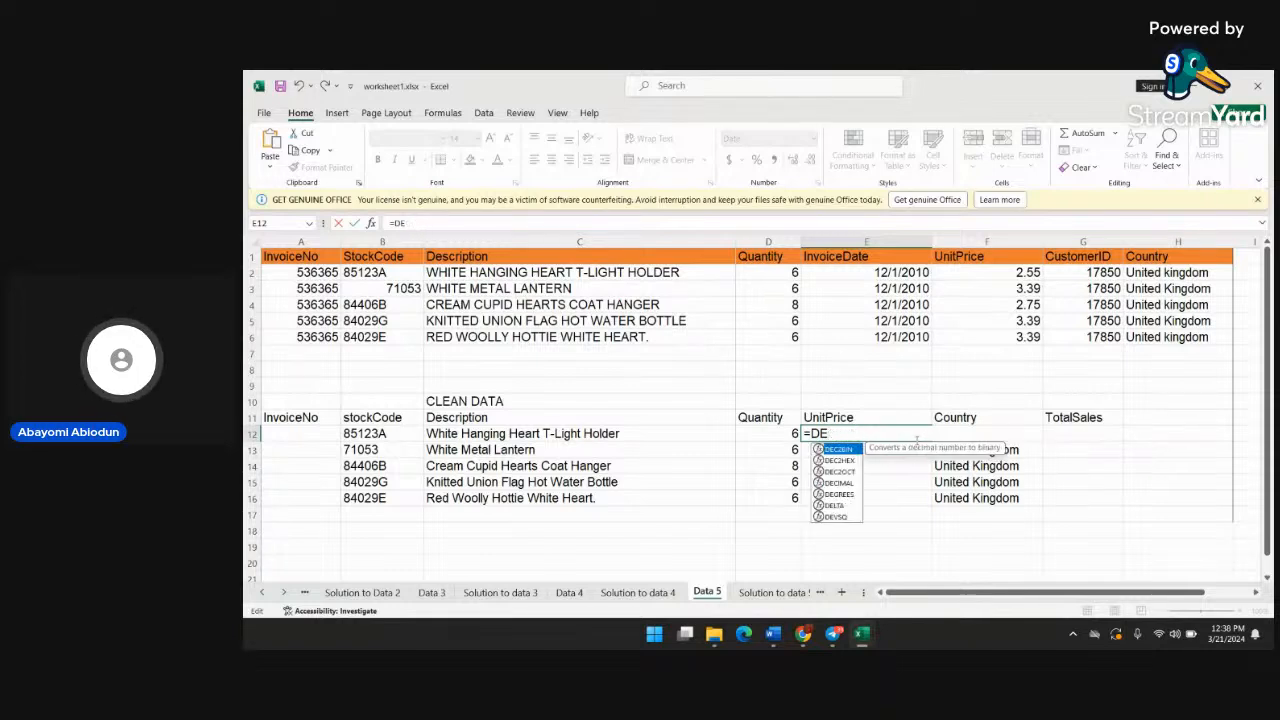
left_click(884, 462)
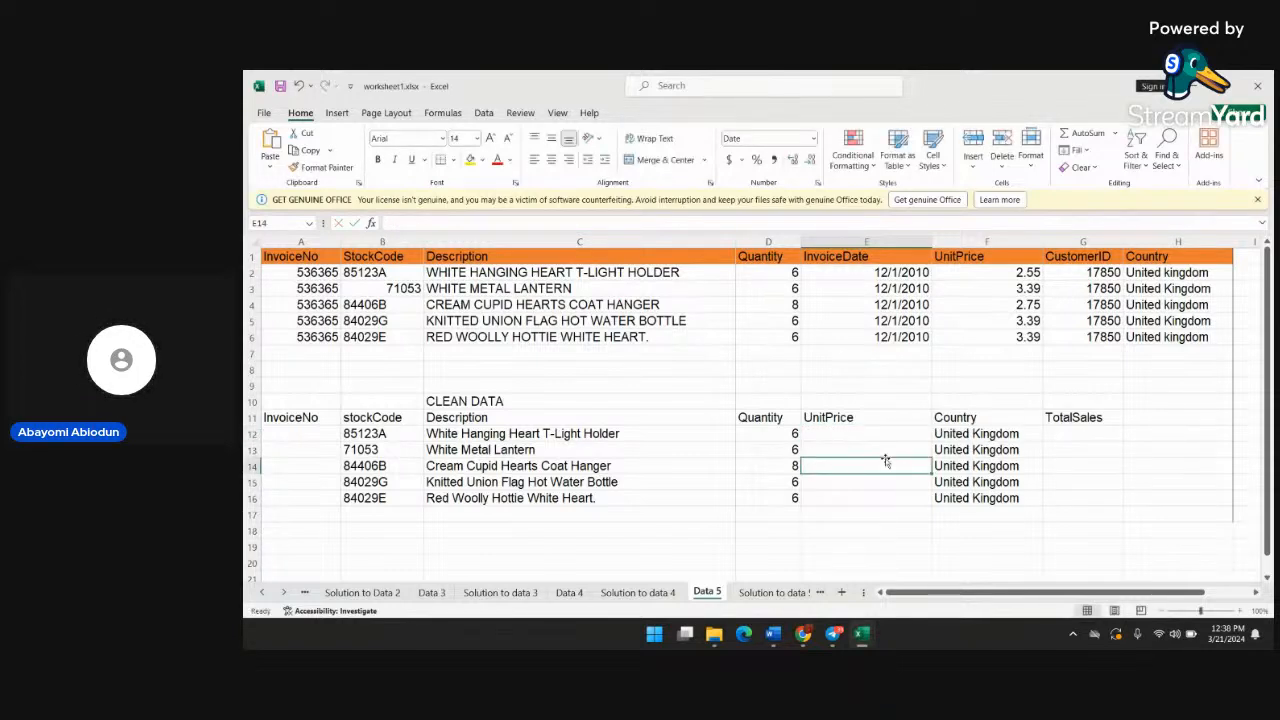
left_click(875, 433)
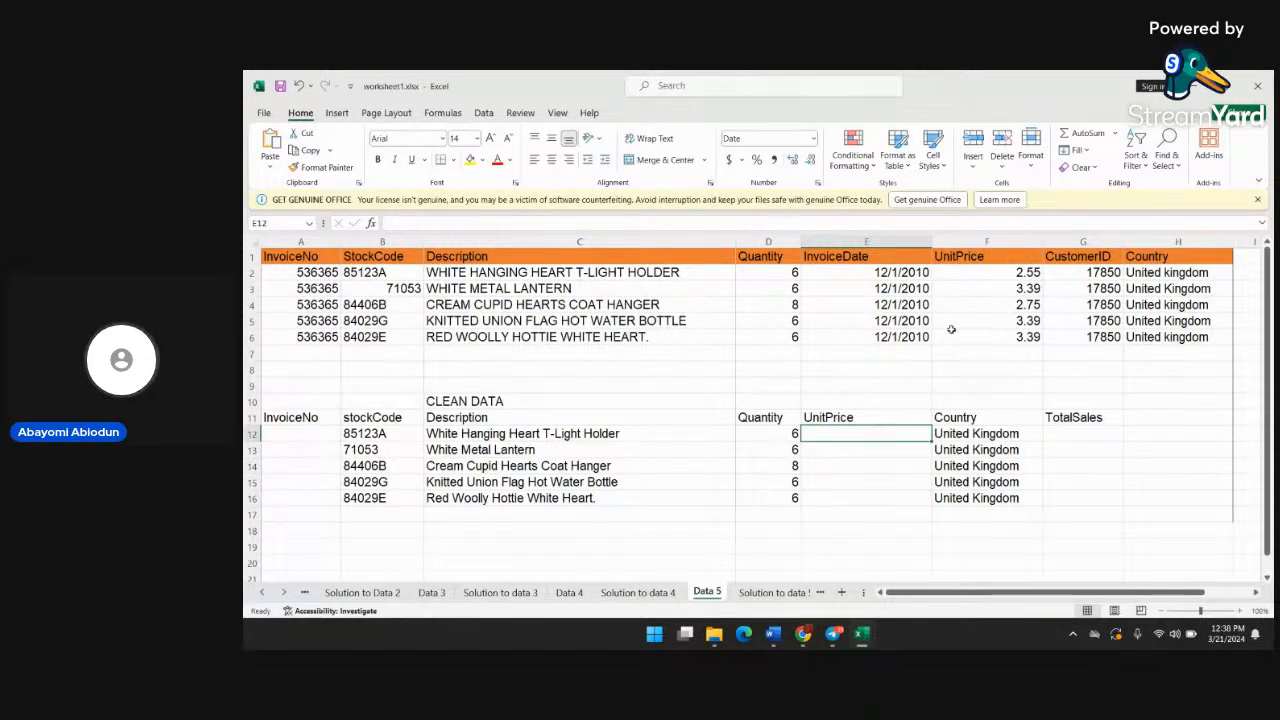
left_click(1028, 277)
key("ctrl+Down")
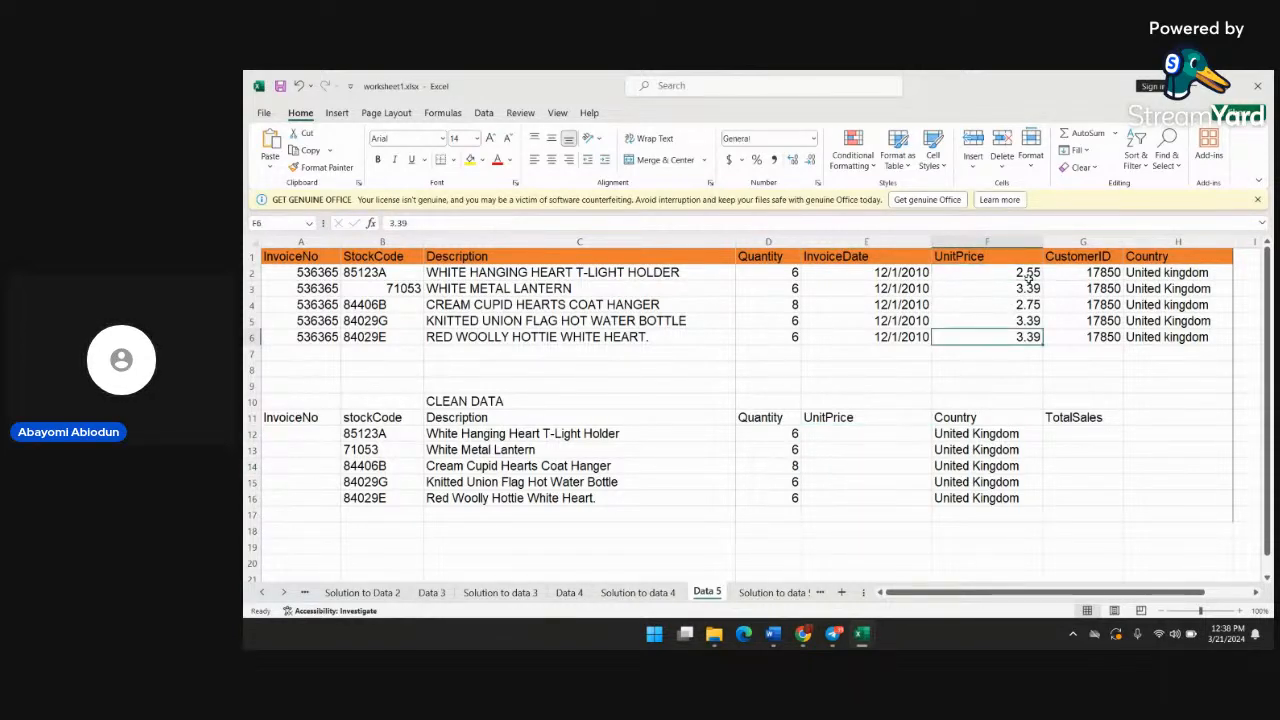
left_click(865, 433)
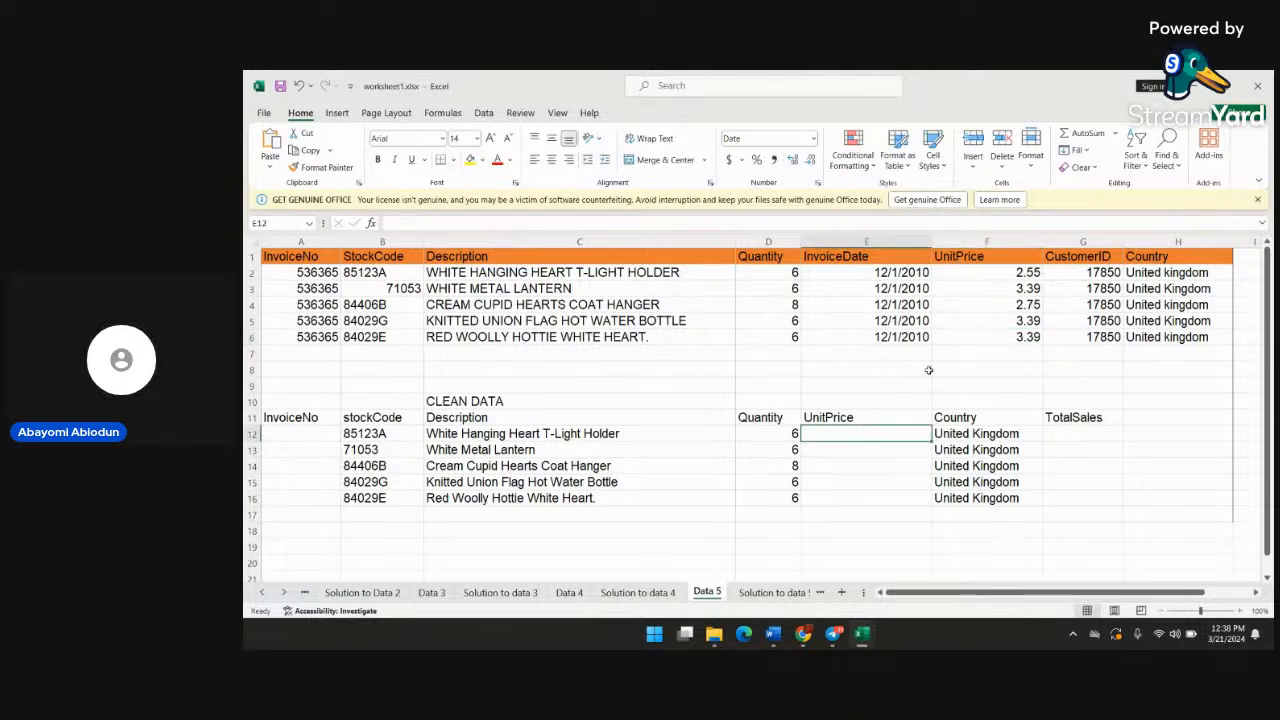
left_click(1011, 302)
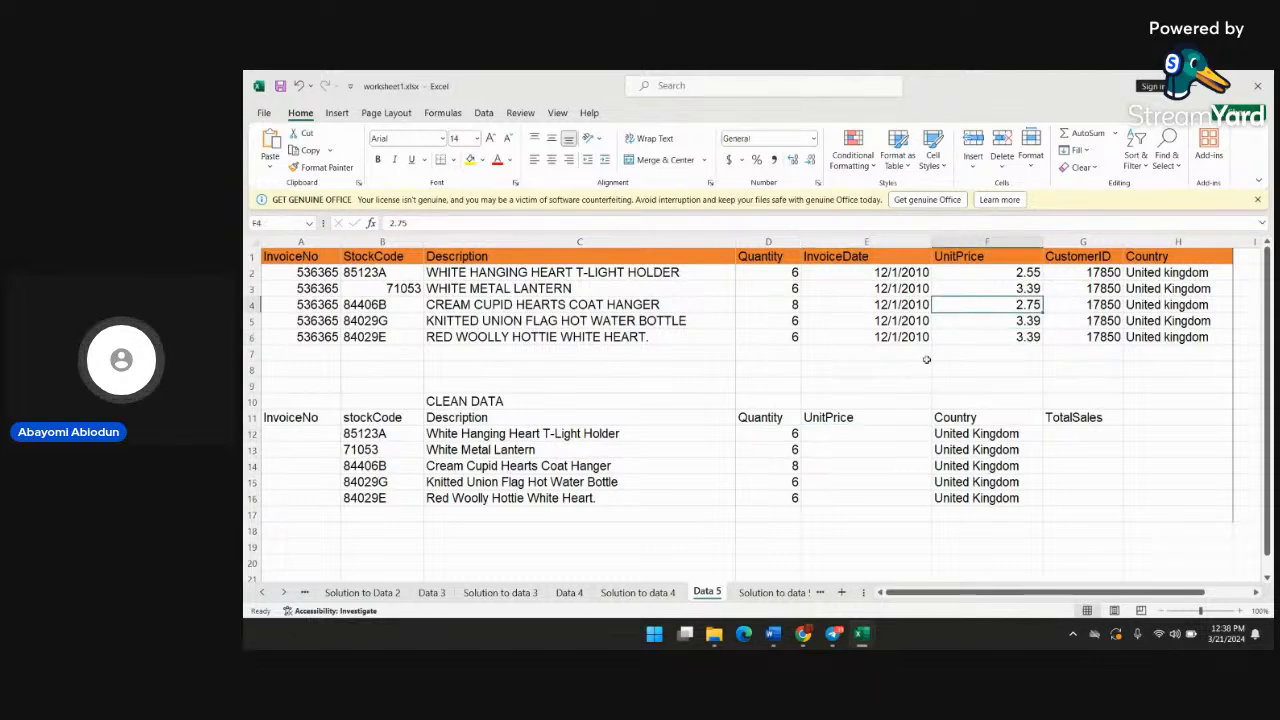
left_click(880, 450)
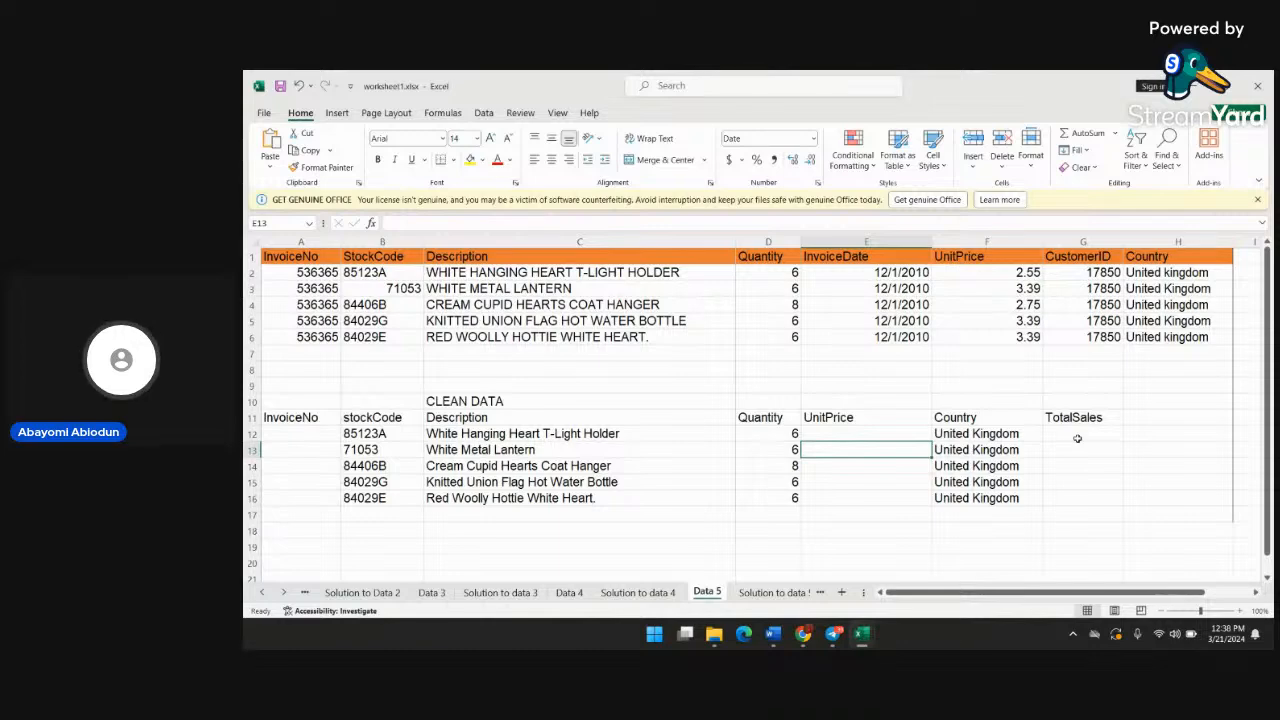
Add the header Total Sales in cell I1, beside Country, and widen column I to fit it
scroll(1176, 270, "right", 1)
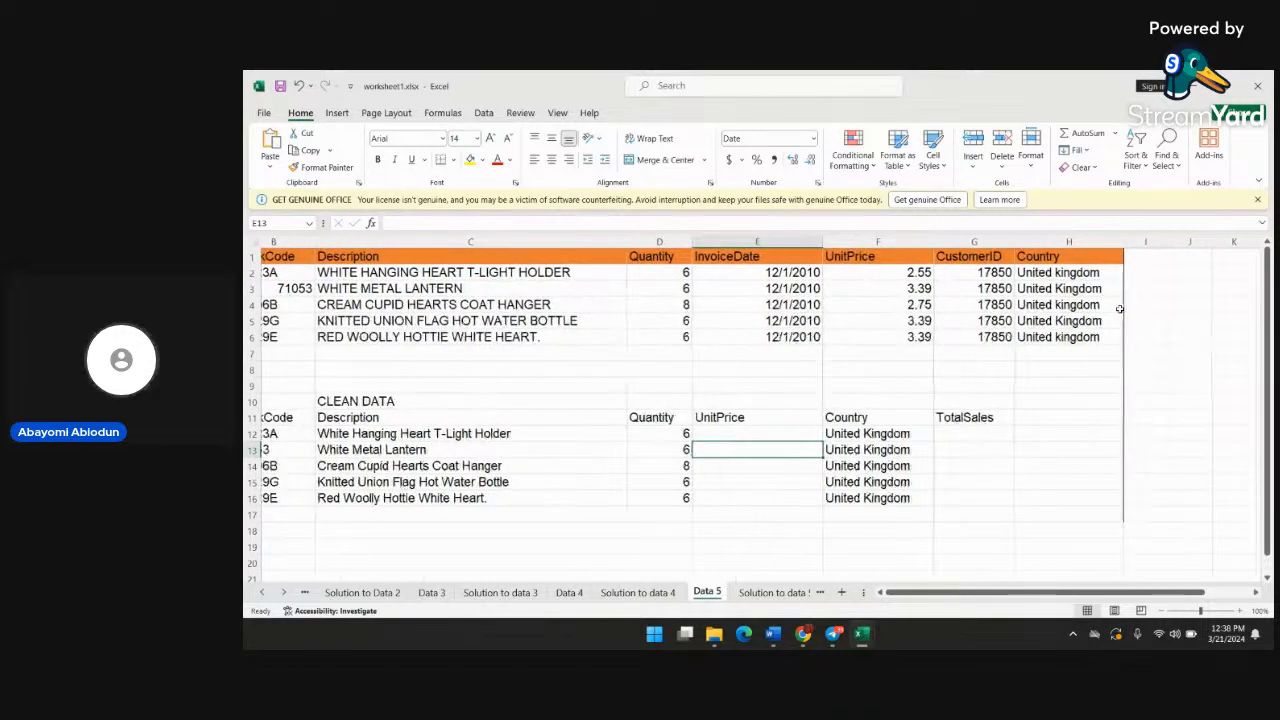
left_click(1175, 262)
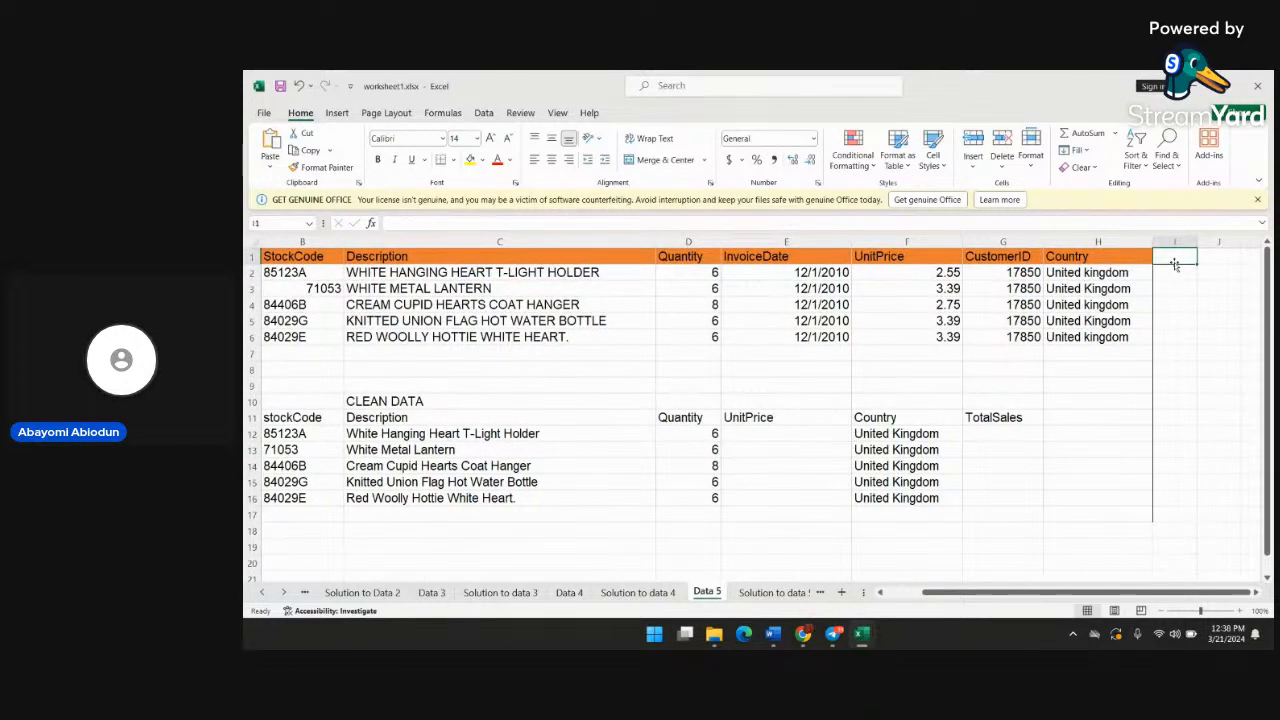
type("tota")
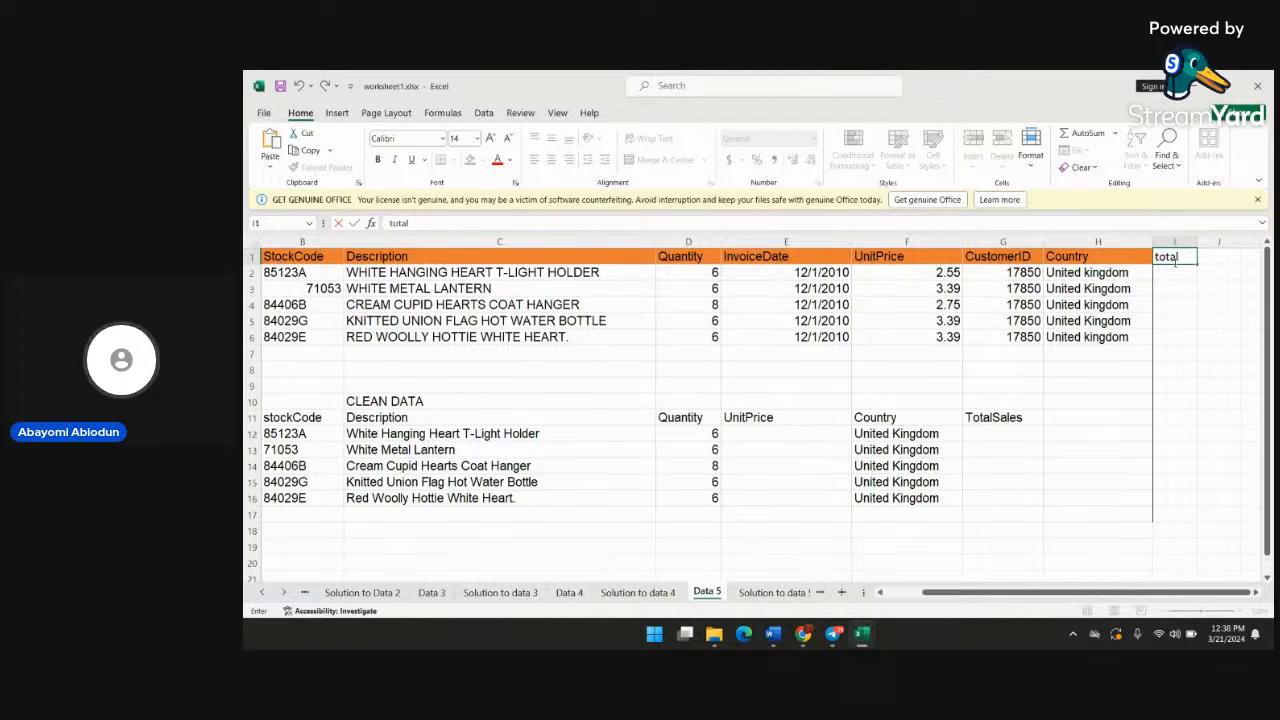
type("l")
key("BackSpace")
key("BackSpace")
key("BackSpace")
key("BackSpace")
key("BackSpace")
type("Toat")
key("BackSpace")
type("al Sal")
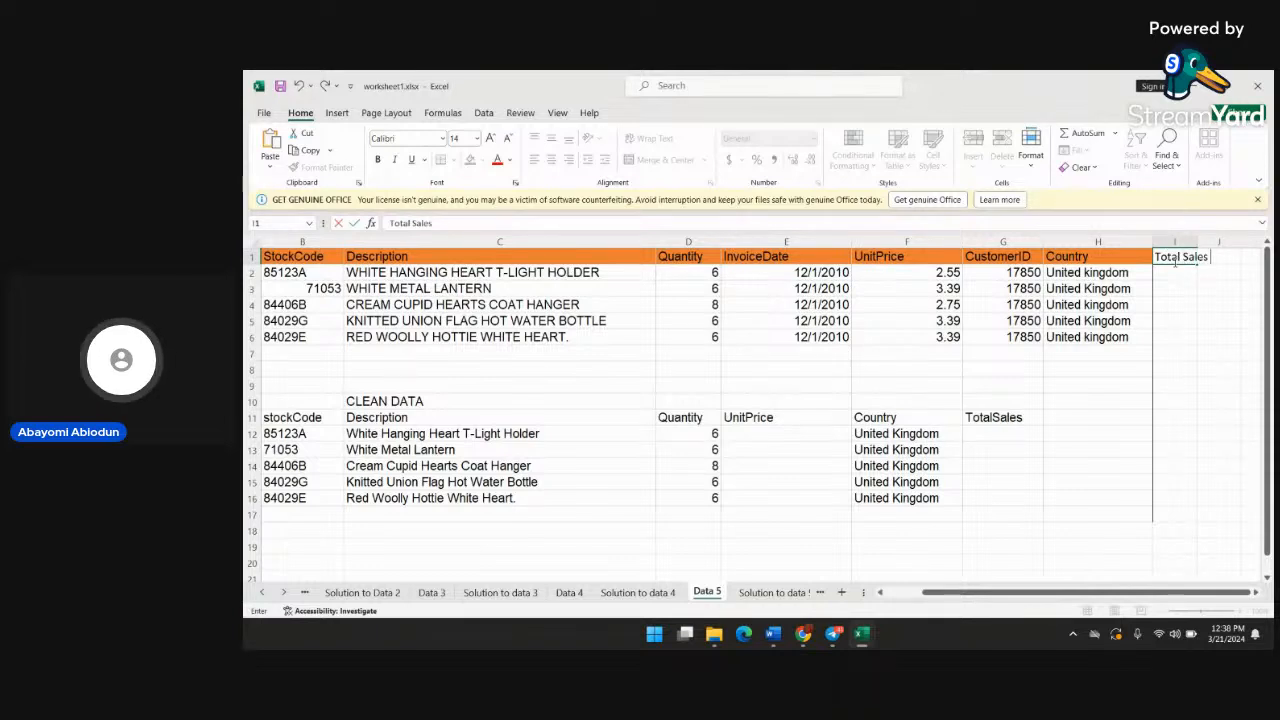
type("es")
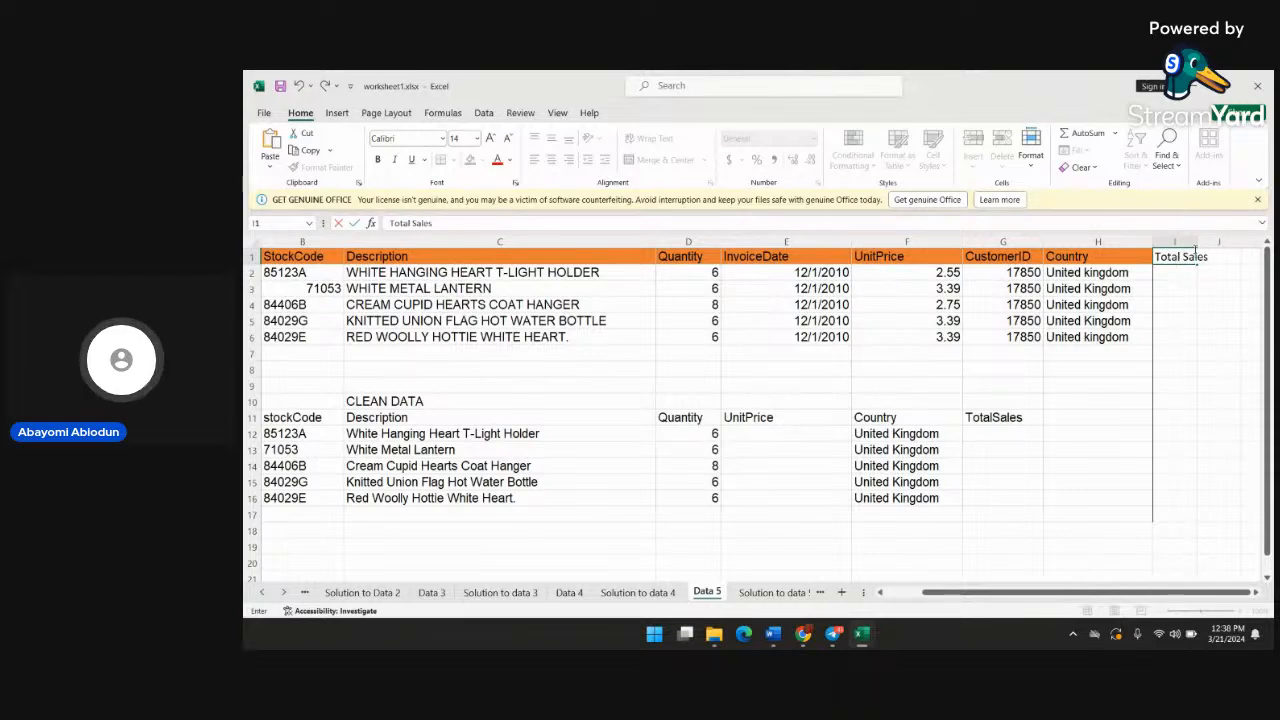
left_click(1196, 262)
left_click(1194, 282)
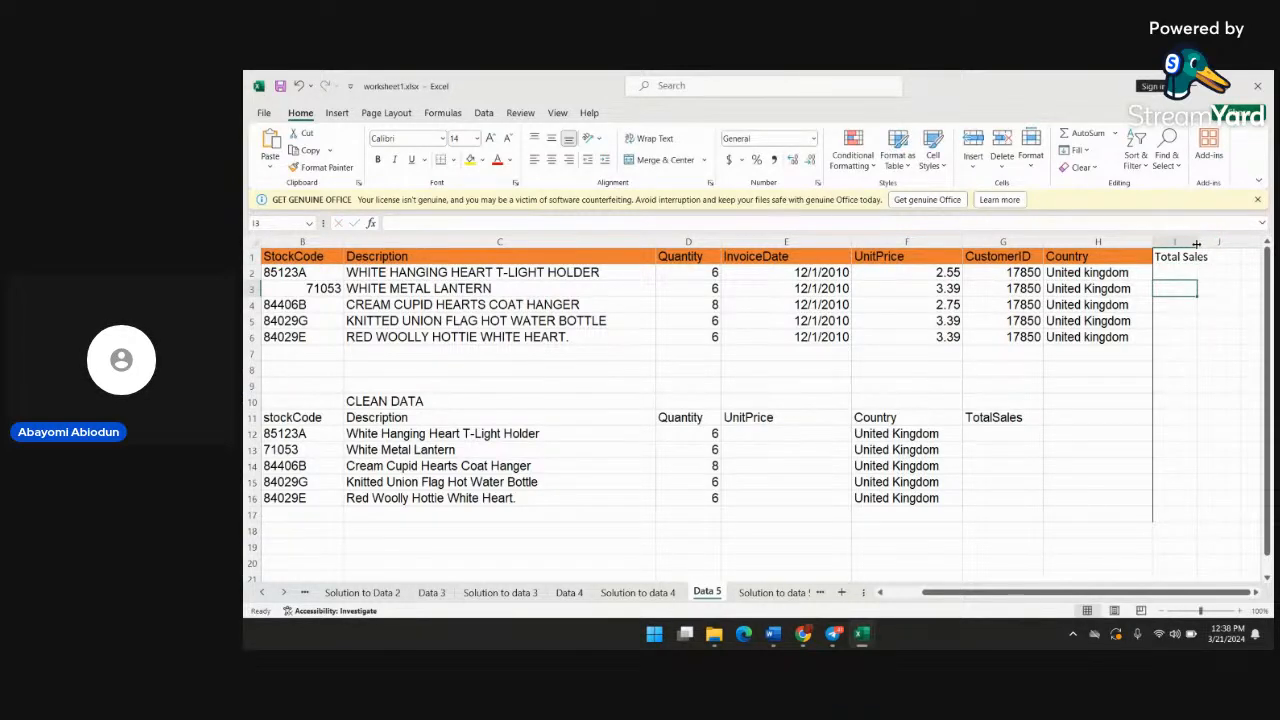
left_click_drag(1196, 244, 1229, 244)
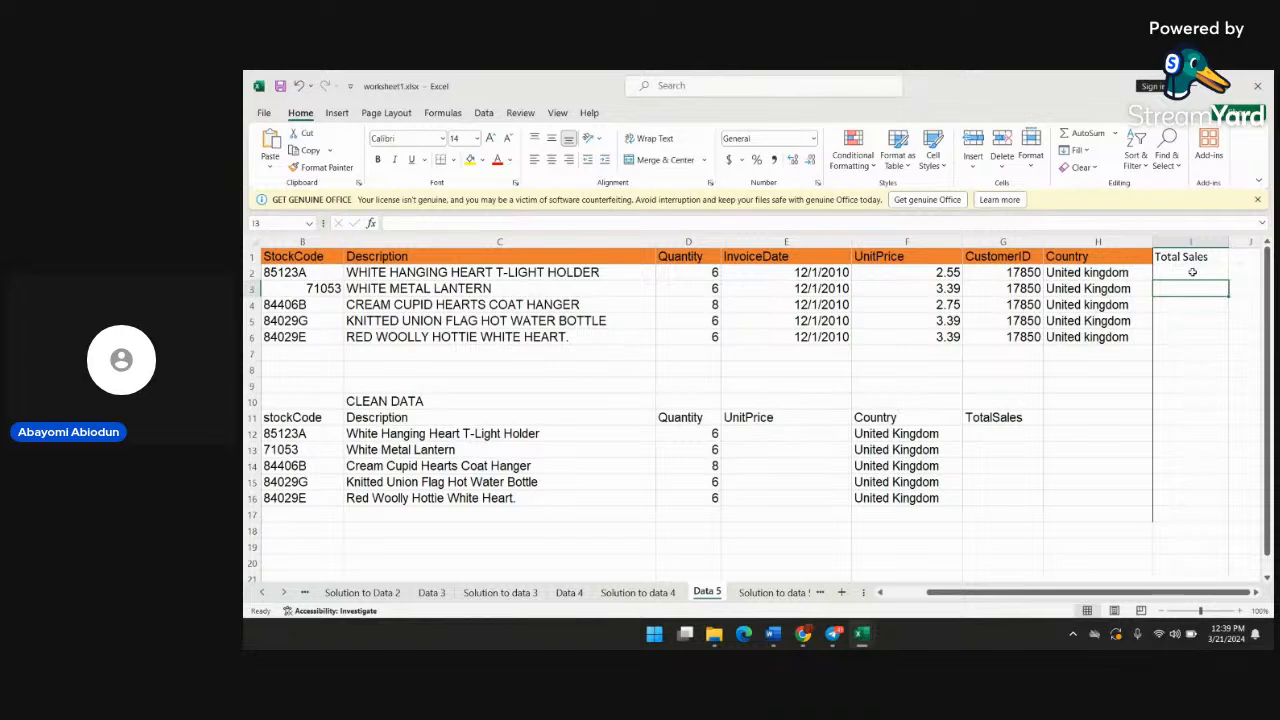
Enter the formula =D2*F2 in I2 to multiply Quantity by UnitPrice for the first record
left_click(1192, 272)
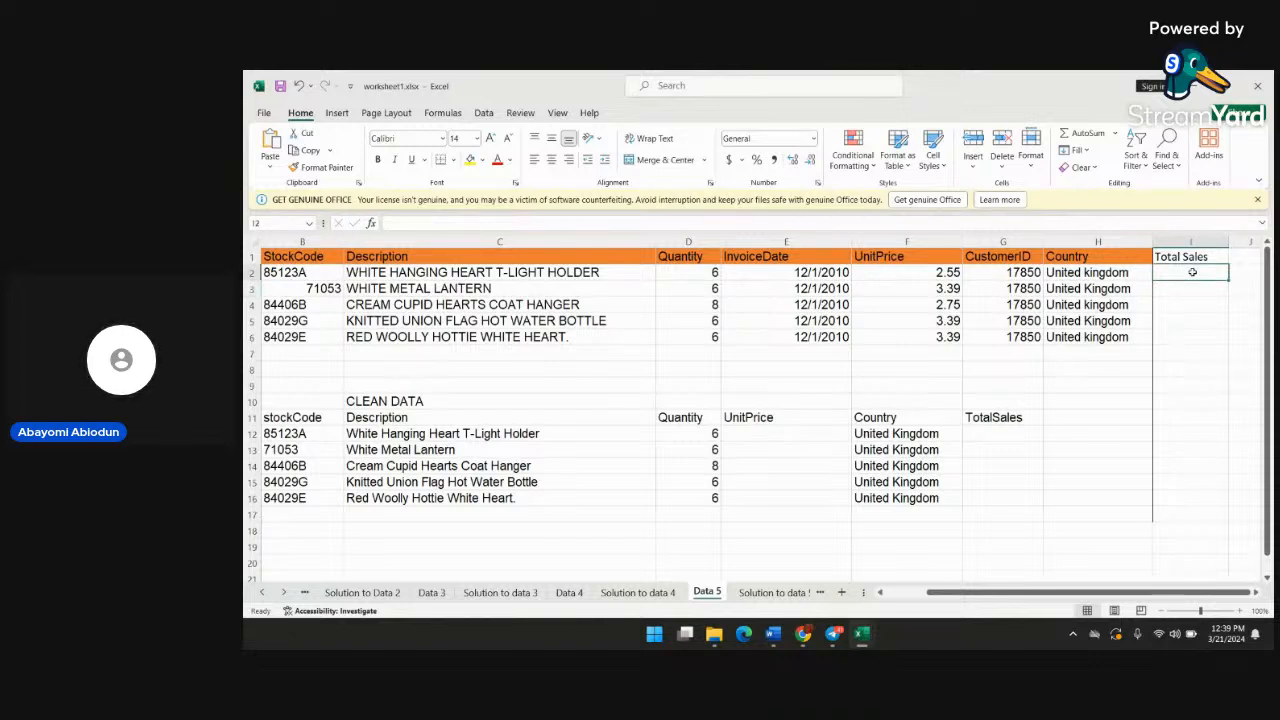
double_click(1193, 272)
type("=")
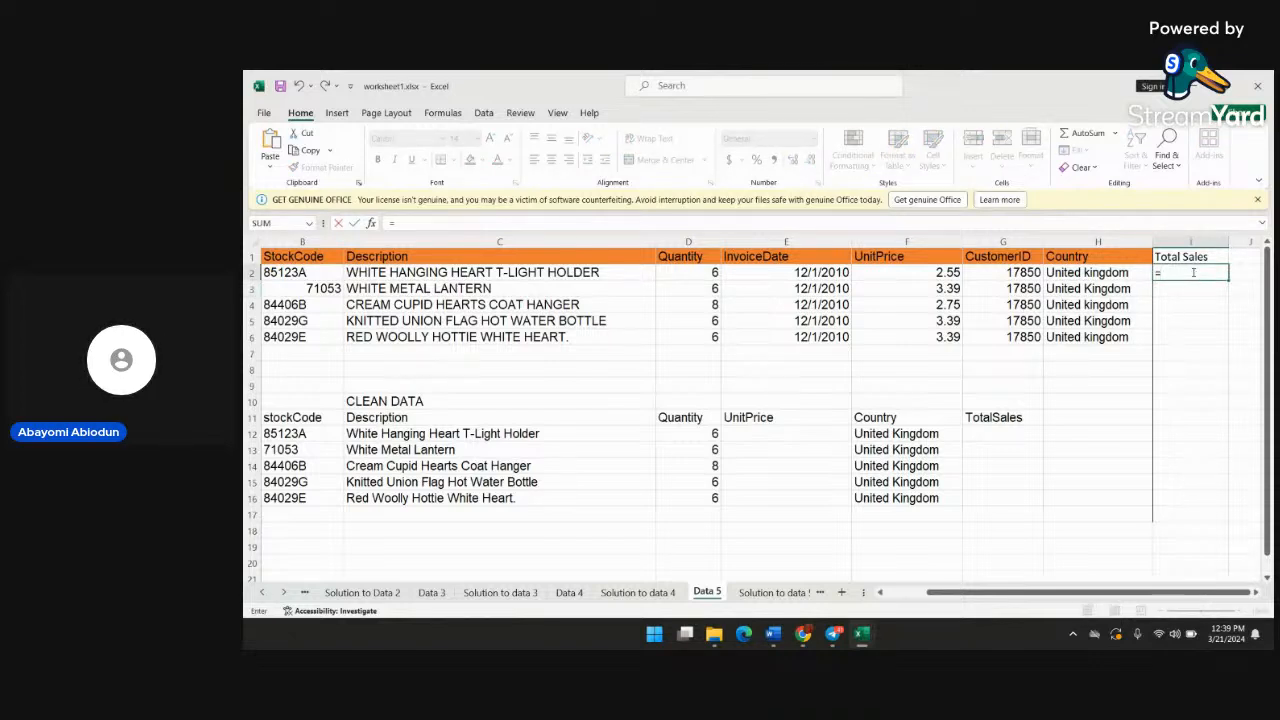
type("d2")
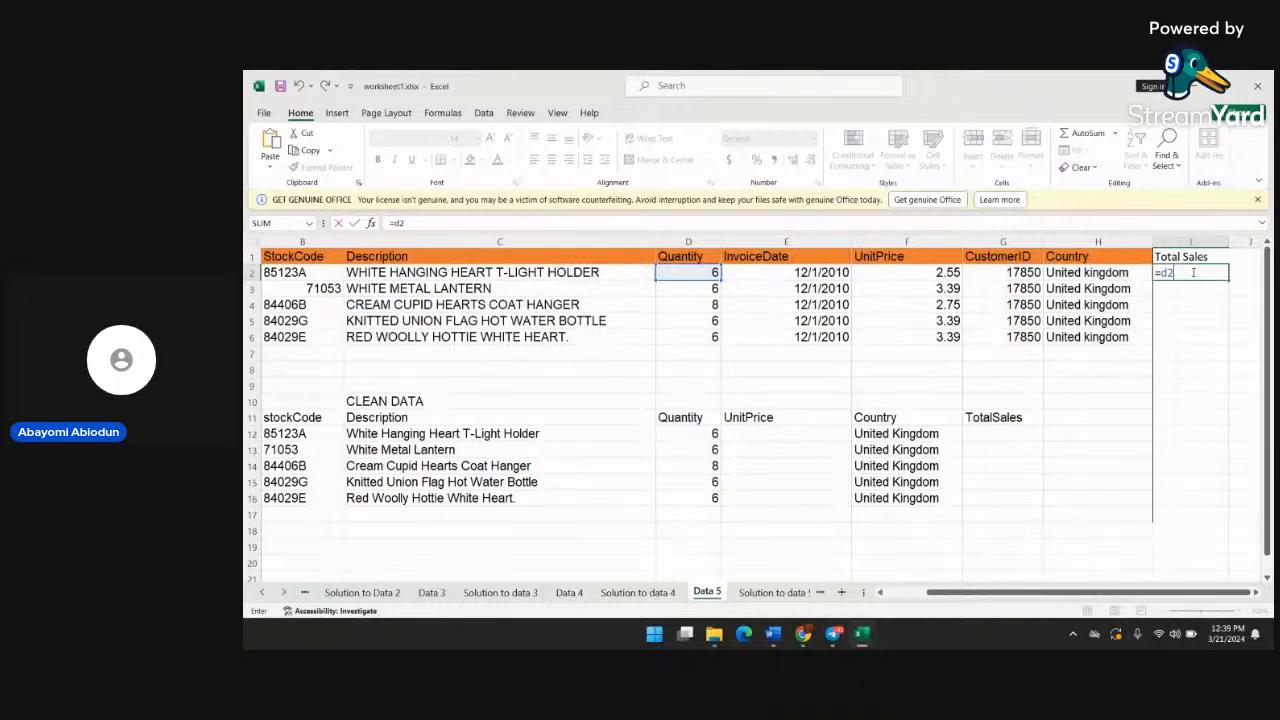
type("*")
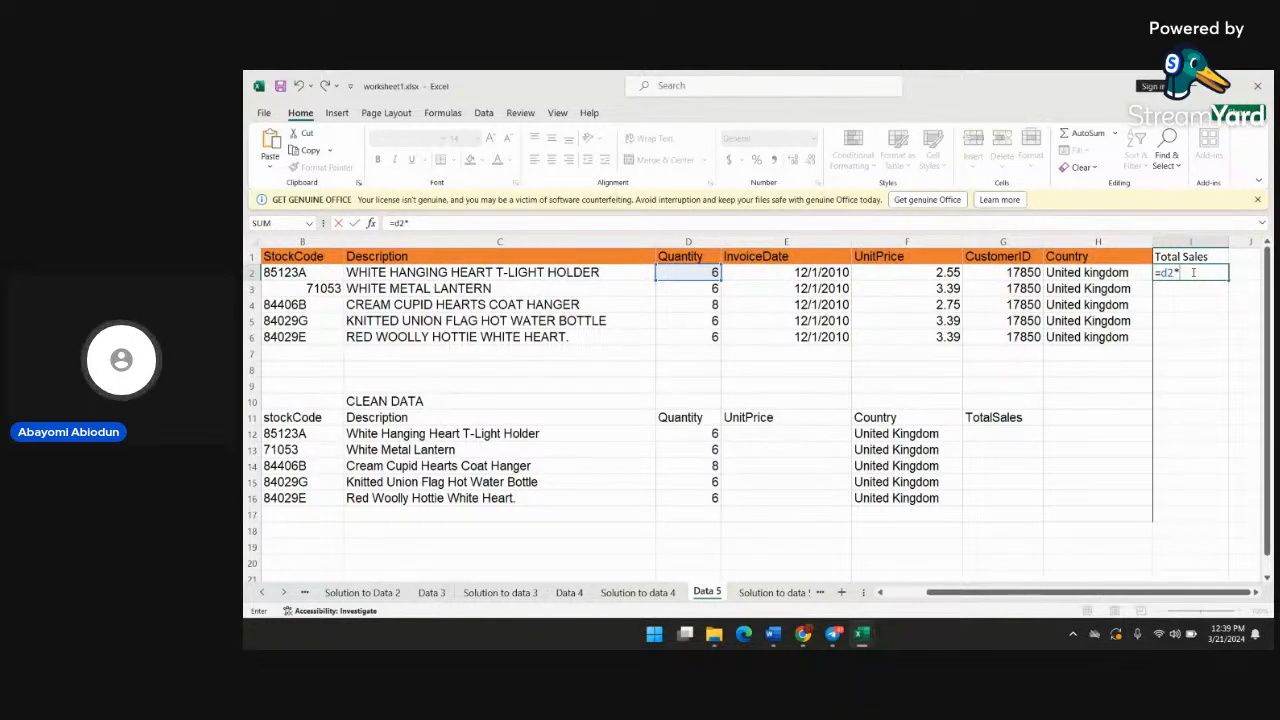
type("f")
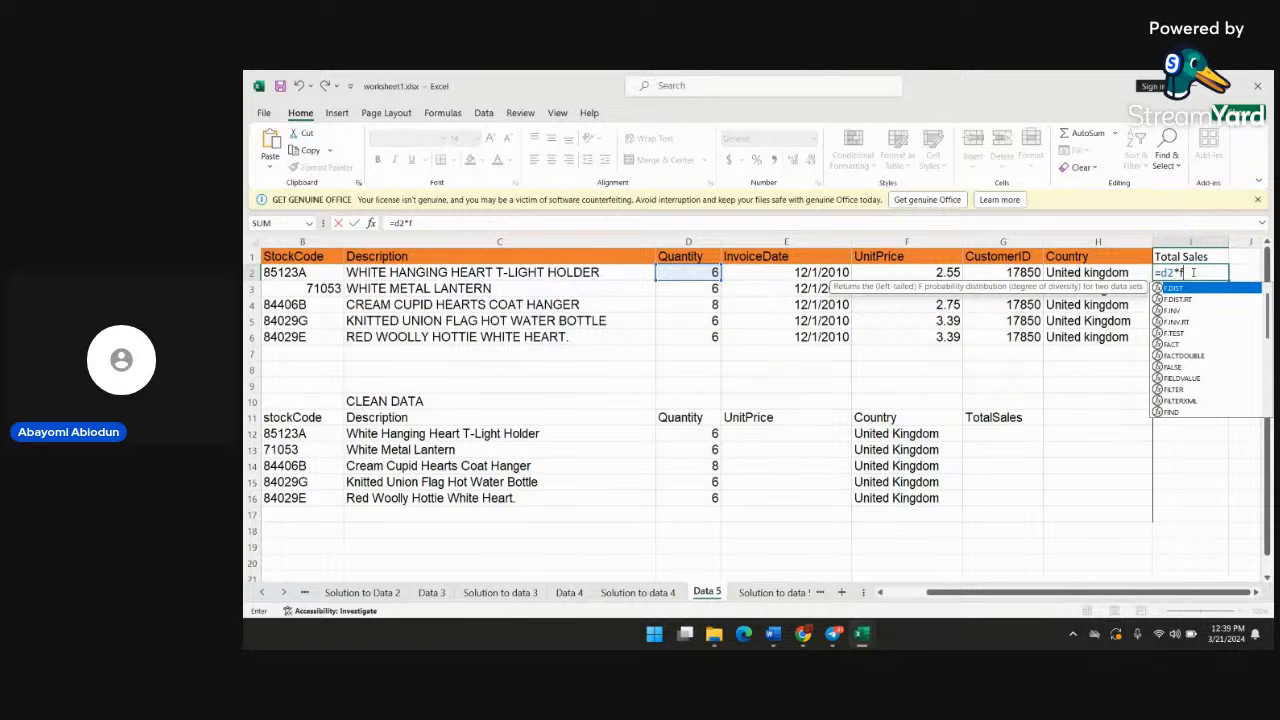
type("2")
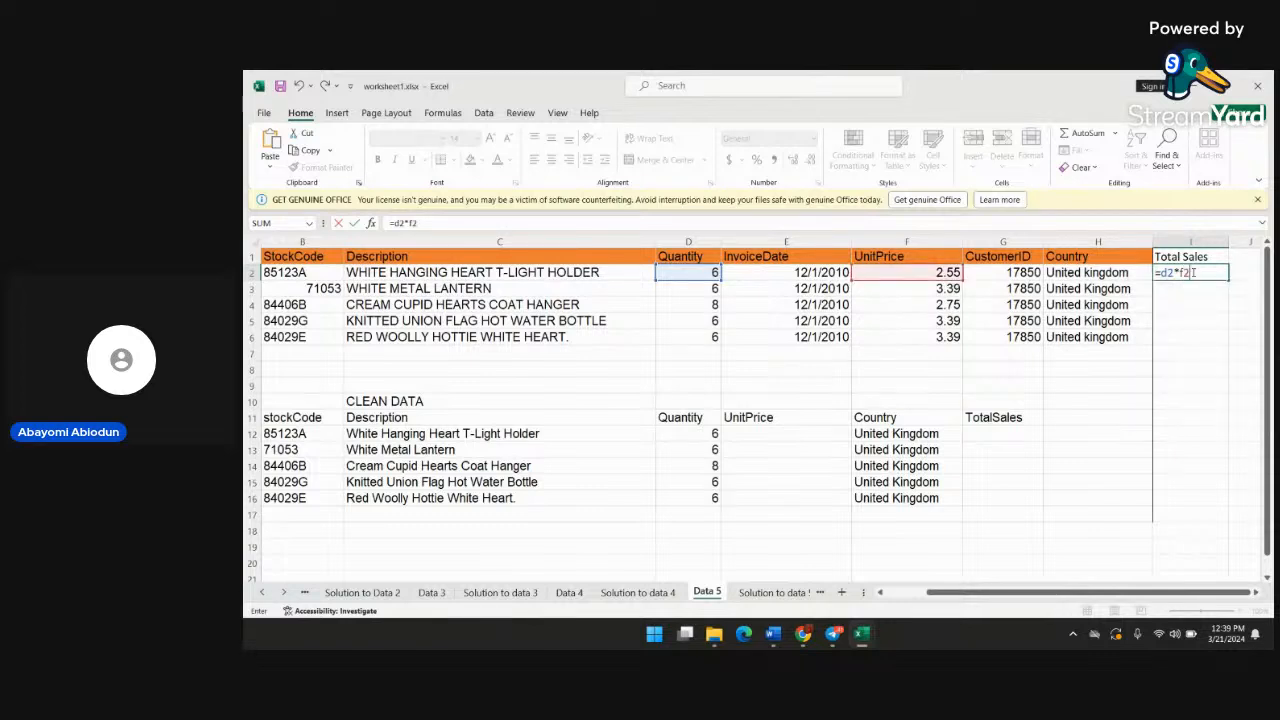
key("Return")
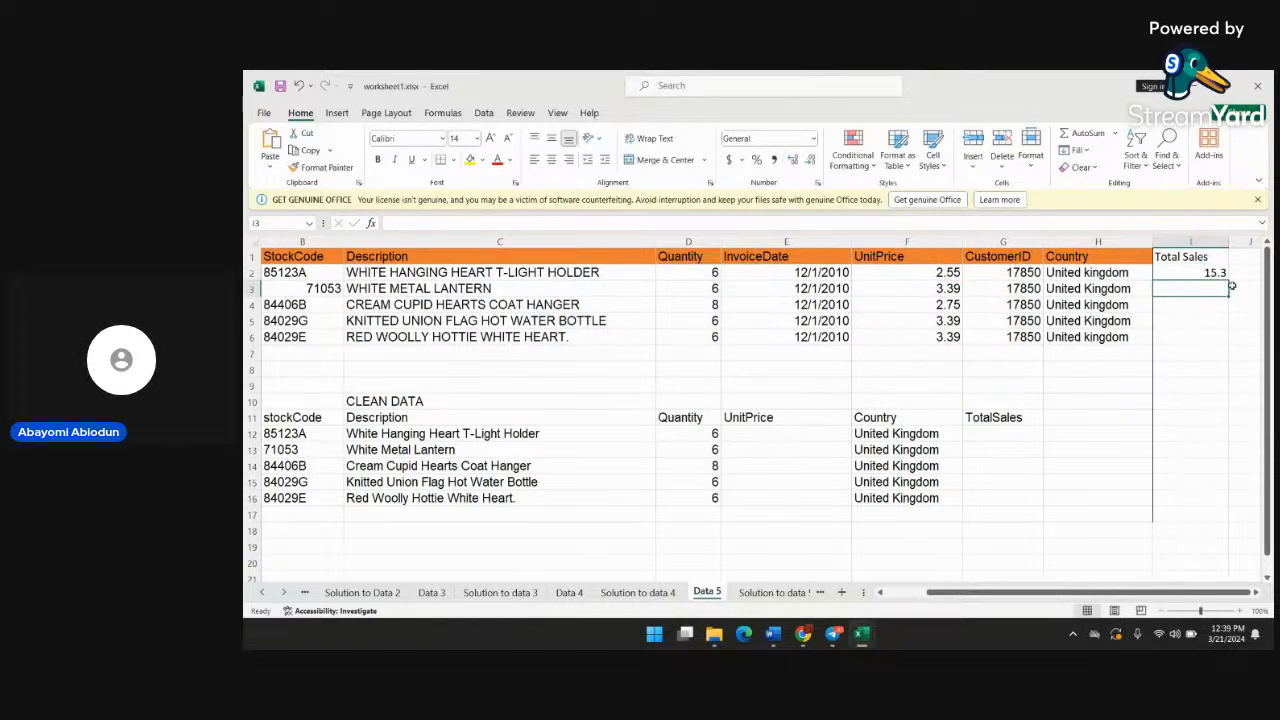
Fill the Total Sales formula from I2 down to I6
left_click(1220, 273)
mouse_move(1225, 281)
left_mouse_down()
mouse_move(1220, 350)
mouse_move(1214, 272)
left_mouse_up()
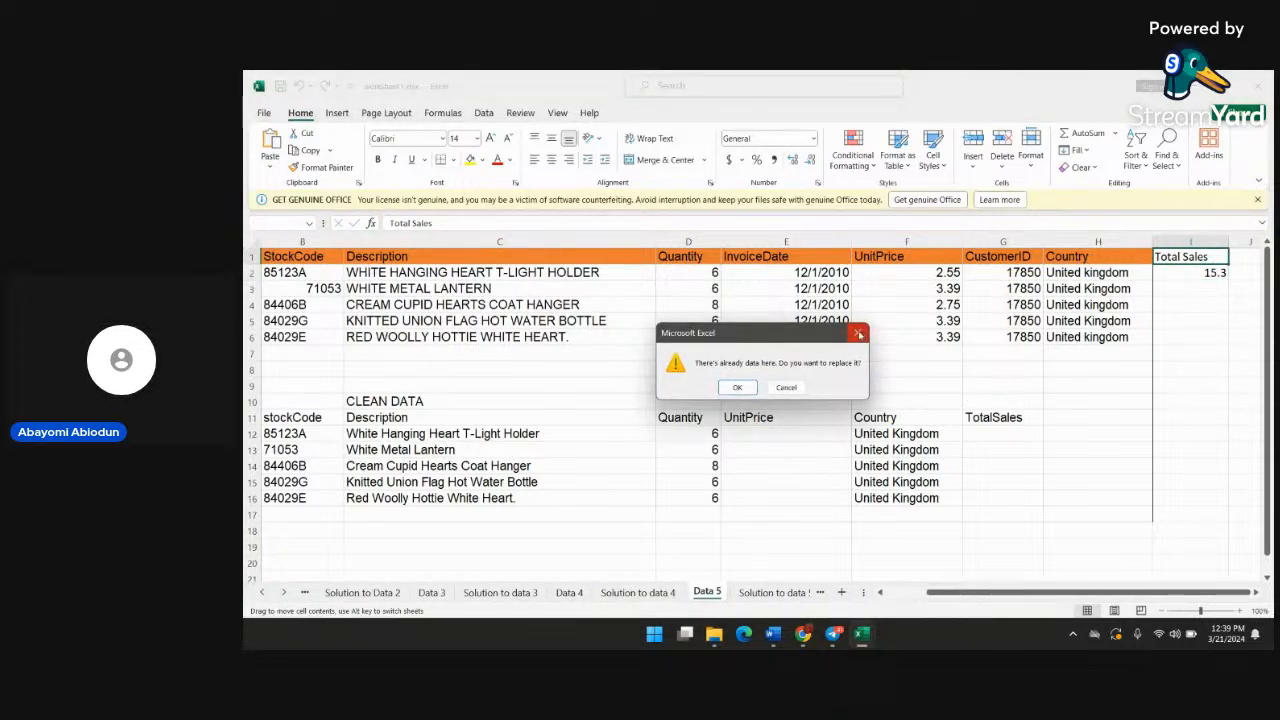
key("Escape")
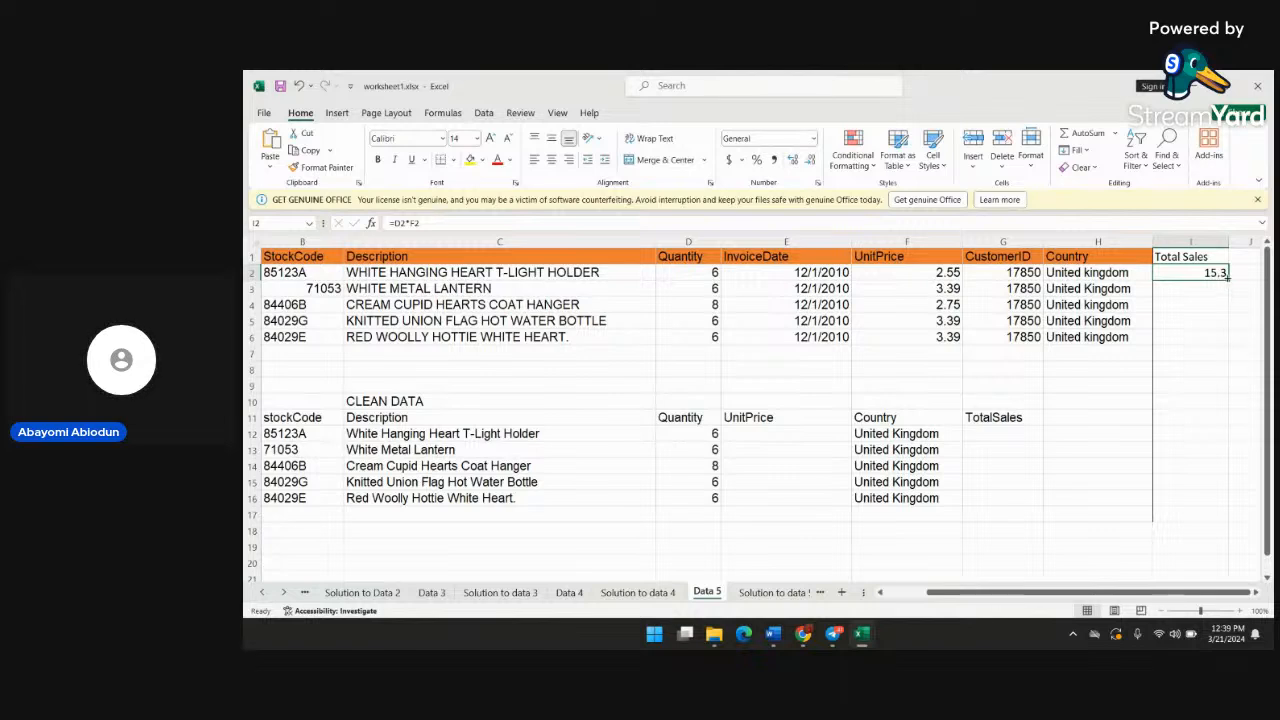
left_click_drag(1227, 278, 1212, 348)
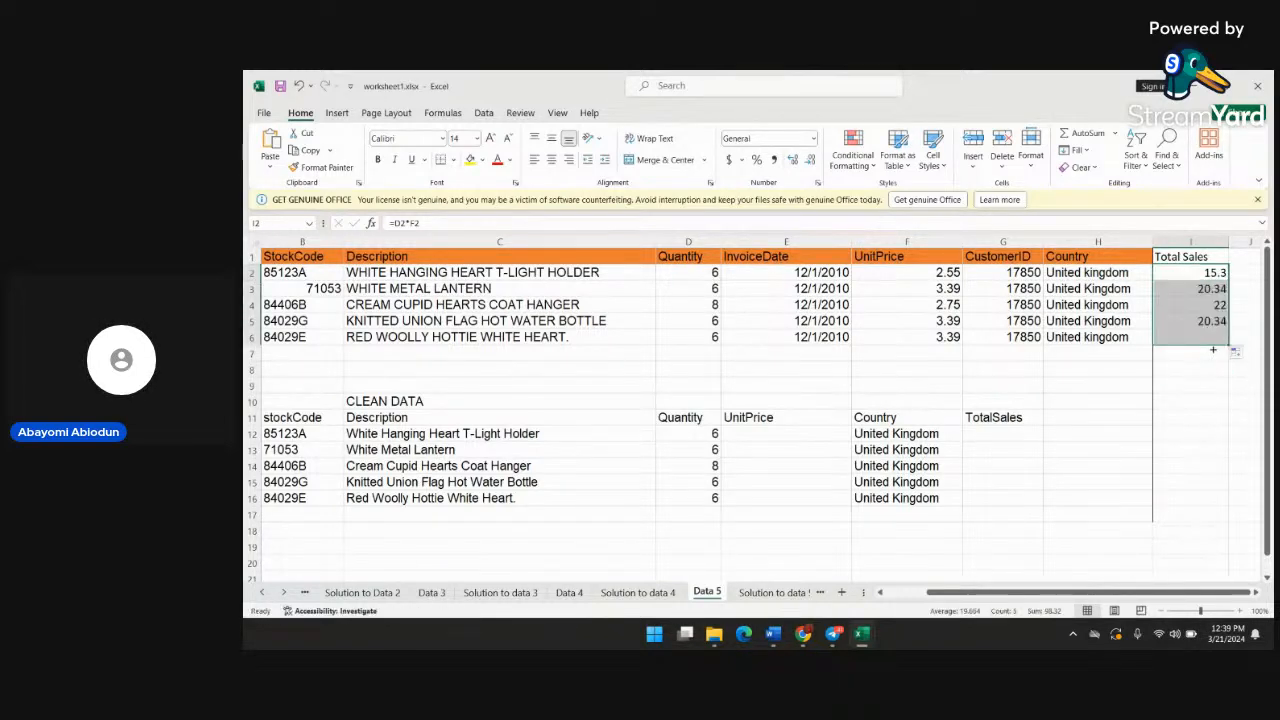
left_click(1212, 348)
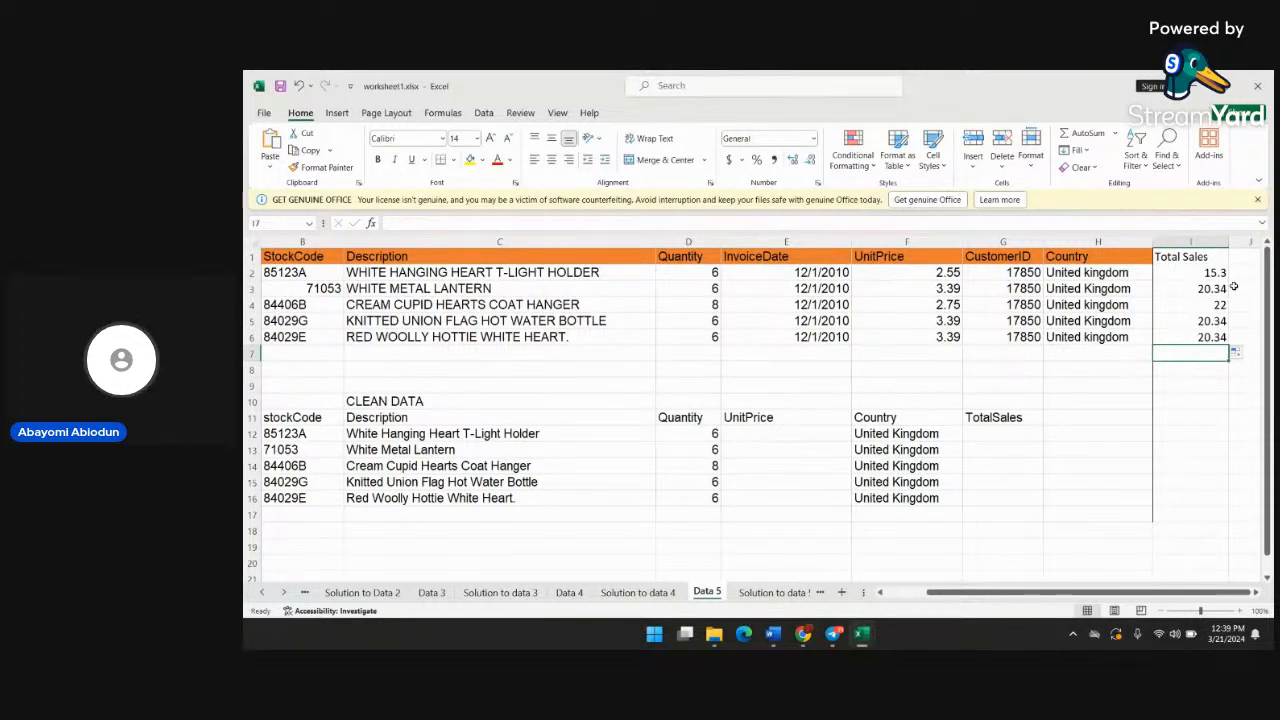
Look briefly at the Solution to data 5 sheet and open the Data sheet with the Region and Store ID table
left_click(284, 592)
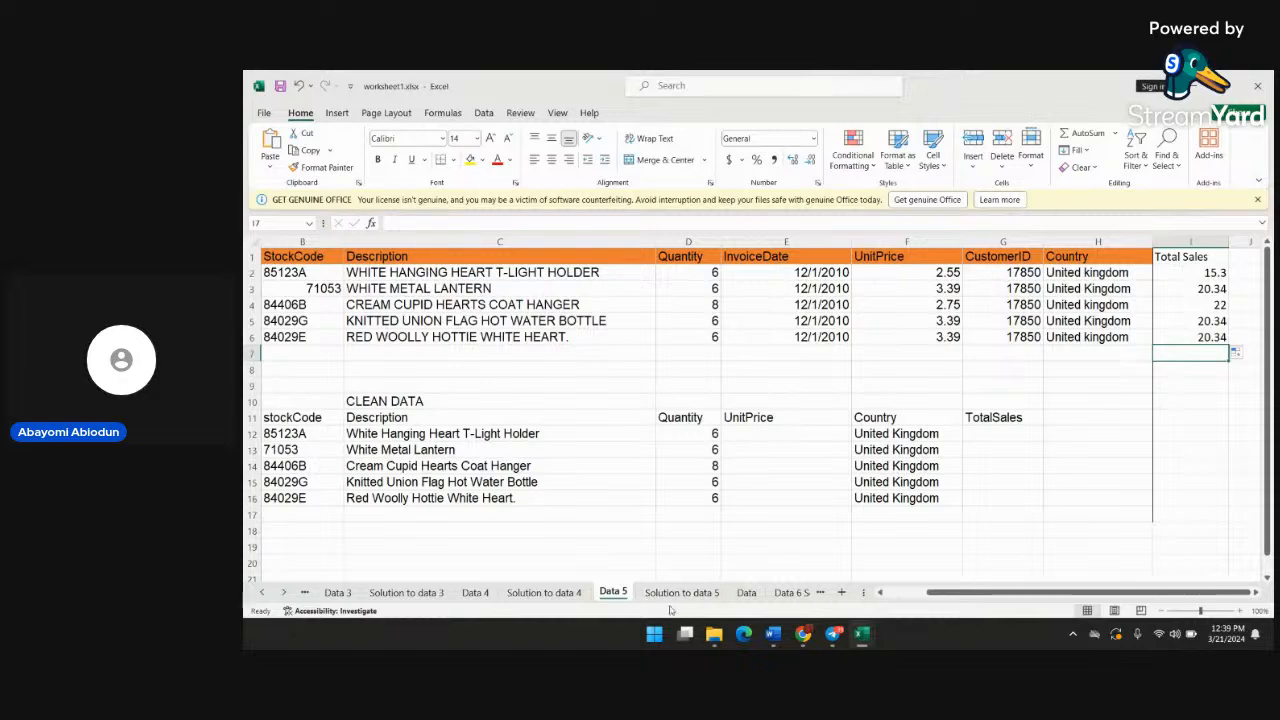
left_click(746, 593)
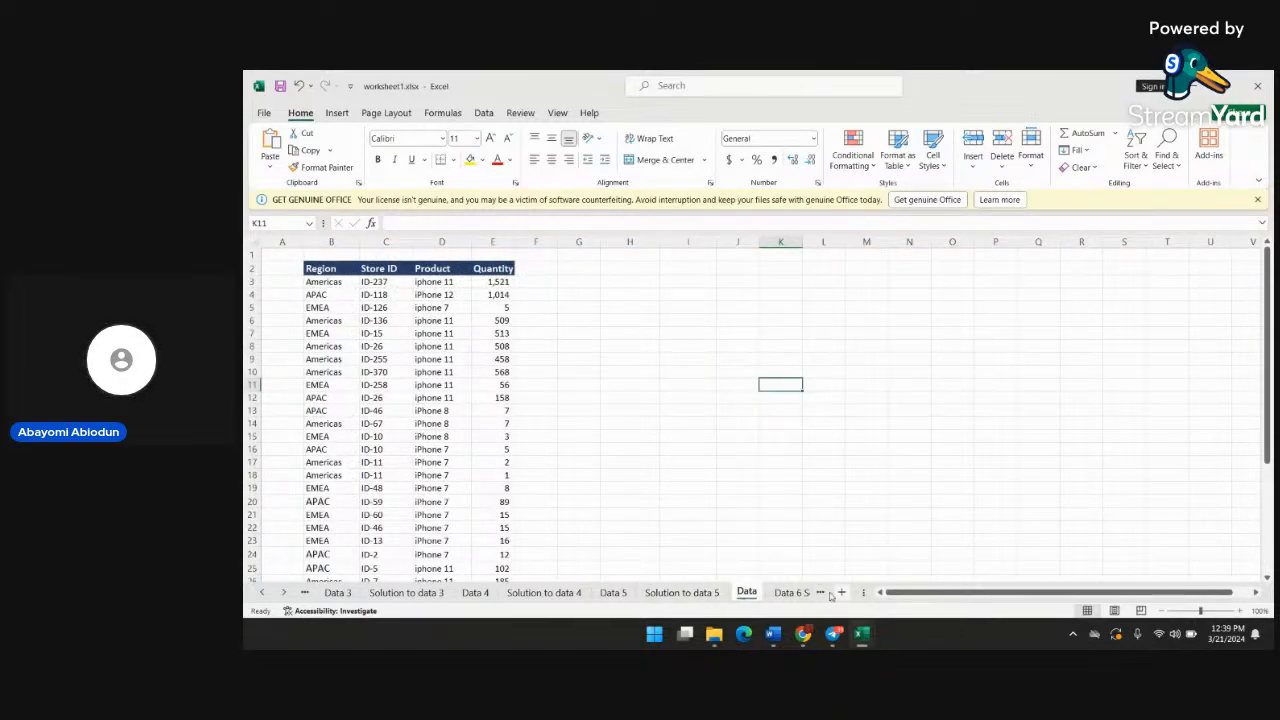
scroll(786, 597, "right", 2)
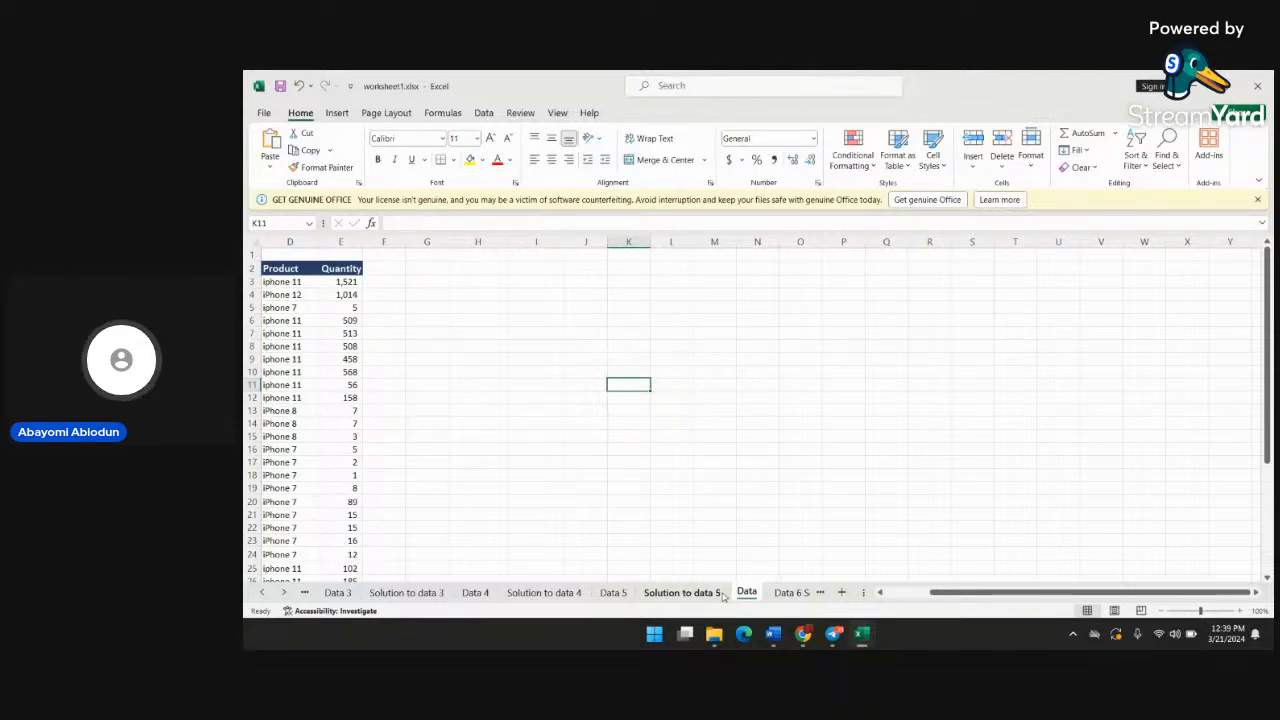
left_click(689, 594)
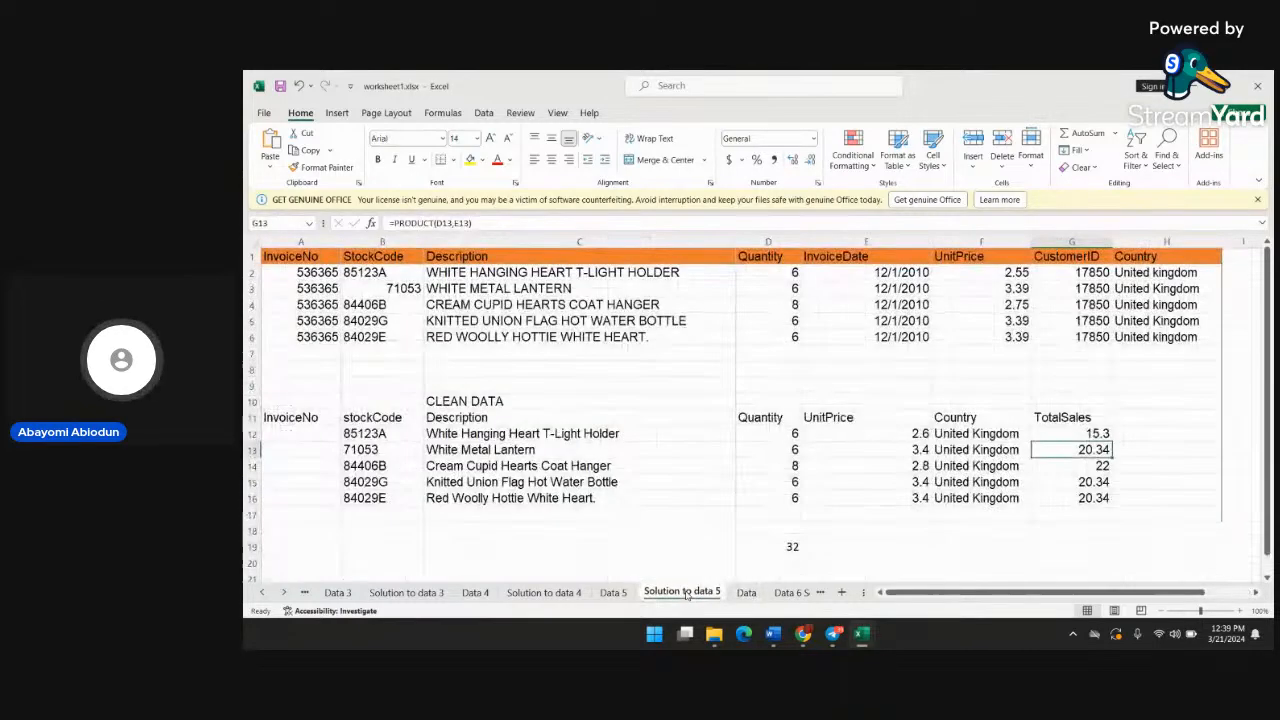
left_click(744, 593)
scroll(364, 408, "left", 3)
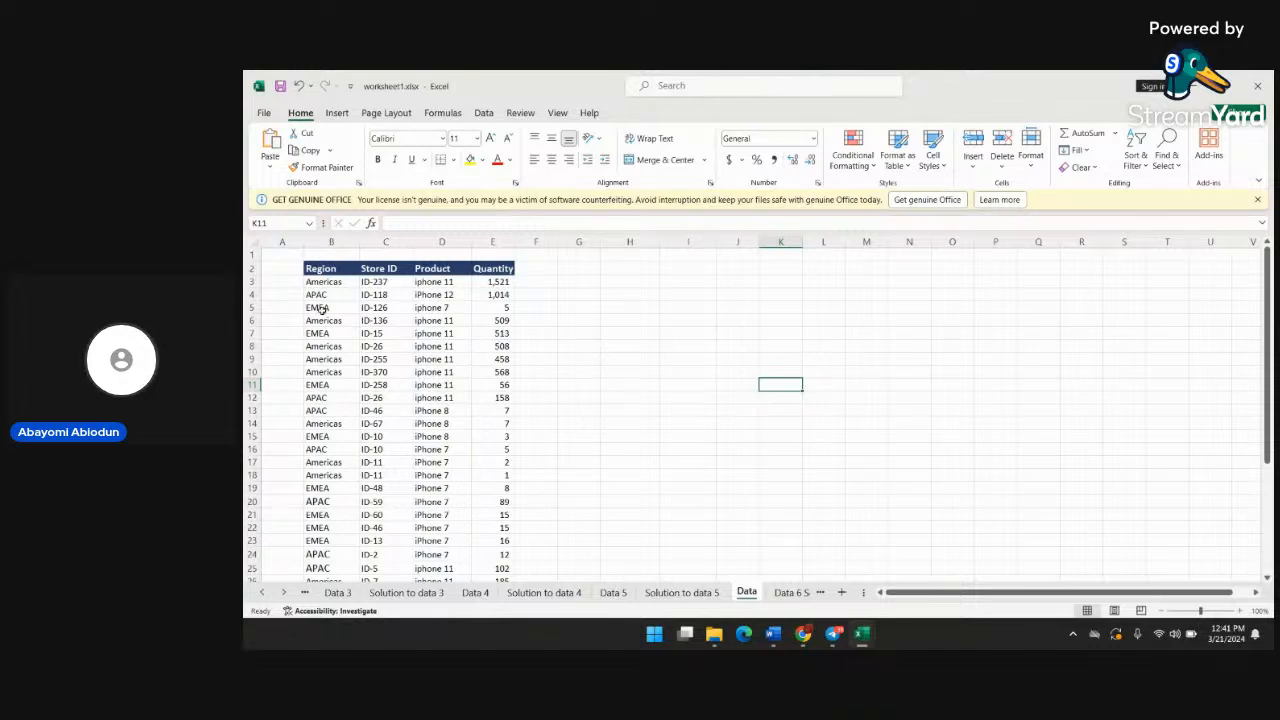
Run Remove Duplicates on the entire Data sheet with all columns checked and the headers option off
left_click(254, 242)
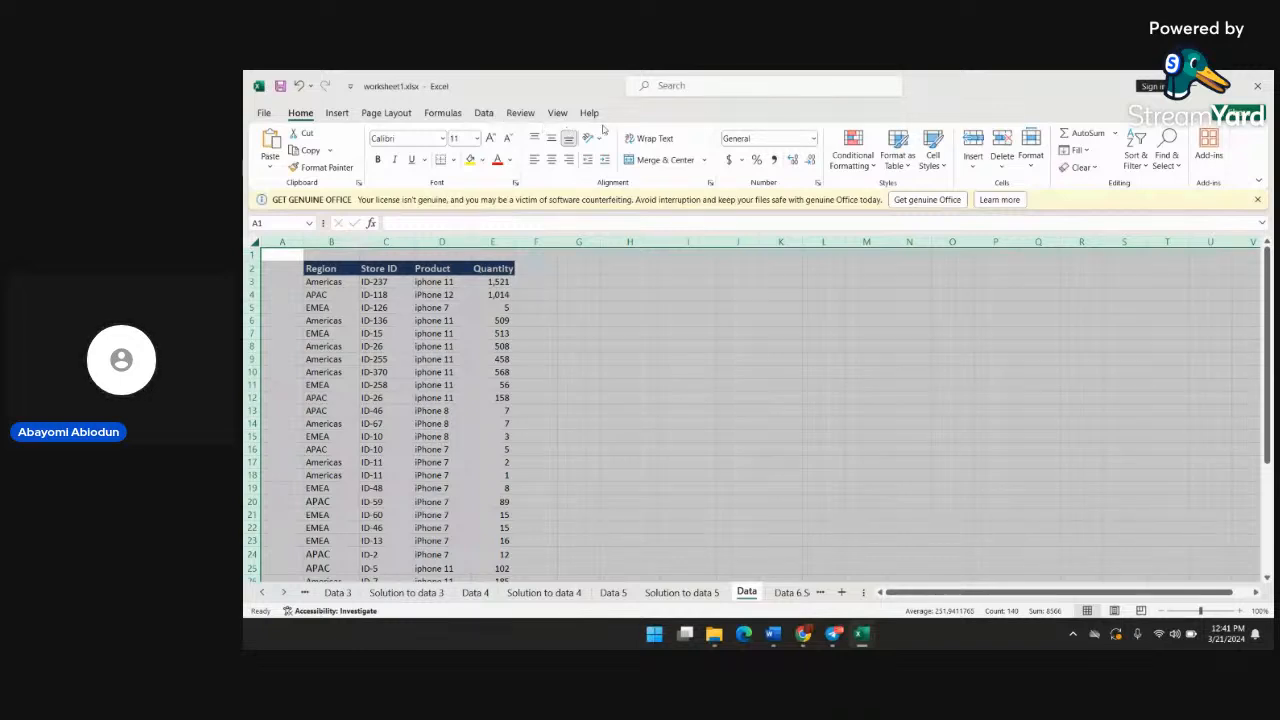
left_click(485, 113)
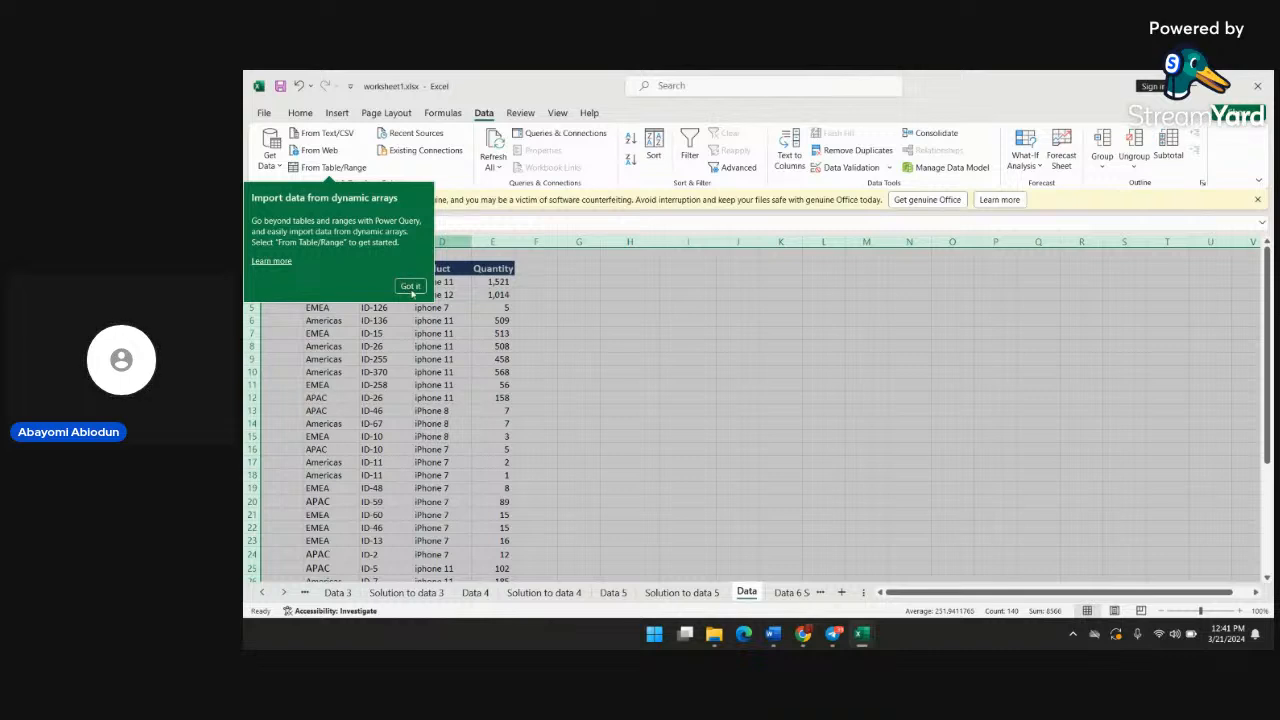
left_click(410, 286)
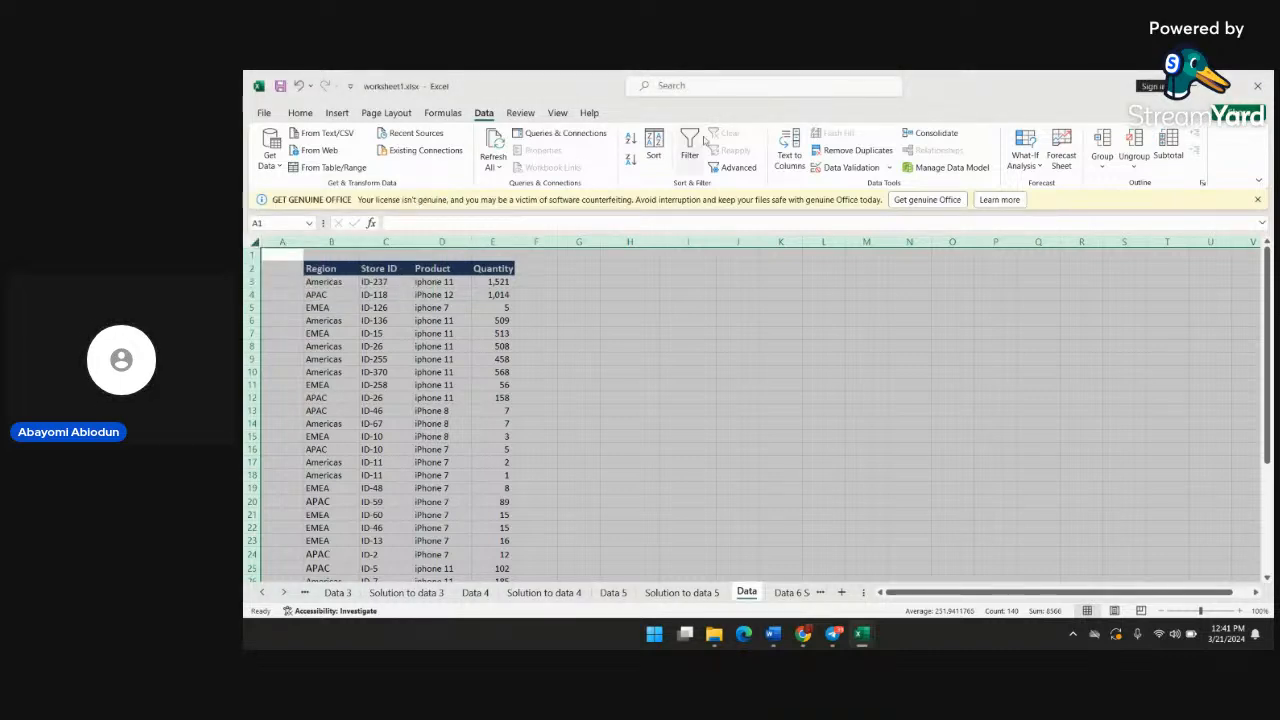
left_click(862, 150)
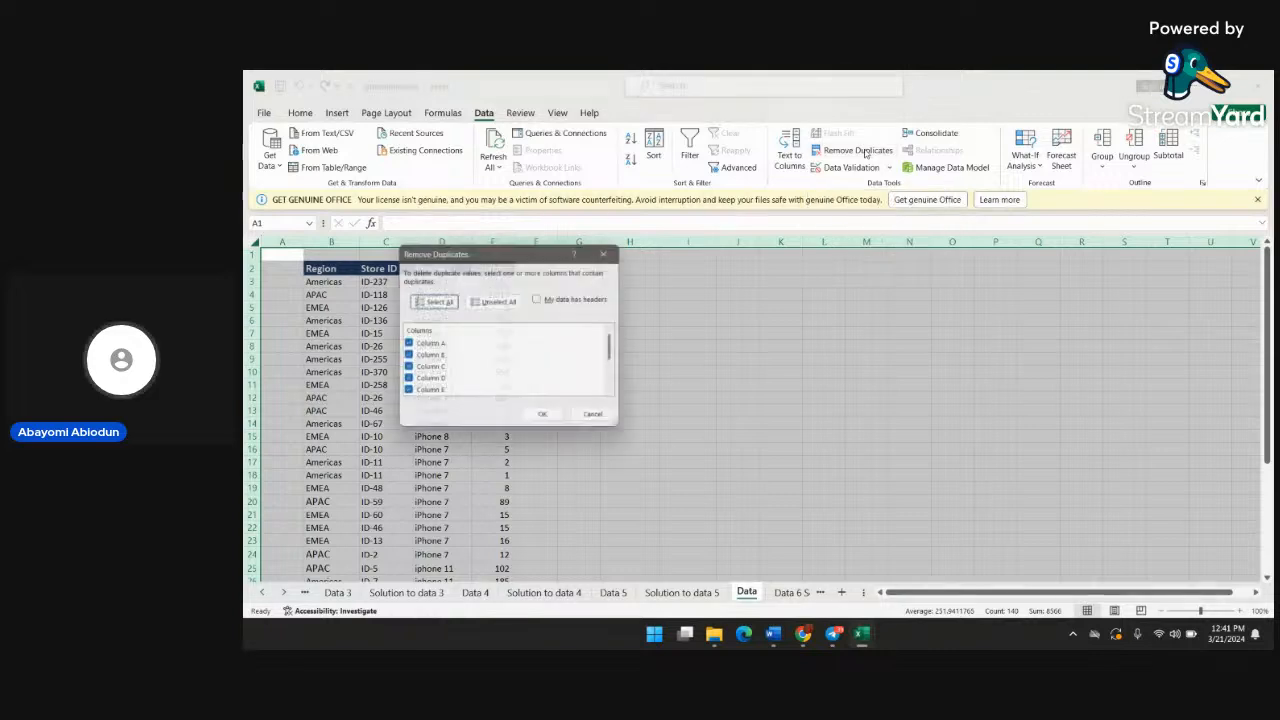
scroll(481, 357, "down", 2)
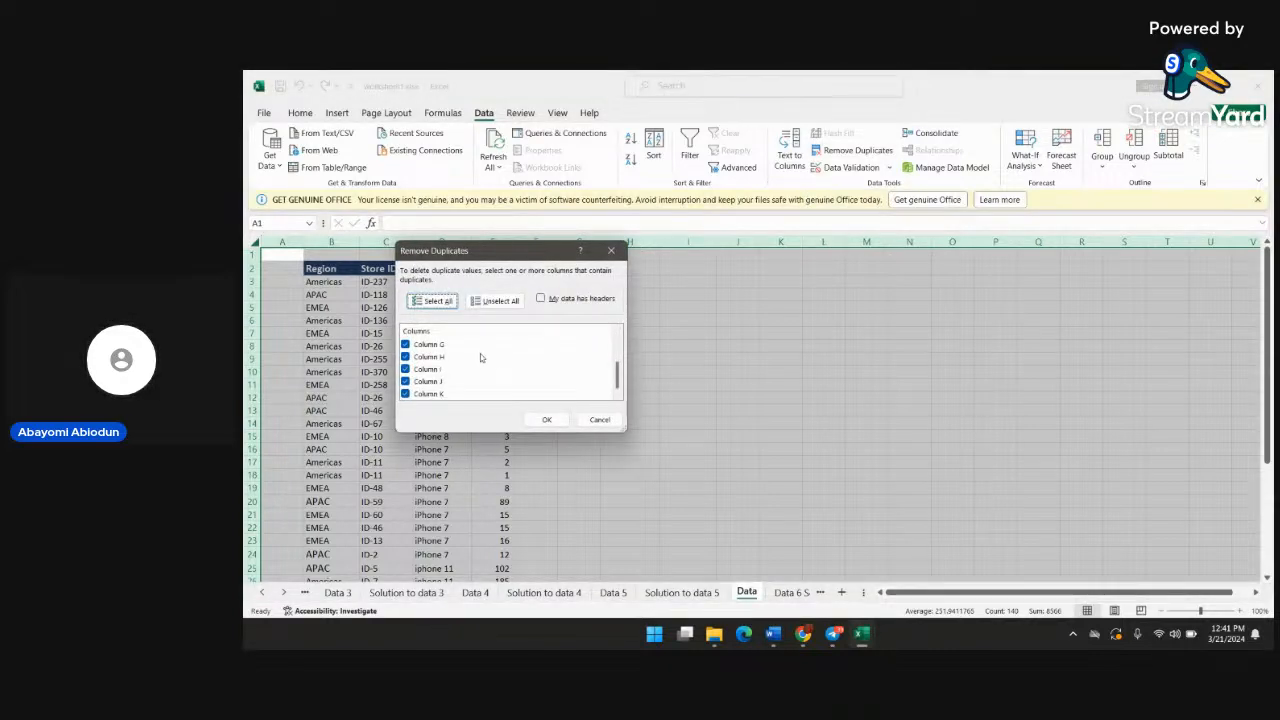
left_click(549, 422)
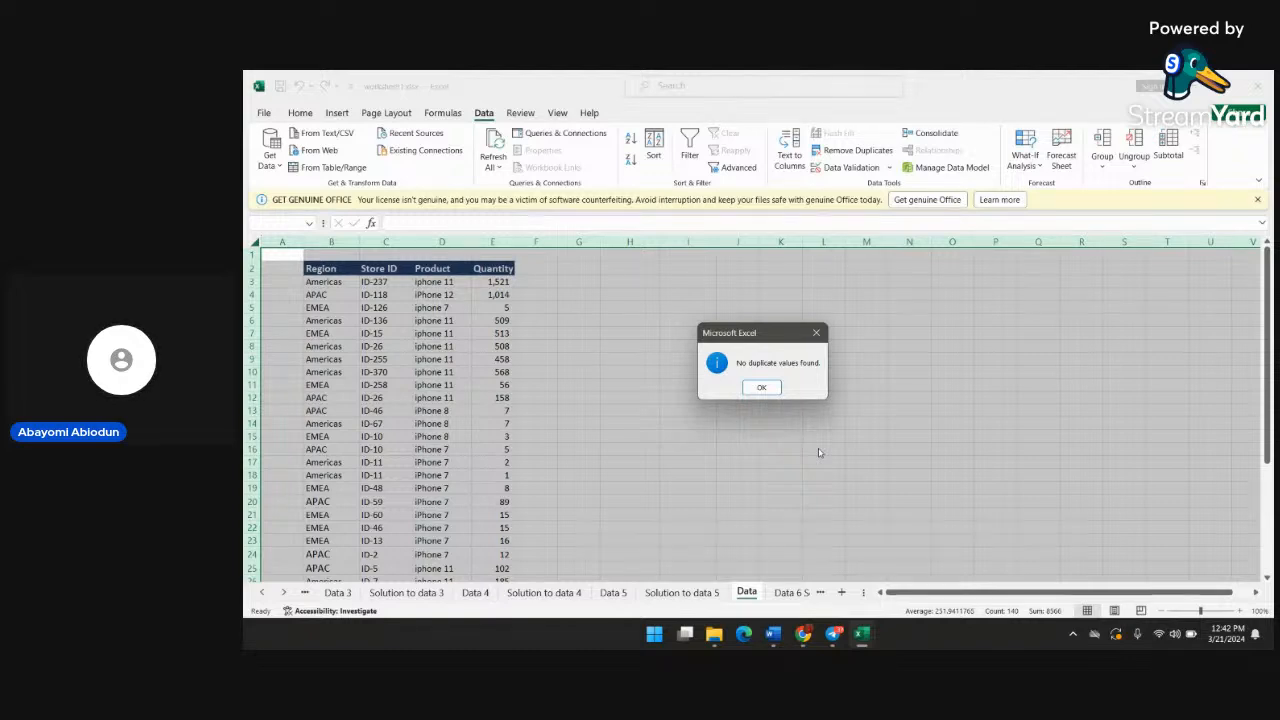
left_click(761, 389)
left_click(575, 308)
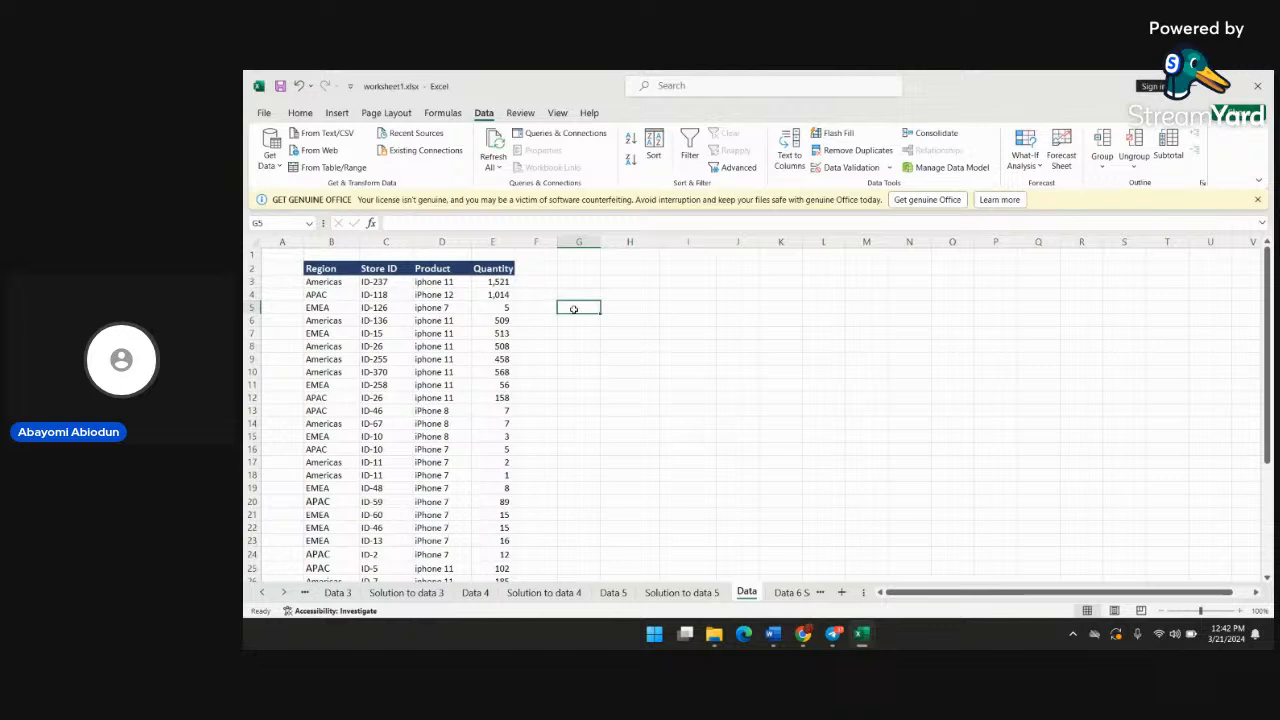
Add filters to the headers of the Region, Store ID, Product and Quantity table in B2:E36
left_click(309, 267)
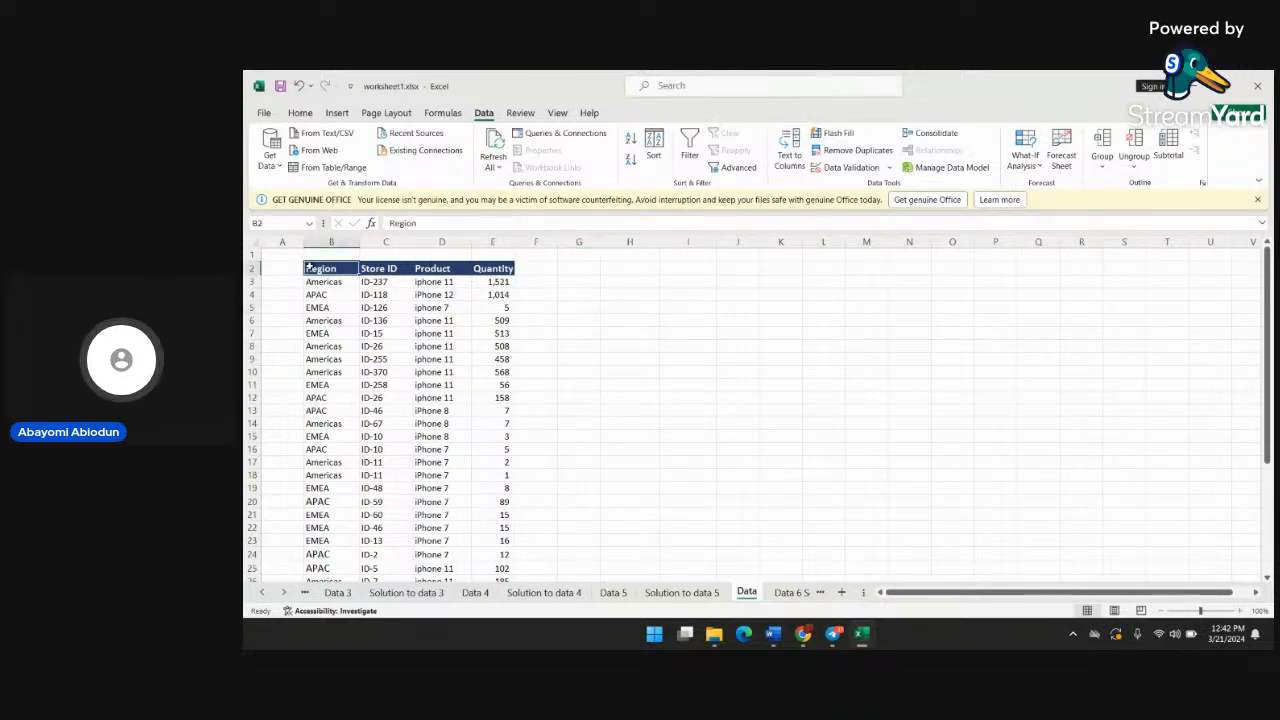
key("shift+Right")
key("shift+Right")
key("shift+Right")
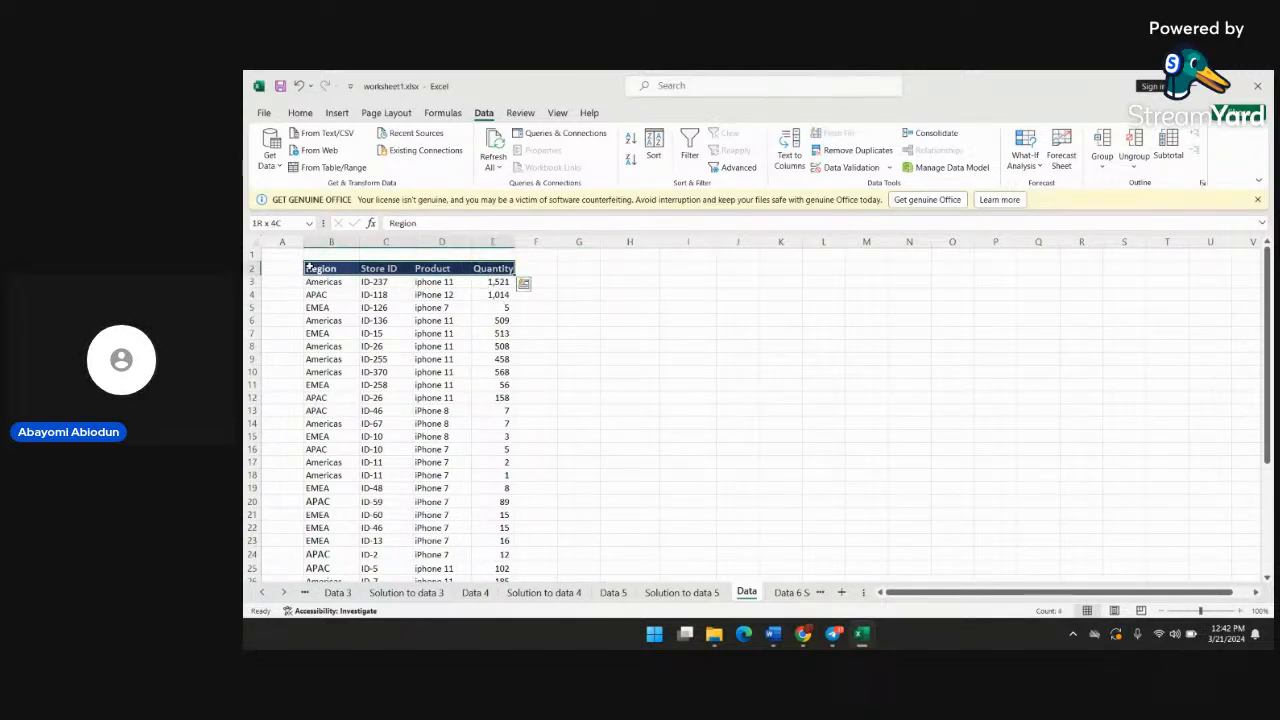
key("shift+Down")
key("shift+Down")
key("shift+Down")
key("shift+Down")
key("shift+Down")
key("shift+Down")
key("shift+Down")
key("shift+Down")
key("shift+Down")
key("shift+Down")
key("shift+Down")
key("shift+Down")
key("shift+Down")
key("shift+Down")
key("shift+Down")
key("shift+Down")
key("shift+Down")
key("shift+Down")
key("shift+Down")
key("shift+Down")
key("shift+Down")
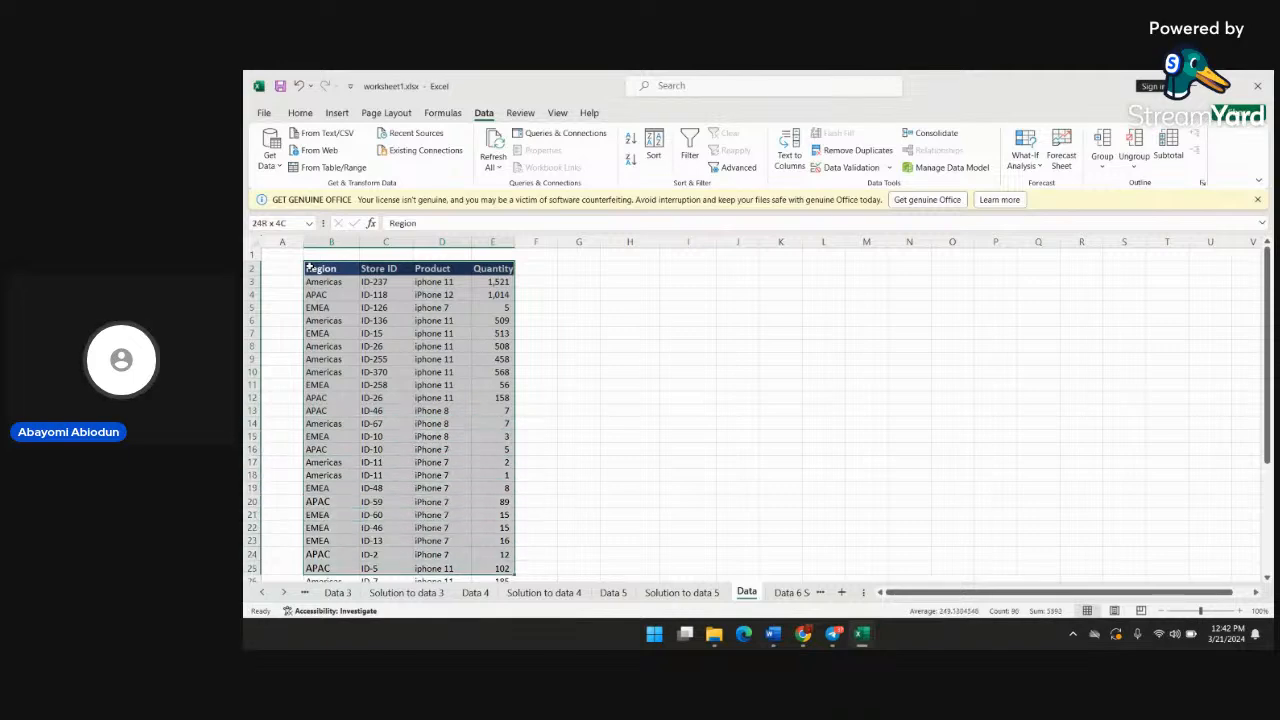
key("shift+Down")
key("shift+Down")
key("shift+Down")
key("shift+Down")
key("shift+Down")
key("shift+Down")
key("shift+Down")
key("shift+Down")
key("shift+Down")
key("shift+Down")
key("shift+Down")
key("shift+Down")
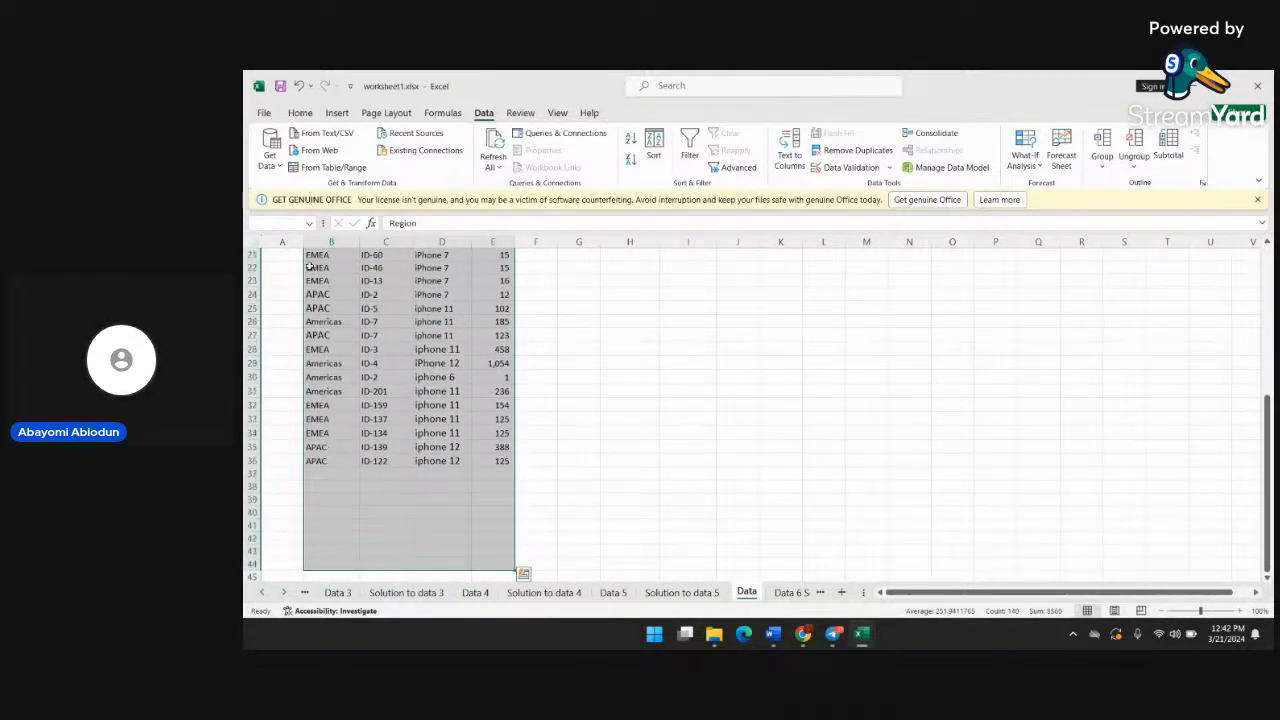
key("shift+Up")
key("shift+Up")
key("shift+Up")
key("shift+Up")
key("shift+Up")
key("shift+Up")
key("shift+Up")
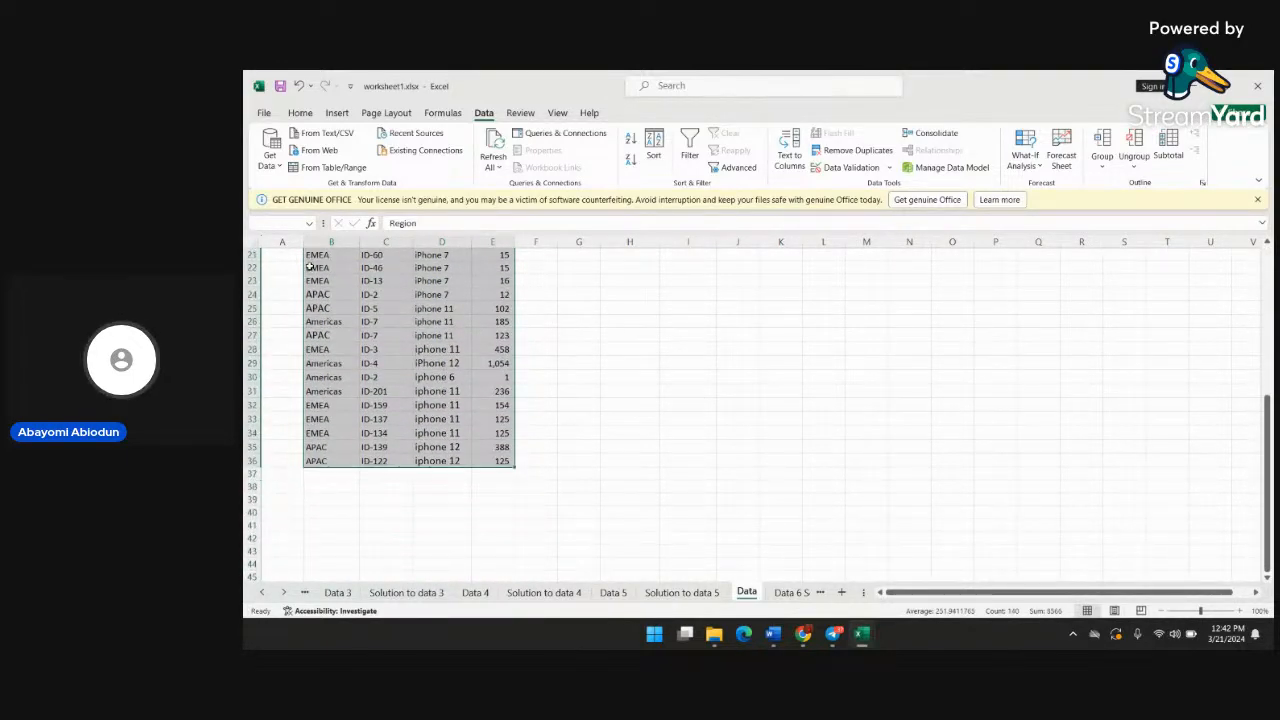
scroll(384, 284, "up", 7)
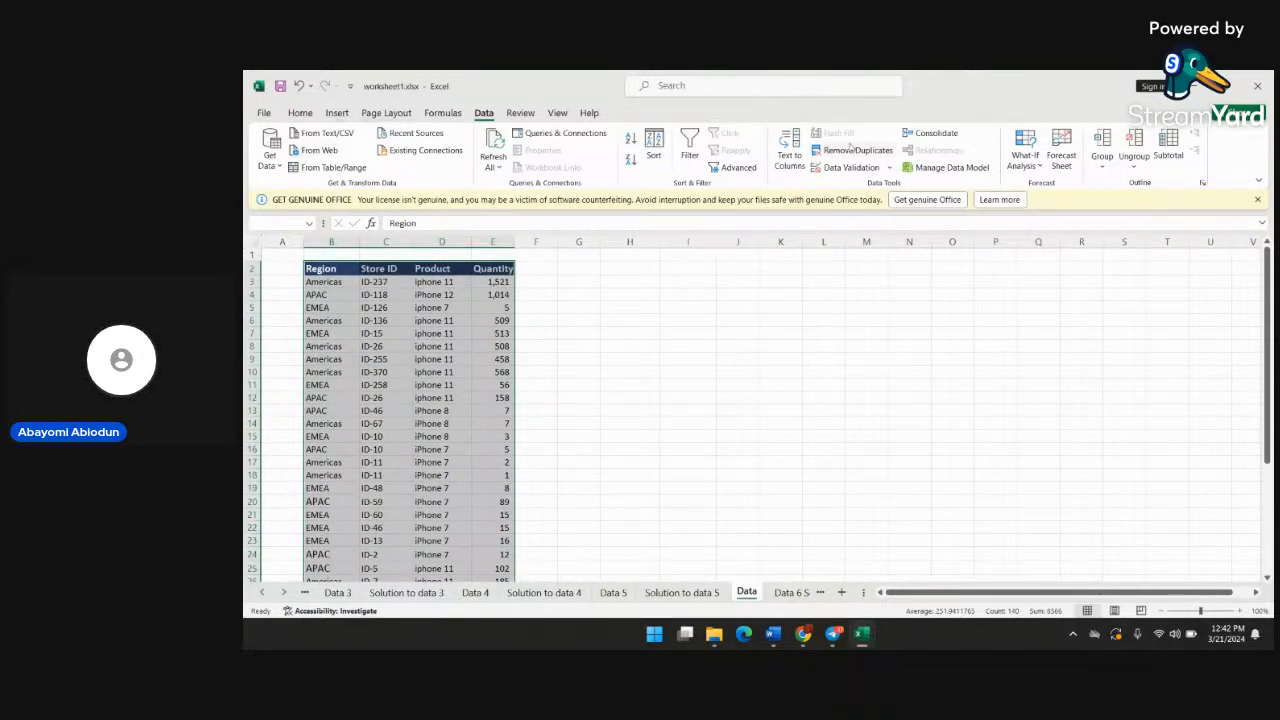
left_click(296, 113)
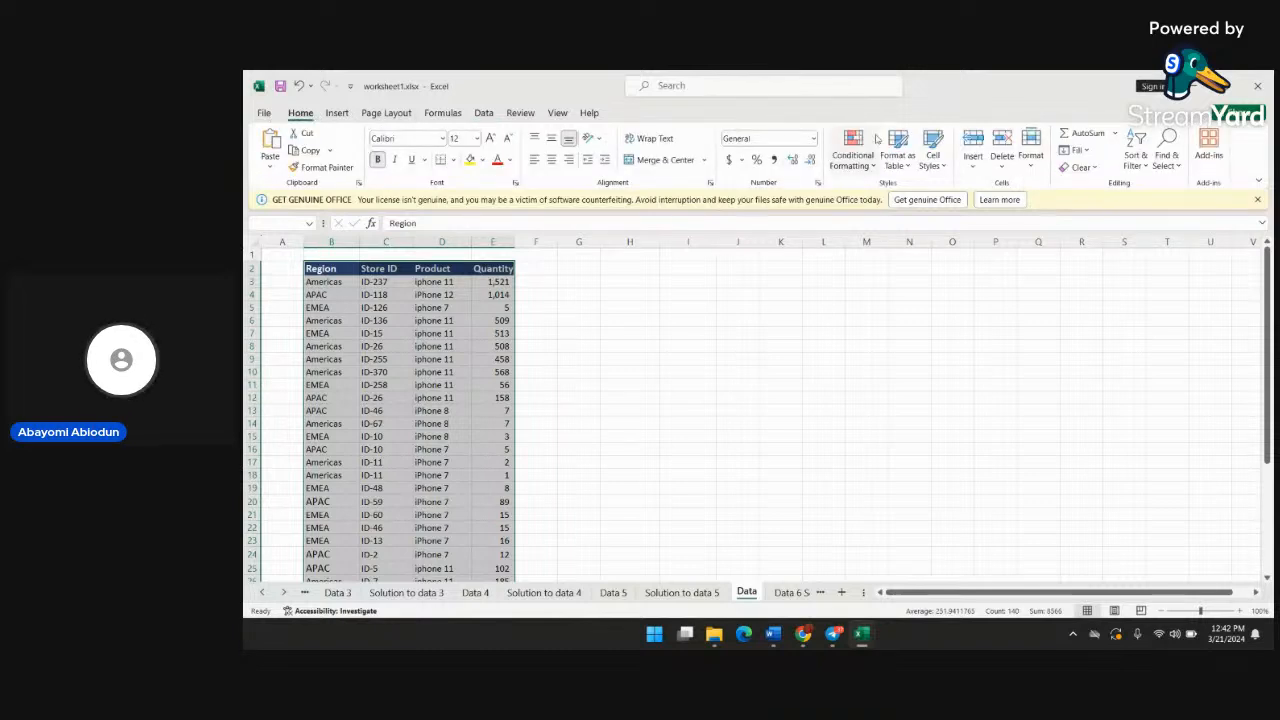
left_click(1137, 152)
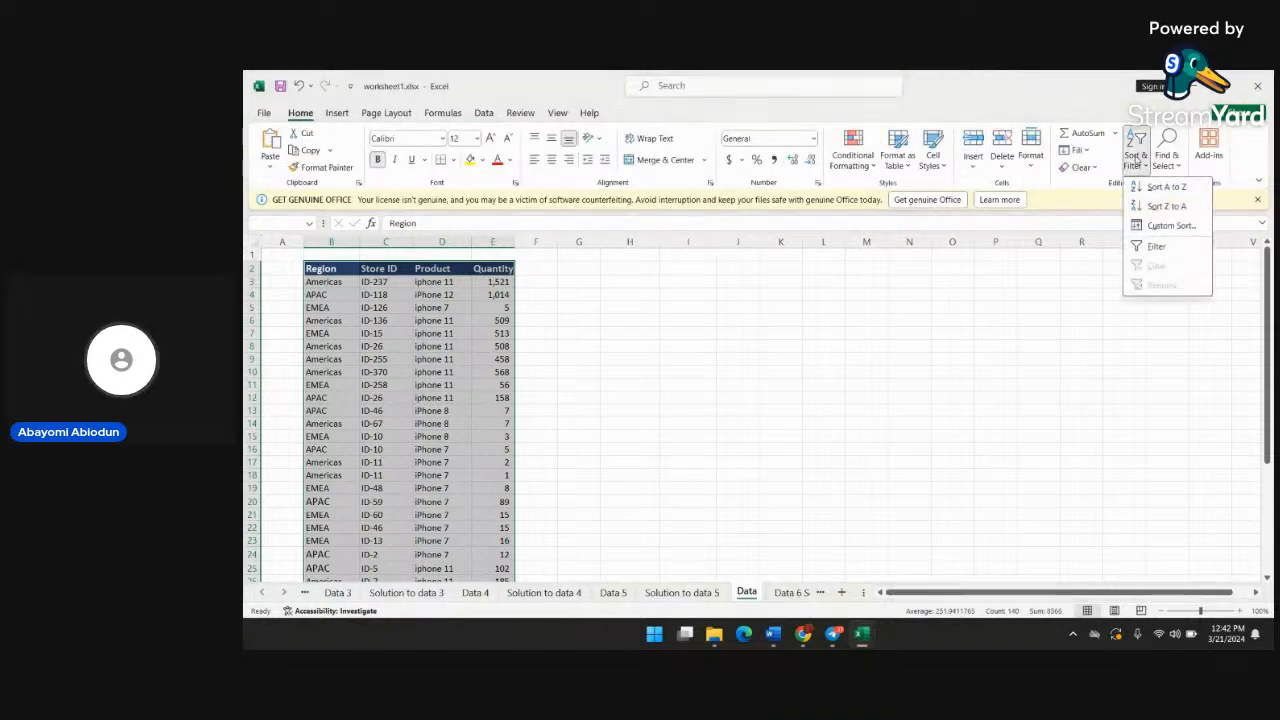
left_click(1158, 246)
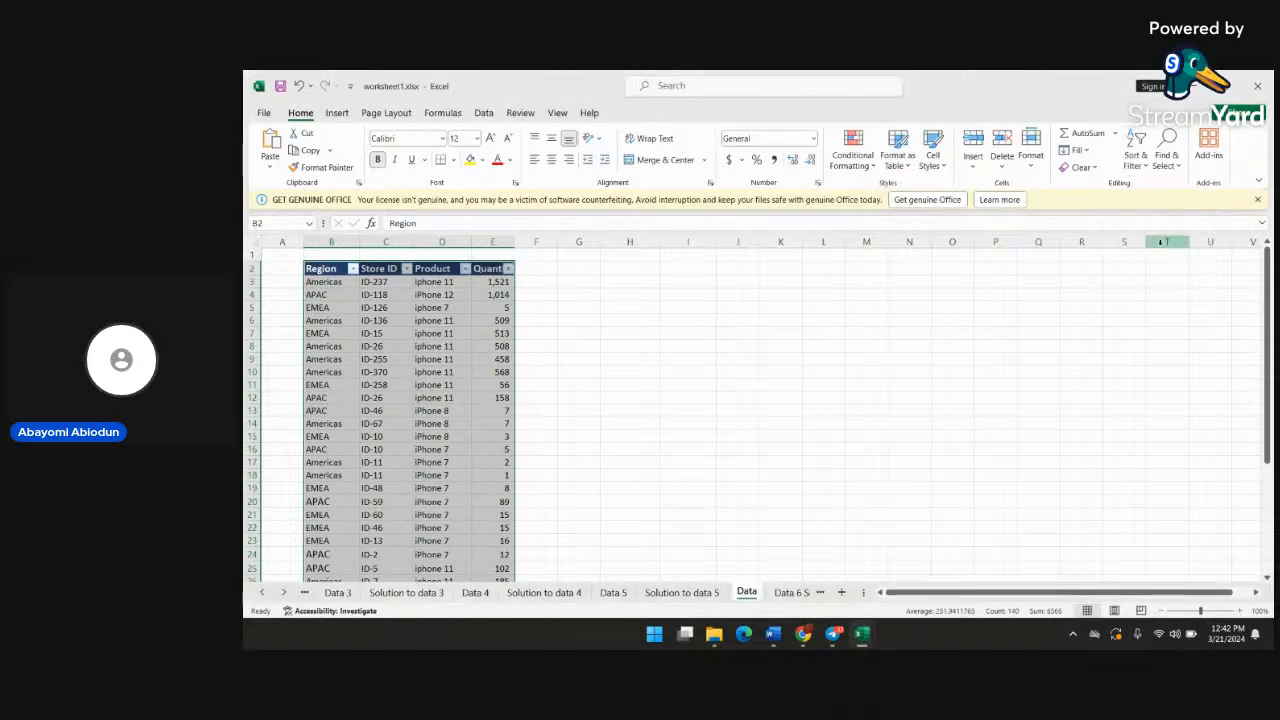
left_click(394, 312)
Check the distinct entries in the Region and Product filter lists, leaving every item selected
left_click(352, 269)
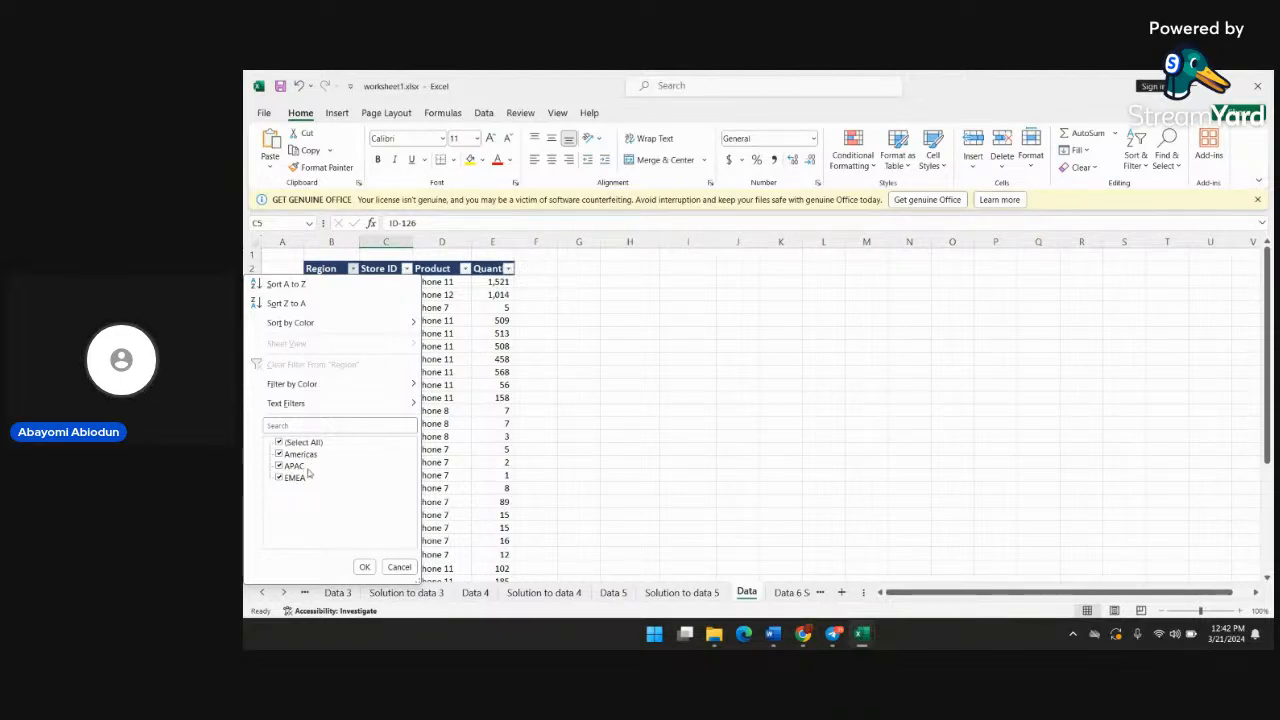
left_click(364, 567)
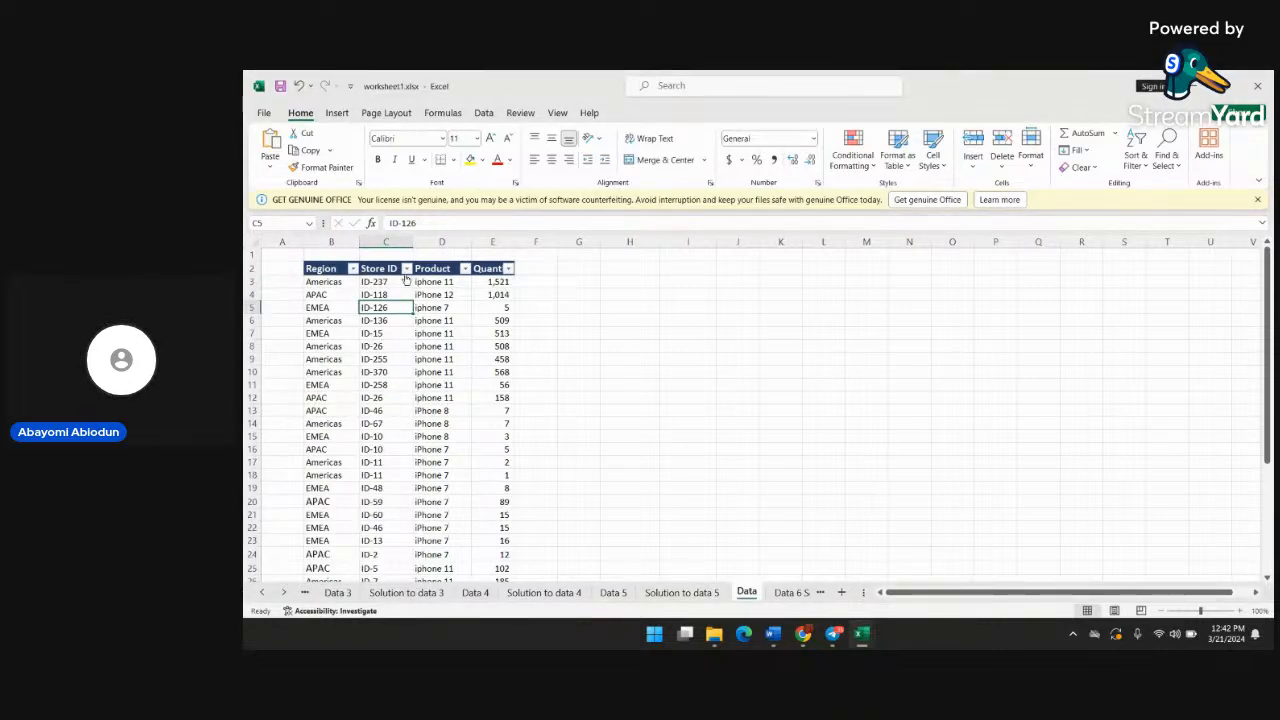
left_click(465, 268)
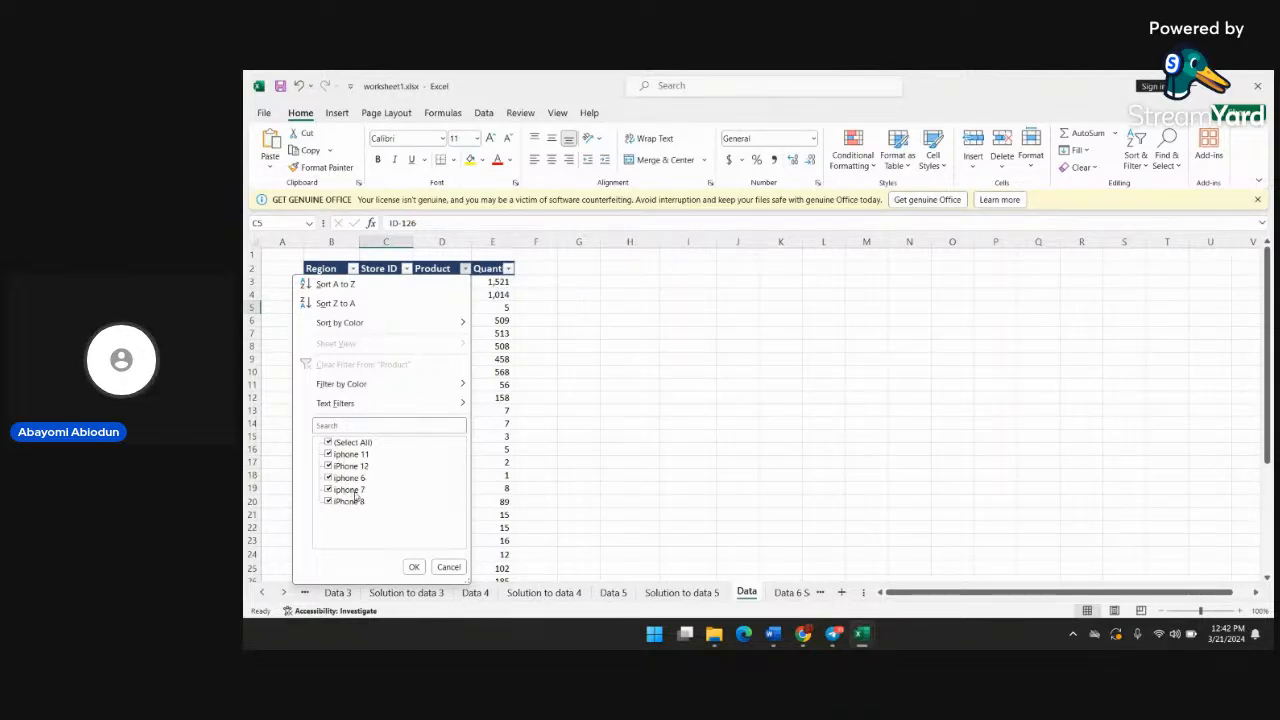
left_click(413, 567)
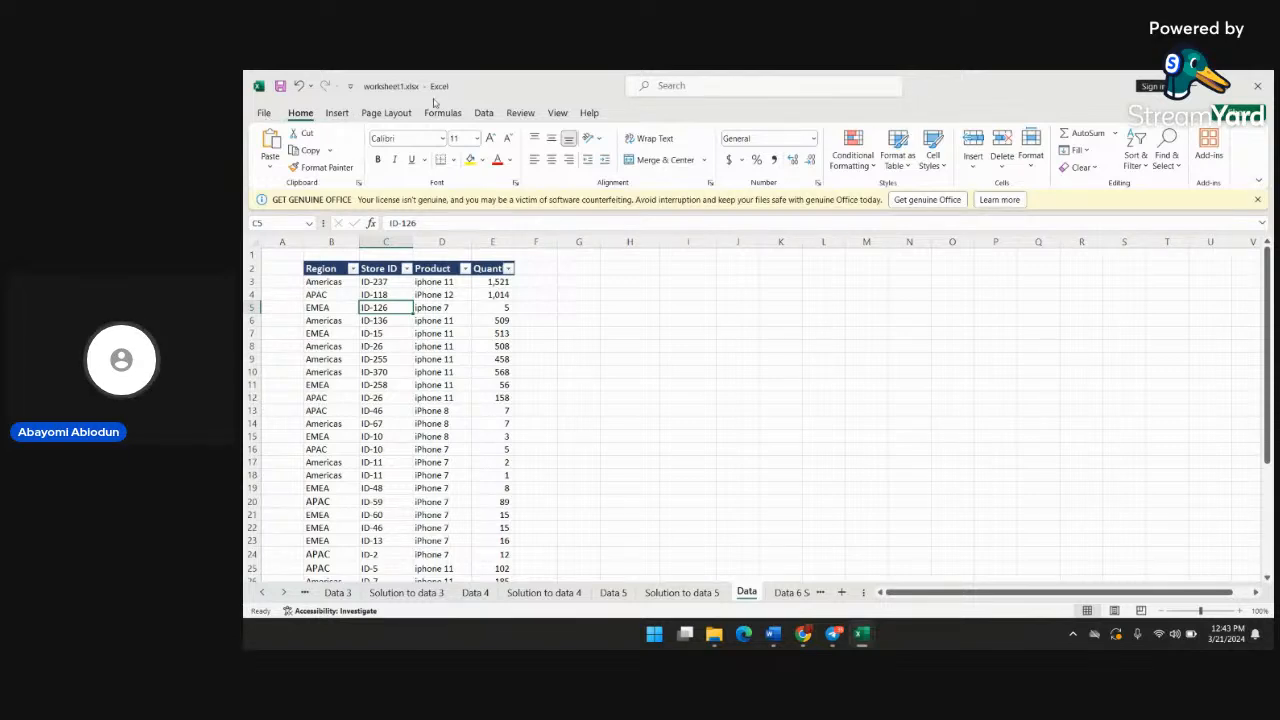
Set the worksheet's magnification to a custom 150%
left_click(483, 113)
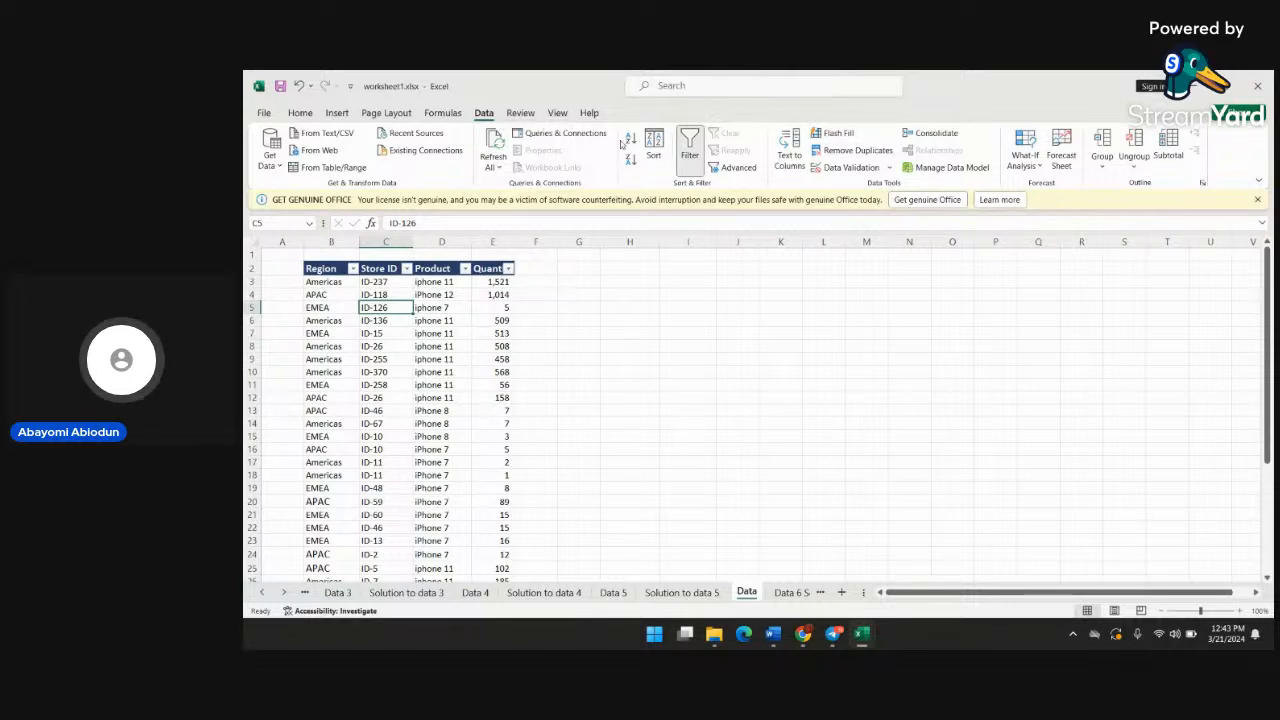
left_click(558, 113)
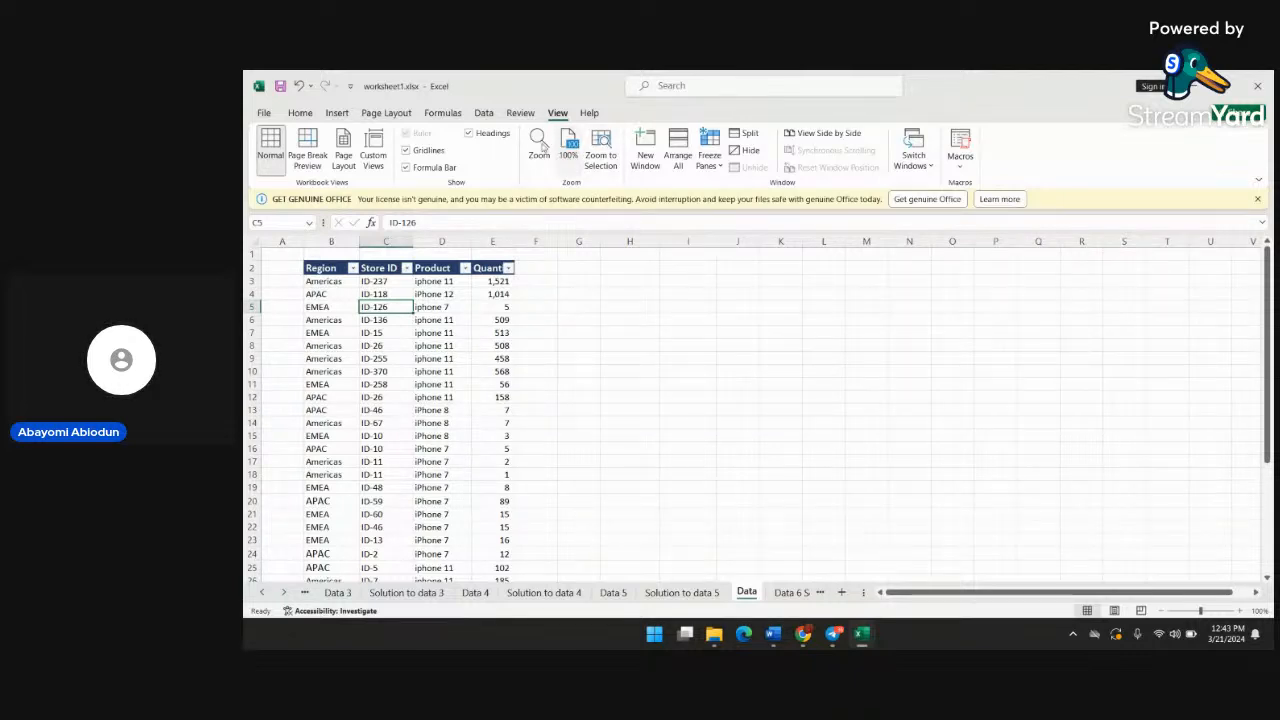
left_click(538, 146)
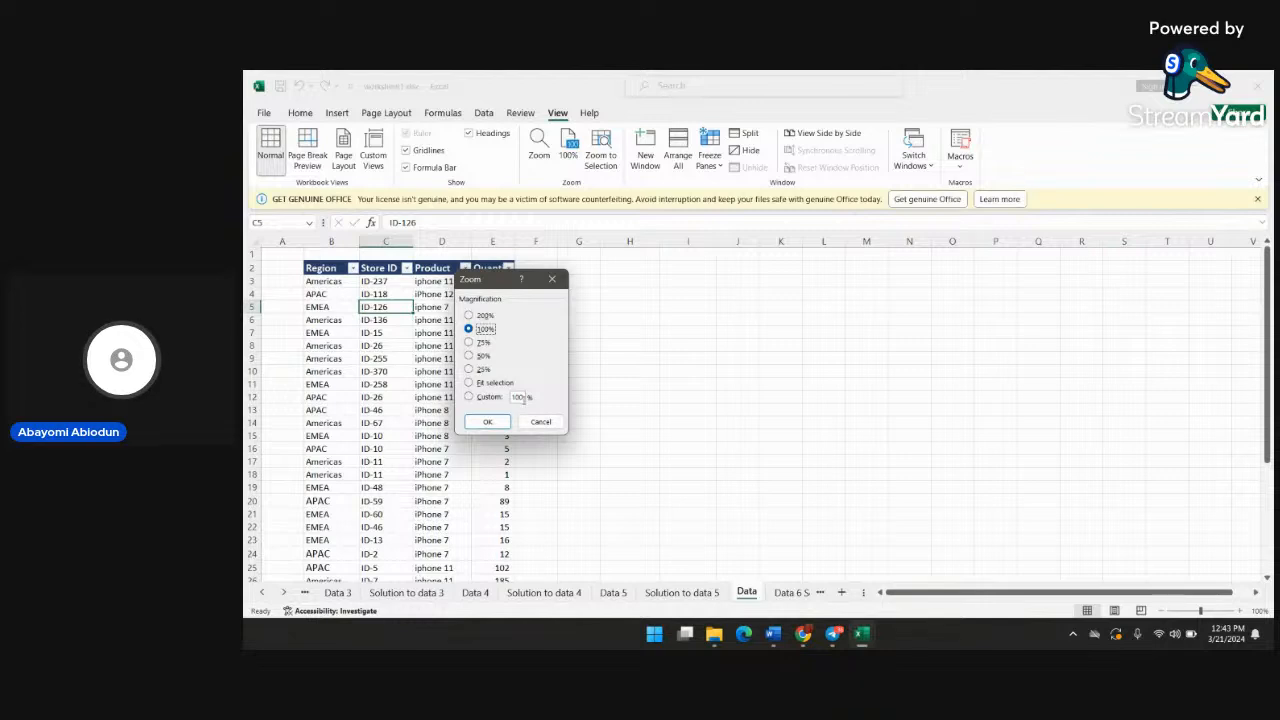
left_click(519, 397)
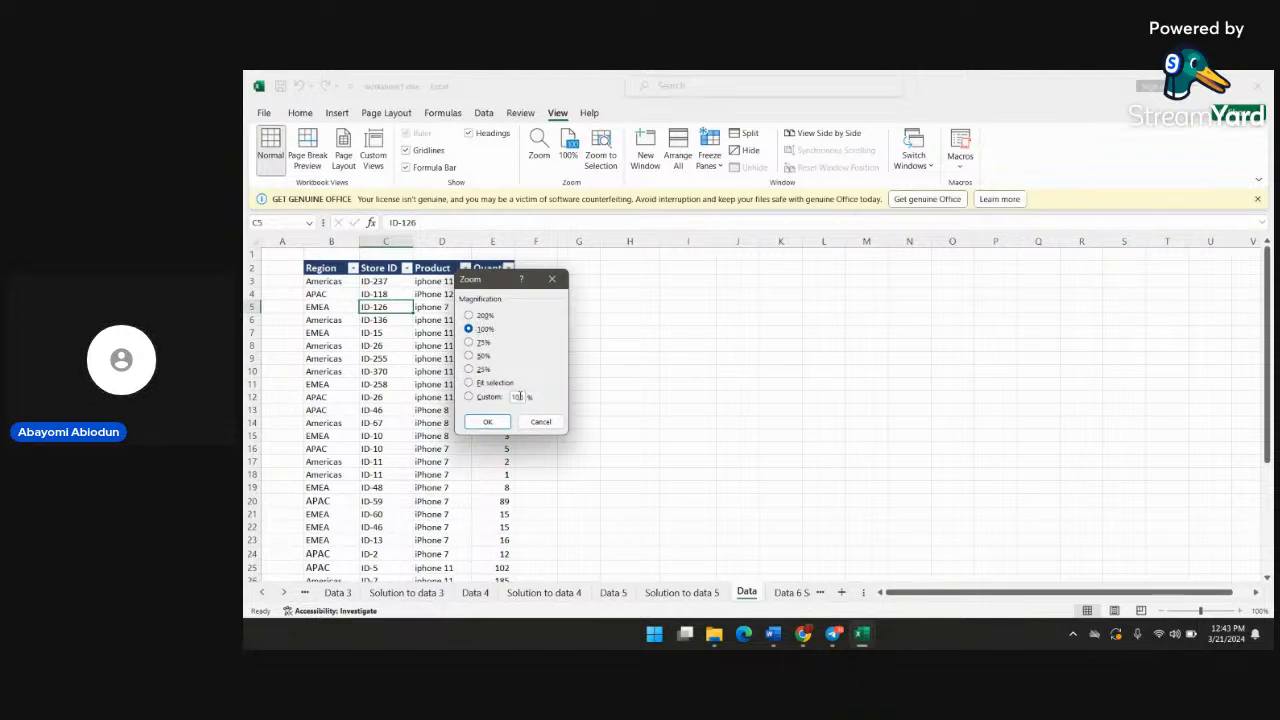
key("BackSpace")
type("50")
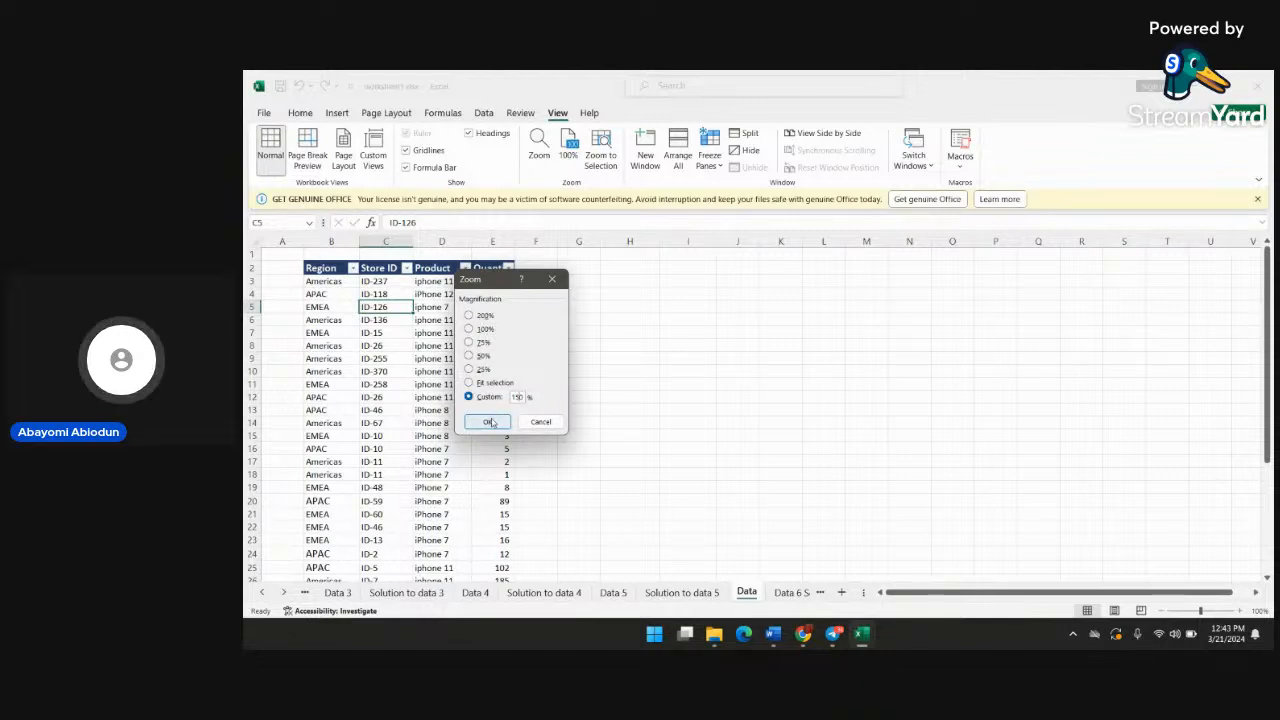
left_click(488, 420)
scroll(664, 398, "down", 1)
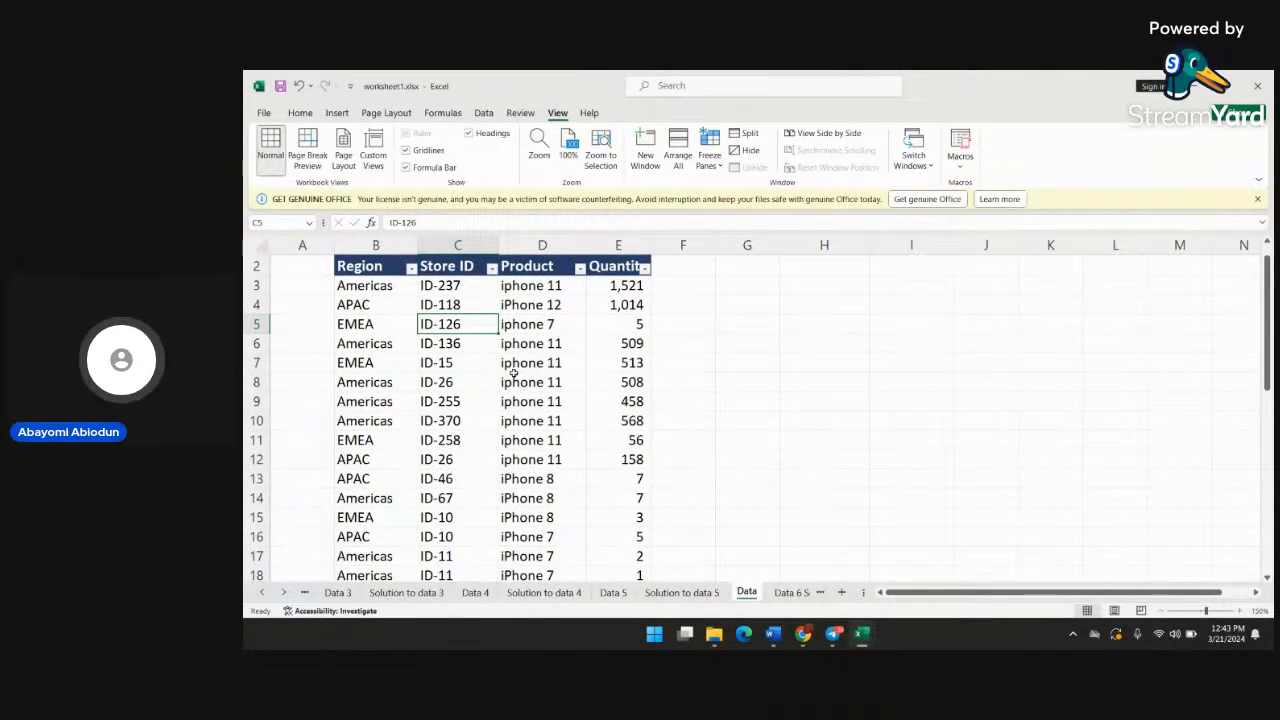
scroll(604, 382, "up", 1)
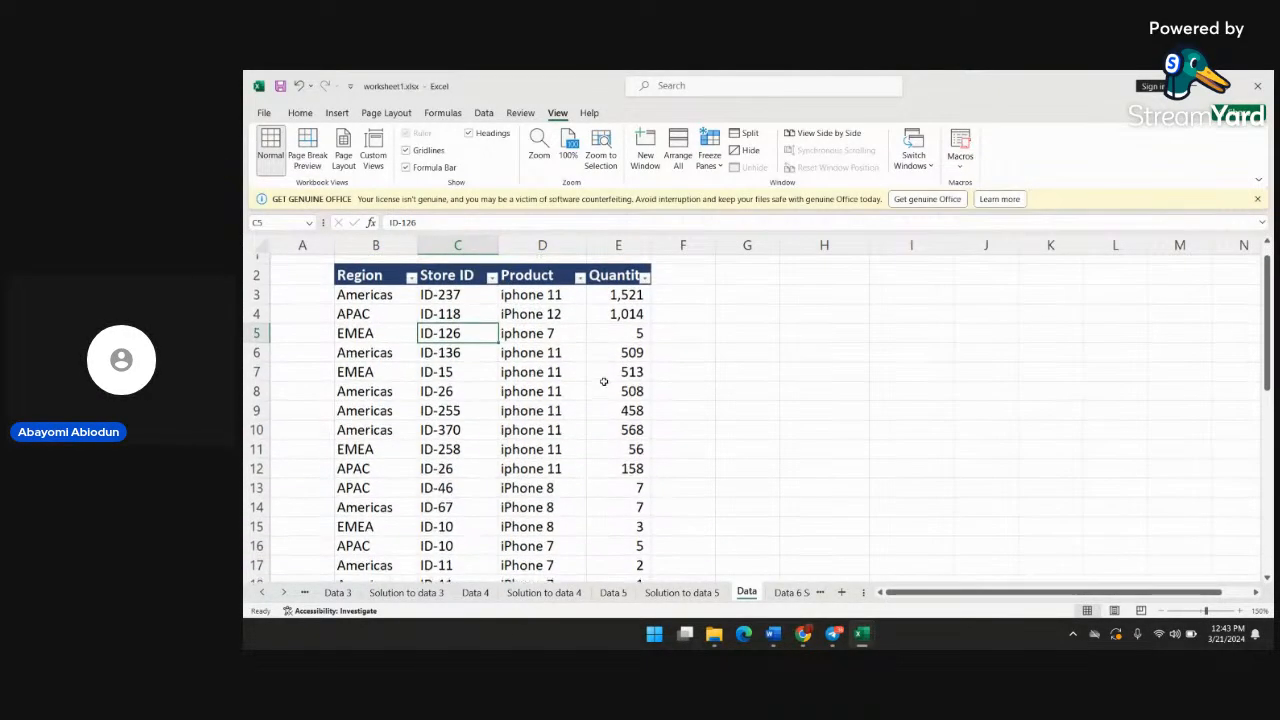
Review the Region and Product filter values again at the larger magnification, keeping all items selected
left_click(411, 288)
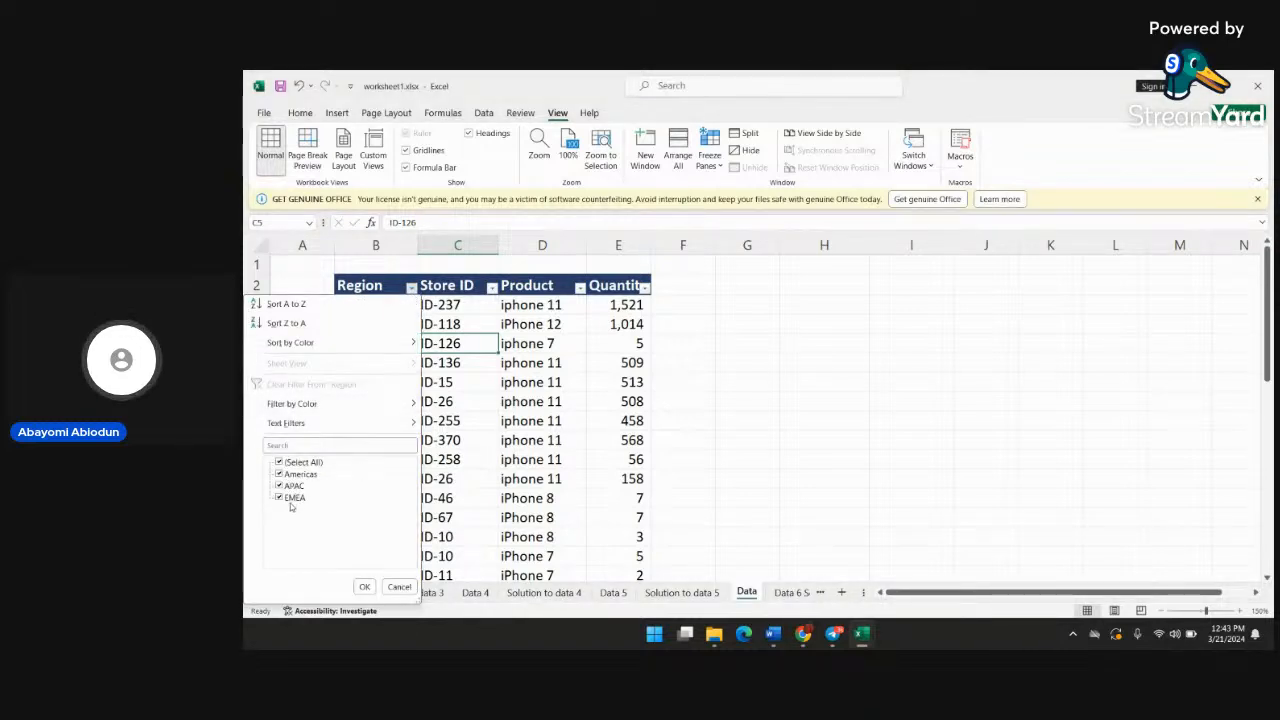
left_click(376, 586)
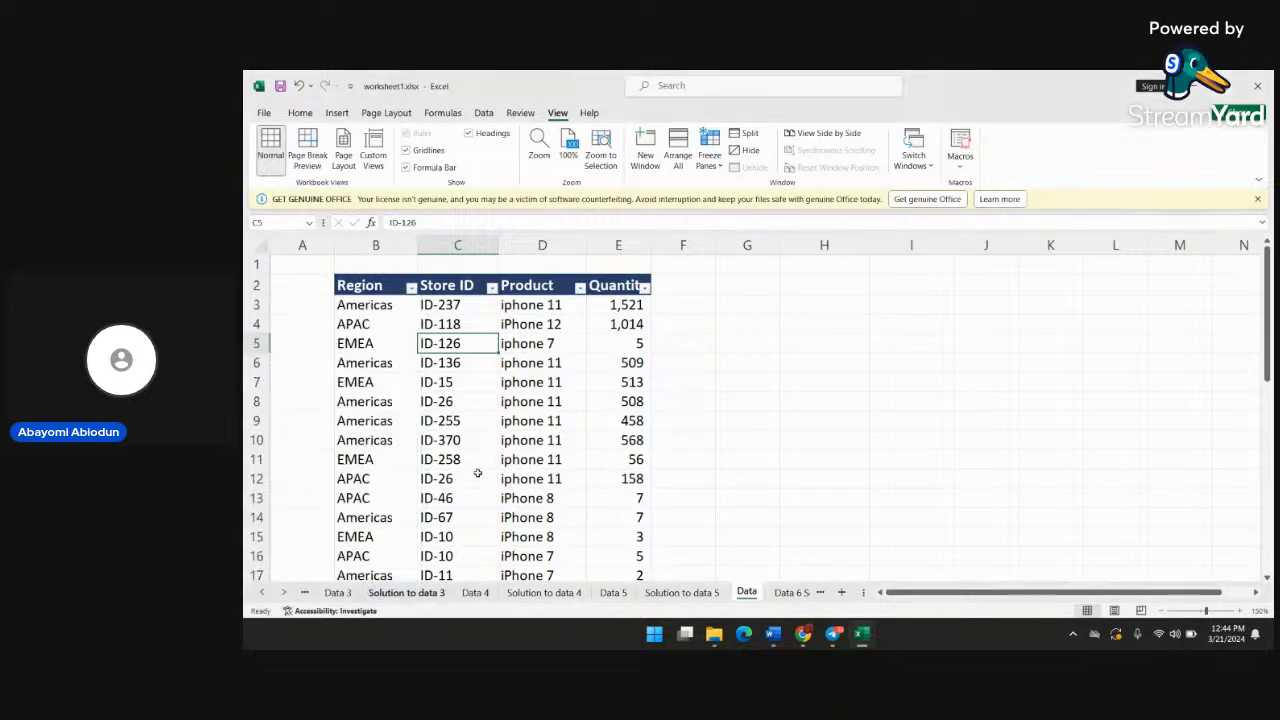
left_click(580, 288)
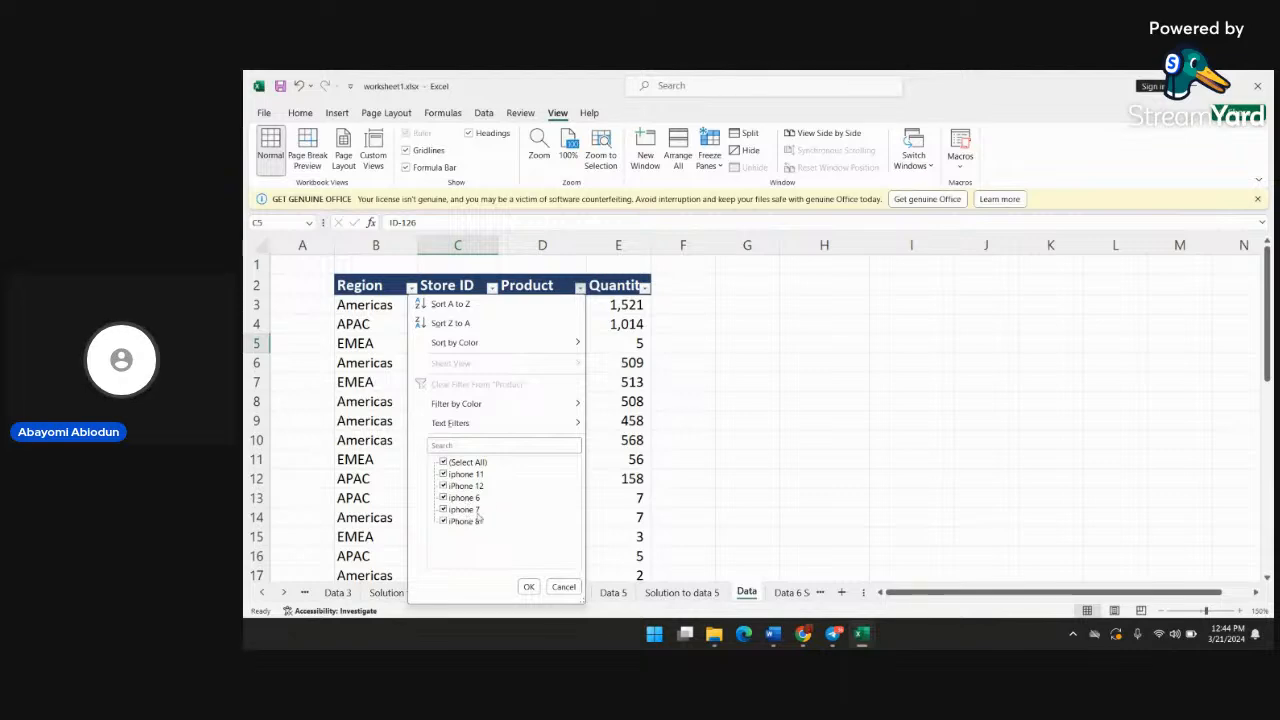
left_click(528, 587)
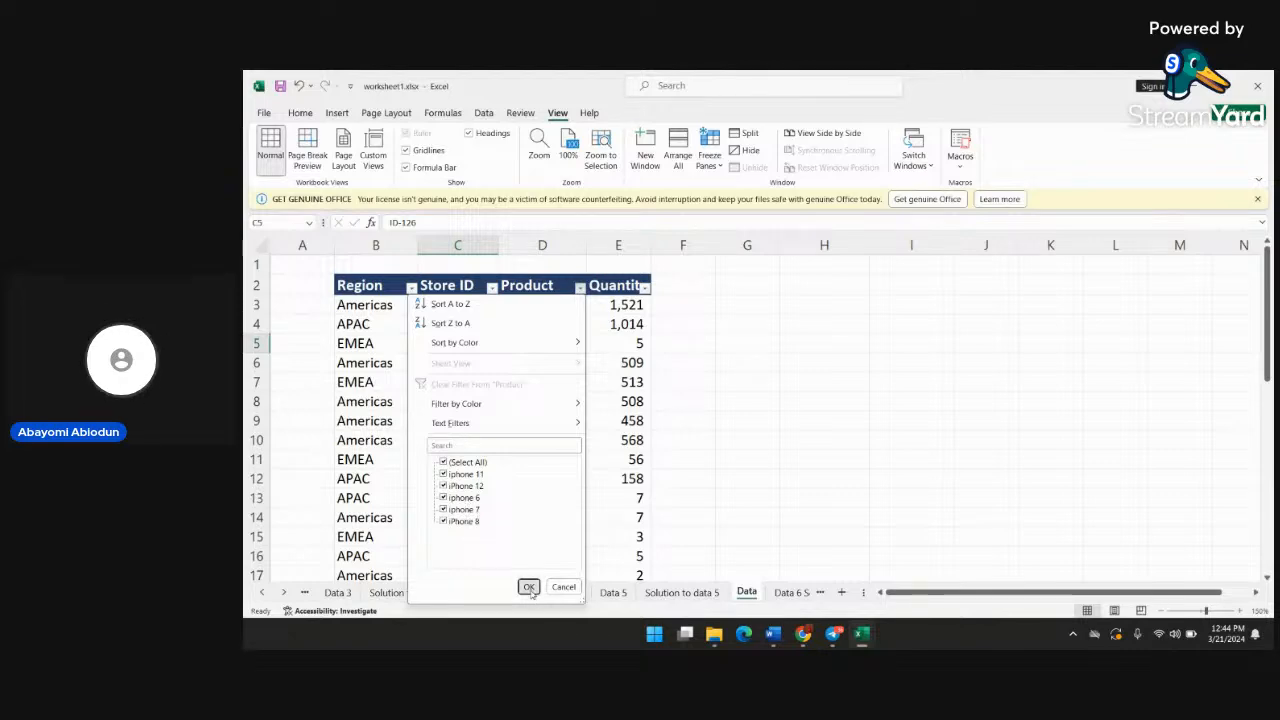
scroll(576, 474, "down", 1)
scroll(580, 474, "up", 1)
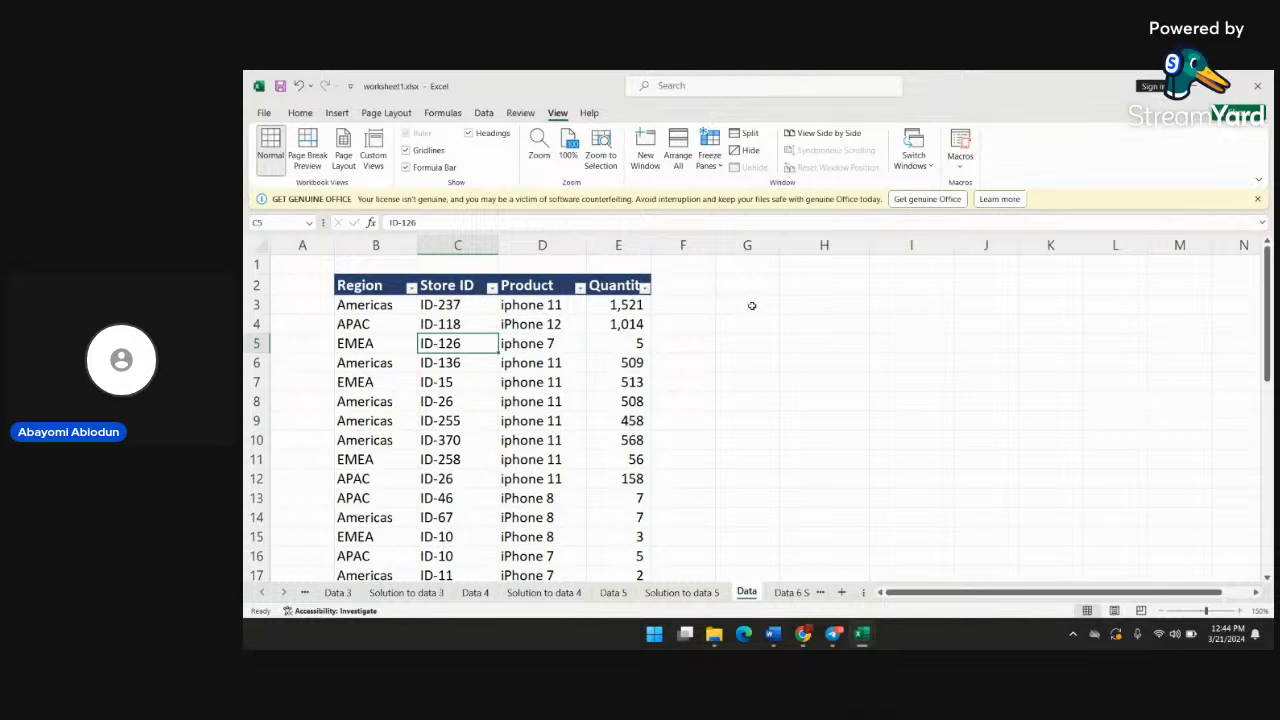
Enter =UNIQUE(B2:B36) in cell G6 to list the distinct entries of the Region column
left_click(752, 305)
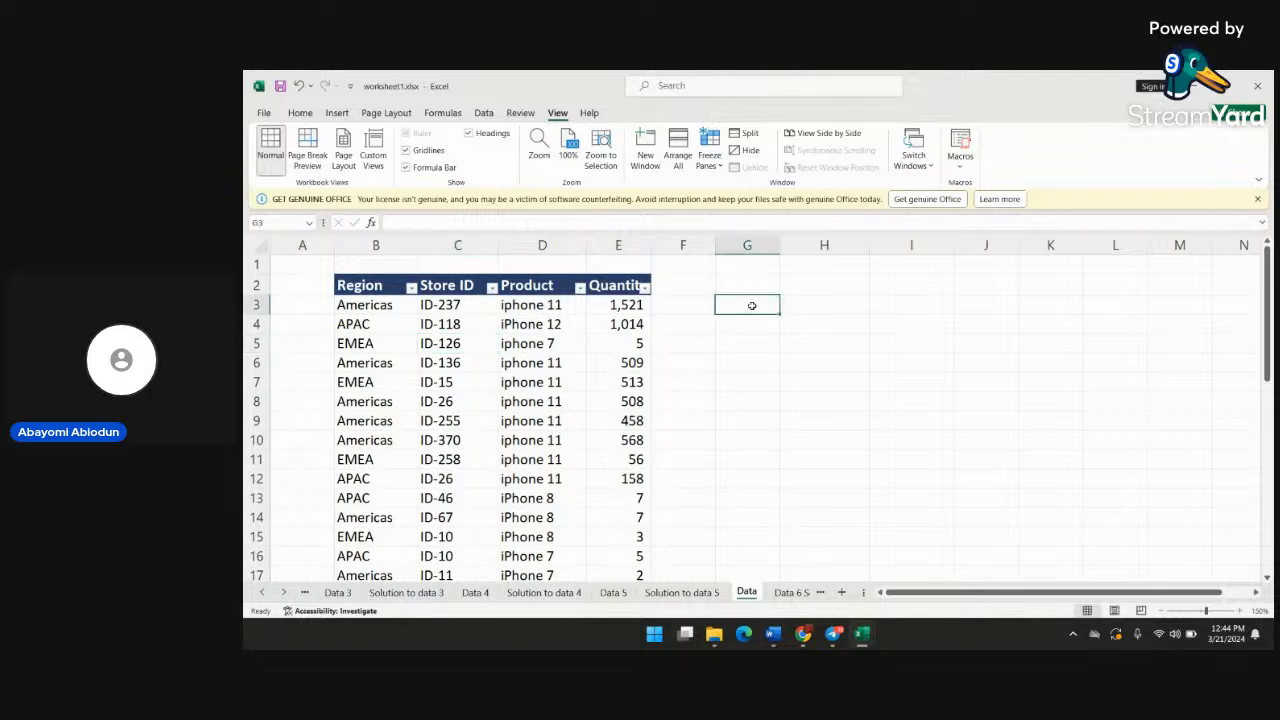
left_click(804, 344)
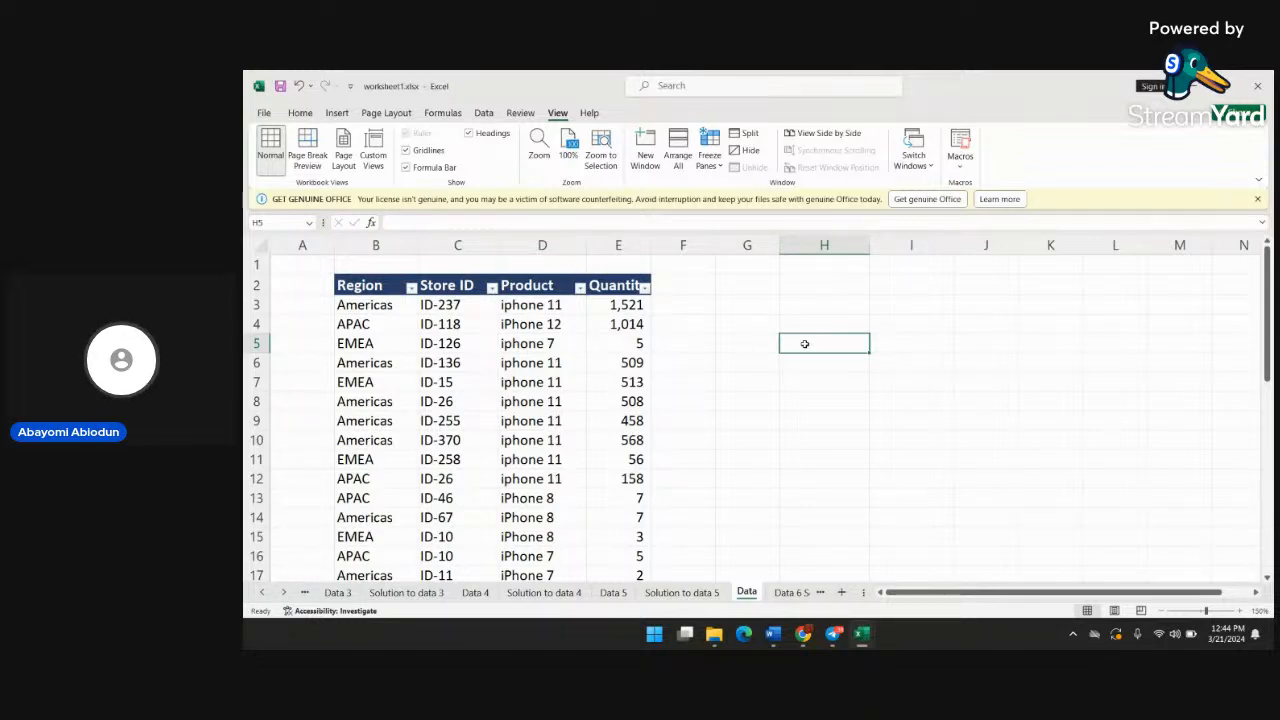
left_click(737, 367)
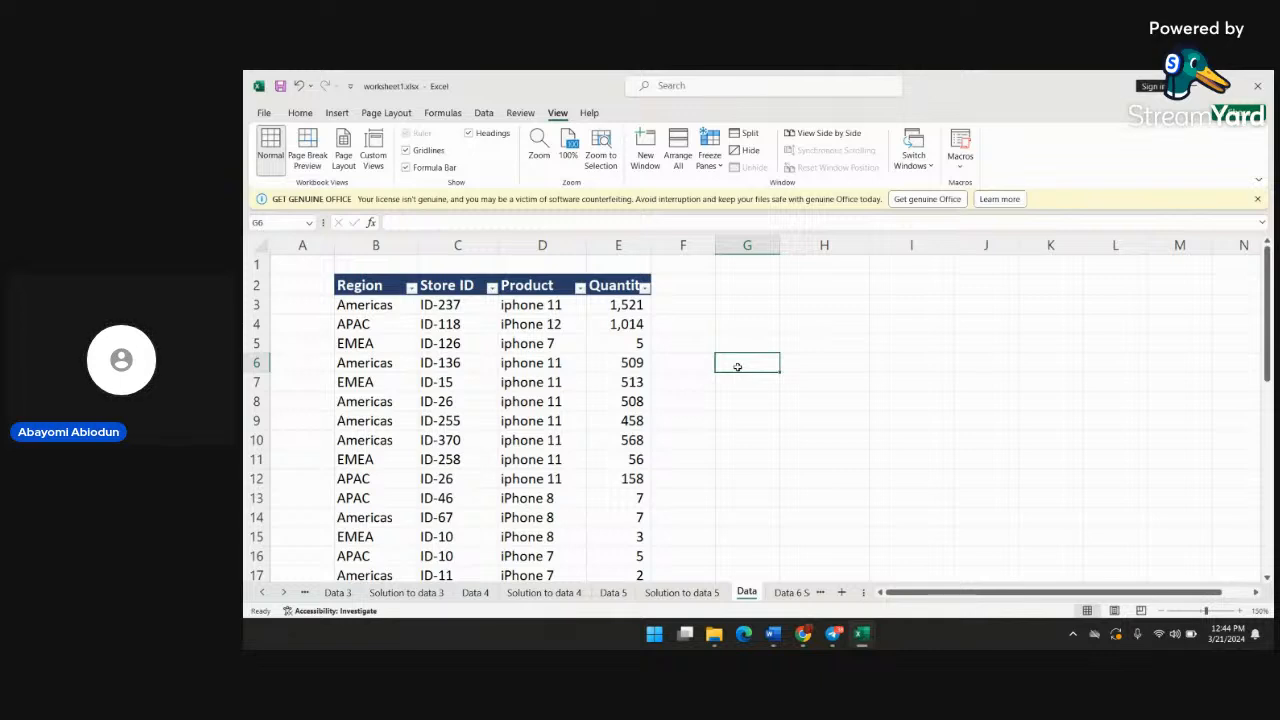
type("=uniq")
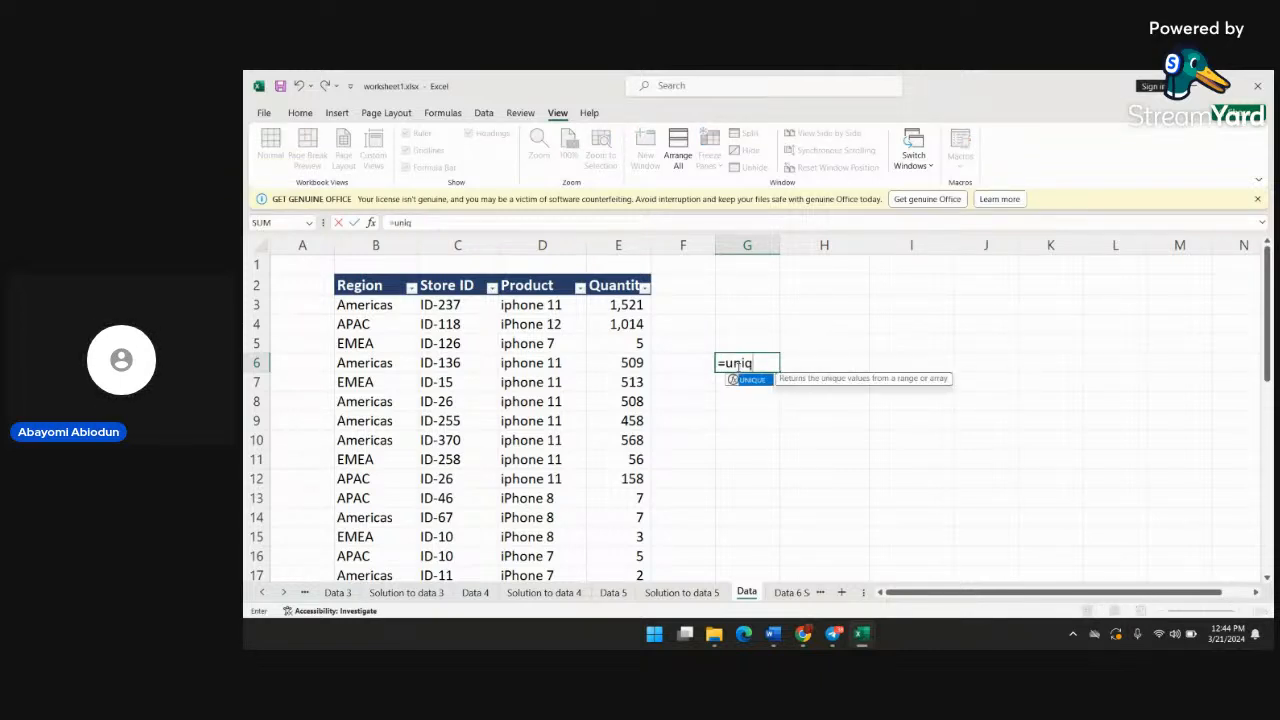
type("ue")
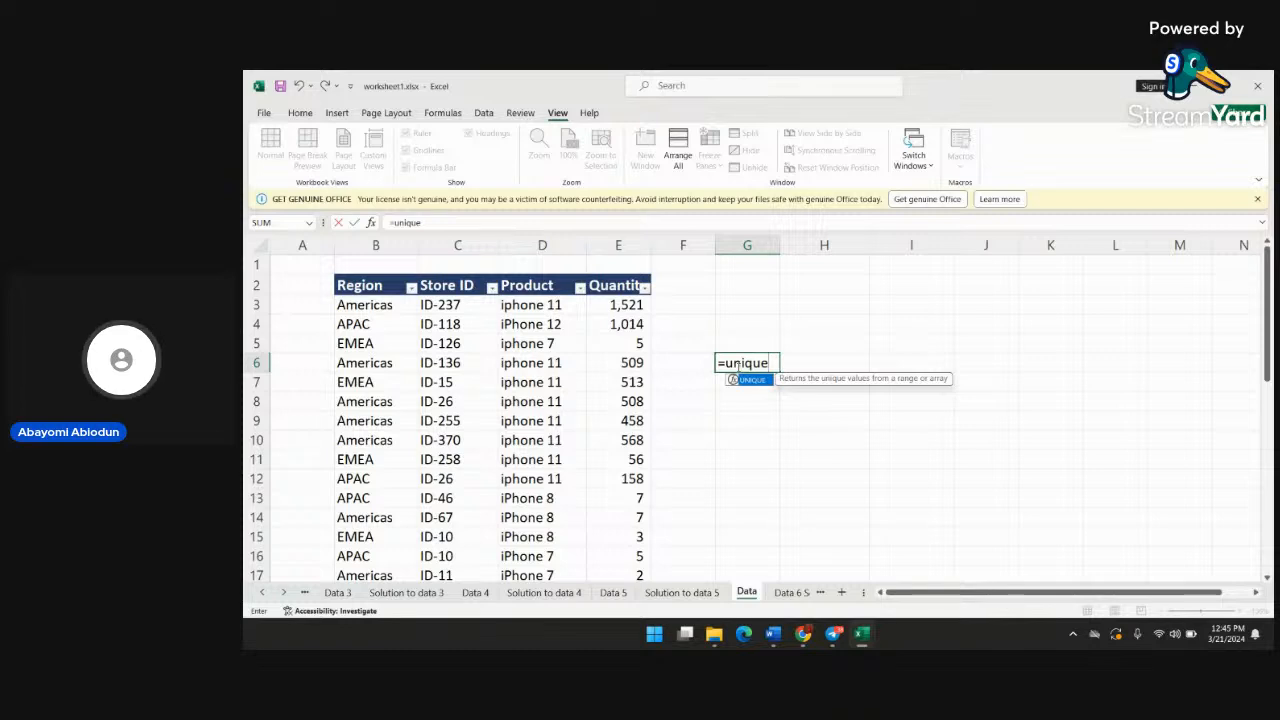
type("(b")
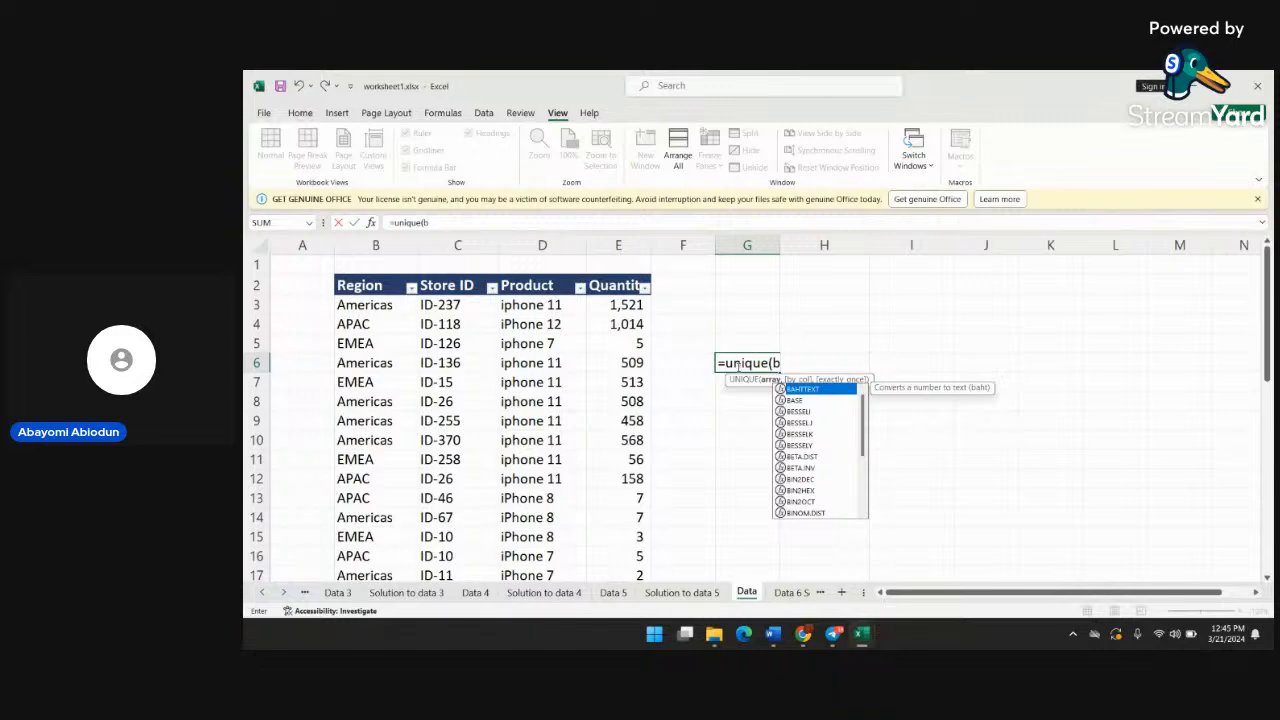
type("2")
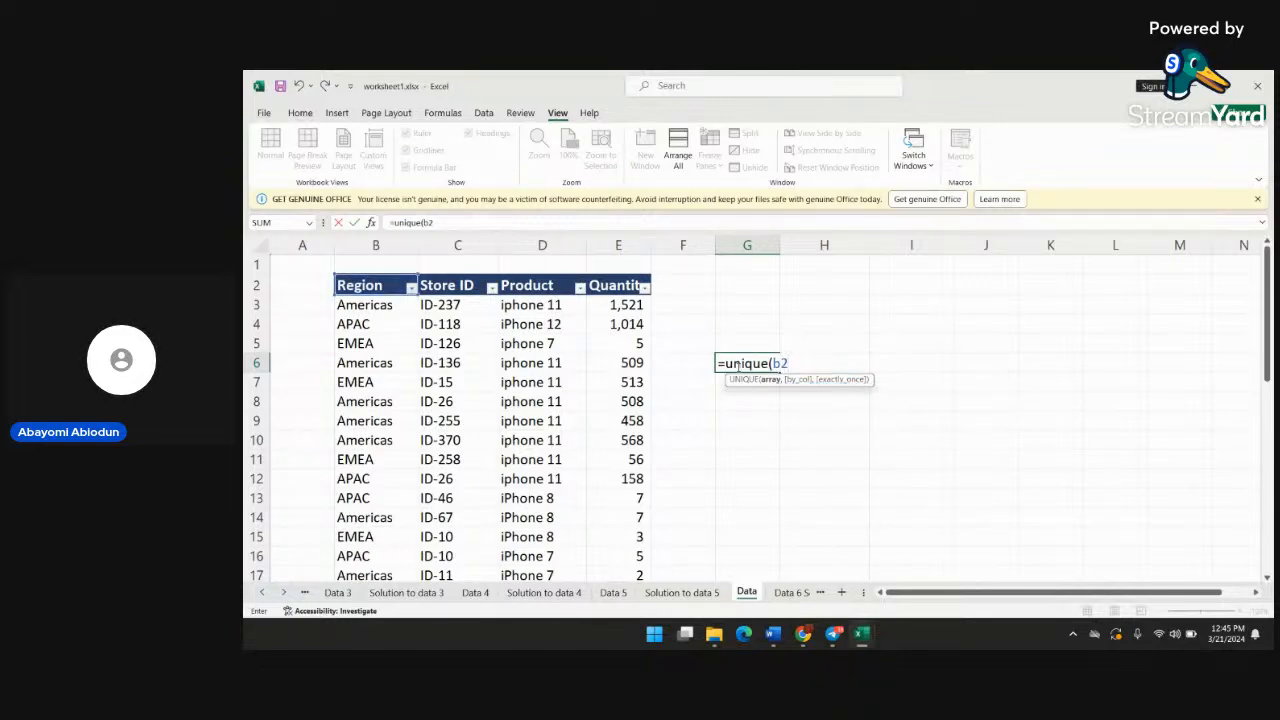
type(":")
scroll(516, 423, "down", 10)
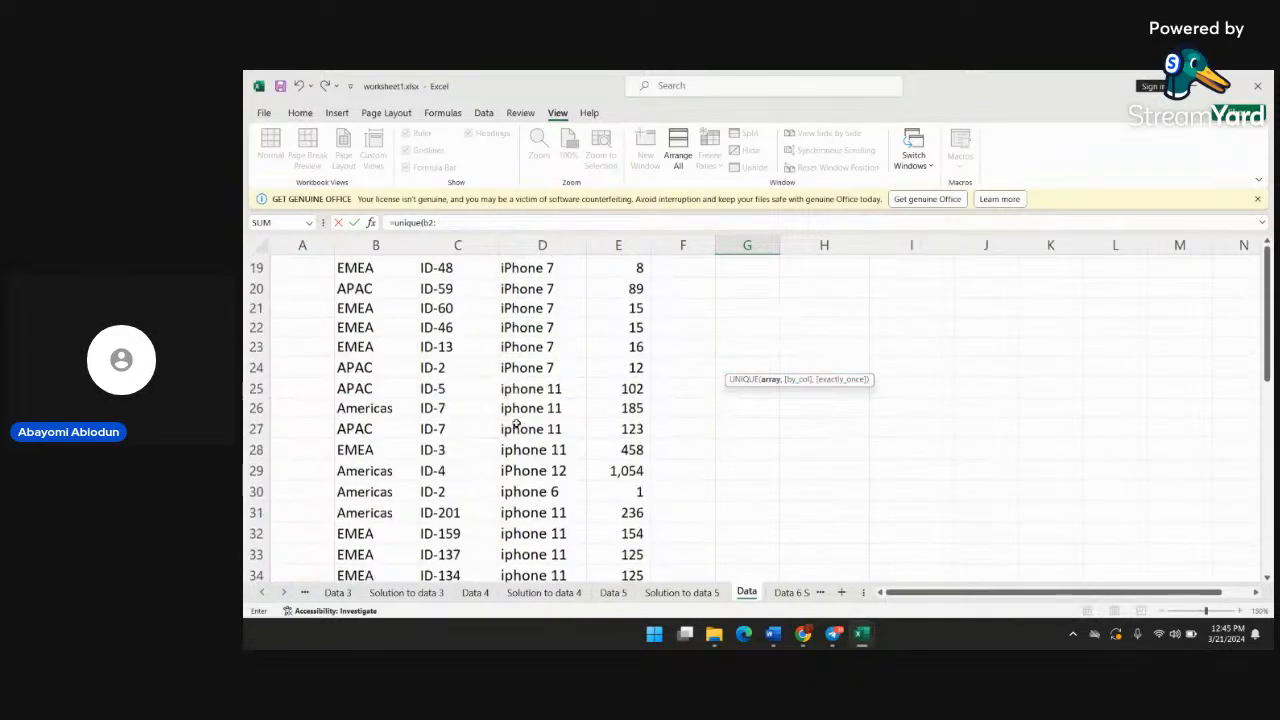
scroll(516, 423, "up", 10)
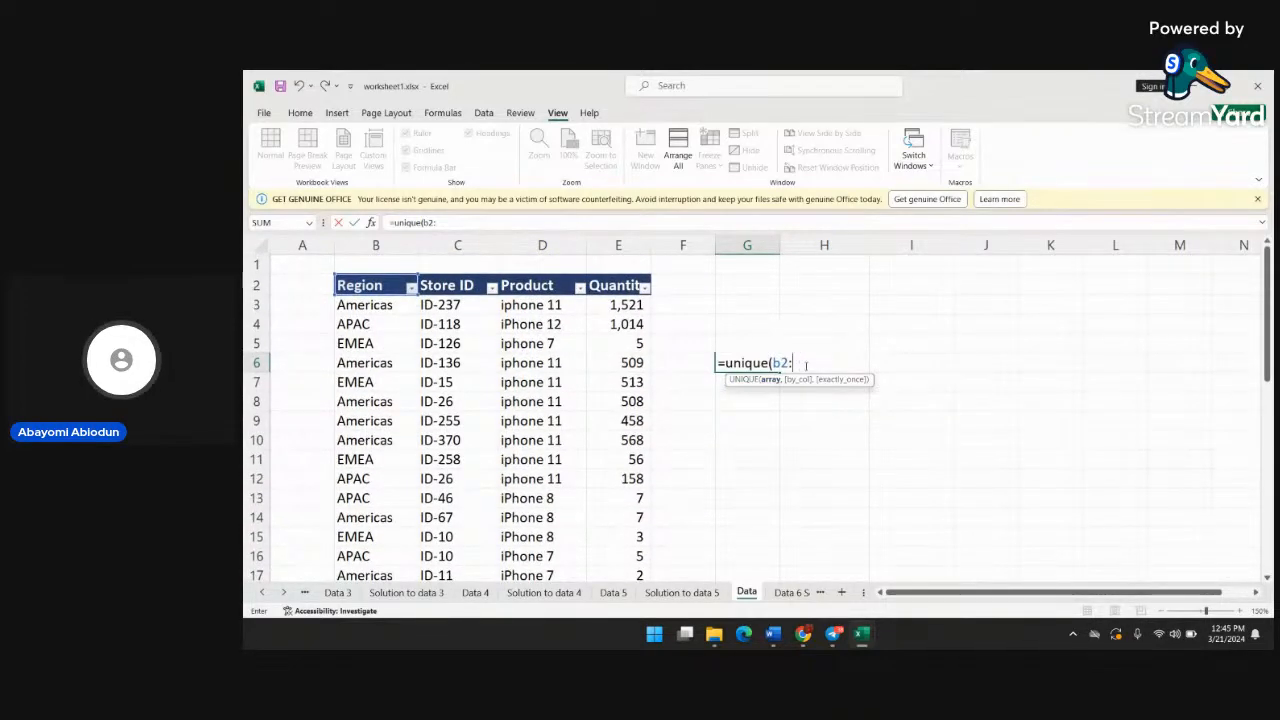
type("b2")
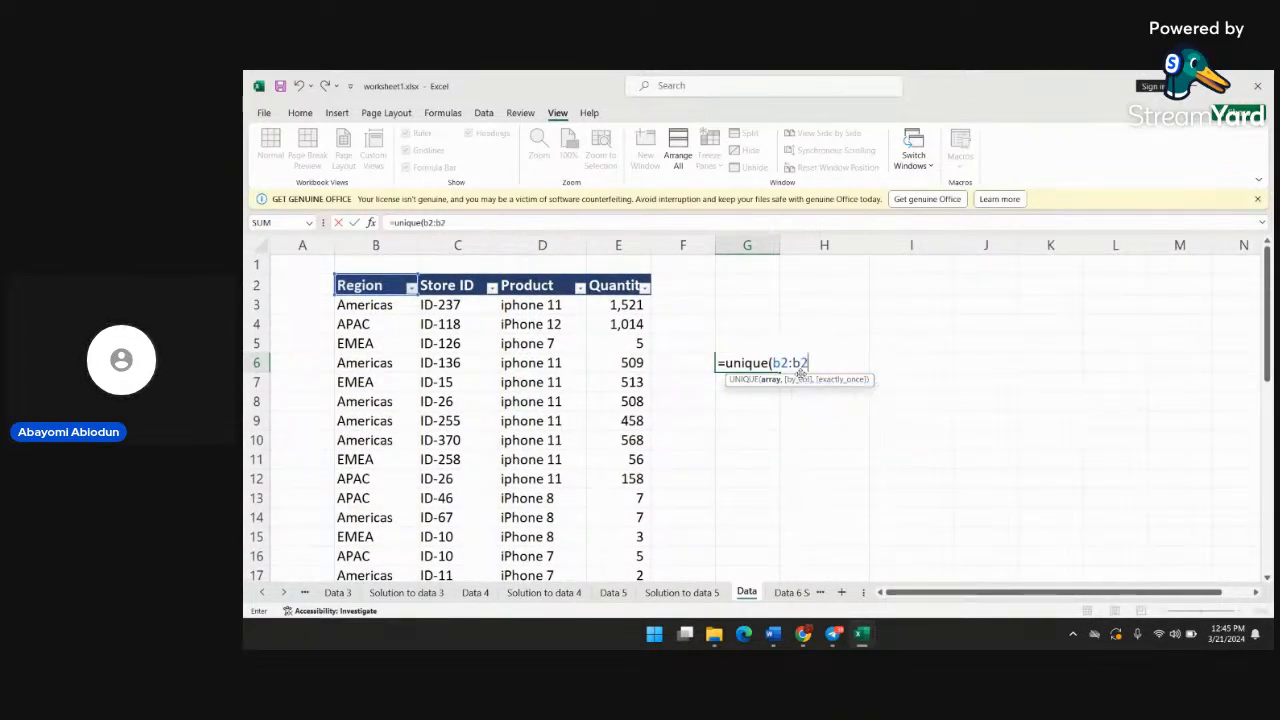
key("BackSpace")
key("BackSpace")
type("b")
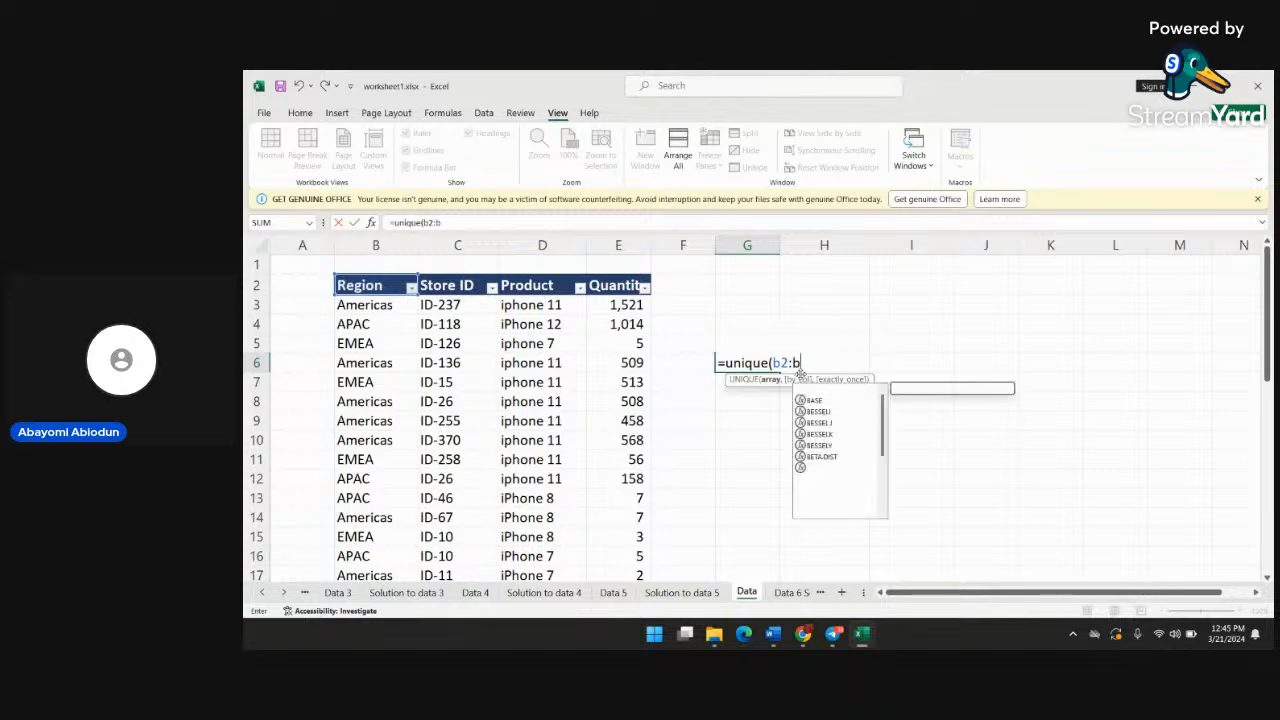
type("36)")
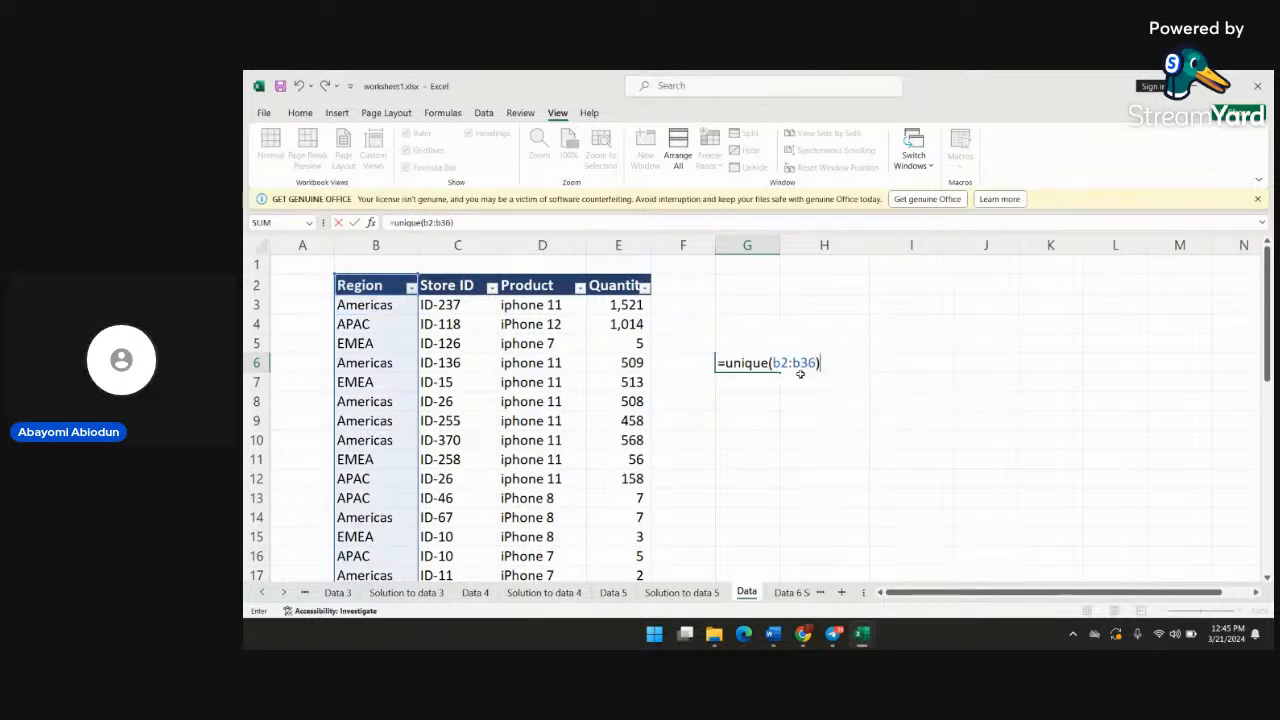
key("Return")
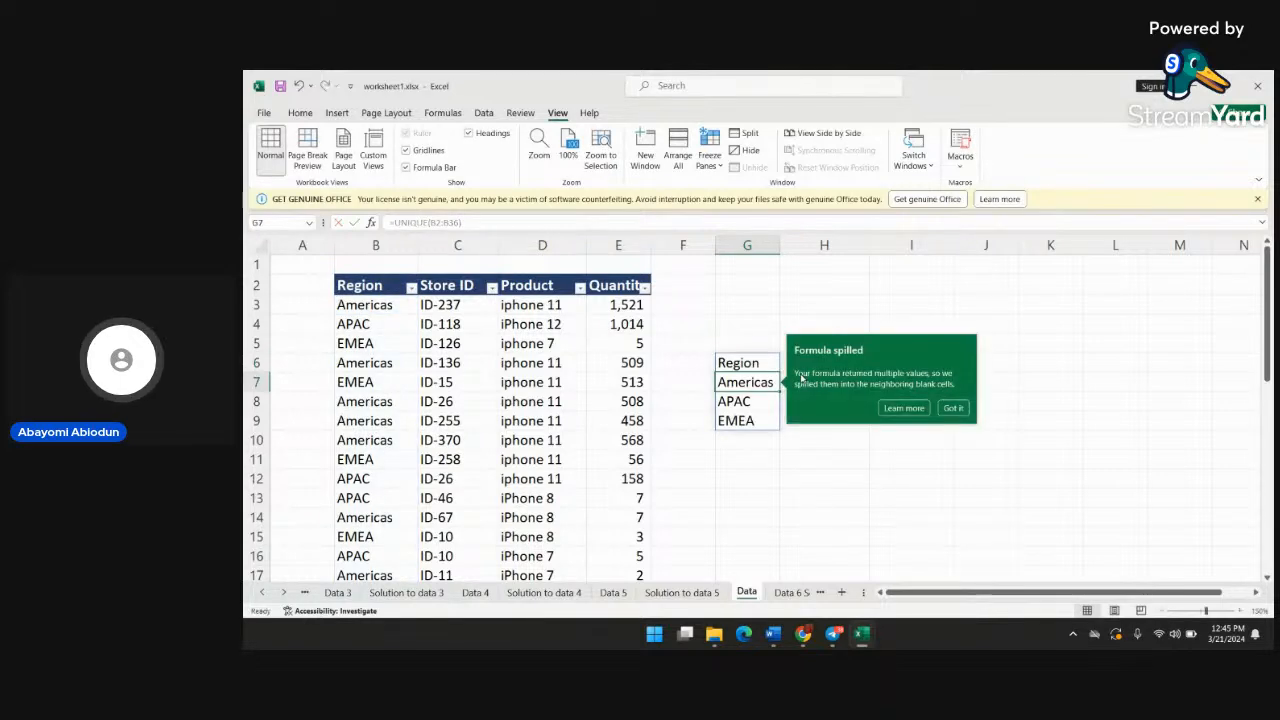
left_click(790, 472)
left_click(755, 367)
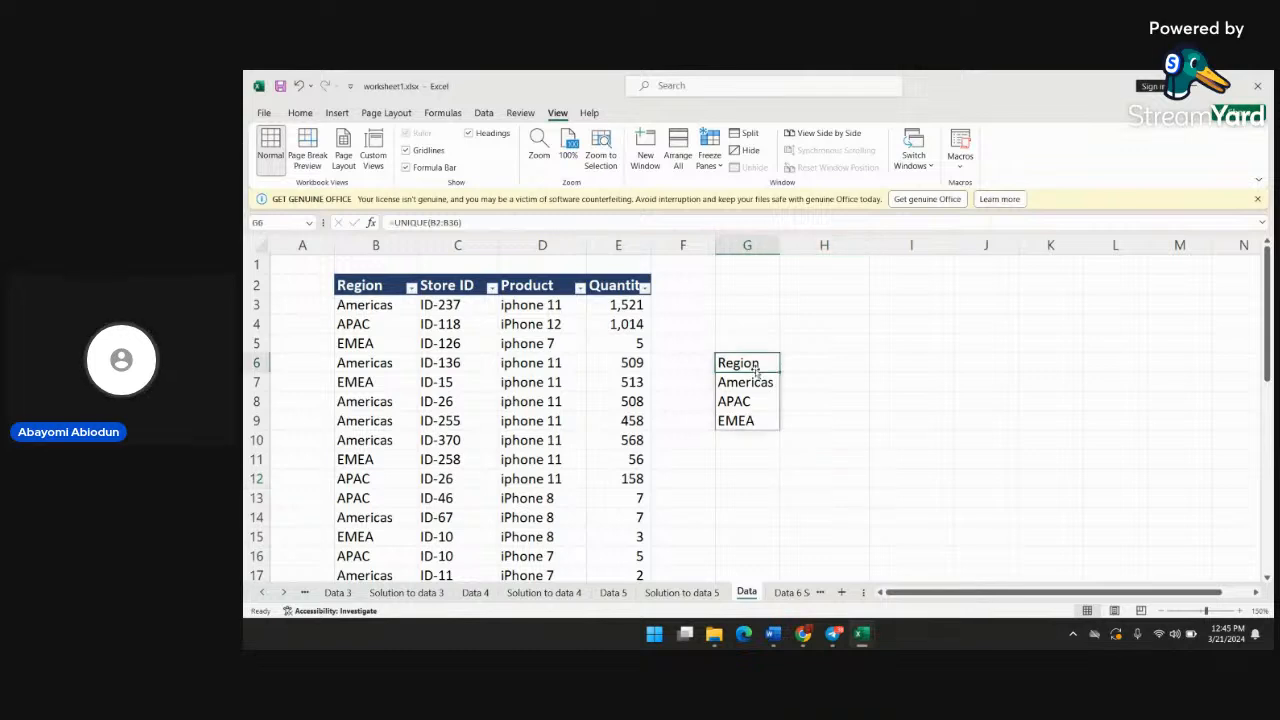
left_click(751, 385)
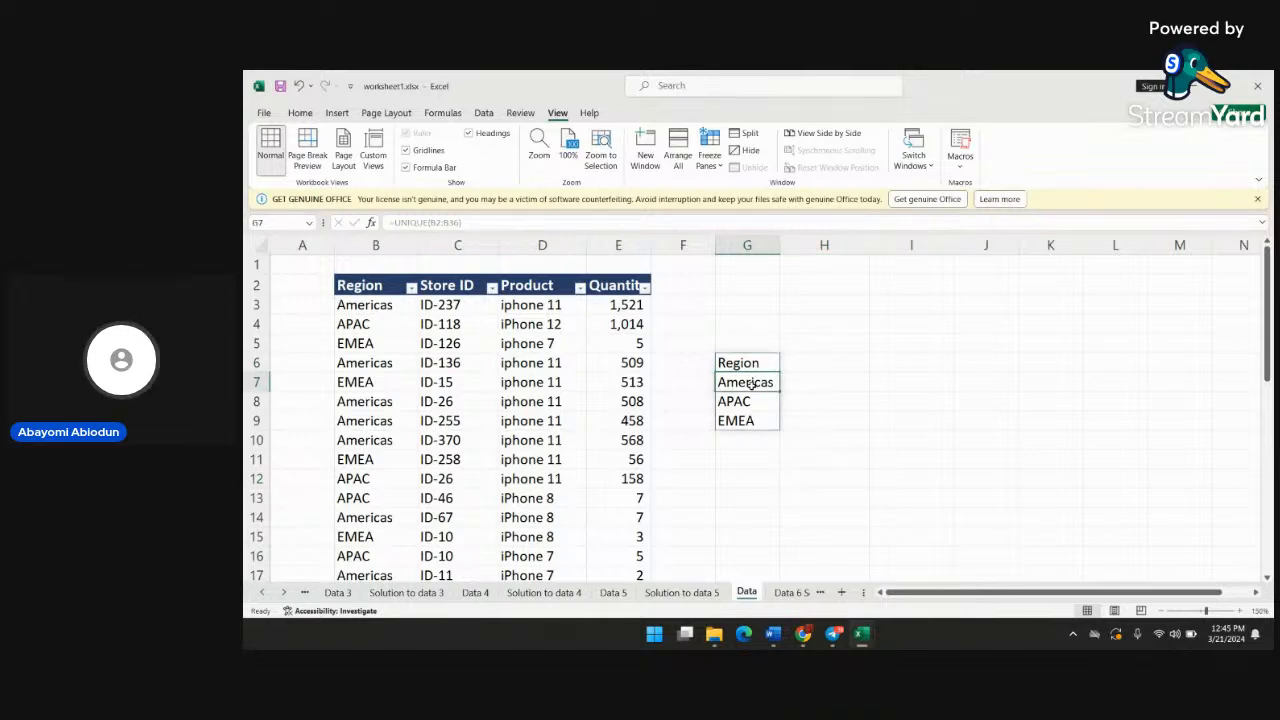
left_click(834, 436)
Change the UNIQUE formula in G6 to use the range B3:B36 so the Region header is excluded
double_click(750, 362)
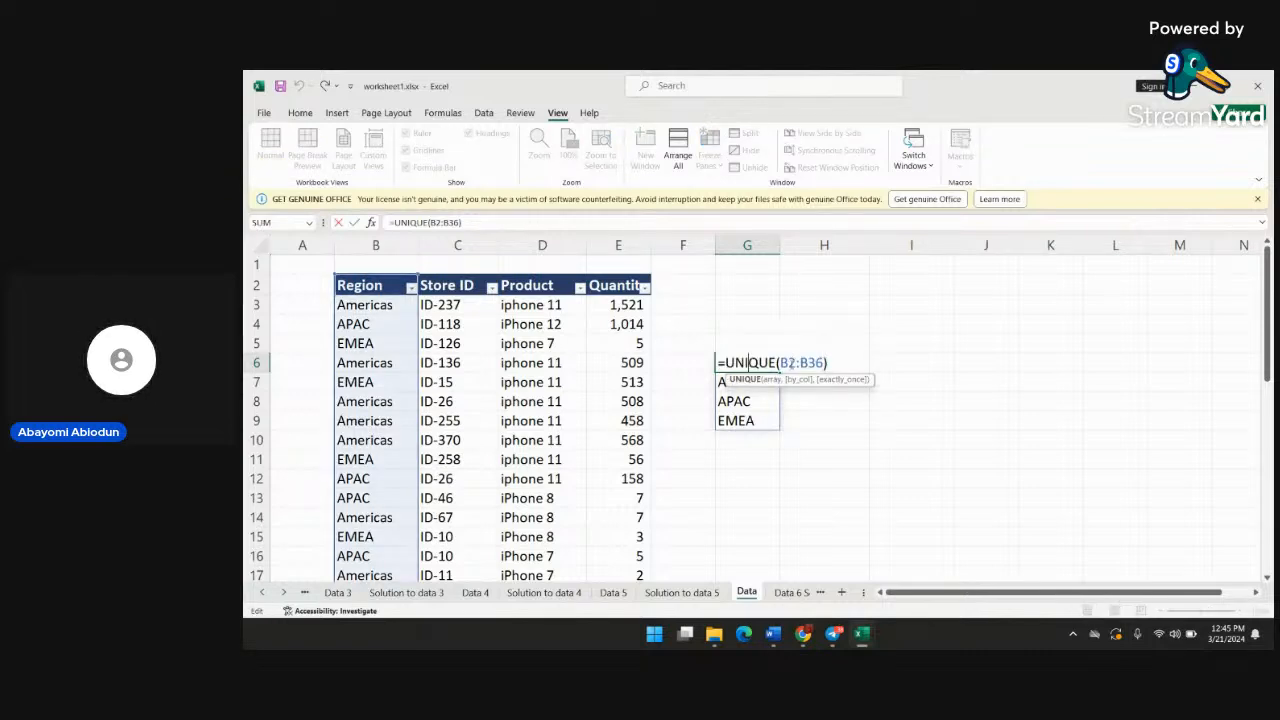
left_click(788, 362)
key("BackSpace")
type("3")
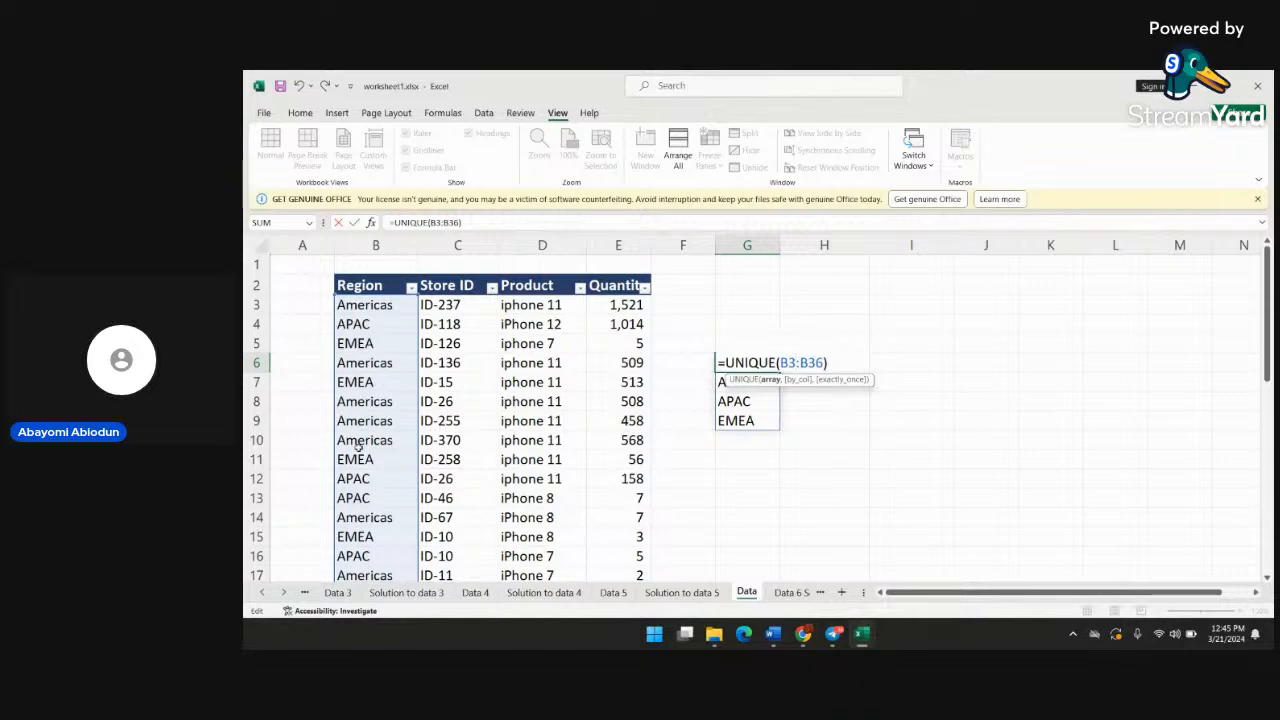
scroll(357, 447, "down", 4)
scroll(357, 447, "up", 3)
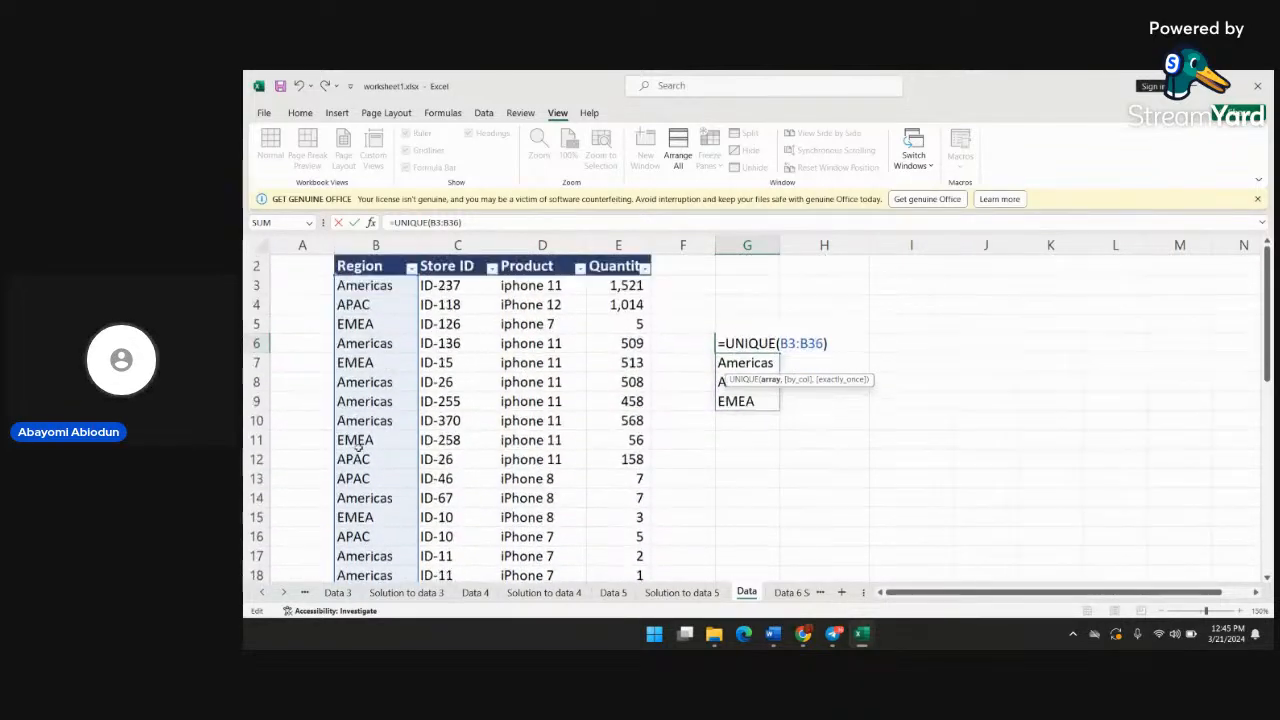
scroll(357, 447, "up", 1)
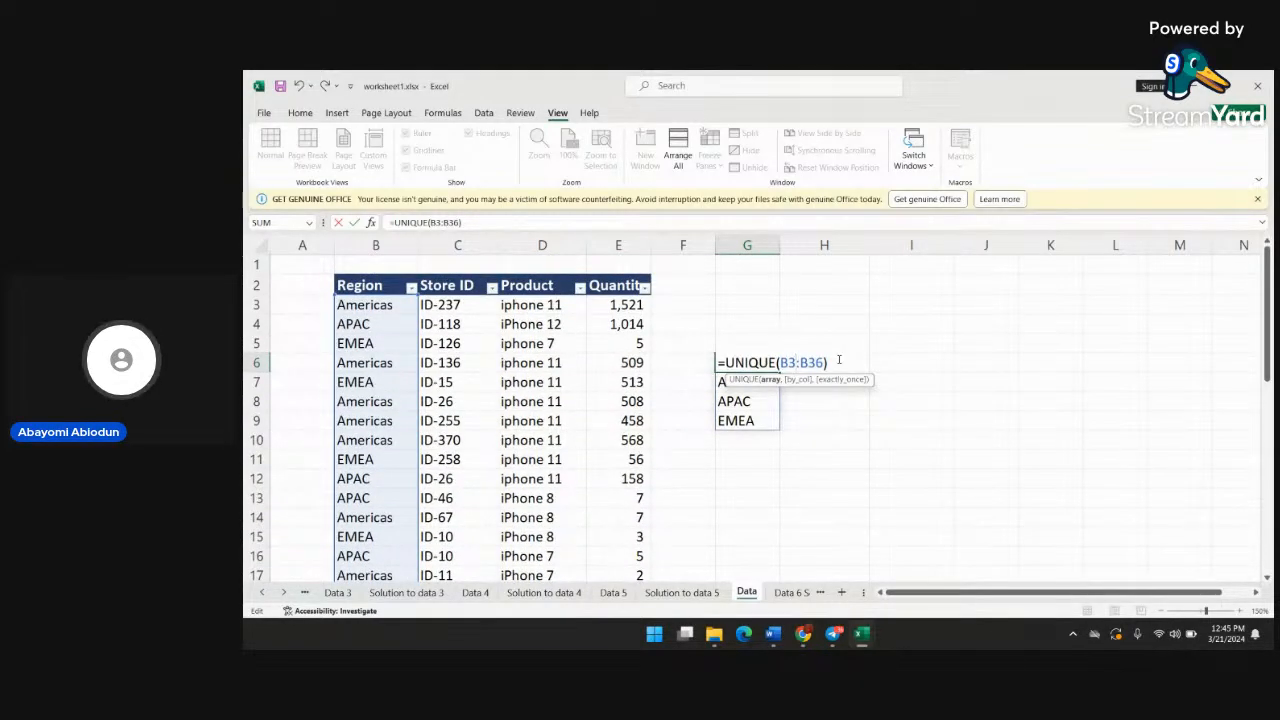
key("Return")
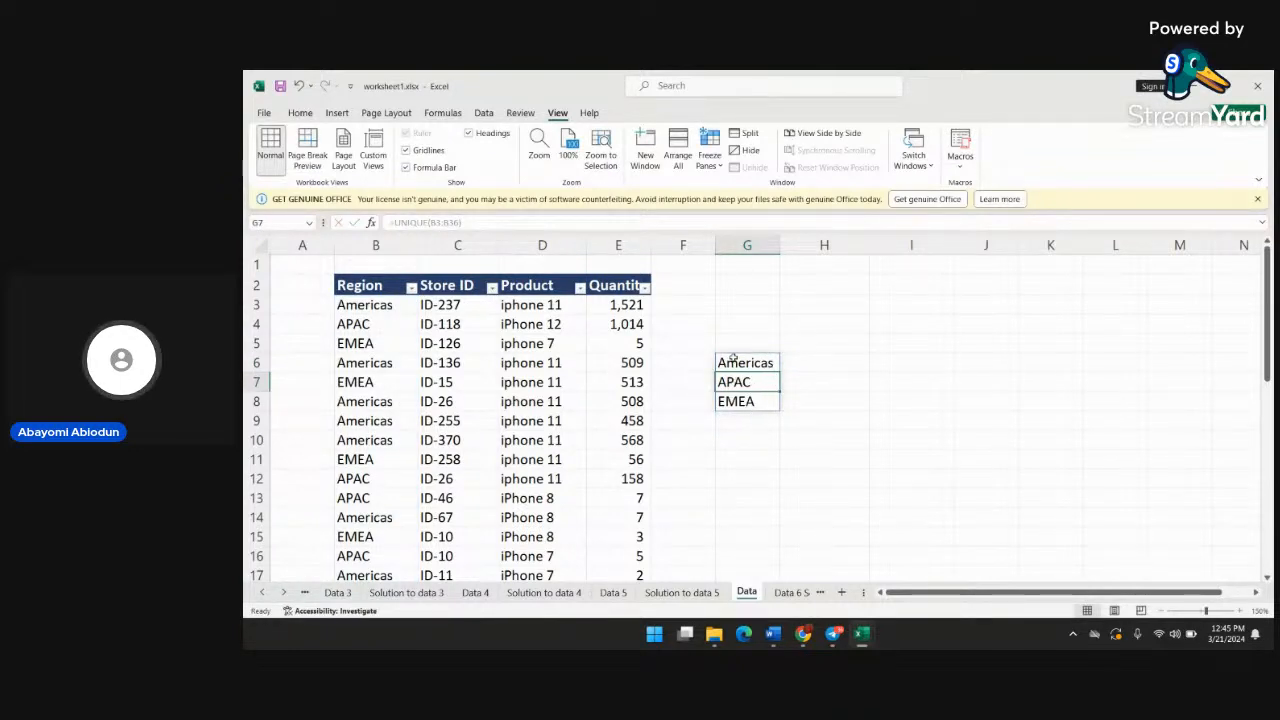
Enter =UNIQUE(D3:D36) in cell G10 to list the distinct products without the column header
left_click(769, 435)
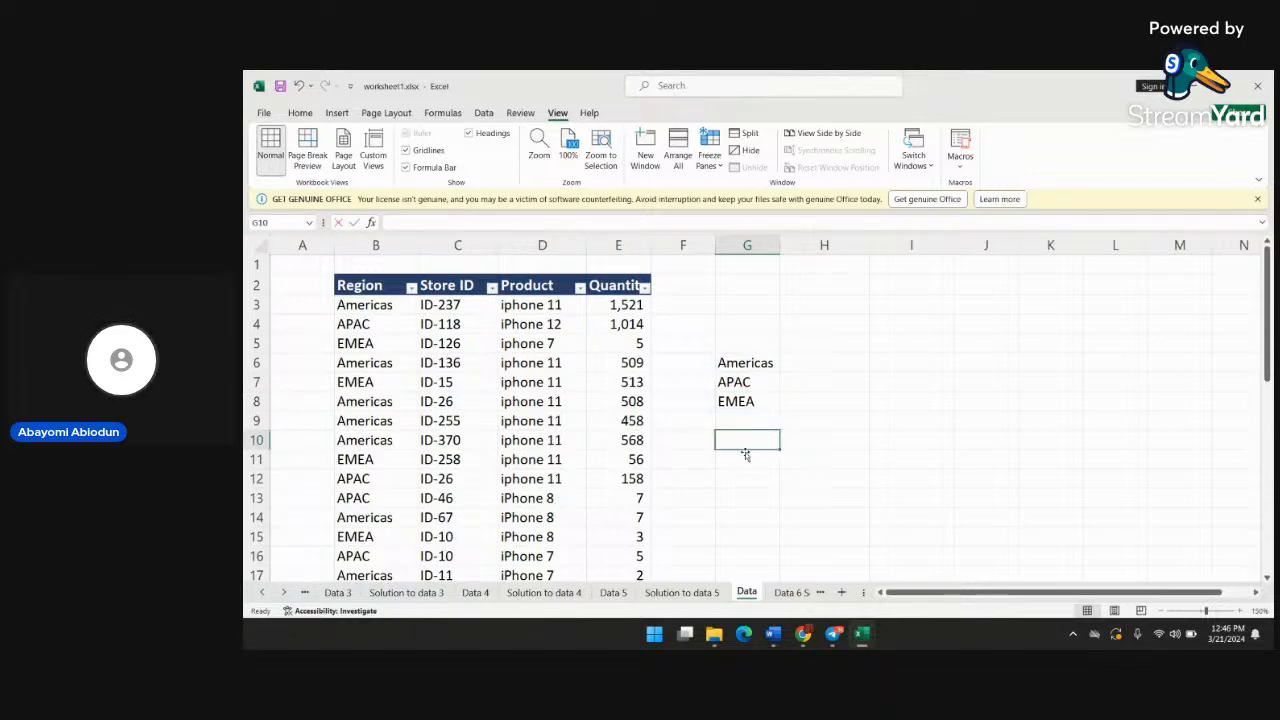
type("=pr")
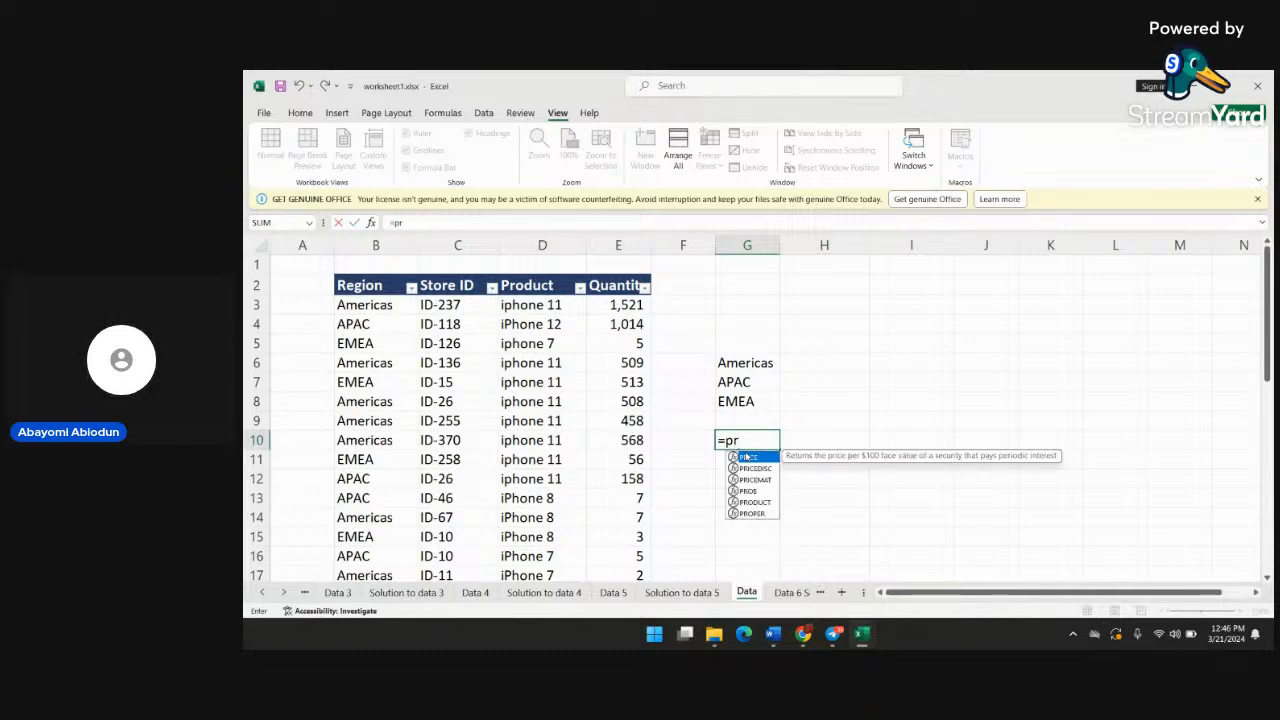
key("BackSpace")
key("BackSpace")
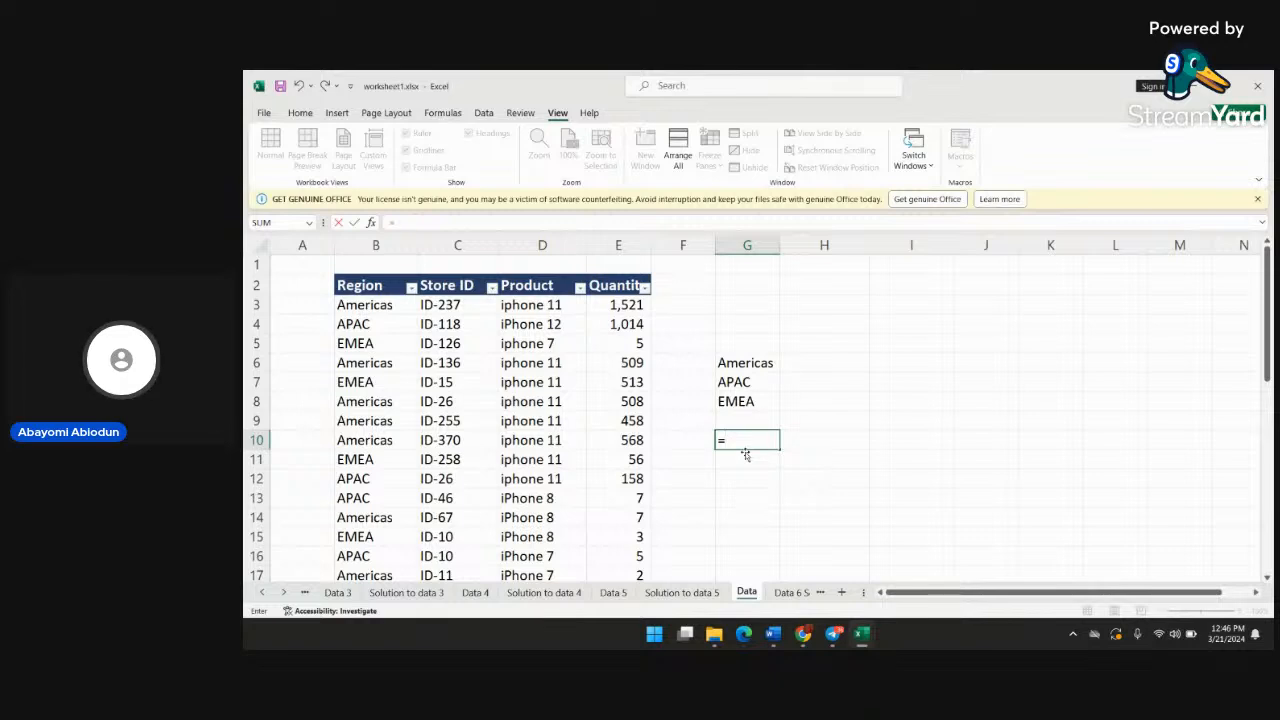
type("unique")
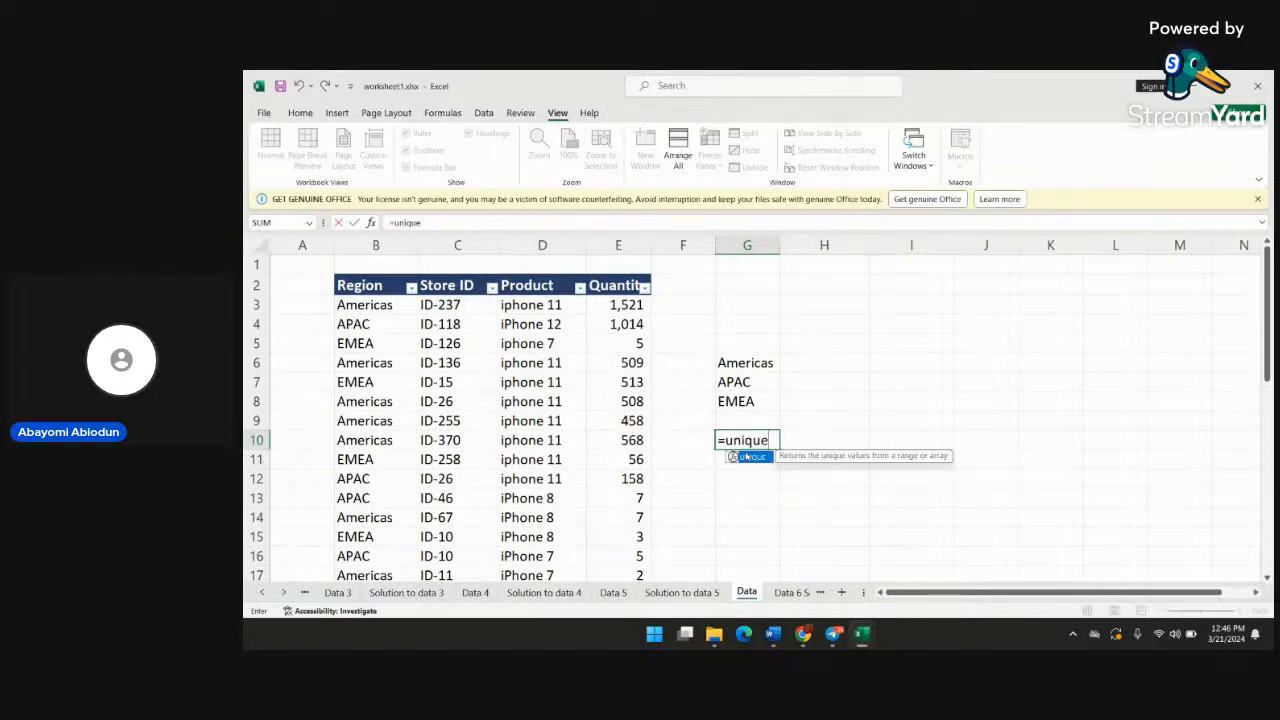
type("(")
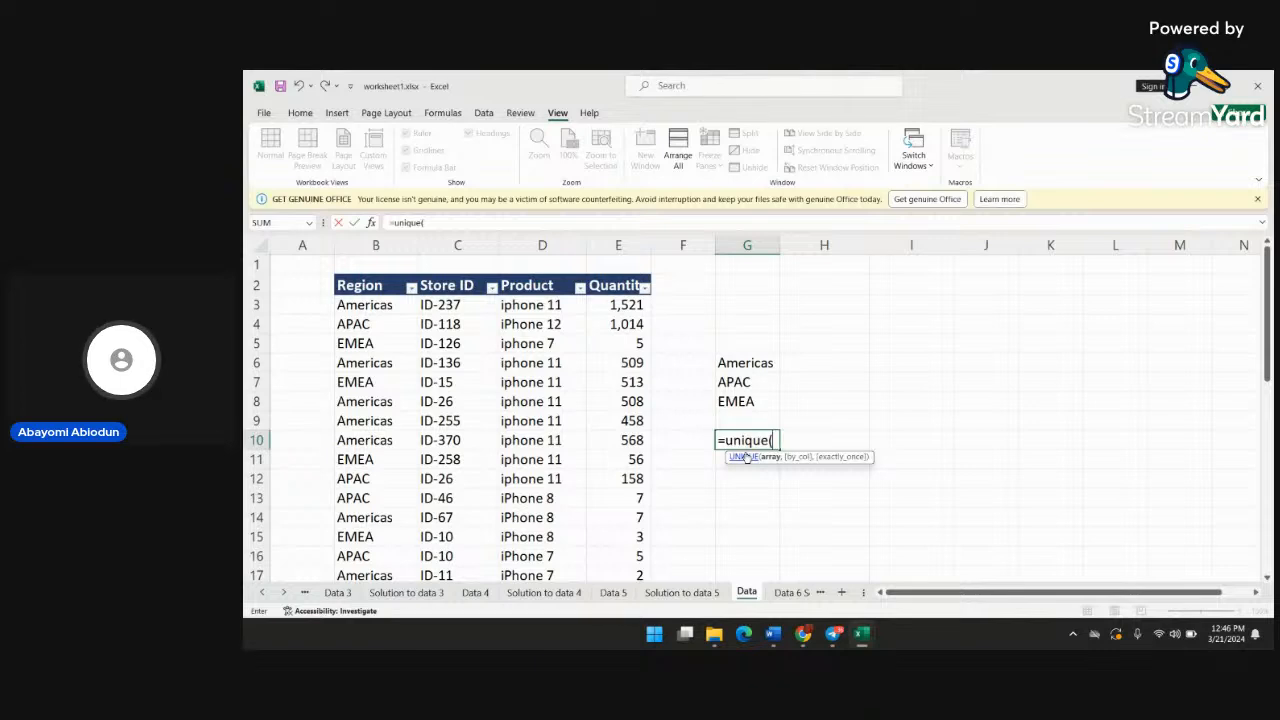
type("b")
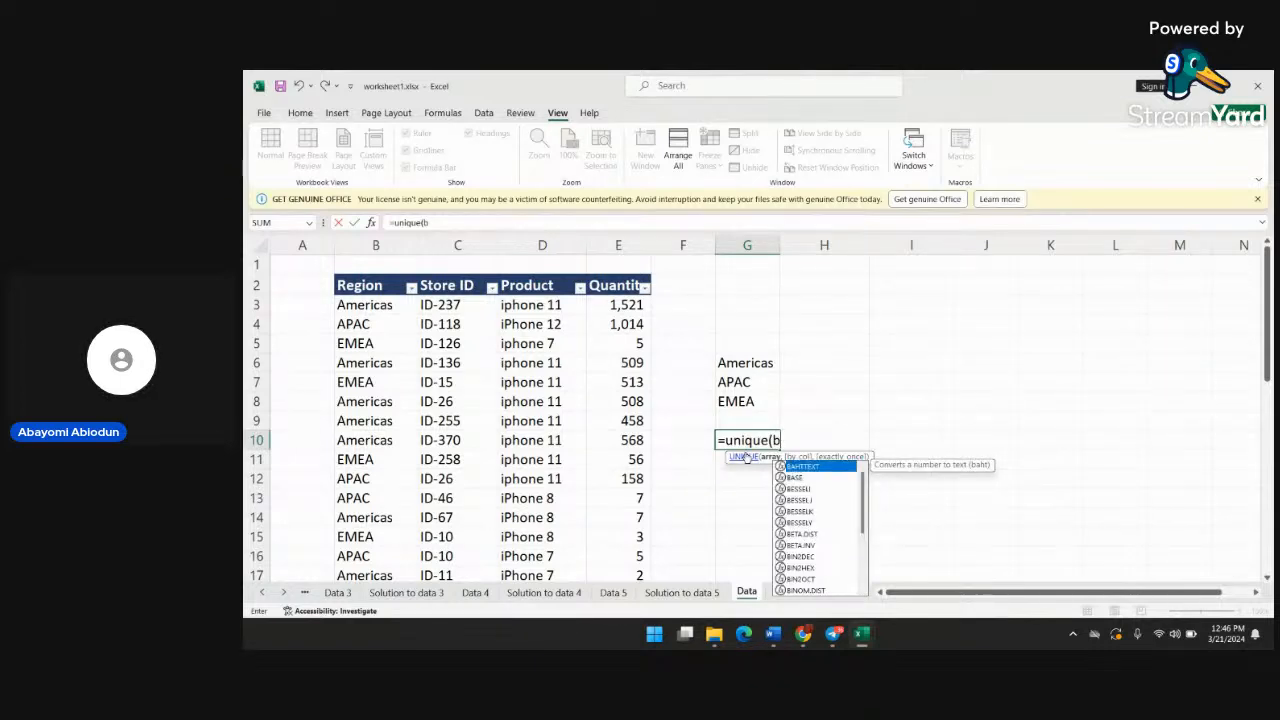
key("BackSpace")
type("d2")
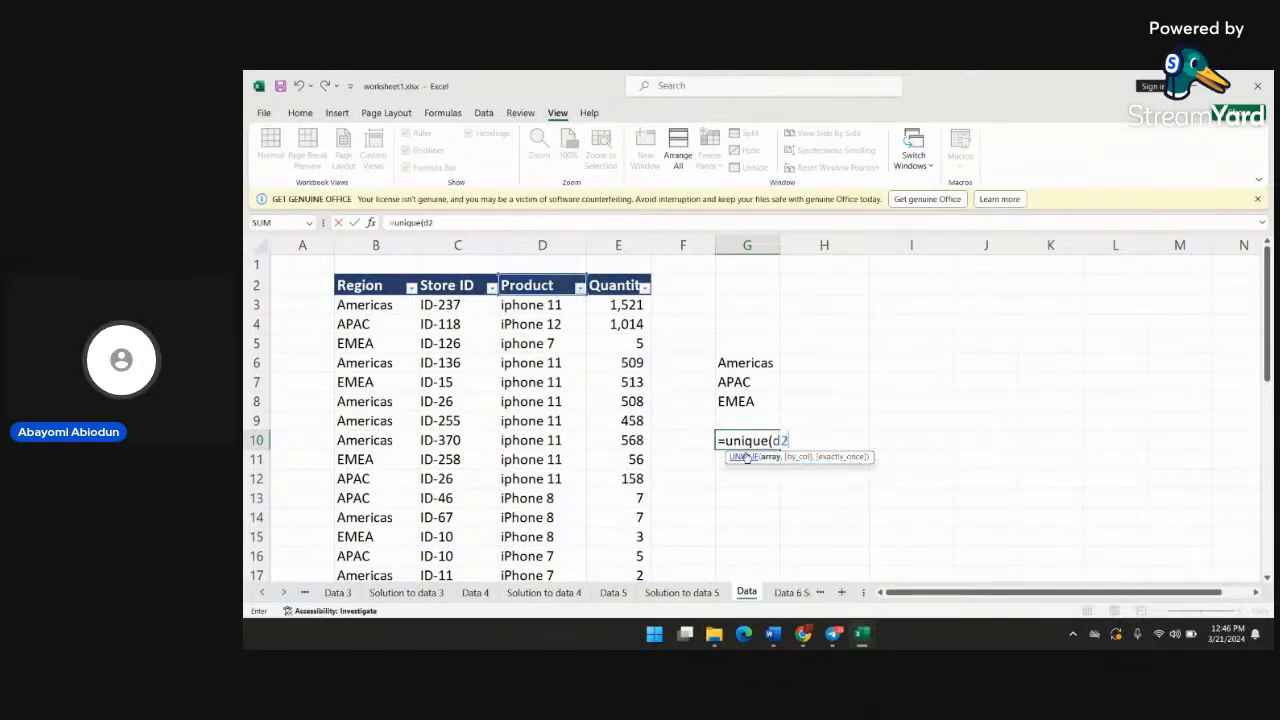
key("BackSpace")
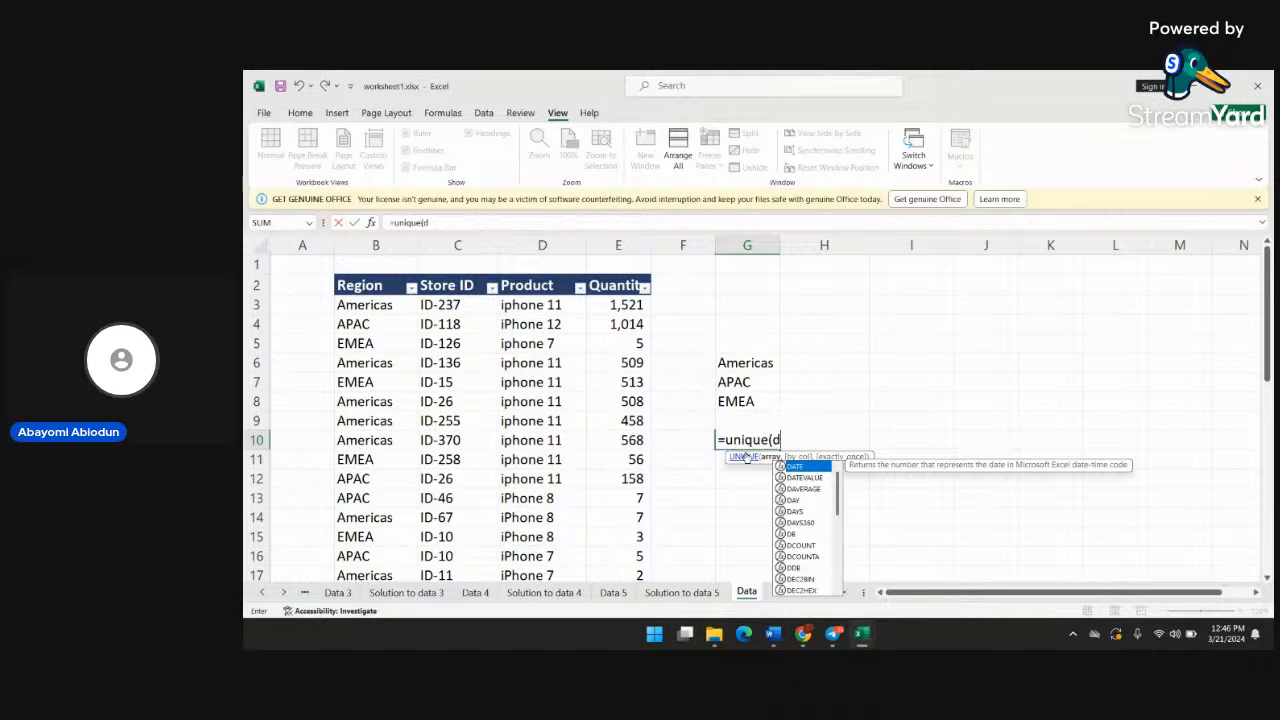
type("3:")
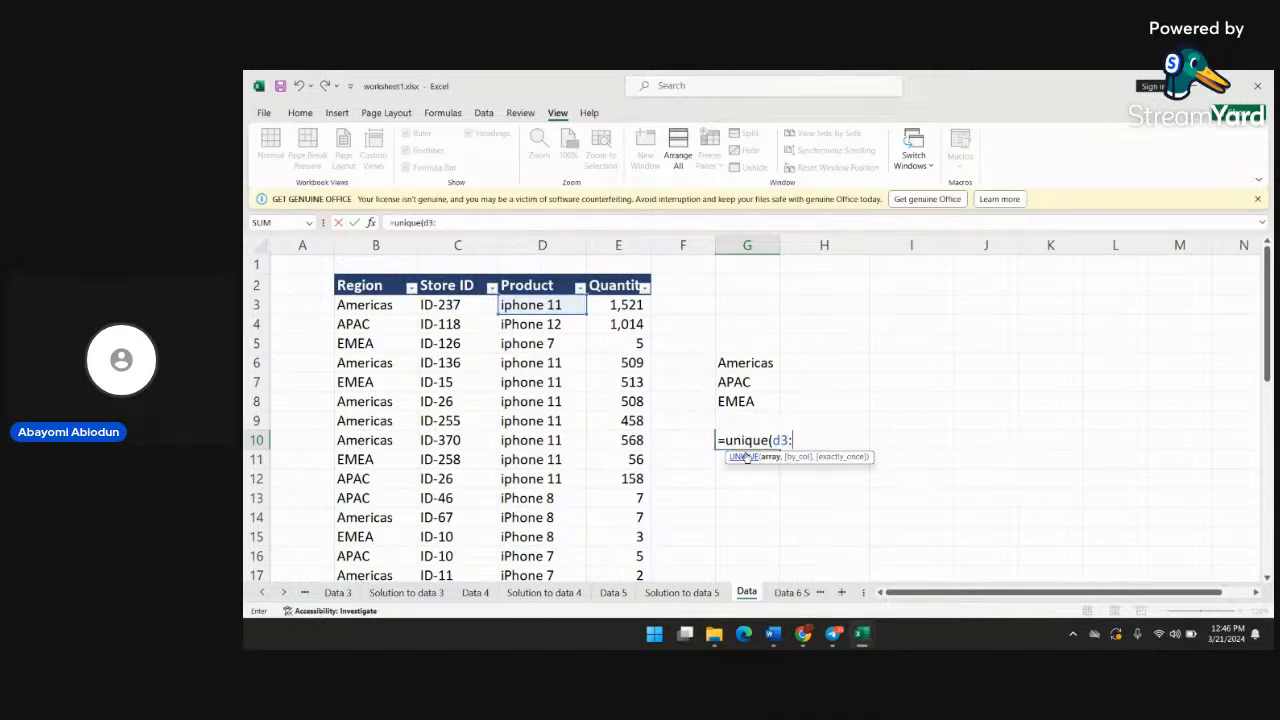
type("d")
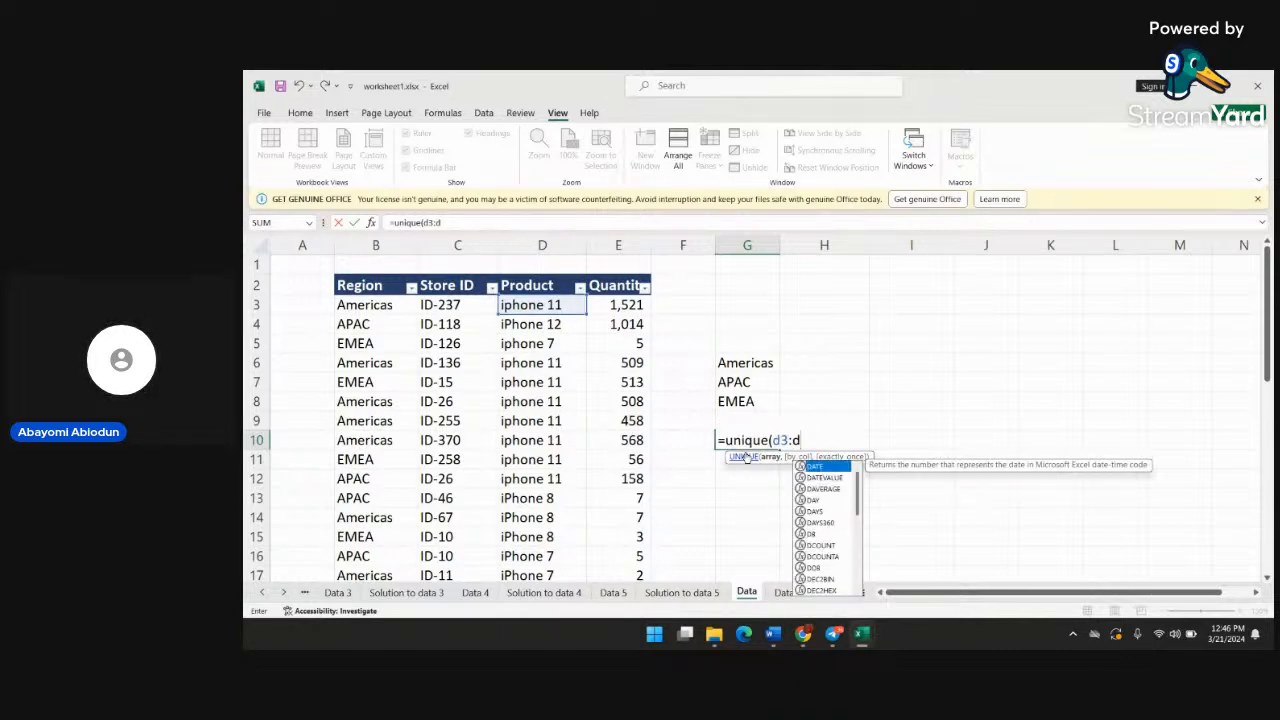
type("36")
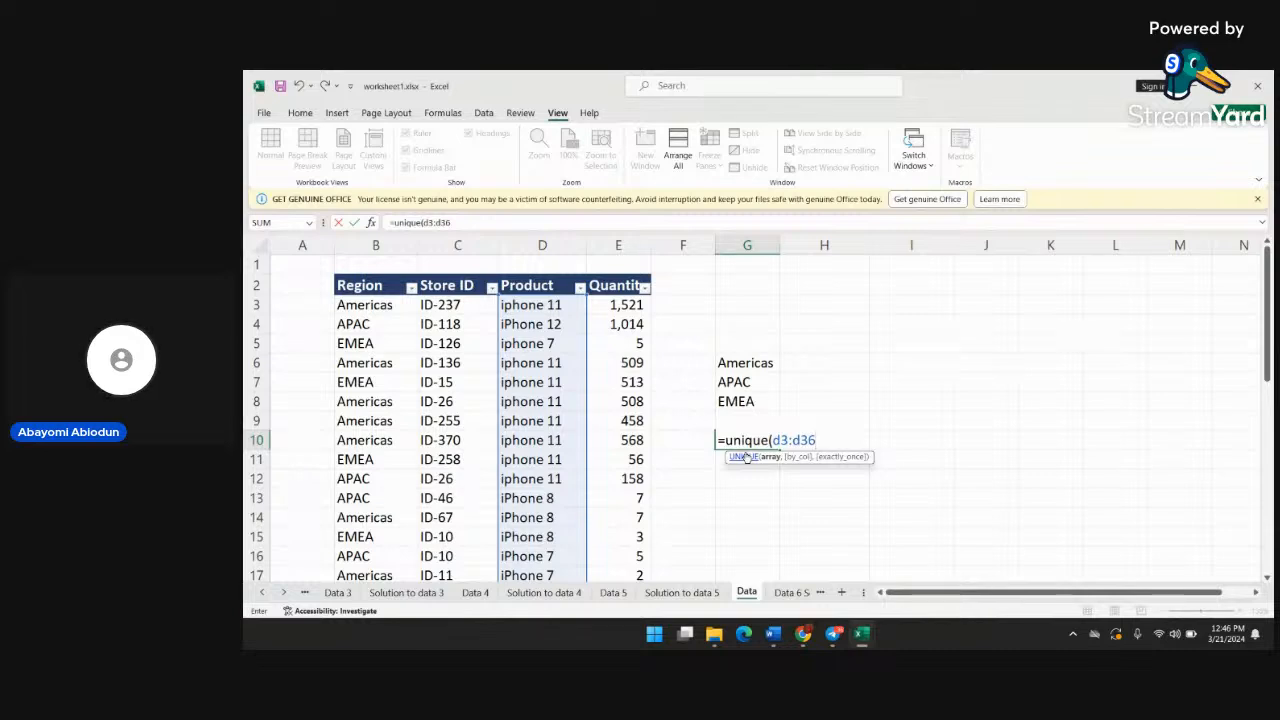
type(")")
key("Return")
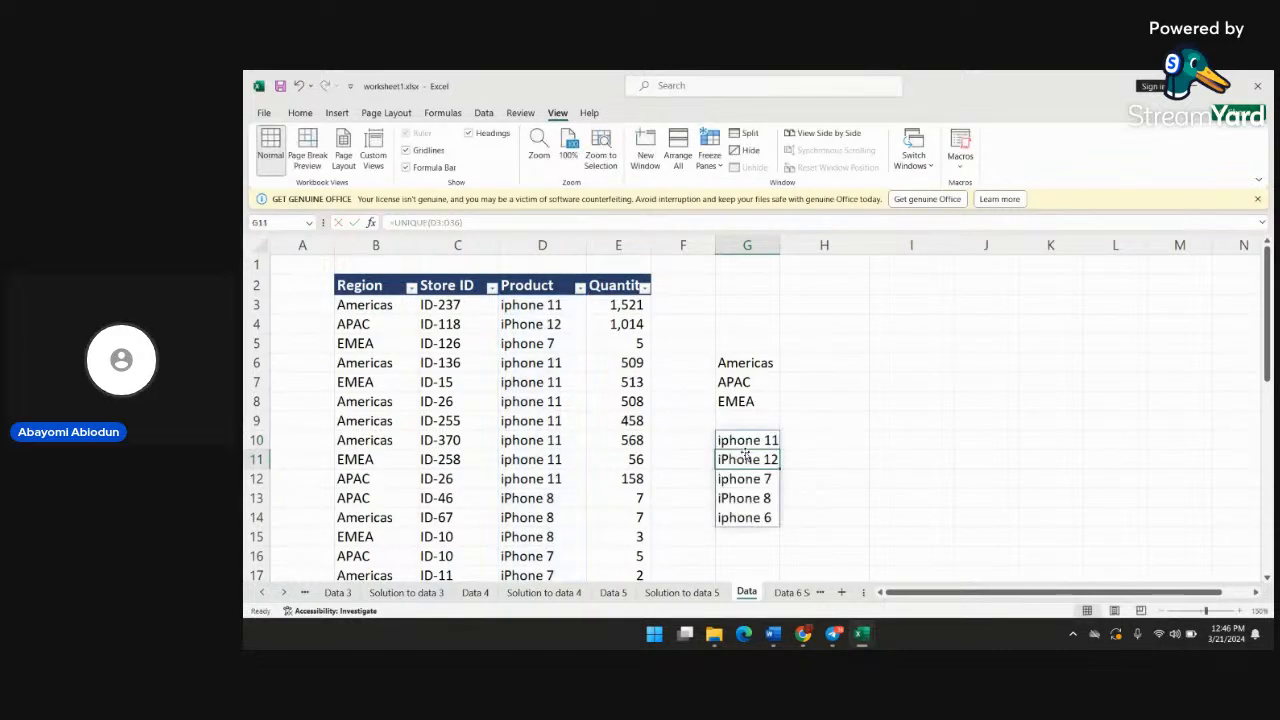
left_click(836, 482)
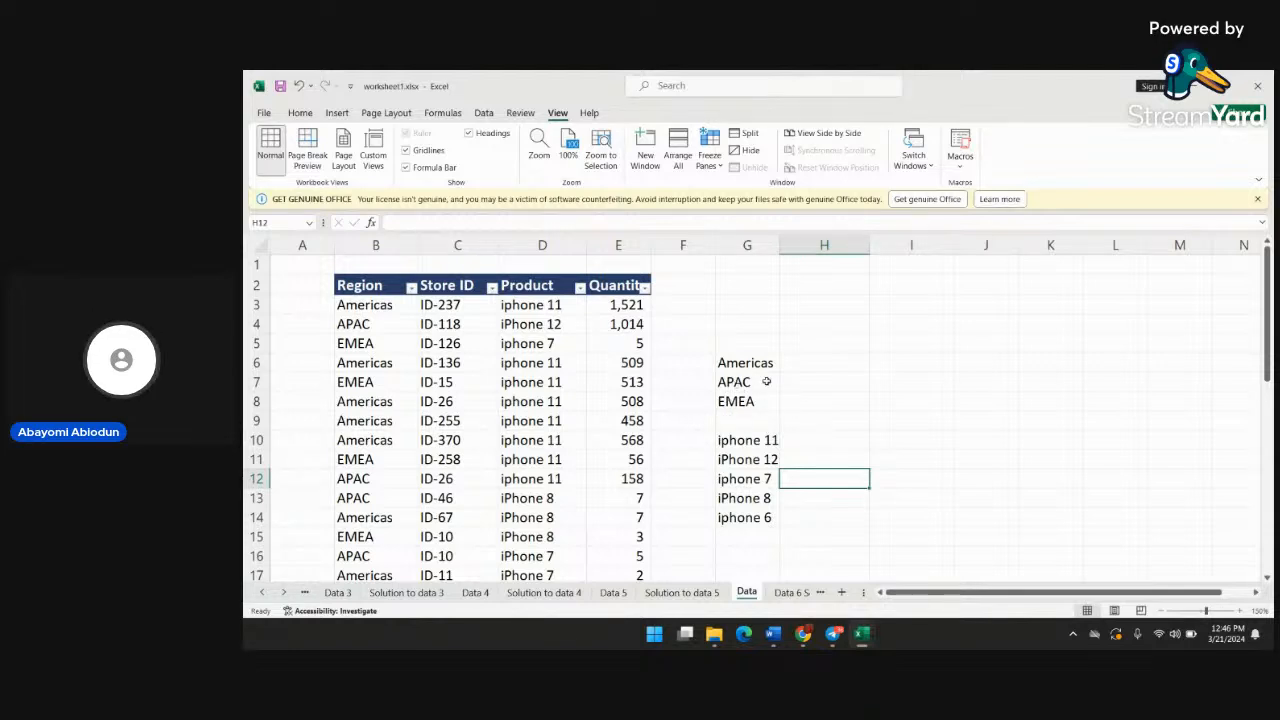
Enter =TRANSPOSE(G6:G8) in cell I6 to lay the distinct regions out horizontally
left_click(894, 367)
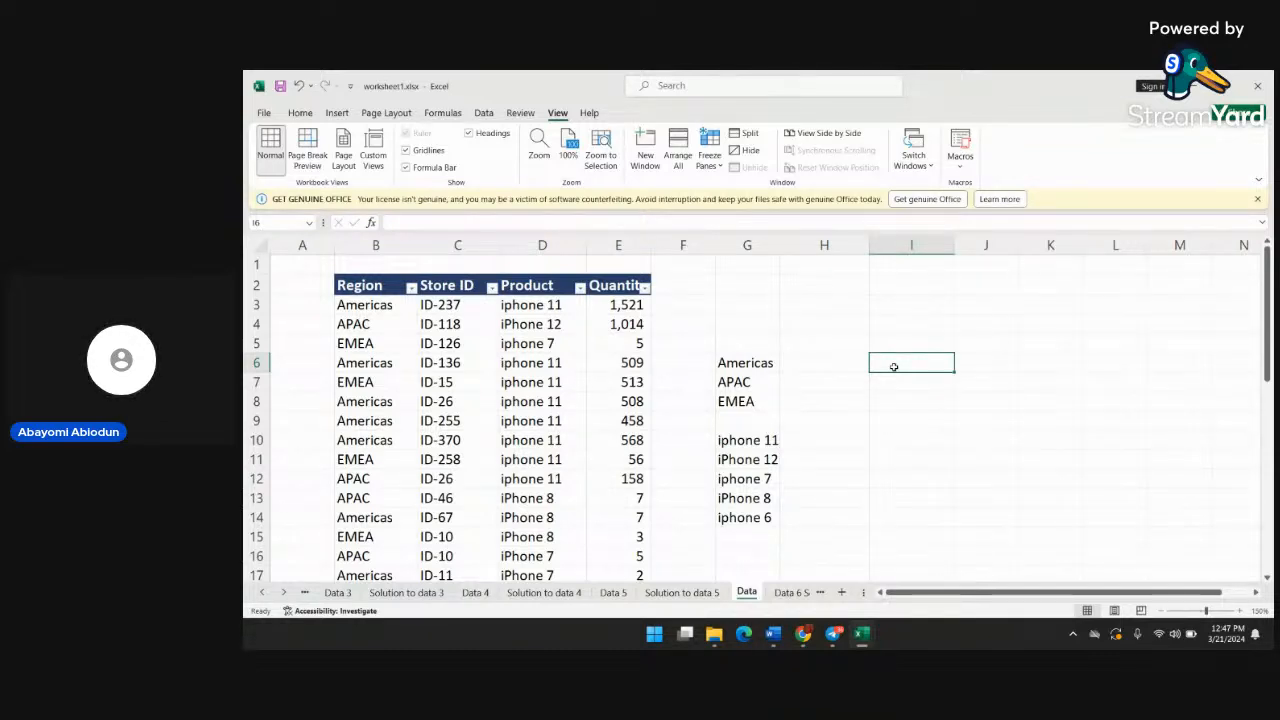
type("=")
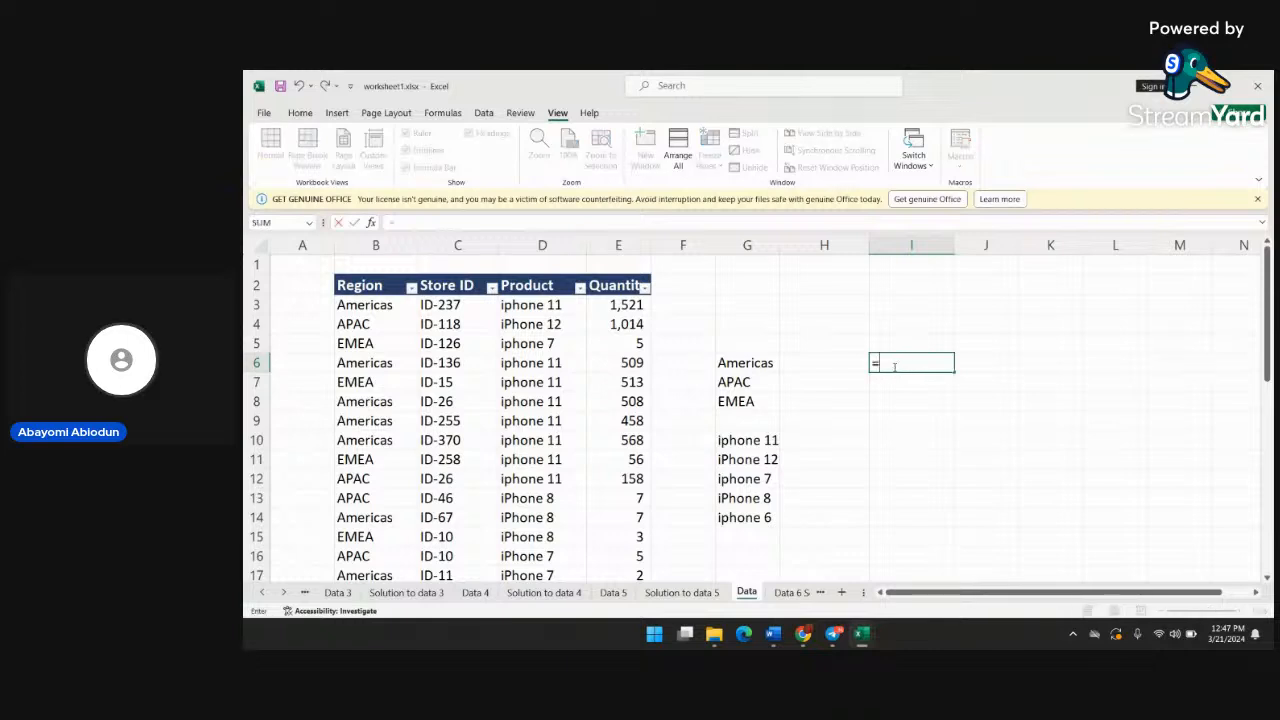
type("trans")
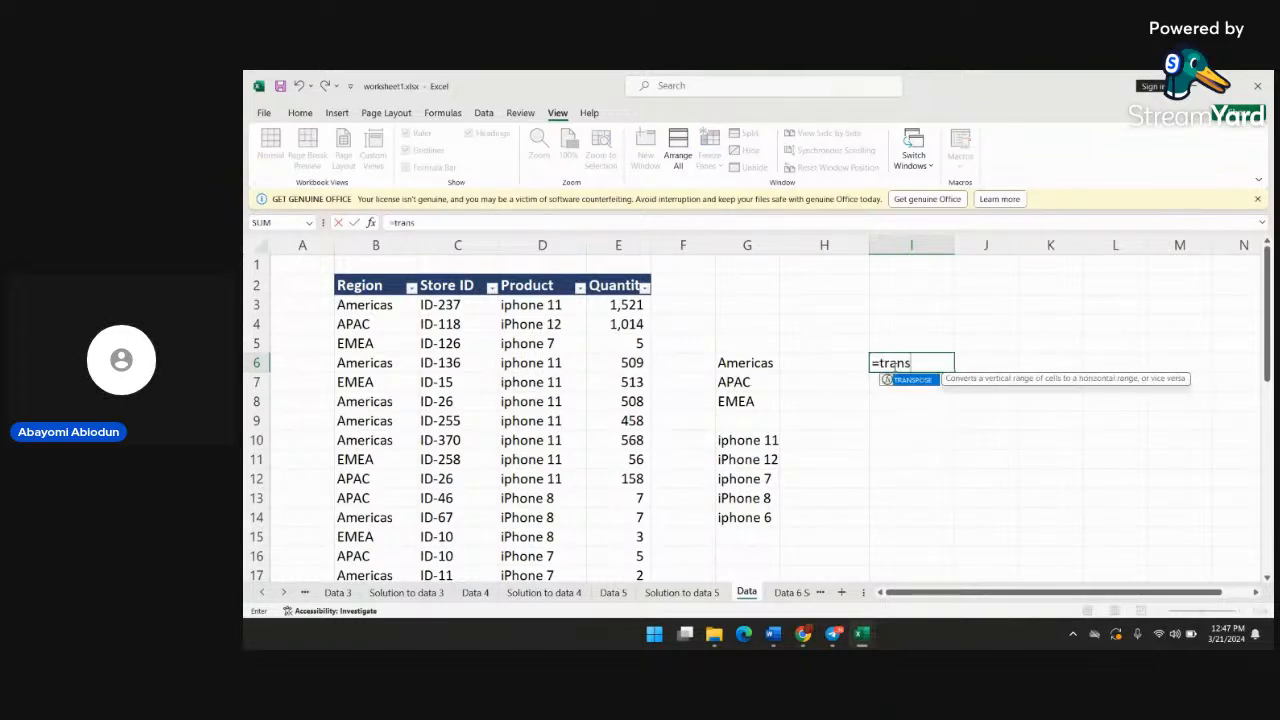
type("pose(")
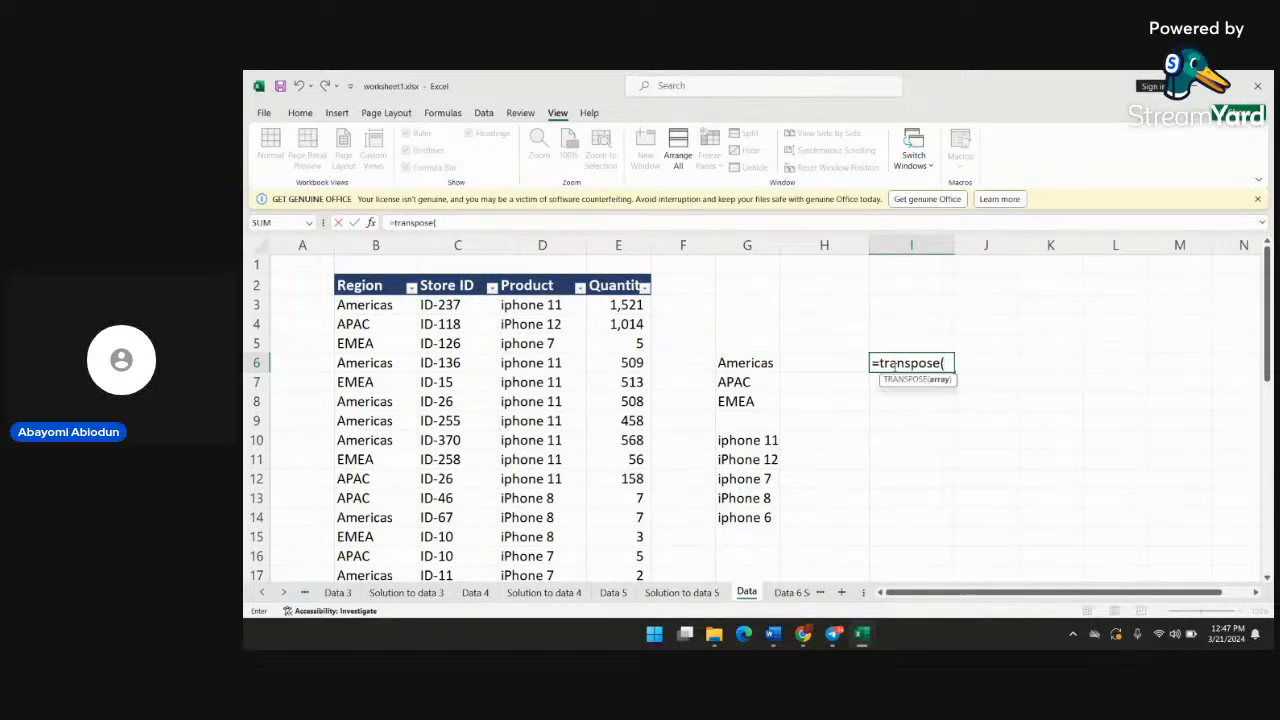
type("g6")
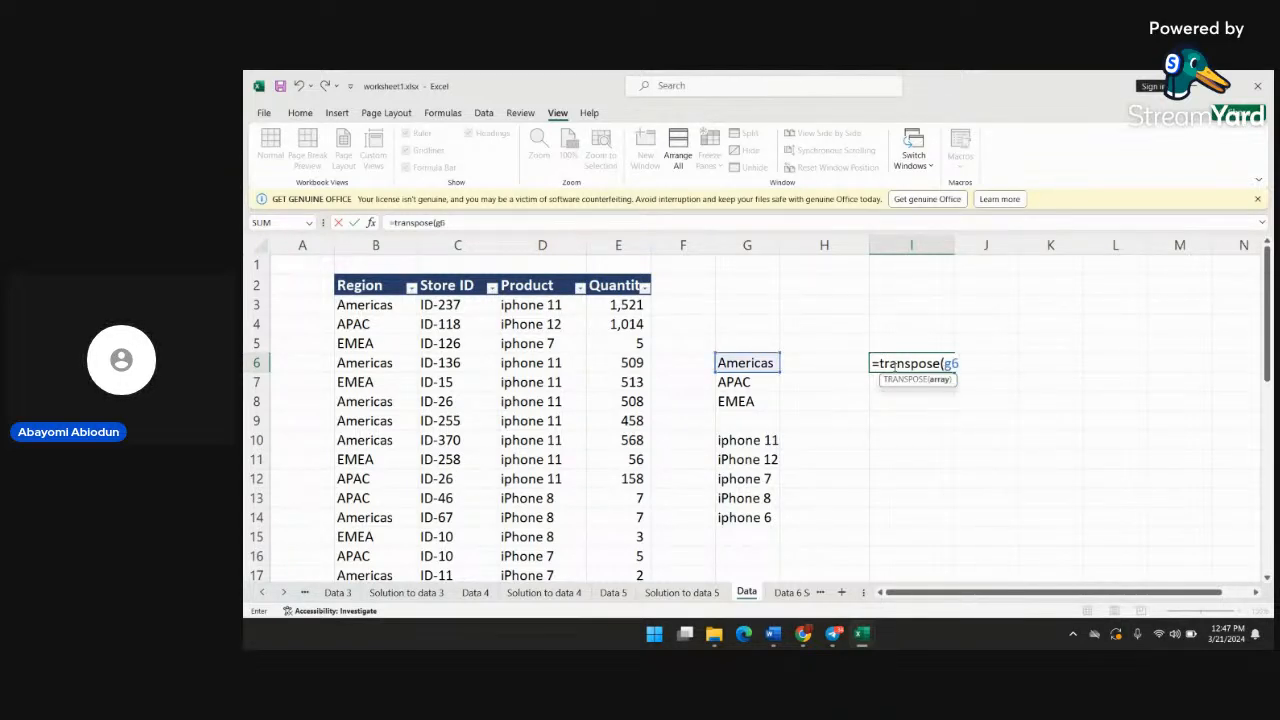
type(":")
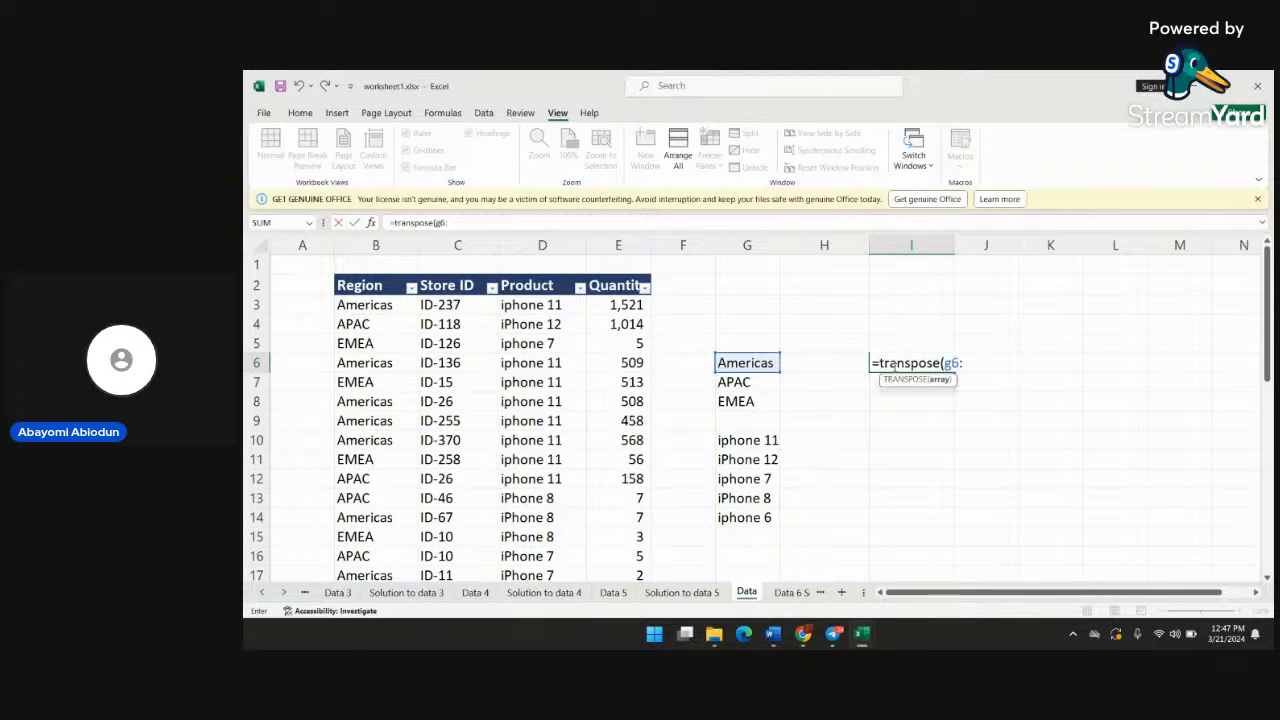
type("g")
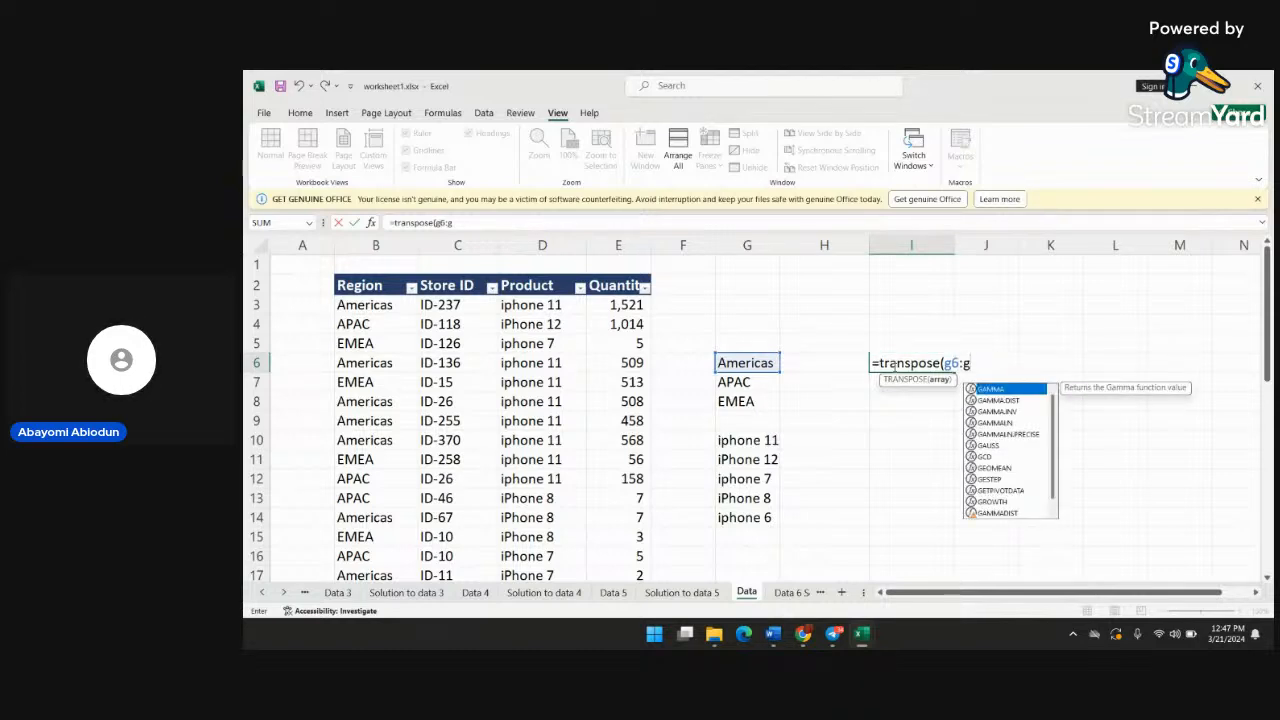
type("8")
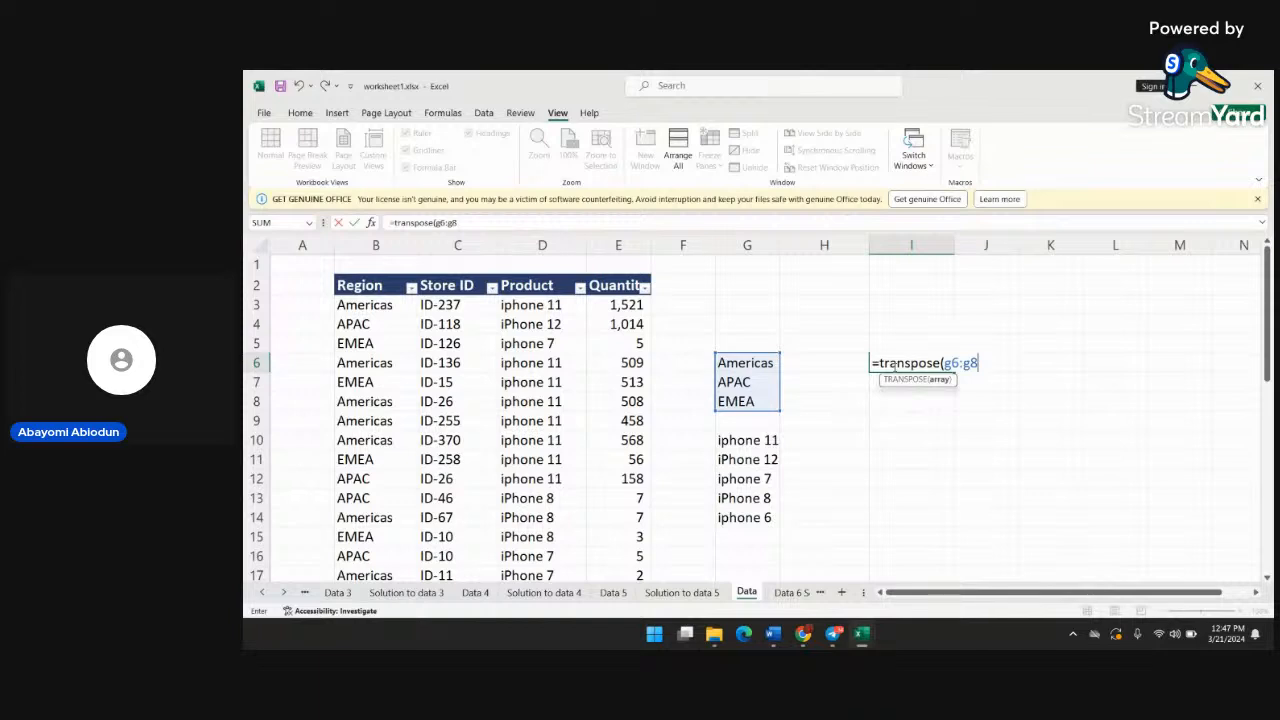
type(")")
key("Return")
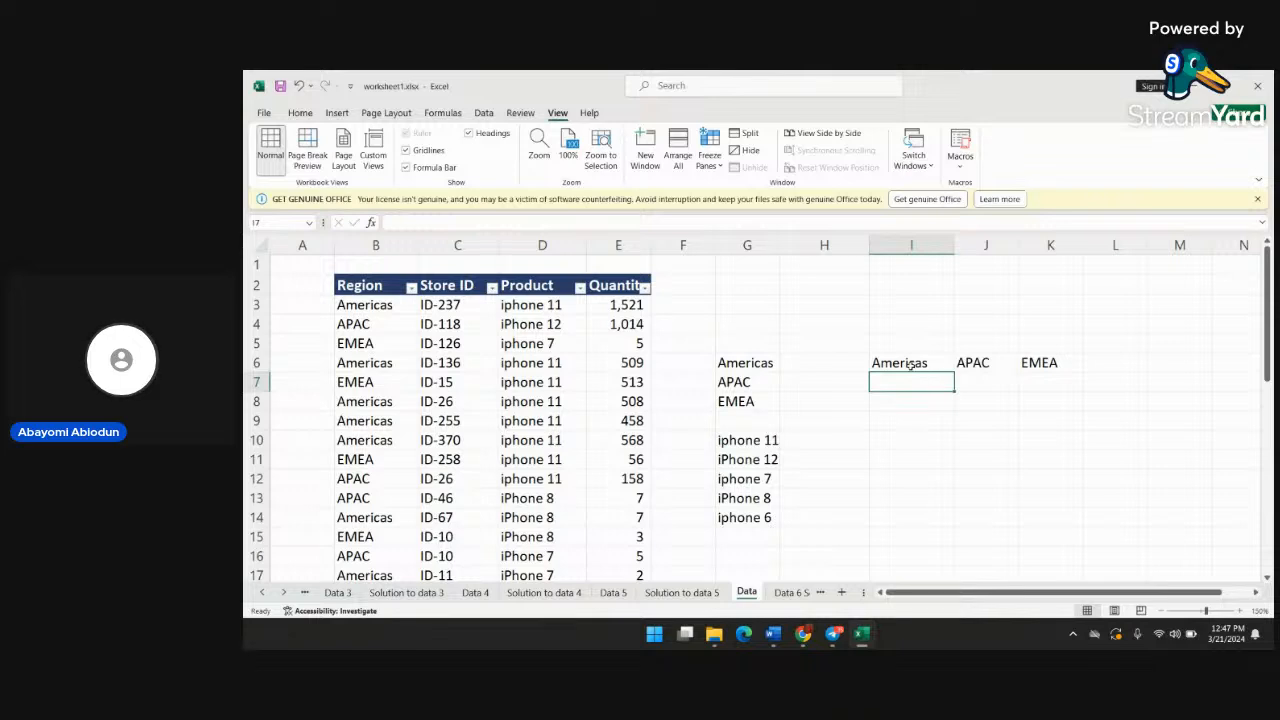
Enter =UNIQUE(D3:D36) in cell H7 to list the distinct products as row labels beside the transposed regions
left_click(846, 386)
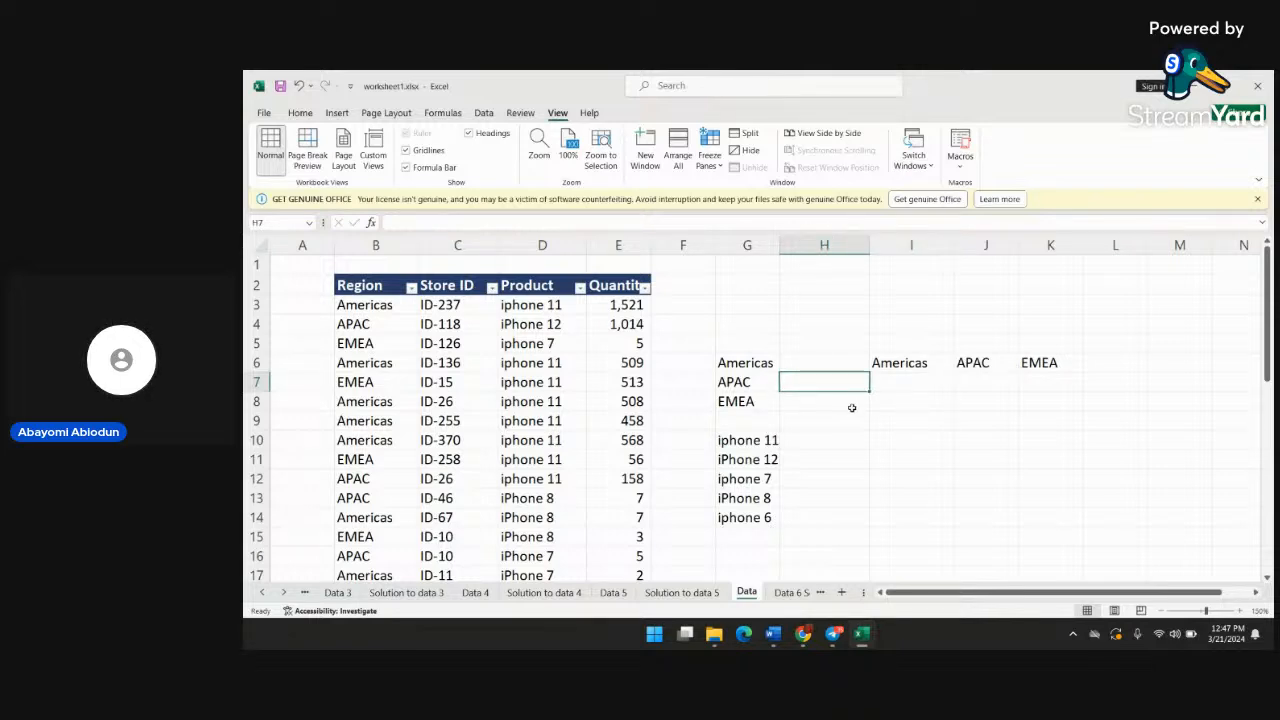
left_click(853, 407)
left_click(855, 384)
type("=u")
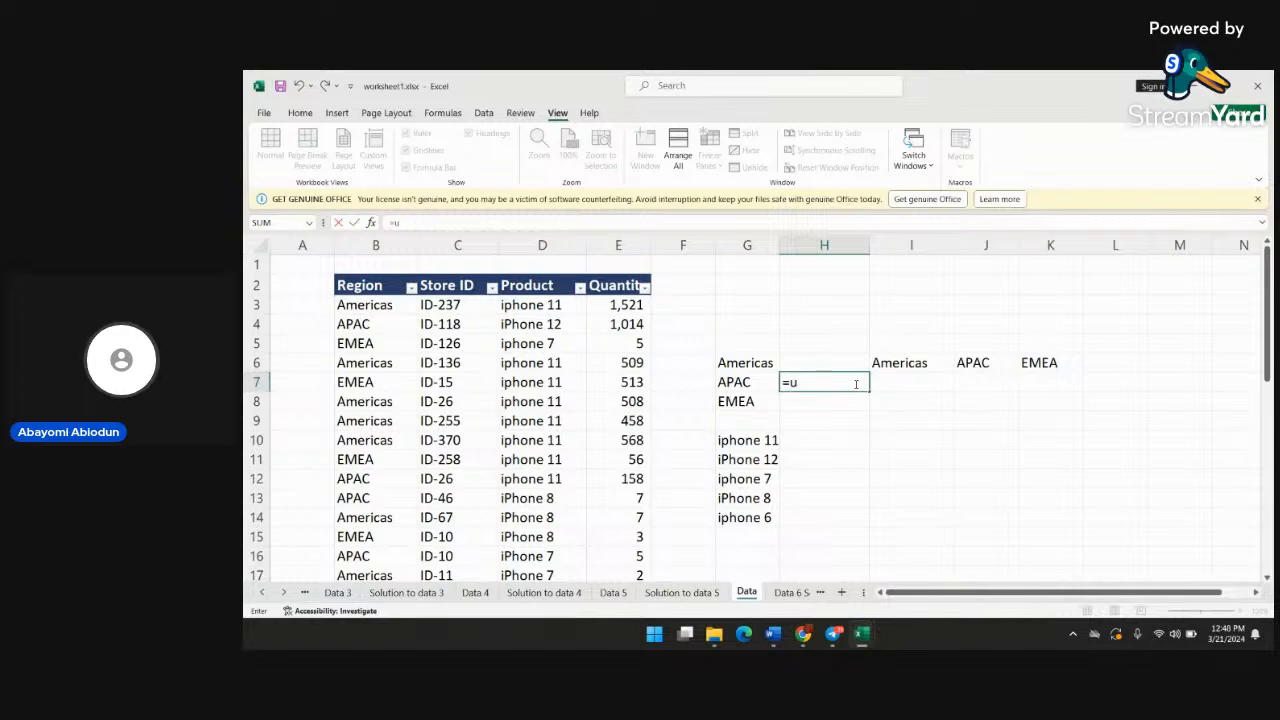
type("niq")
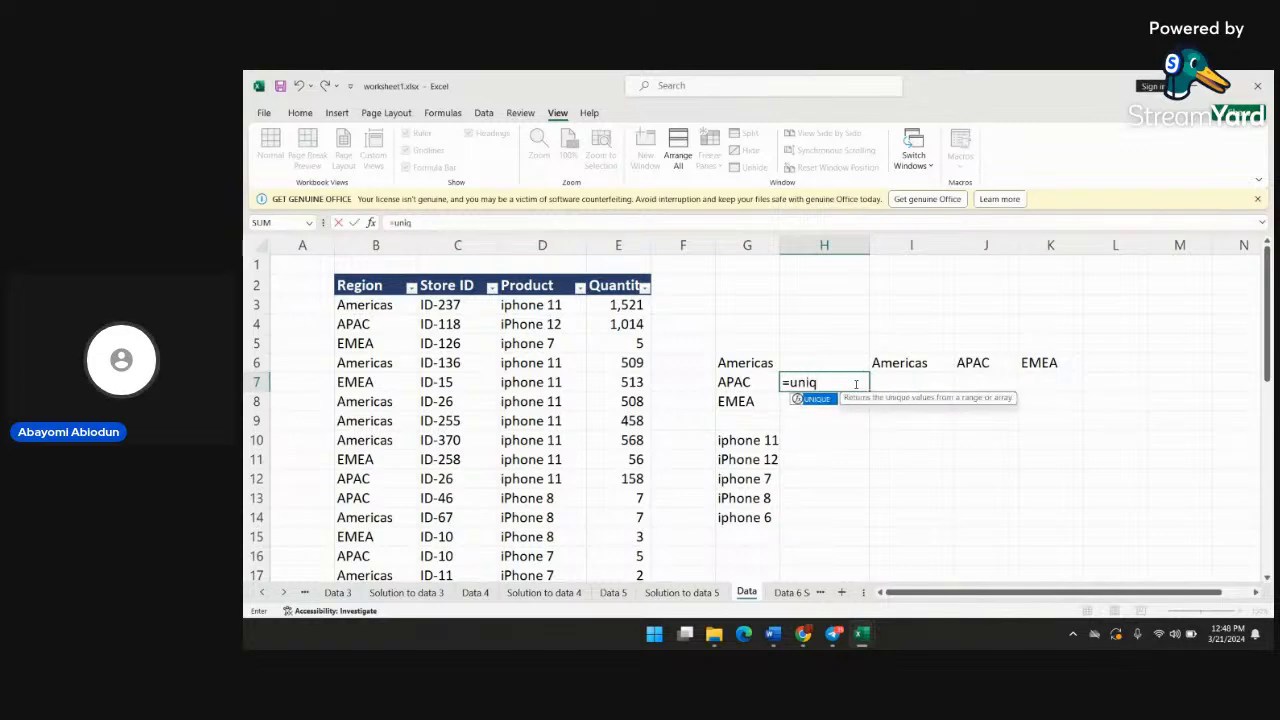
type("ue(")
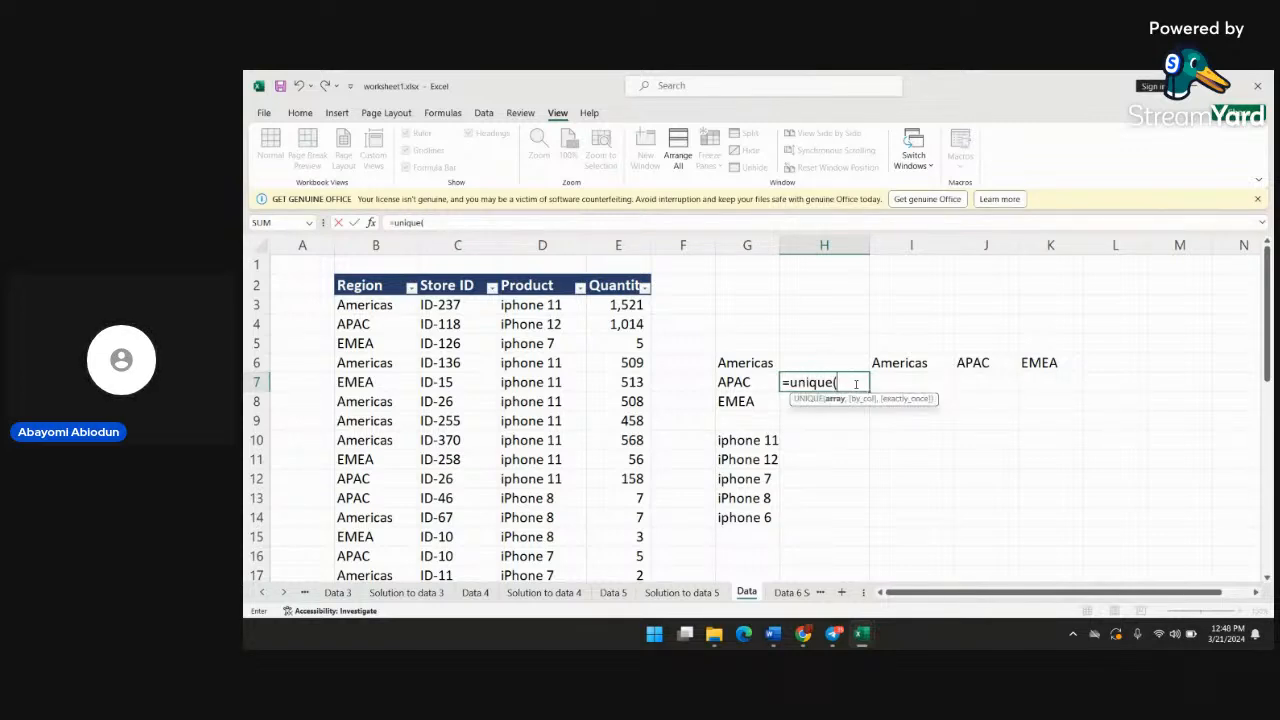
type("d3")
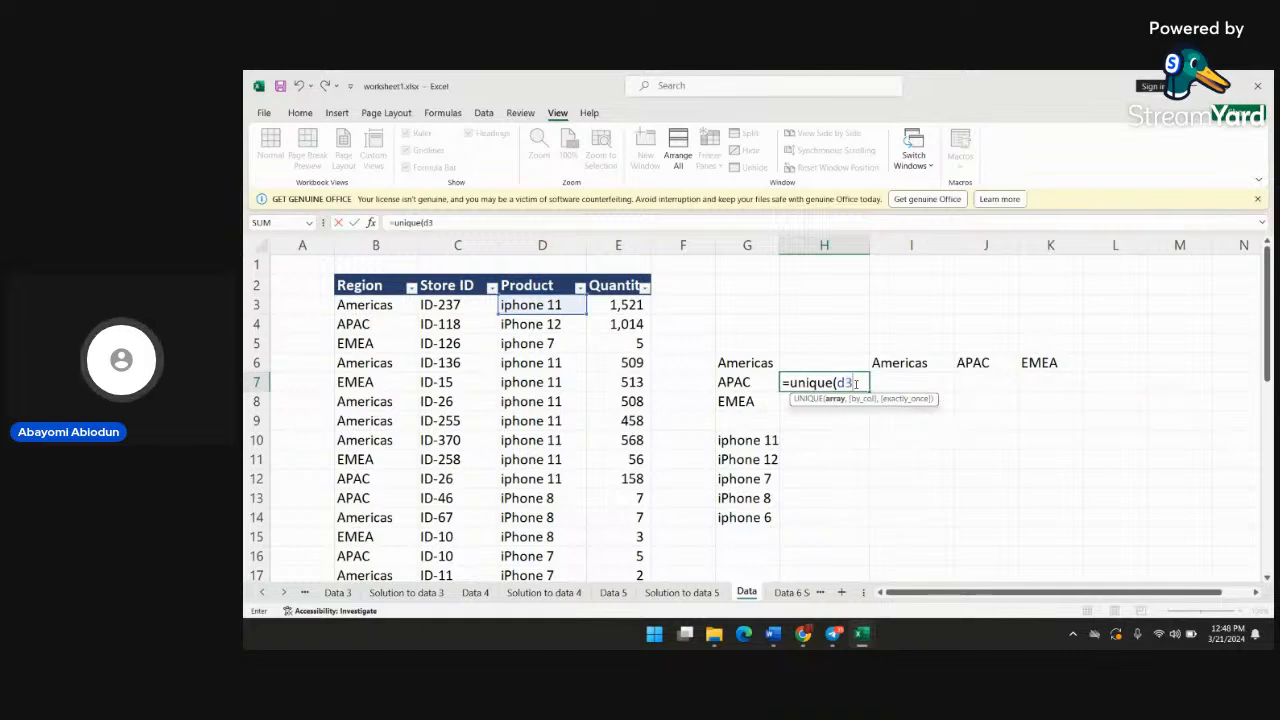
type(":d")
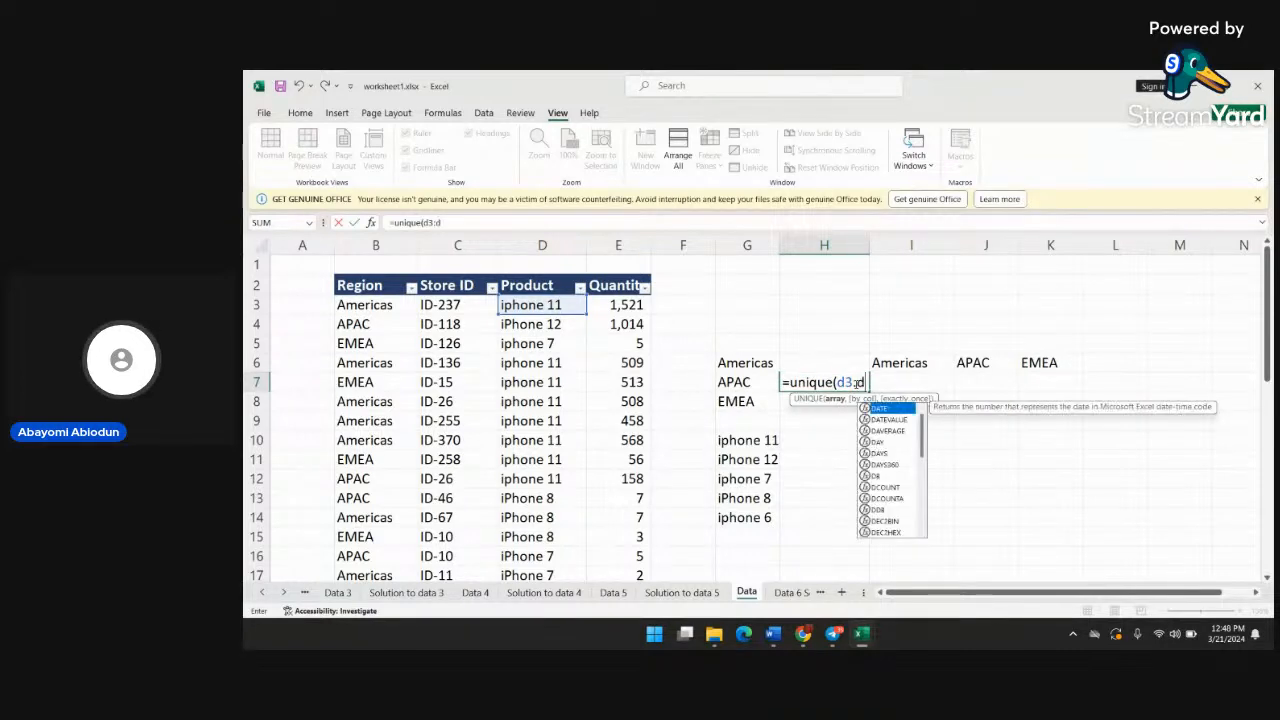
type("36)")
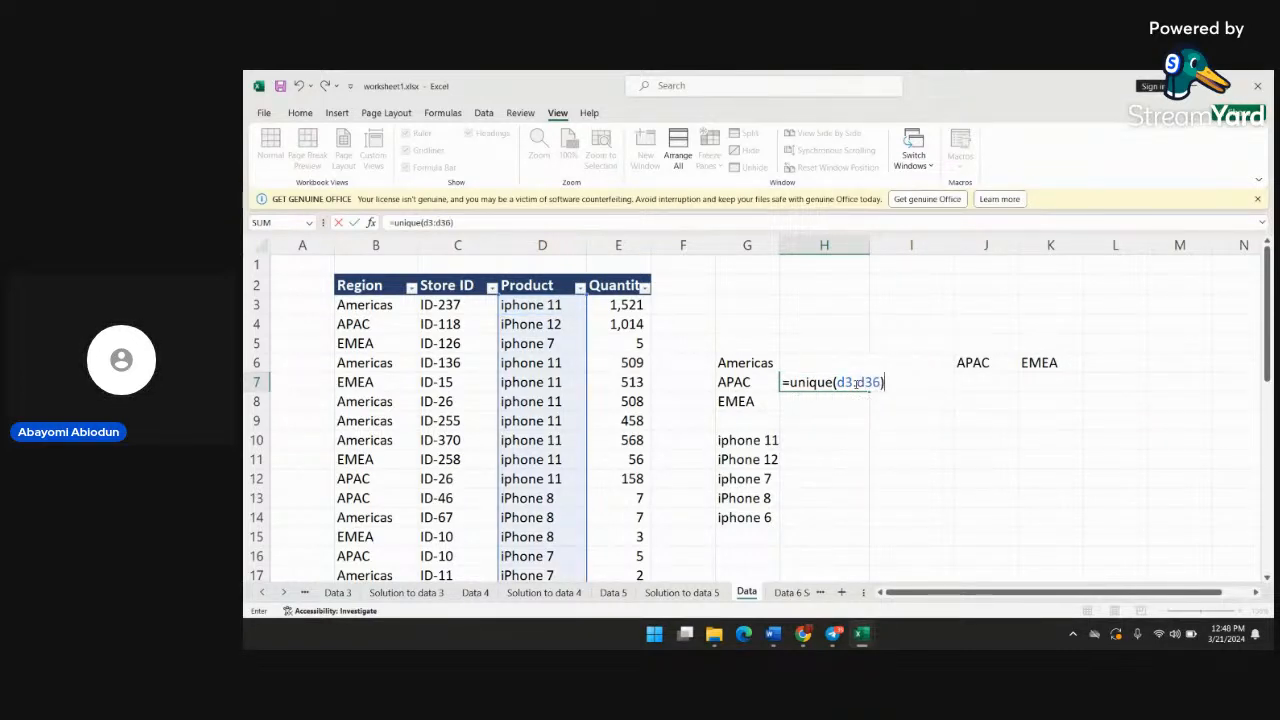
key("Return")
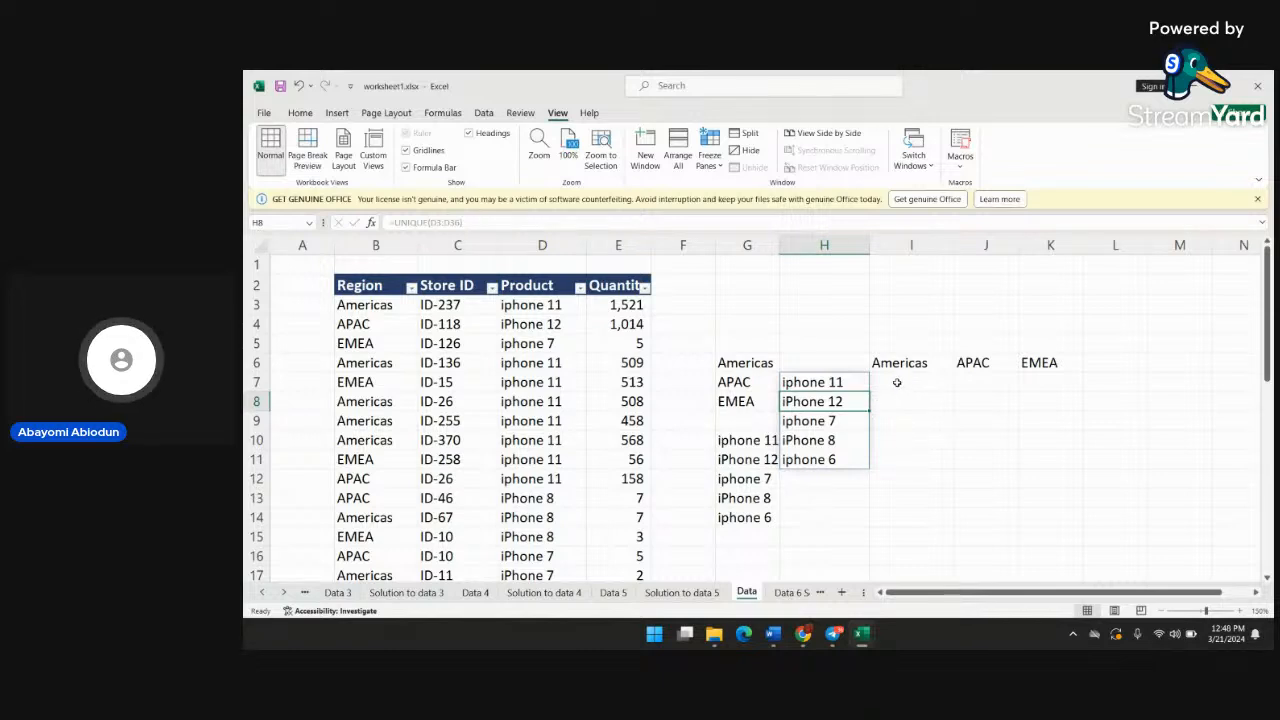
Delete the UNIQUE formula in cell G10 to remove the duplicate product list from column G
left_click(741, 443)
double_click(741, 443)
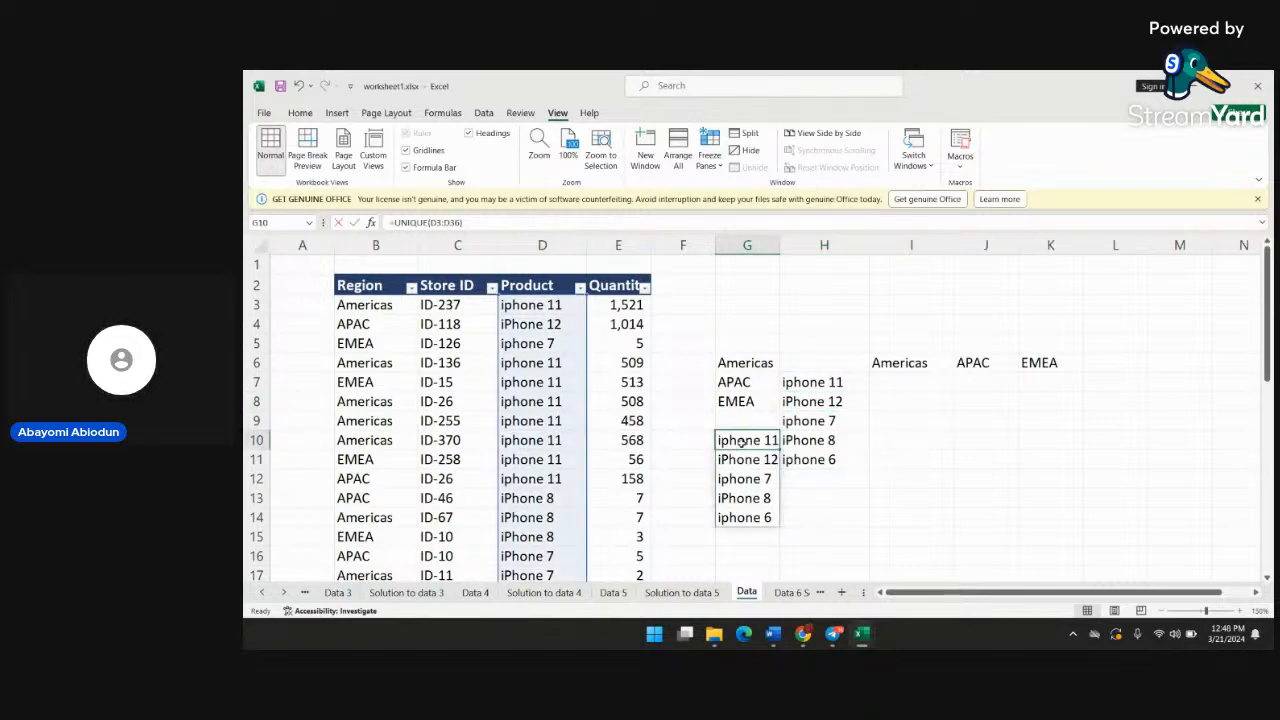
key("BackSpace")
key("BackSpace")
key("BackSpace")
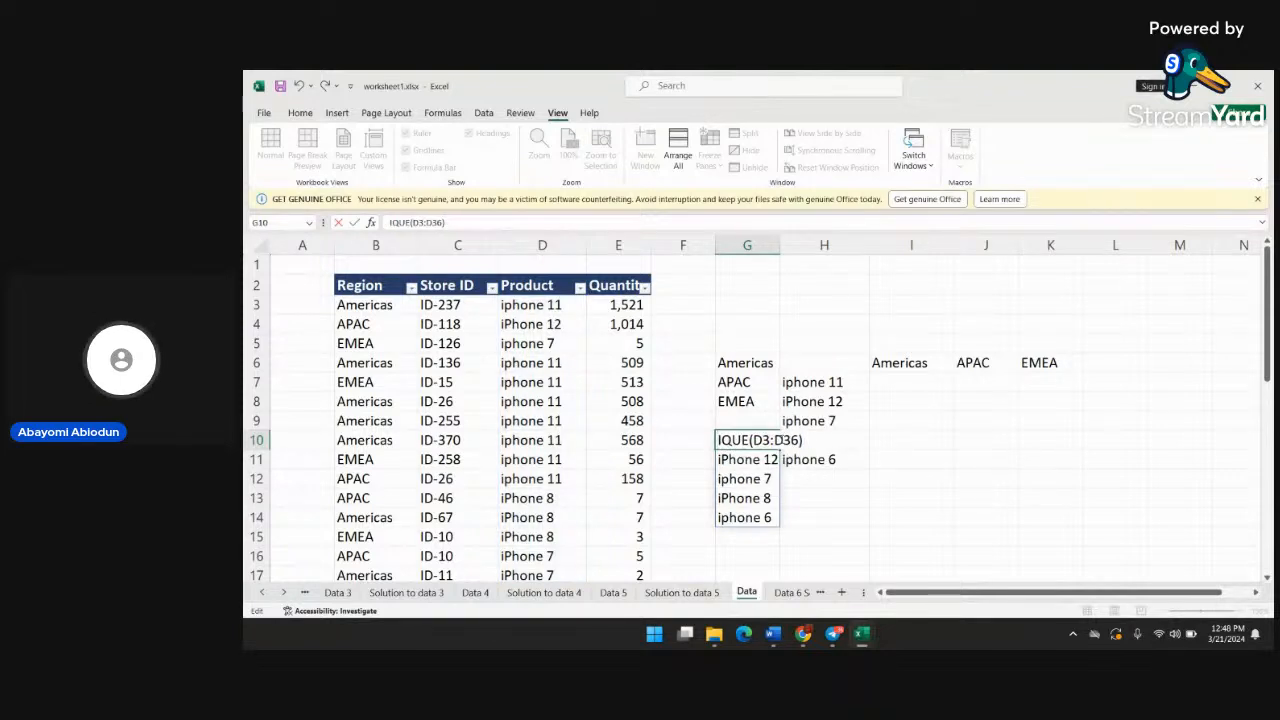
left_click_drag(802, 440, 717, 440)
key("BackSpace")
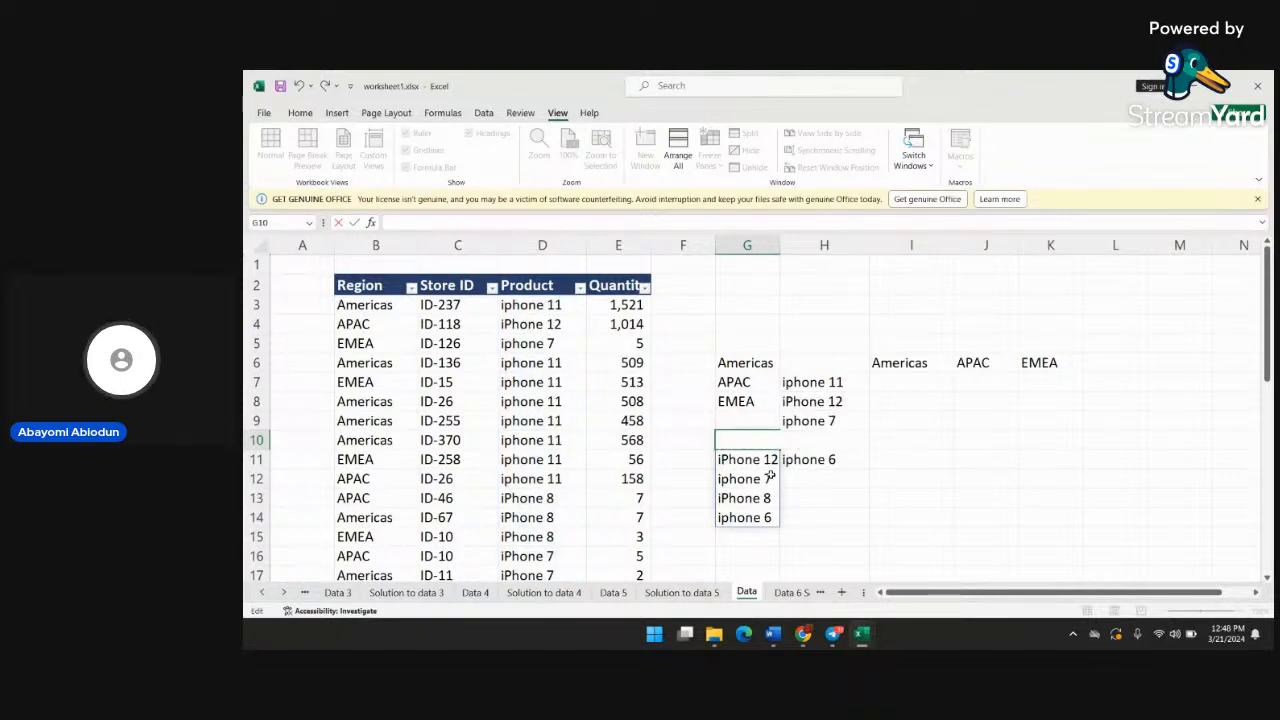
key("Return")
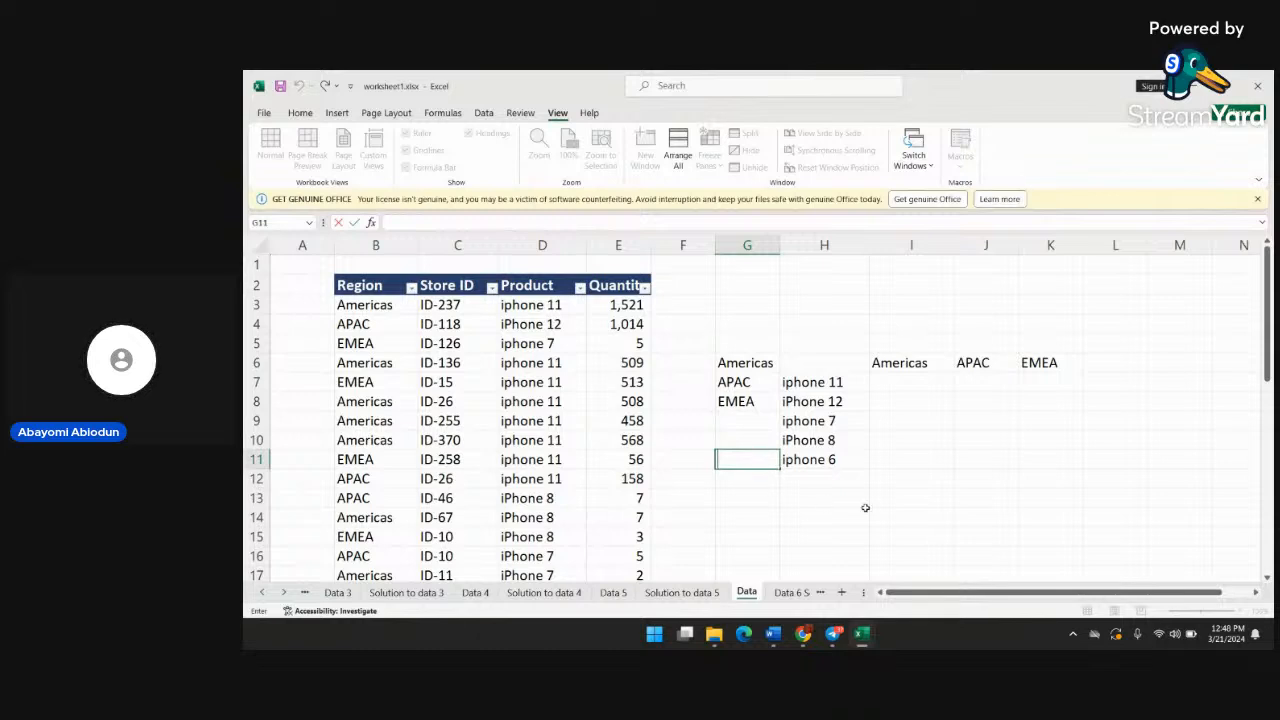
Select cell I7, where the iphone 11 row meets the Americas column
left_click(910, 420)
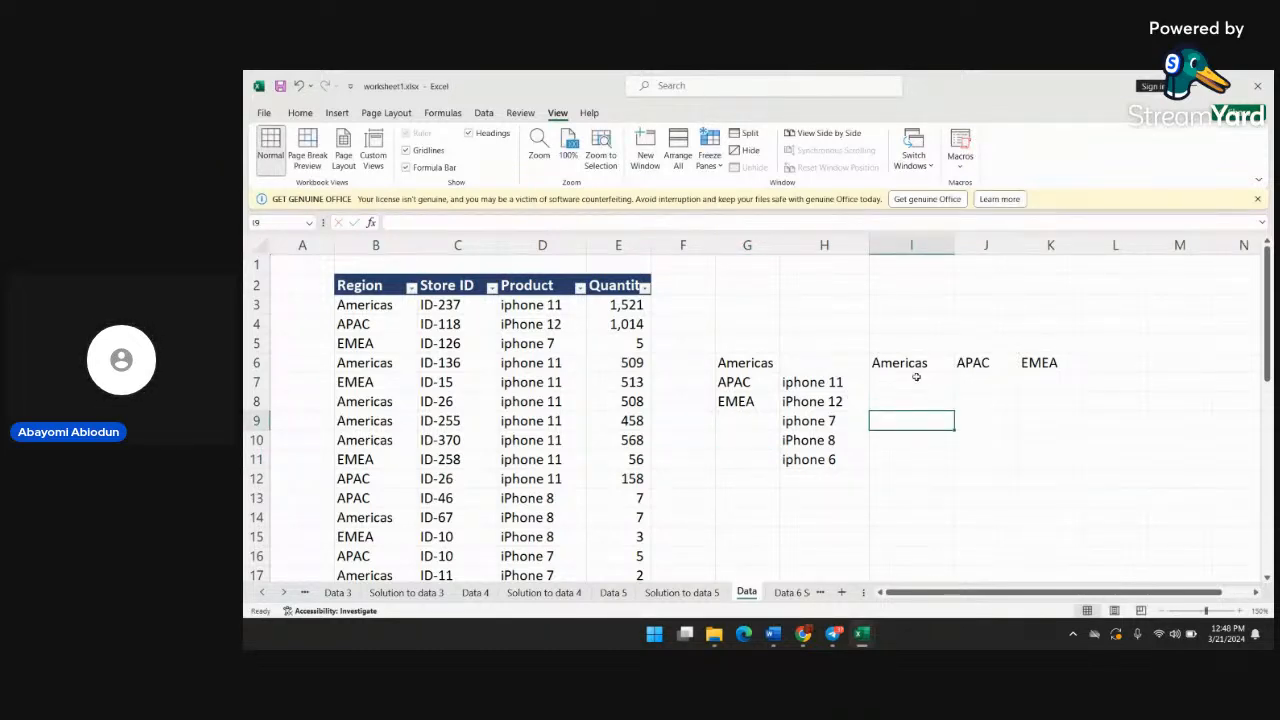
left_click(939, 473)
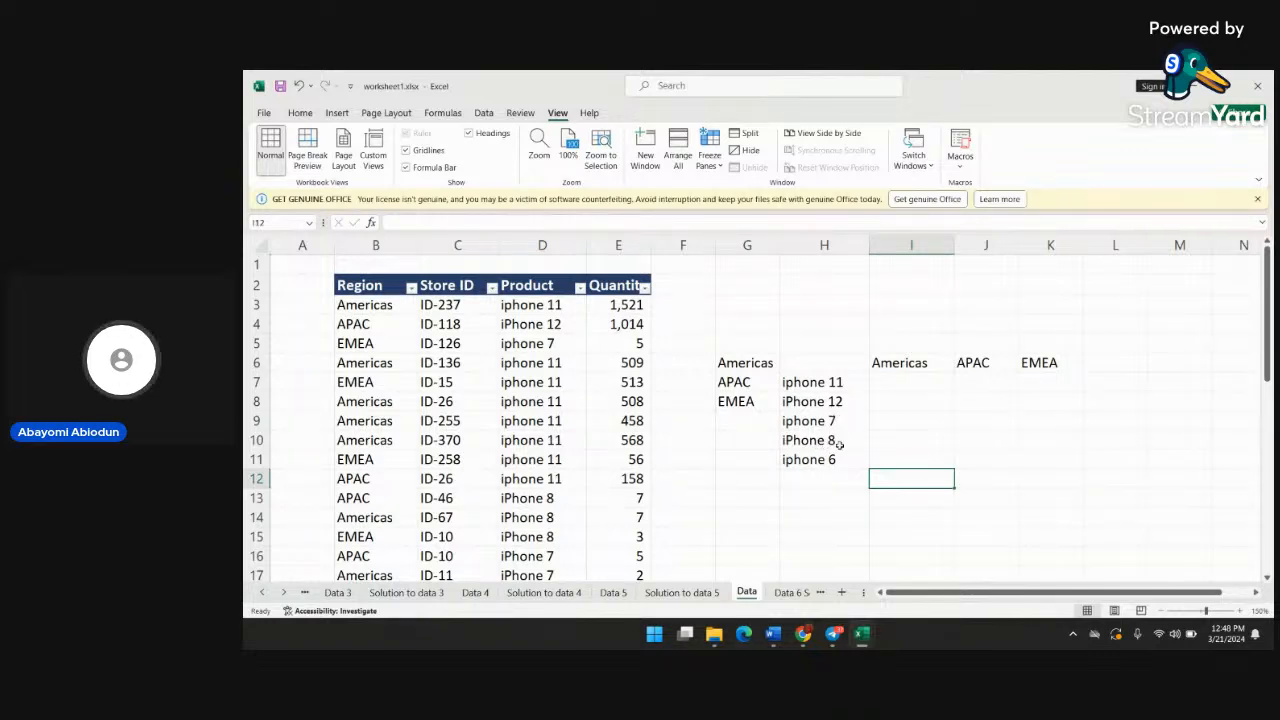
left_click(914, 387)
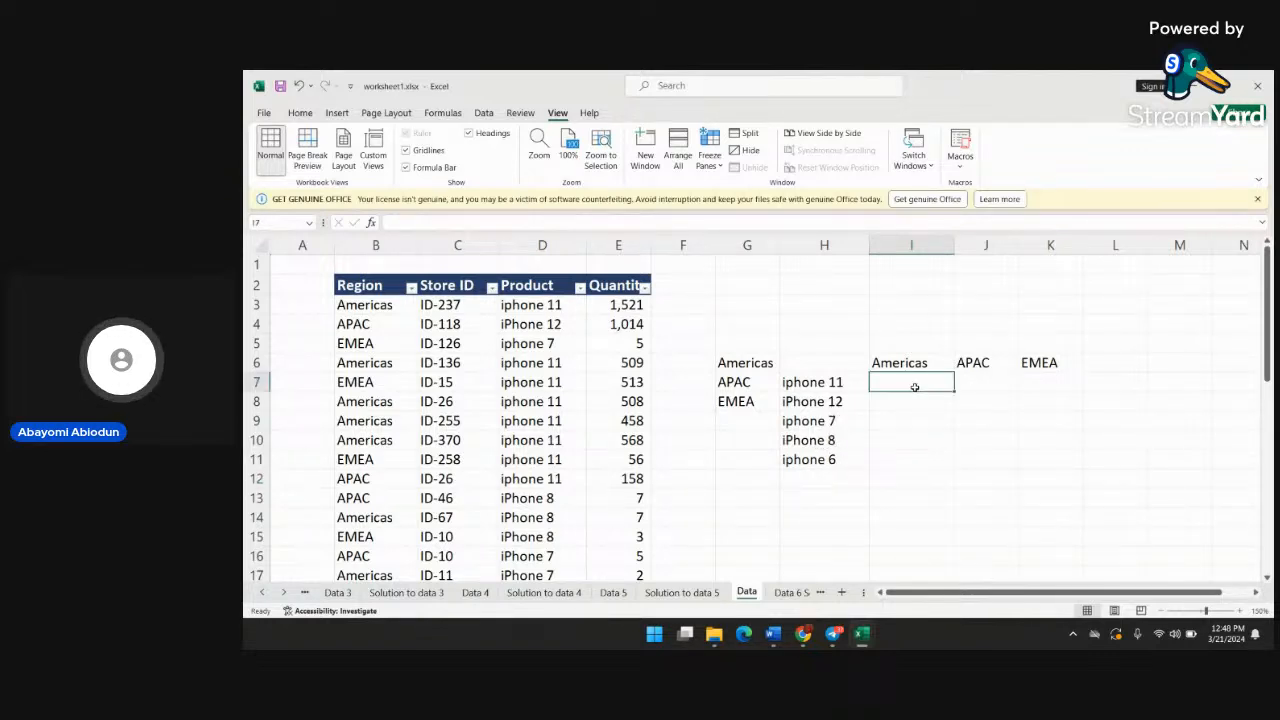
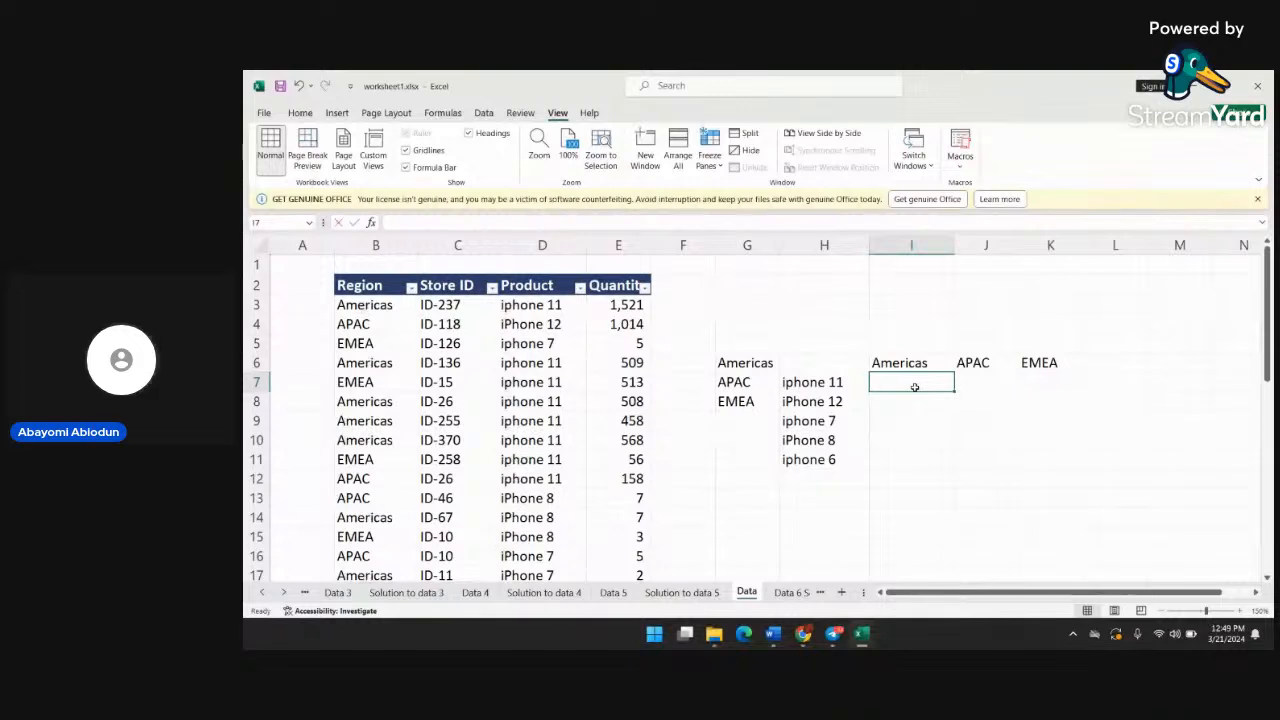
Start a SUMIFS formula in cell I7 with the absolute quantity range $E$3:$E$36 as the sum range
type("=s")
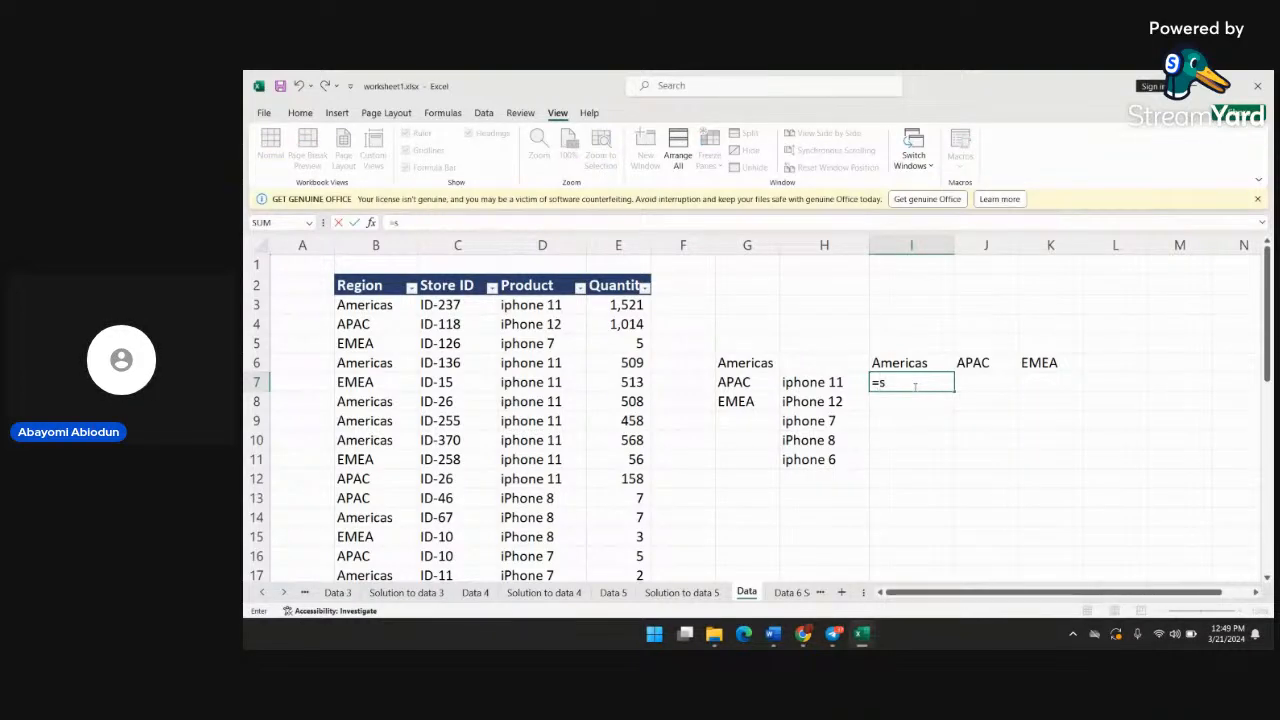
type("umif")
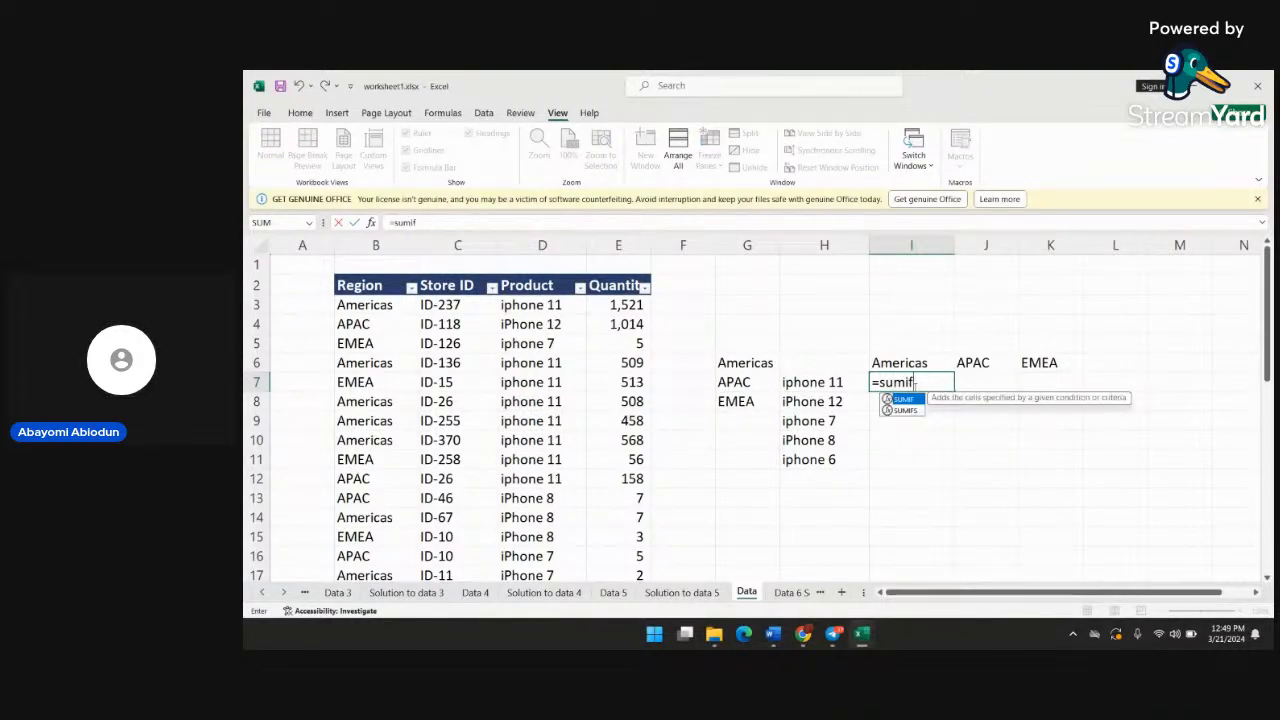
type("s(")
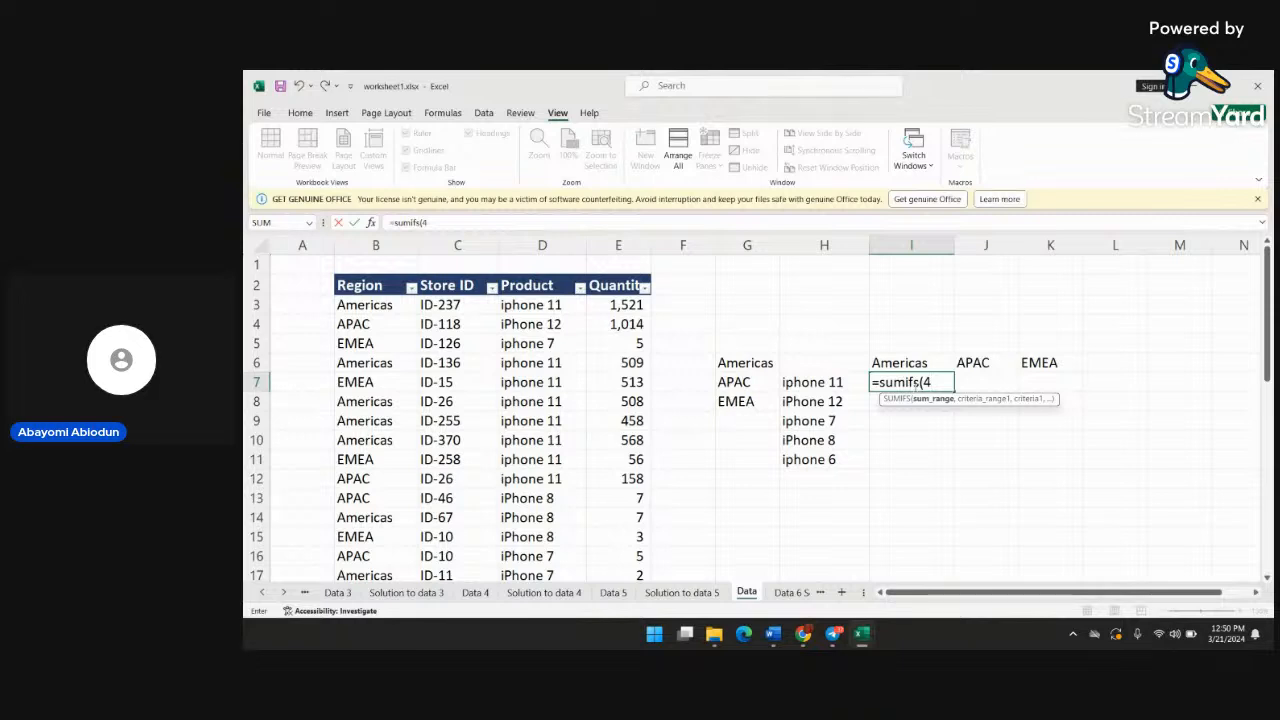
type("$")
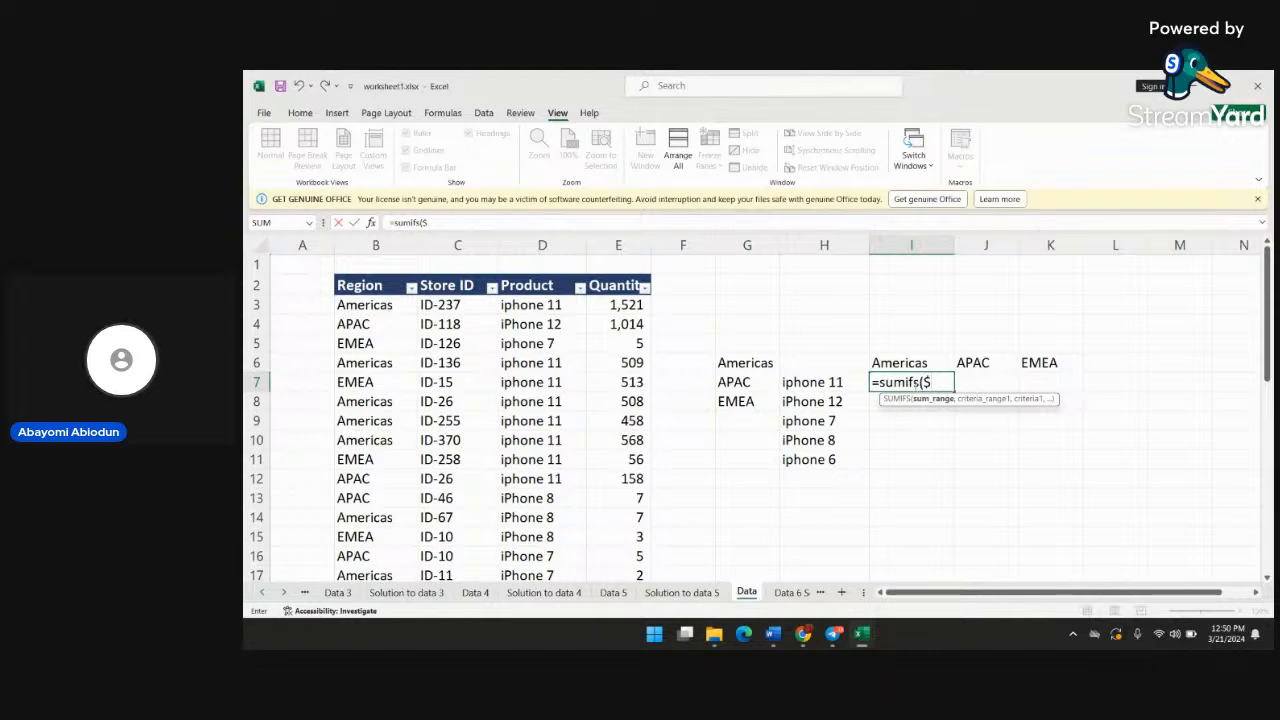
type("e")
key("BackSpace")
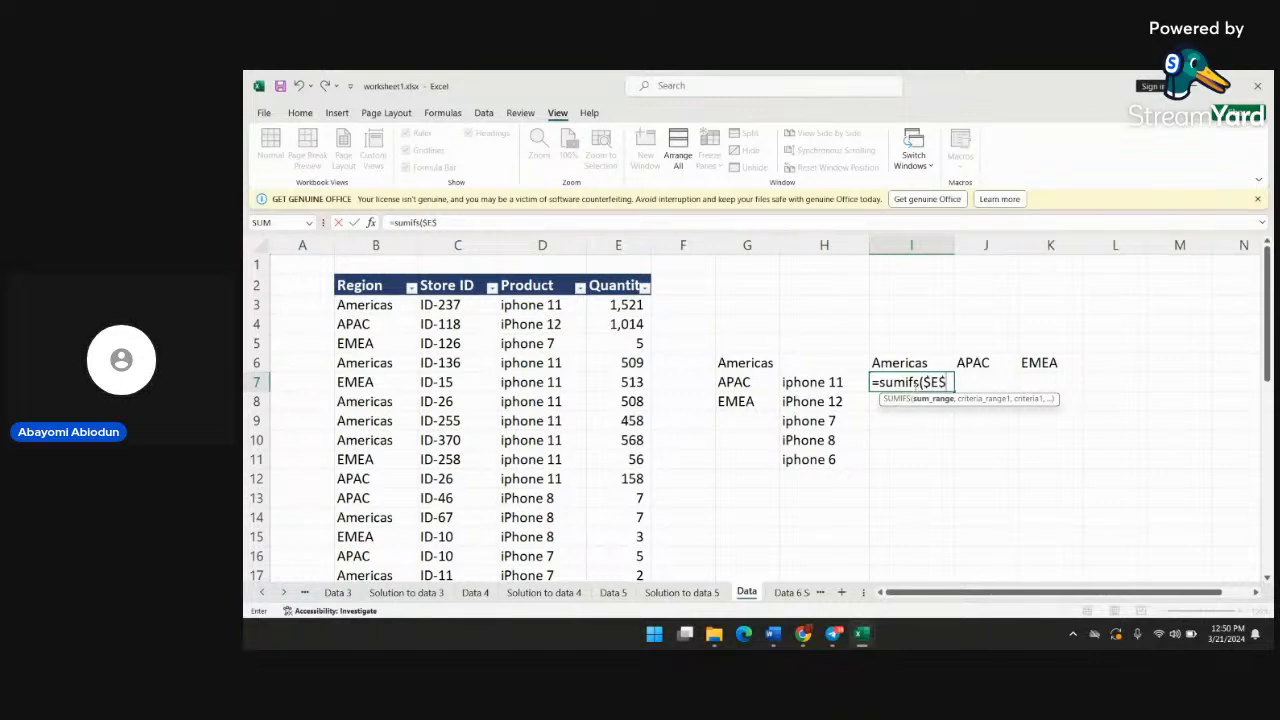
type(":$")
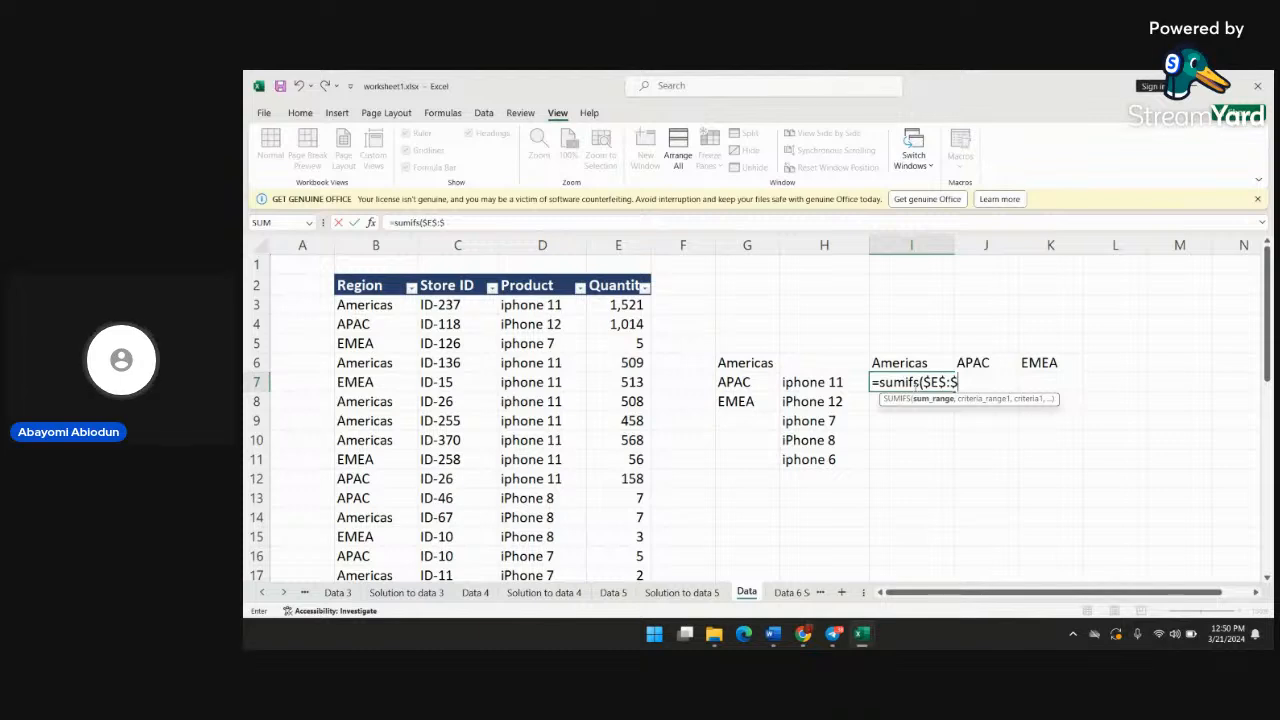
type("E")
type("34")
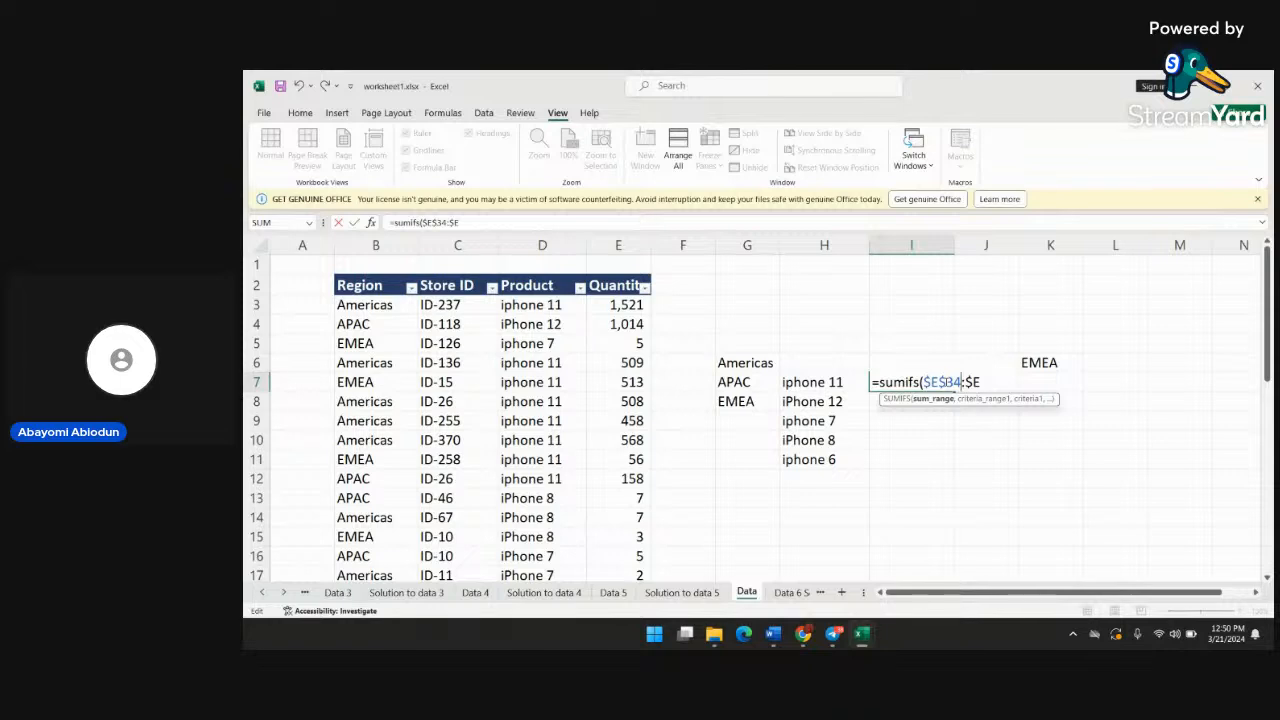
key("BackSpace")
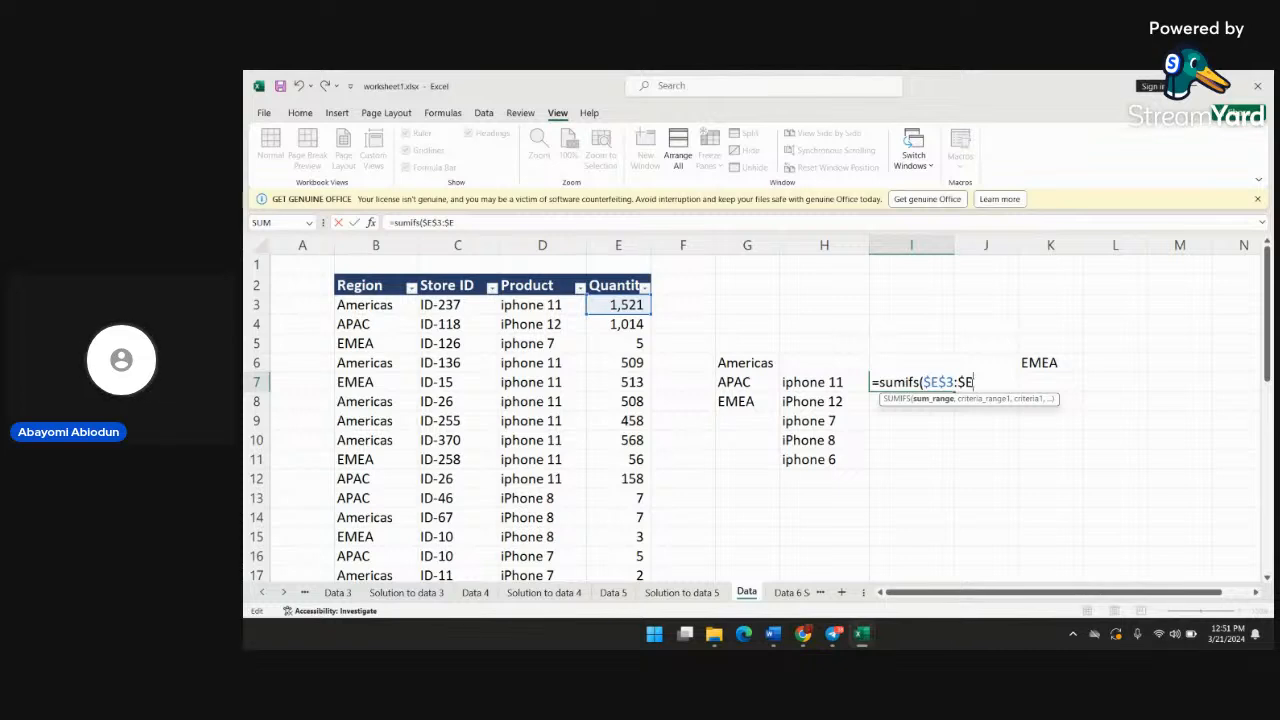
type("$36")
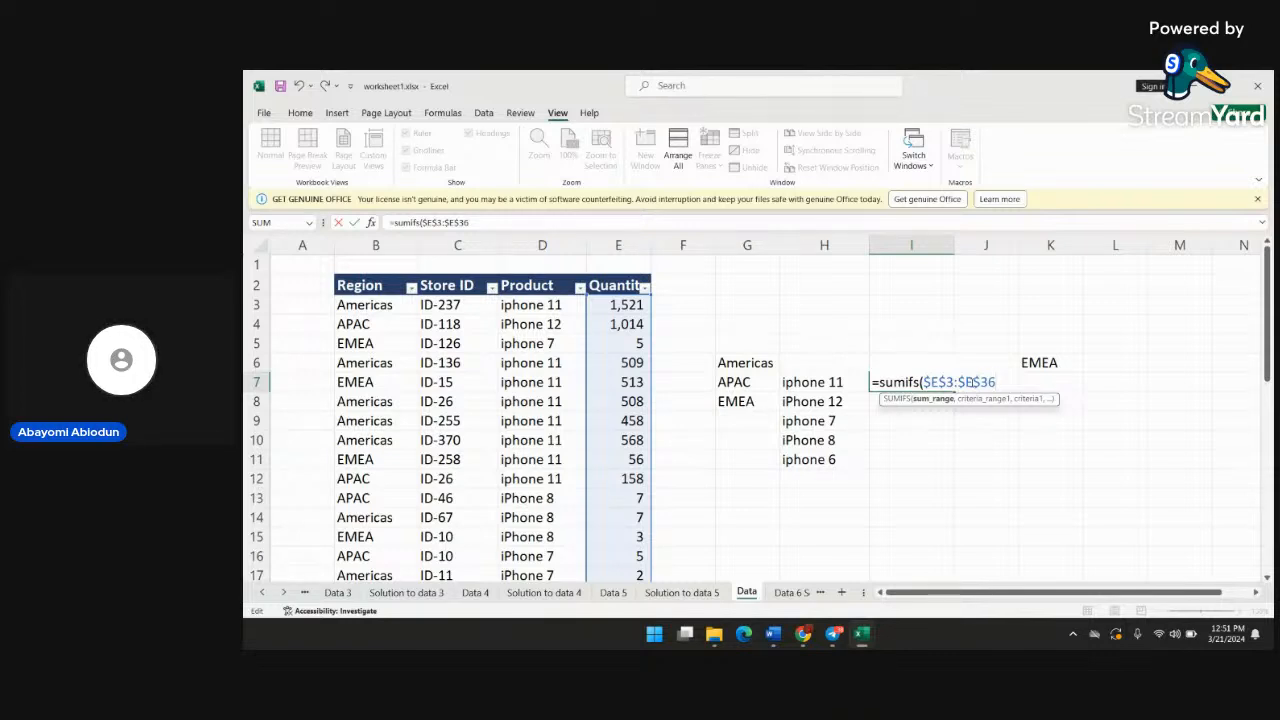
Add the absolute region range $B$3:$B$36 as the first criteria range of the SUMIFS formula in I7
type(",")
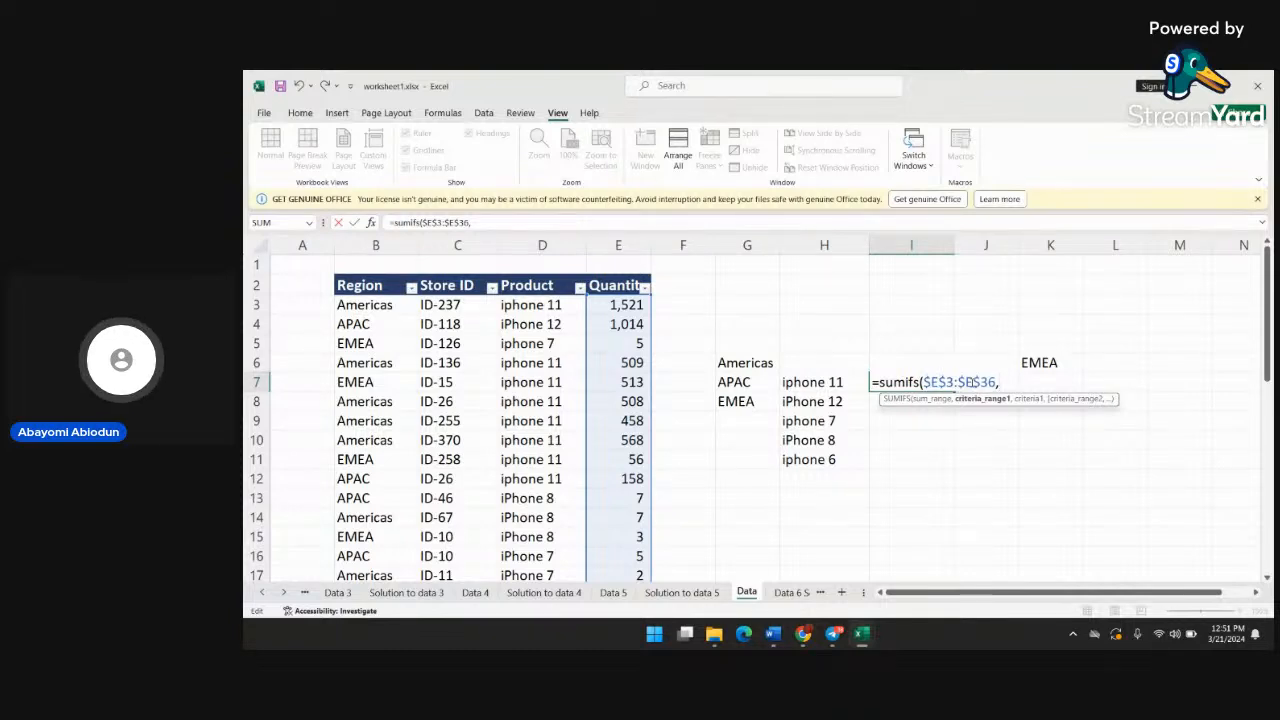
type("$b")
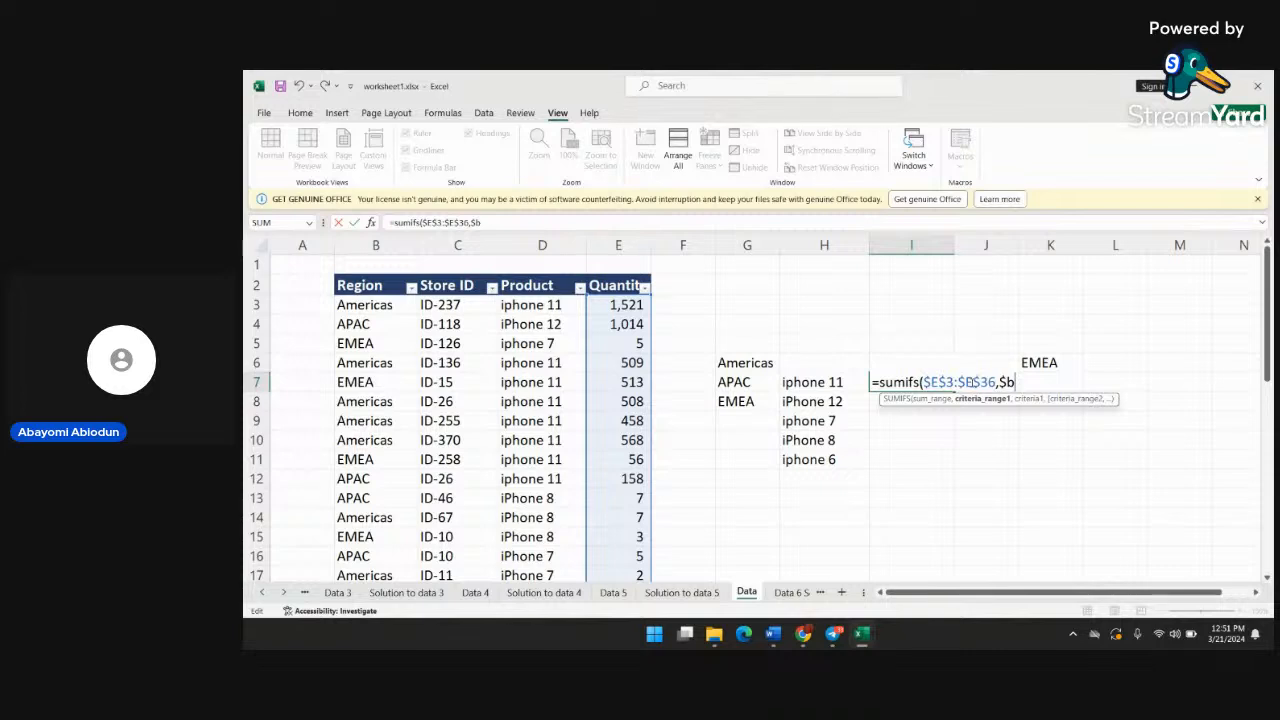
key("BackSpace")
key("BackSpace")
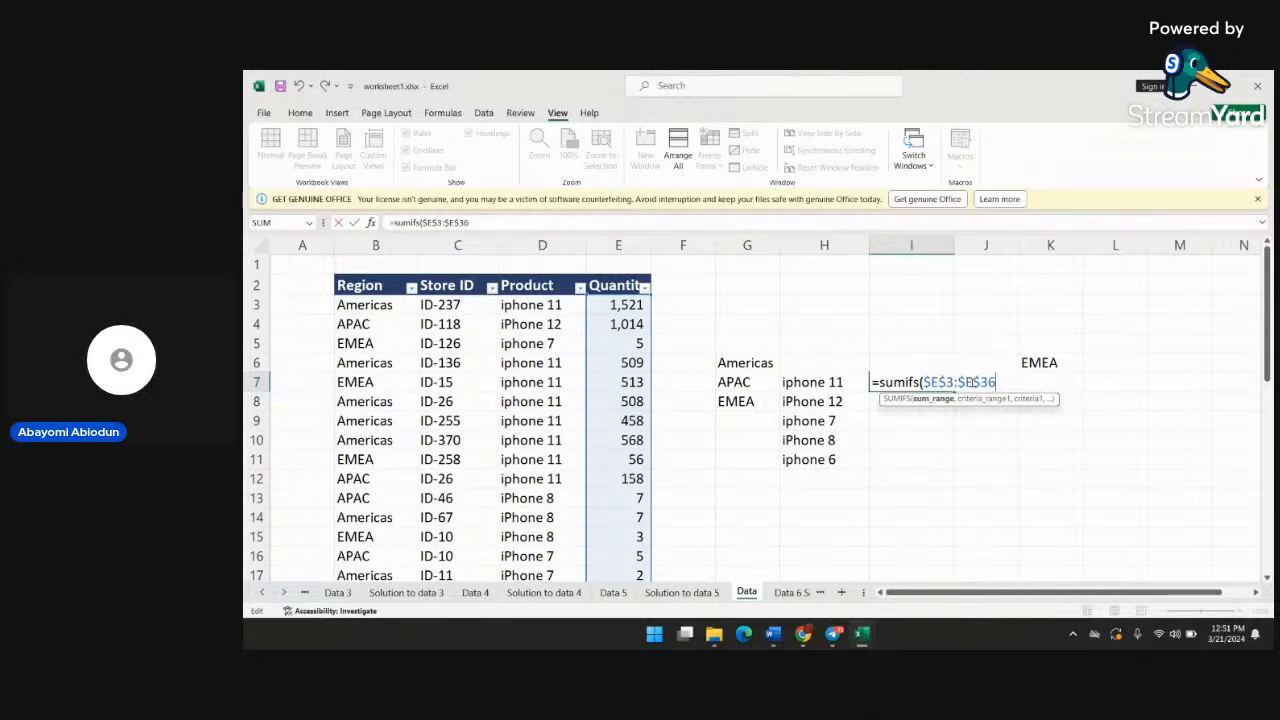
type(",")
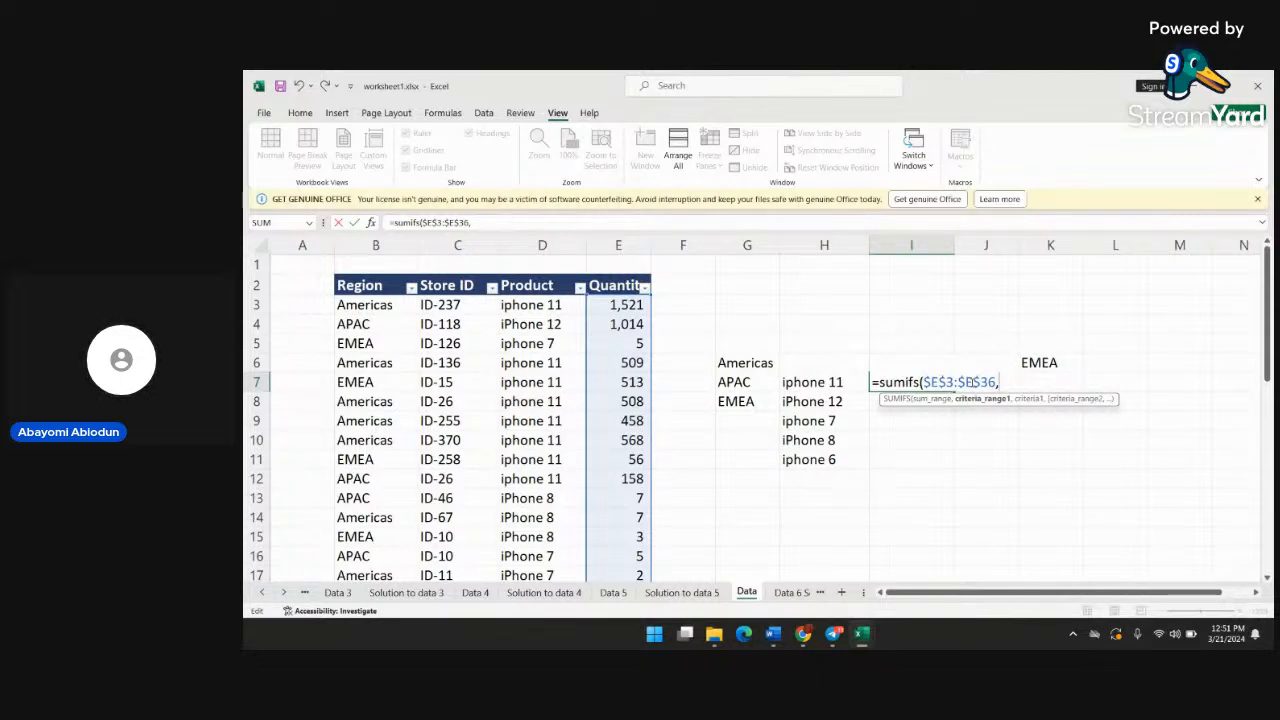
type(" $B")
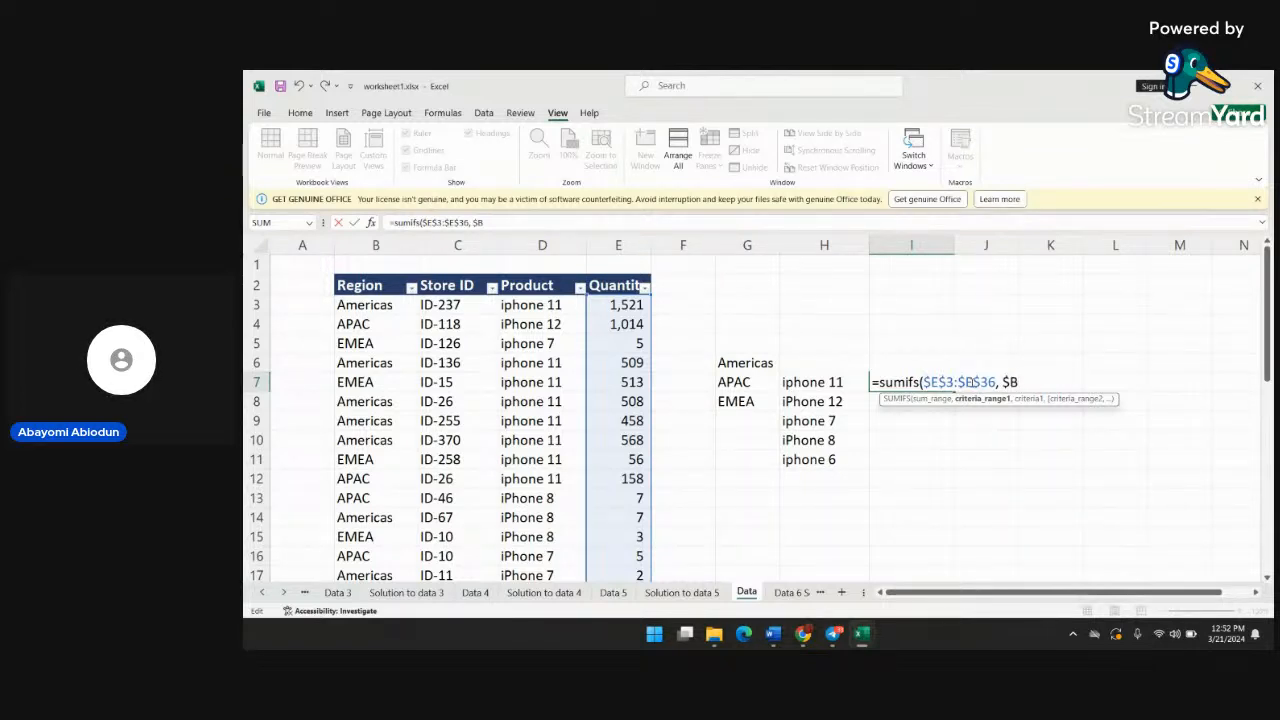
type("$3")
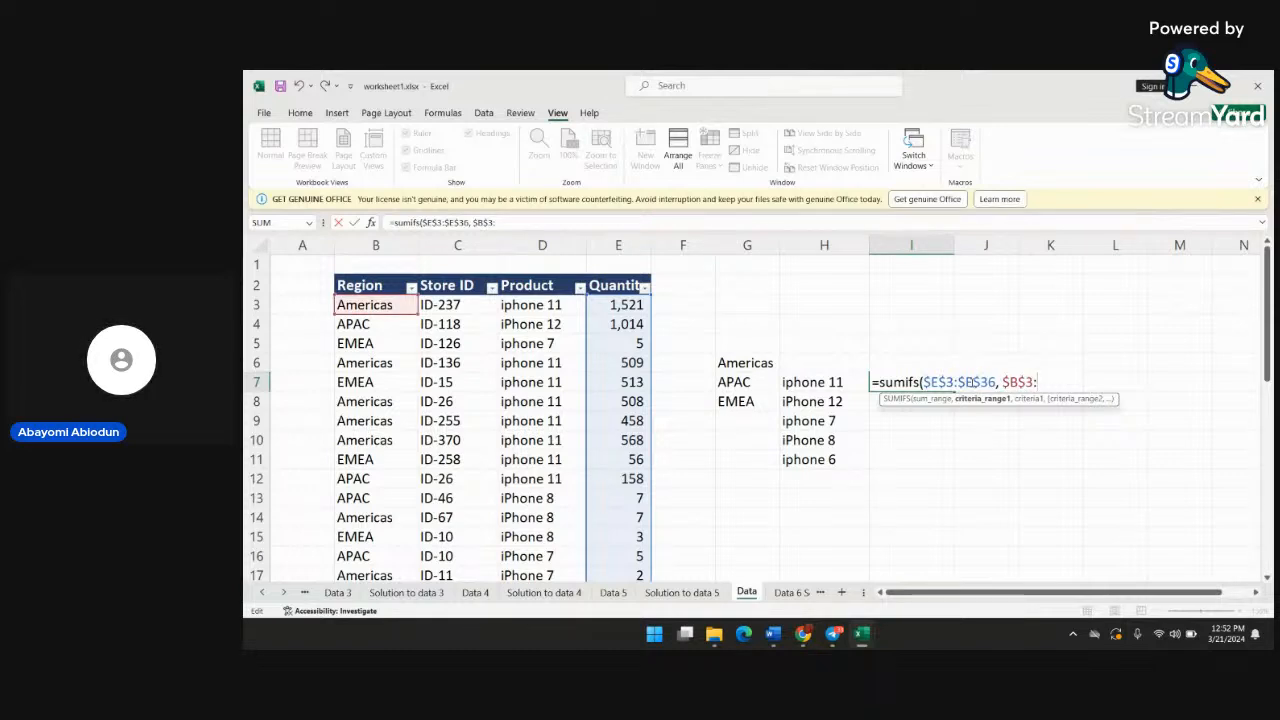
type(":$B")
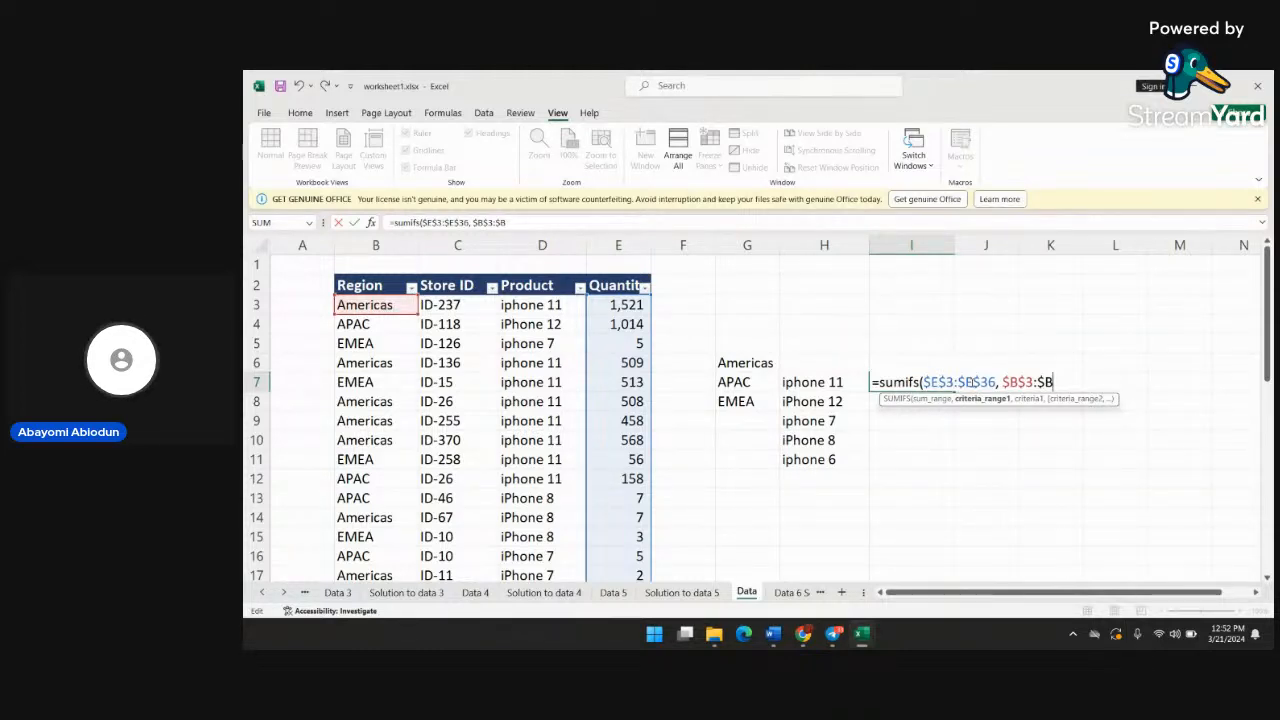
type("$ ")
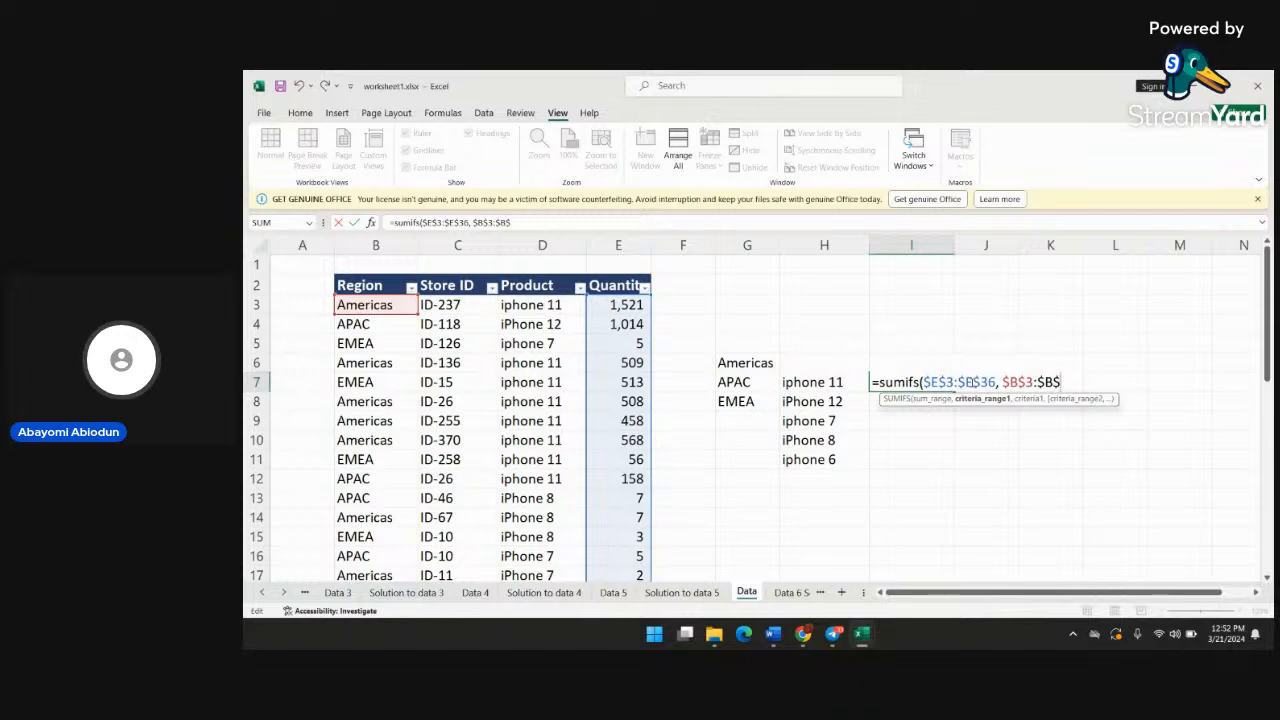
type("3")
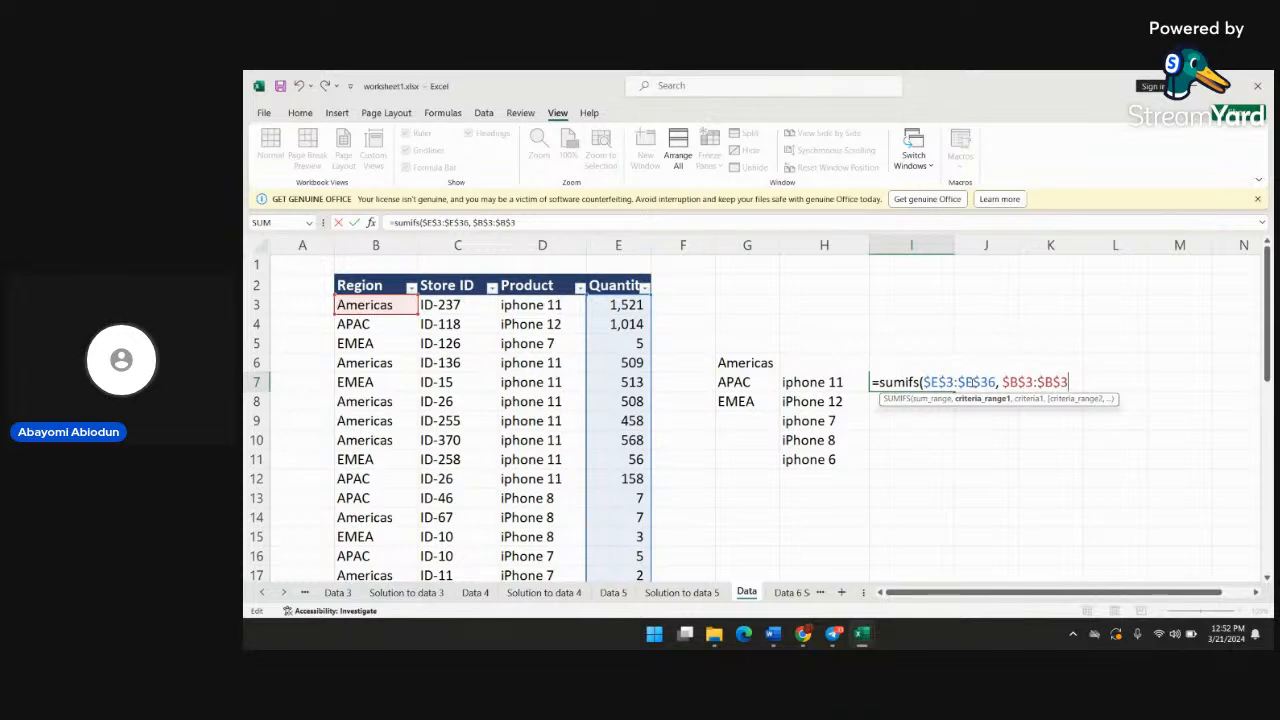
type("6")
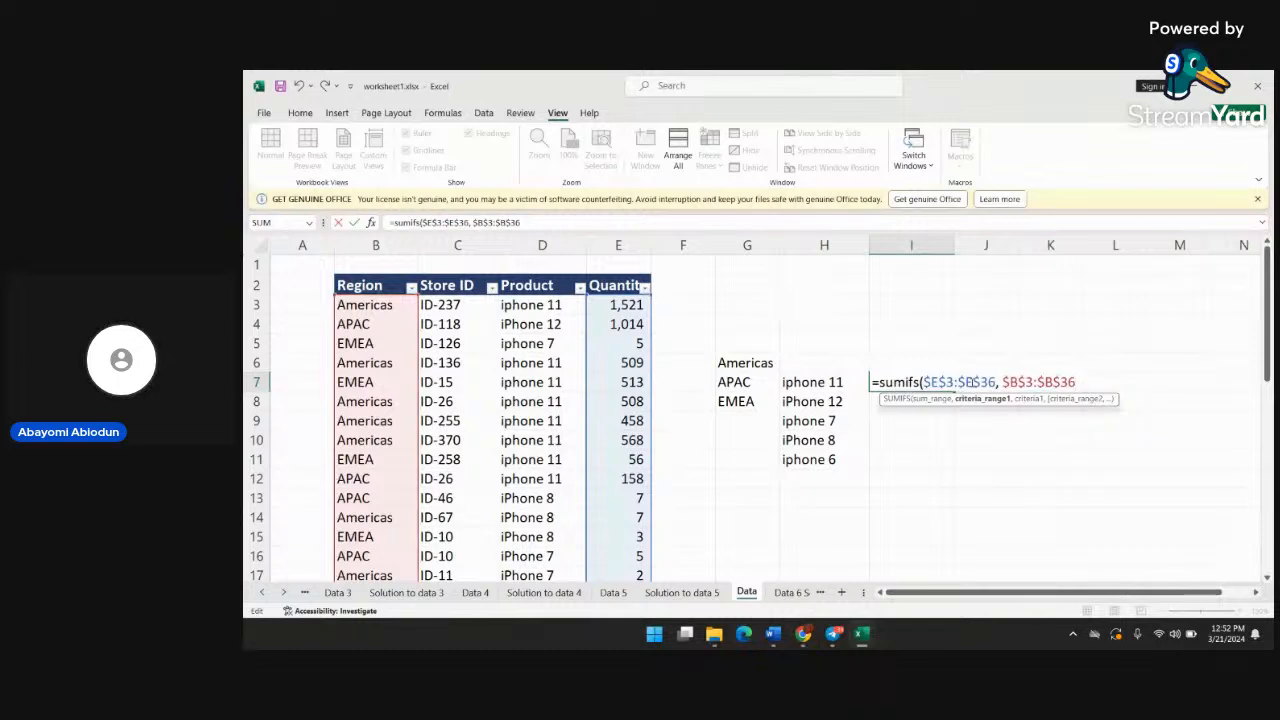
type(",")
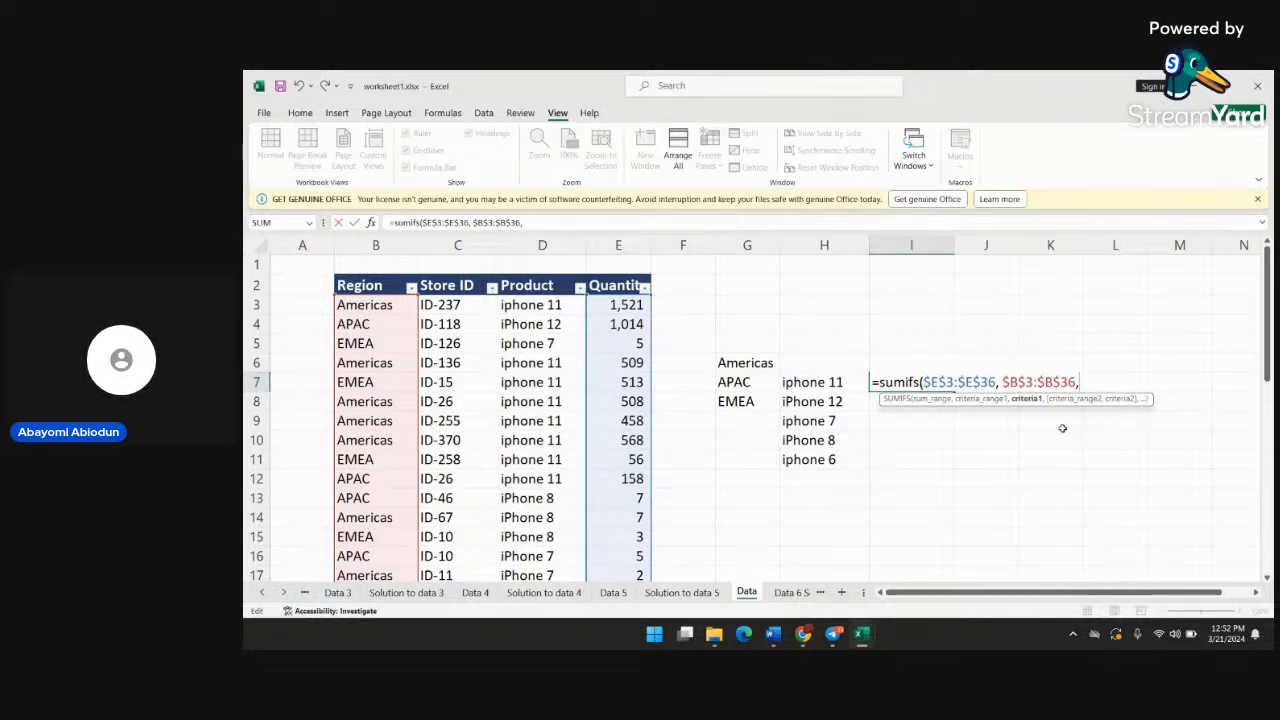
Clear the unfinished SUMIFS formula from cell I7, including the stray J11 reference, and reselect the cell
left_click(1006, 455)
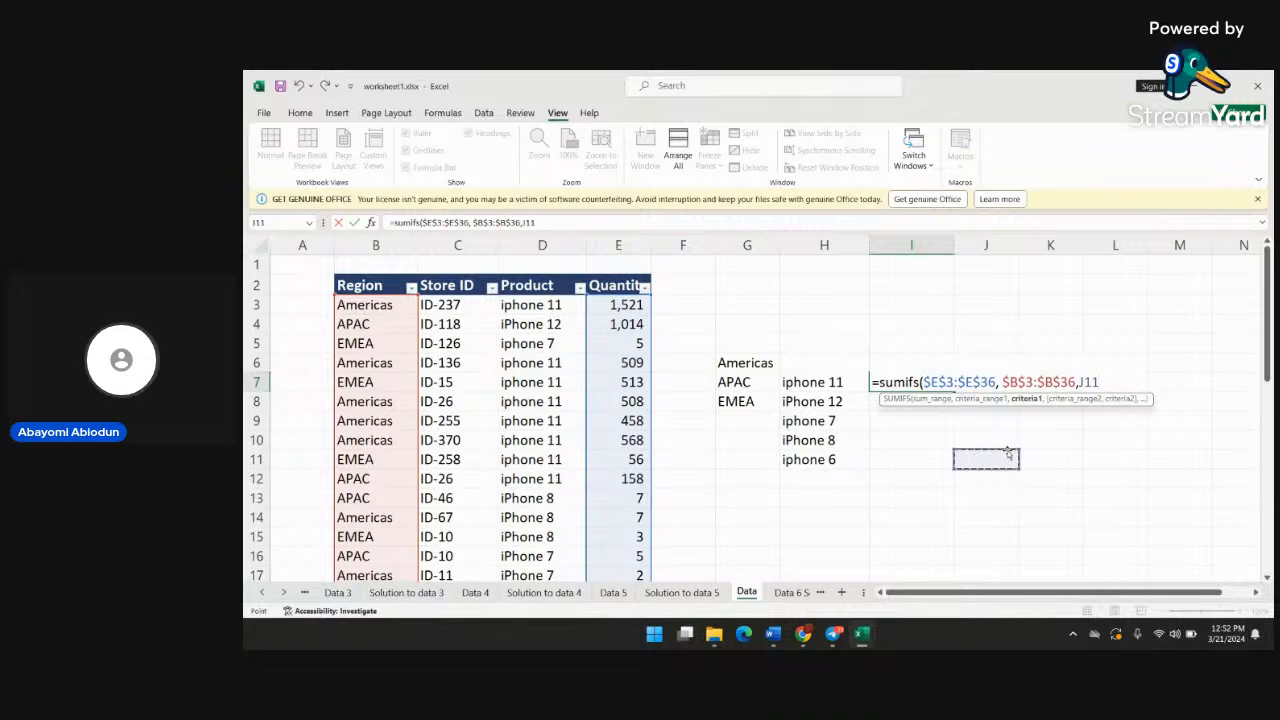
left_click(1096, 381)
key("BackSpace")
key("BackSpace")
key("BackSpace")
key("BackSpace")
key("BackSpace")
key("BackSpace")
key("BackSpace")
key("BackSpace")
key("BackSpace")
key("BackSpace")
key("BackSpace")
key("BackSpace")
key("BackSpace")
key("BackSpace")
key("BackSpace")
key("BackSpace")
key("BackSpace")
key("BackSpace")
key("BackSpace")
key("BackSpace")
key("BackSpace")
key("BackSpace")
key("BackSpace")
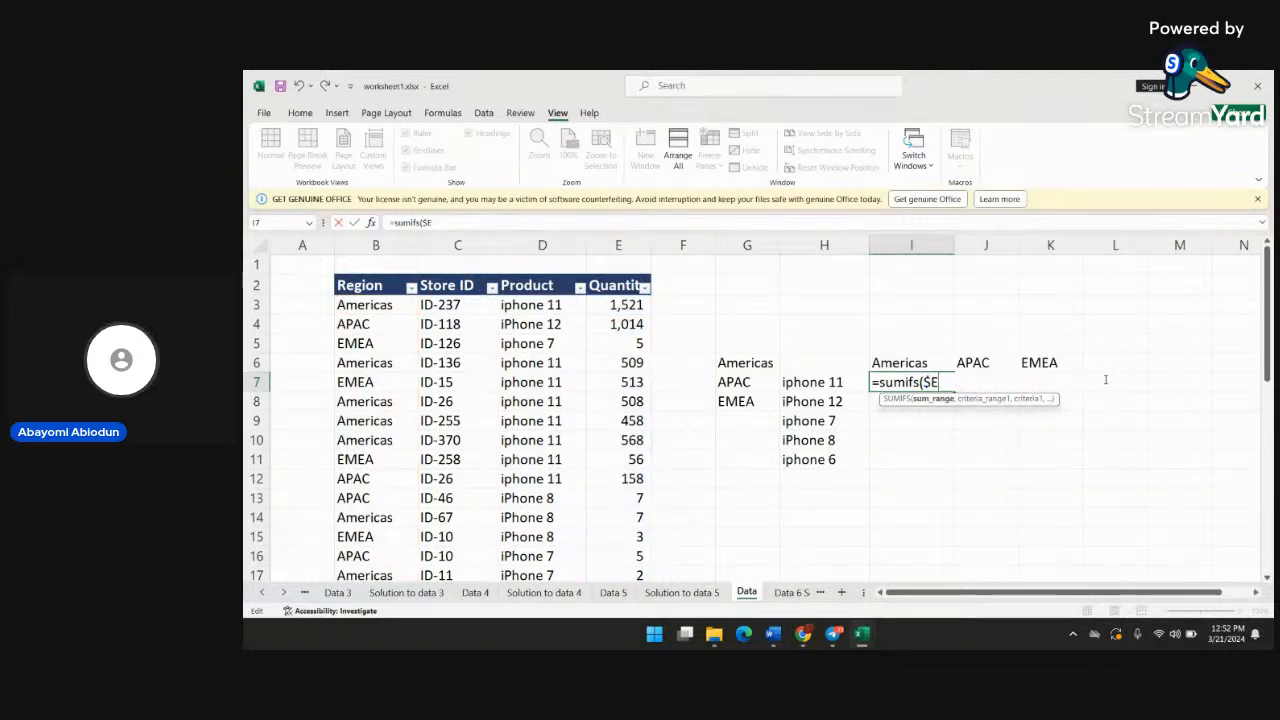
key("BackSpace")
key("BackSpace")
key("BackSpace")
key("BackSpace")
key("BackSpace")
key("BackSpace")
key("BackSpace")
key("BackSpace")
key("BackSpace")
key("BackSpace")
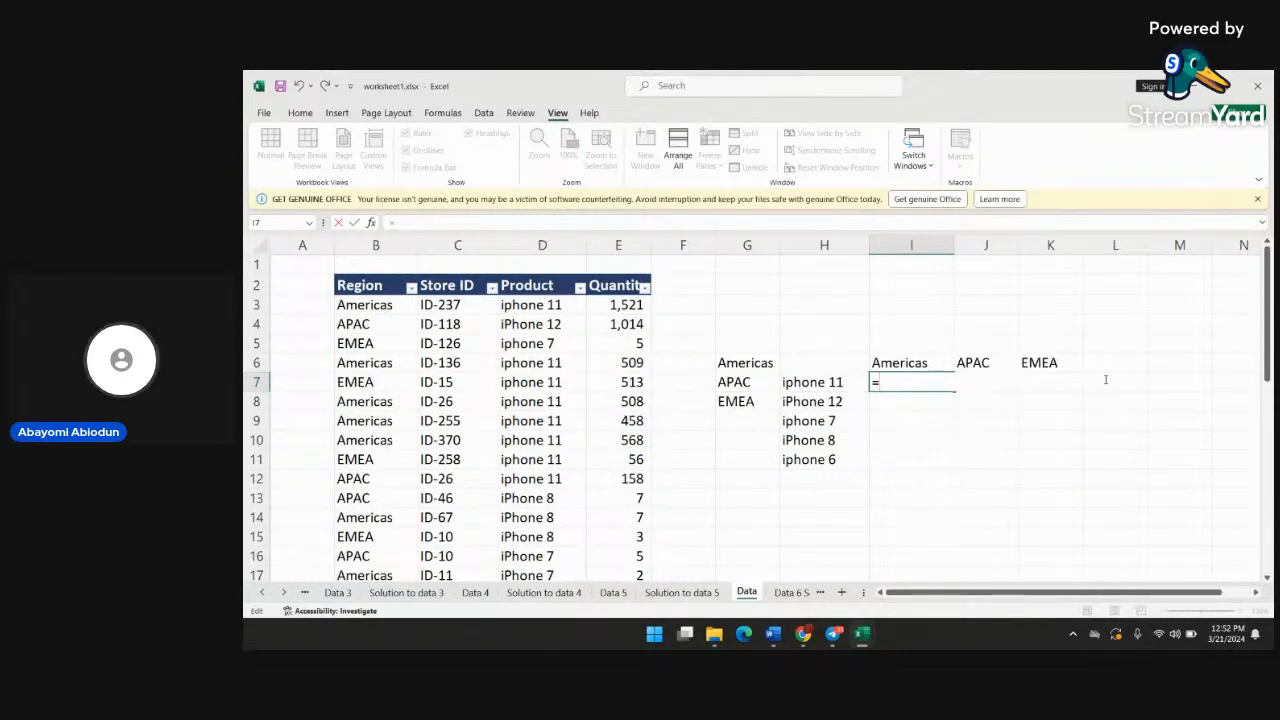
left_click(938, 445)
left_click(898, 381)
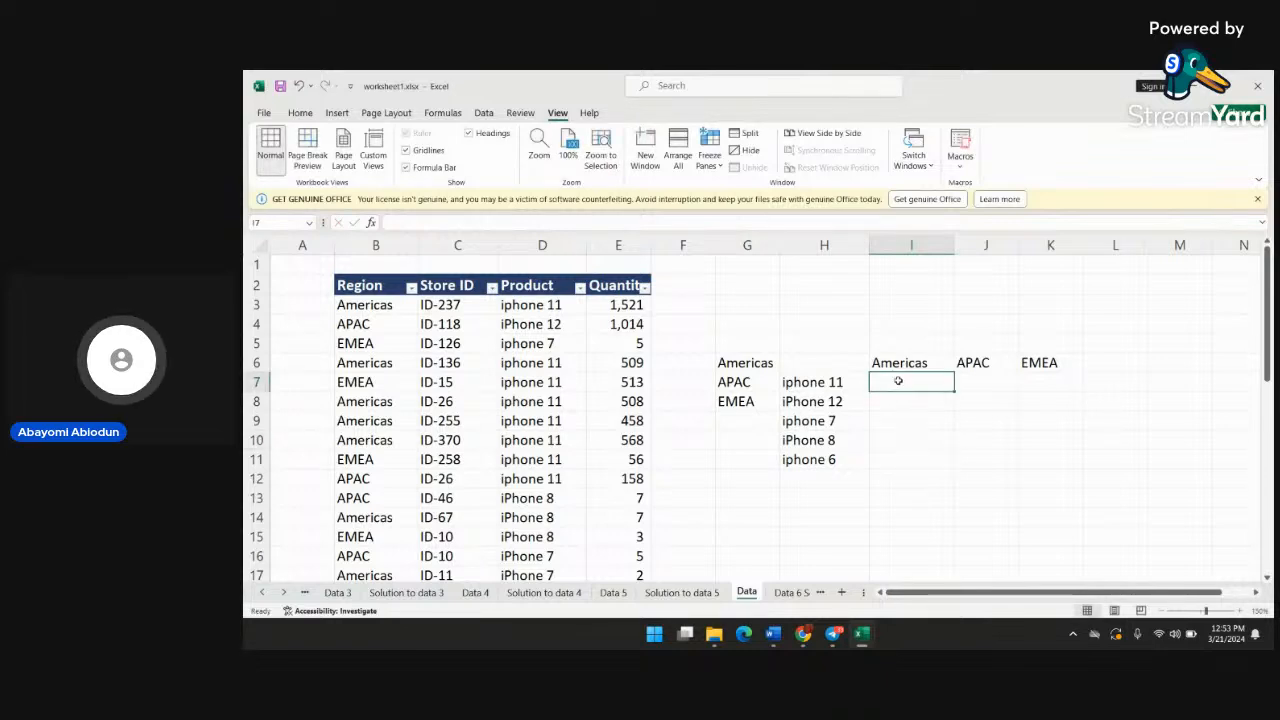
type("=")
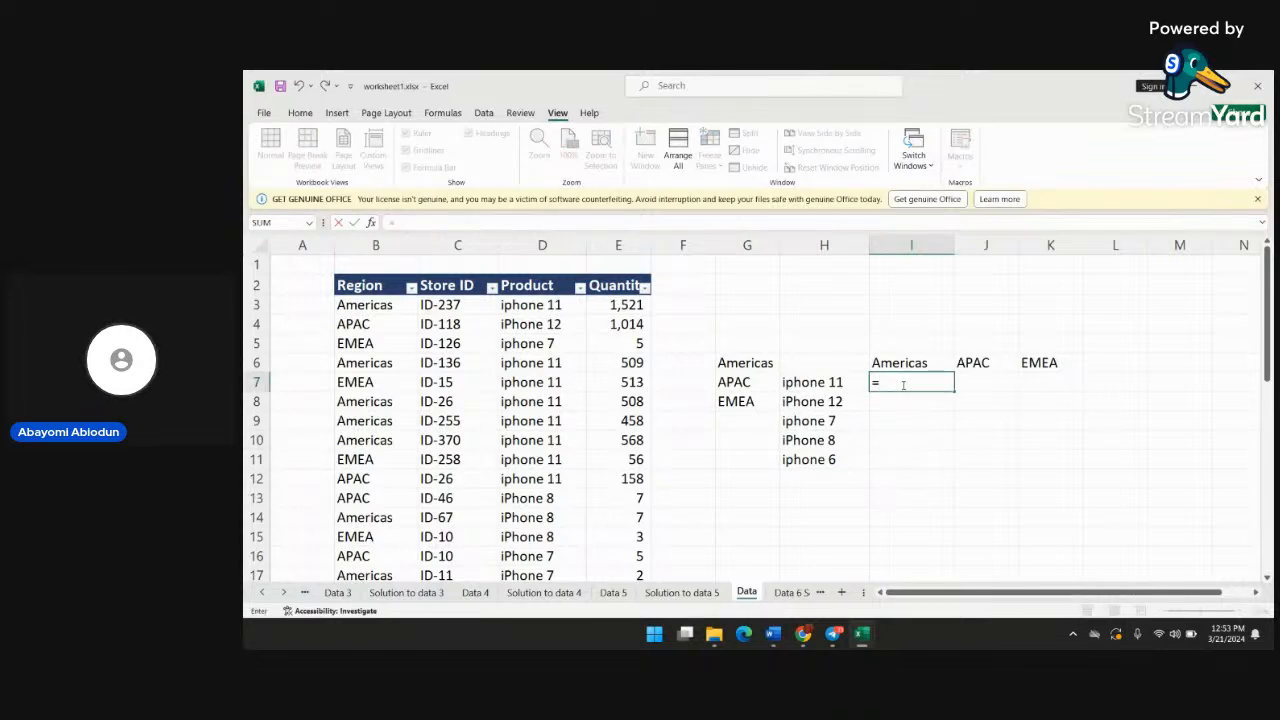
type("sumi")
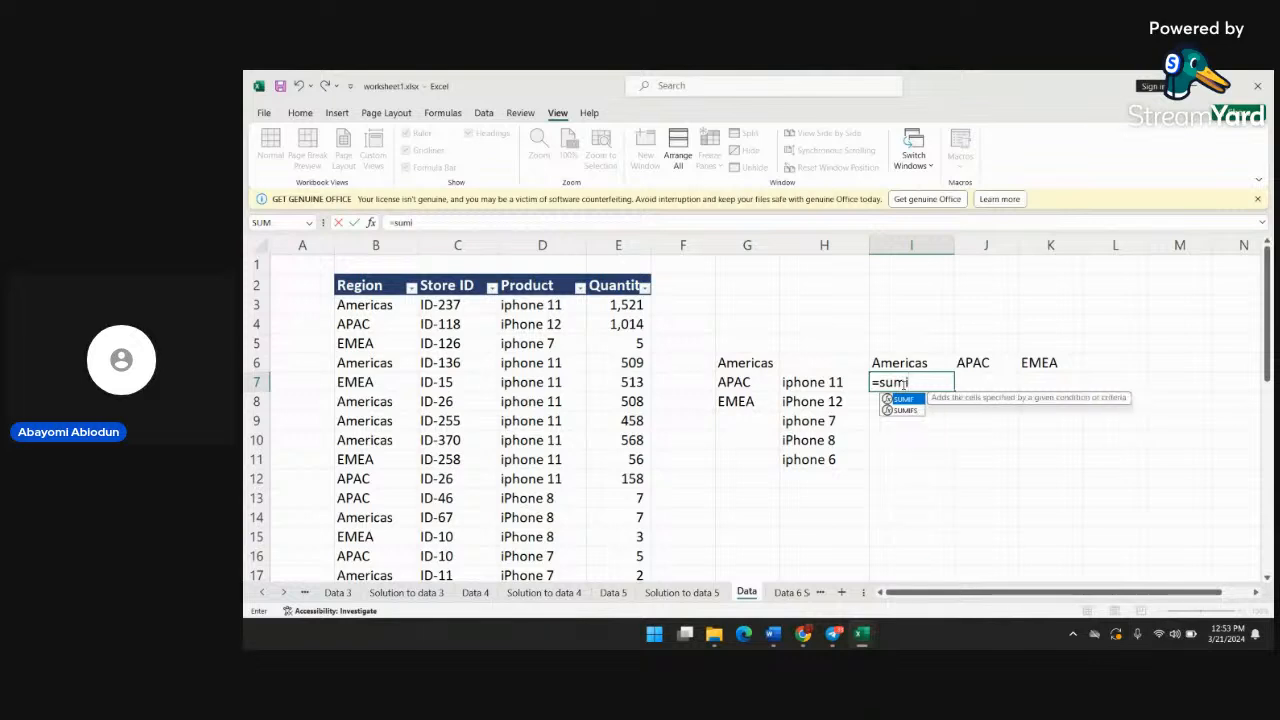
type("fs(")
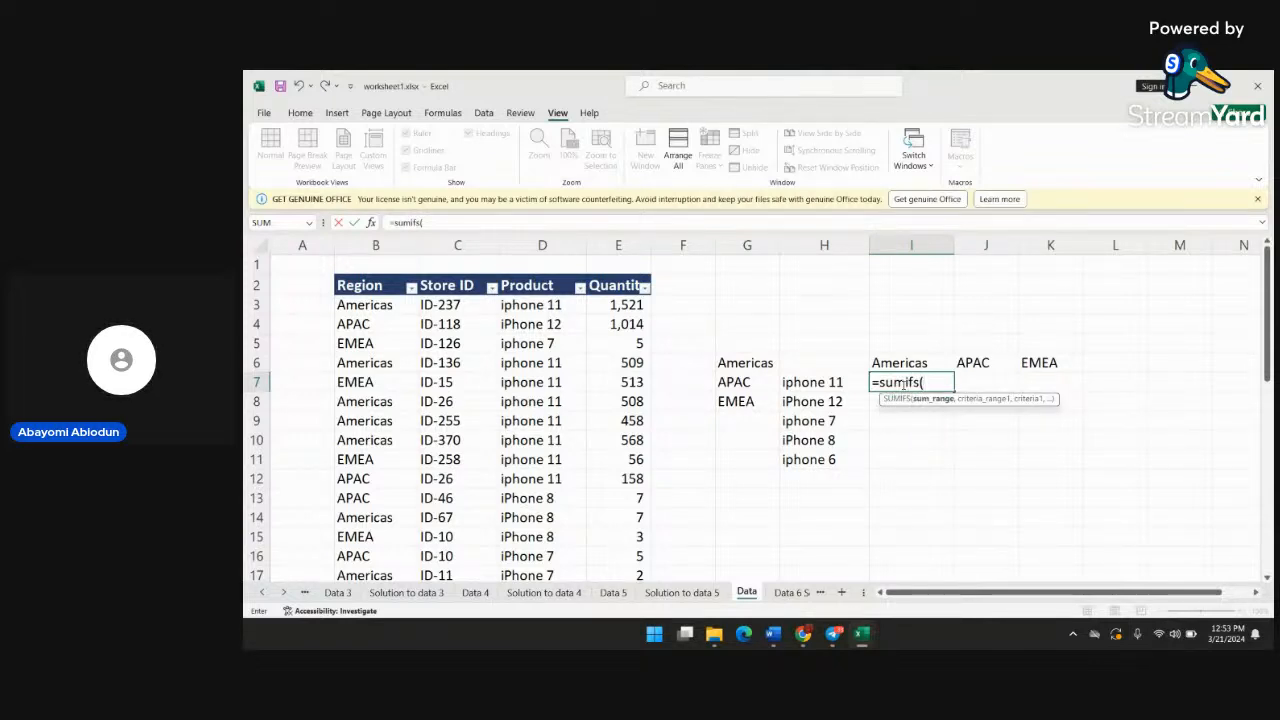
type("$e3:")
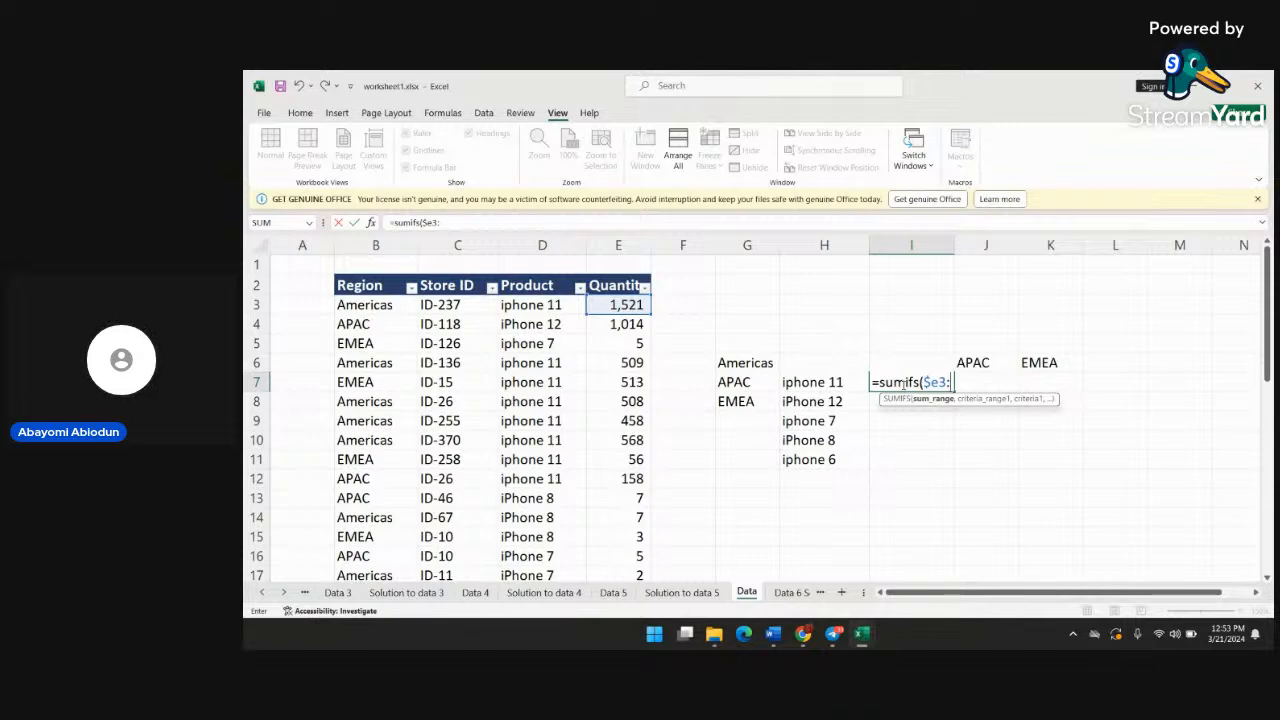
key("Left")
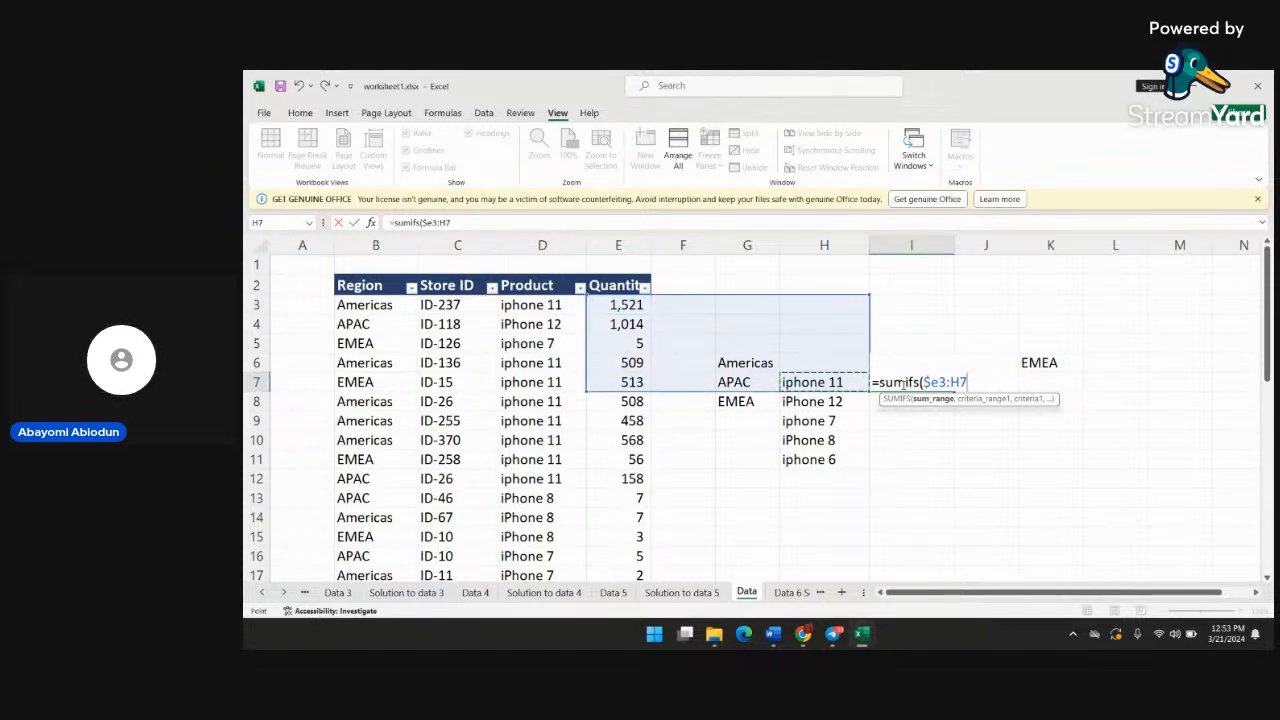
key("Right")
left_click(965, 421)
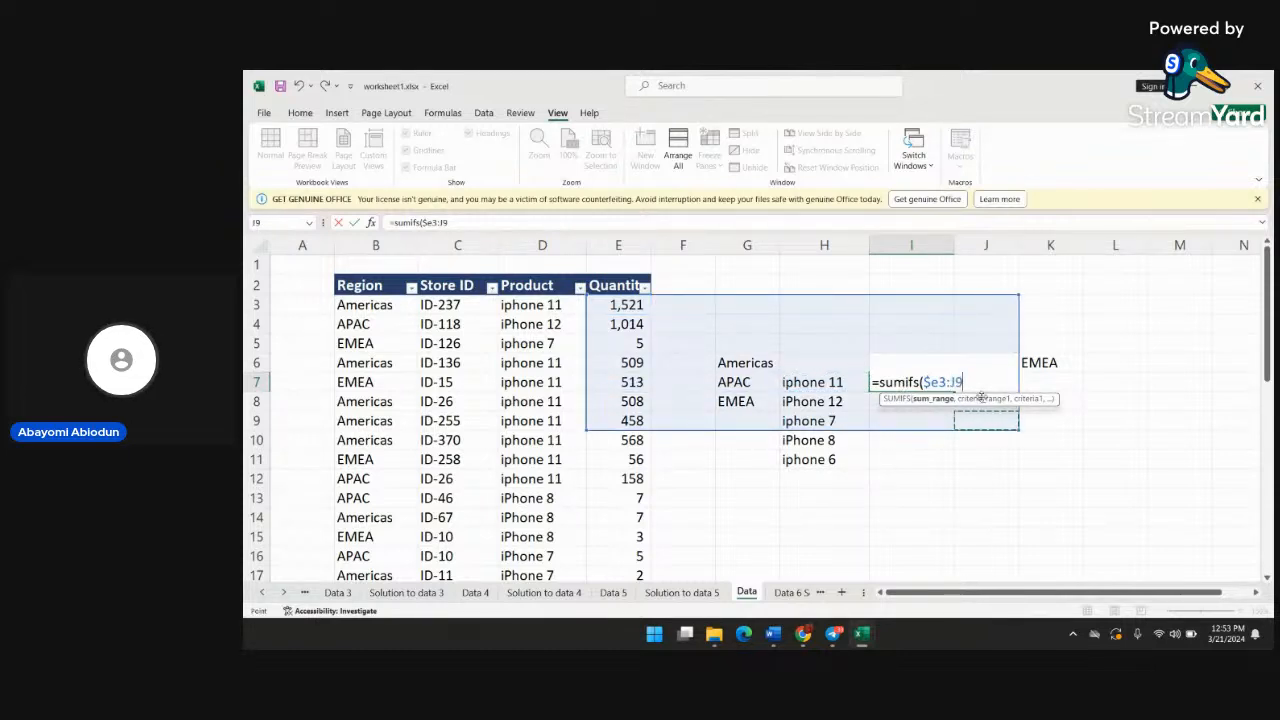
key("BackSpace")
key("BackSpace")
key("BackSpace")
key("BackSpace")
key("BackSpace")
key("BackSpace")
key("BackSpace")
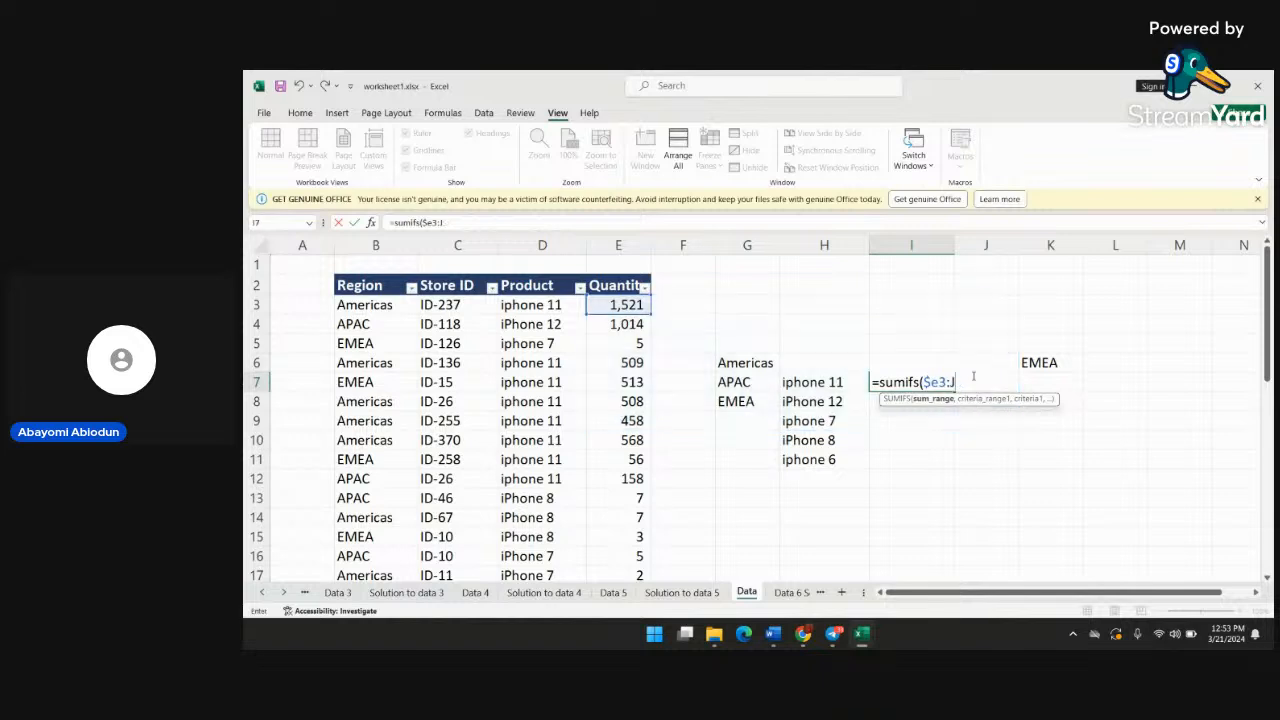
left_click(946, 491)
left_click(925, 383)
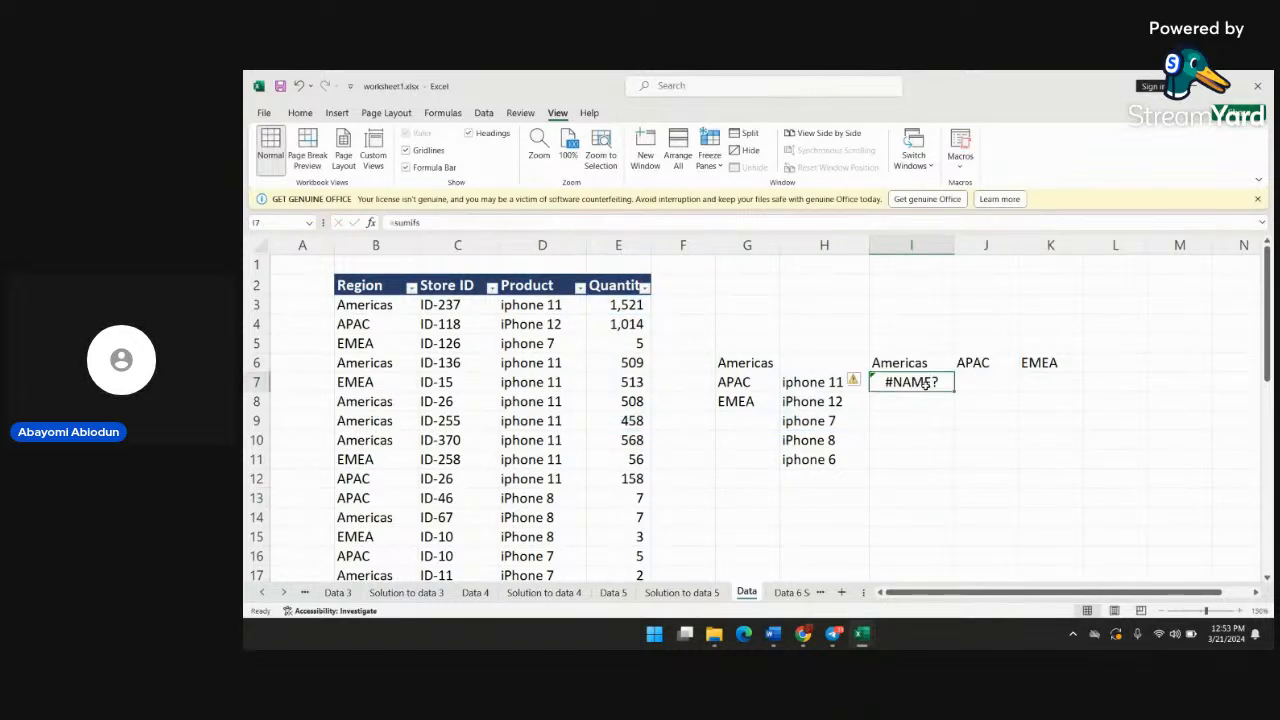
type("=sumi")
key("BackSpace")
key("BackSpace")
key("BackSpace")
key("BackSpace")
key("BackSpace")
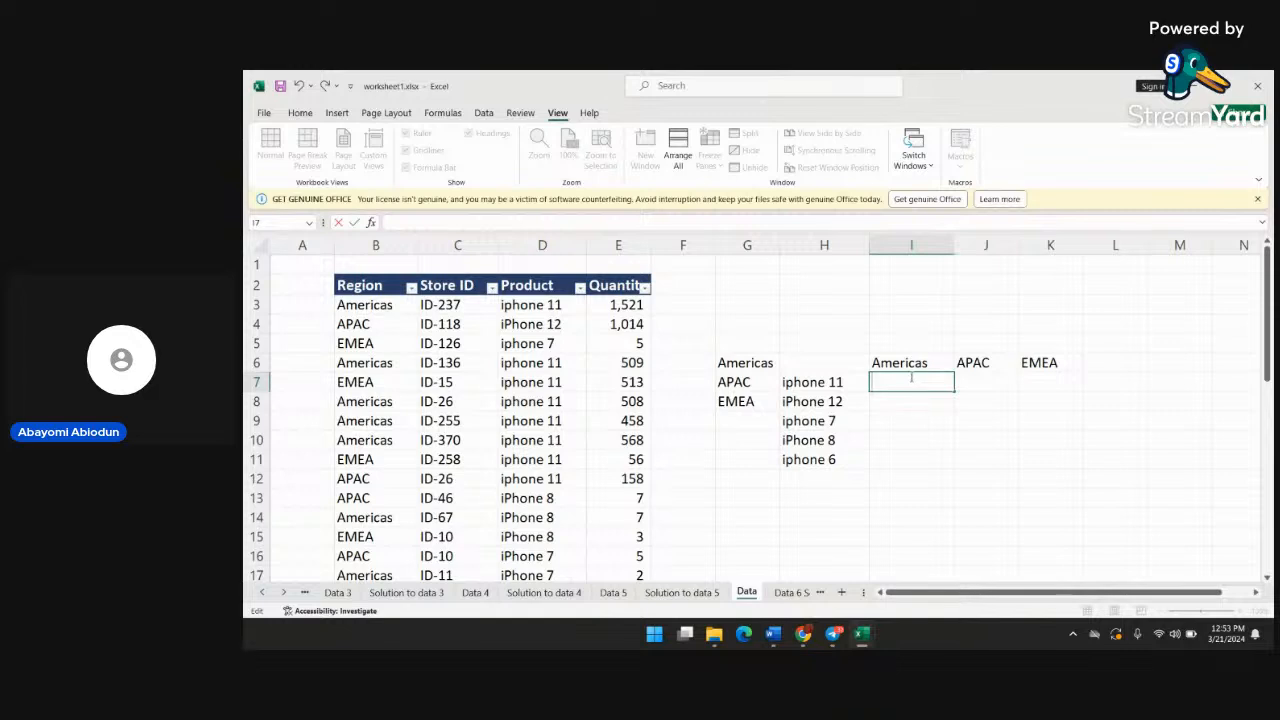
Start a SUMIFS formula in cell I7 with the absolute quantity range $E$3:$E$36 as its sum range
type("=su")
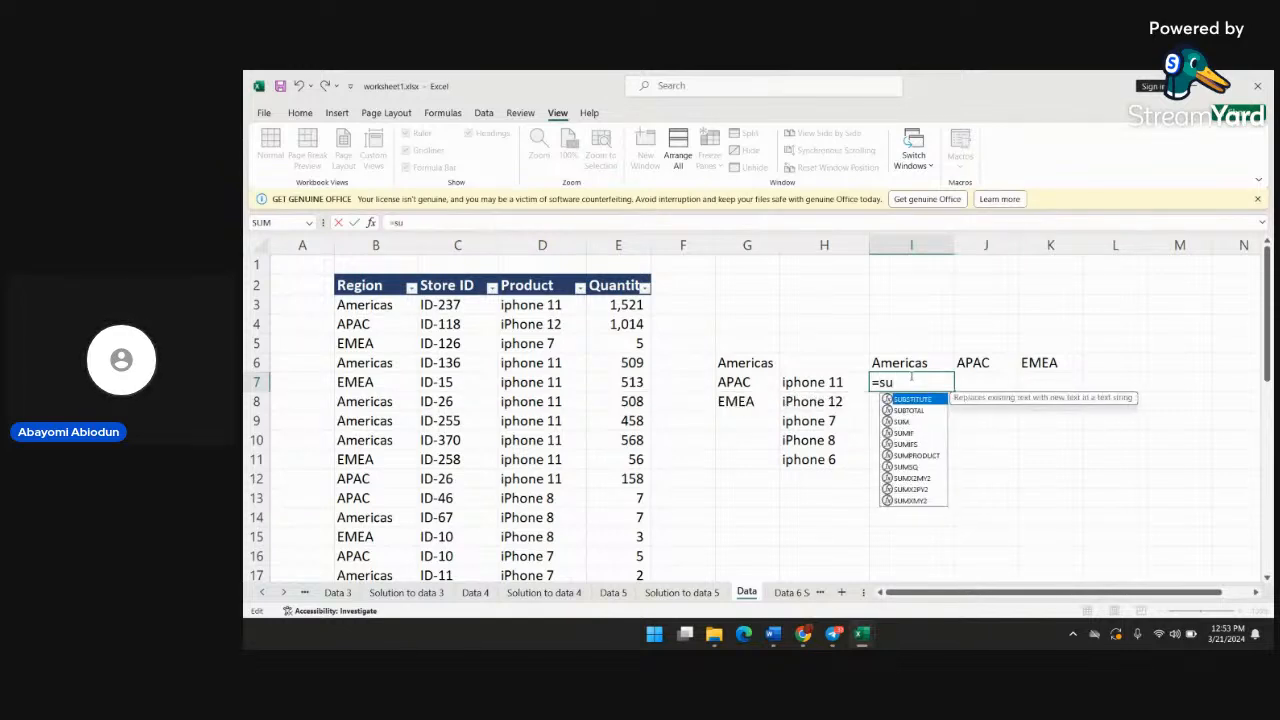
type("mifs(")
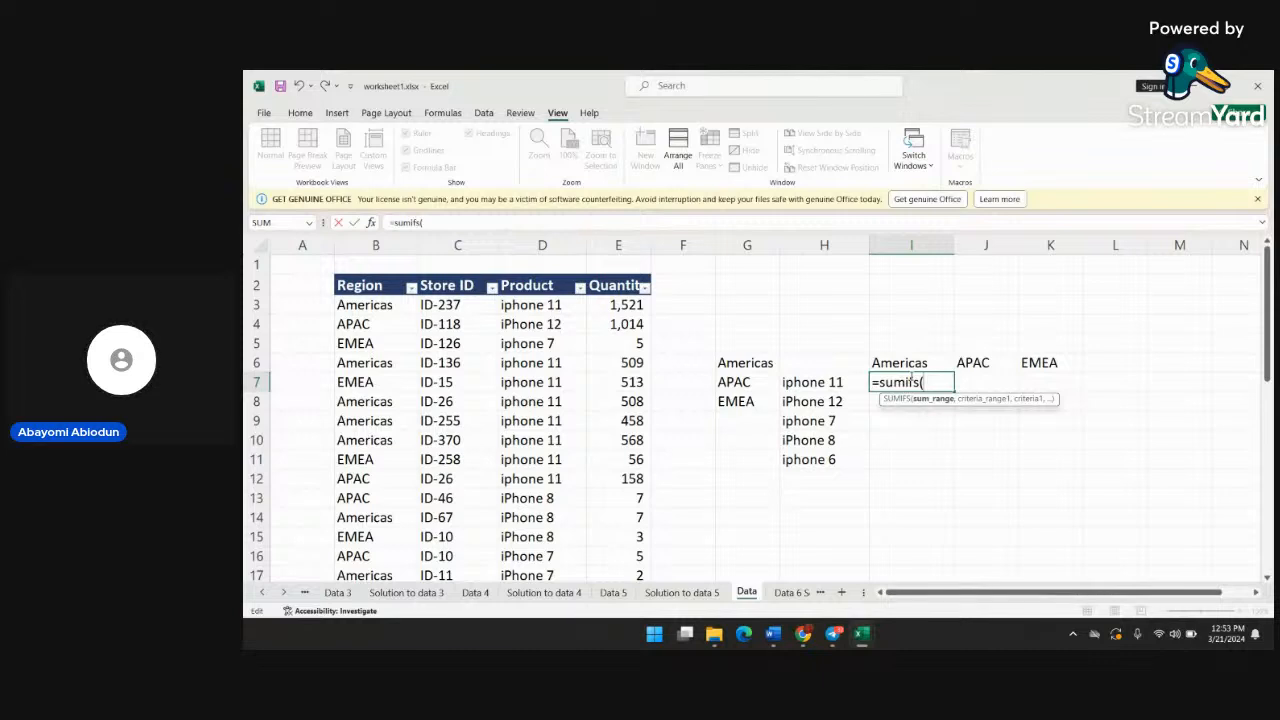
type("$b")
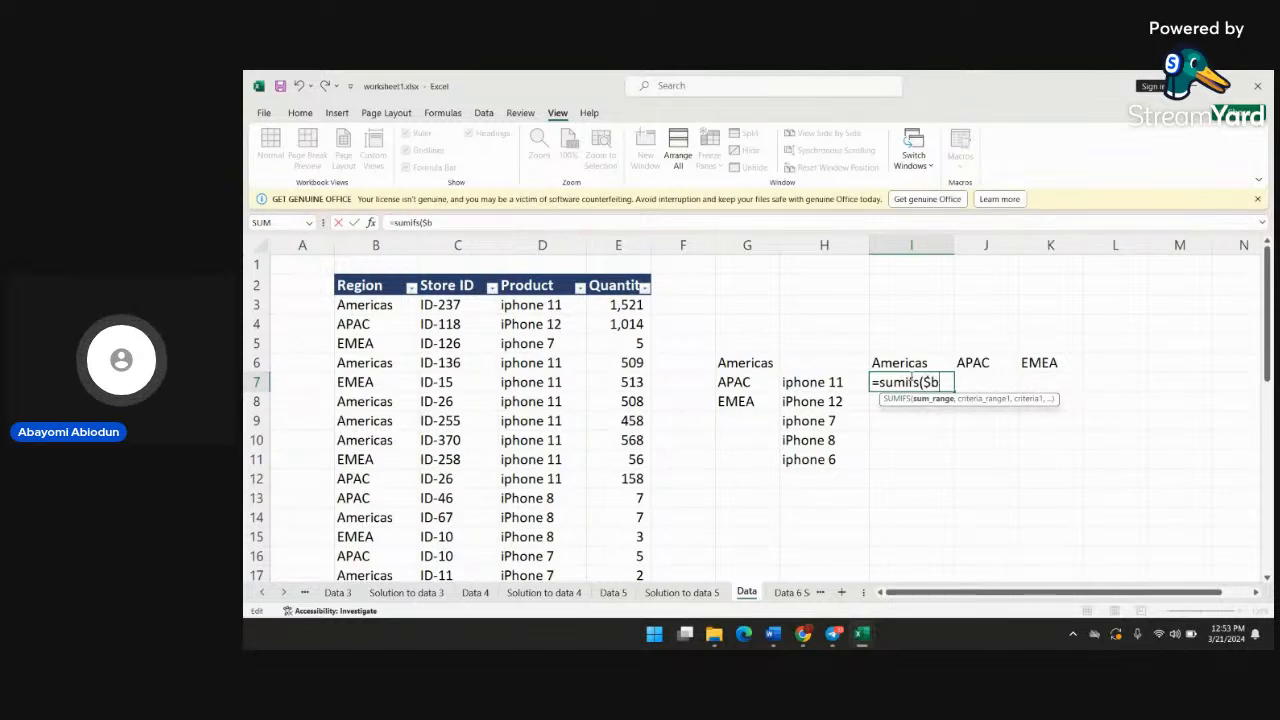
type("$")
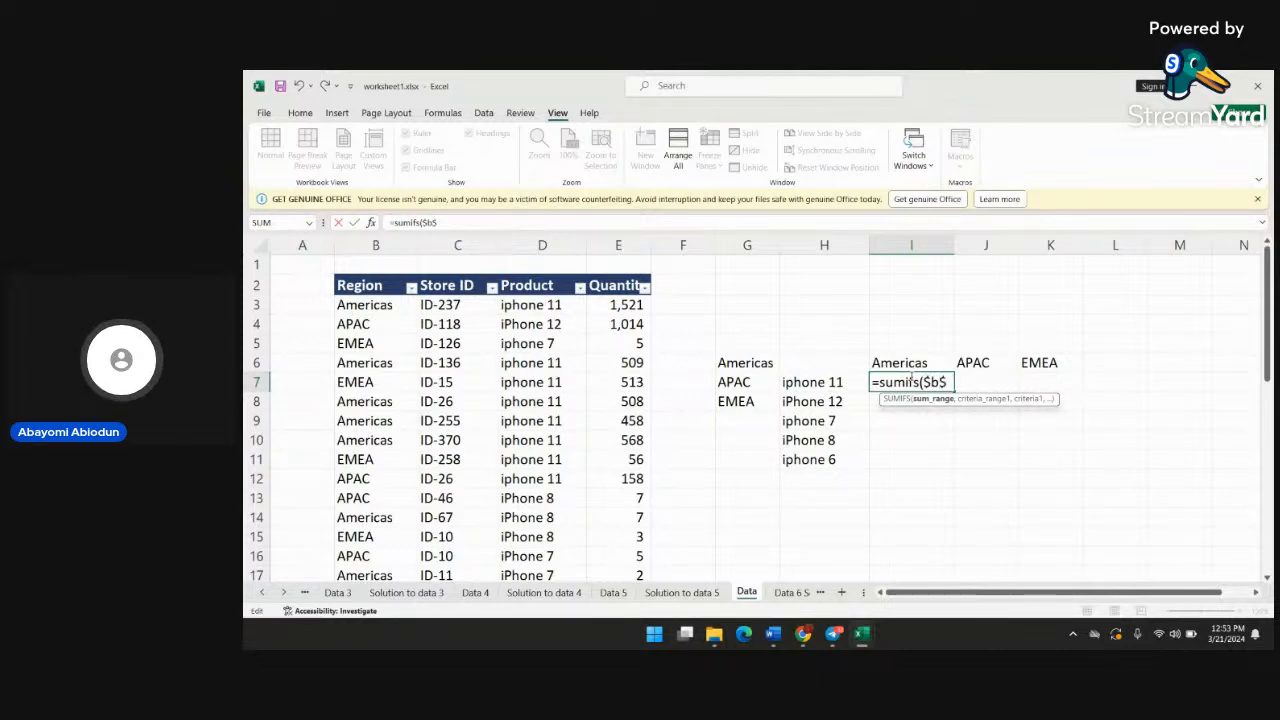
type("3")
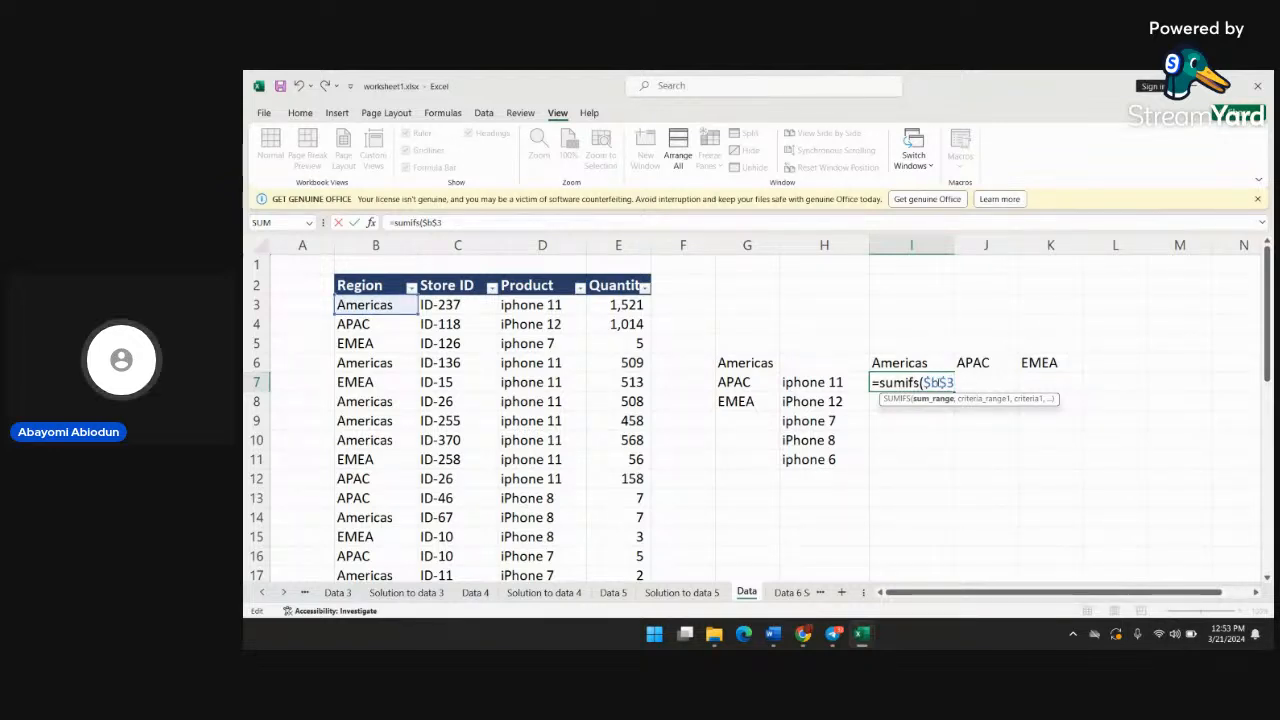
key("BackSpace")
type("E$3")
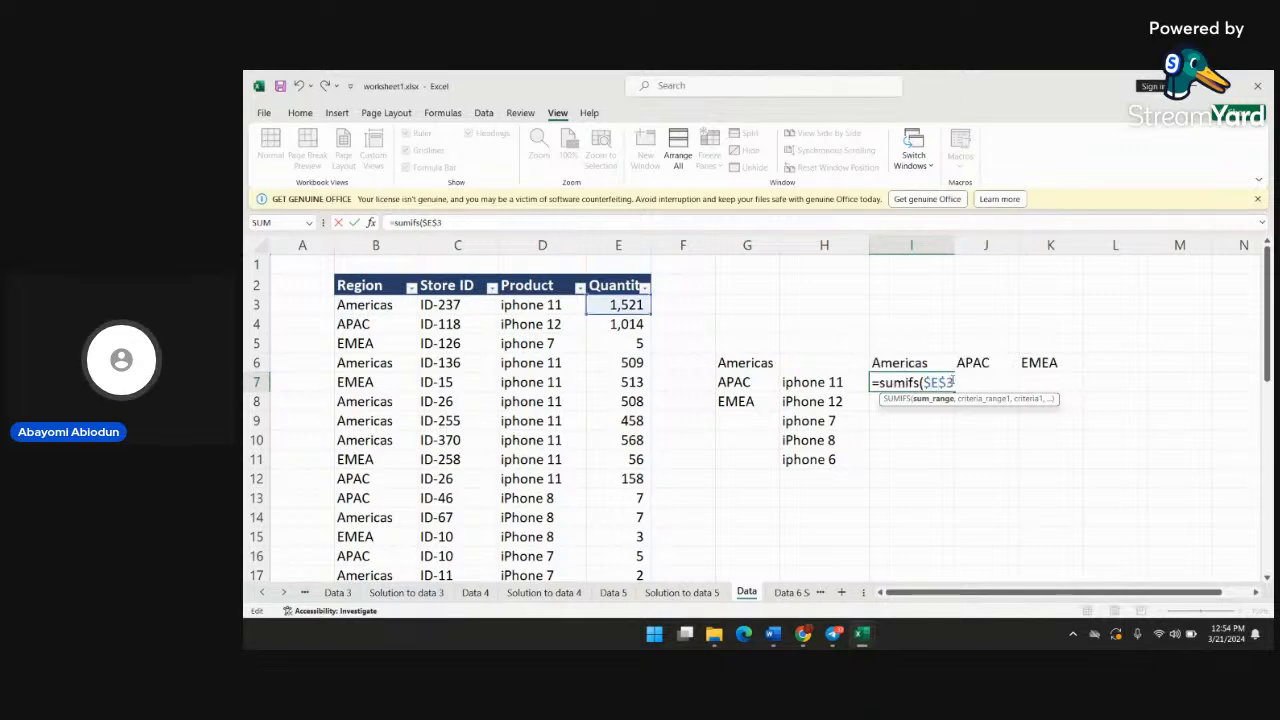
type(":")
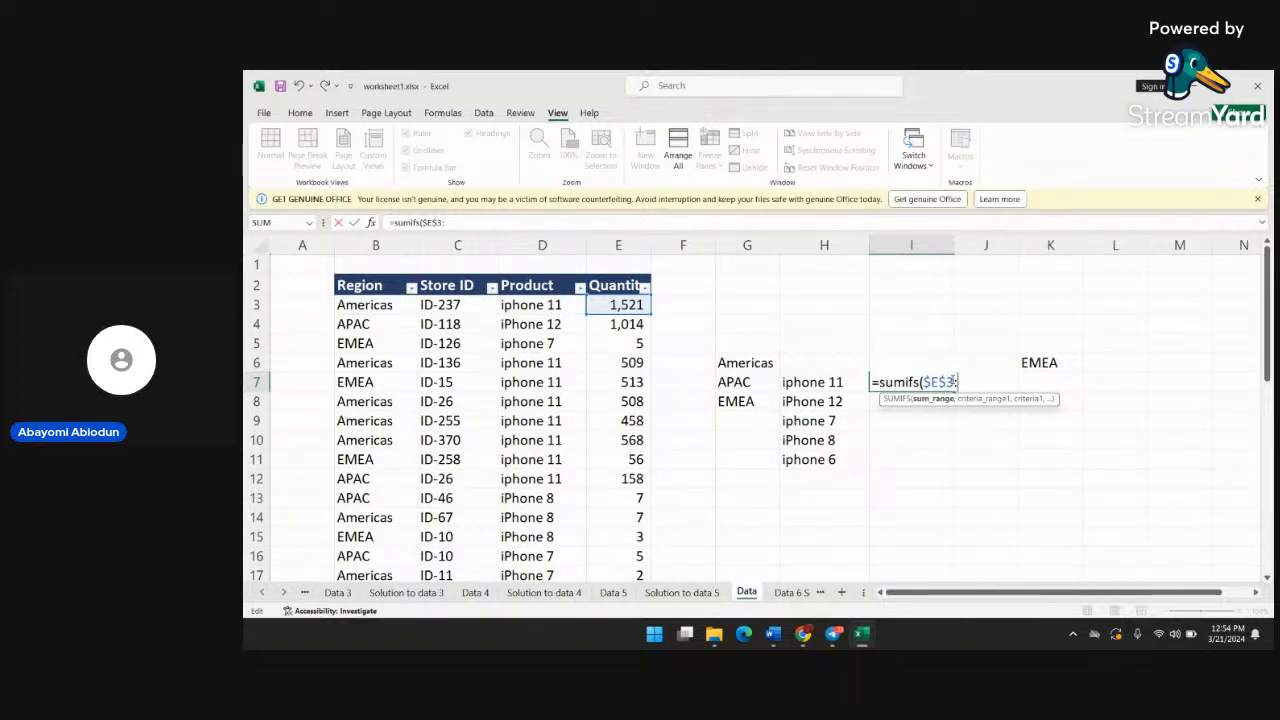
type("$E36")
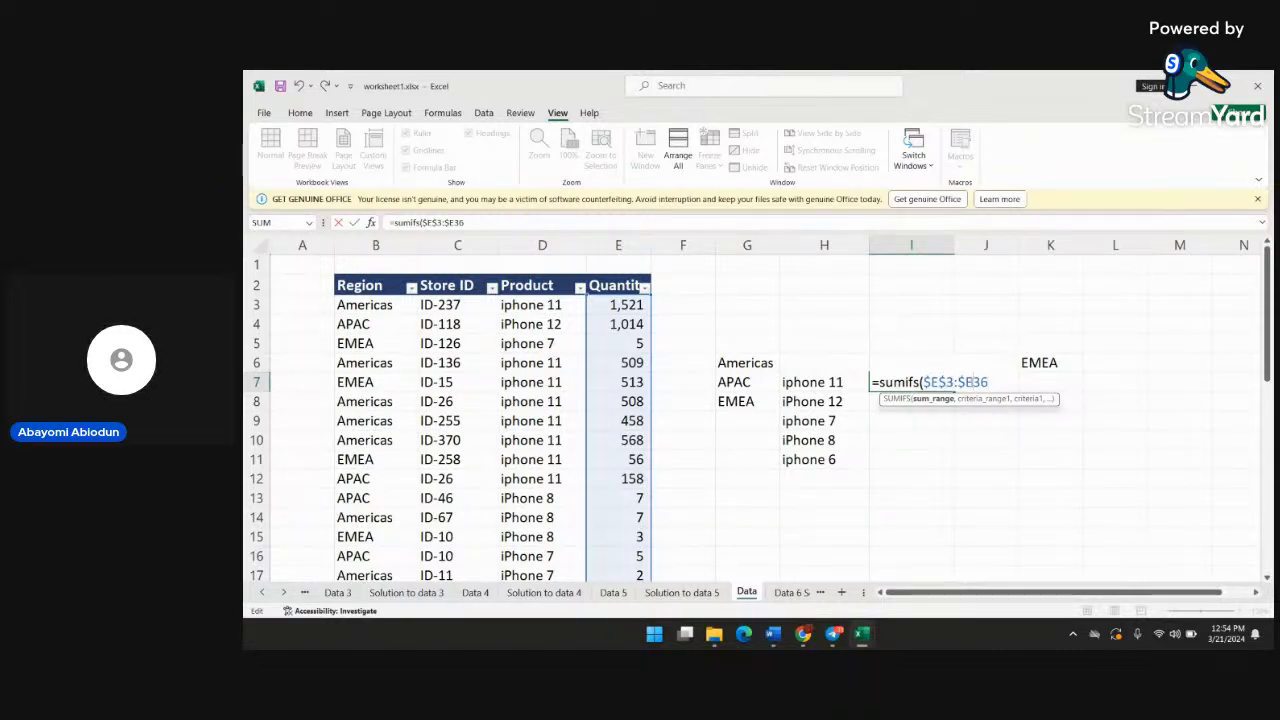
key("Left")
key("Left")
type("$36")
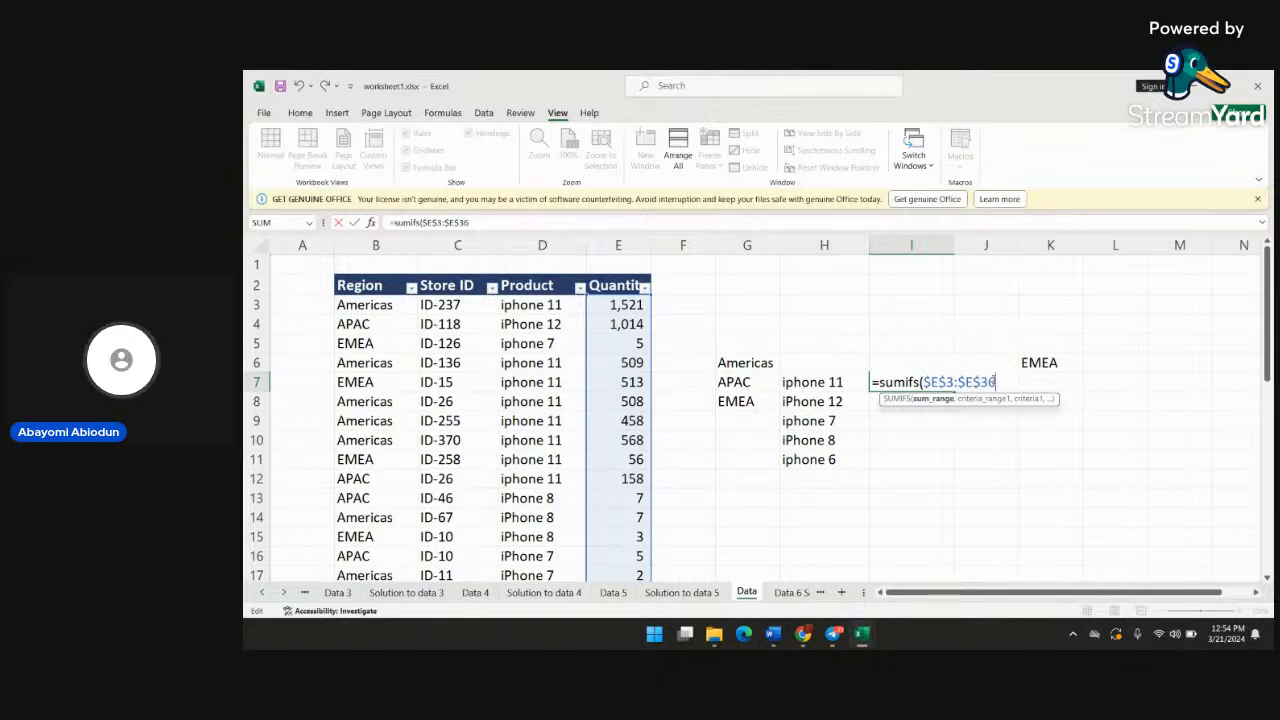
type(",")
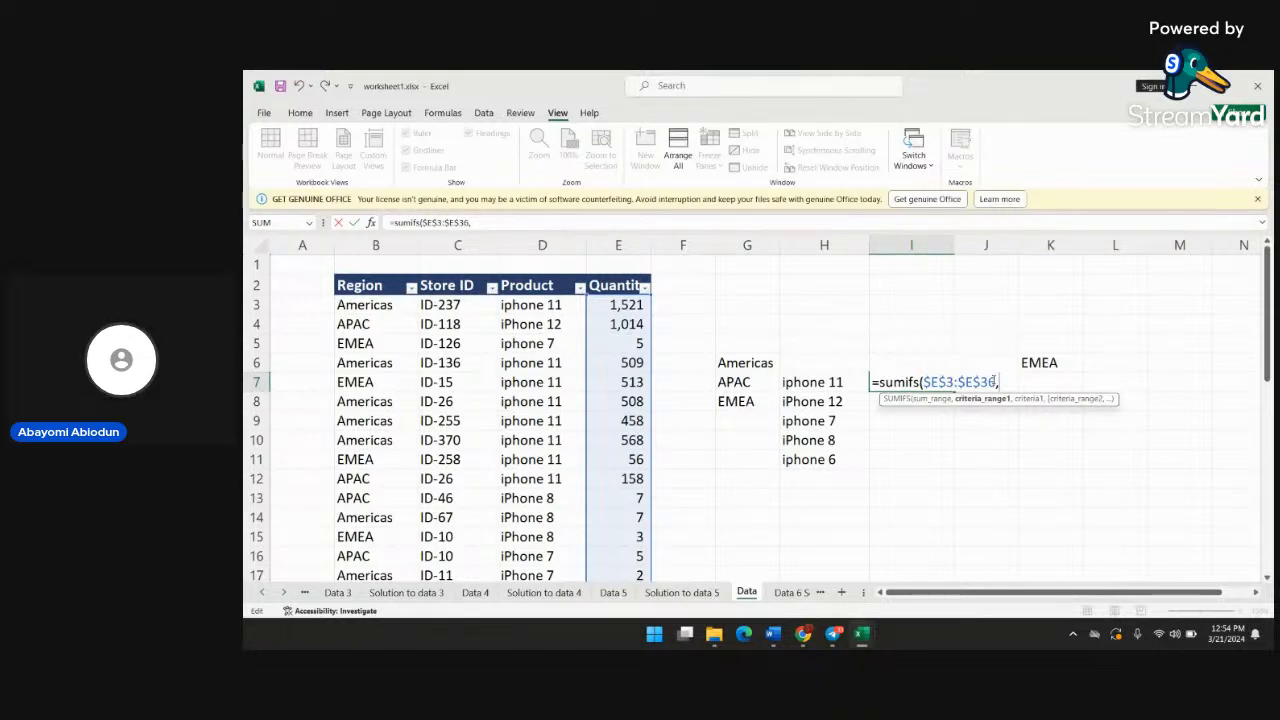
Add the absolute region range $B$3:$B$36 as the first criteria range of the SUMIFS formula
type("$")
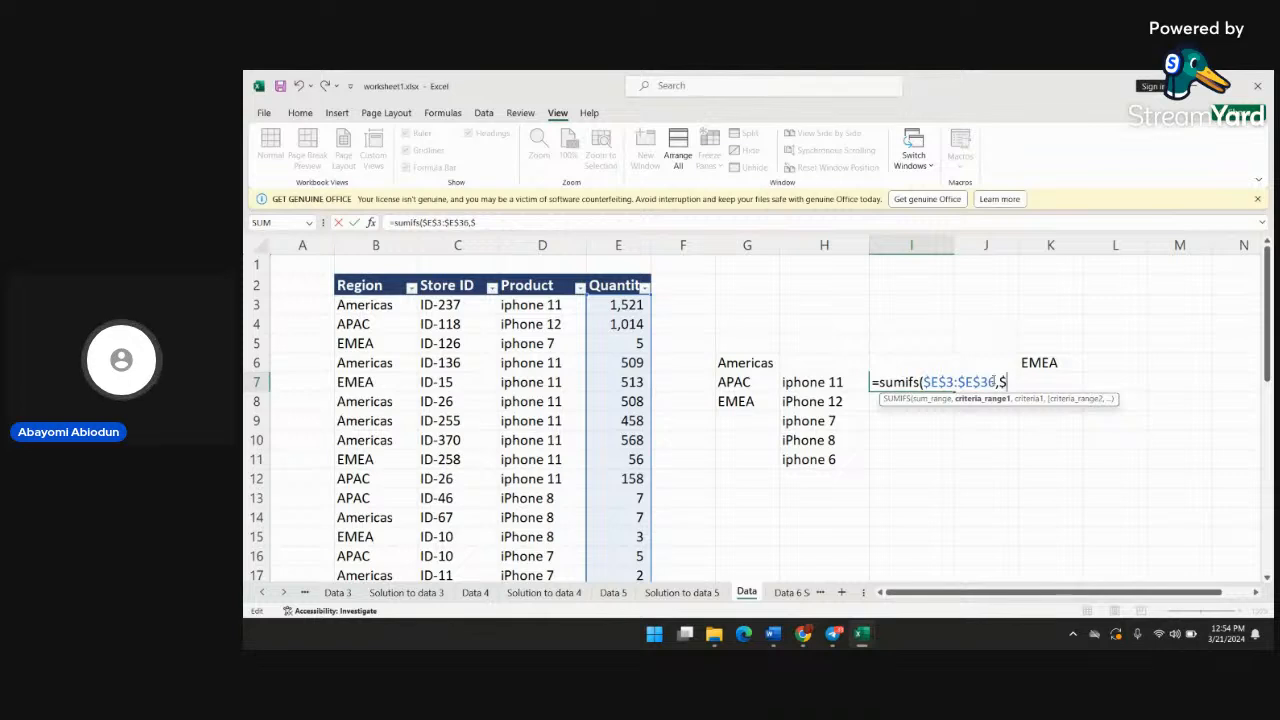
type("b3")
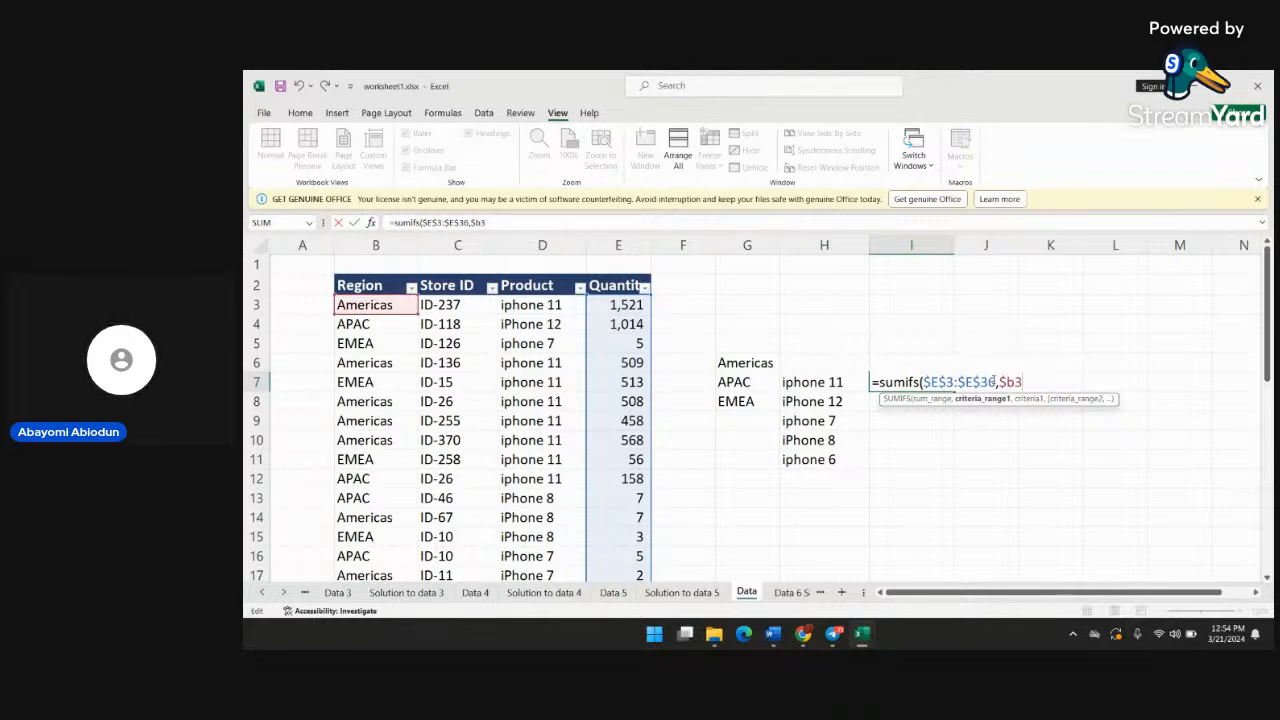
key("BackSpace")
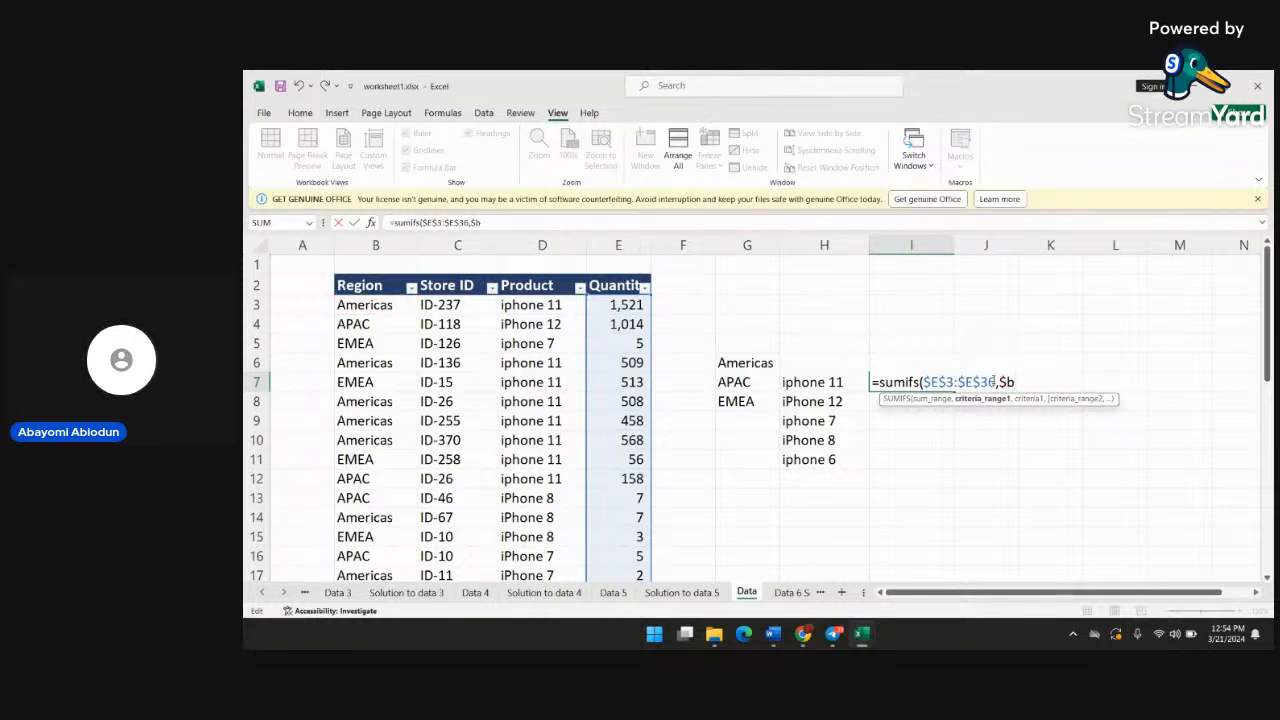
type("$")
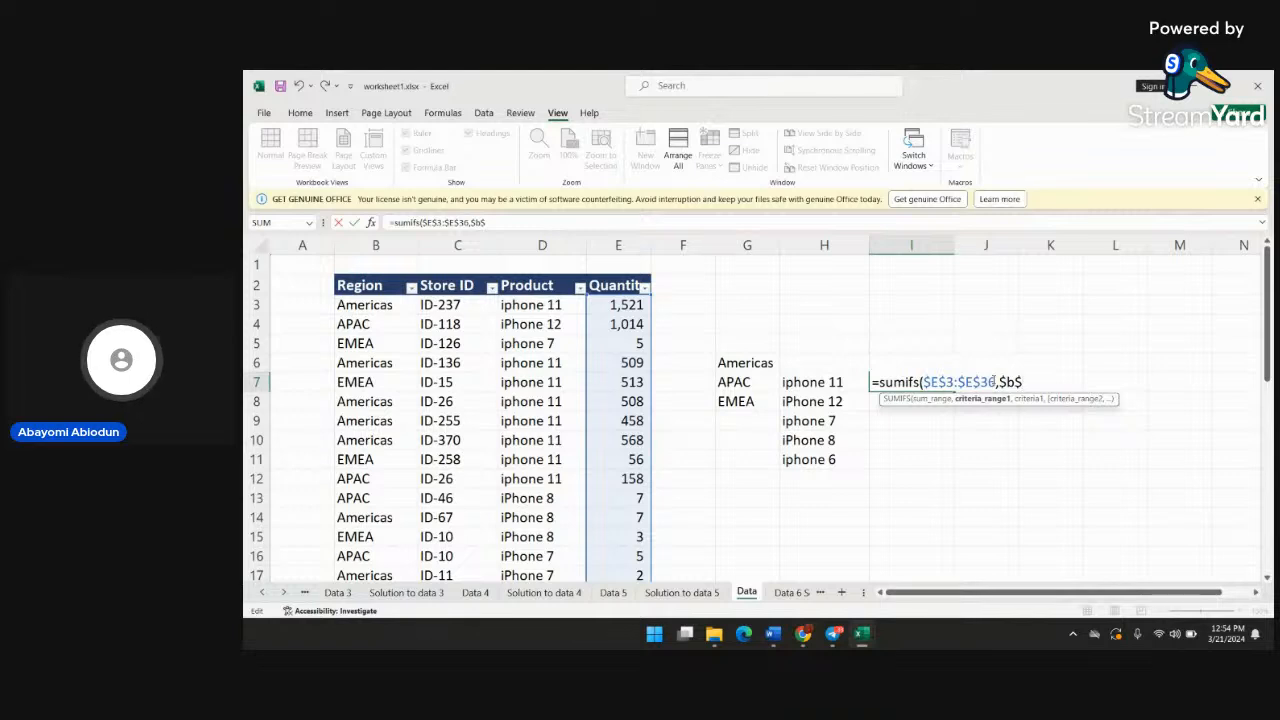
type("3")
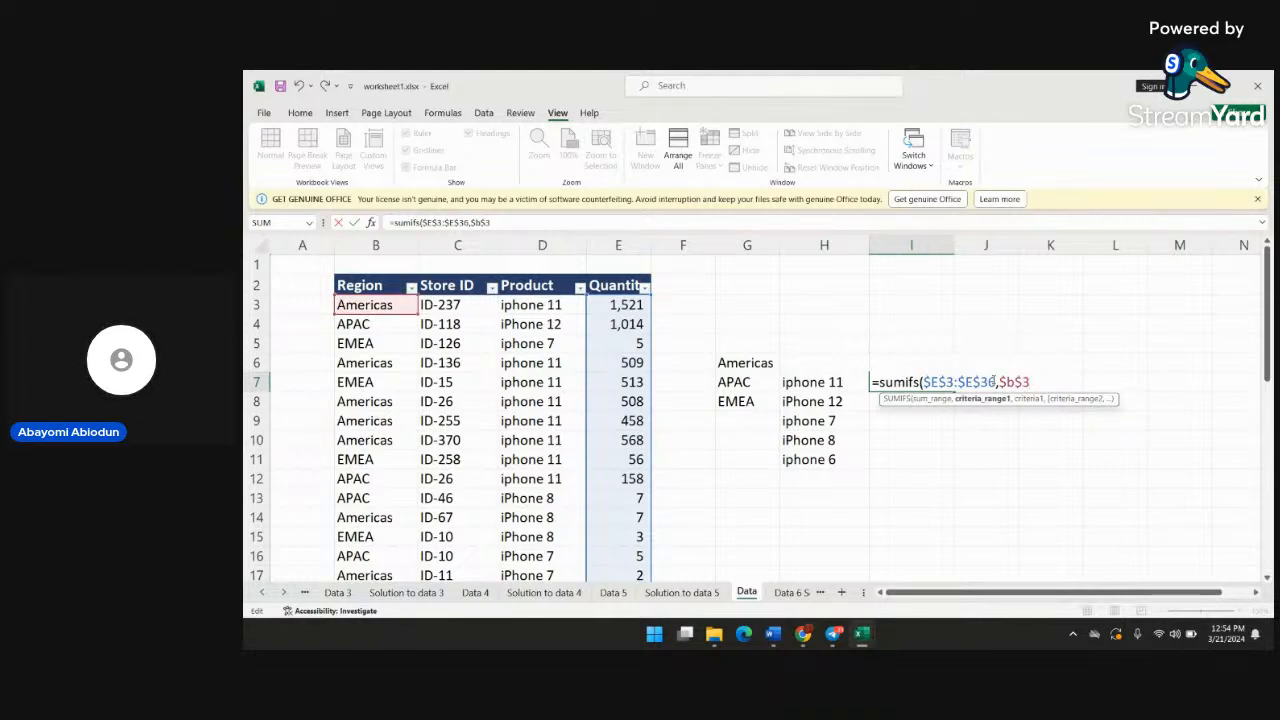
type(":$b$")
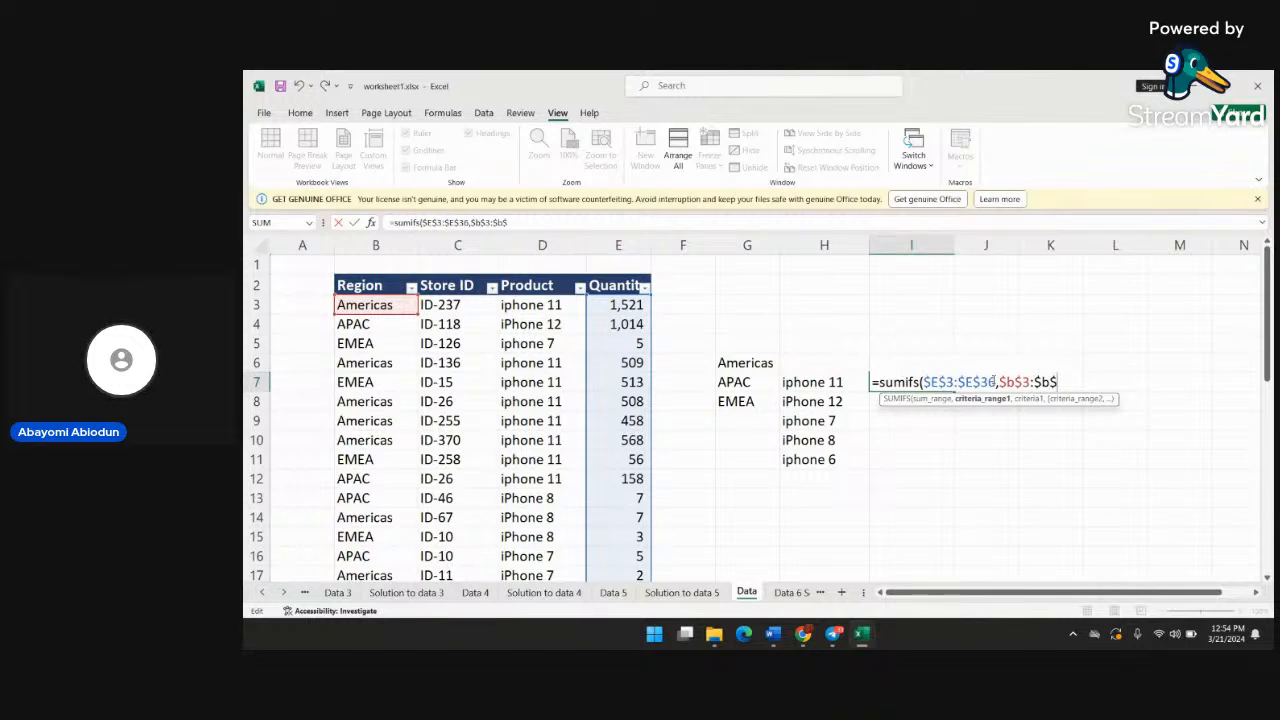
type("36")
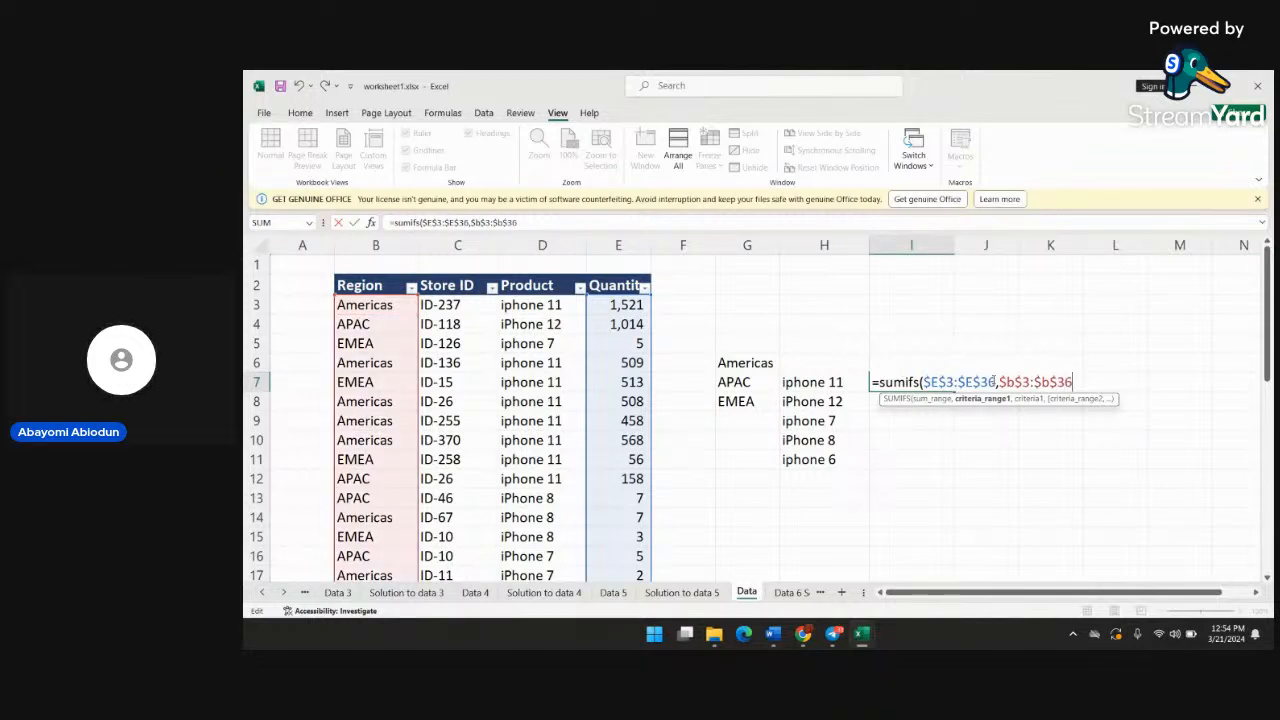
type(",i")
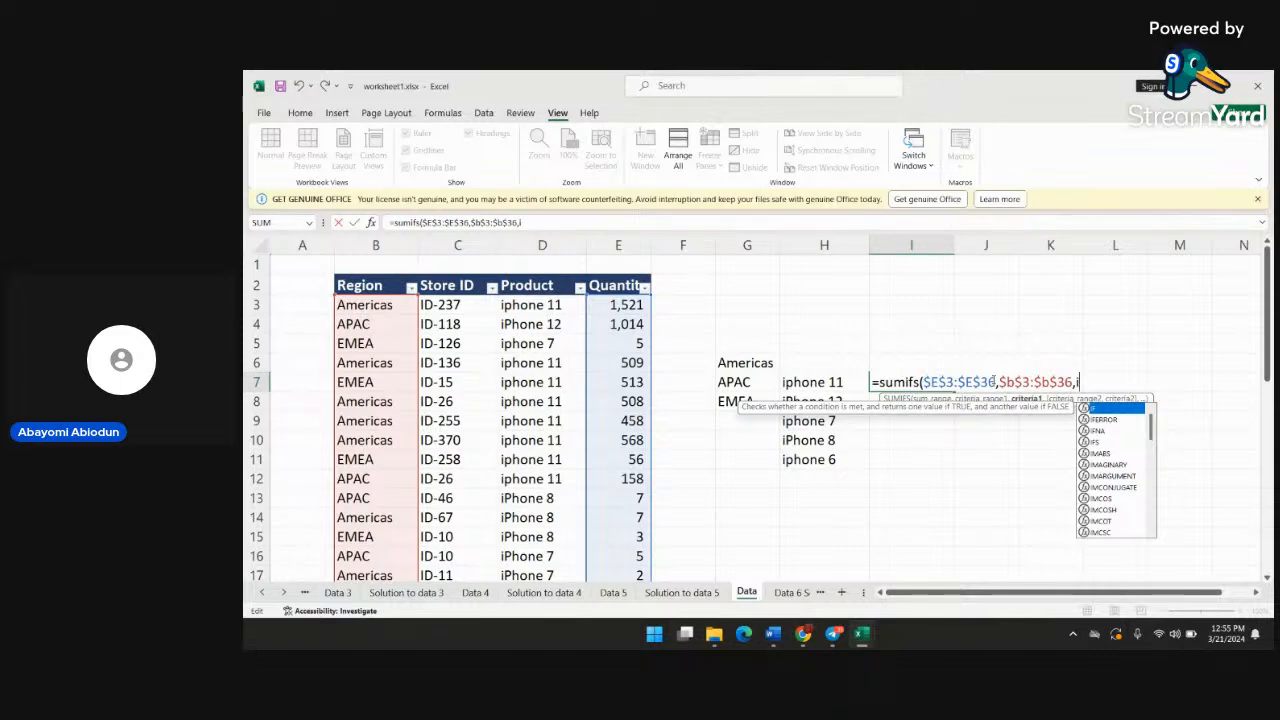
Set the first criterion to the Americas header as I$6, locking only the row
type("$6")
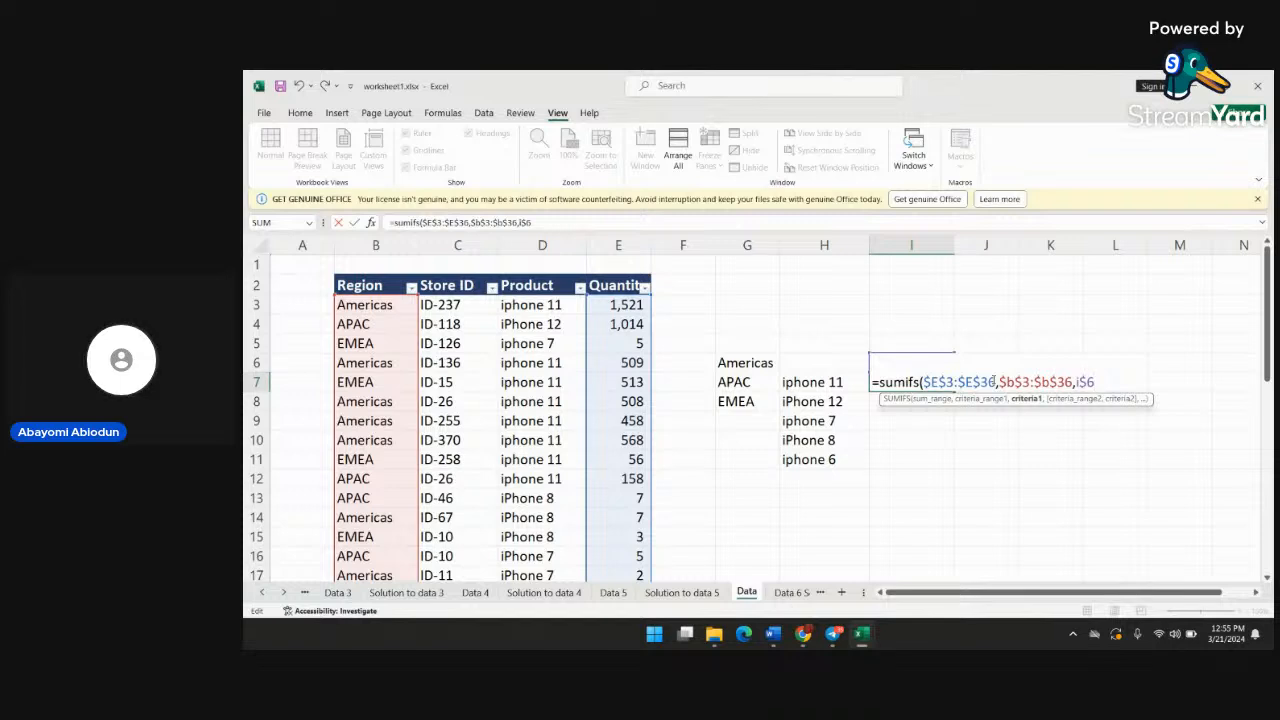
Add the absolute product range $D$3:$D$36 as the second criteria range of the SUMIFS formula
type(",")
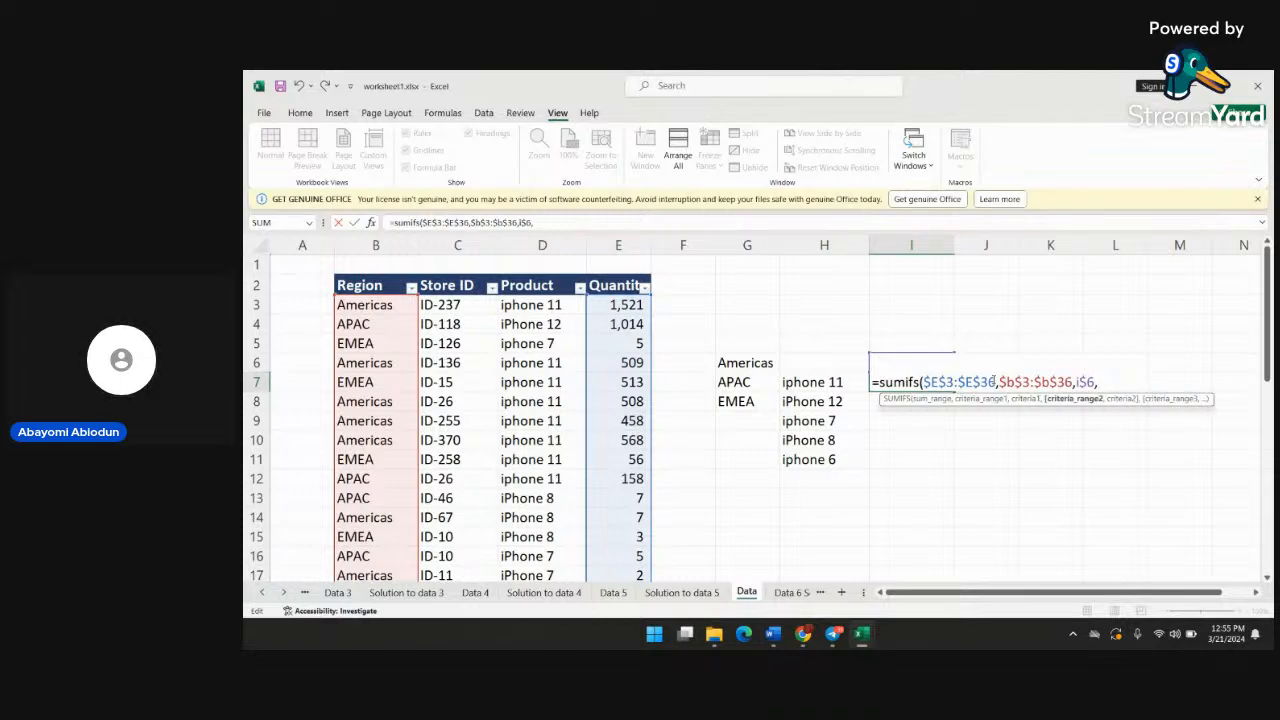
type("$")
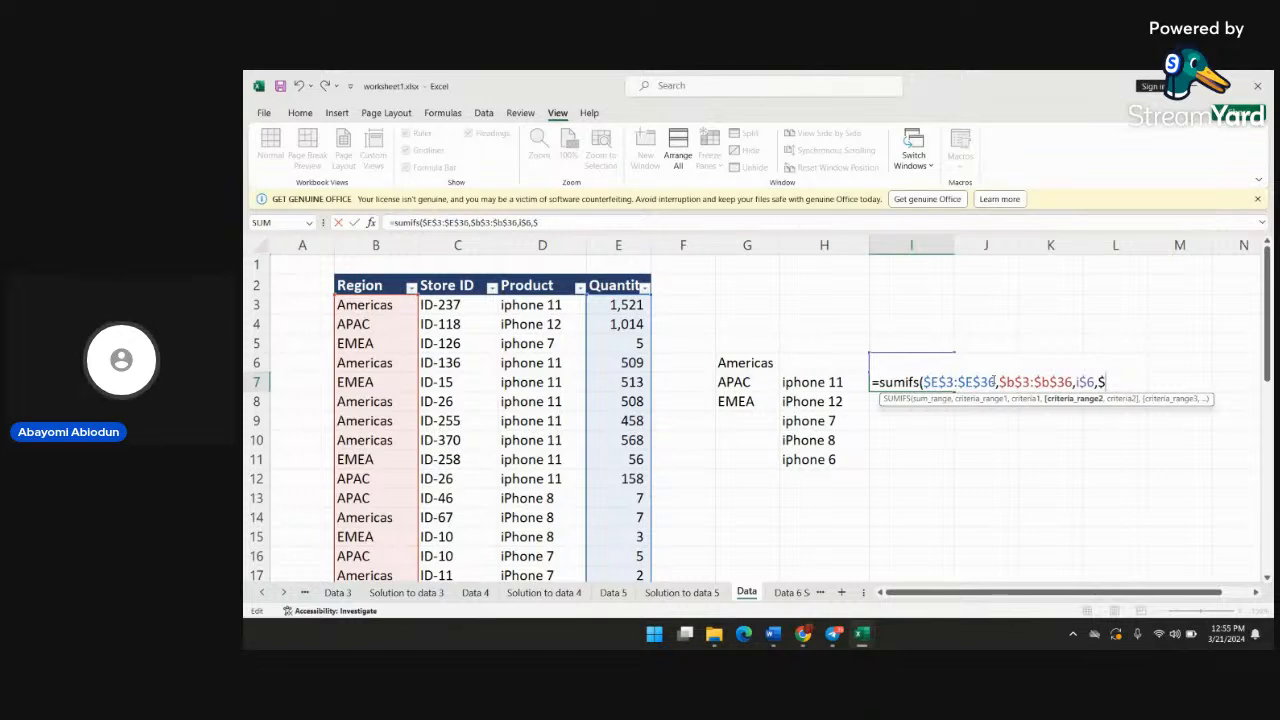
type("d")
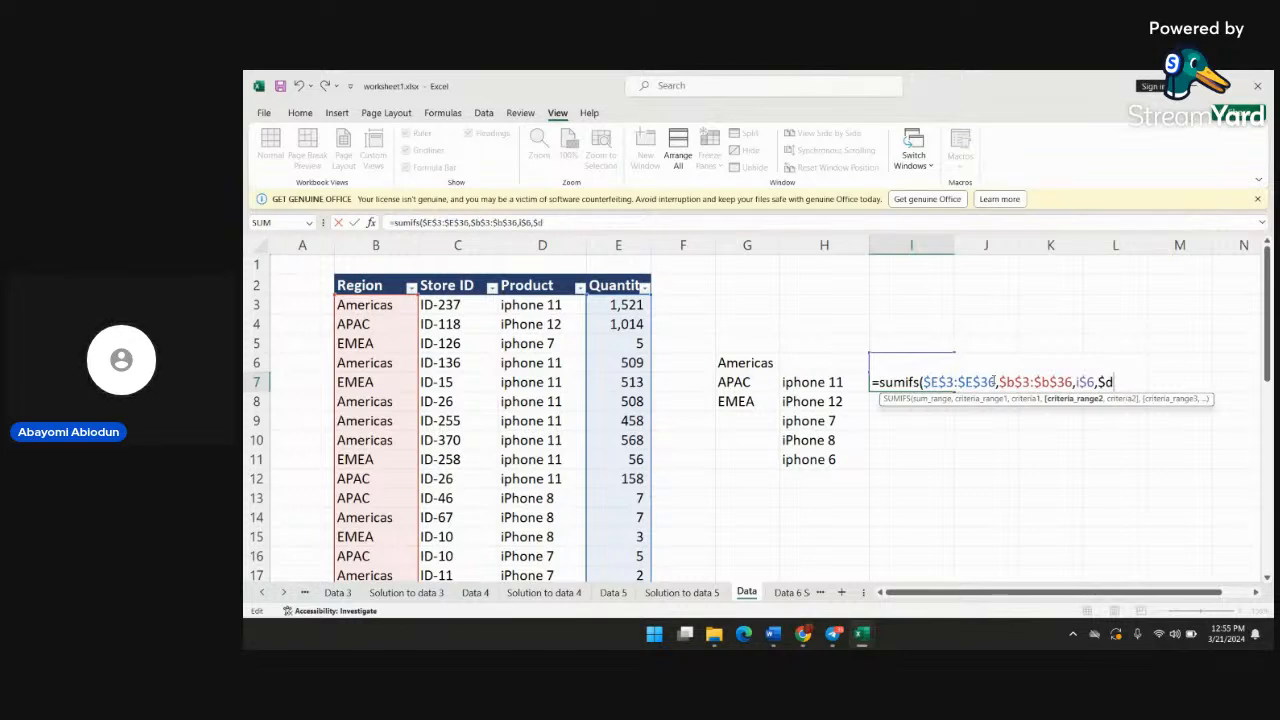
type("$3")
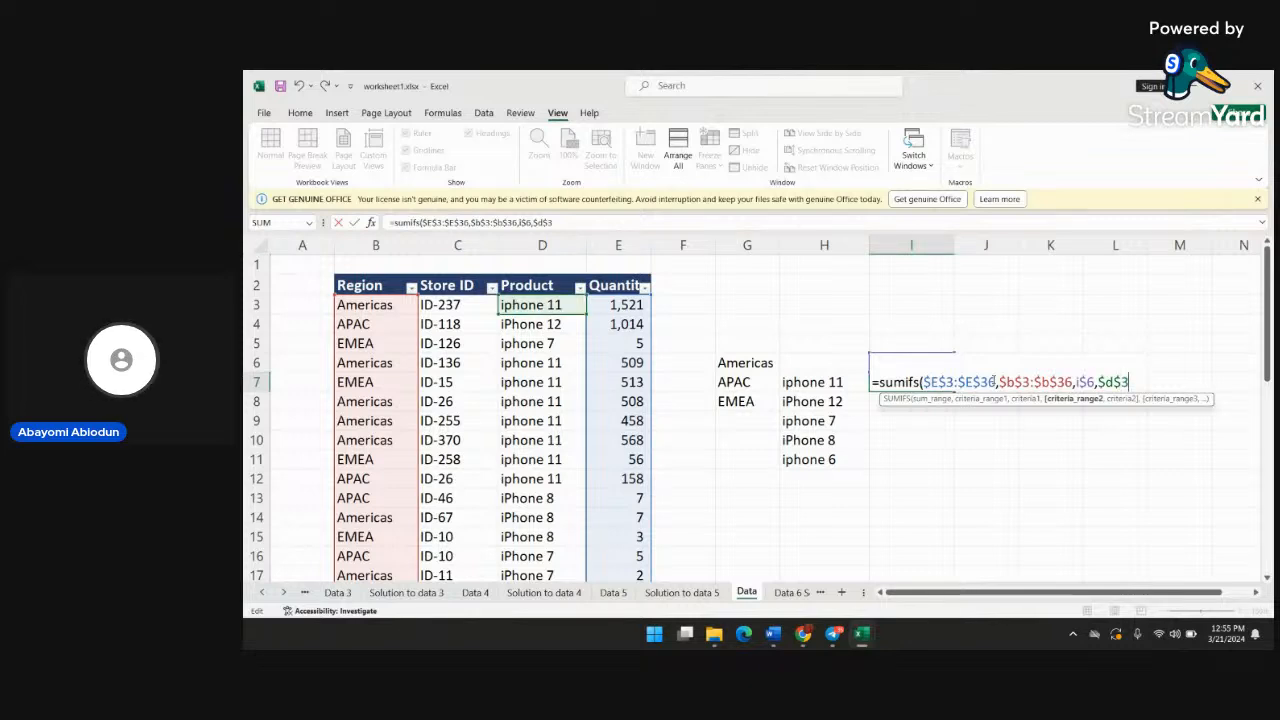
type(":$")
type("d")
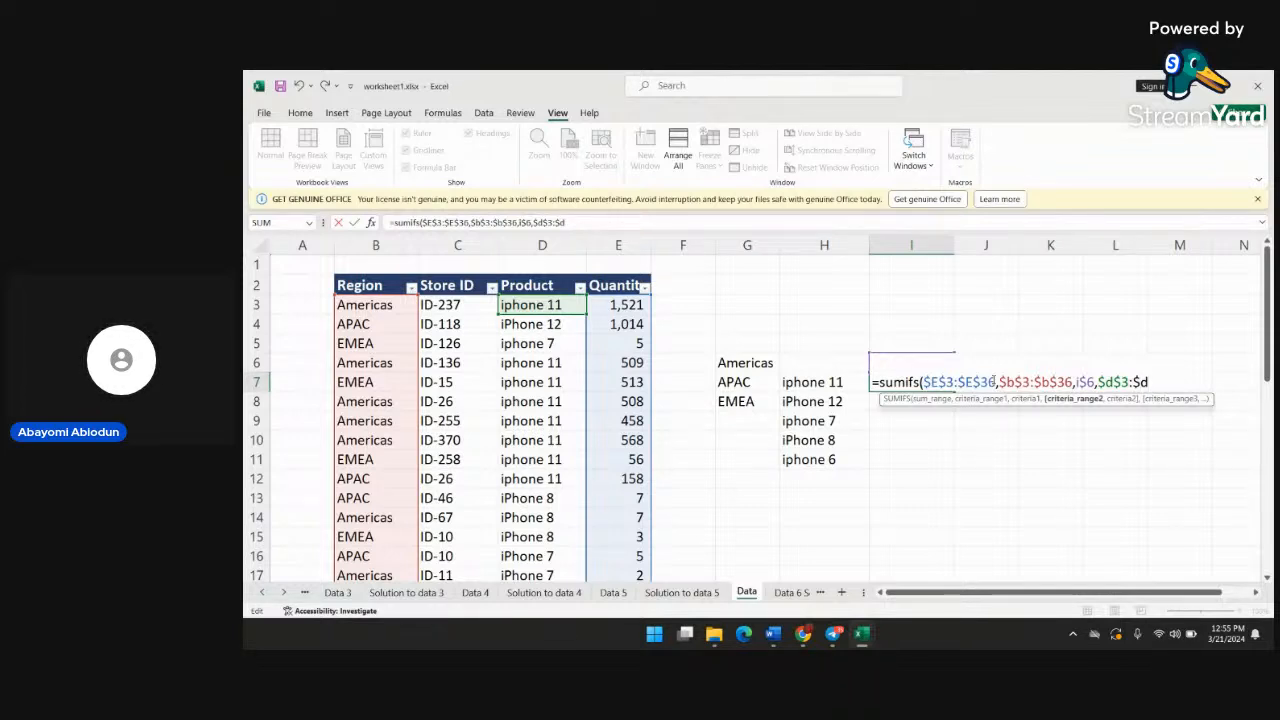
type("$")
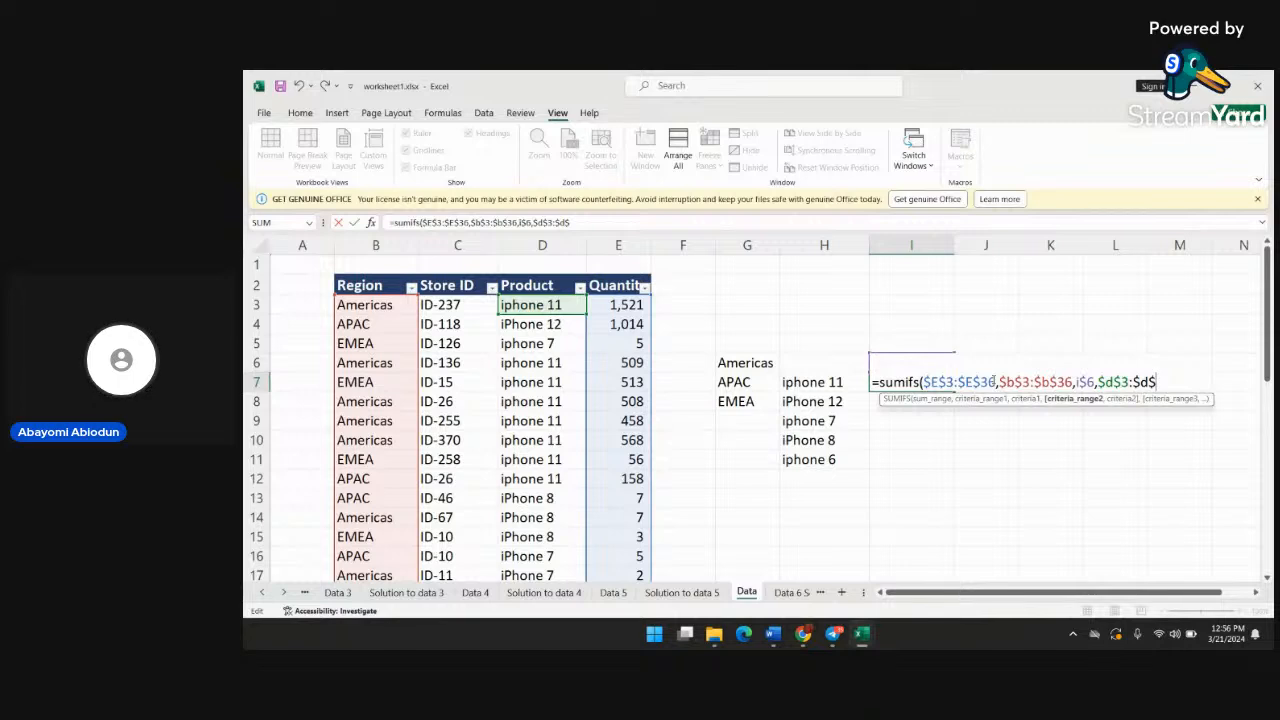
type("36")
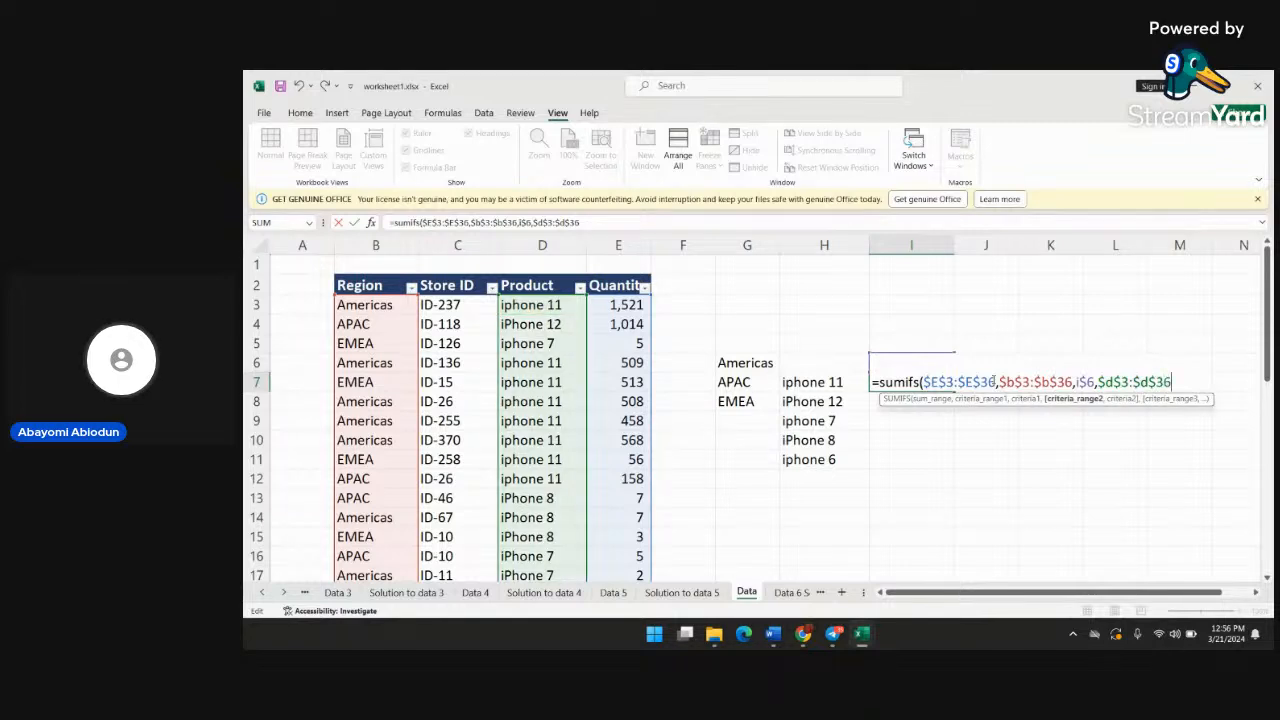
type(",")
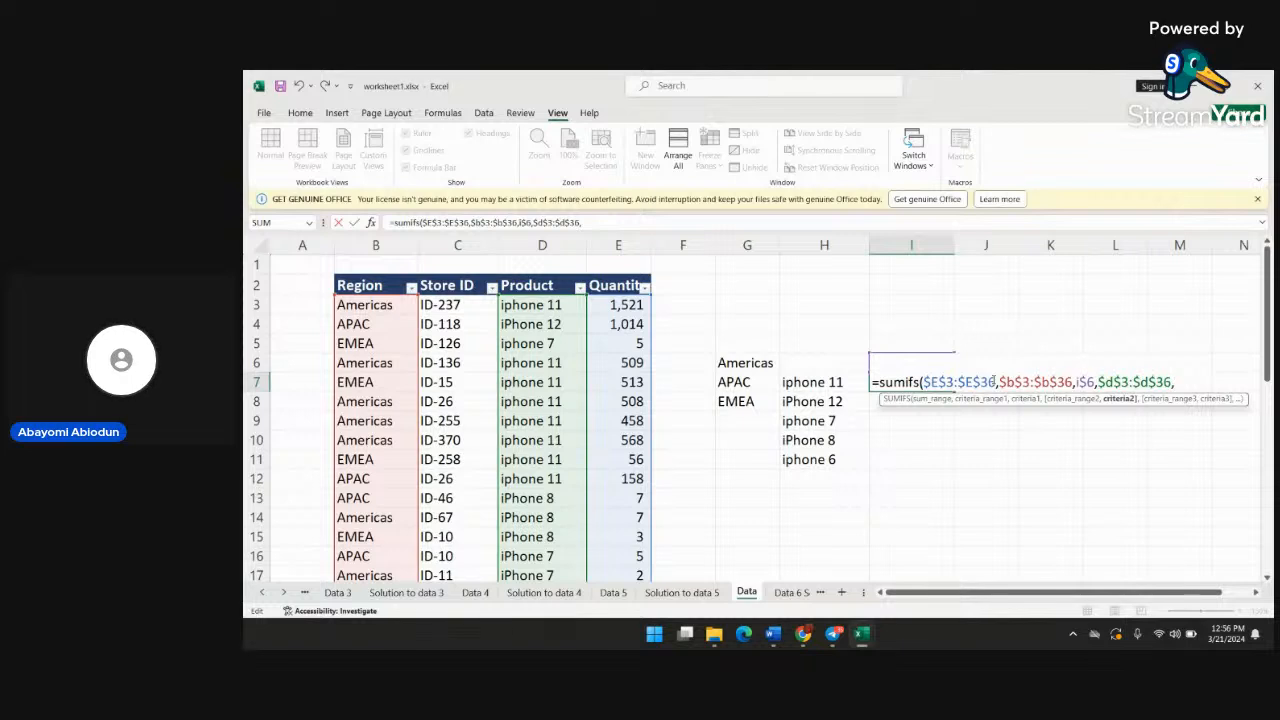
Set the second criterion to the iphone 11 label as $H7, locking only the column, and complete the formula in I7
type("$")
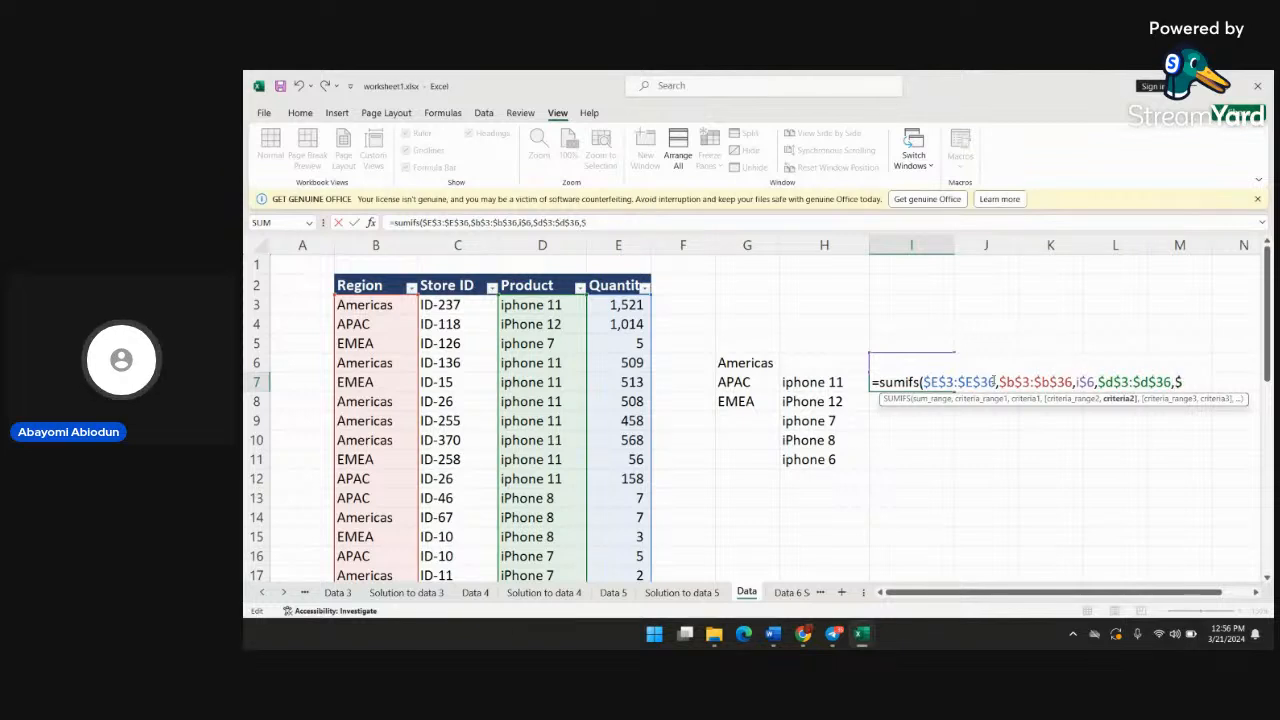
type("h7")
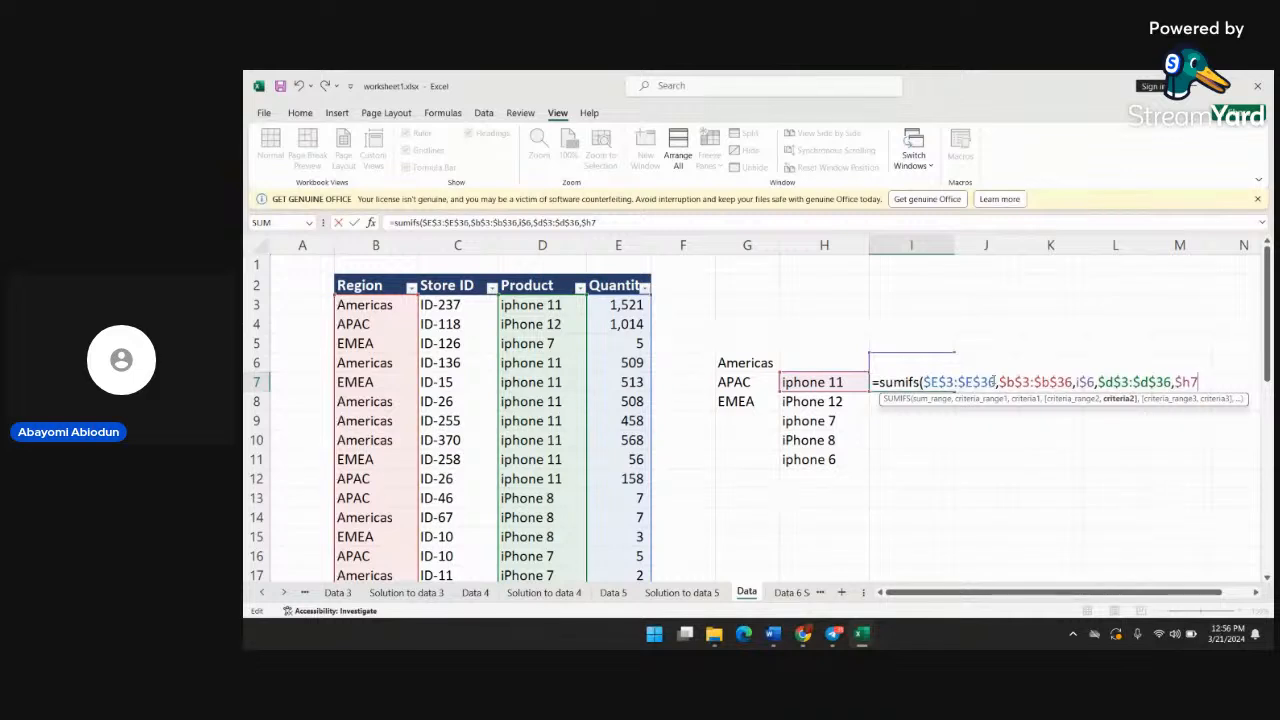
type(")")
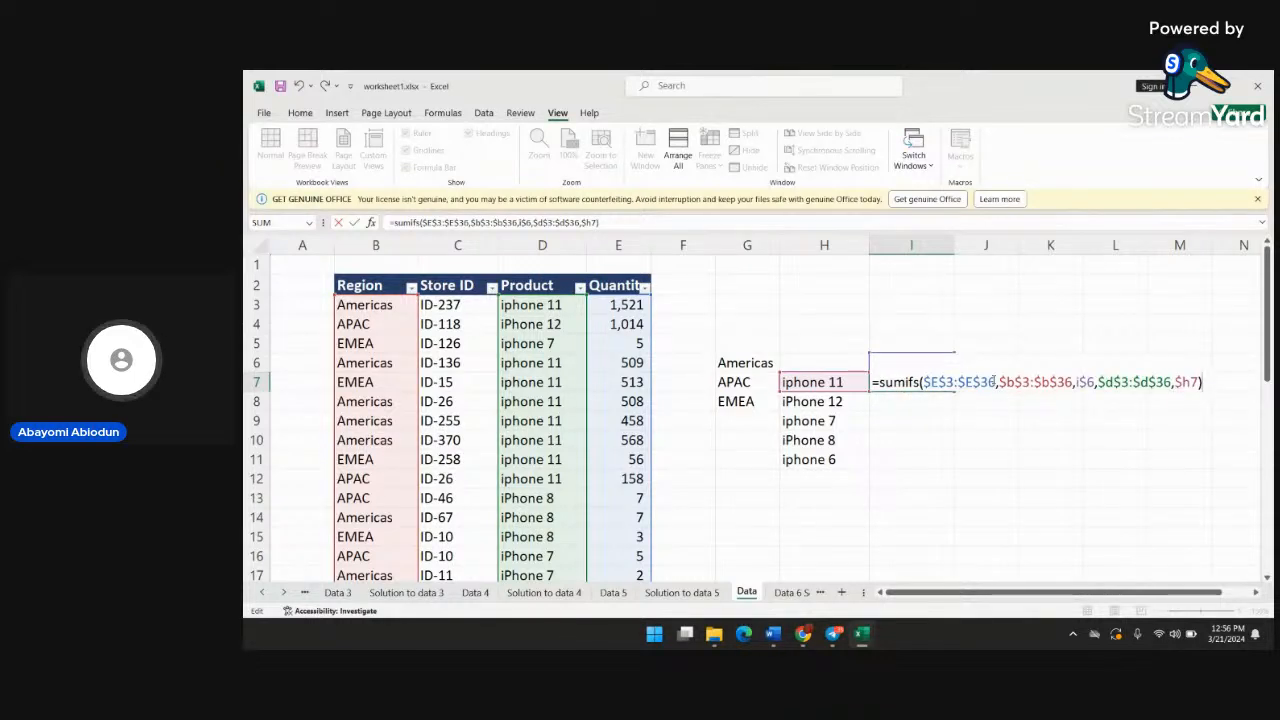
key("Return")
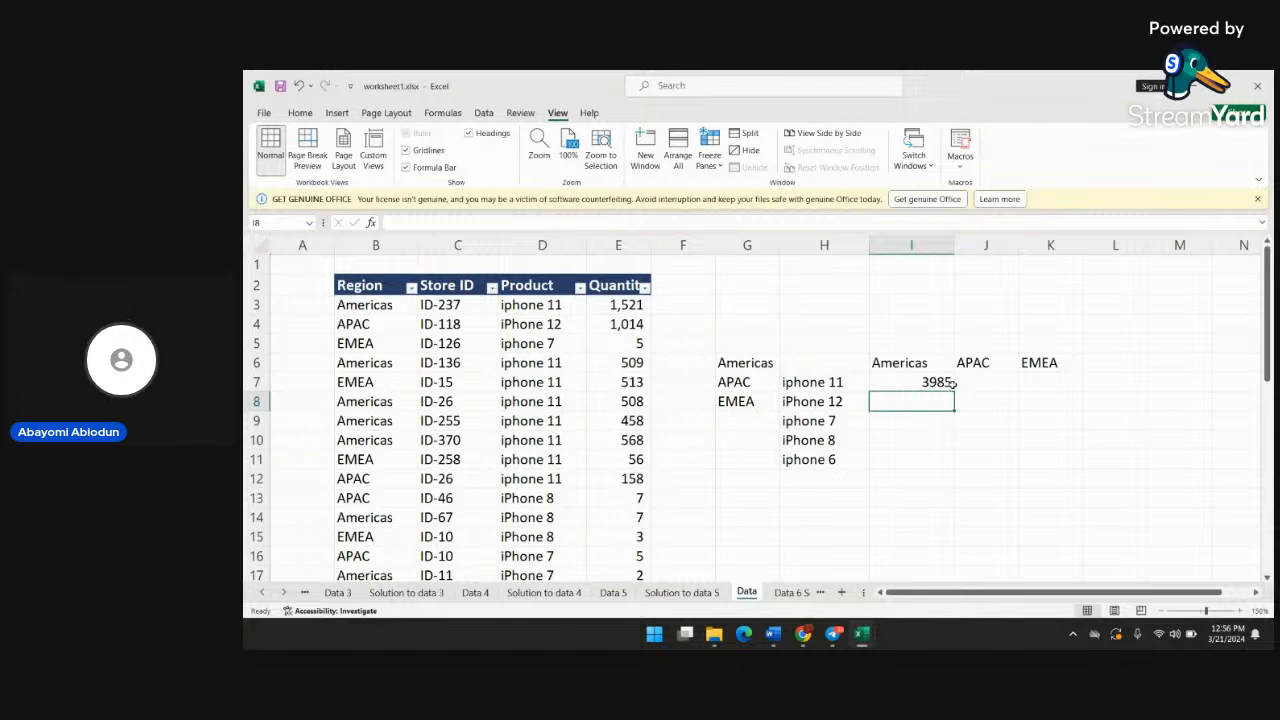
Fill the SUMIFS formula from I7 across to K7 and down through row 11 to cover the product-by-region grid
left_click(943, 383)
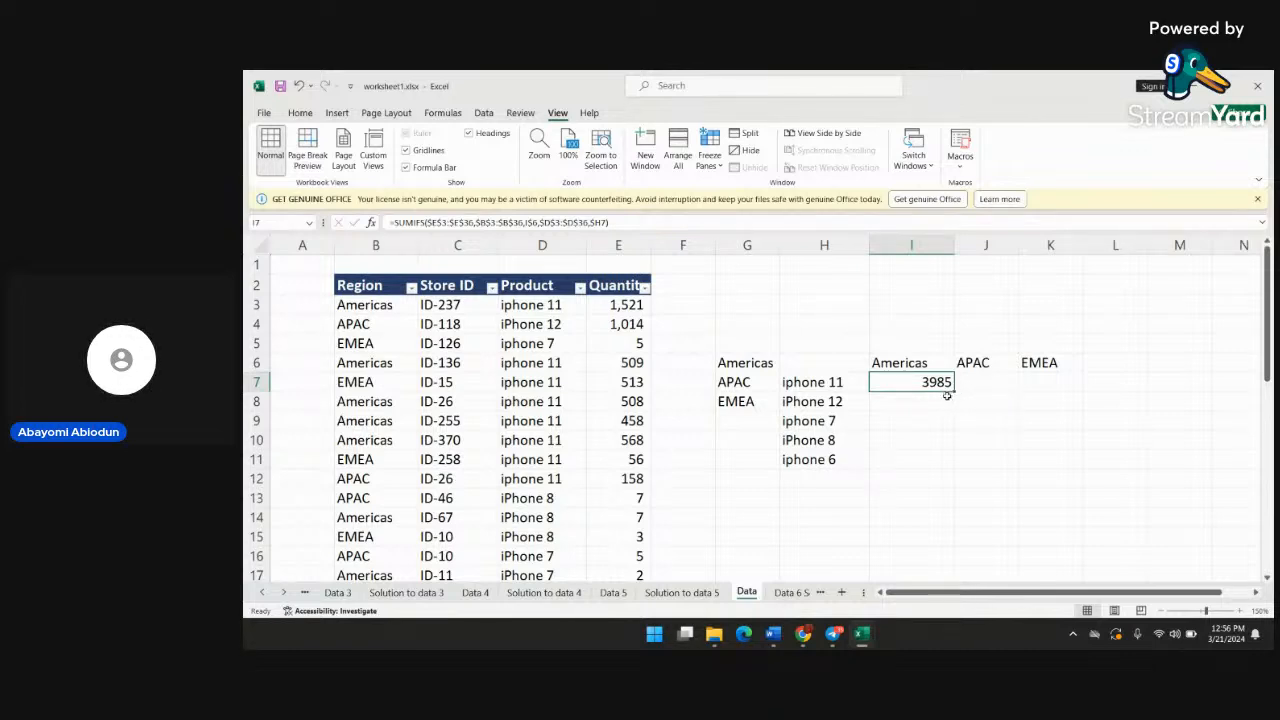
left_click_drag(954, 391, 1074, 384)
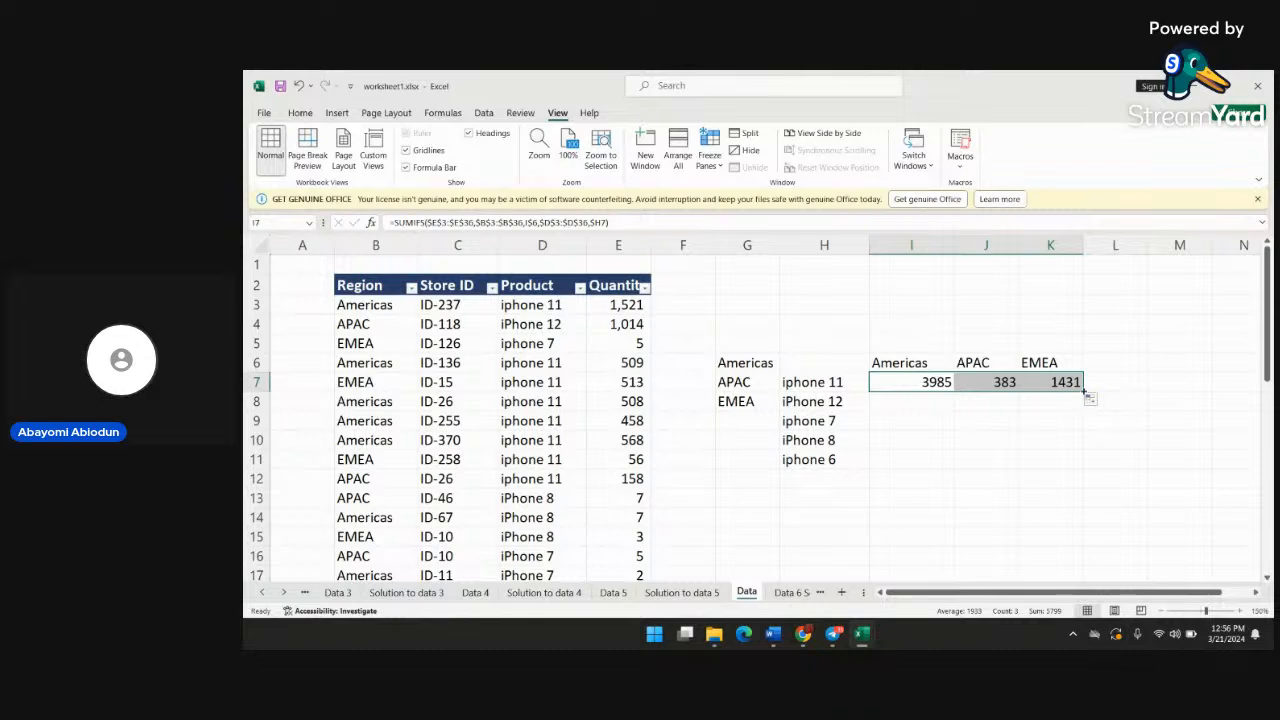
left_click_drag(1084, 394, 1084, 467)
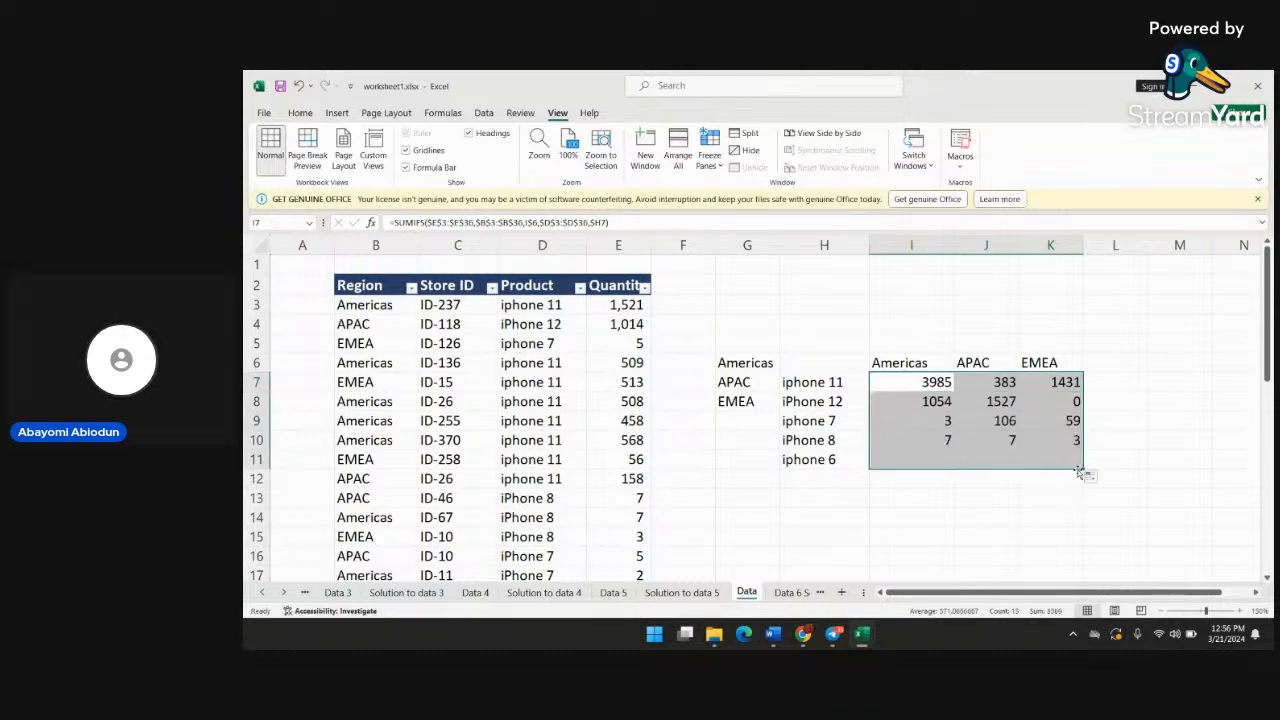
left_click(1026, 513)
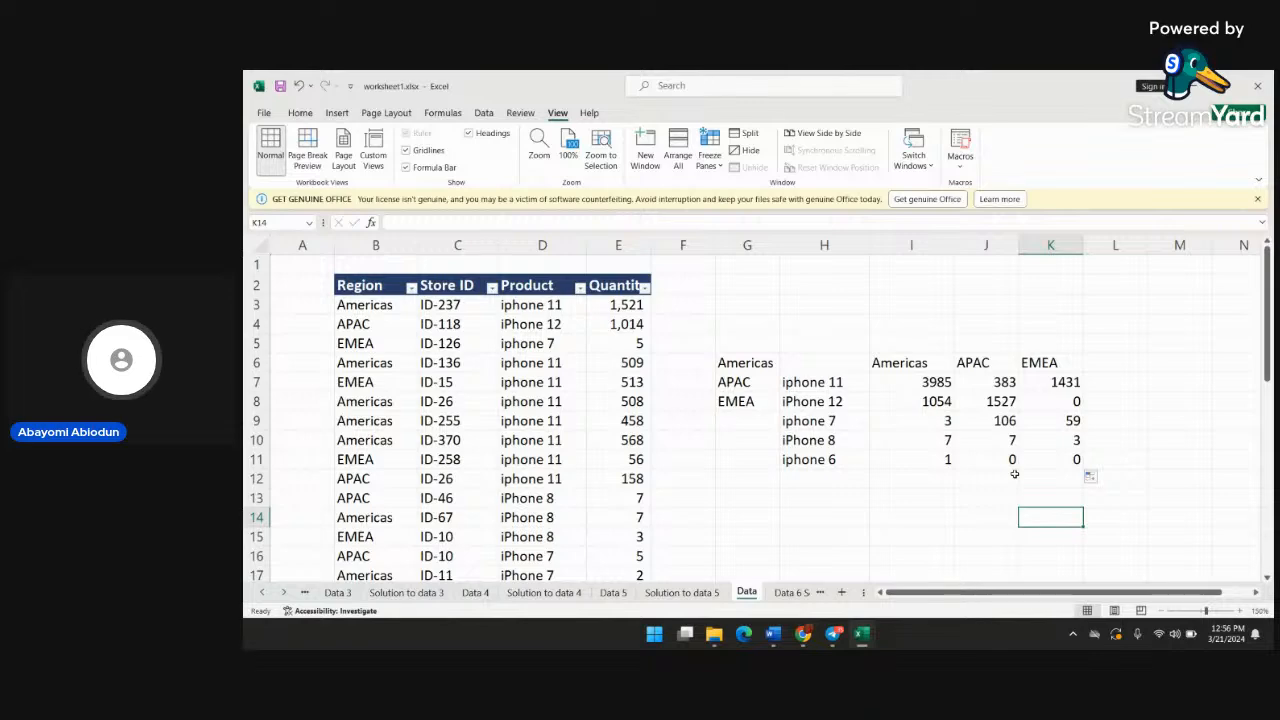
scroll(1014, 473, "down", 3)
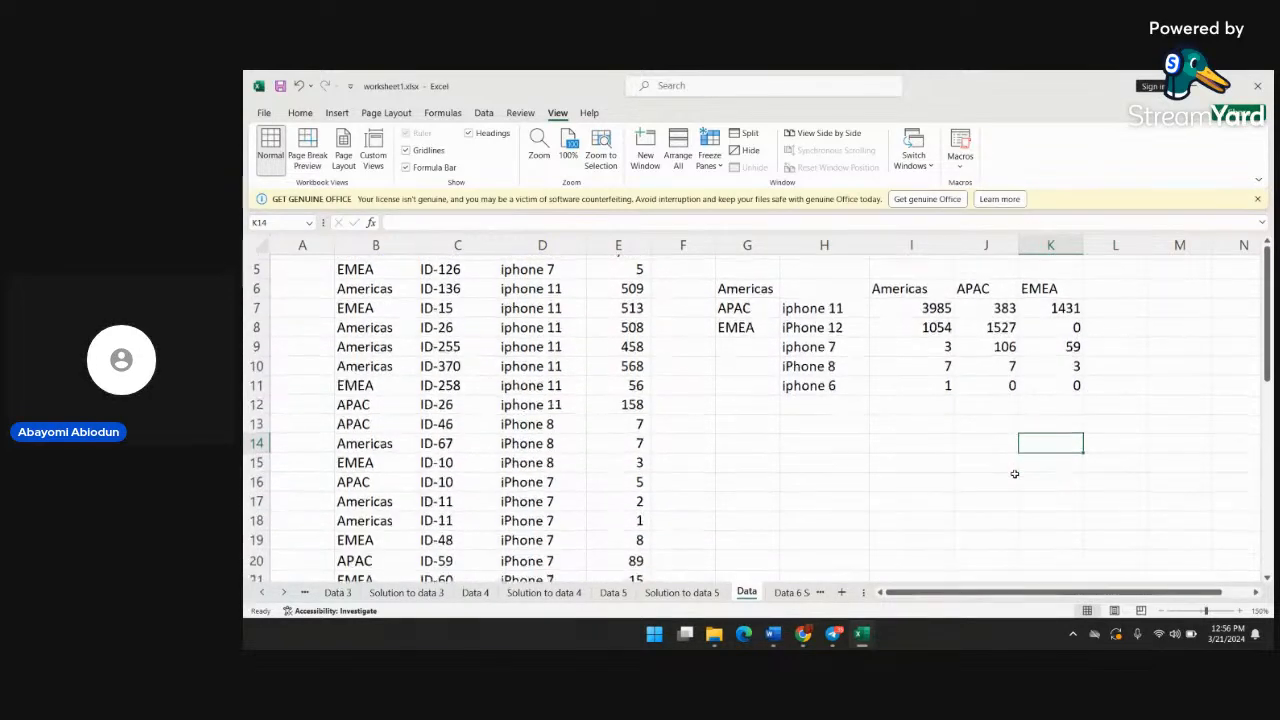
scroll(1018, 474, "up", 2)
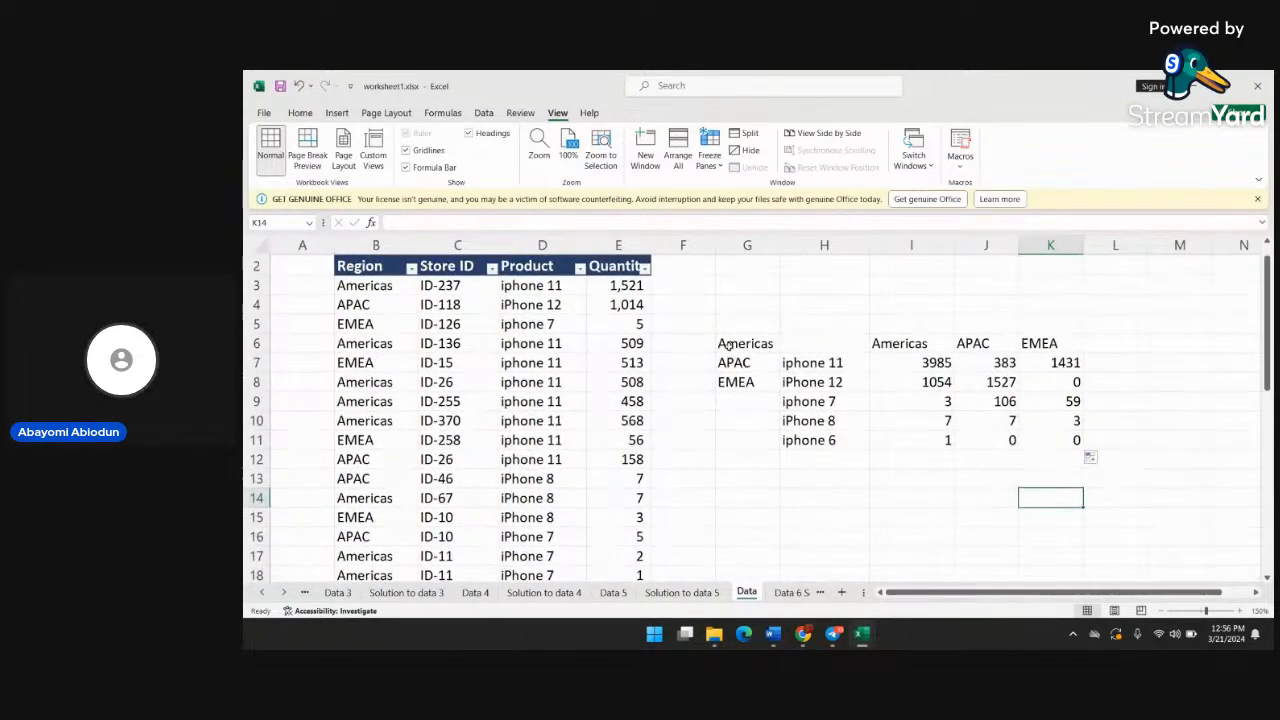
scroll(515, 392, "up", 5)
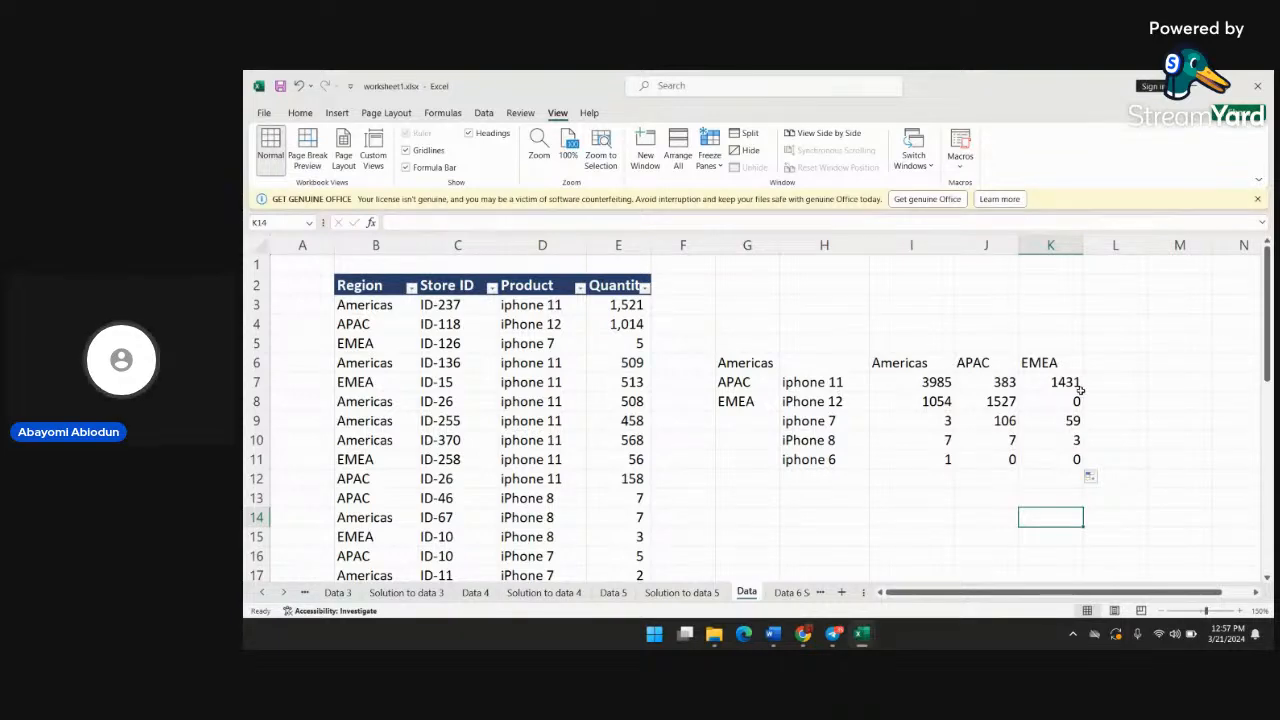
scroll(1006, 455, "down", 1)
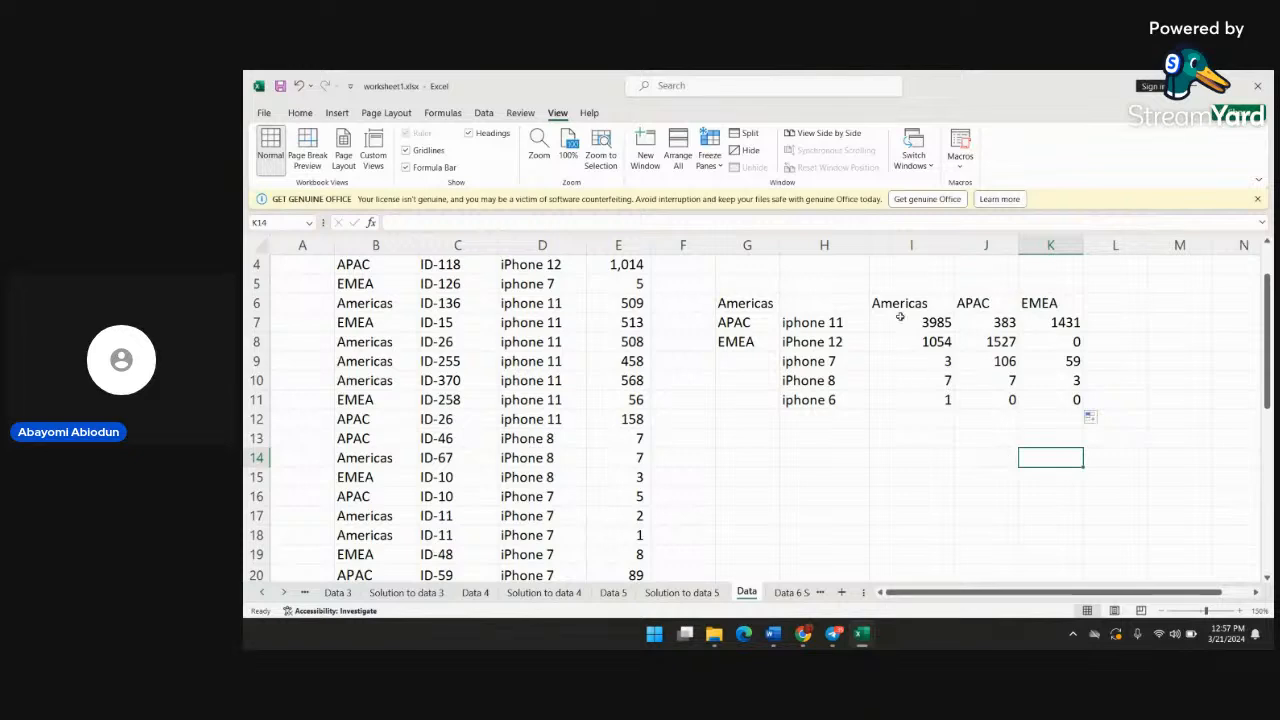
left_click(826, 306)
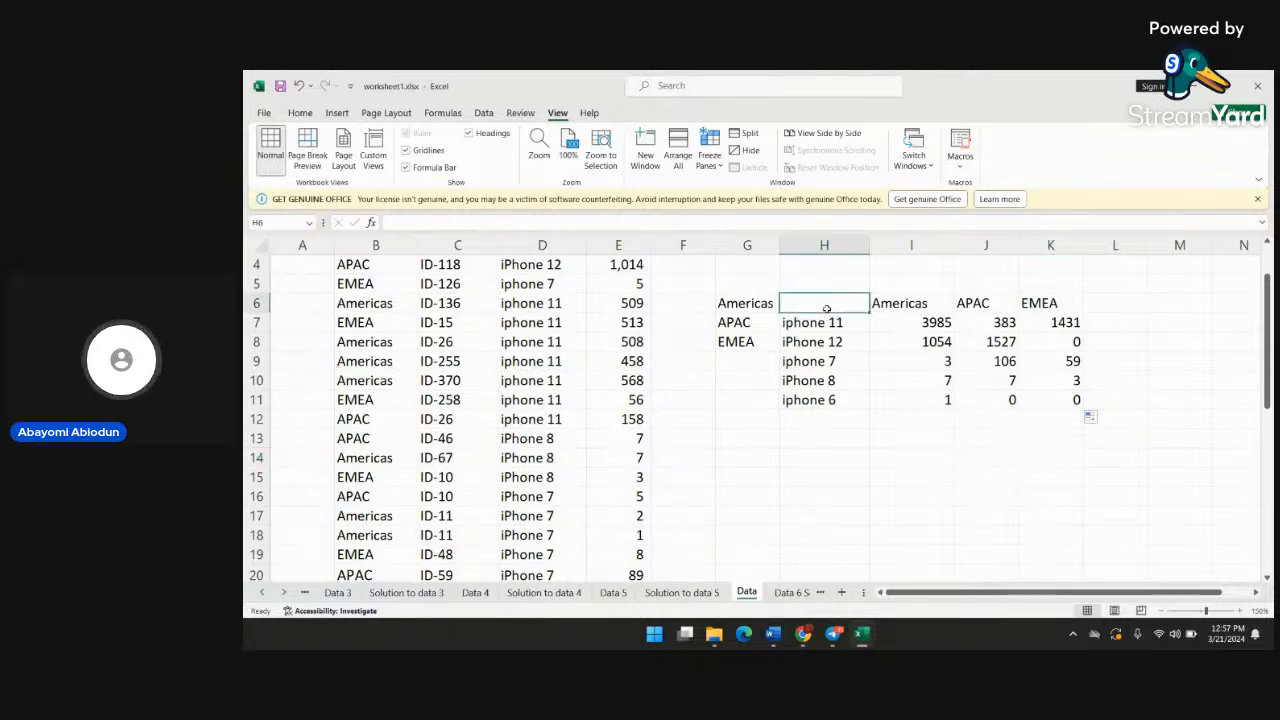
key("shift+Right")
key("shift+Right")
key("shift+Right")
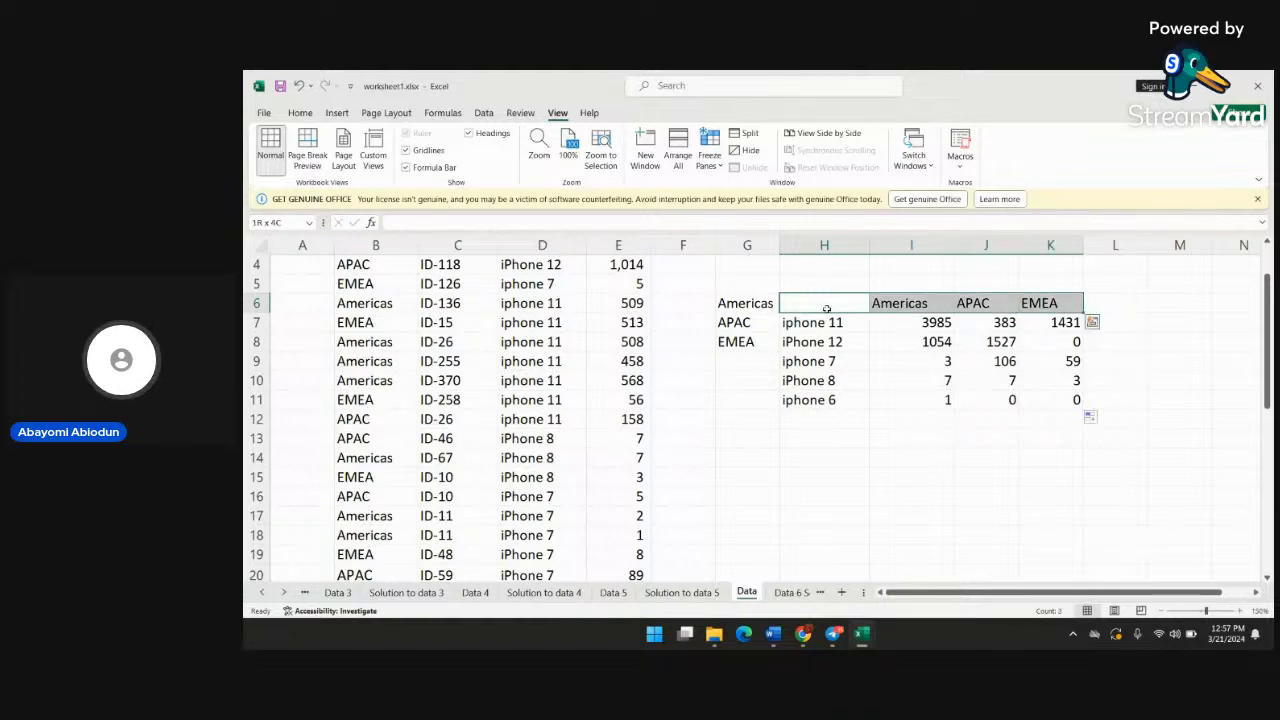
key("Down")
key("shift+Down")
Insert the recommended Clustered Column chart from the product-by-region grid H6:K11
left_click(829, 307)
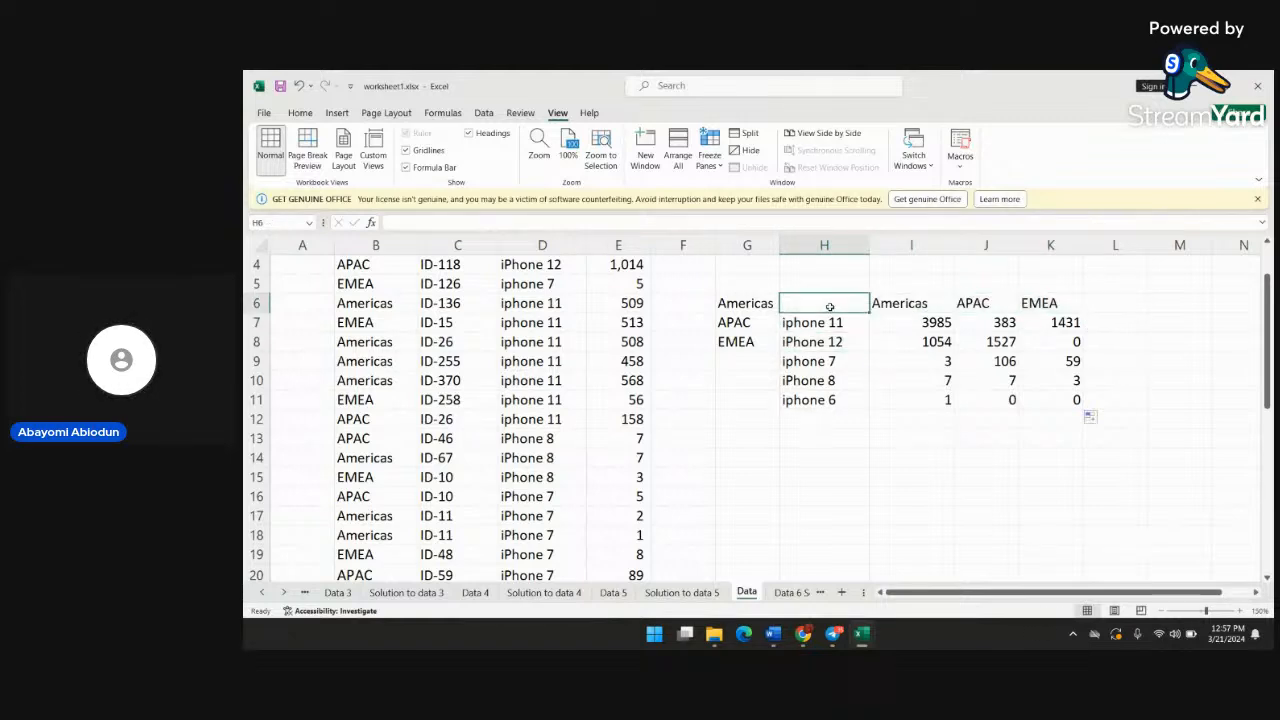
key("shift+Right")
key("shift+Right")
key("shift+Right")
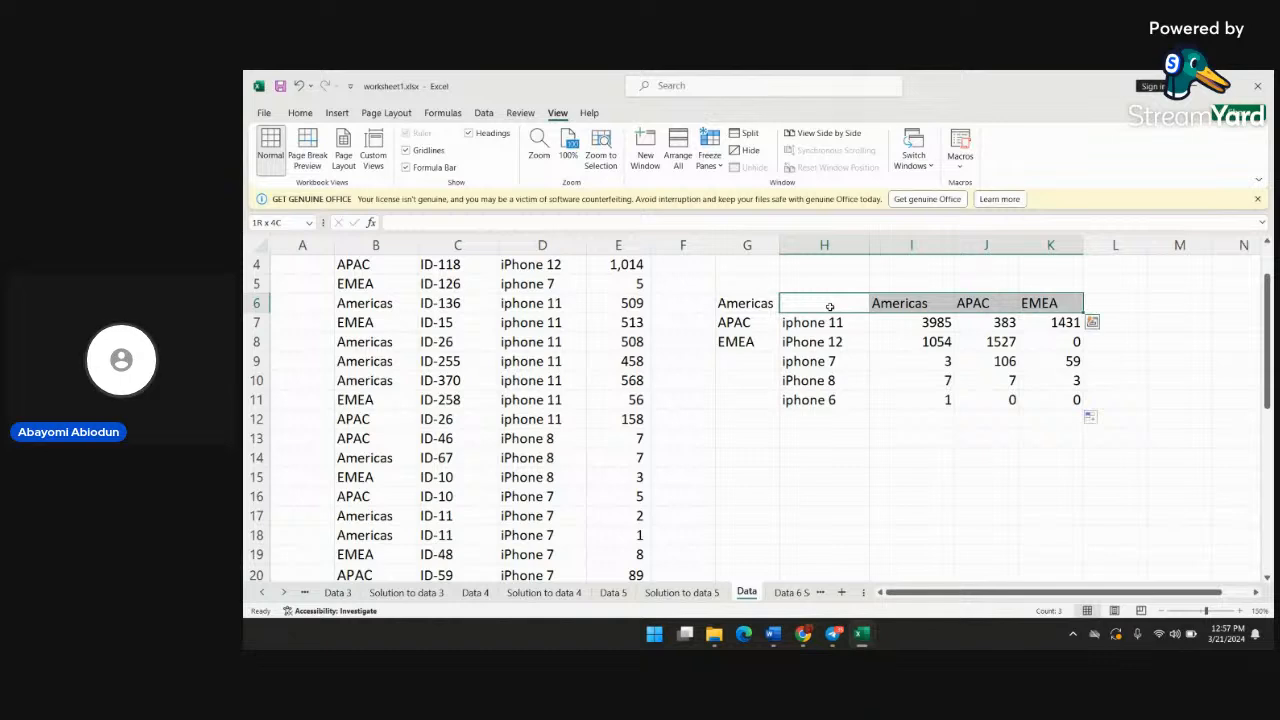
key("shift+Down")
key("shift+Down")
key("shift+Down")
key("shift+Down")
key("shift+Down")
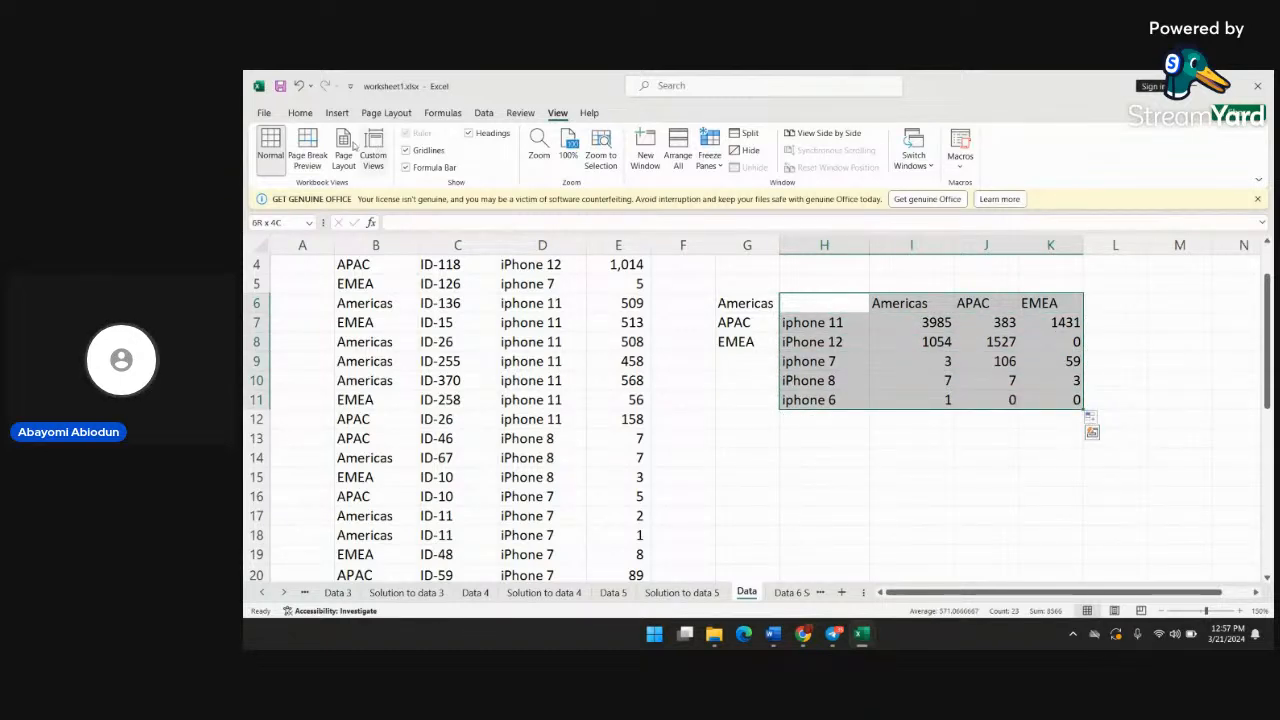
left_click(336, 113)
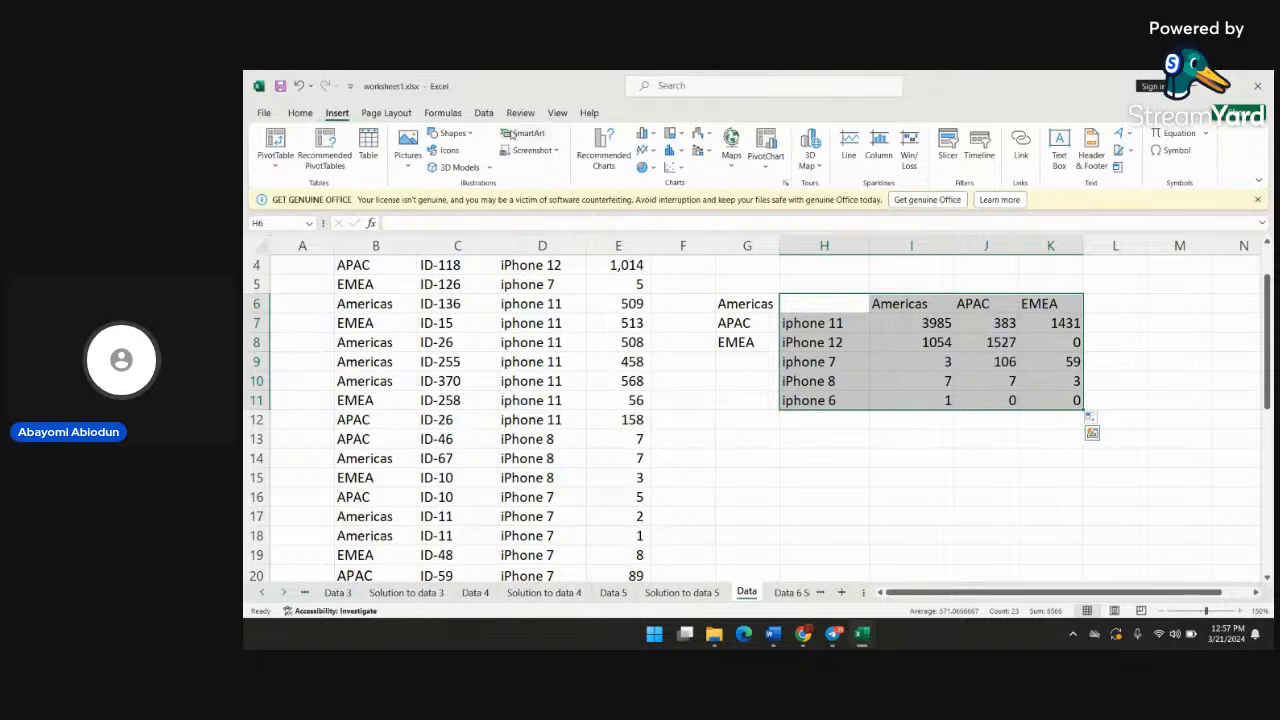
left_click(603, 145)
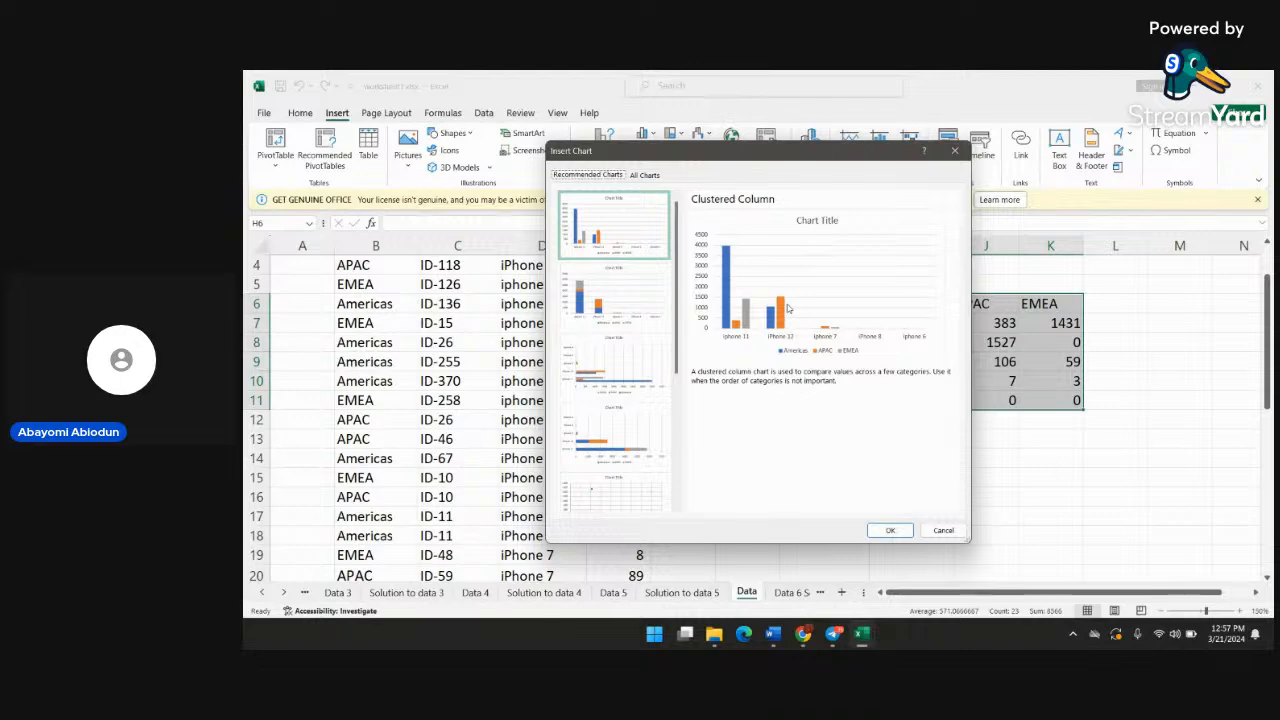
left_click(890, 532)
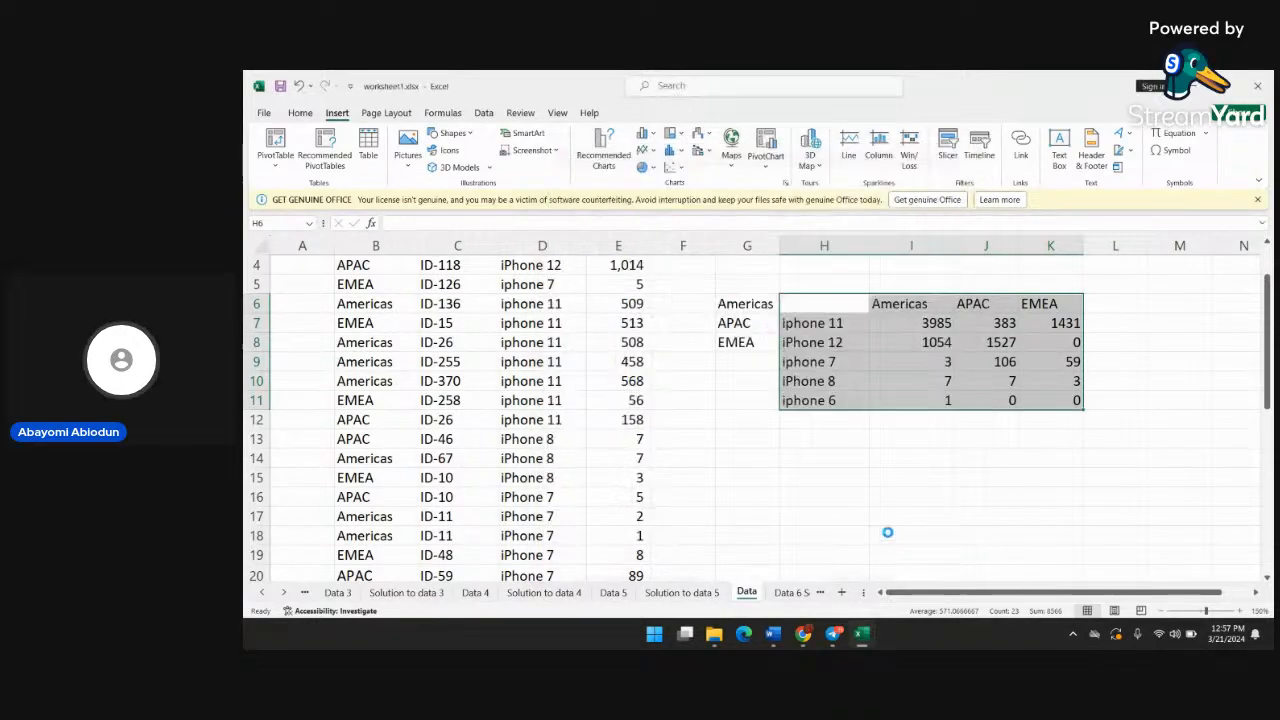
Shift the plot area slightly within the clustered column chart and deselect the chart
scroll(924, 416, "down", 3)
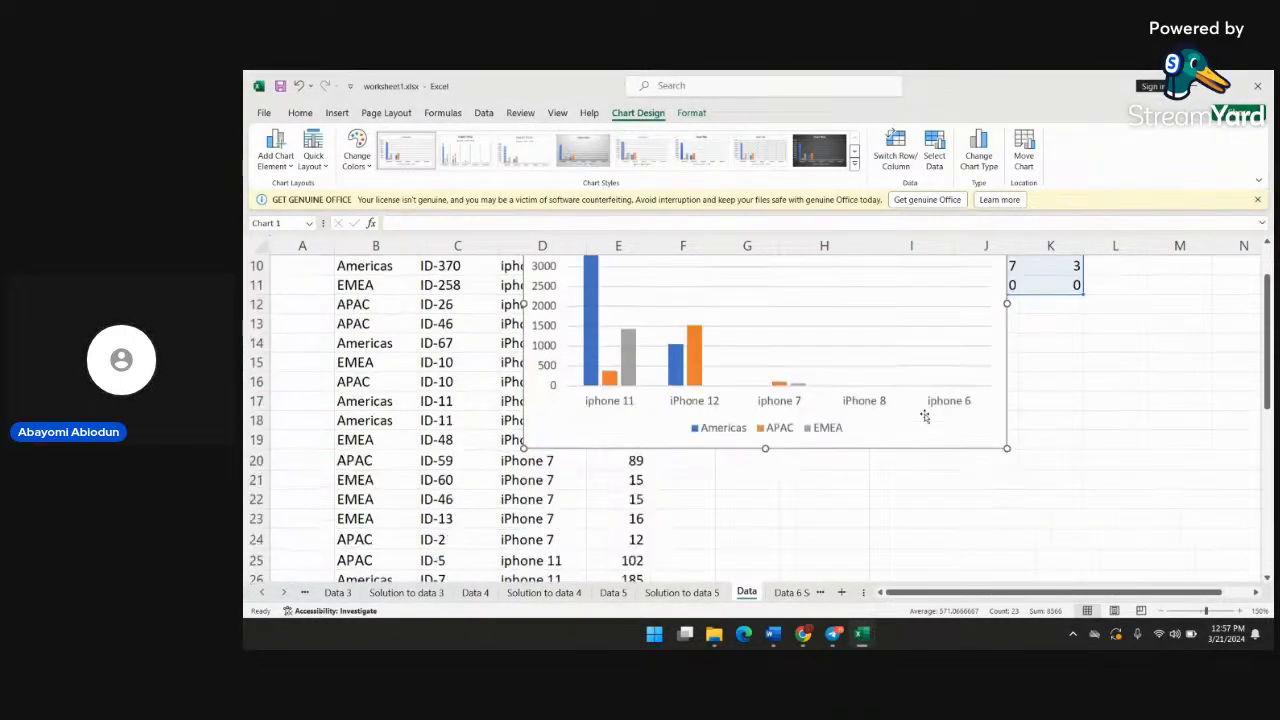
left_click_drag(911, 316, 943, 322)
left_click(1055, 381)
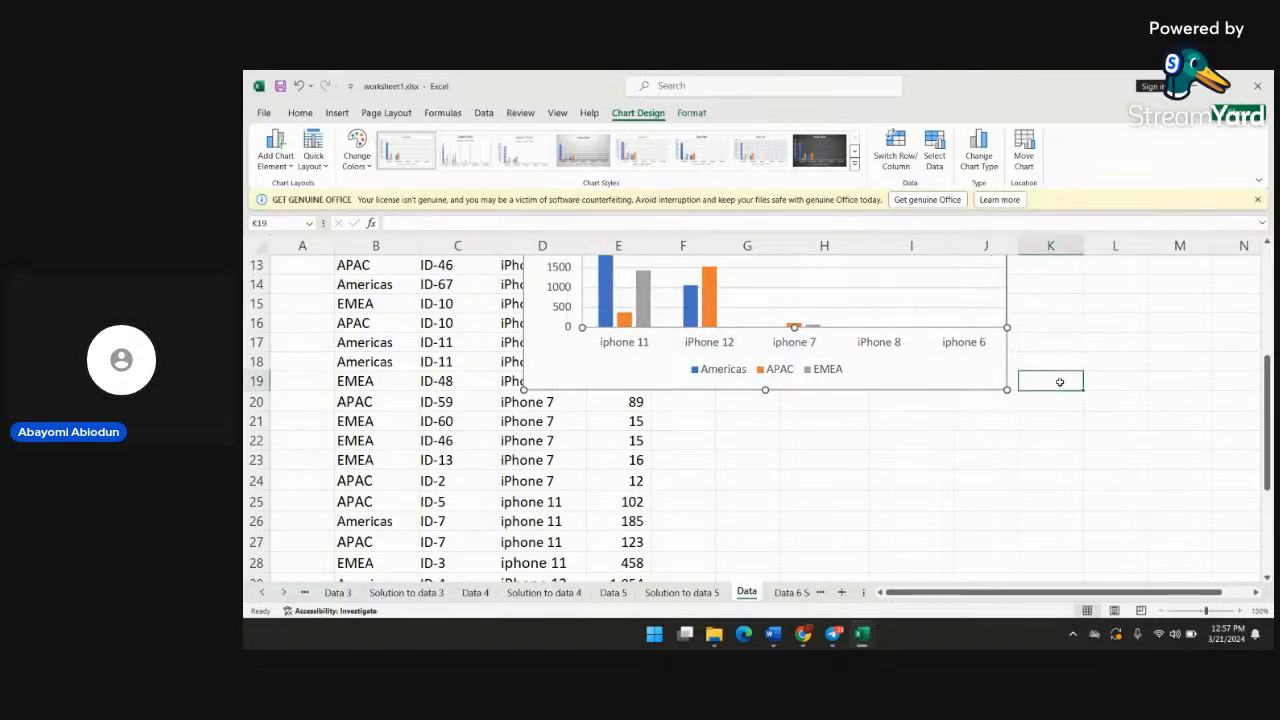
scroll(968, 392, "up", 3)
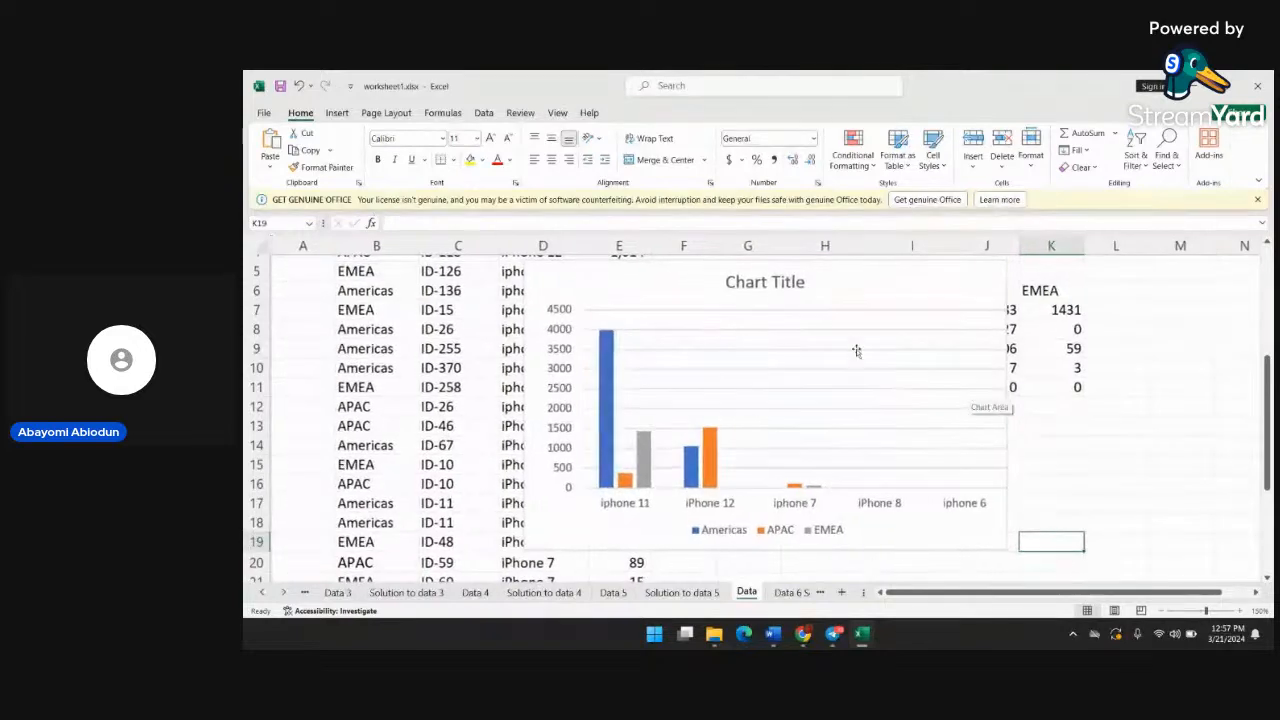
Delete the clustered column chart covering the summary grid
left_click(818, 328)
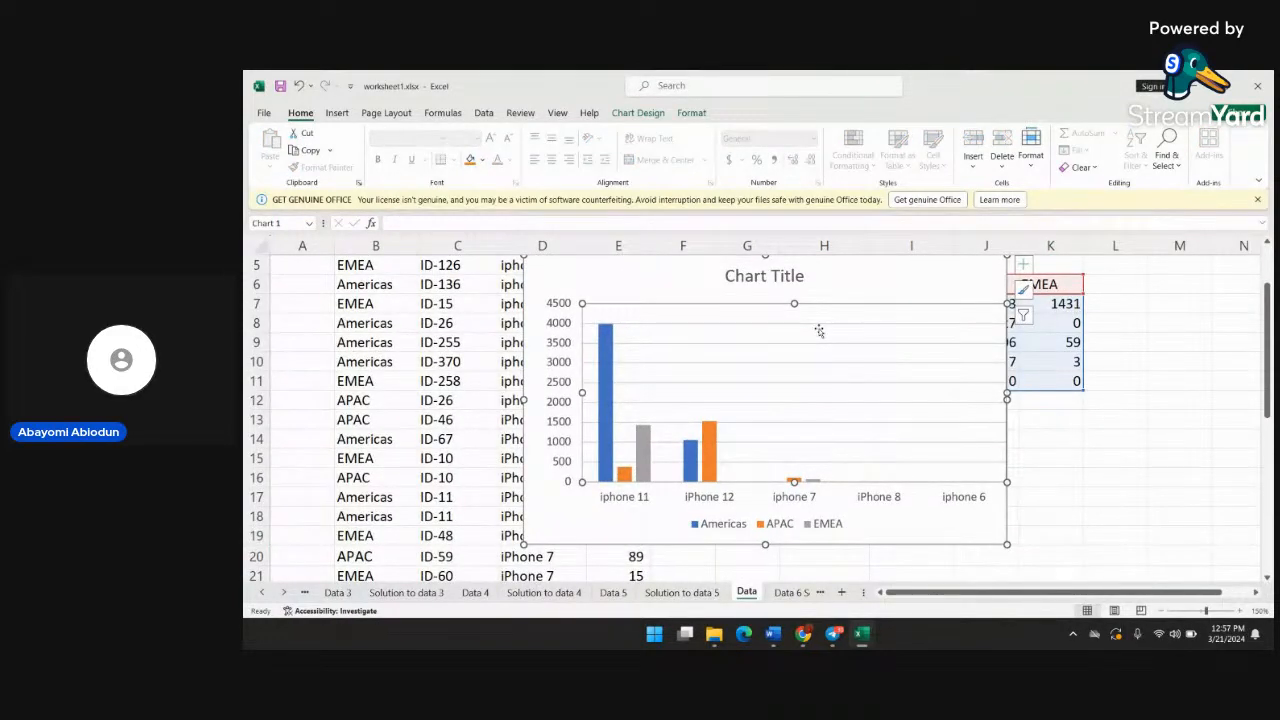
left_click(795, 280)
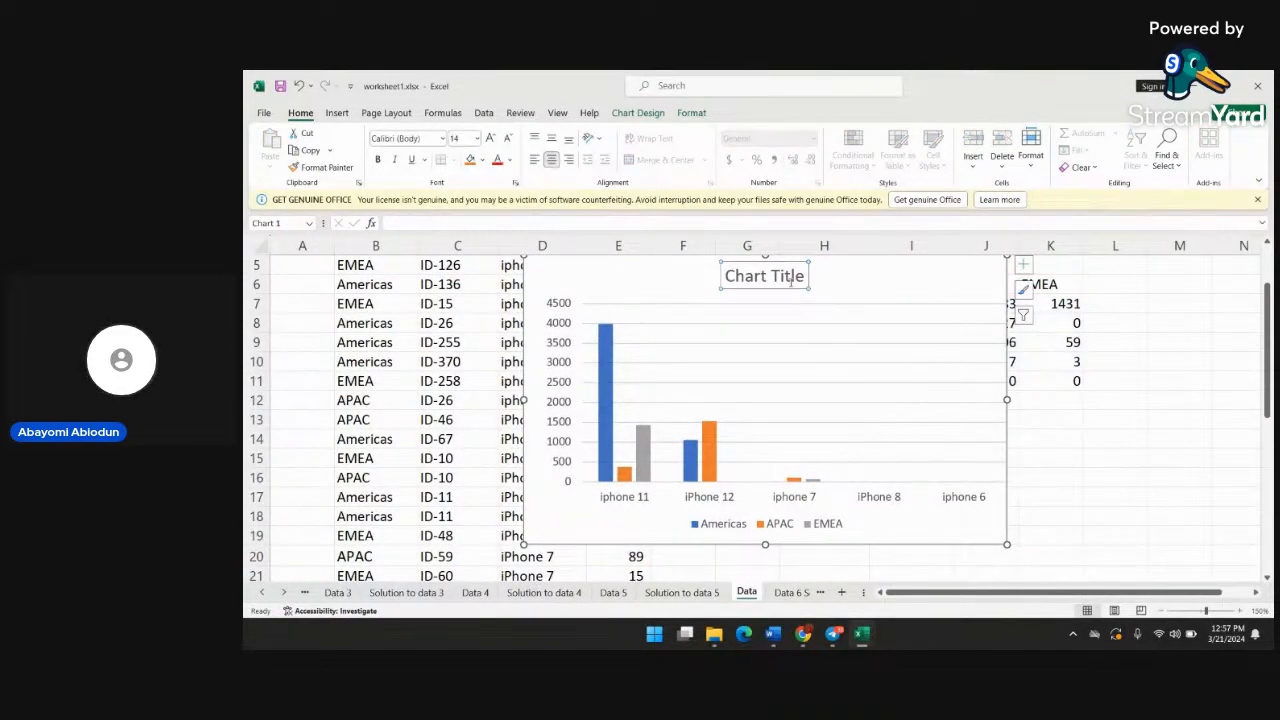
left_click(952, 282)
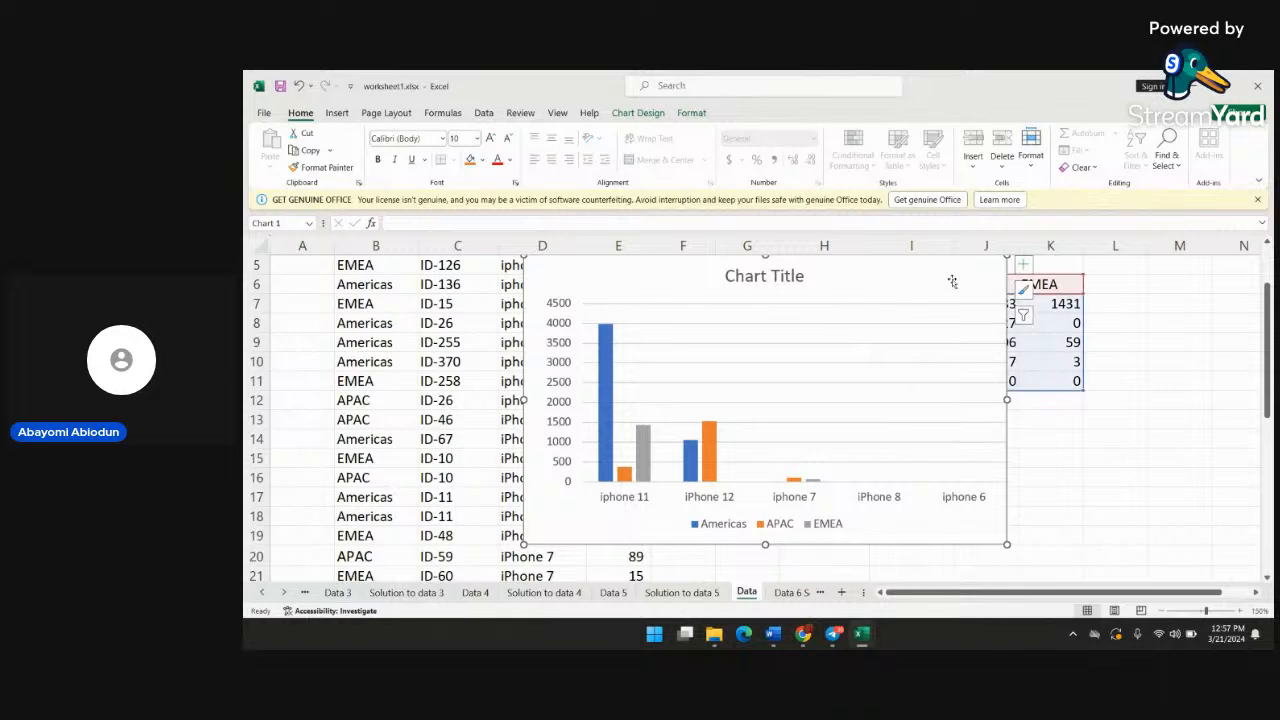
key("Delete")
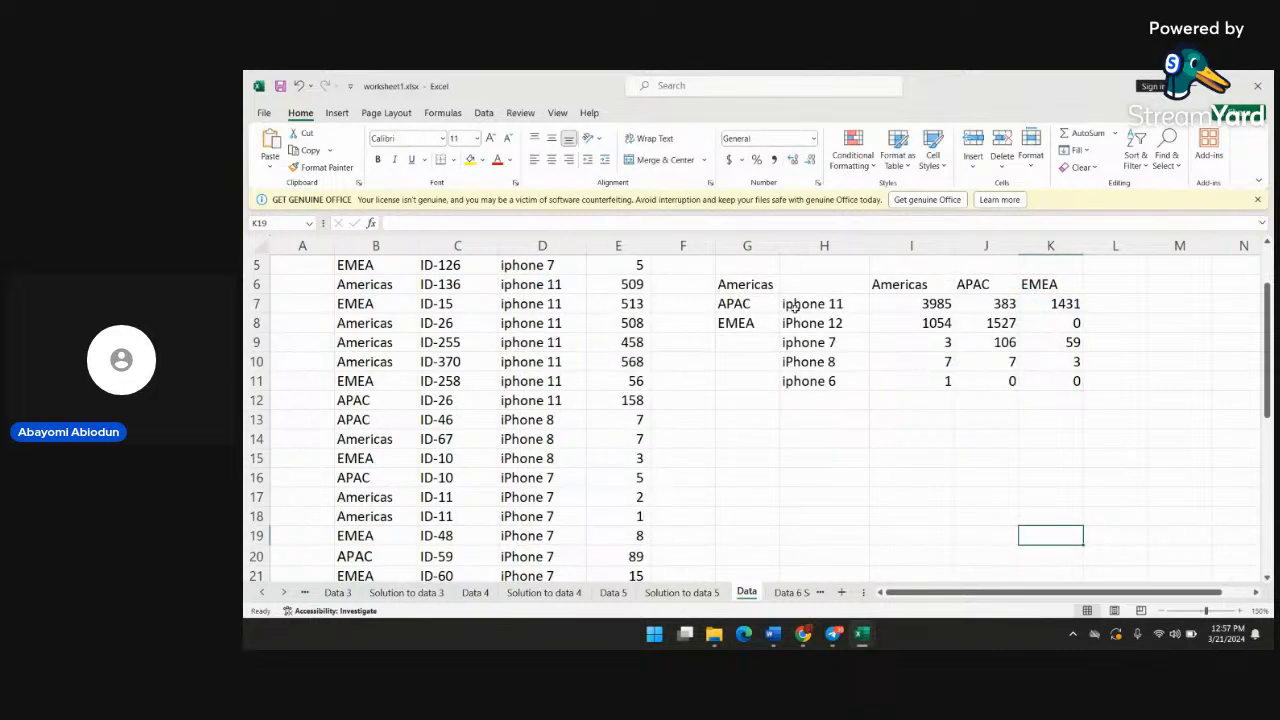
Select the grid H6:K11 again and recreate the recommended Clustered Column chart of products by region
left_click_drag(822, 289, 825, 289)
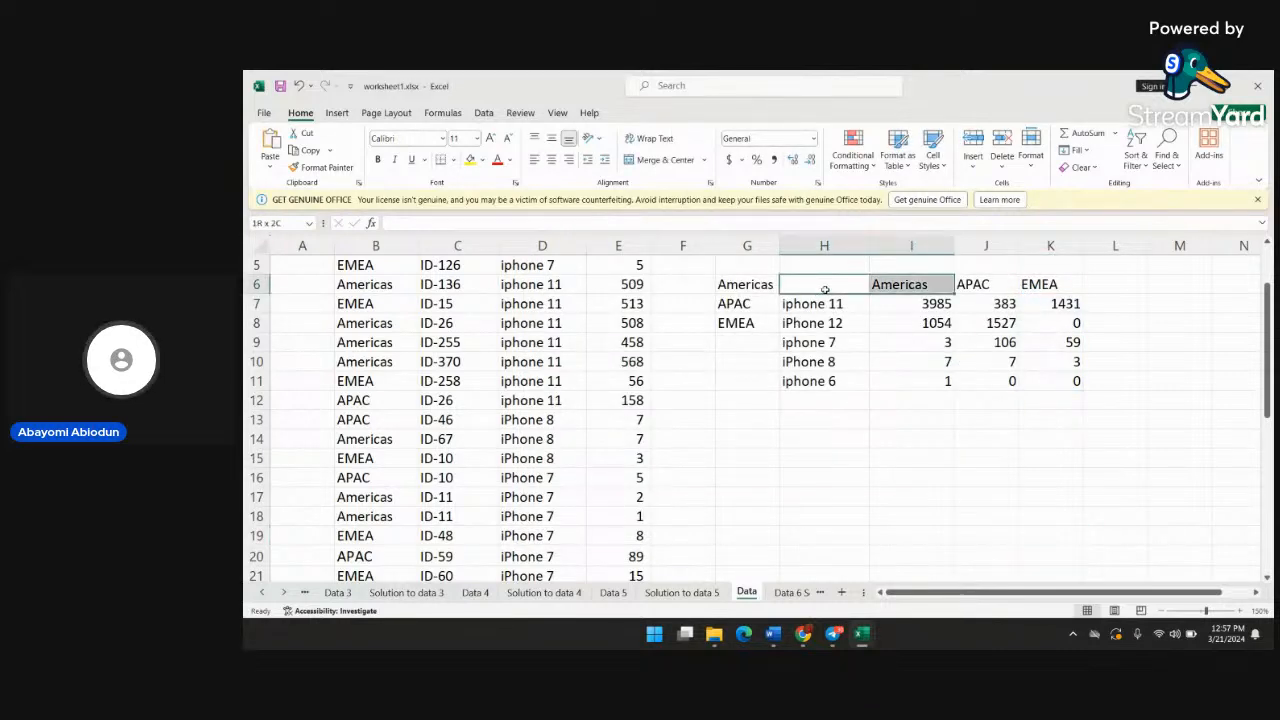
key("shift+Right")
key("shift+Right")
key("shift+Down")
key("shift+Down")
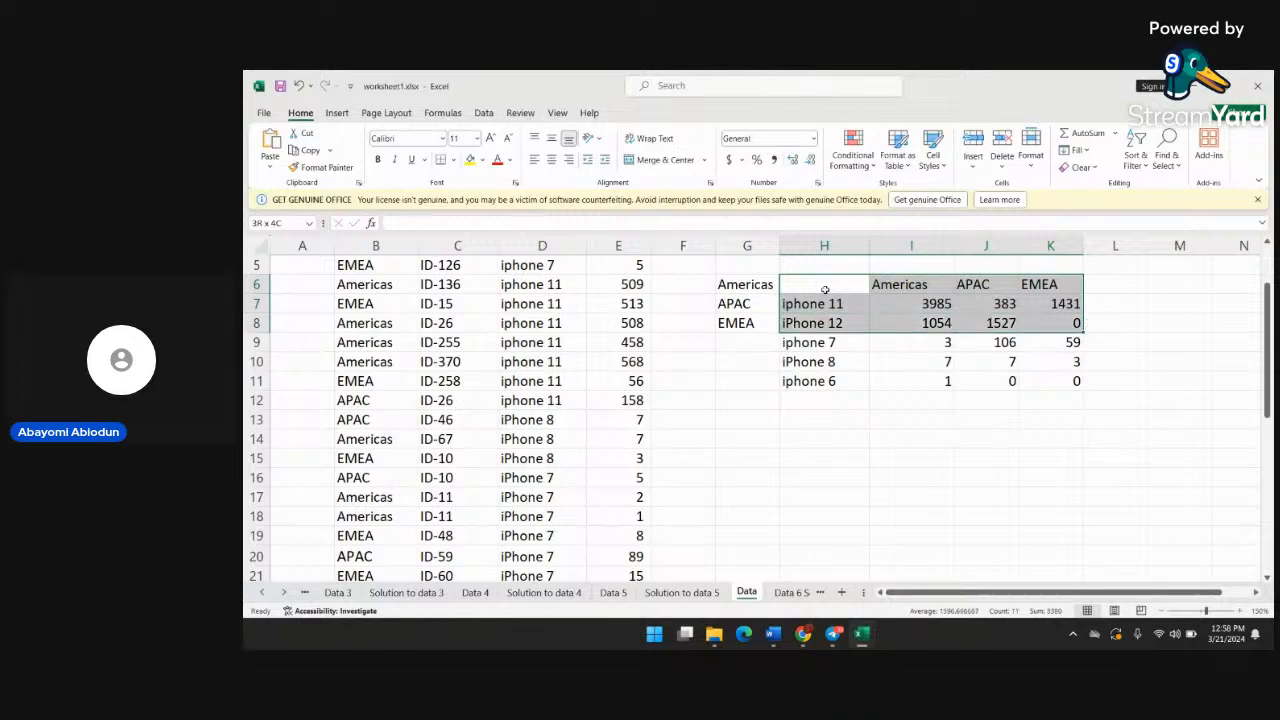
key("shift+Down")
key("shift+Down")
key("shift+Down")
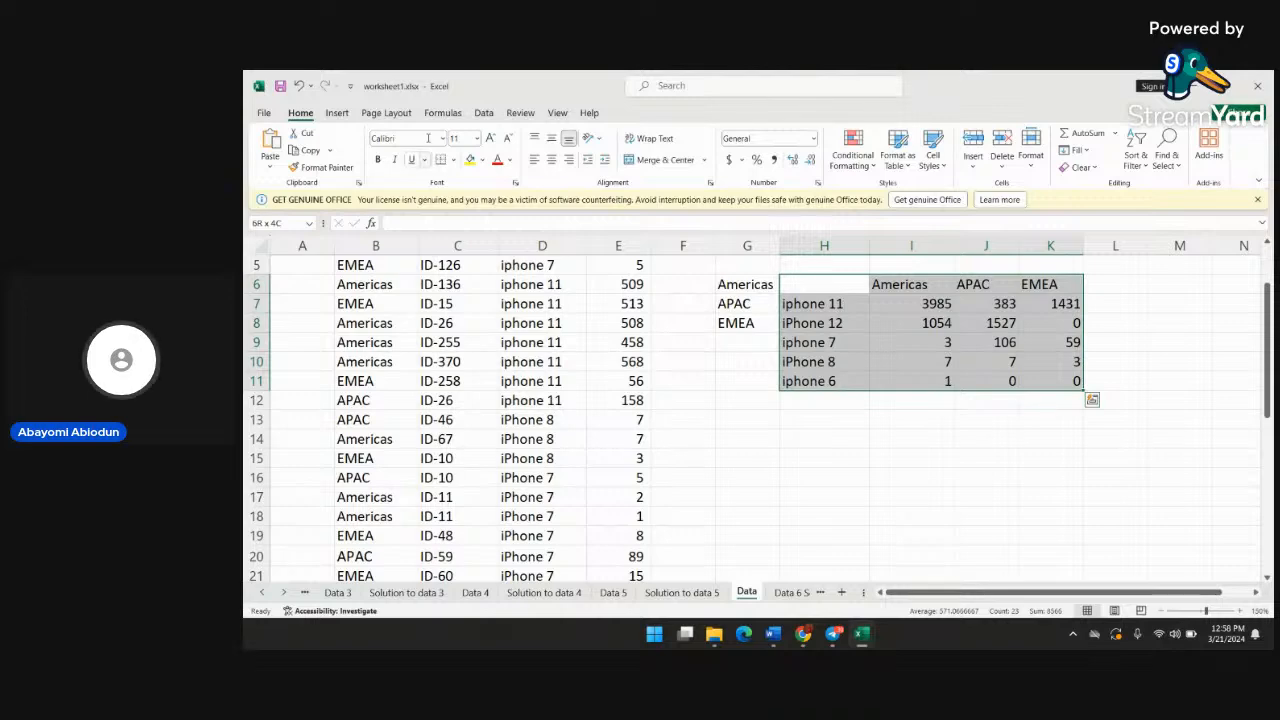
left_click(338, 114)
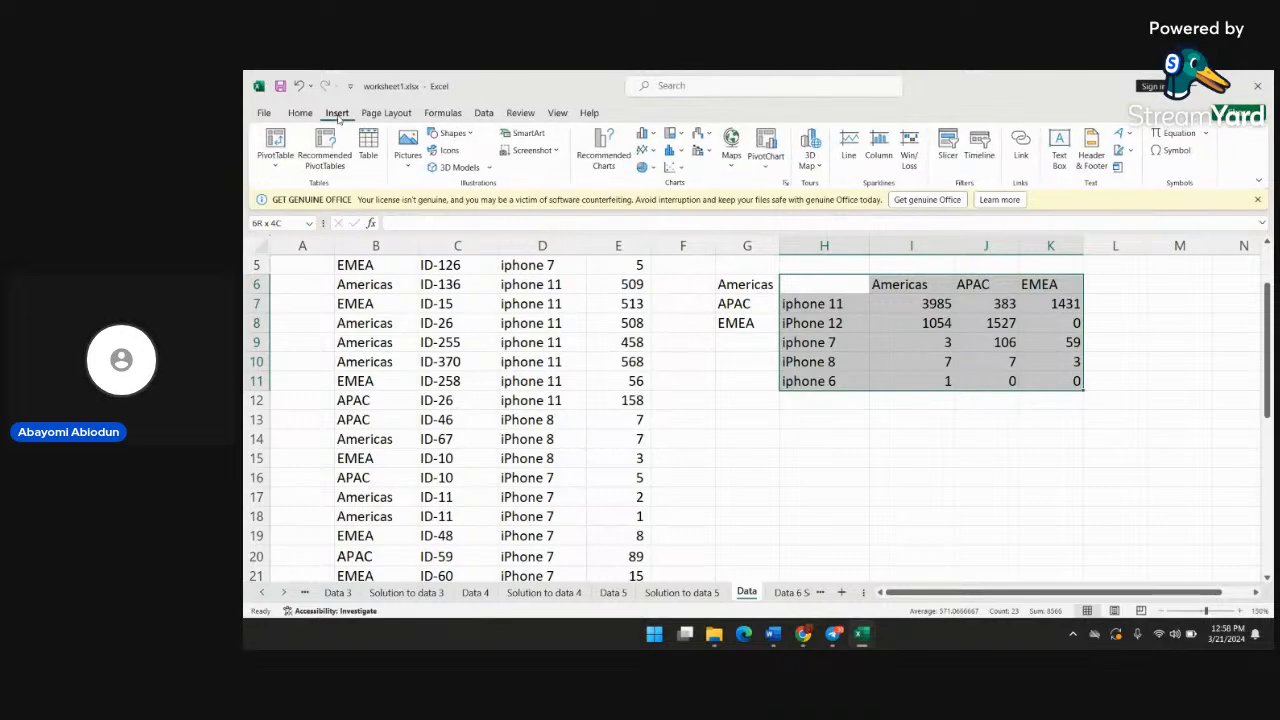
left_click(604, 150)
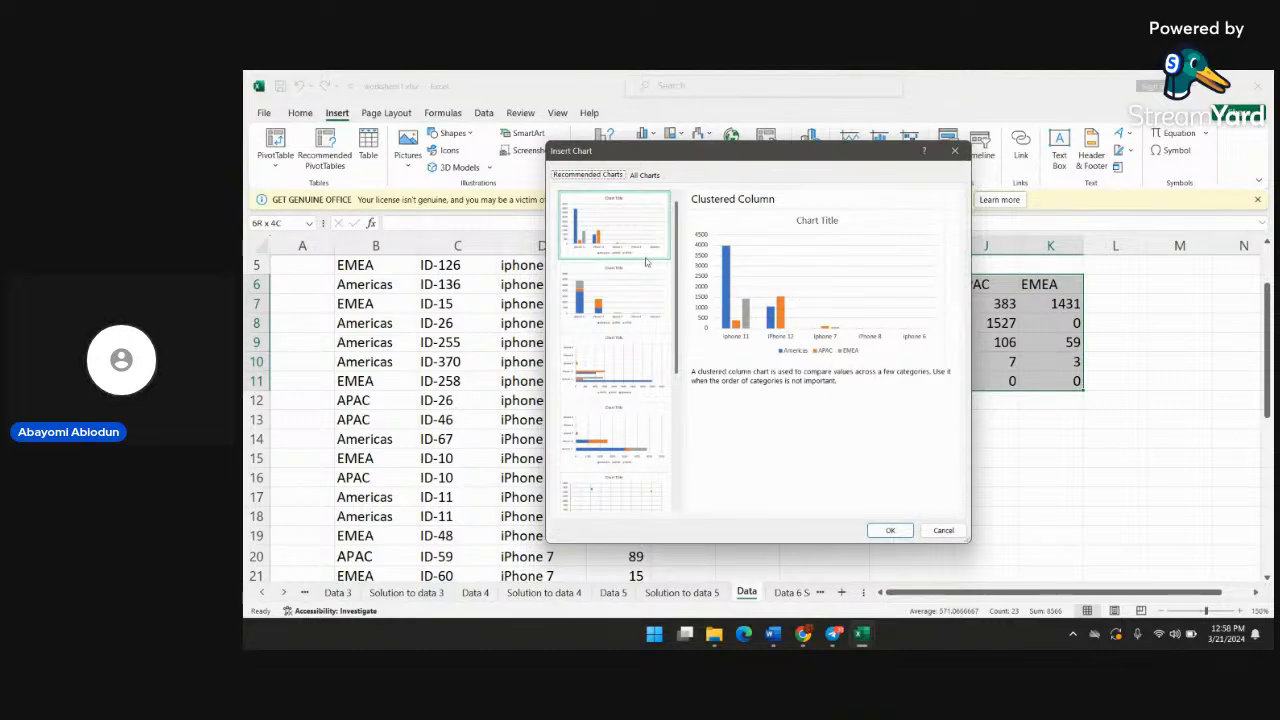
left_click(892, 530)
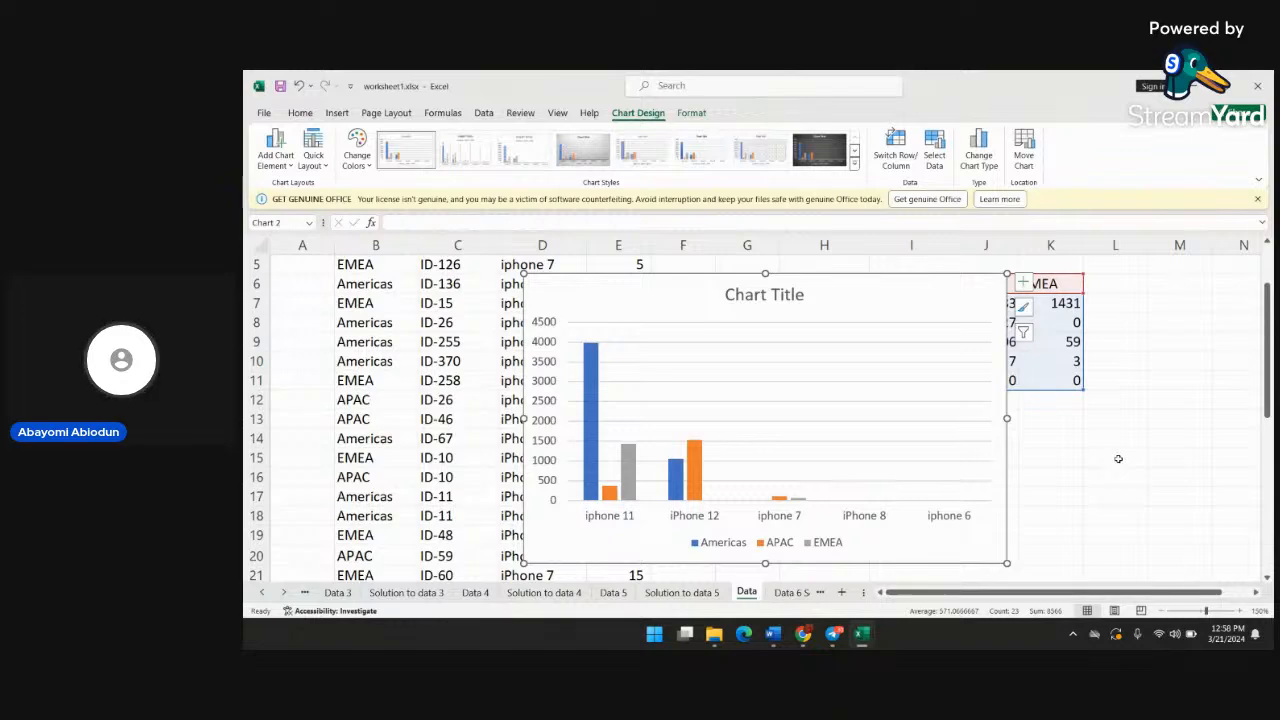
Examine the clustered column chart, comparing the Americas, APAC and EMEA quantities for each iPhone product
scroll(1114, 457, "down", 2)
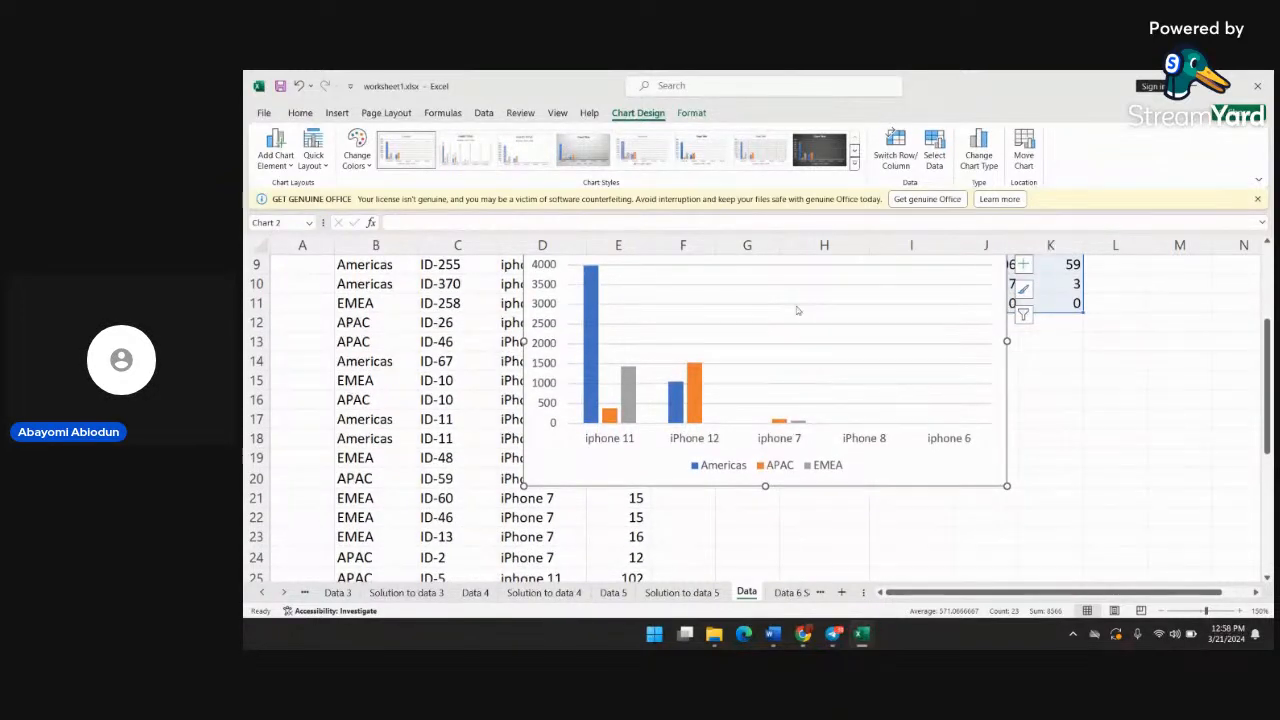
scroll(949, 310, "up", 3)
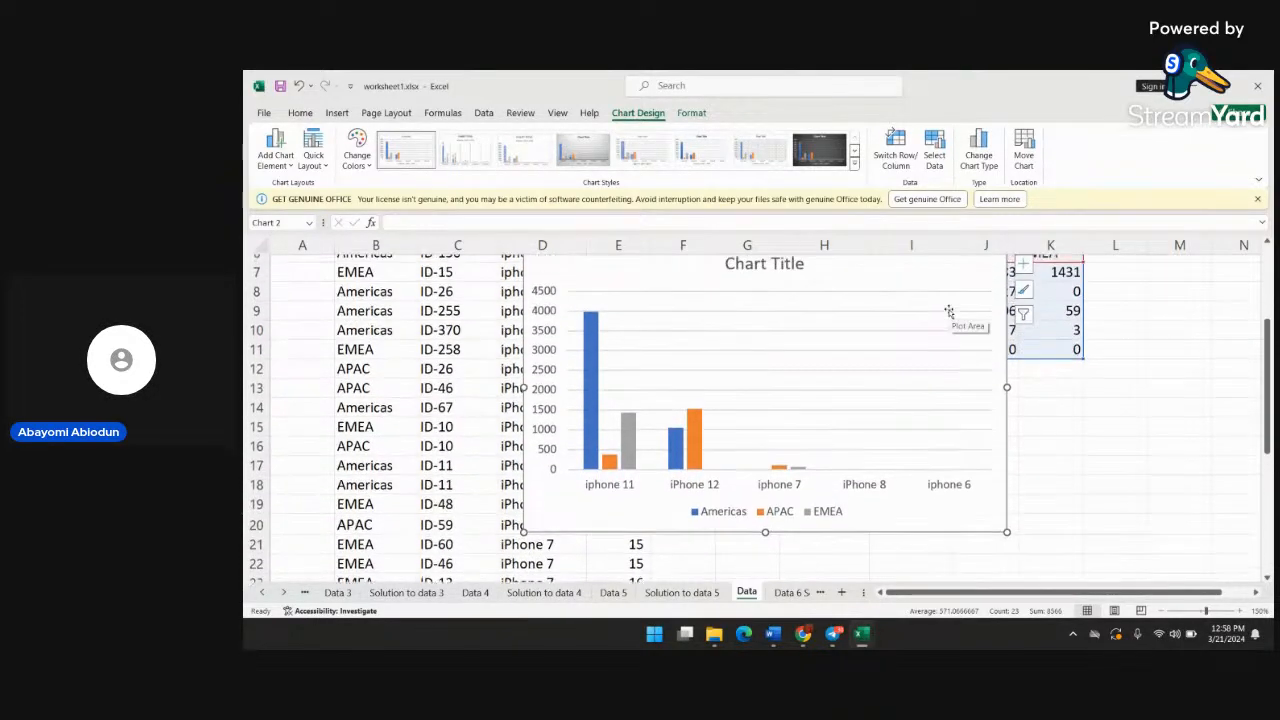
scroll(949, 310, "up", 2)
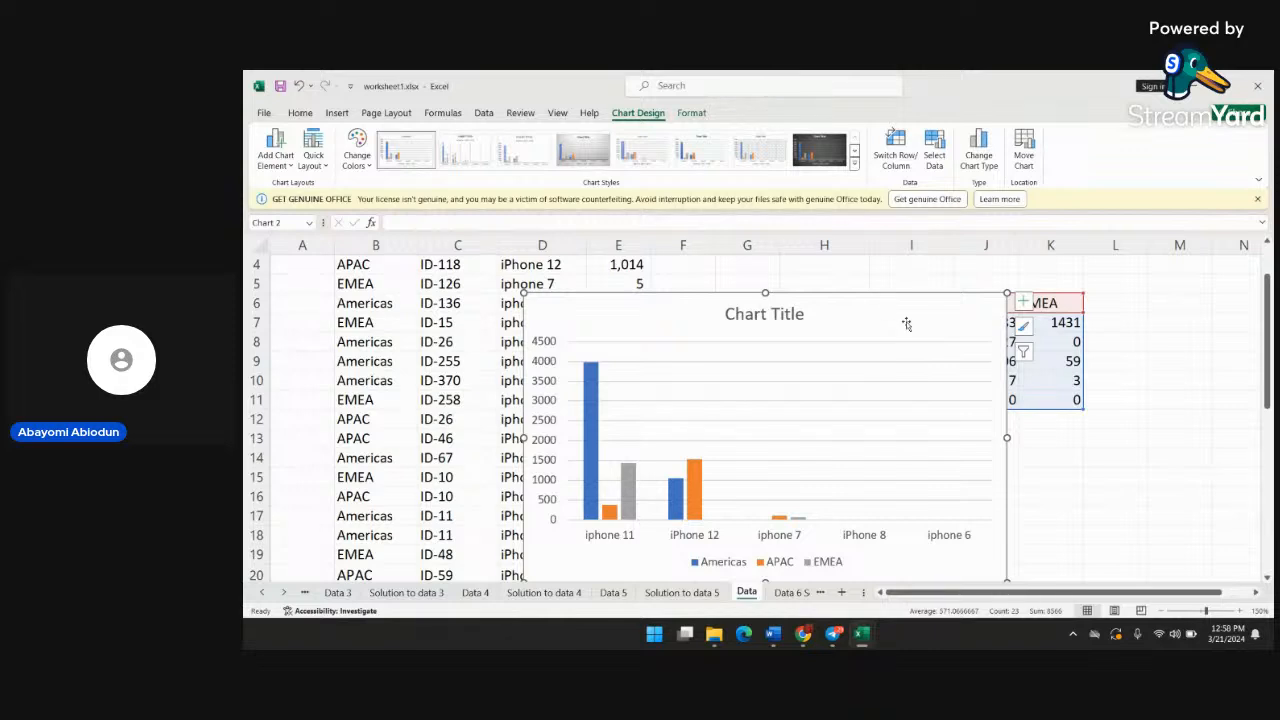
scroll(1022, 419, "down", 1)
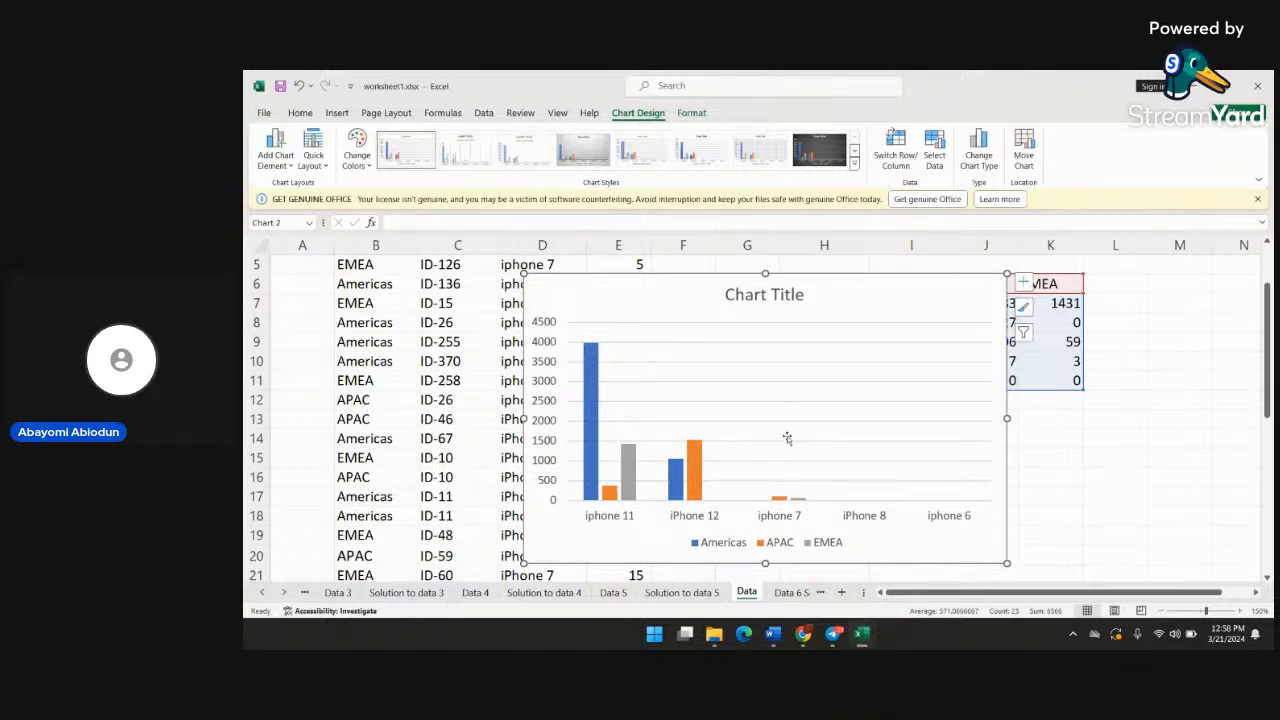
scroll(836, 508, "down", 1)
scroll(836, 508, "up", 1)
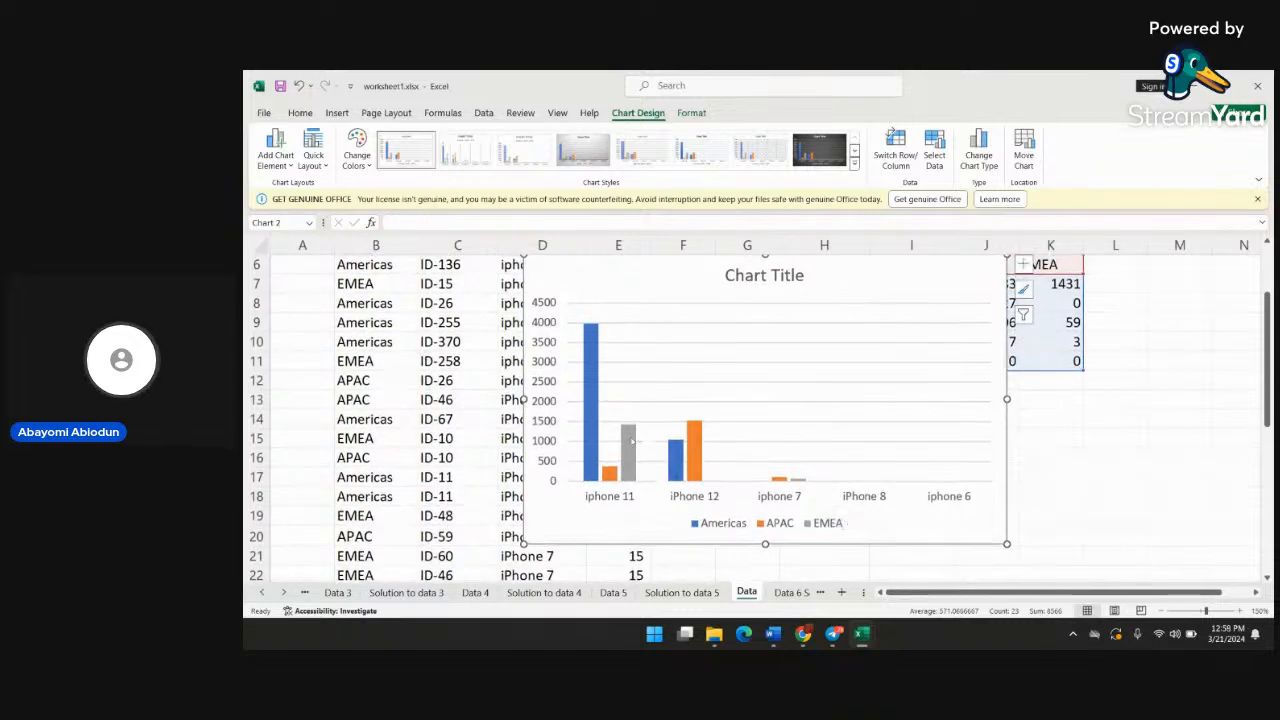
mouse_move(630, 456)
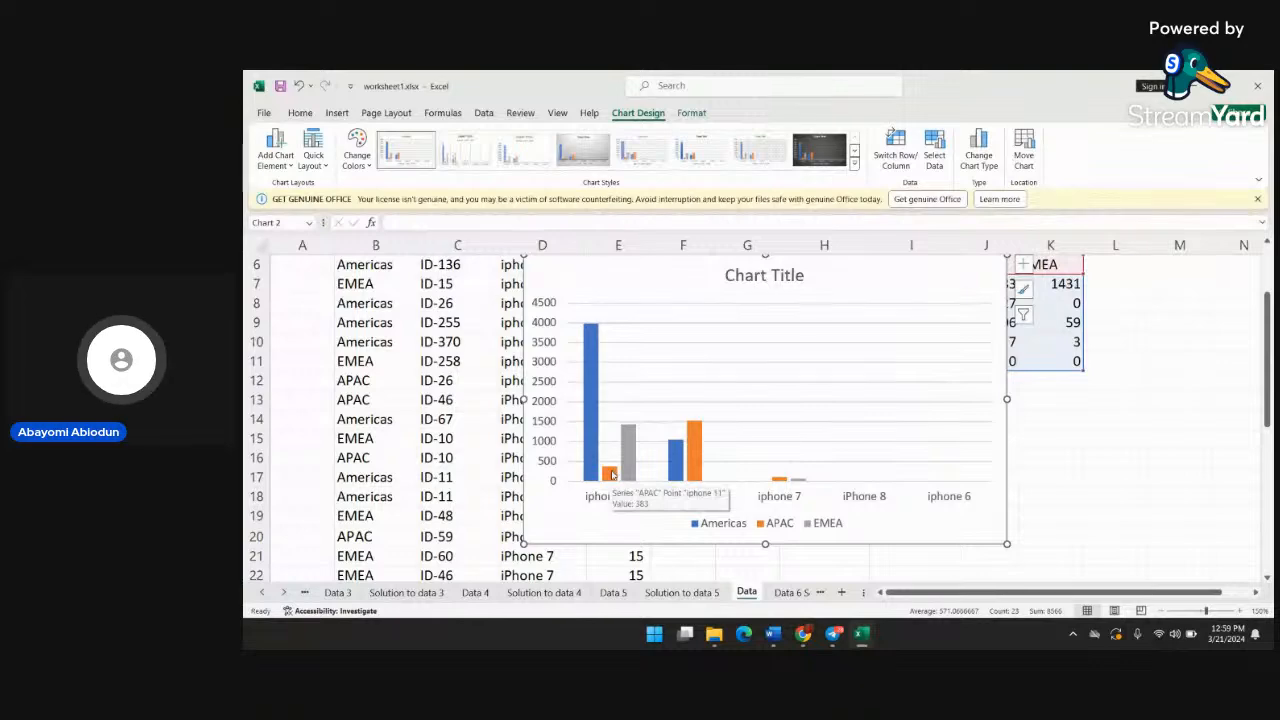
mouse_move(593, 440)
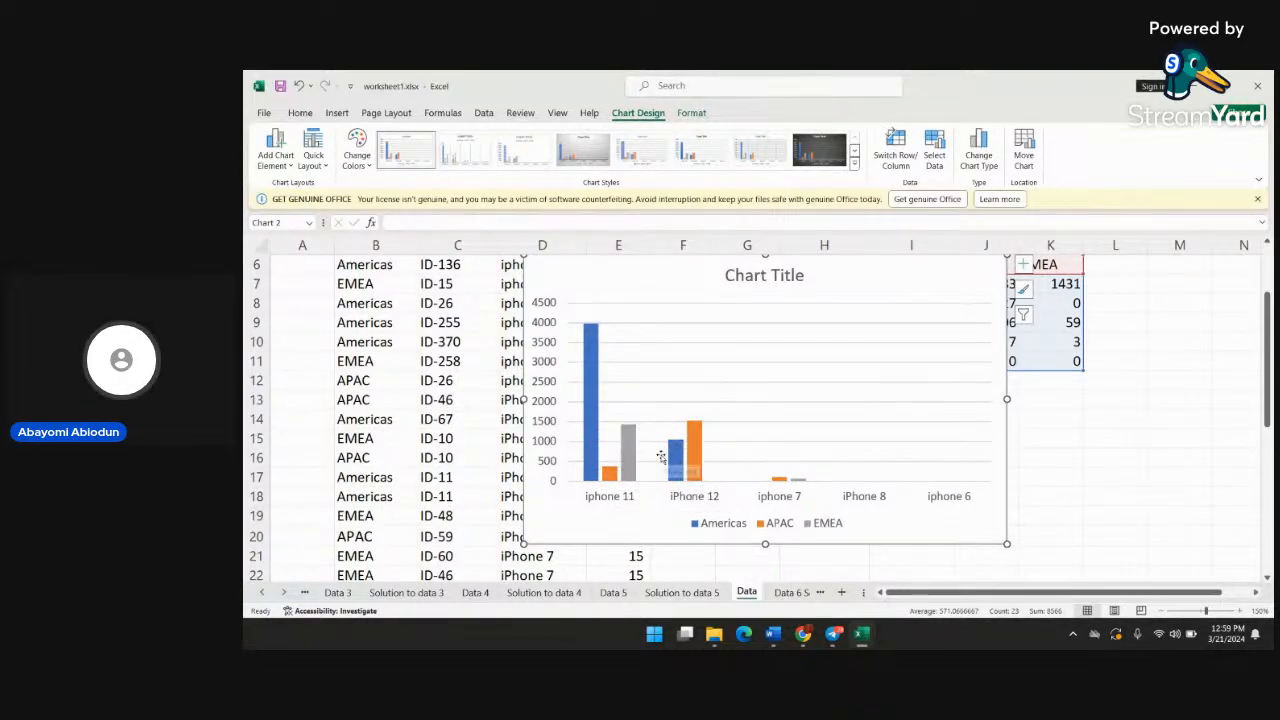
scroll(660, 457, "up", 1)
scroll(660, 457, "down", 1)
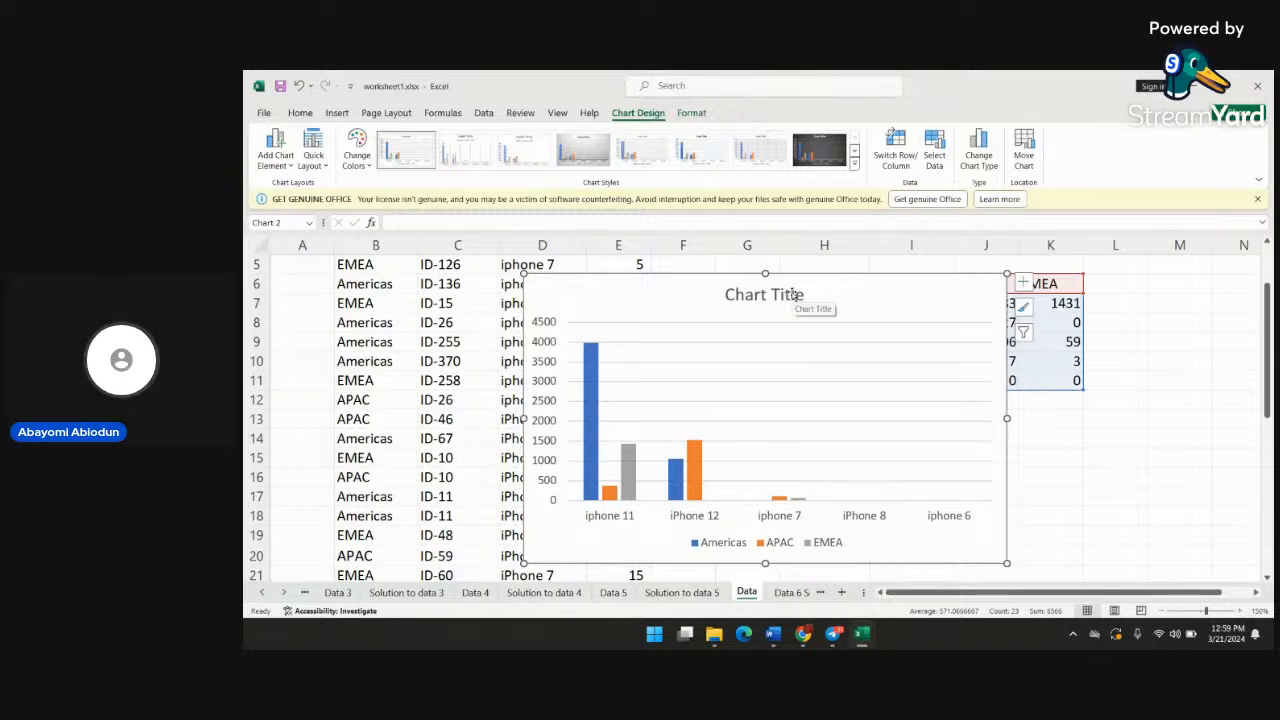
Delete the recreated clustered column chart from the Data sheet, leaving the grid H6:K11 selected
left_click(717, 293)
left_click(674, 287)
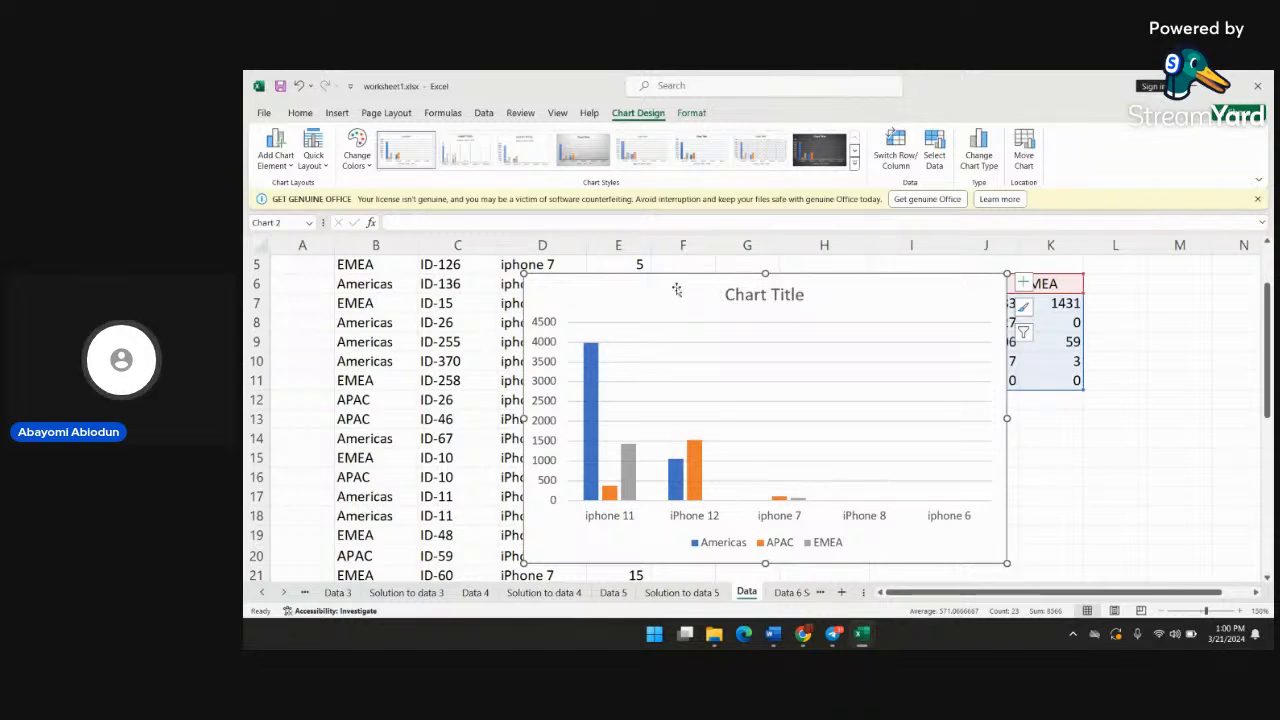
key("Delete")
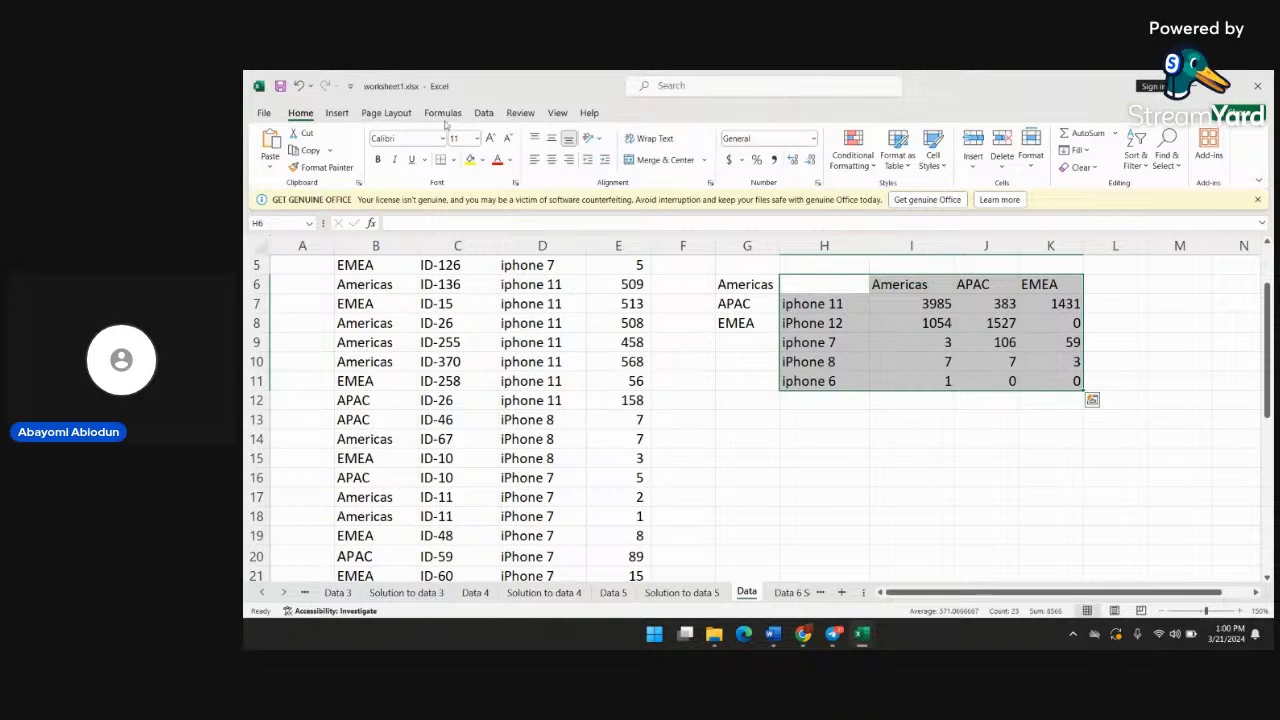
Insert a 2-D line chart from the selected summary grid H6:K11
left_click(338, 113)
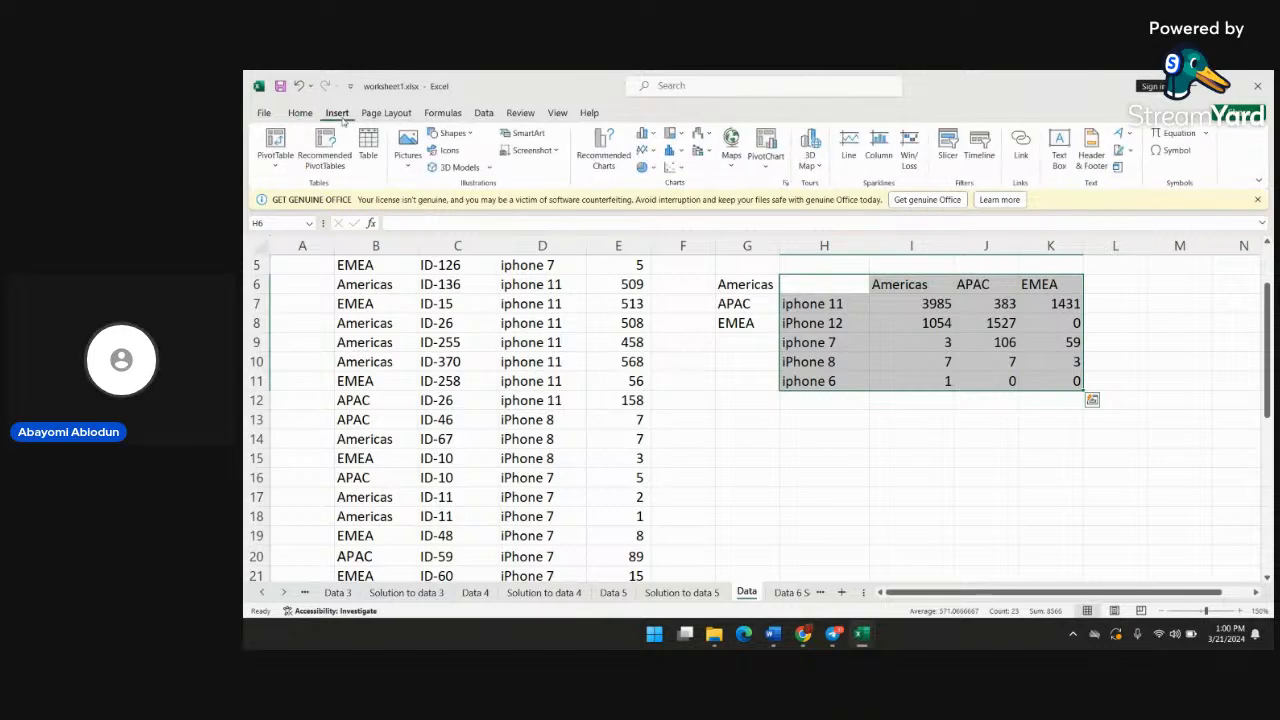
left_click(645, 150)
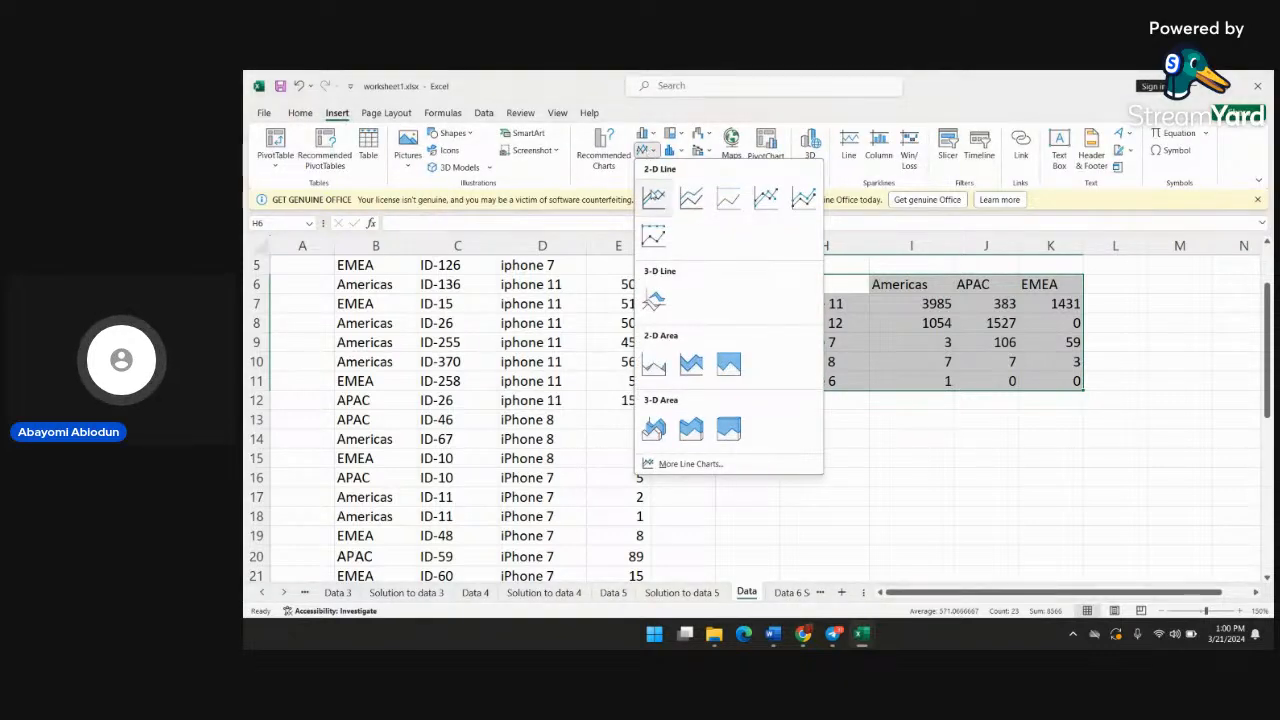
left_click(652, 197)
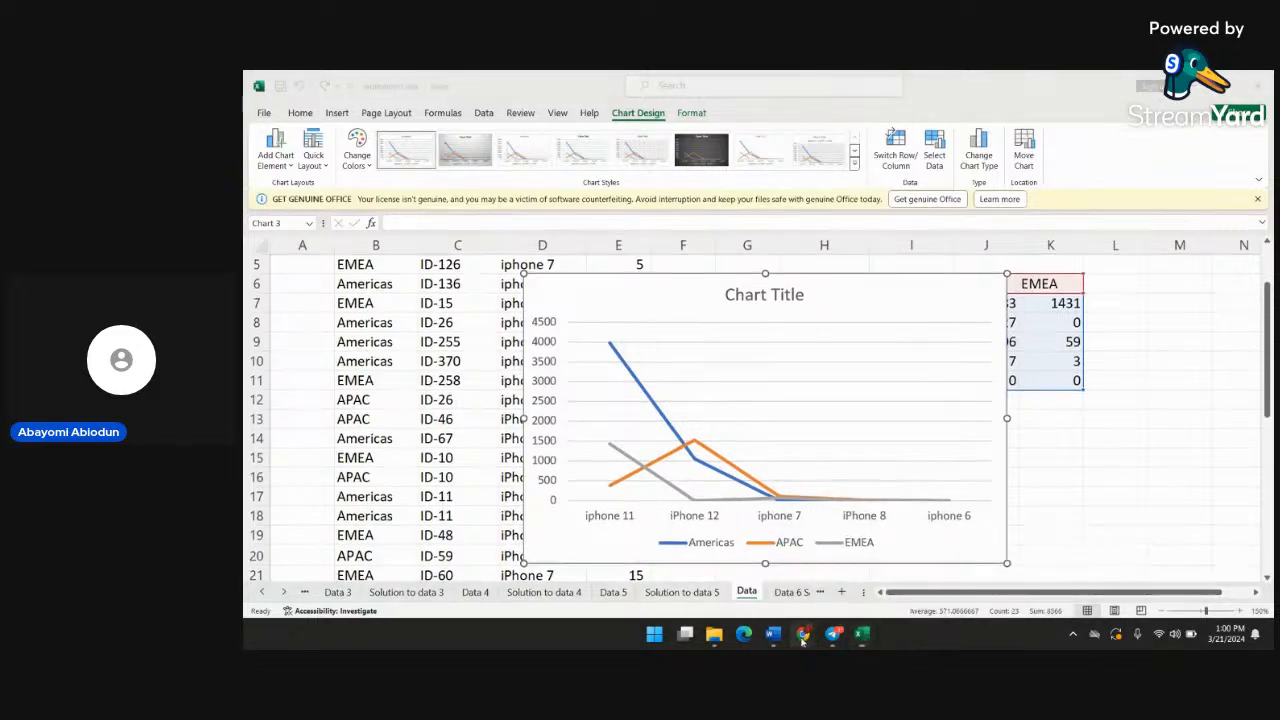
Switch to the StreamYard studio in Chrome to read the viewer comments, and return to worksheet1.xlsx in Excel
mouse_move(803, 635)
left_click(750, 578)
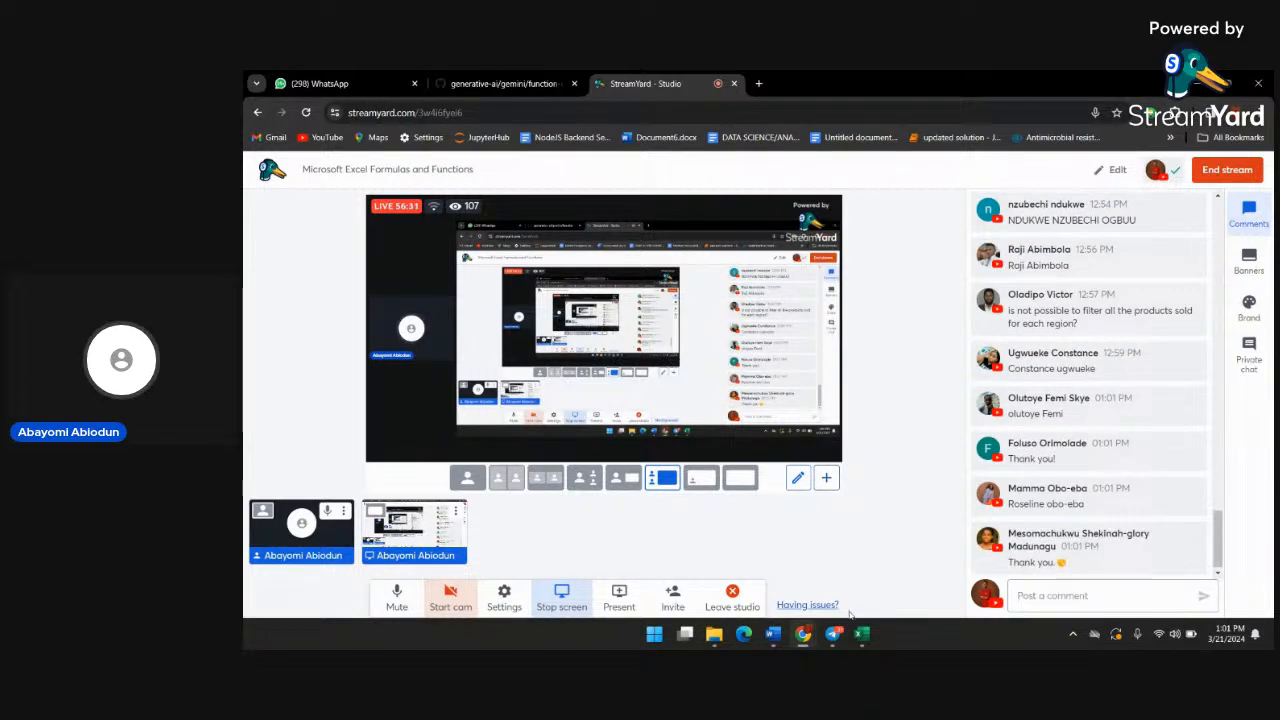
mouse_move(862, 633)
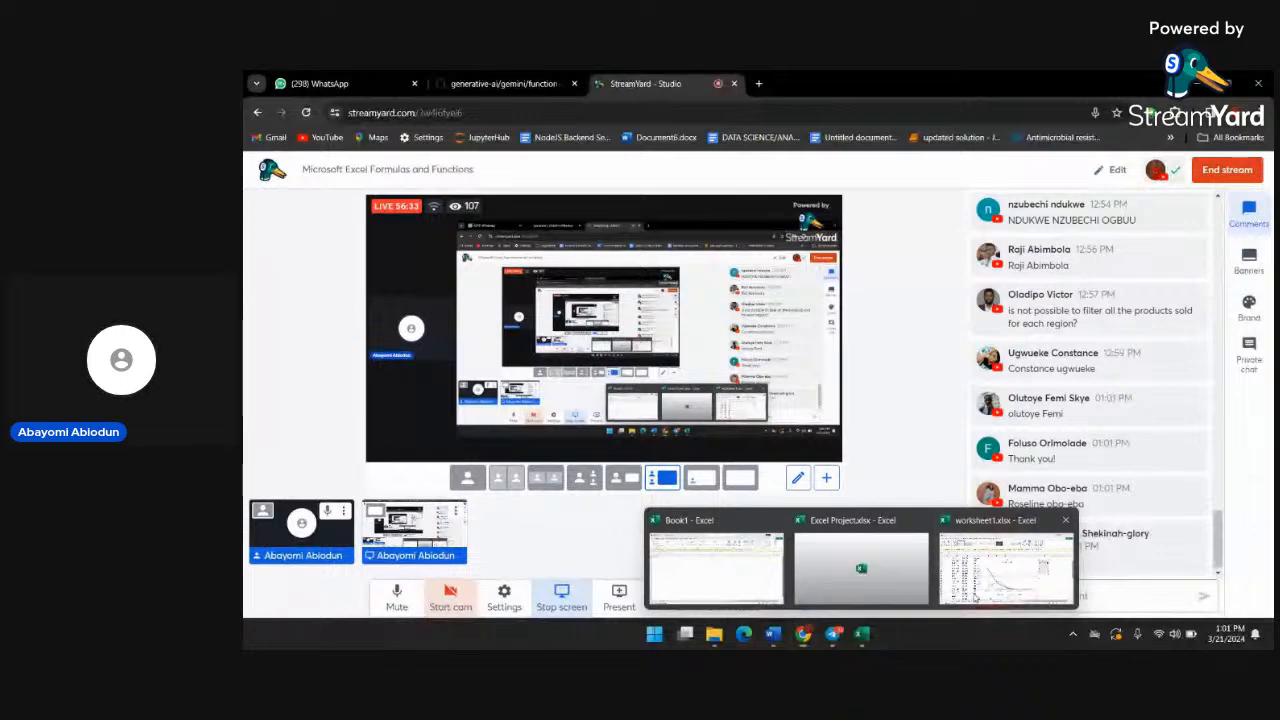
left_click(1005, 565)
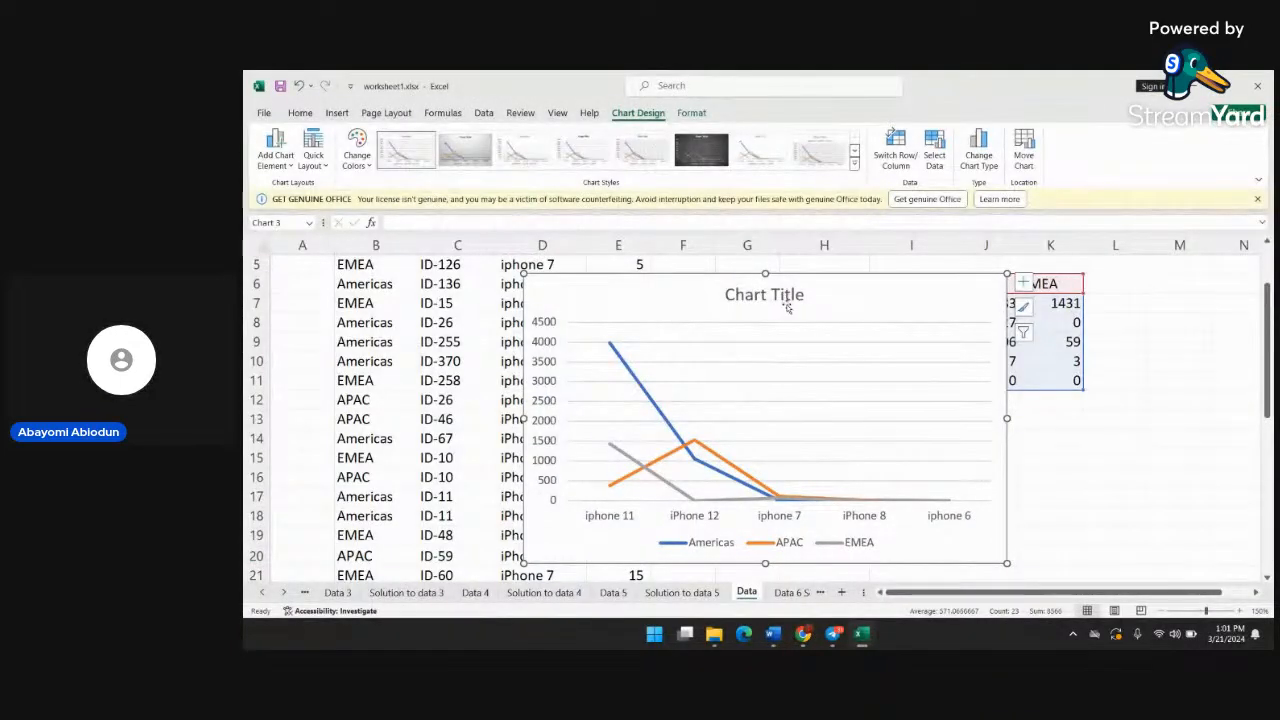
Delete the line chart's title and the whole line chart from the Data sheet
left_click(787, 299)
key("Delete")
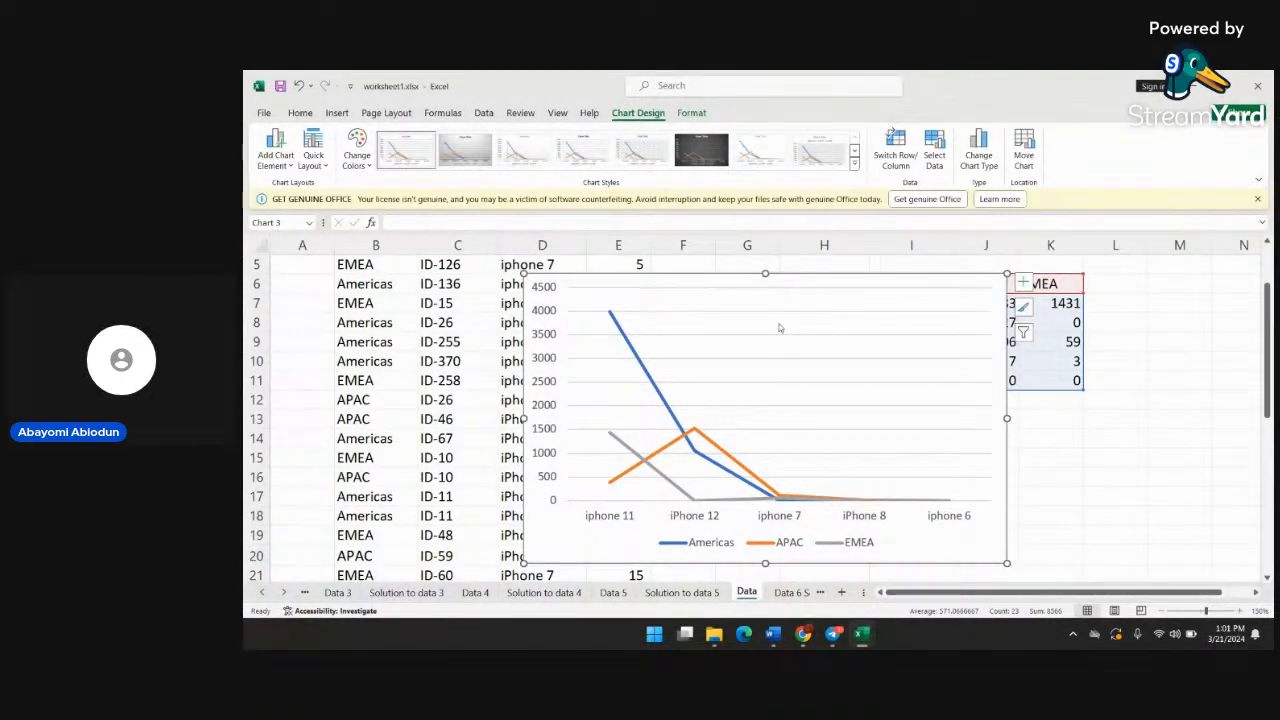
key("Delete")
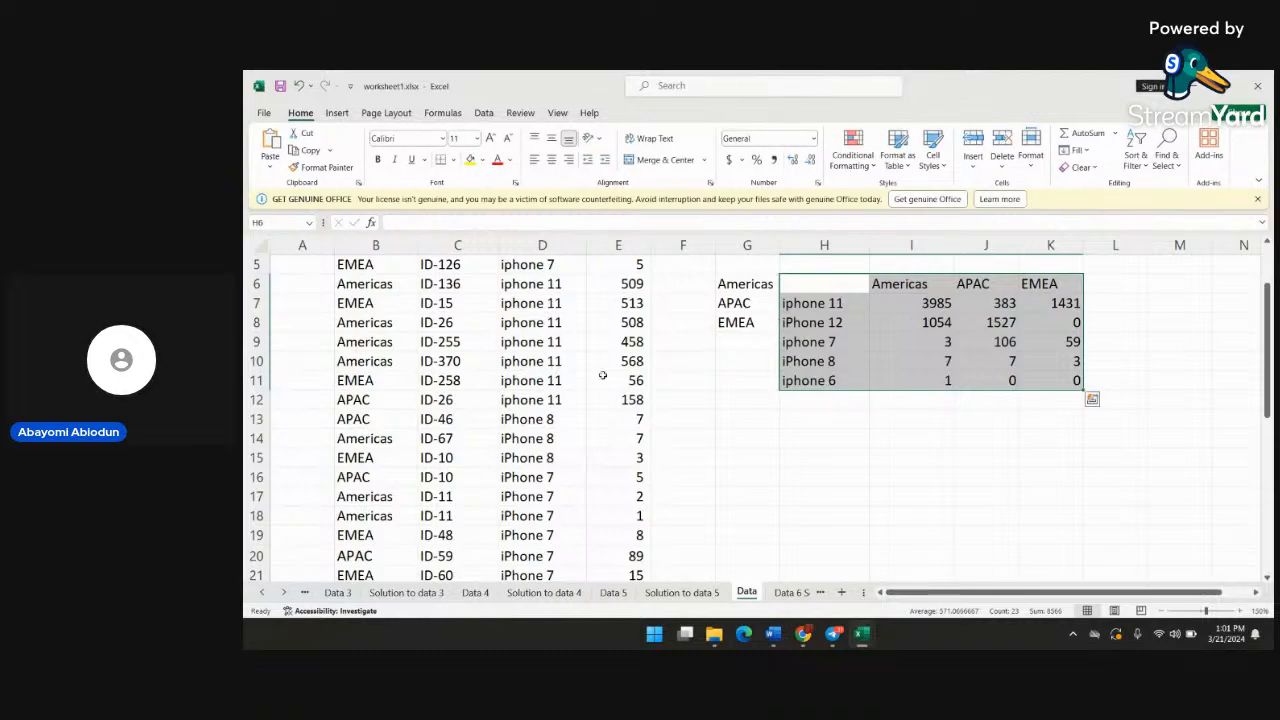
Filter the data table's Region column to show only Americas
scroll(505, 340, "up", 2)
left_click(530, 434)
scroll(530, 421, "down", 1)
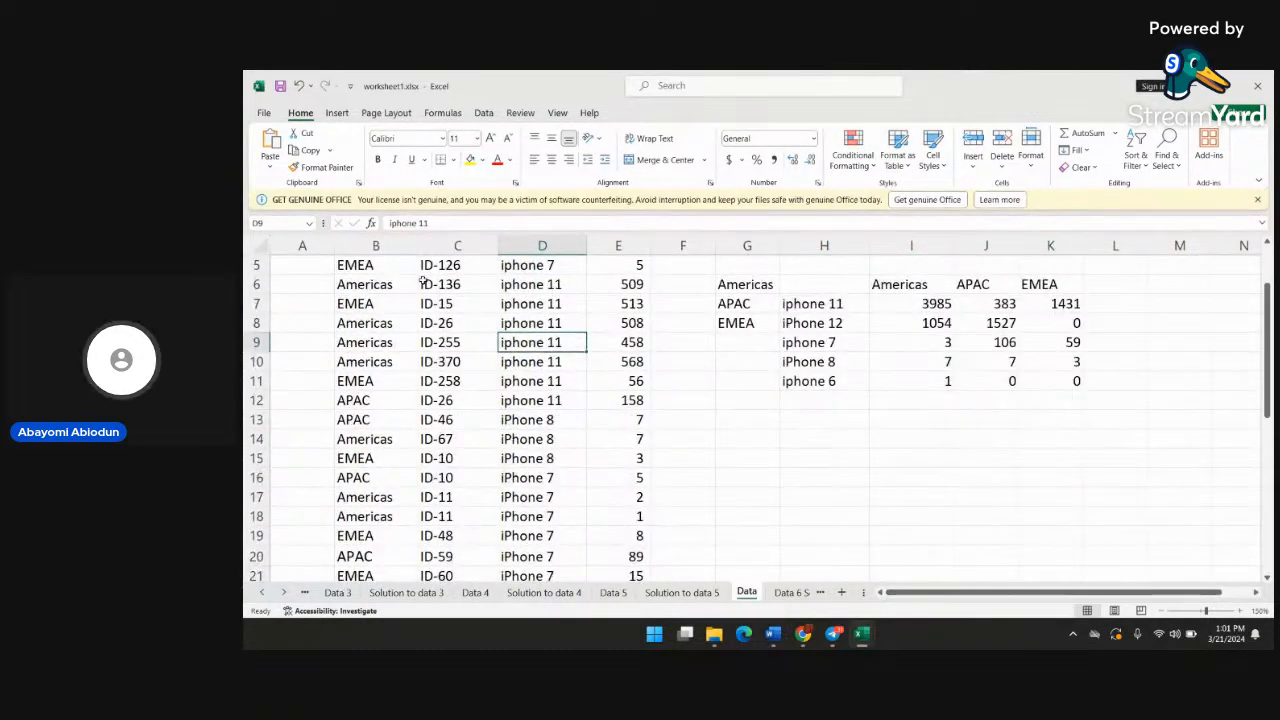
scroll(420, 300, "up", 1)
left_click(422, 290)
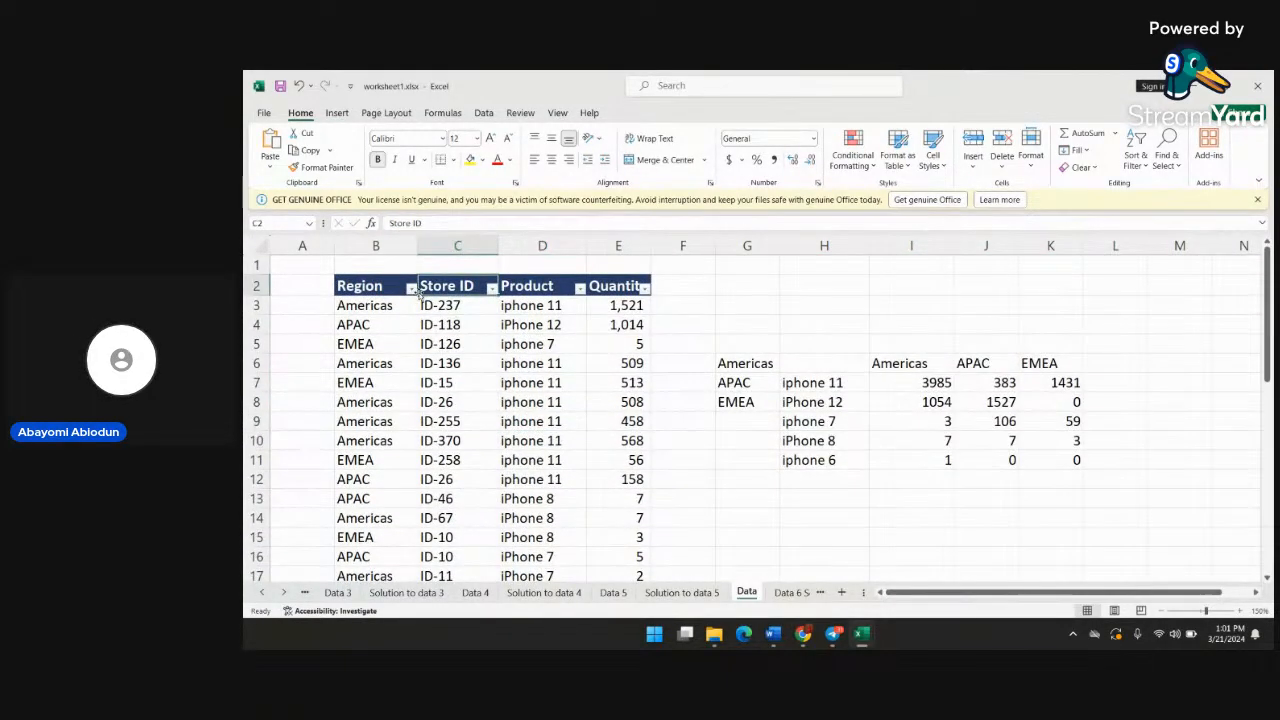
left_click(410, 288)
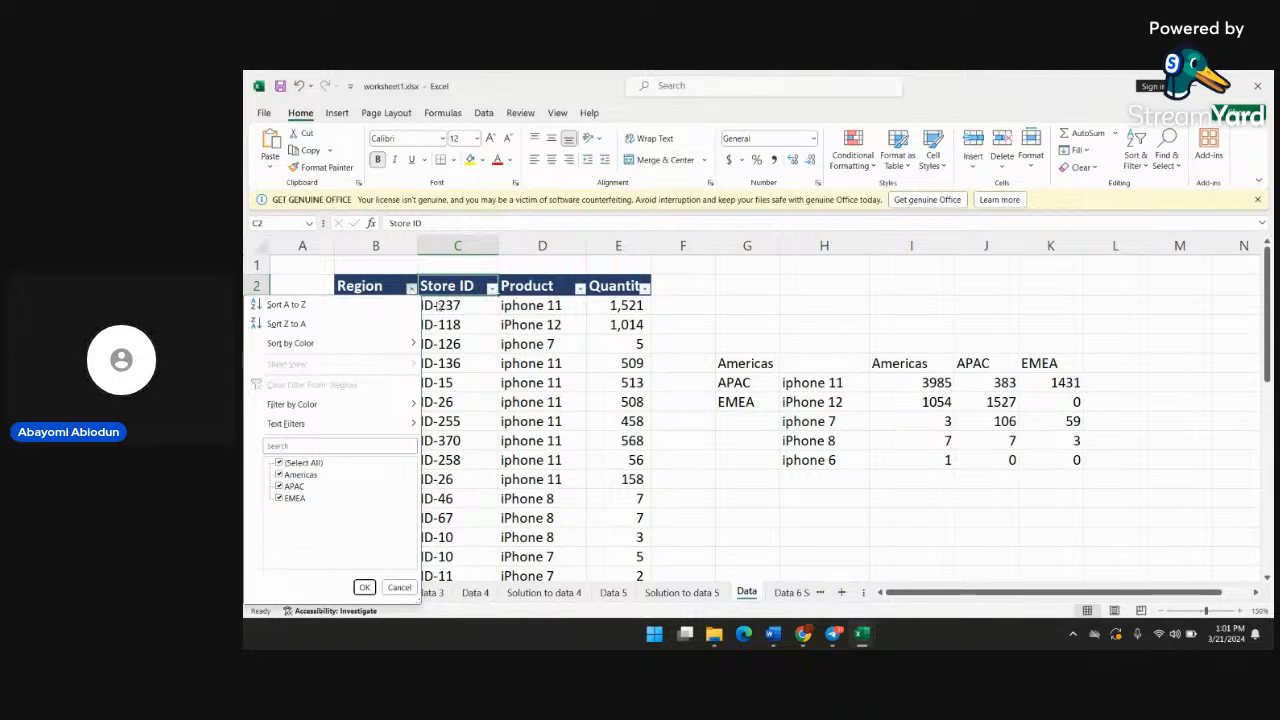
left_click(279, 463)
left_click(279, 475)
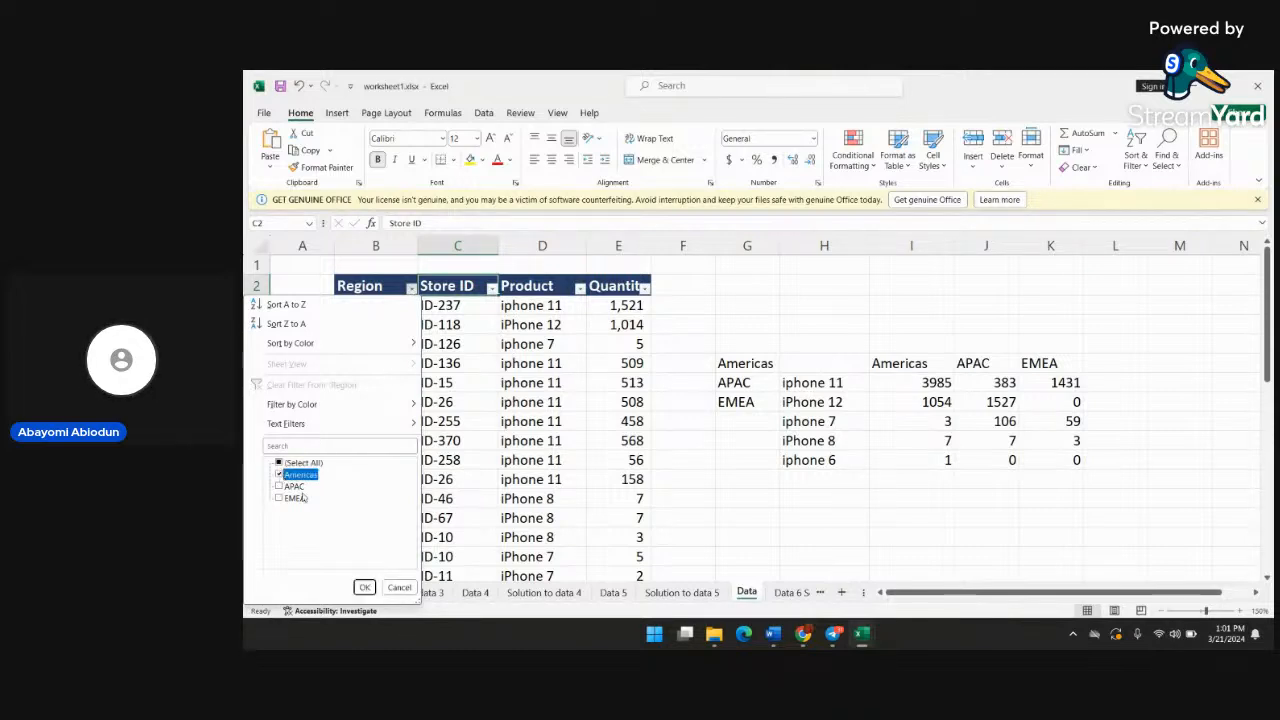
left_click(365, 588)
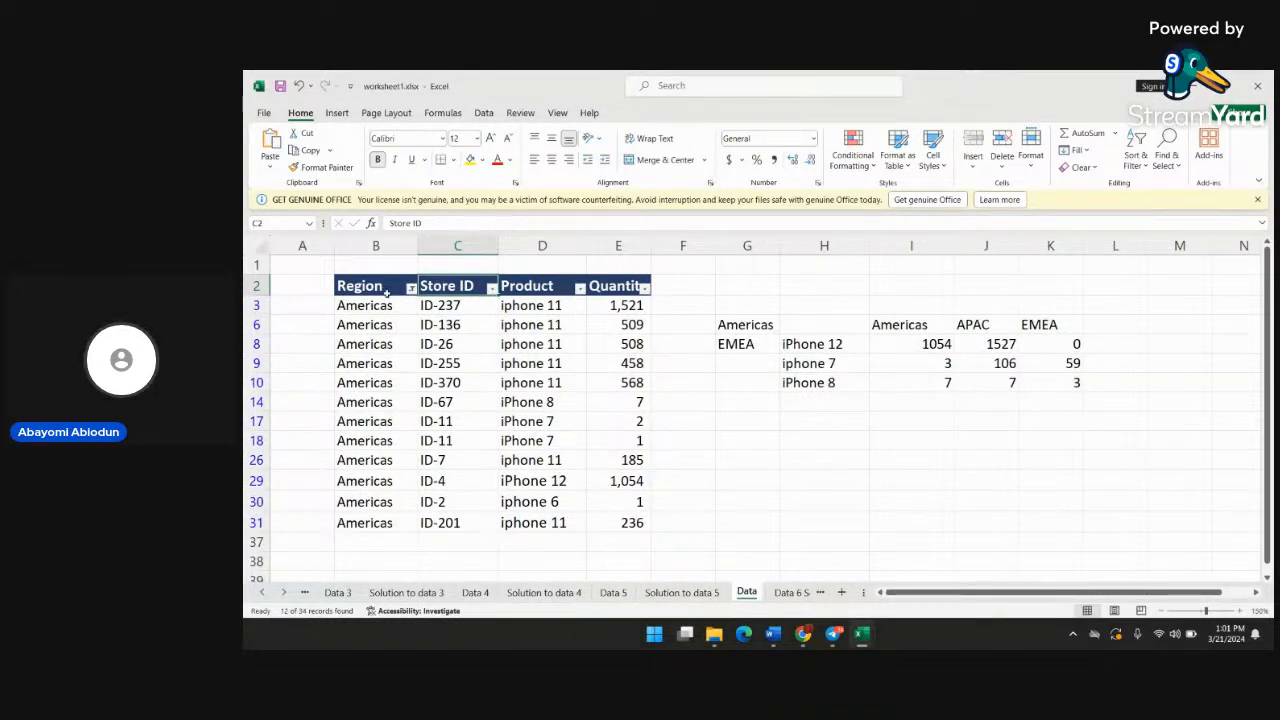
Filter the Product column to show only iphone 11, excluding iPhone 12, iphone 6, iPhone 7 and iPhone 8
left_click(580, 288)
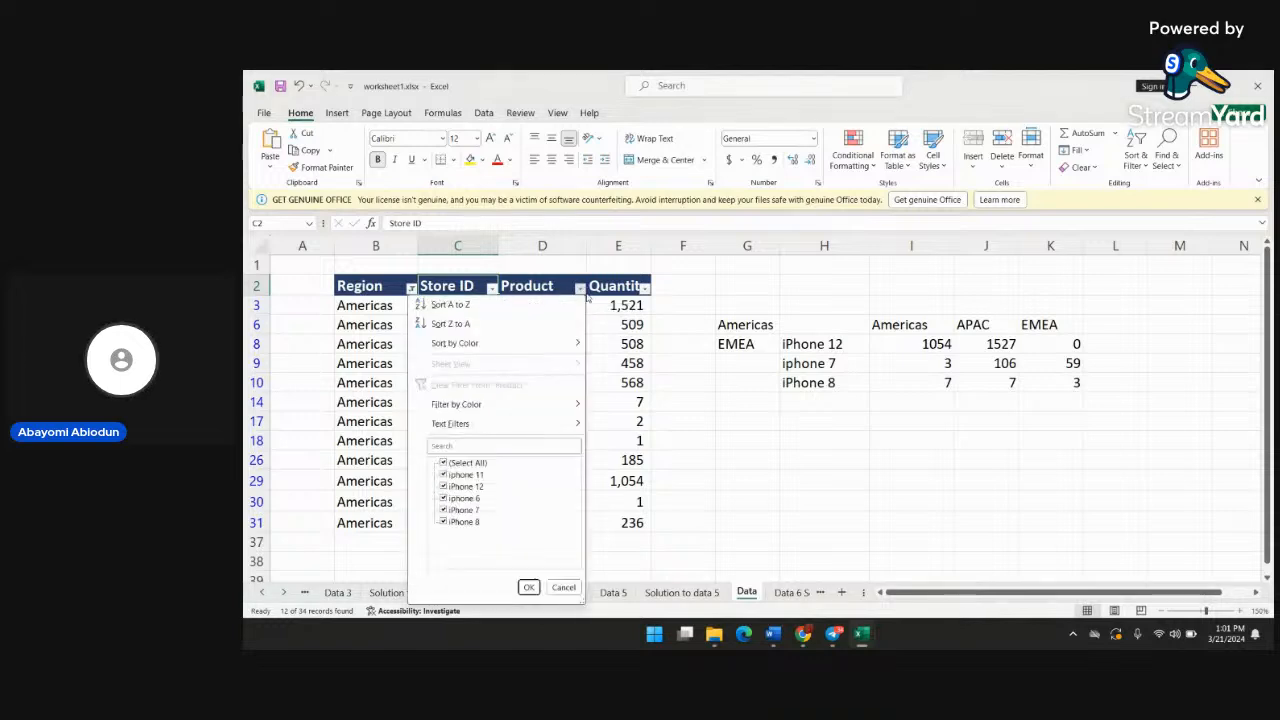
left_click(443, 486)
left_click(443, 498)
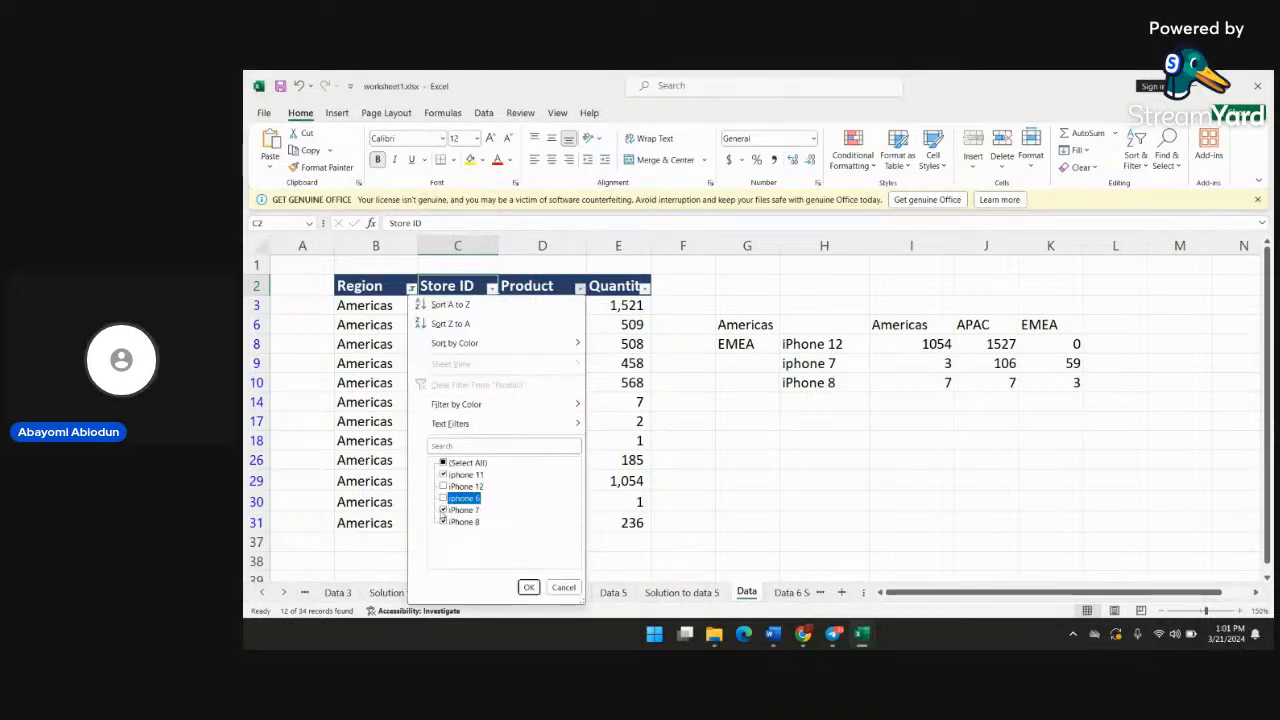
left_click(443, 510)
left_click(443, 522)
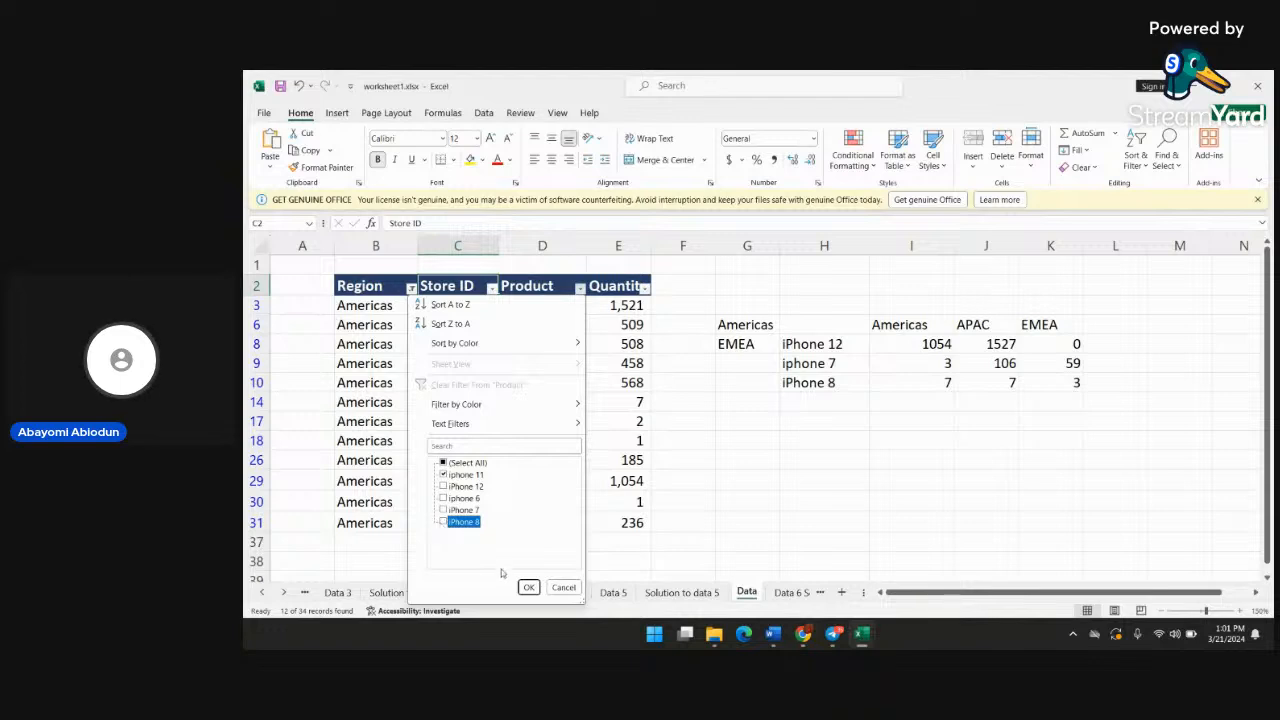
left_click(528, 587)
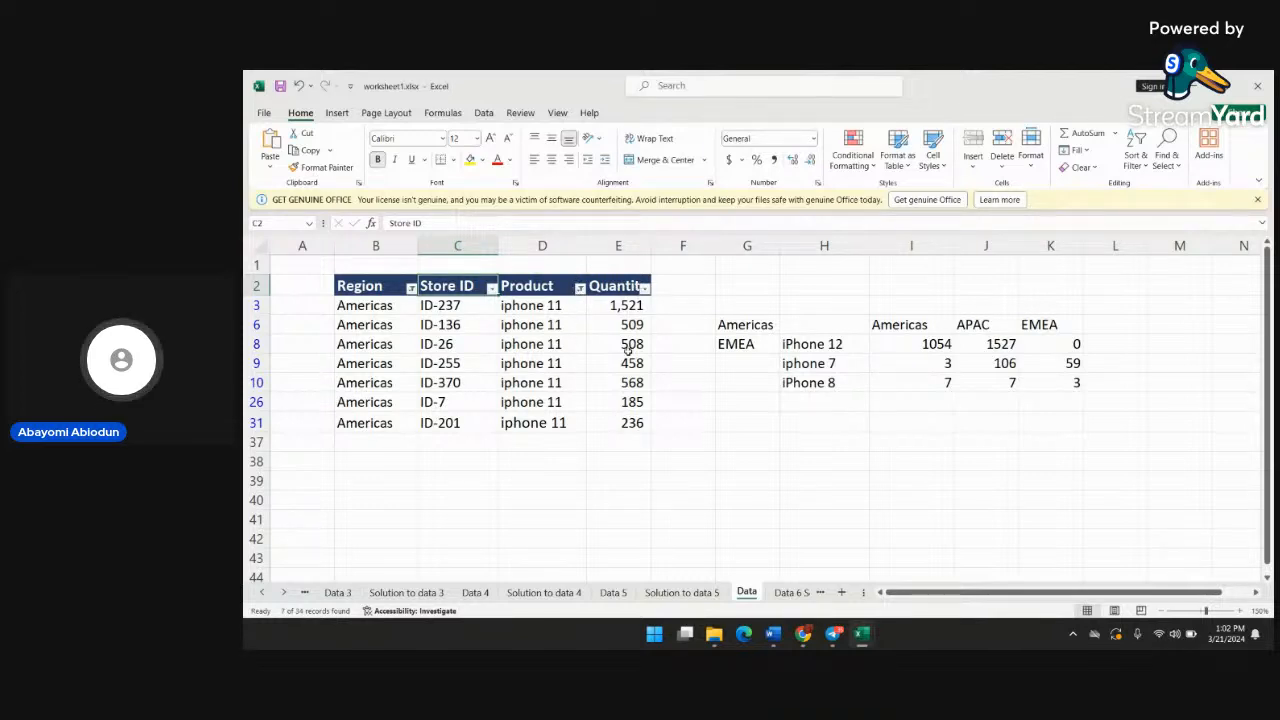
left_click(623, 444)
type("=s")
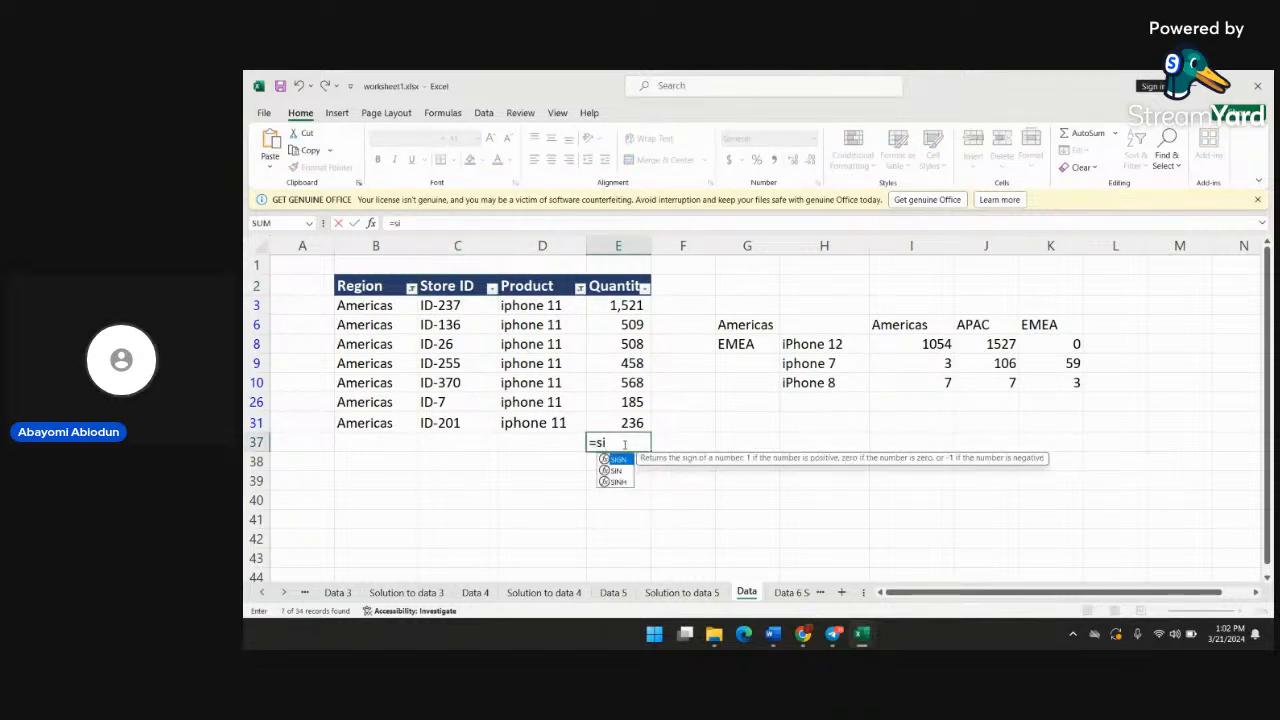
type("um(")
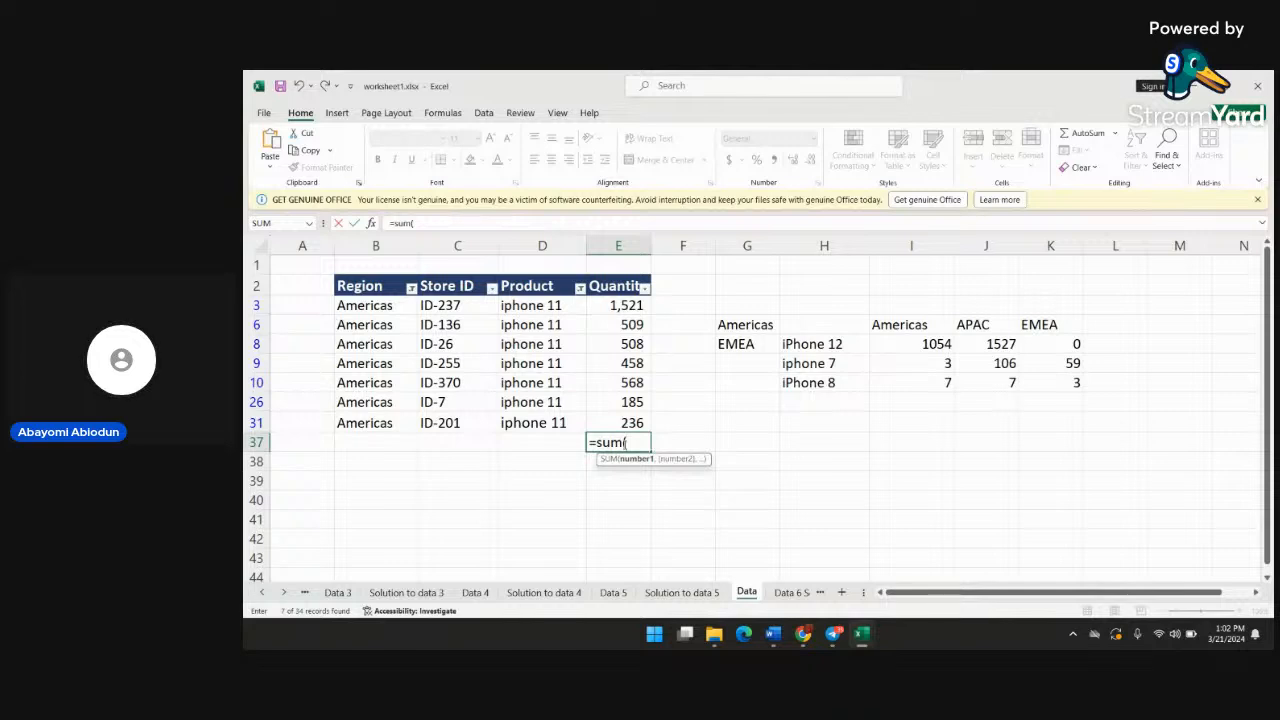
type("b")
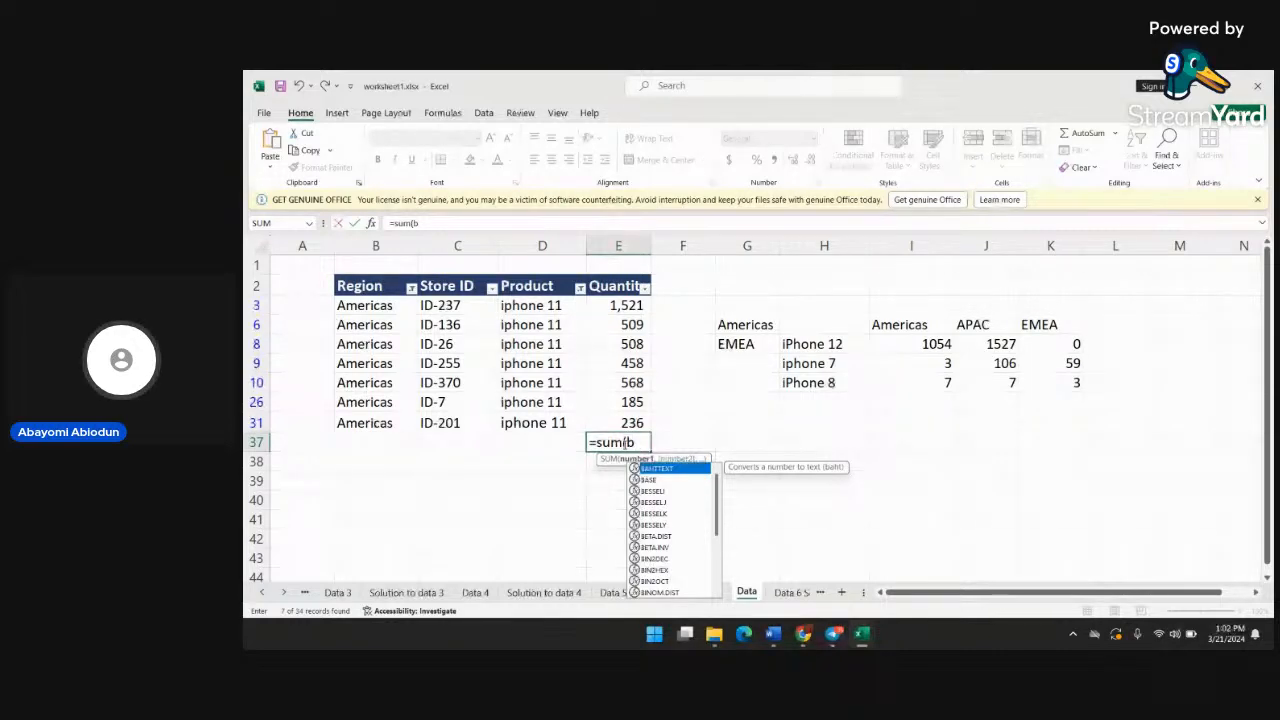
type("3,")
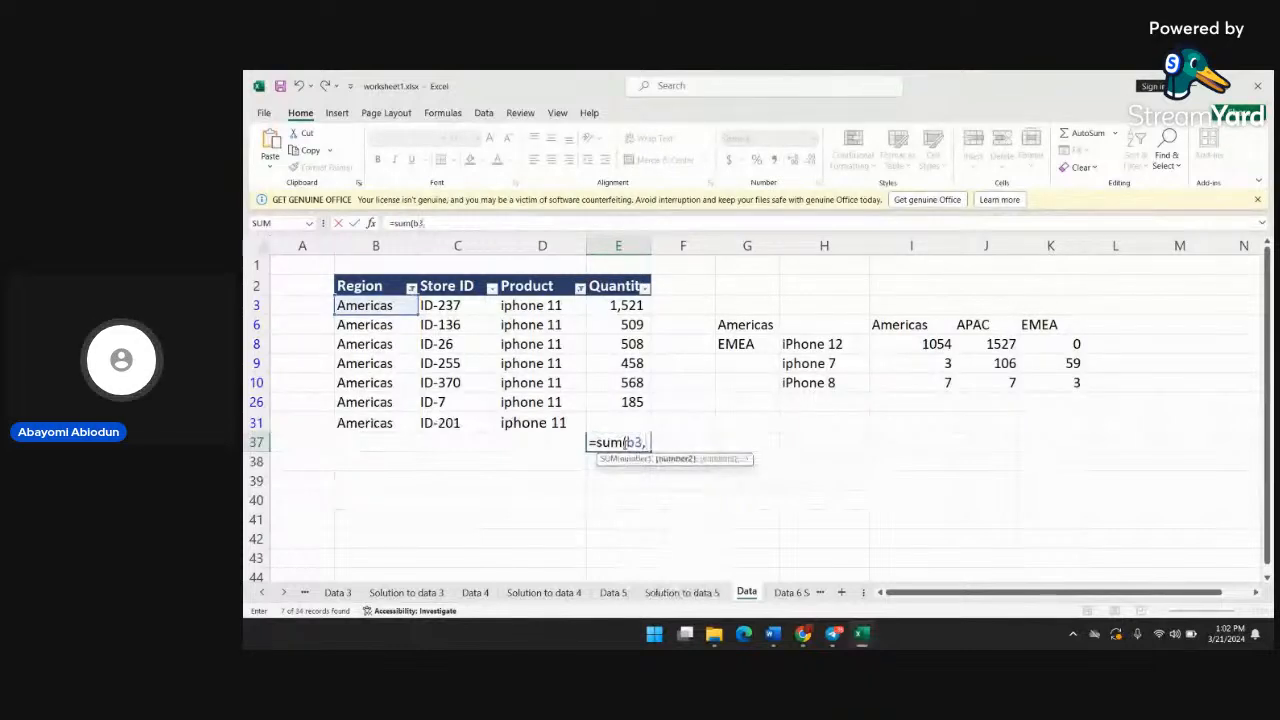
key("BackSpace")
key("BackSpace")
key("BackSpace")
key("BackSpace")
key("BackSpace")
key("BackSpace")
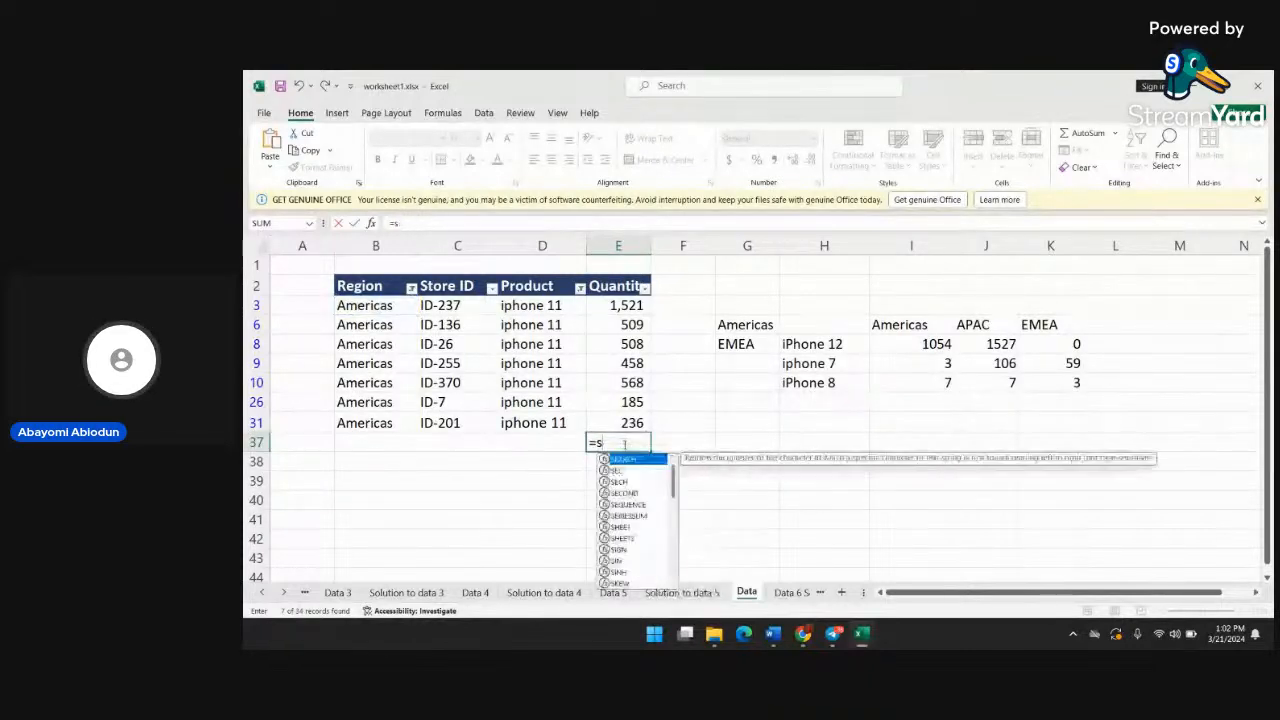
key("BackSpace")
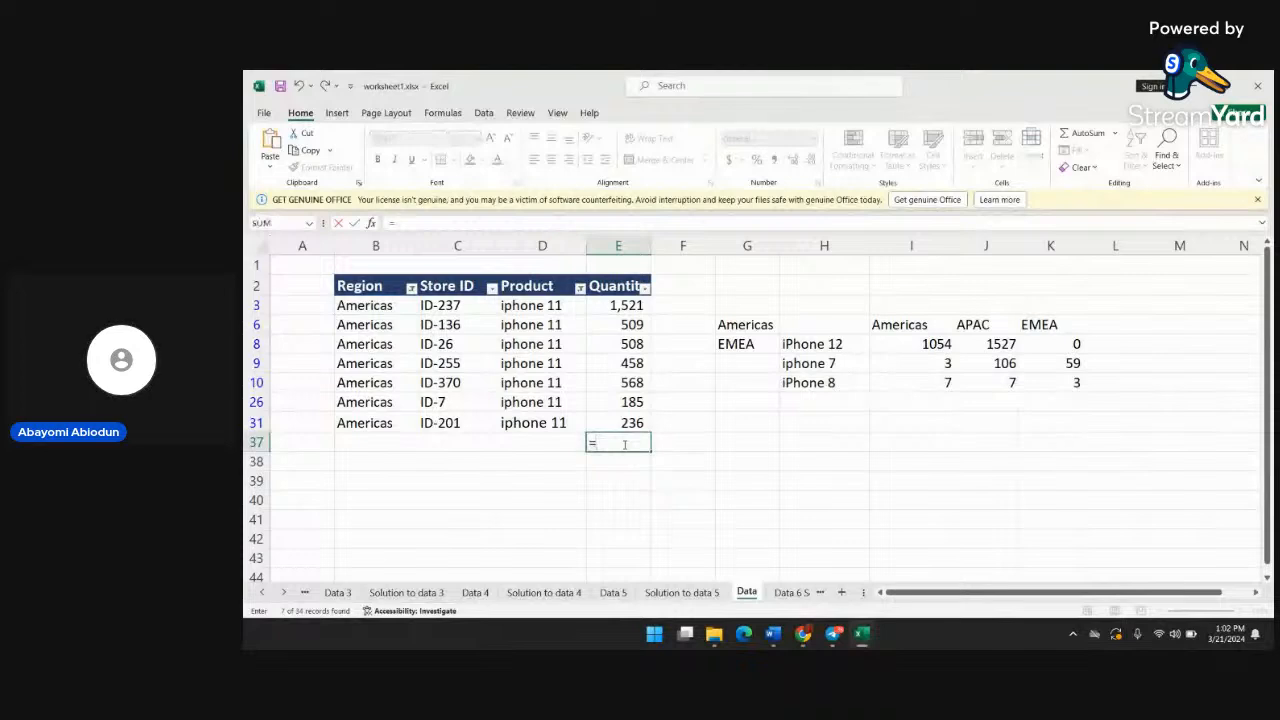
type("b2")
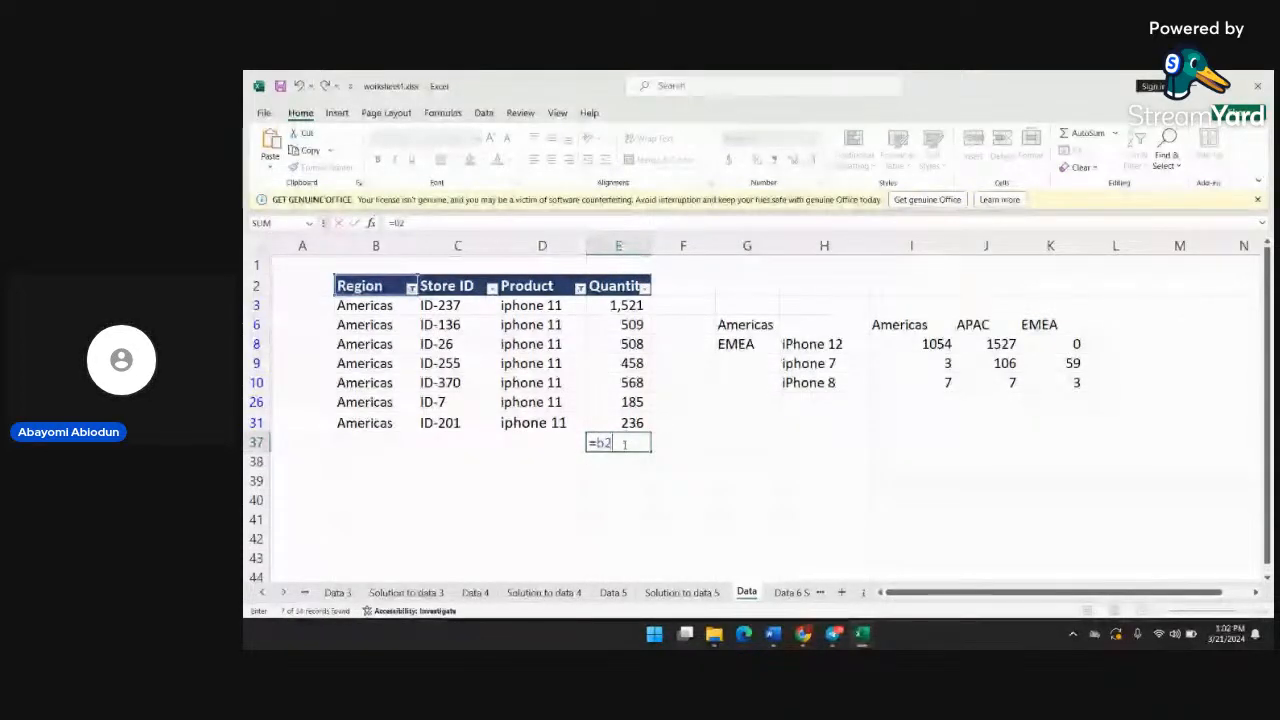
key("BackSpace")
type("3")
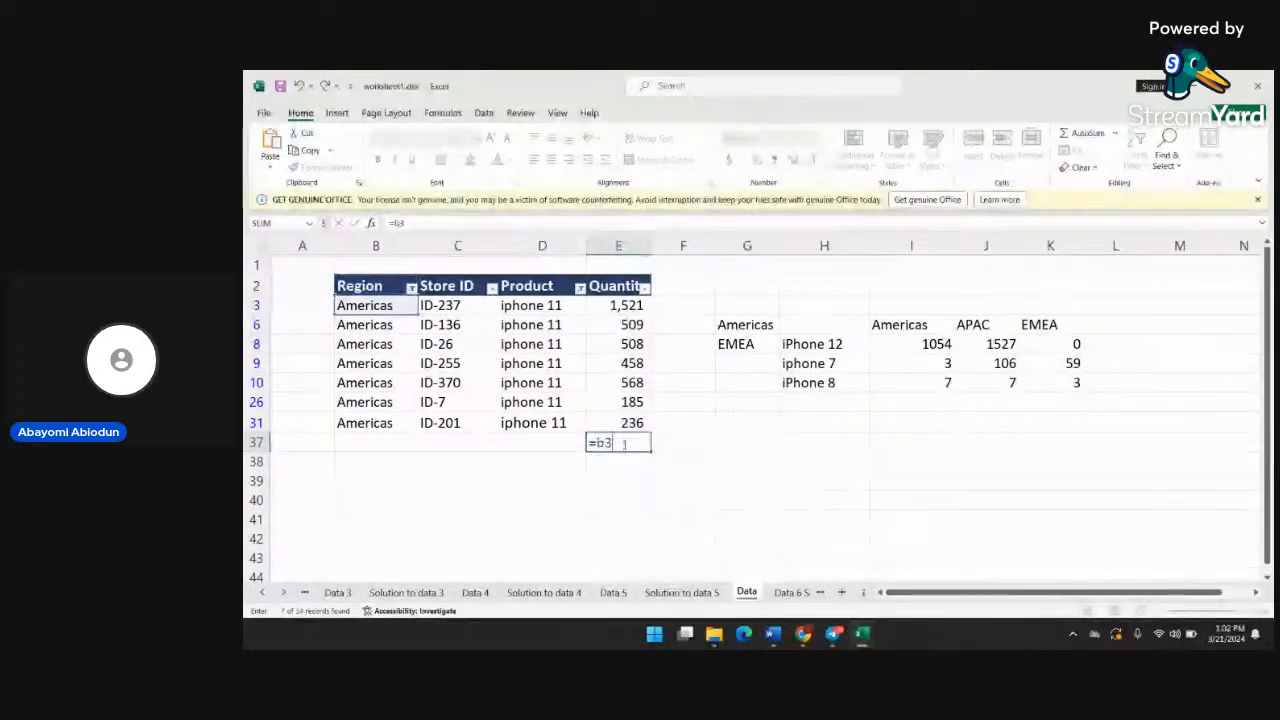
key("BackSpace")
key("BackSpace")
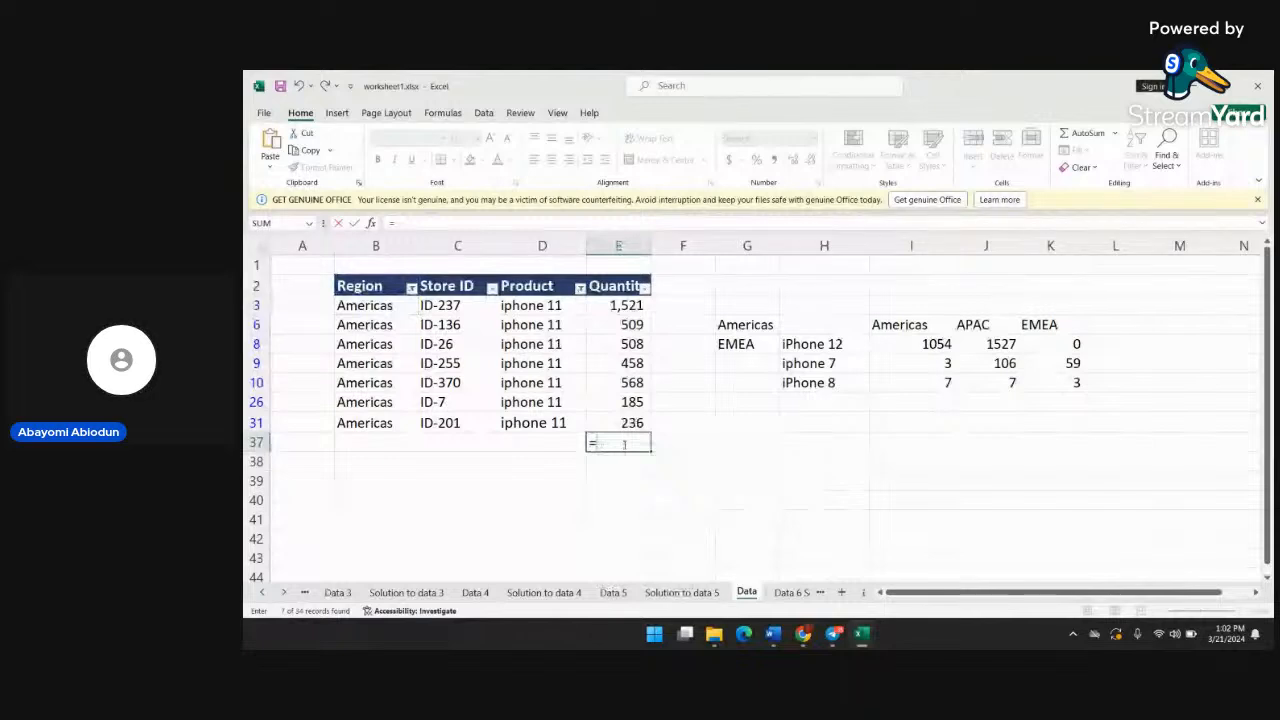
Begin a sum formula in E37 below the filtered Quantity column, adding cells E3, E6 and E8
type("e3")
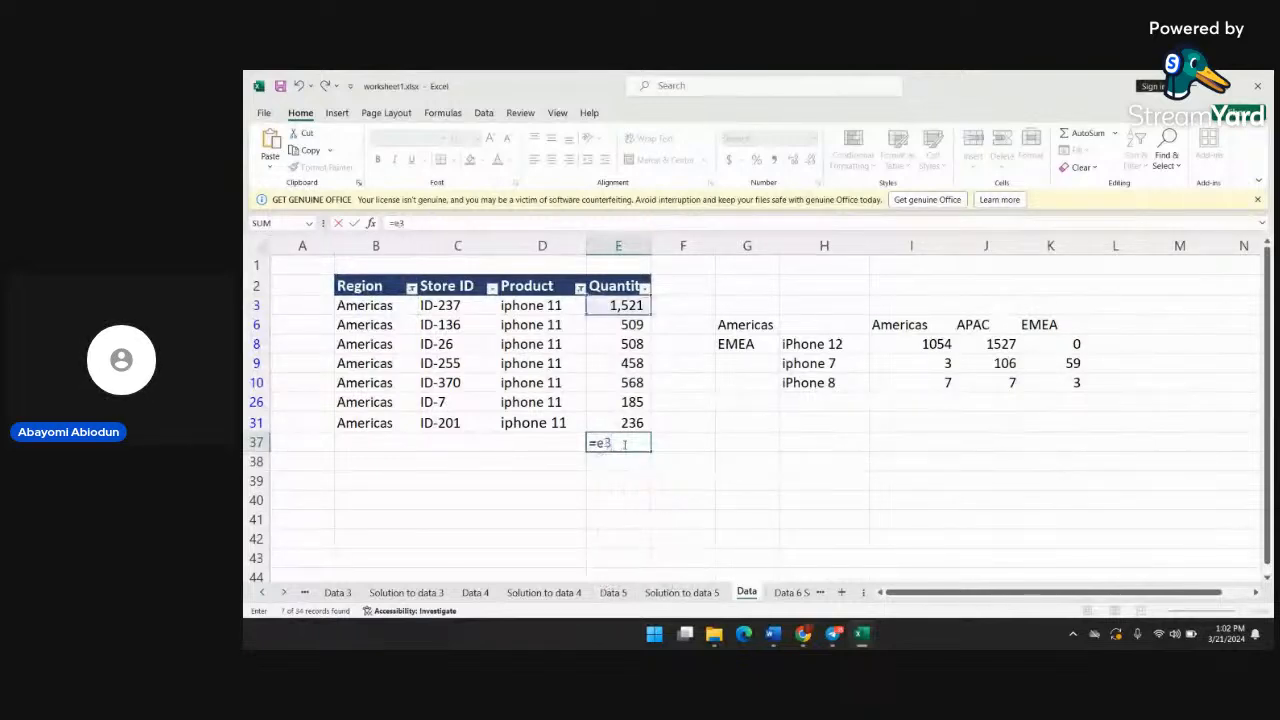
type("+")
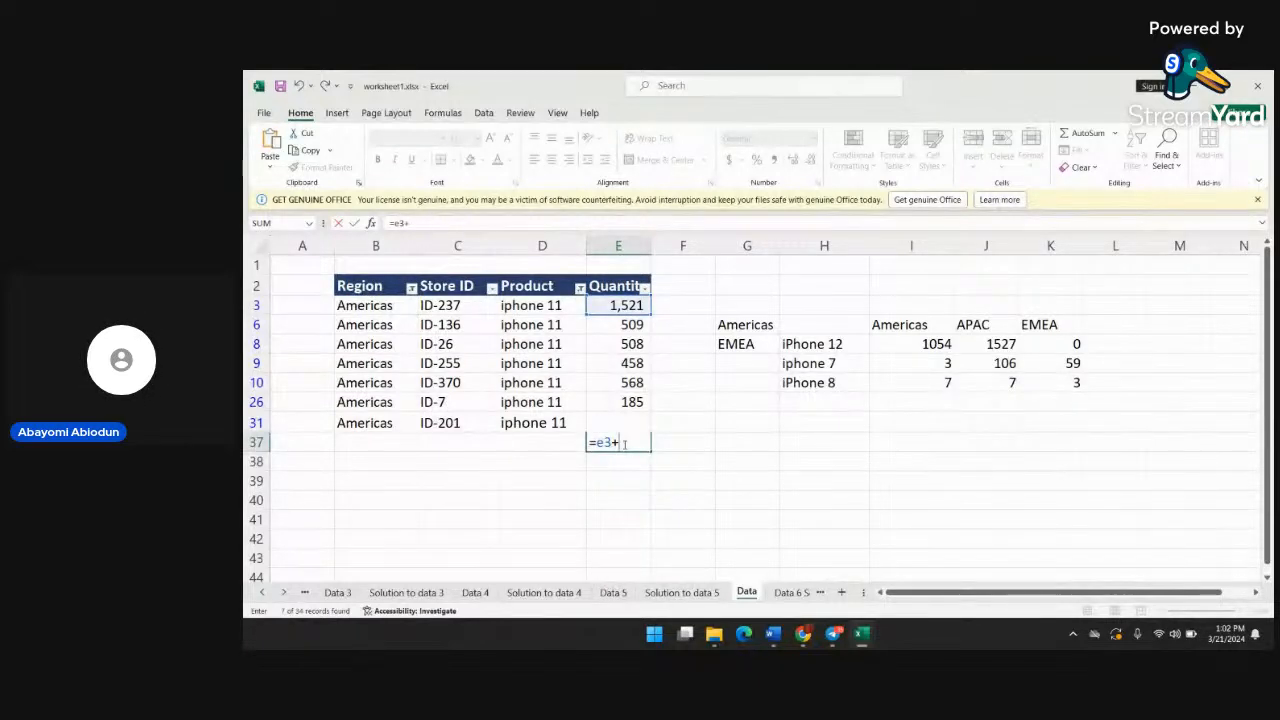
type("e4")
key("BackSpace")
key("BackSpace")
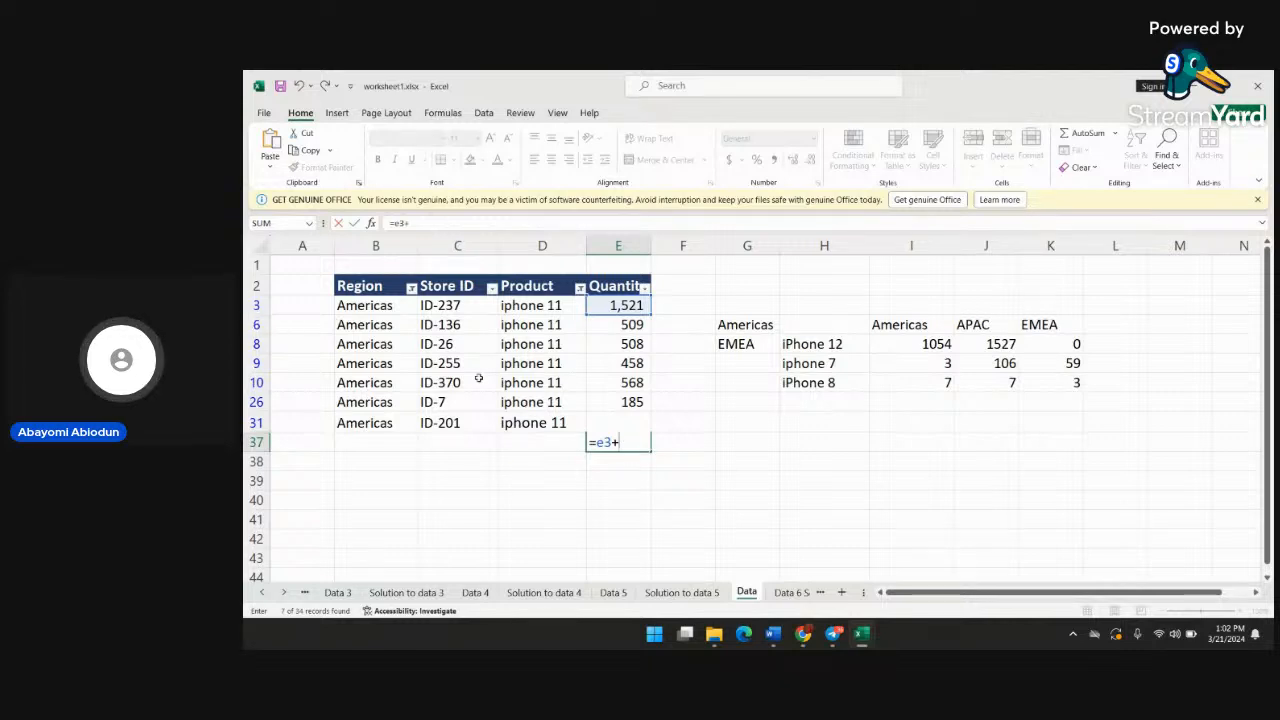
type("e6")
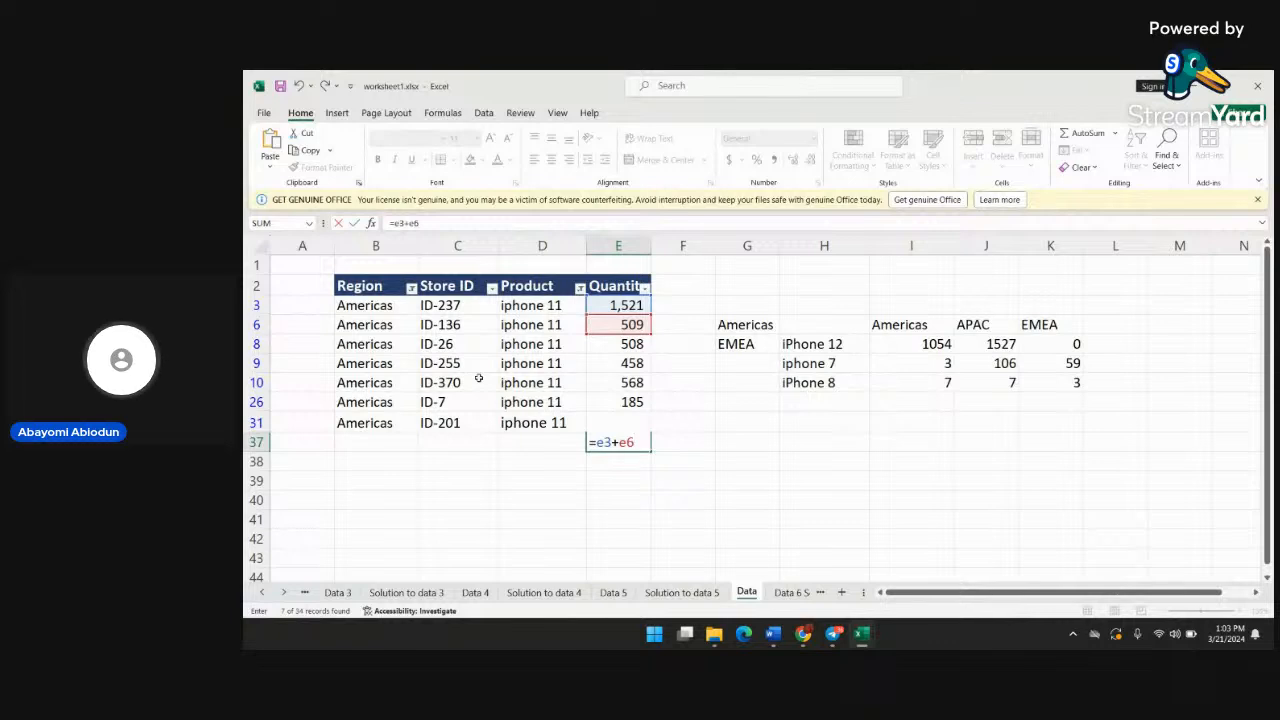
type("+")
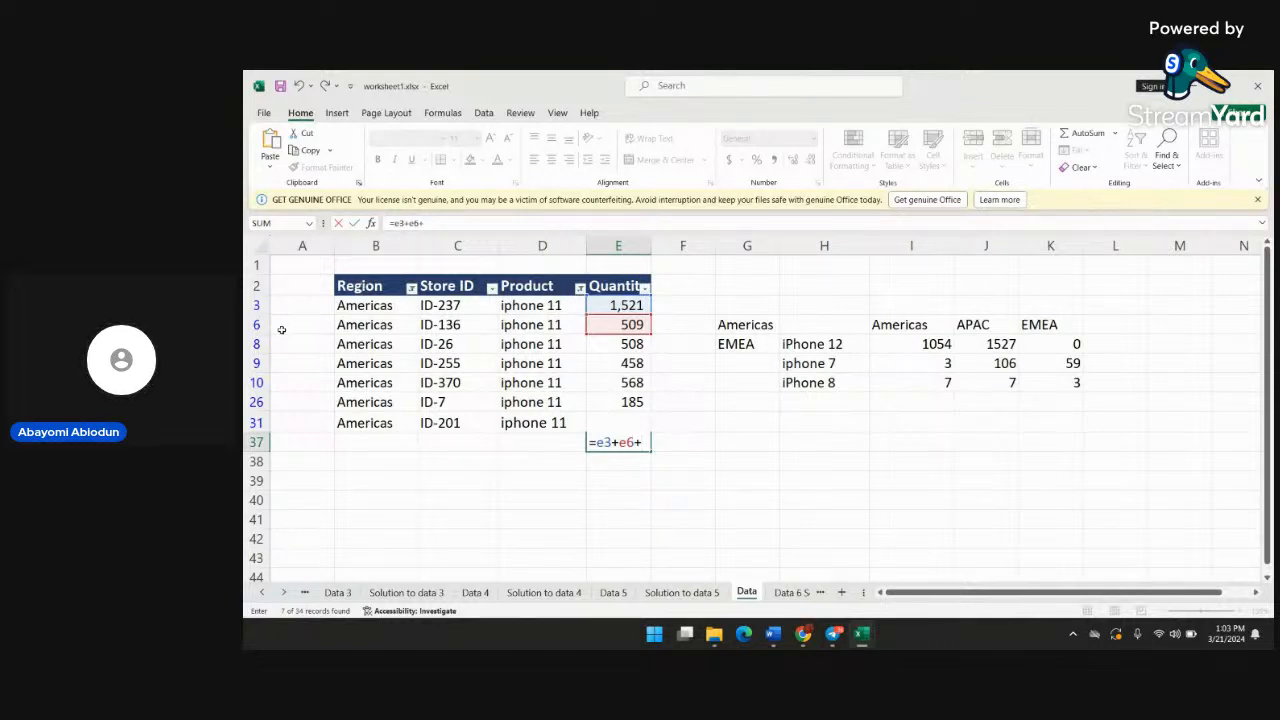
type("e")
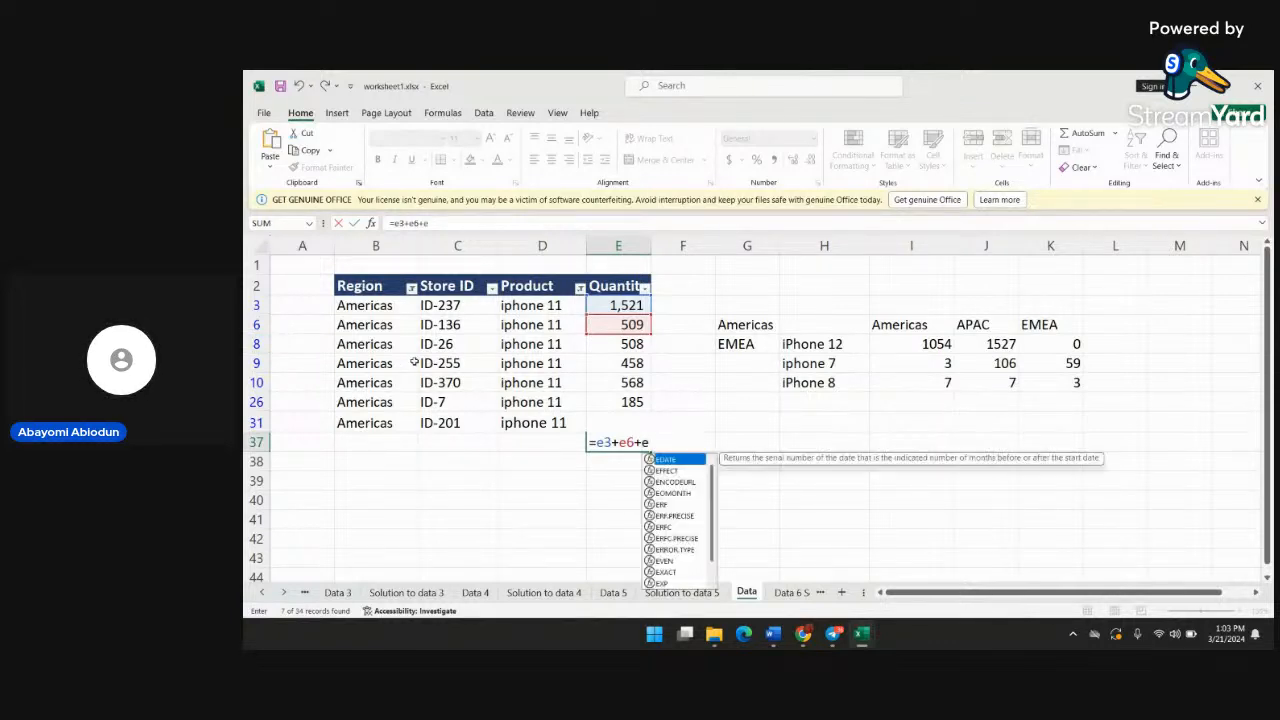
type("8")
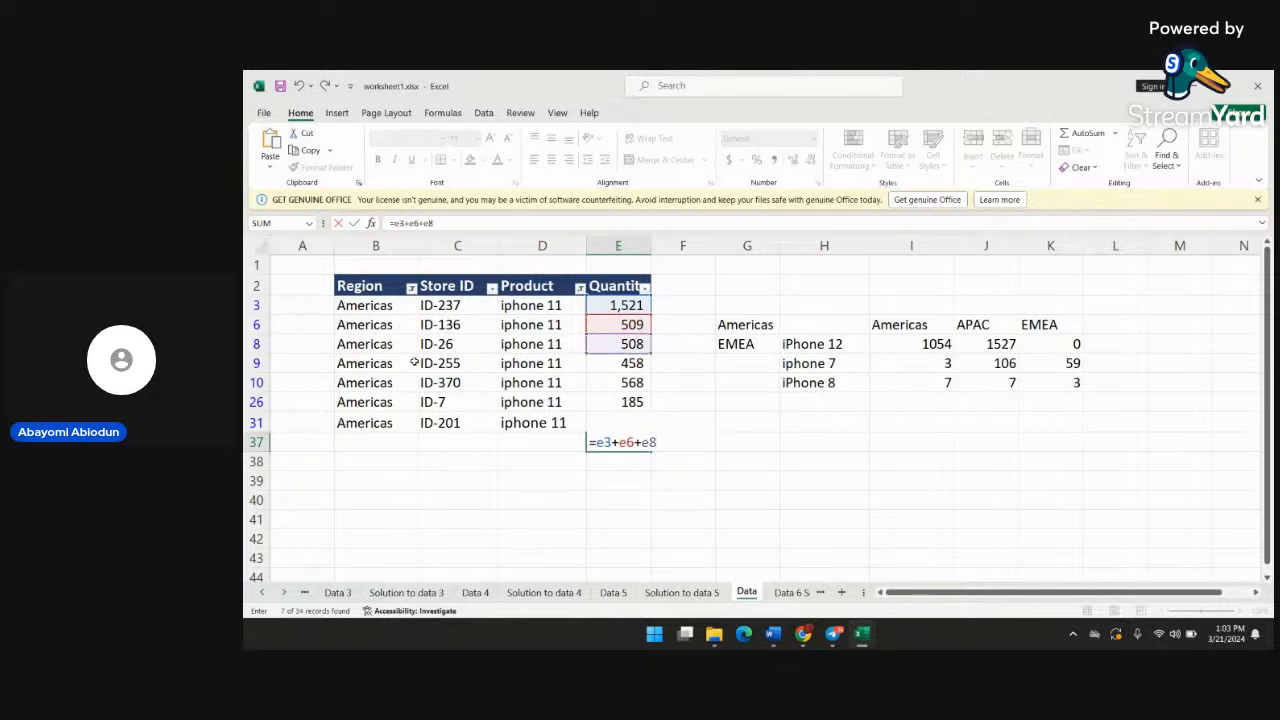
type("+")
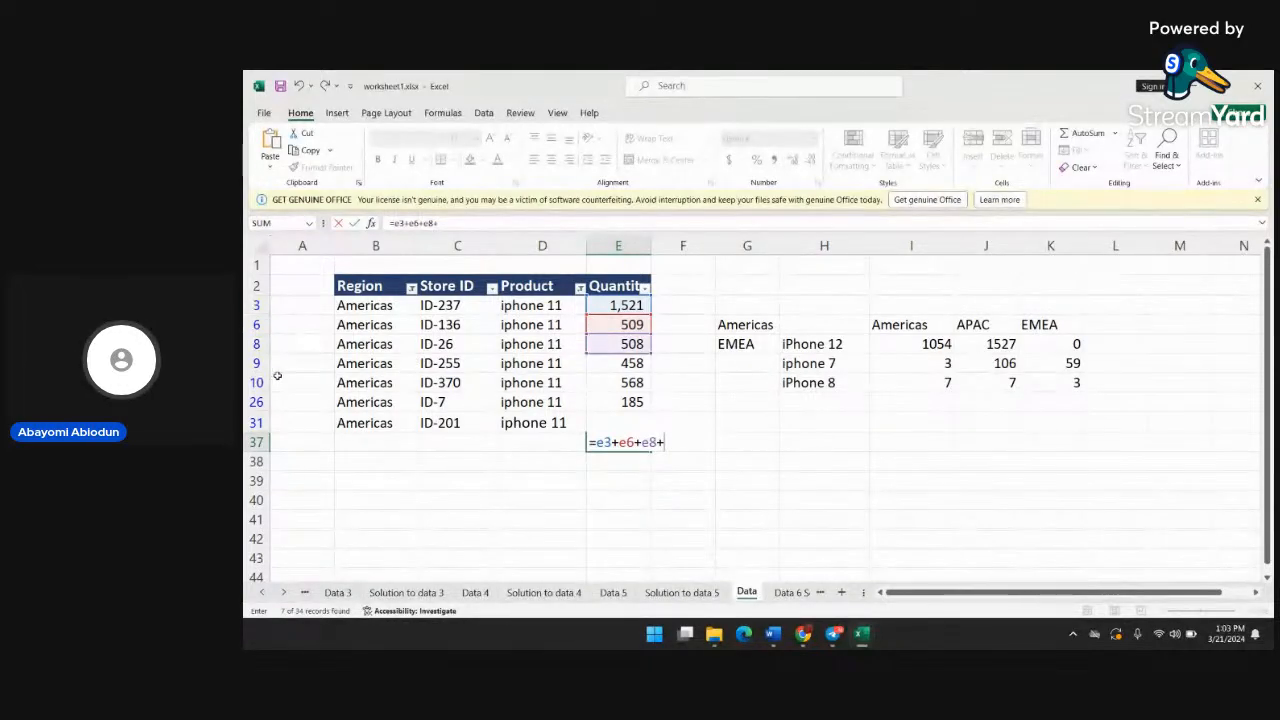
type("e9+")
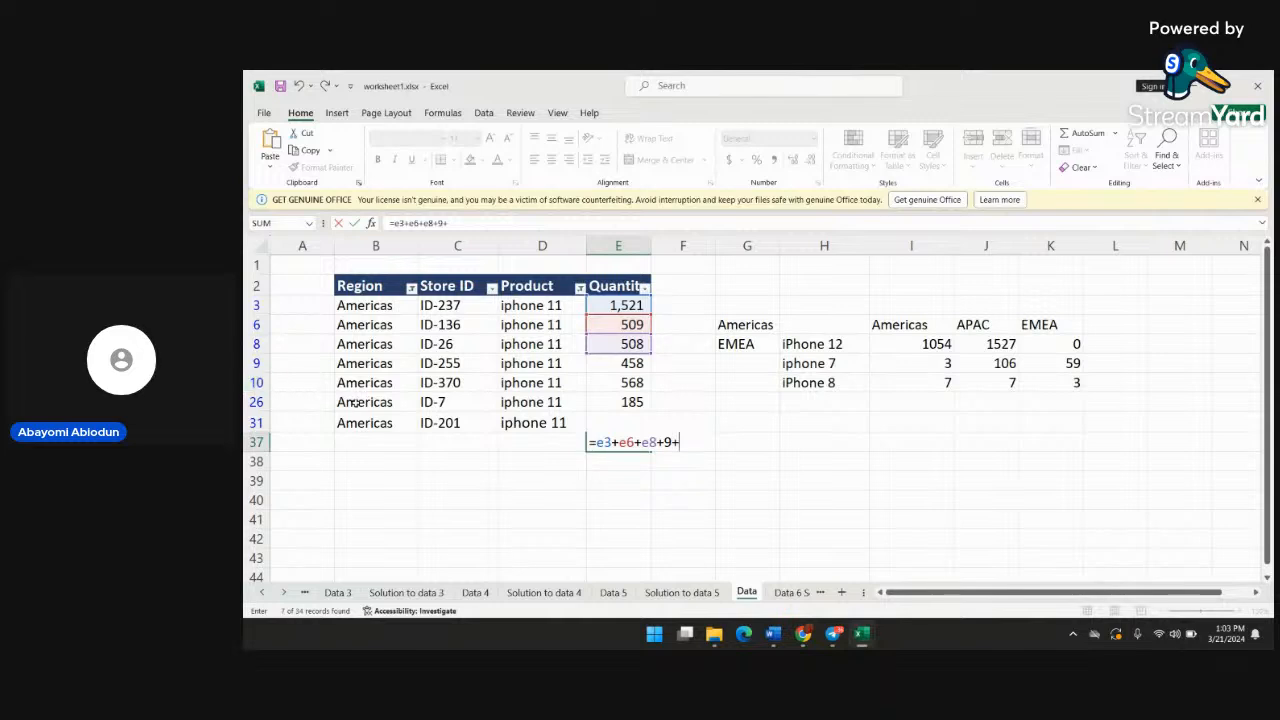
type("e10")
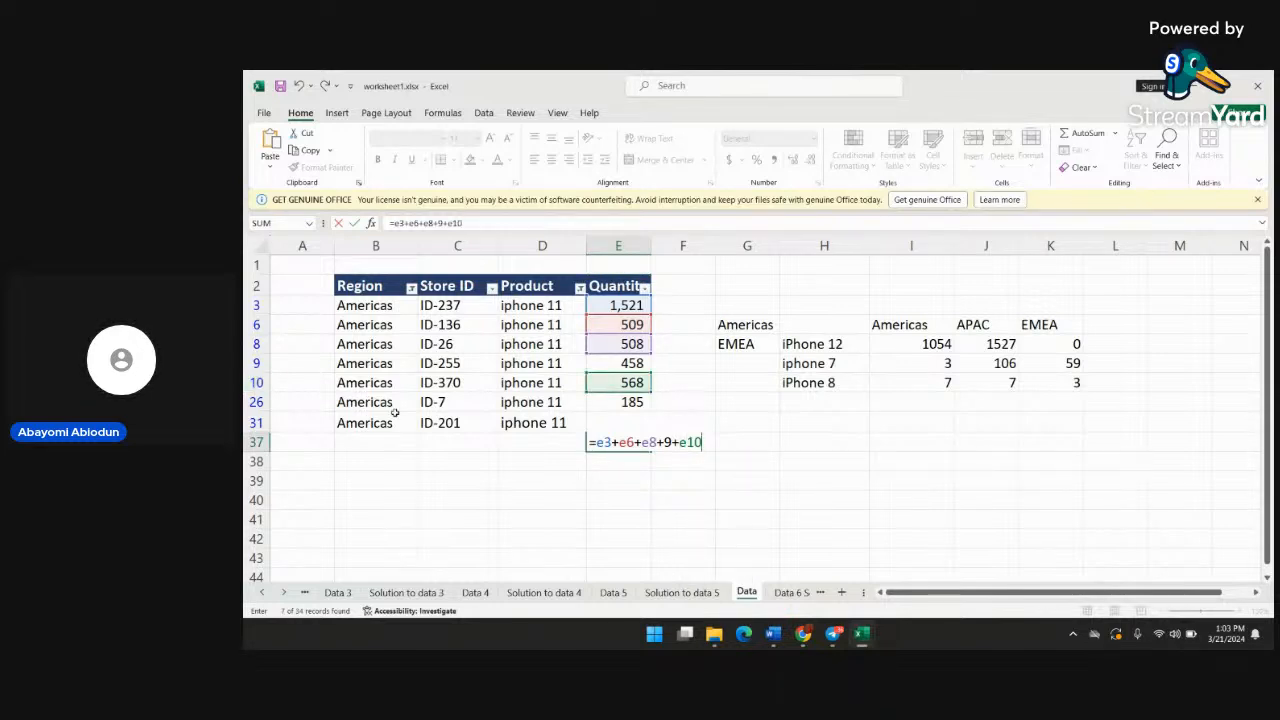
Extend the sum in E37 with cells E9 and E10, correcting the E9 reference so it includes its column letter
left_click(664, 442)
type("e")
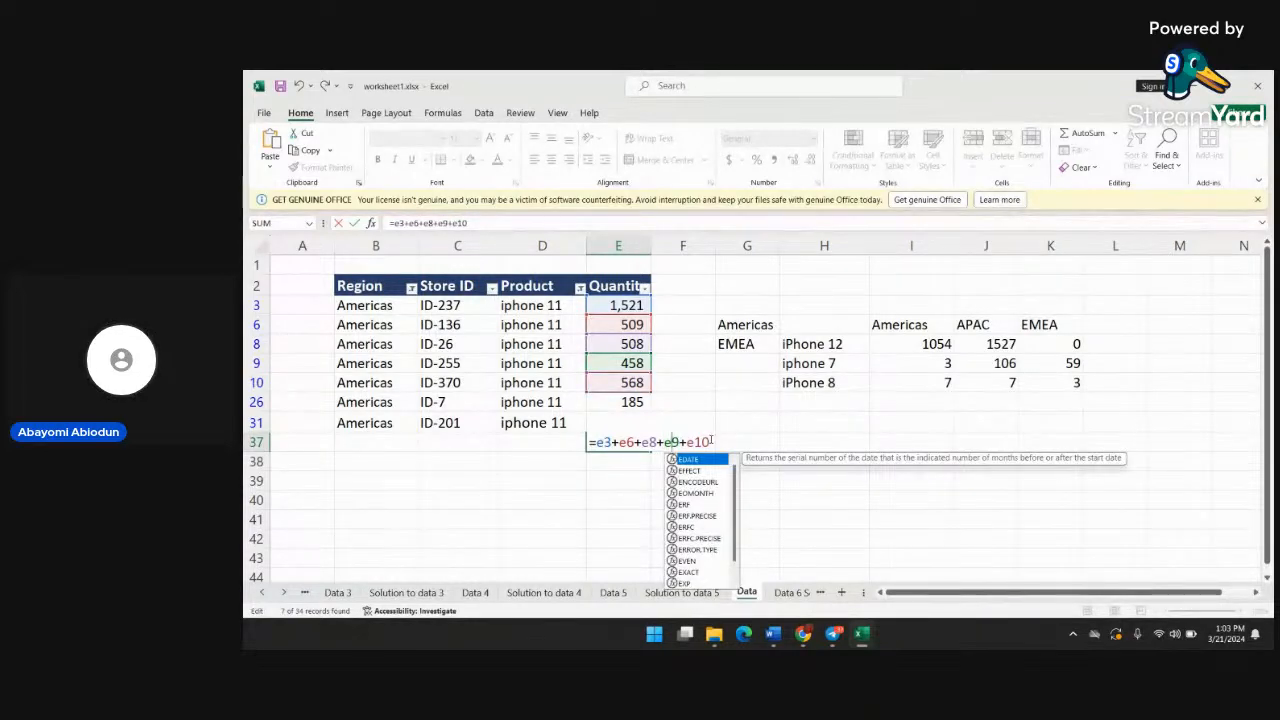
left_click(711, 441)
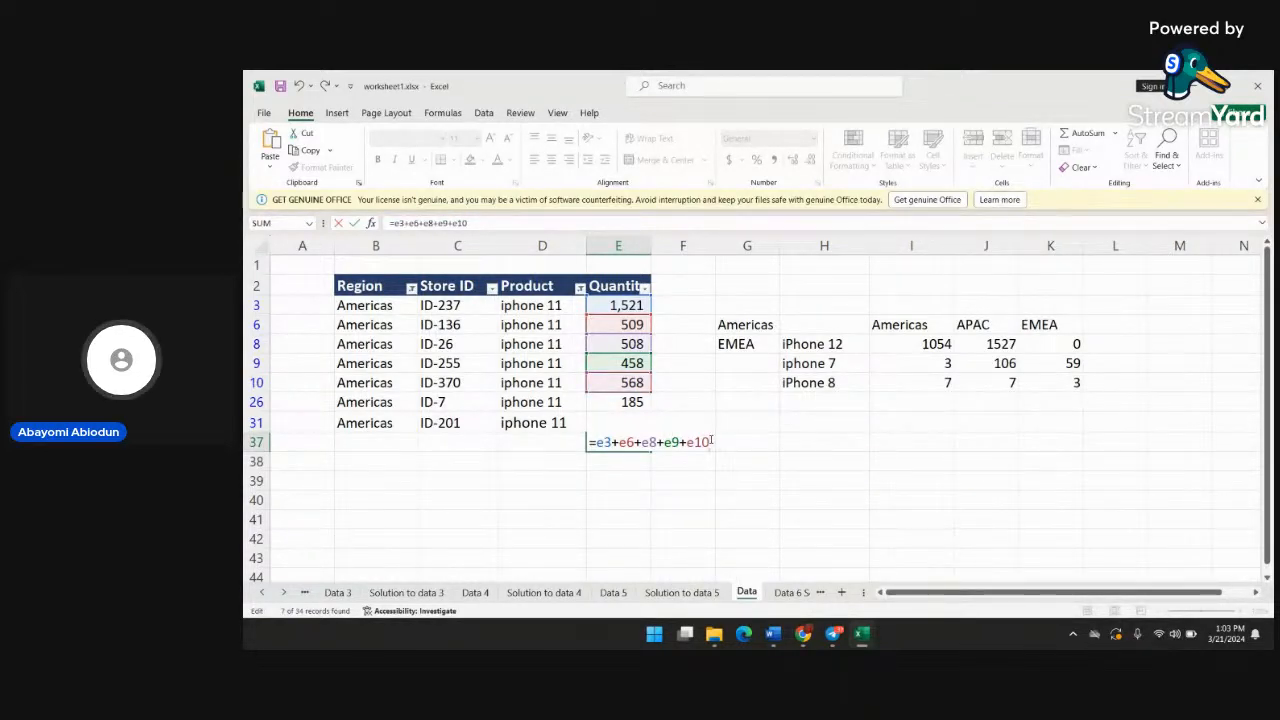
Add E26 to the sum and enter =E3+E6+E8+E9+E10+E26 in E37 without a closing parenthesis
type("+")
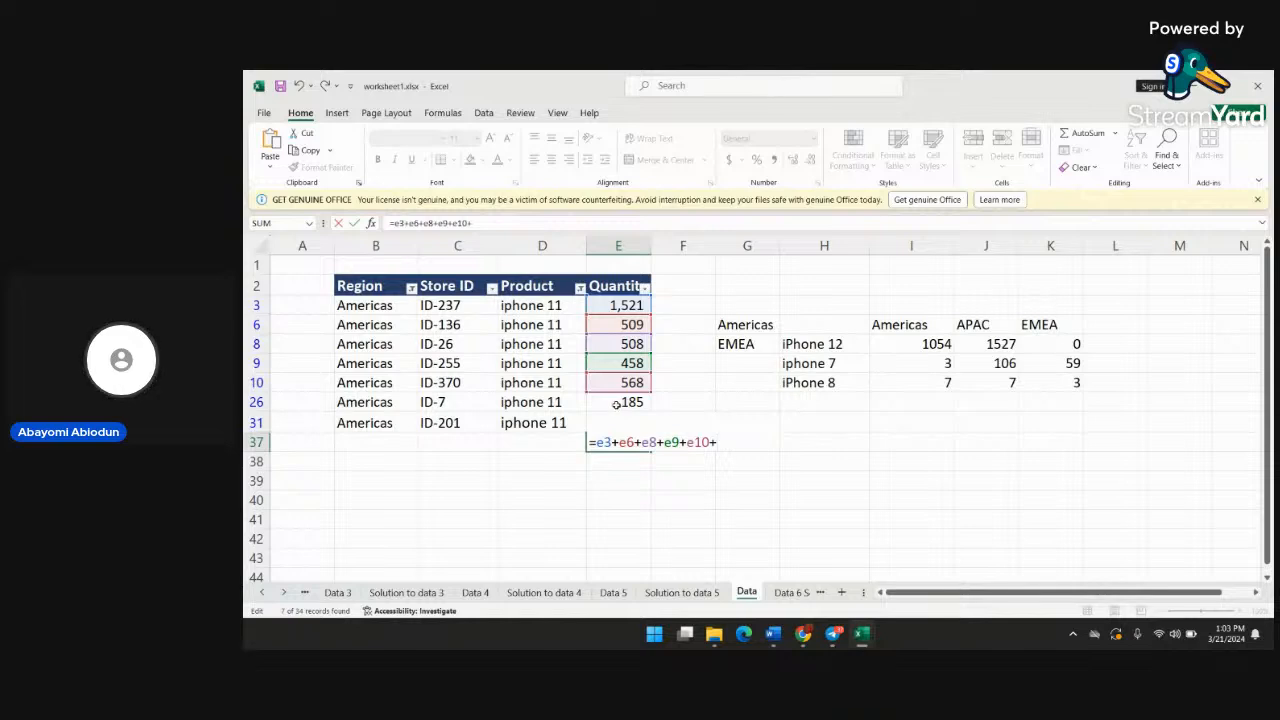
type("e2")
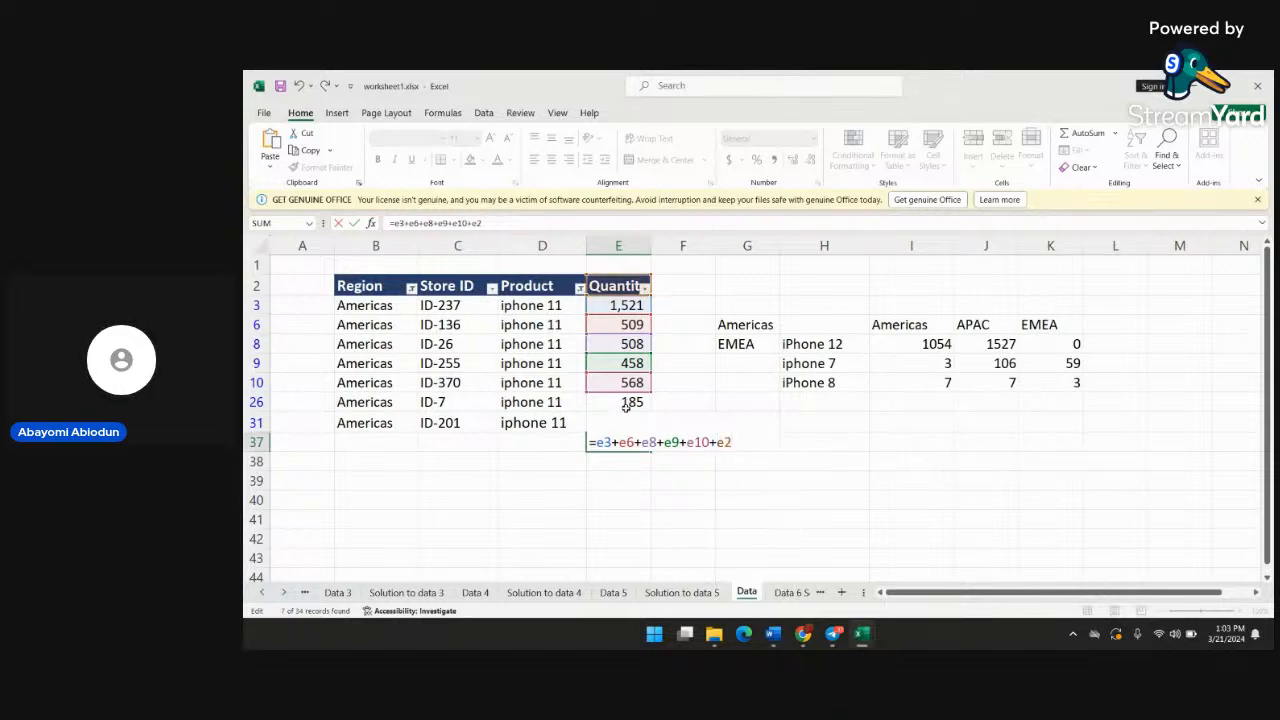
type("6)")
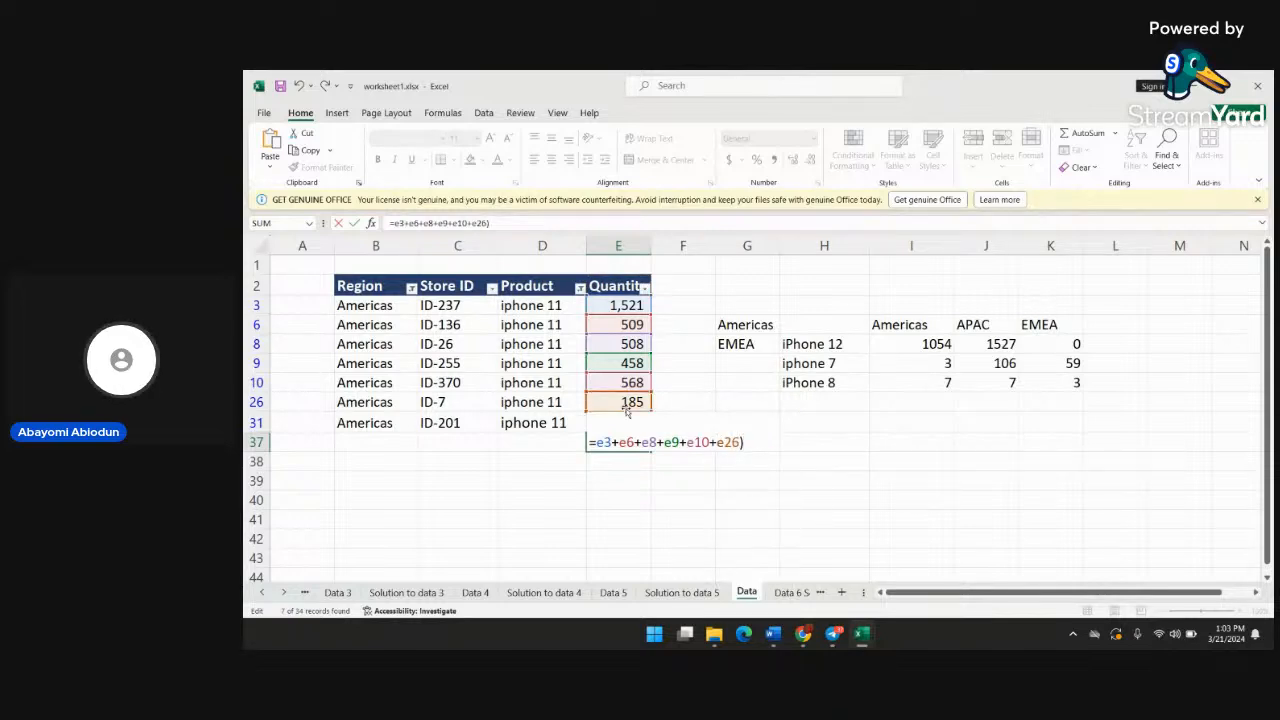
key("Return")
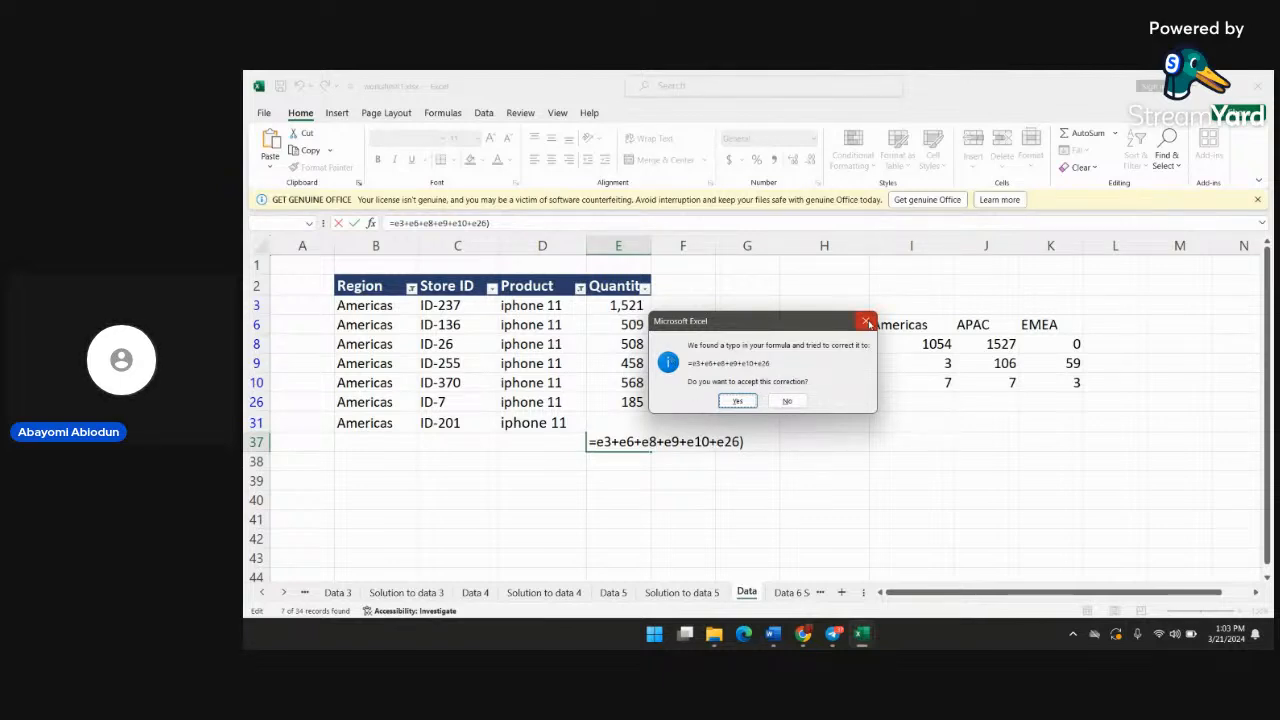
left_click(866, 321)
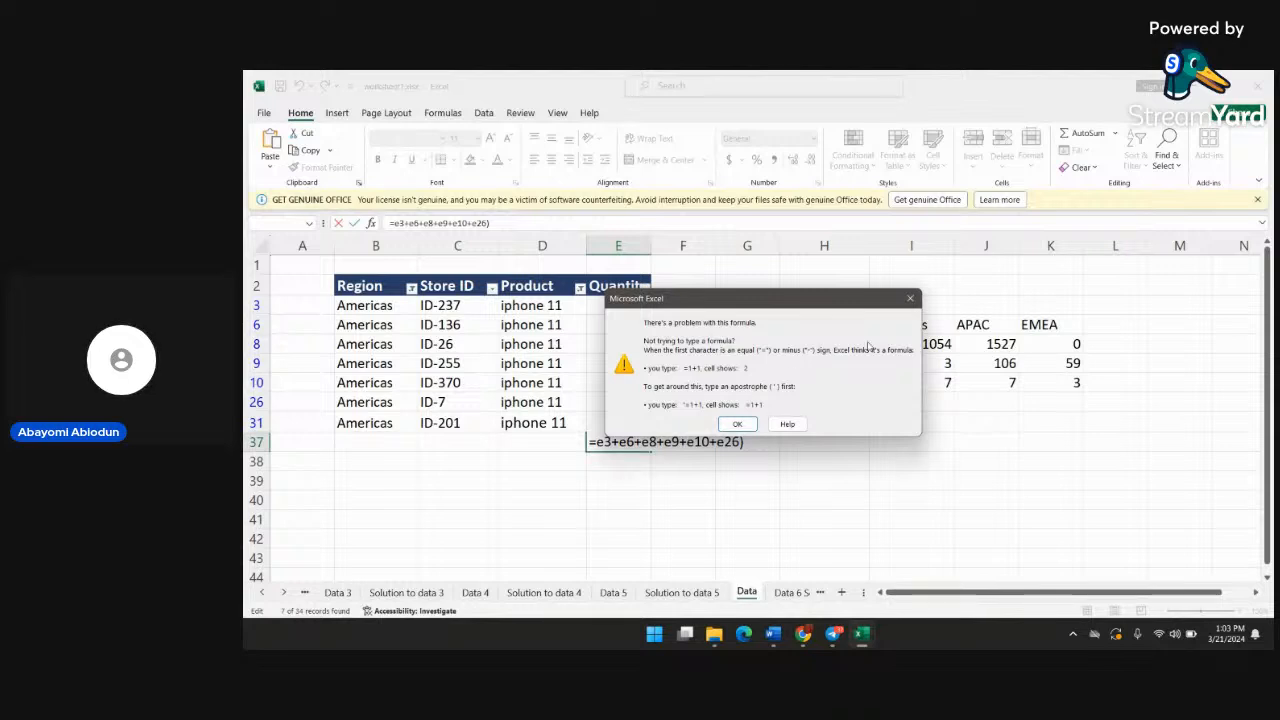
left_click(910, 300)
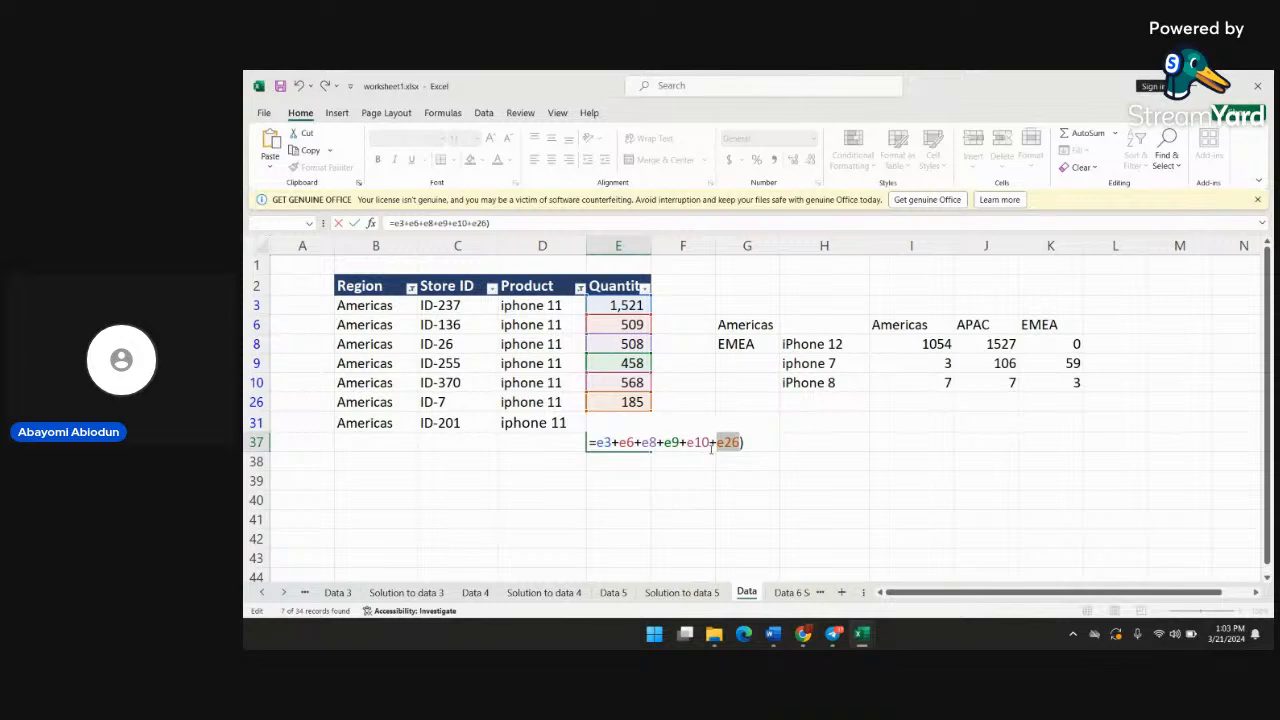
left_click(752, 447)
key("BackSpace")
key("Return")
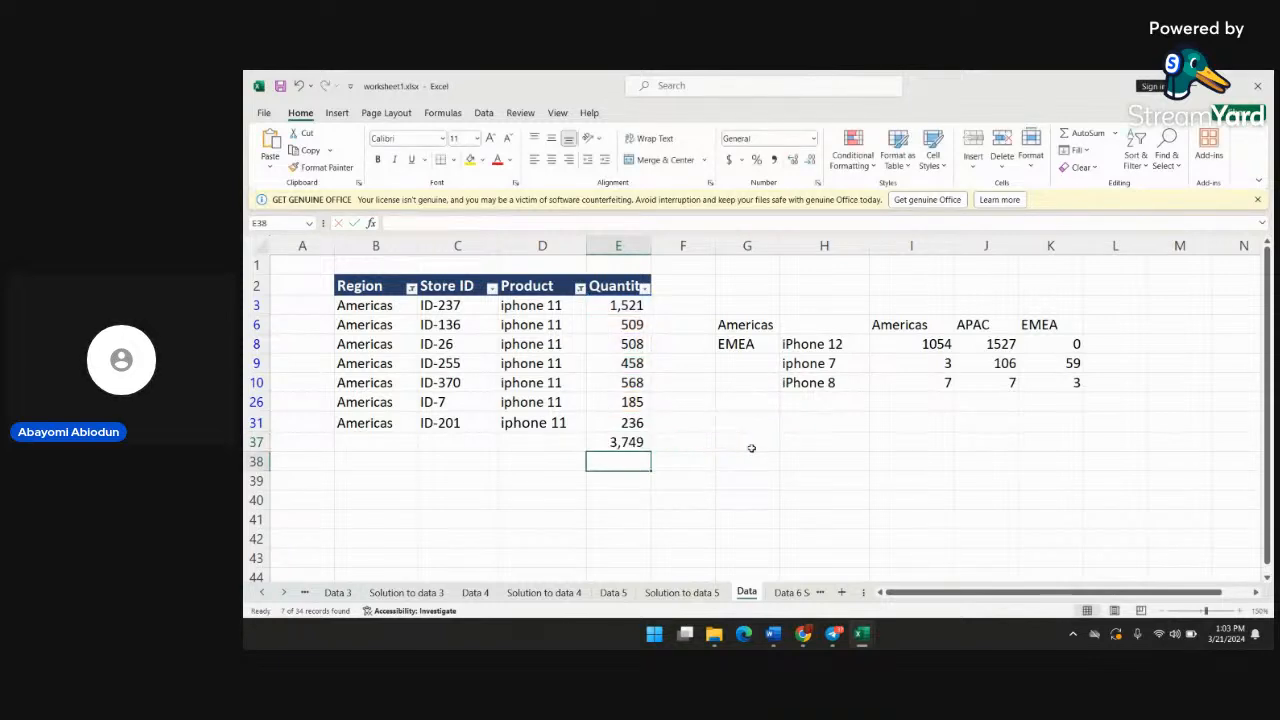
Delete the whole addition formula from cell E37
left_click(631, 441)
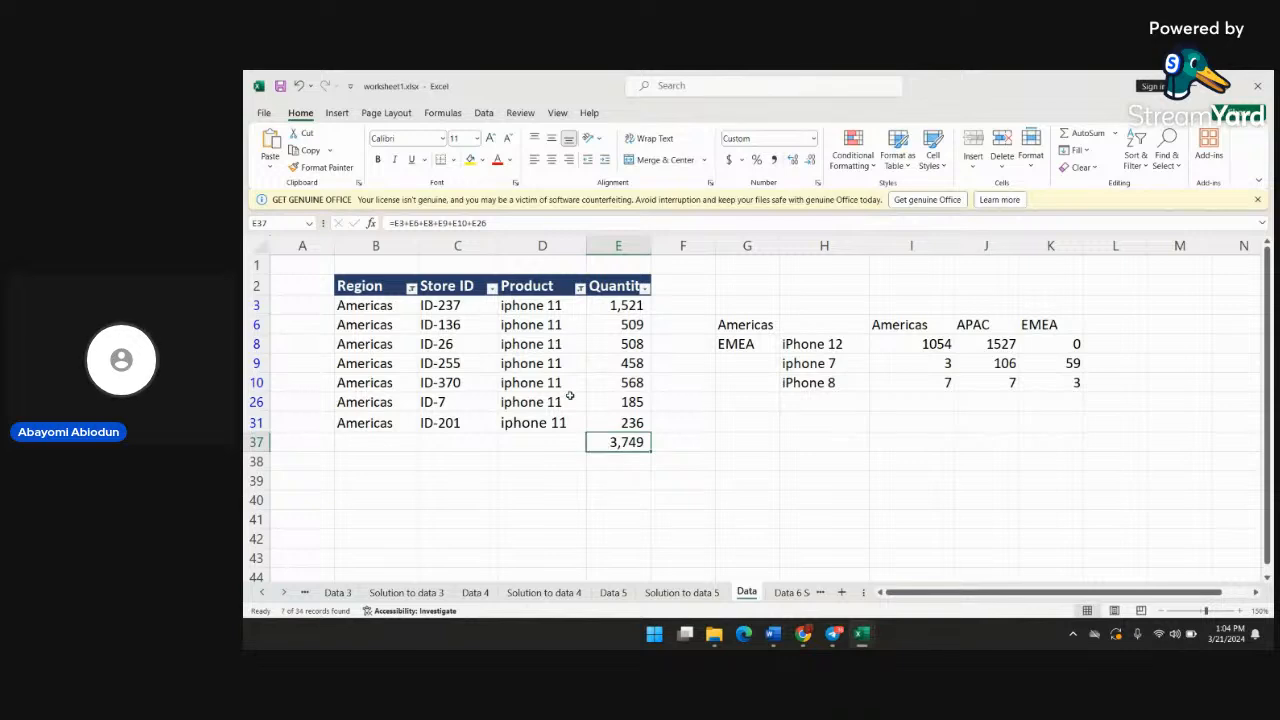
double_click(637, 443)
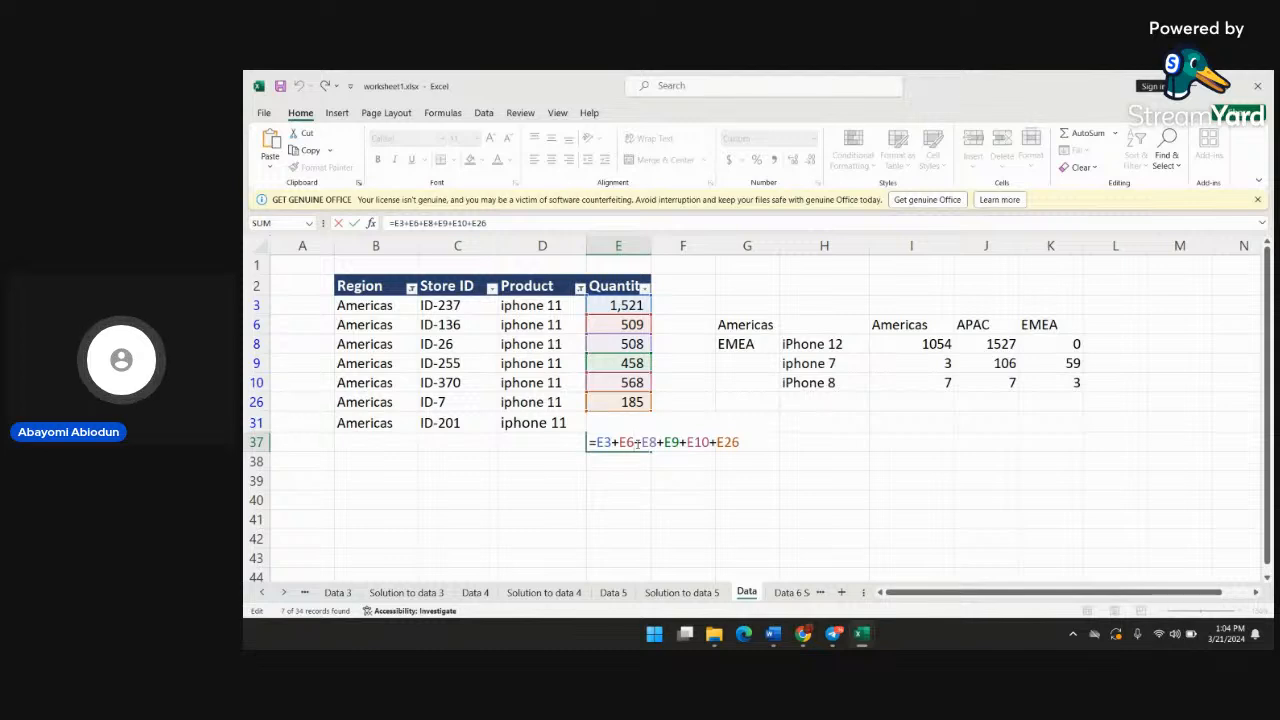
key("ctrl+a")
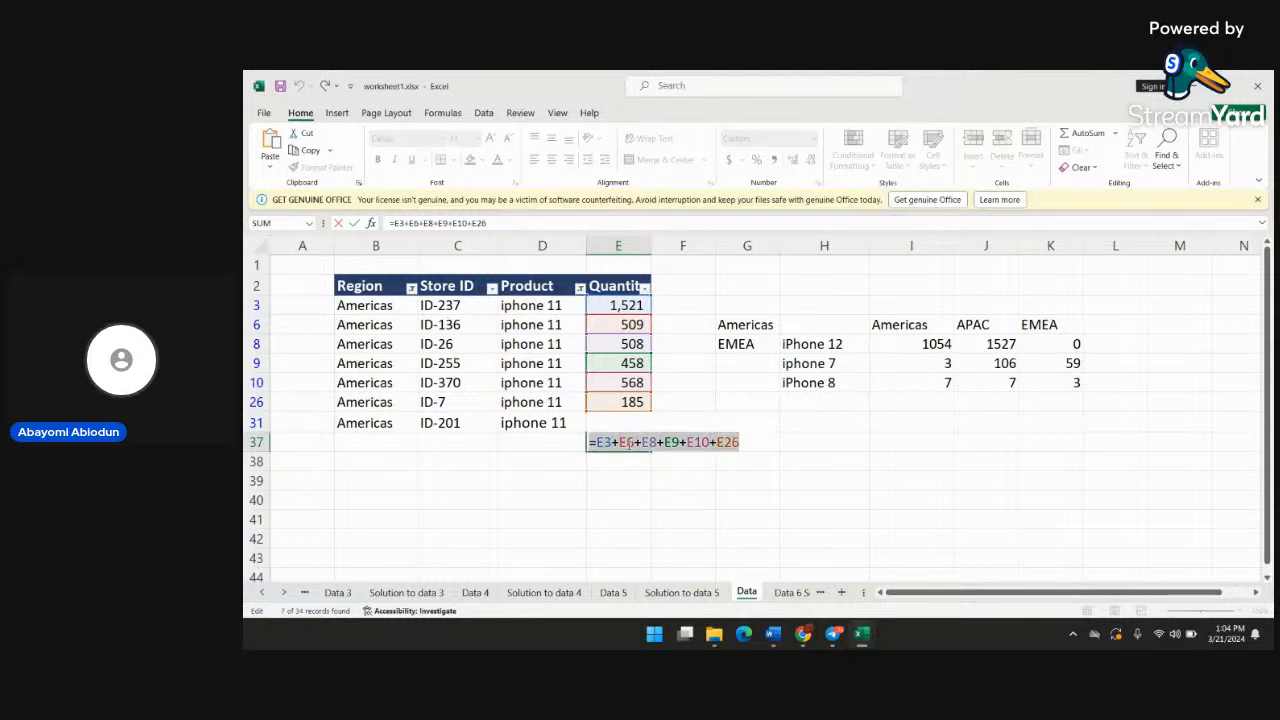
key("BackSpace")
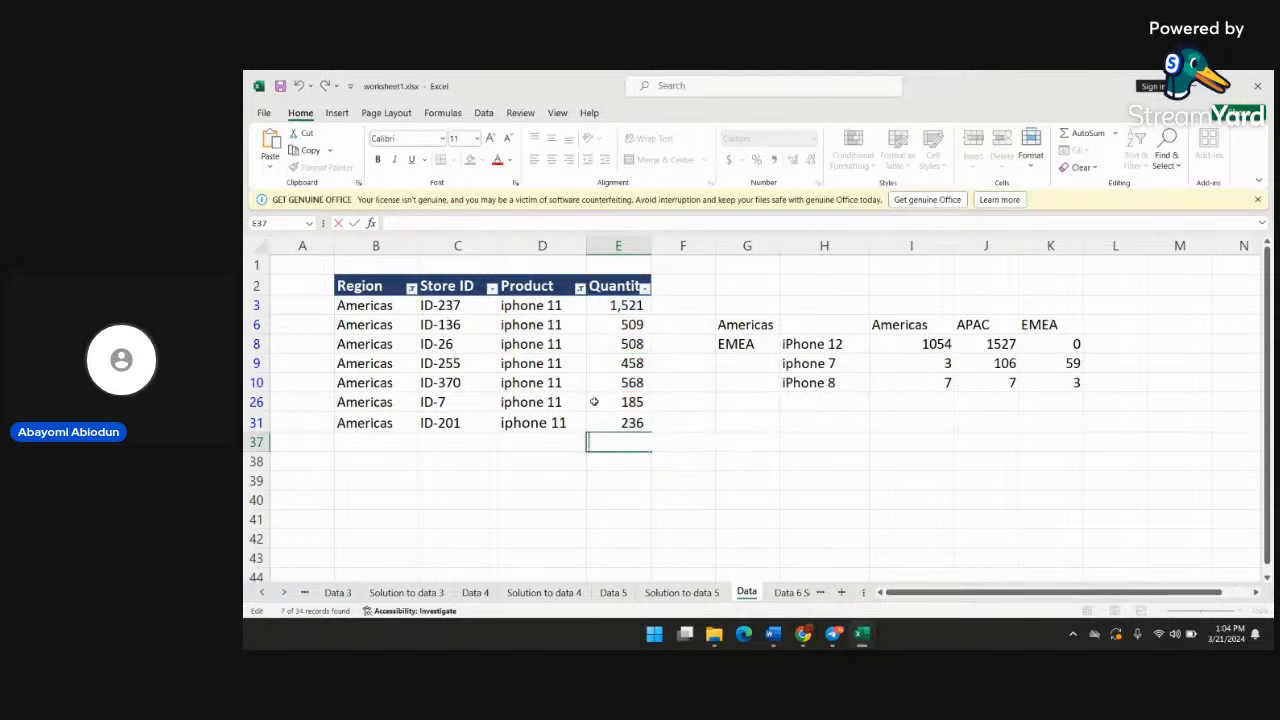
Reset the Region and Product filters to select all values, restoring every row of the data table
left_click(411, 288)
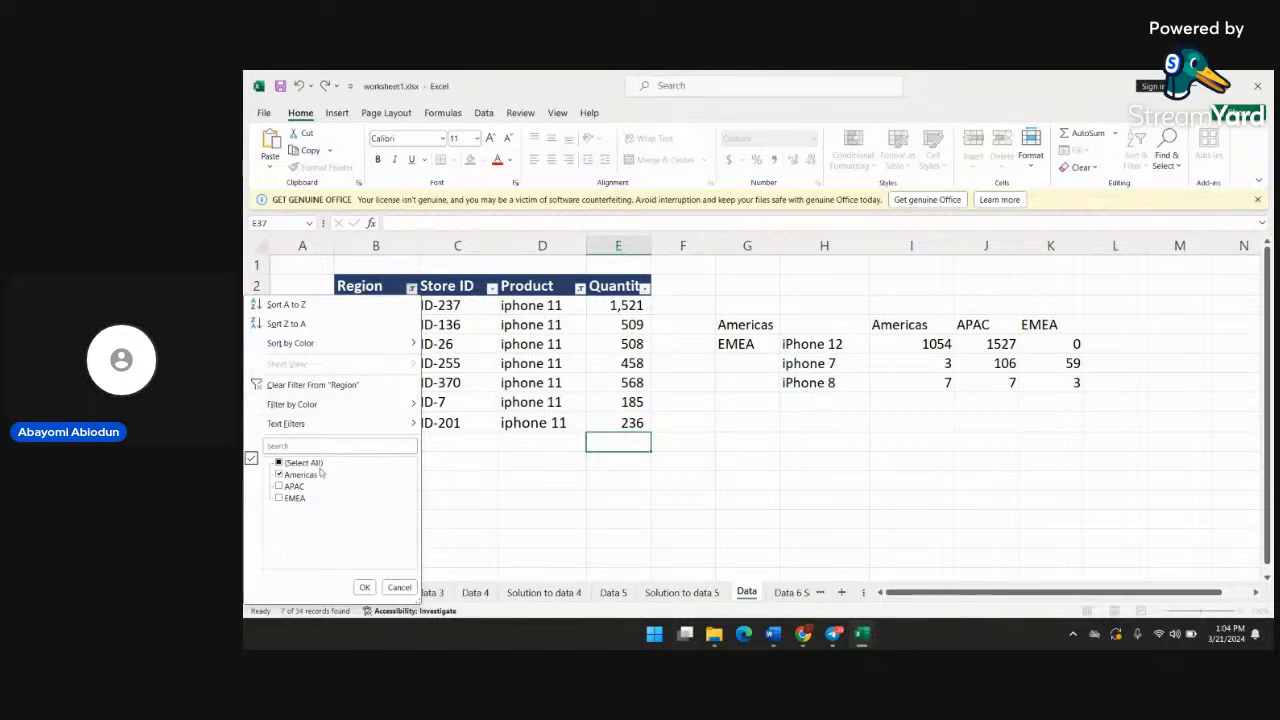
left_click(280, 463)
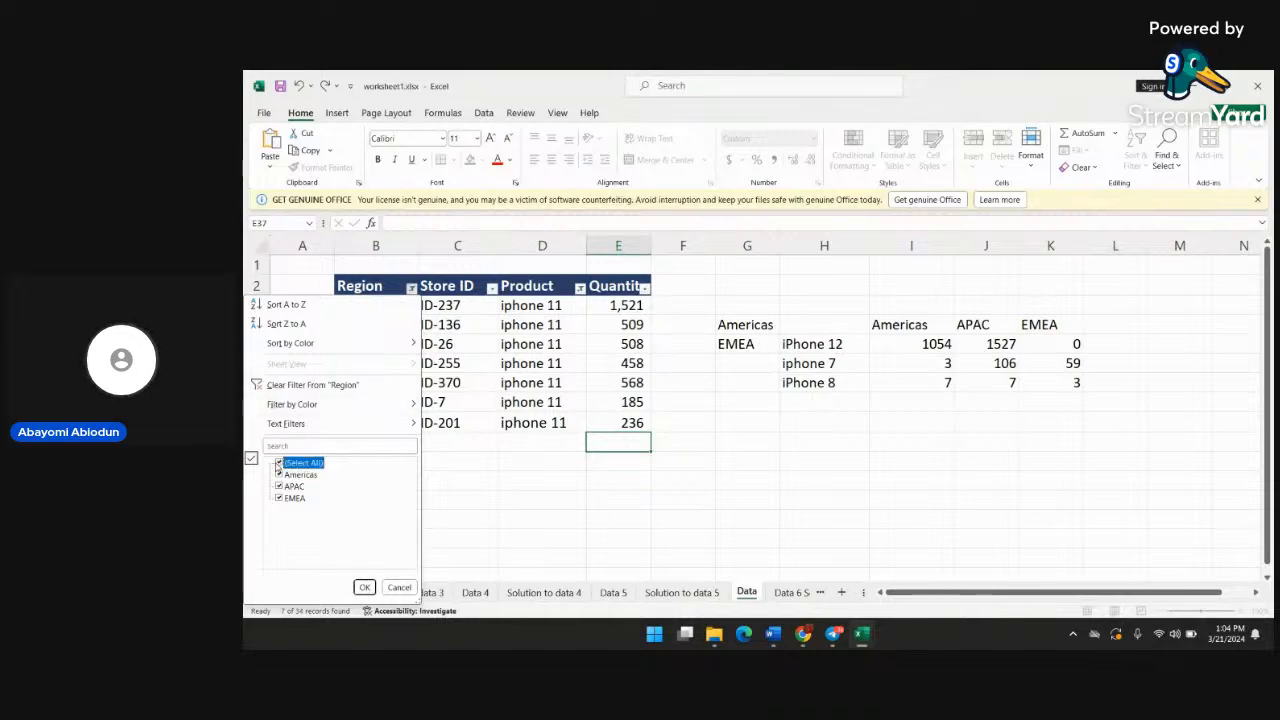
left_click(363, 587)
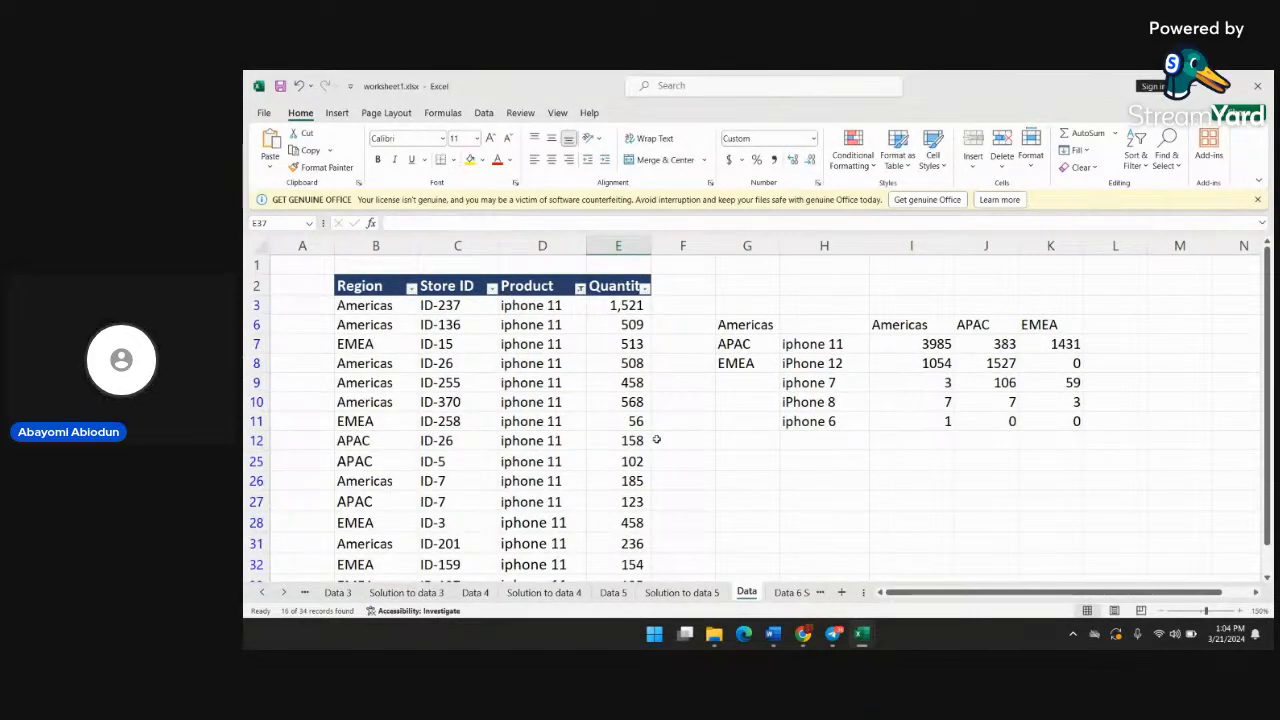
scroll(654, 437, "down", 2)
scroll(580, 431, "up", 2)
left_click(579, 288)
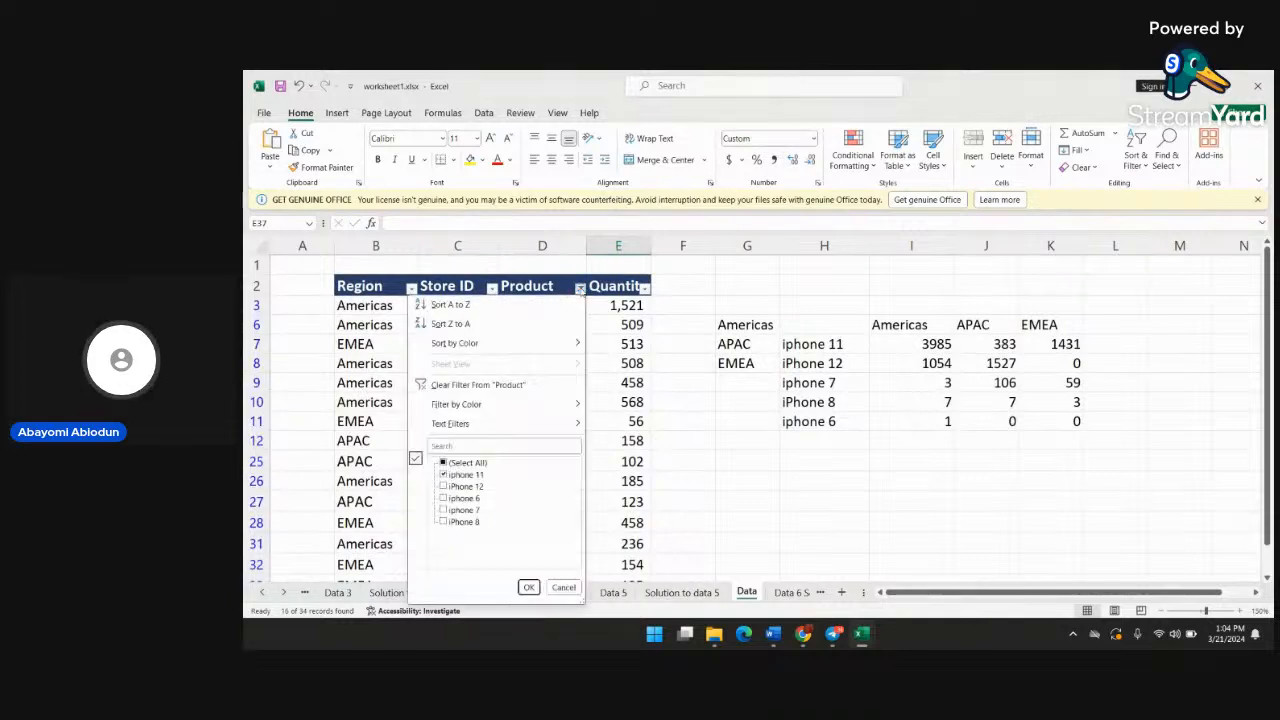
left_click(443, 462)
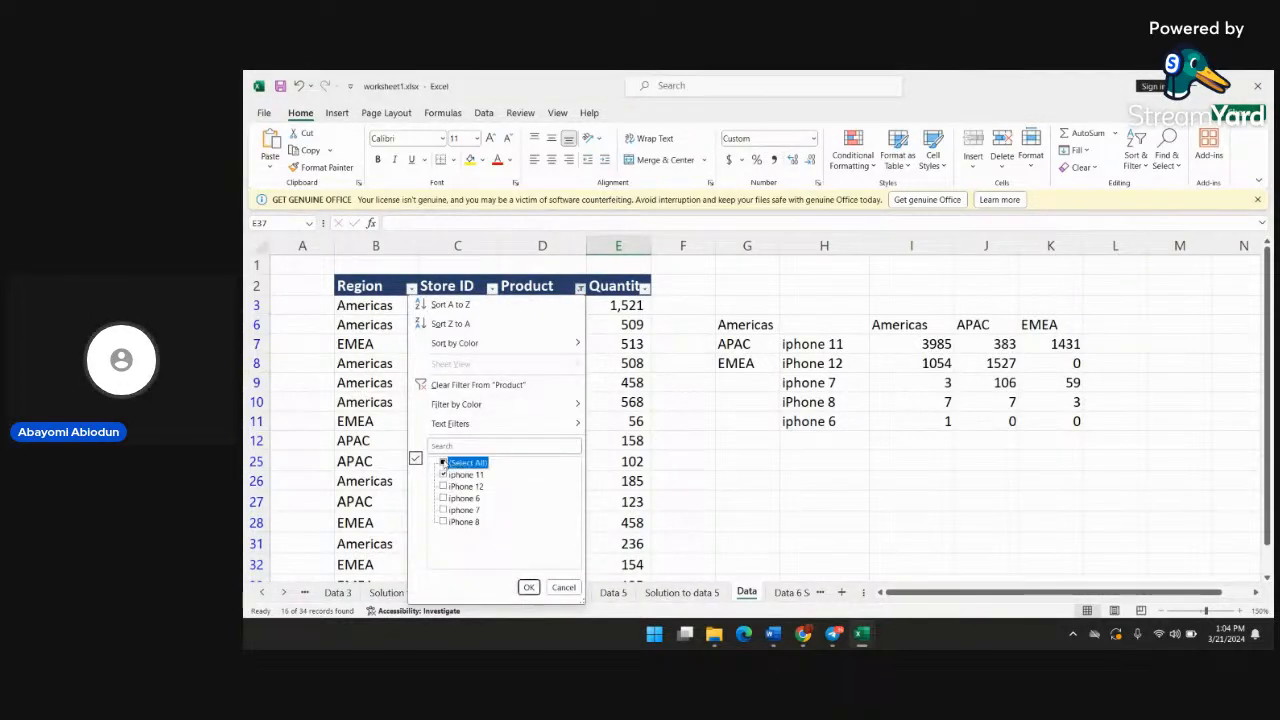
left_click(528, 587)
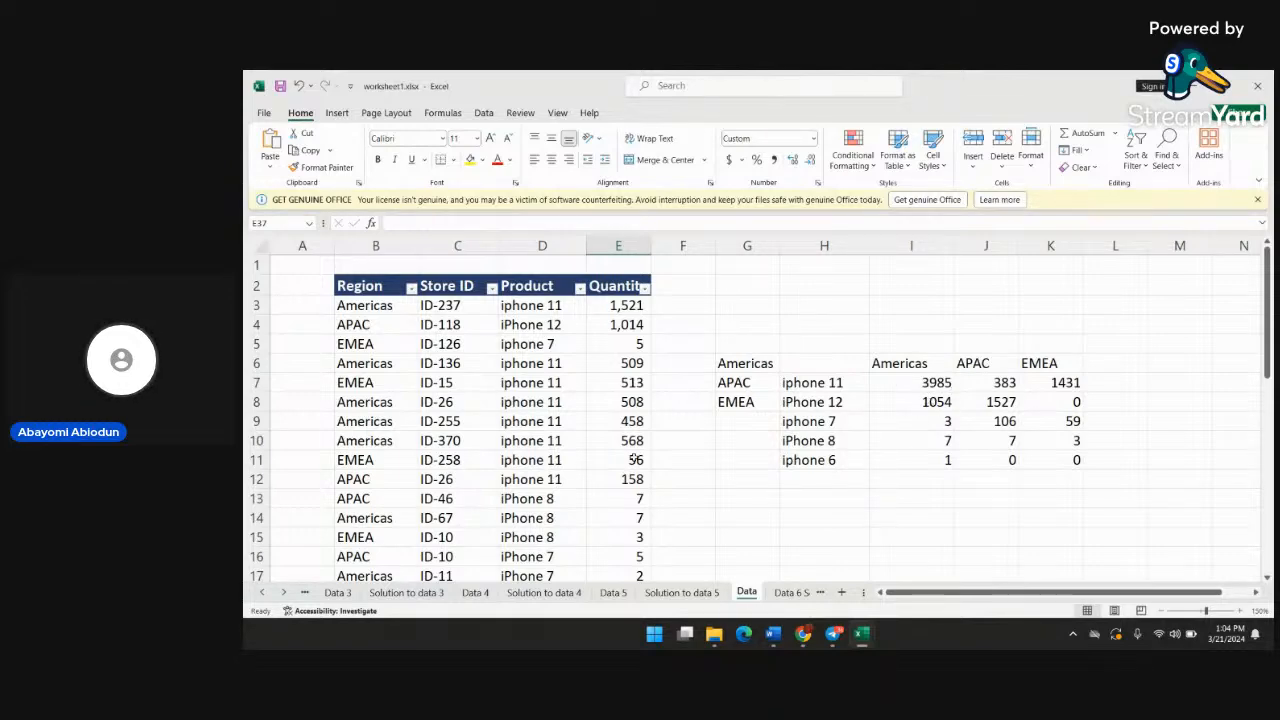
scroll(925, 390, "down", 2)
scroll(910, 368, "up", 2)
scroll(910, 368, "up", 1)
scroll(446, 506, "down", 2)
scroll(446, 506, "up", 2)
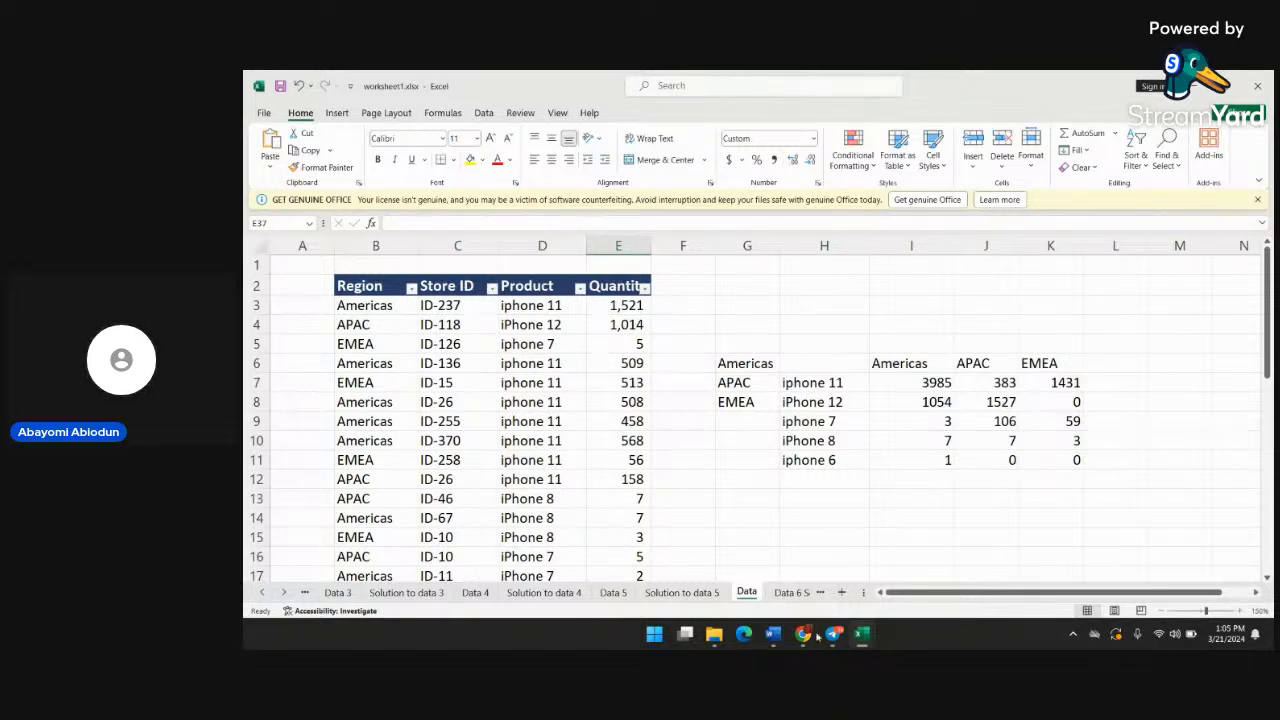
Switch to the StreamYard studio in Chrome, mute the microphone and request to end the stream
mouse_move(804, 636)
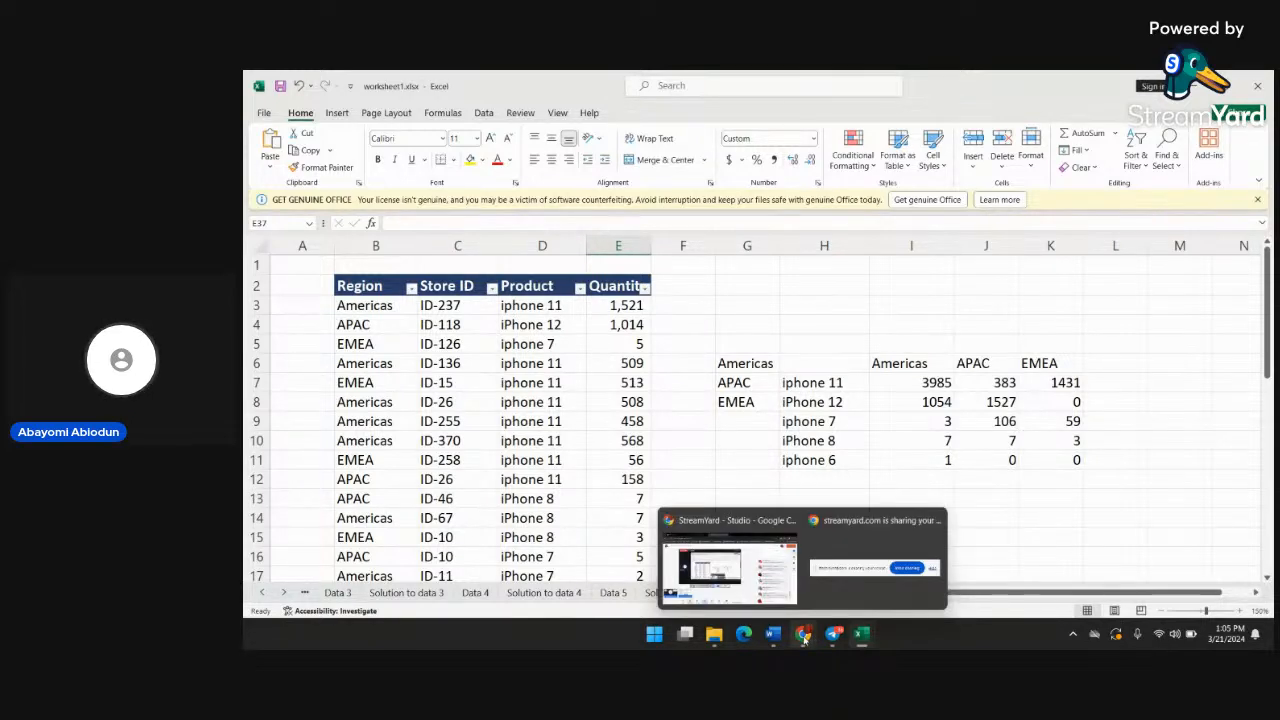
left_click(744, 584)
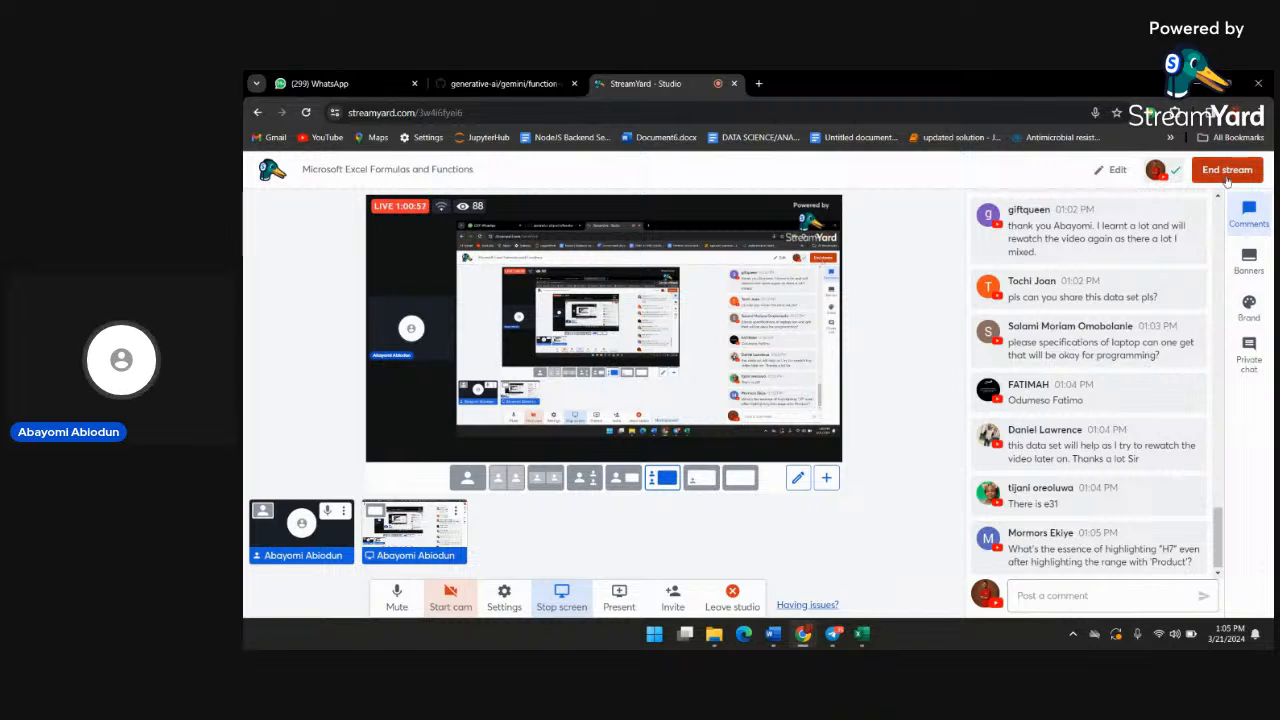
left_click(397, 597)
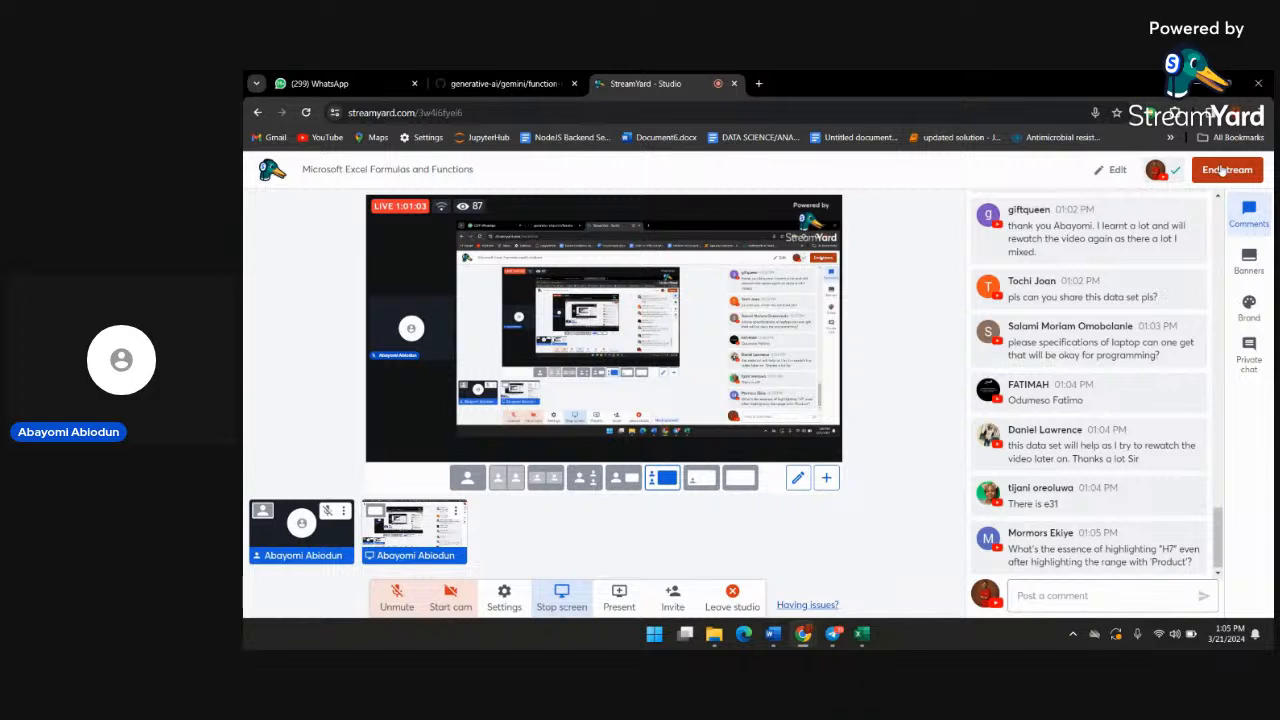
left_click(1222, 172)
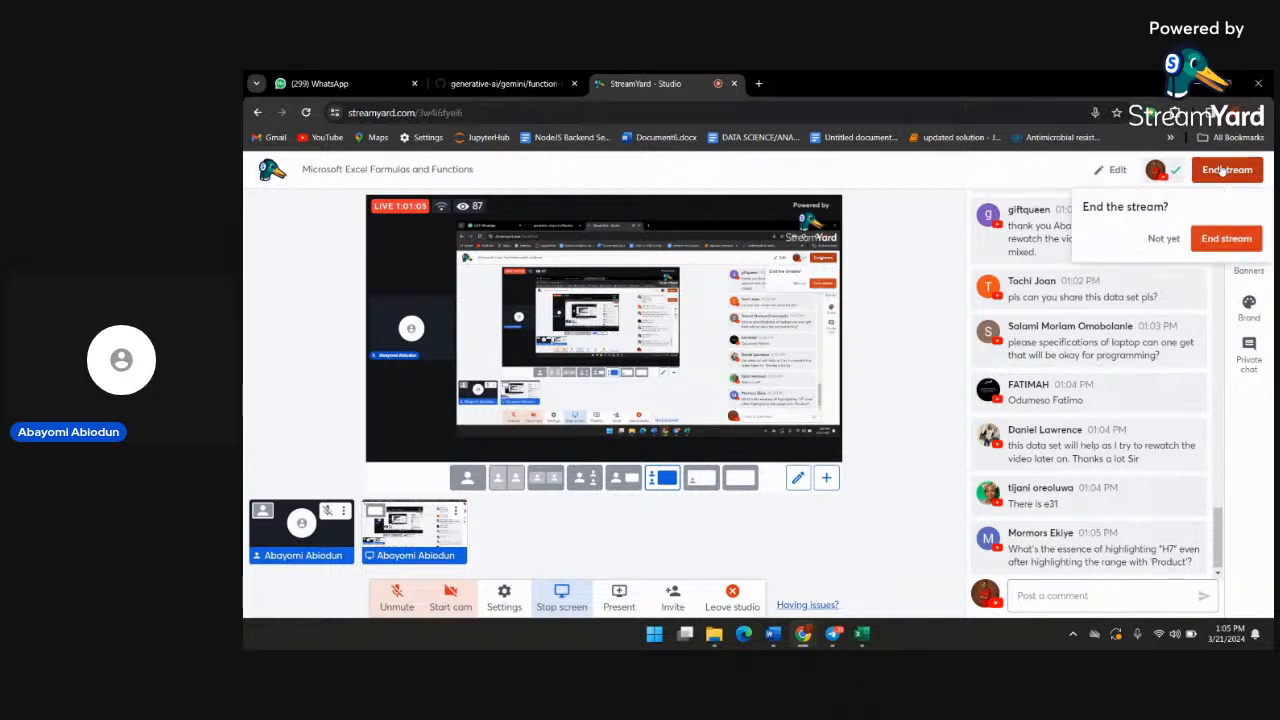